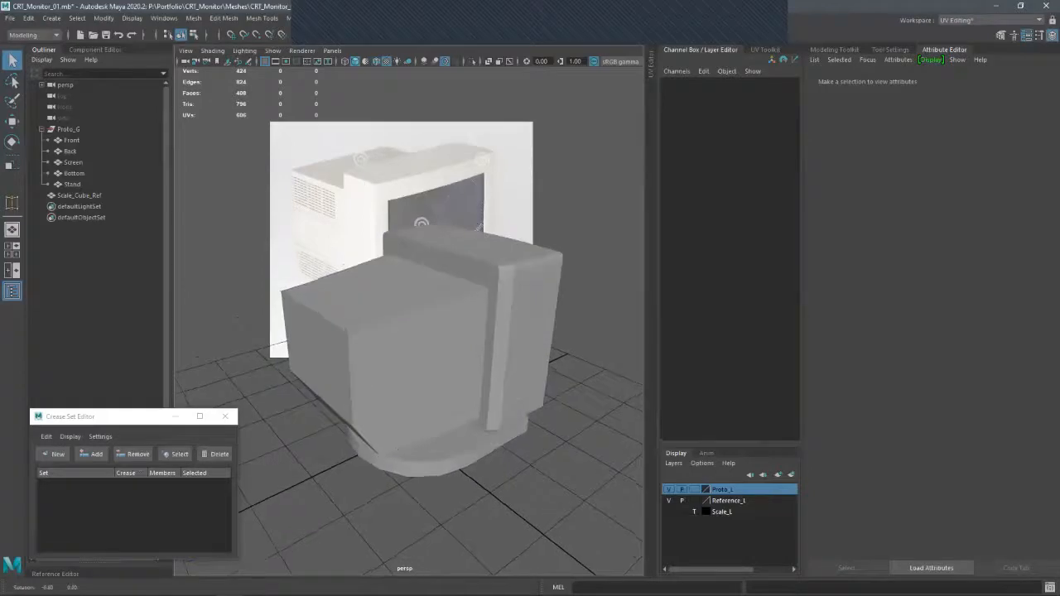
- Examine the blocked-out monitor model from behind and in front, with and without its wireframe overlay
key(alt+5)
mouse_move(629, 282)
alt+mouse_down()
mouse_move(464, 278)
mouse_move(593, 270)
mouse_move(527, 276)
alt+mouse_up()
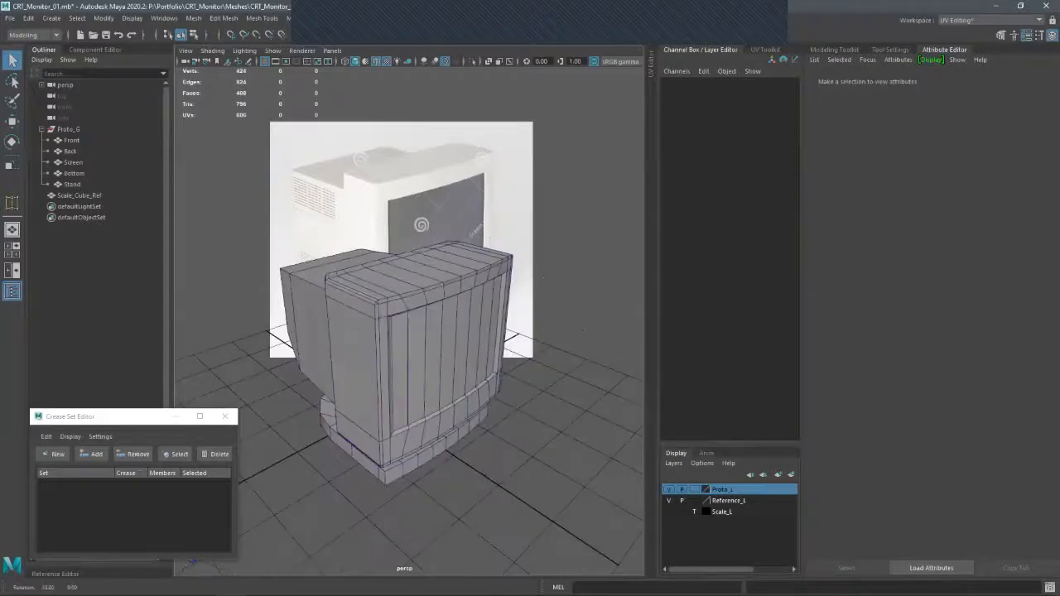
scroll(409, 323, up, 3)
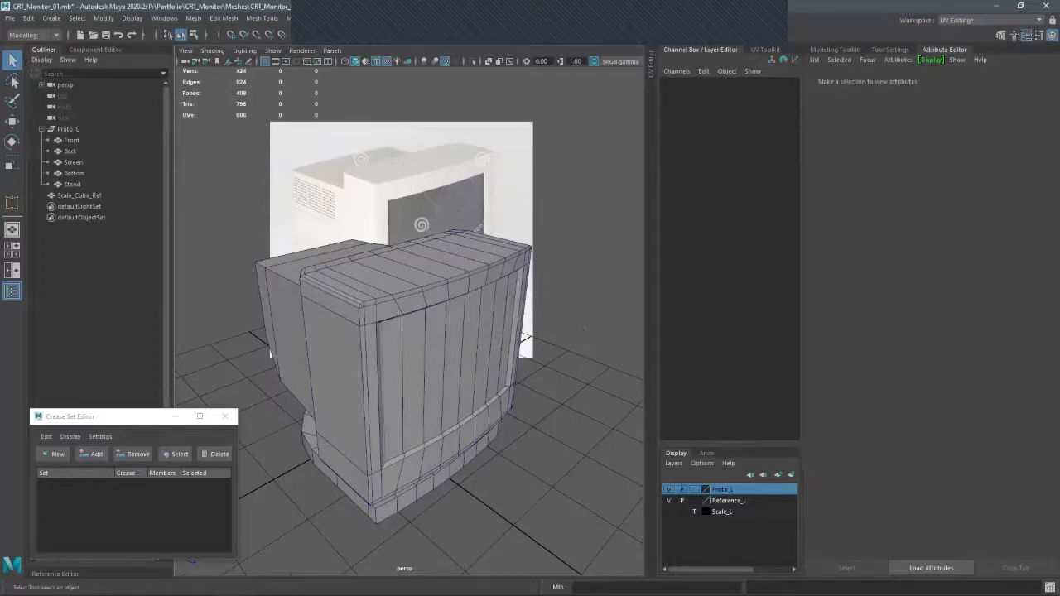
key(3)
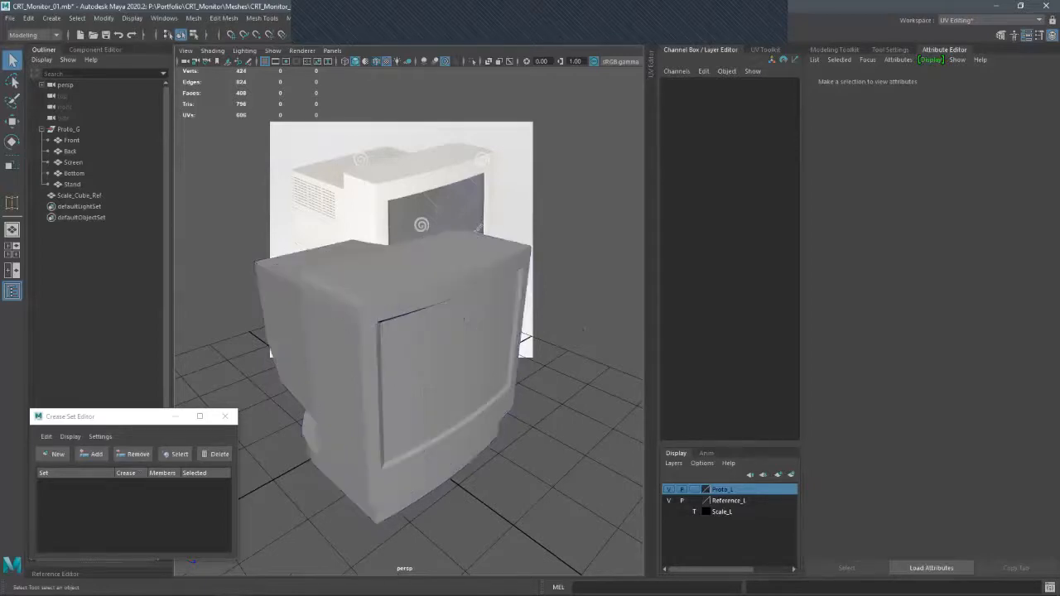
alt+drag(424, 452, 393, 450)
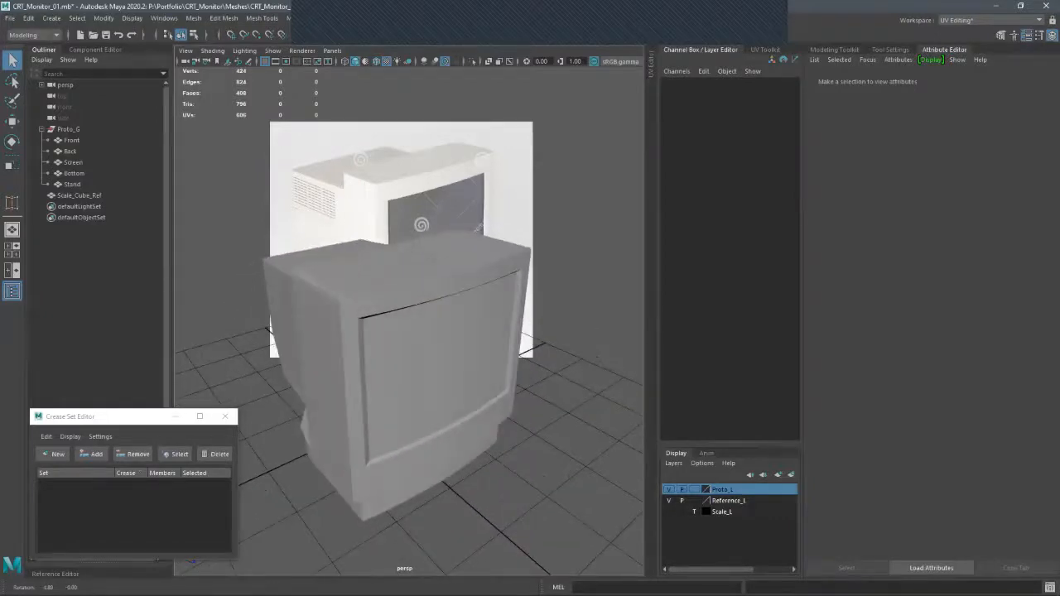
alt+drag(394, 449, 468, 449)
scroll(409, 311, down, 3)
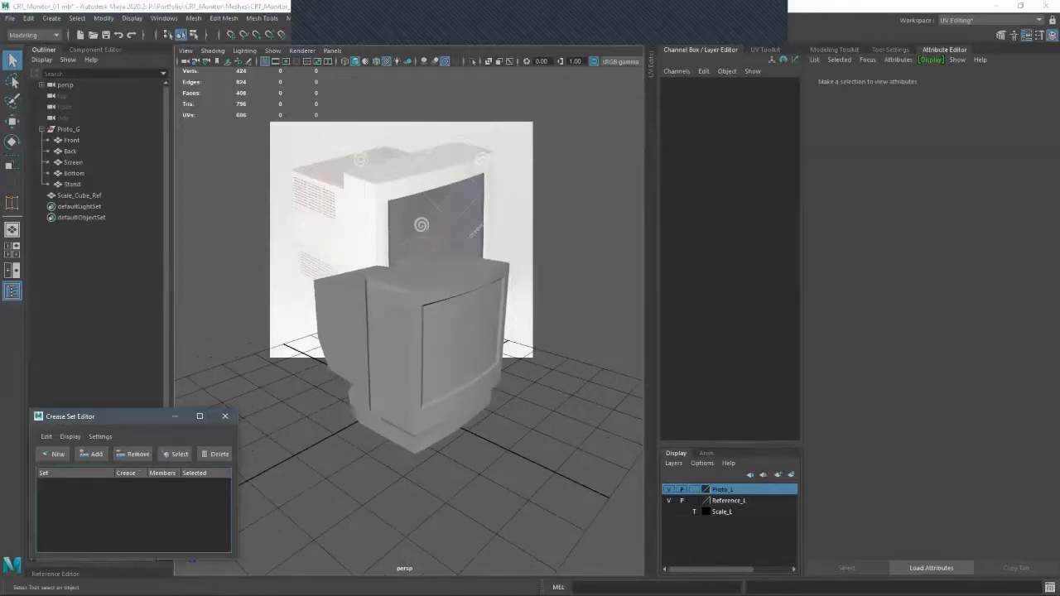
alt+right_drag(409, 373, 472, 373)
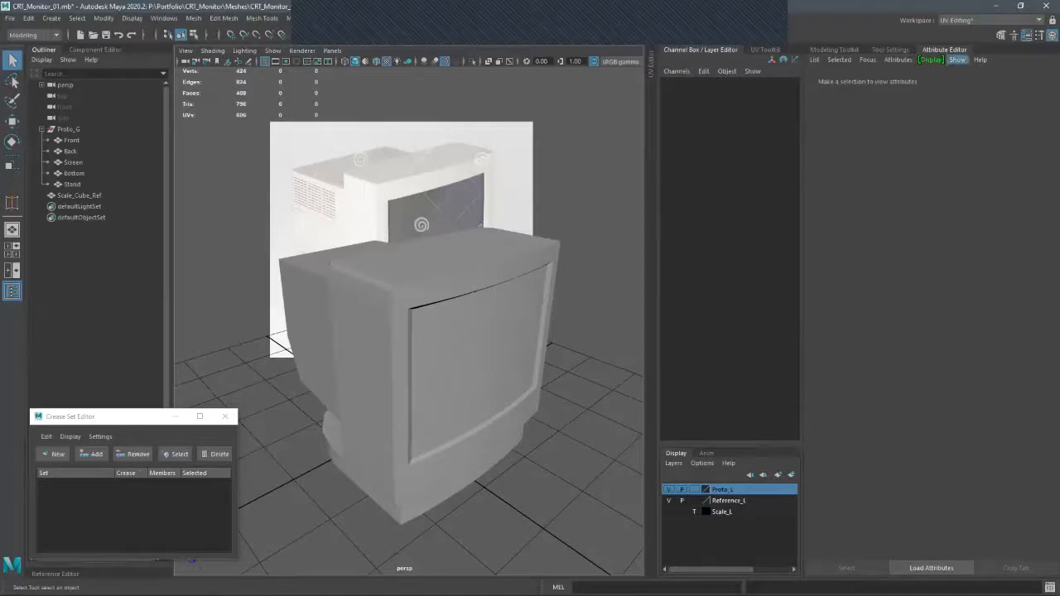
- Collapse the Attribute Editor to enlarge the viewport and reframe the monitor beside the reference image
click(944, 48)
scroll(530, 331, down, 2)
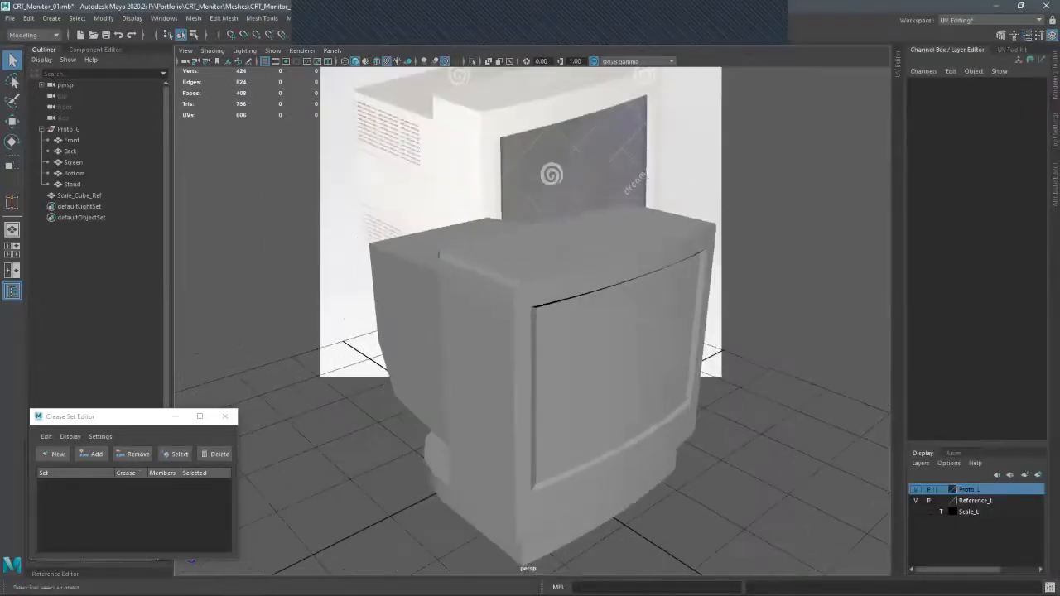
alt+middle_drag(531, 331, 464, 323)
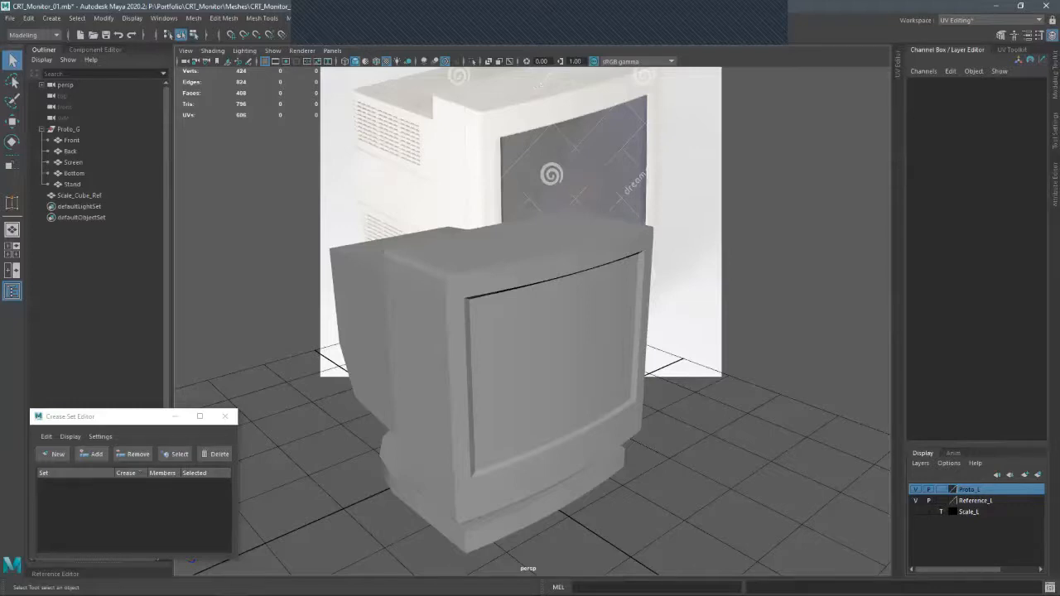
alt+drag(530, 331, 530, 346)
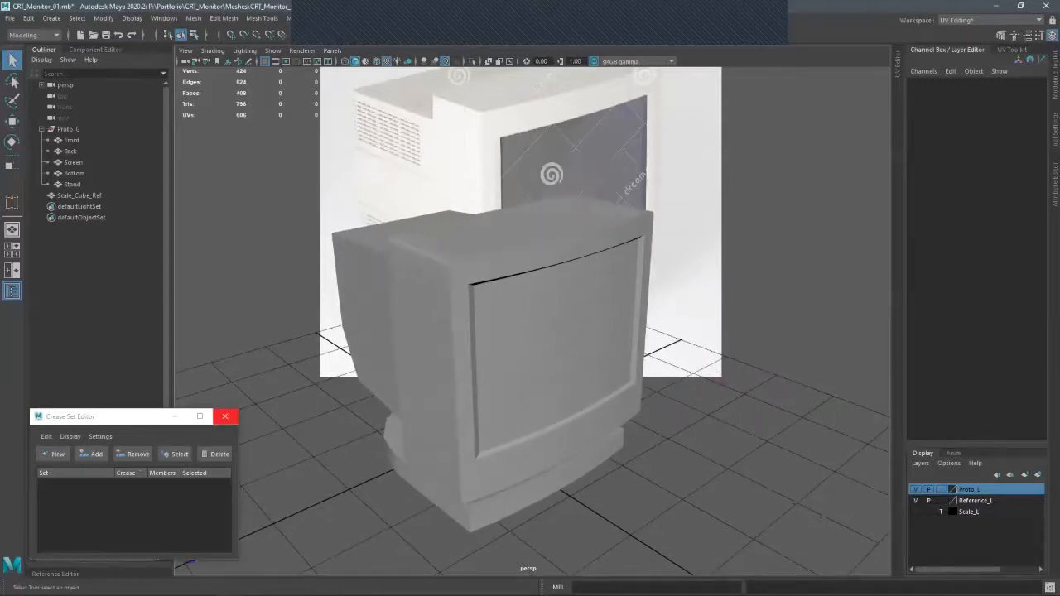
- Close and reopen the Crease Set Editor, then reposition and narrow its window away from the model
click(225, 417)
click(163, 18)
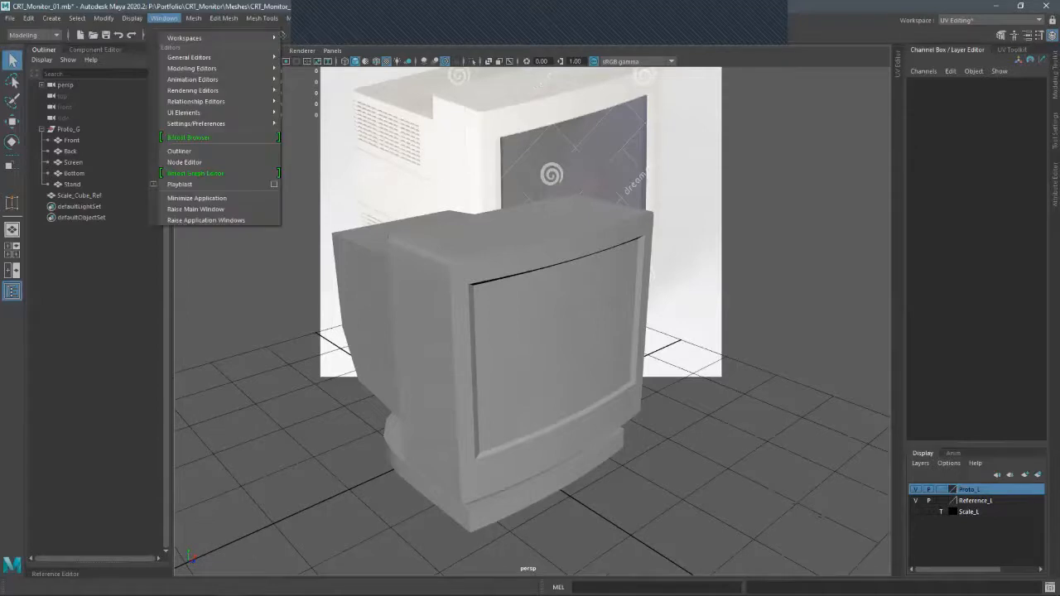
mouse_move(215, 68)
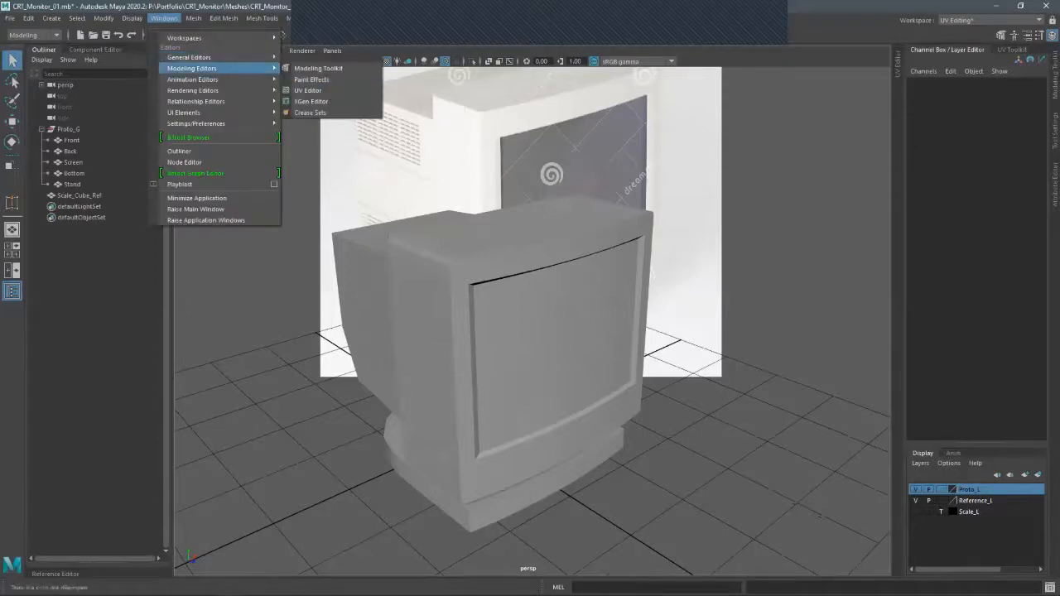
click(310, 112)
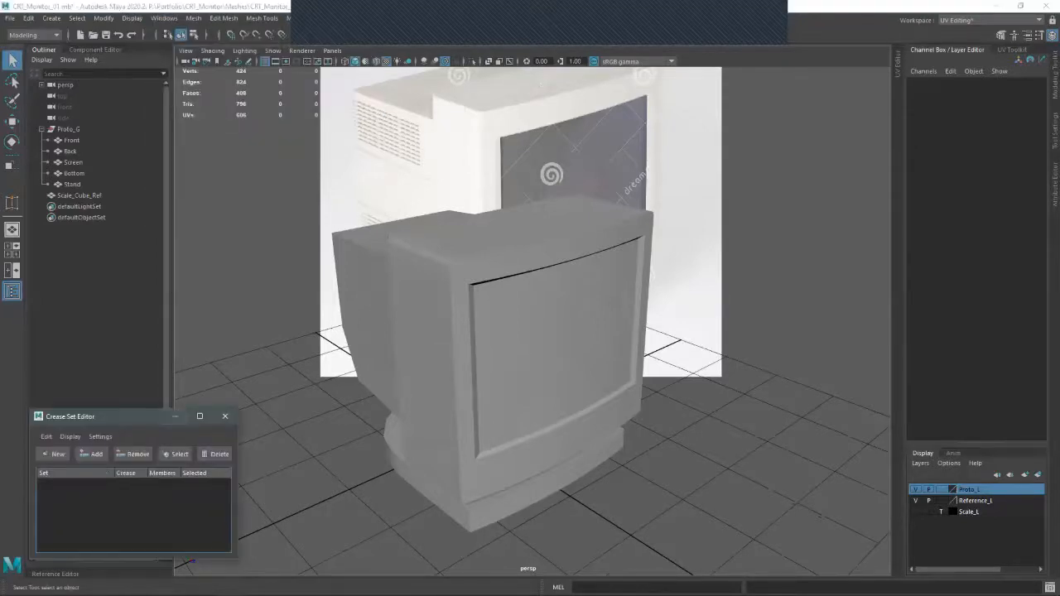
mouse_move(135, 417)
mouse_down()
mouse_move(123, 435)
mouse_move(139, 431)
mouse_up()
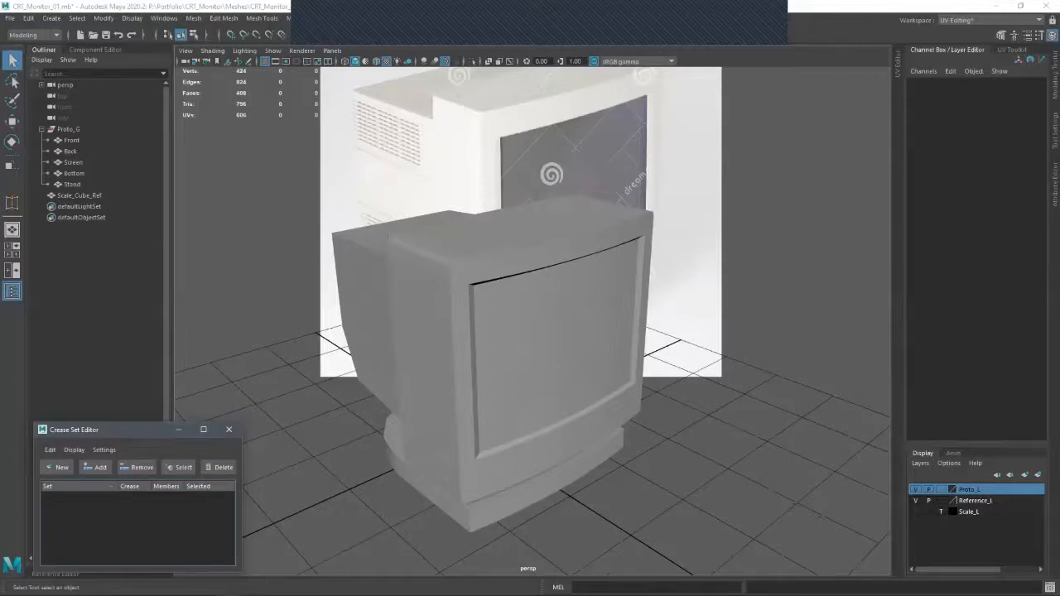
drag(146, 427, 121, 431)
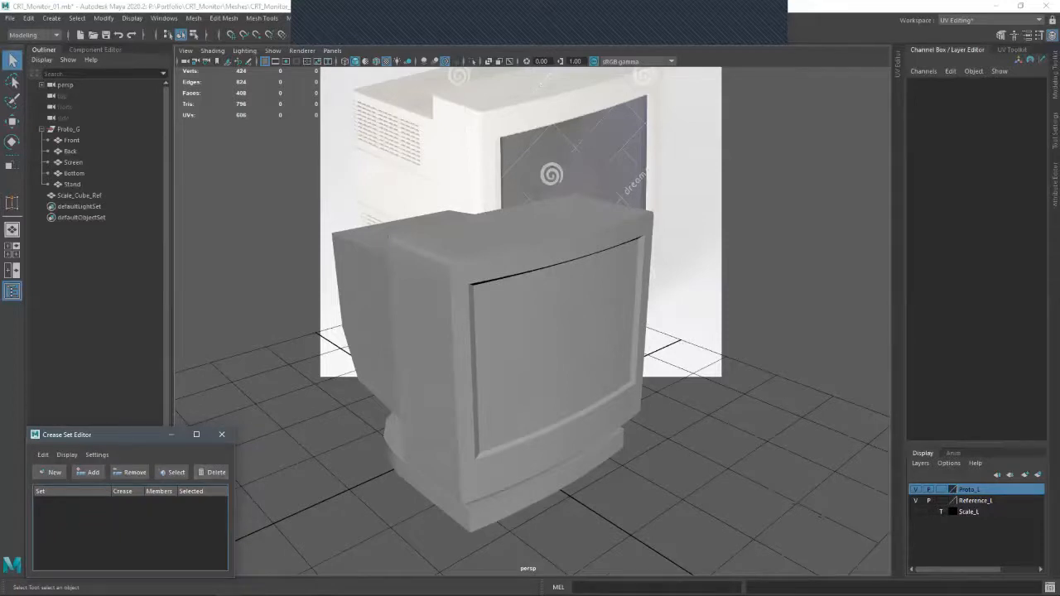
drag(234, 471, 218, 471)
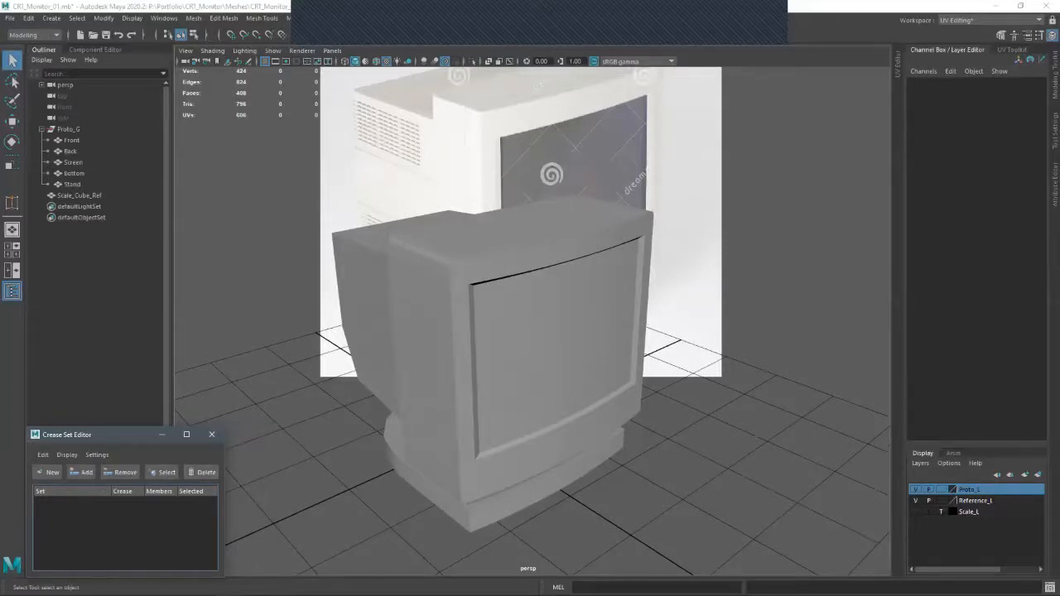
- Examine the monitor's separate pieces from several angles, selecting the front housing and the stand in turn
alt+drag(447, 348, 489, 332)
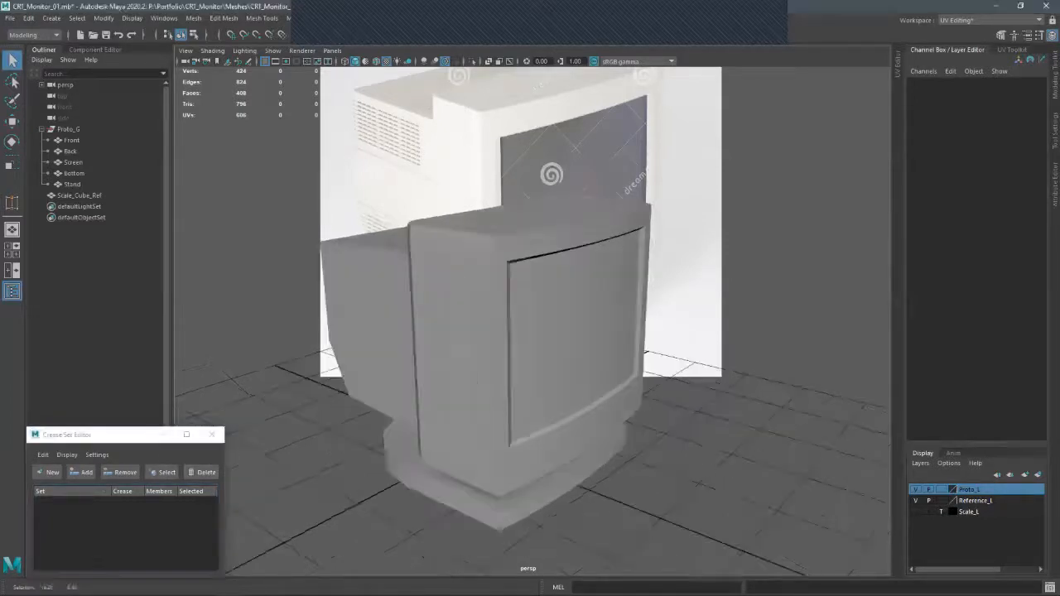
click(447, 347)
alt+drag(539, 356, 520, 325)
click(570, 319)
click(451, 331)
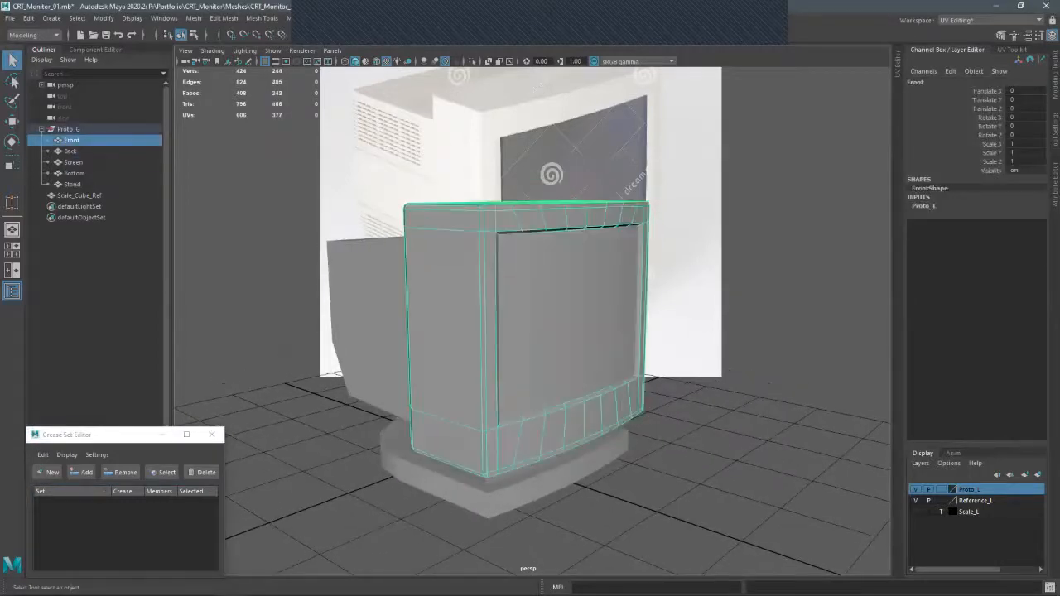
click(513, 493)
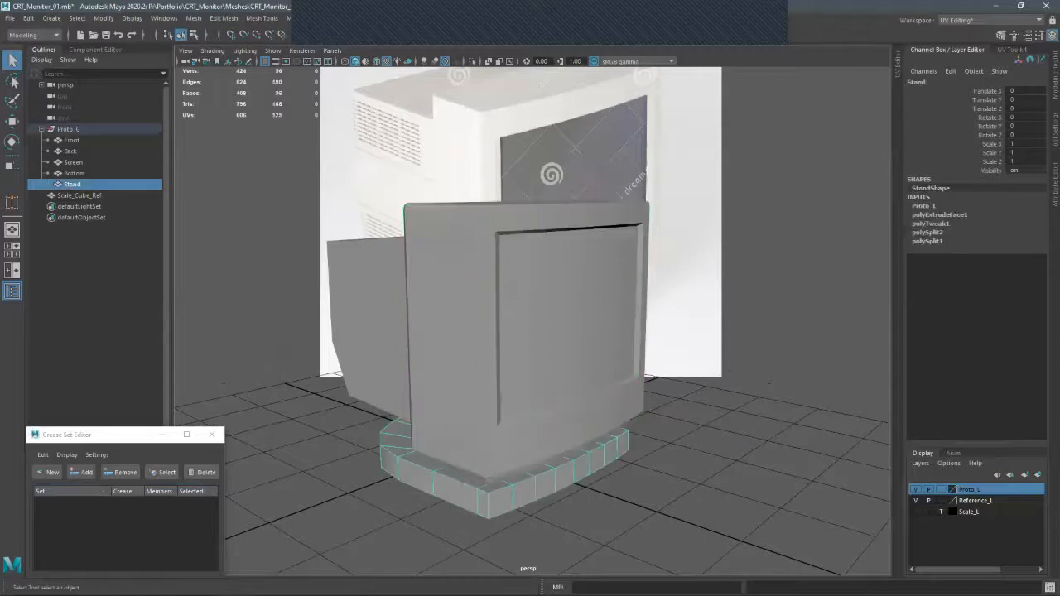
alt+drag(513, 332, 418, 286)
click(484, 331)
alt+middle_drag(418, 286, 522, 323)
alt+right_drag(521, 323, 502, 324)
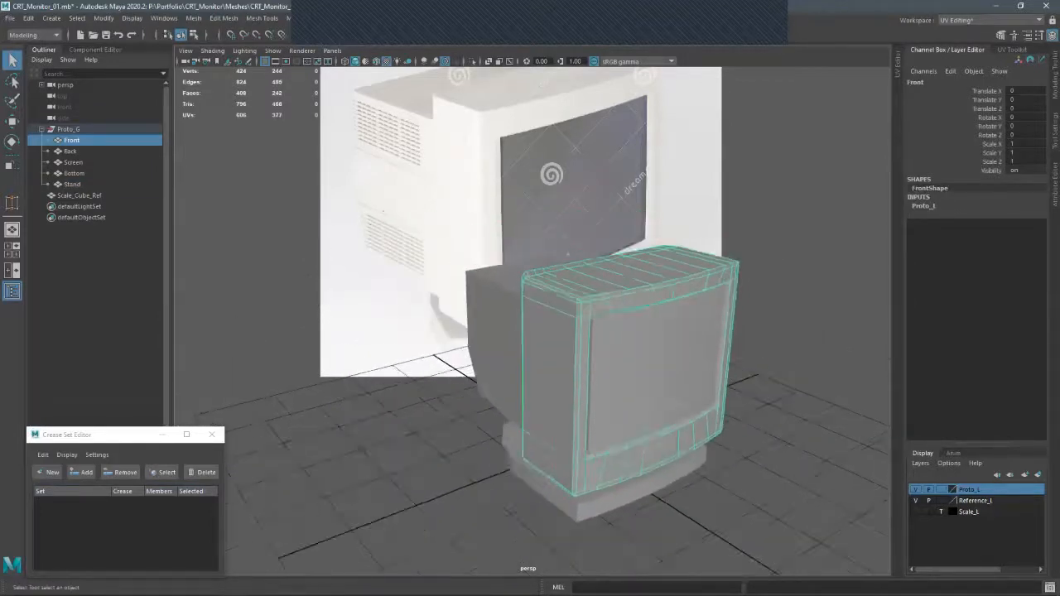
alt+drag(501, 323, 560, 346)
click(497, 331)
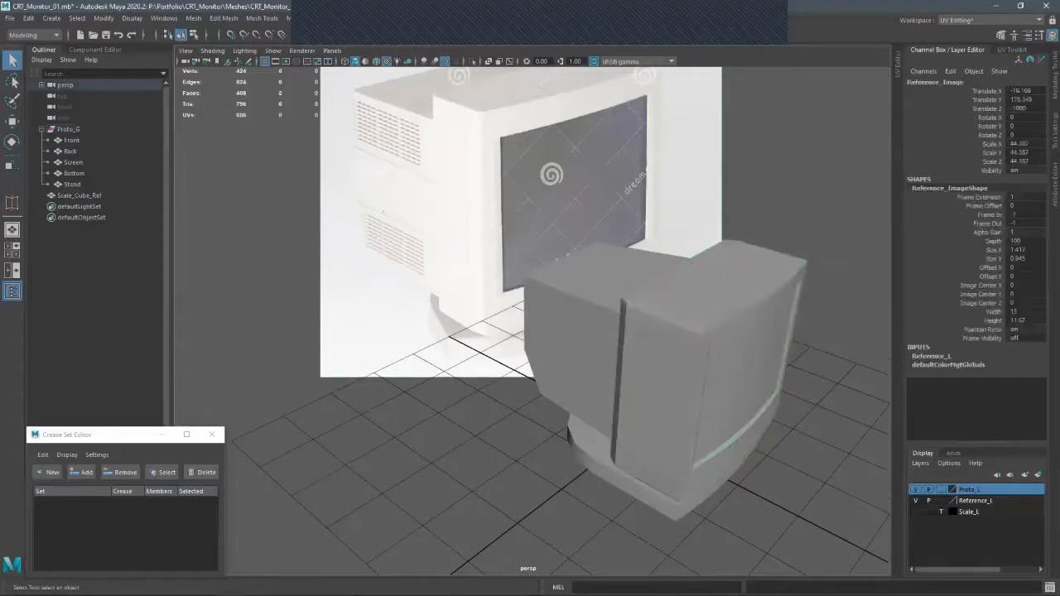
- Select the Front mesh and isolate it in the perspective view
click(719, 299)
alt+drag(719, 298, 641, 241)
alt+middle_drag(642, 240, 584, 249)
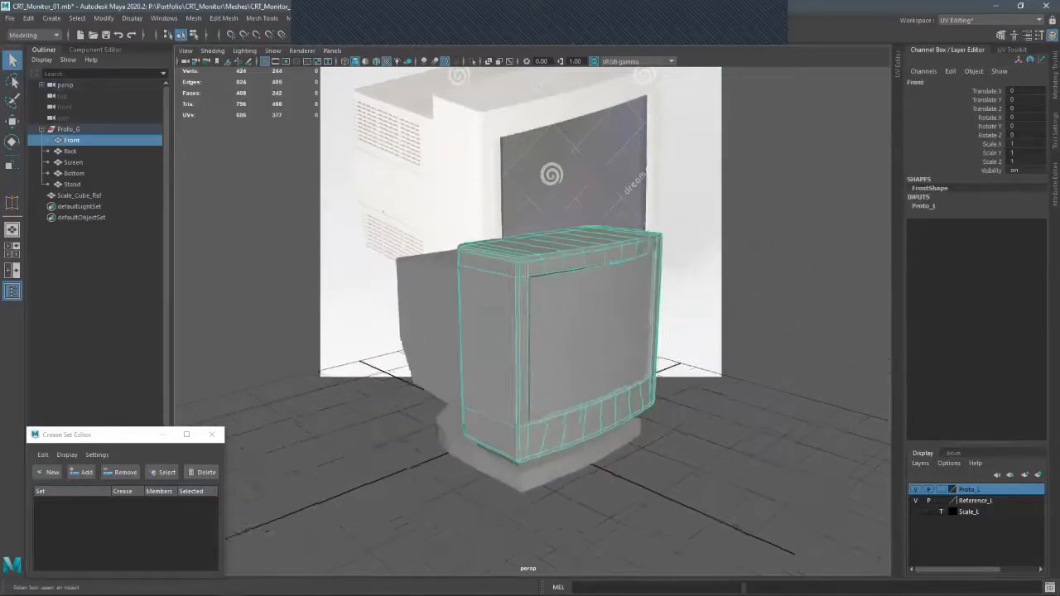
alt+right_drag(584, 248, 688, 240)
alt+drag(687, 240, 721, 315)
alt+middle_drag(771, 414, 779, 377)
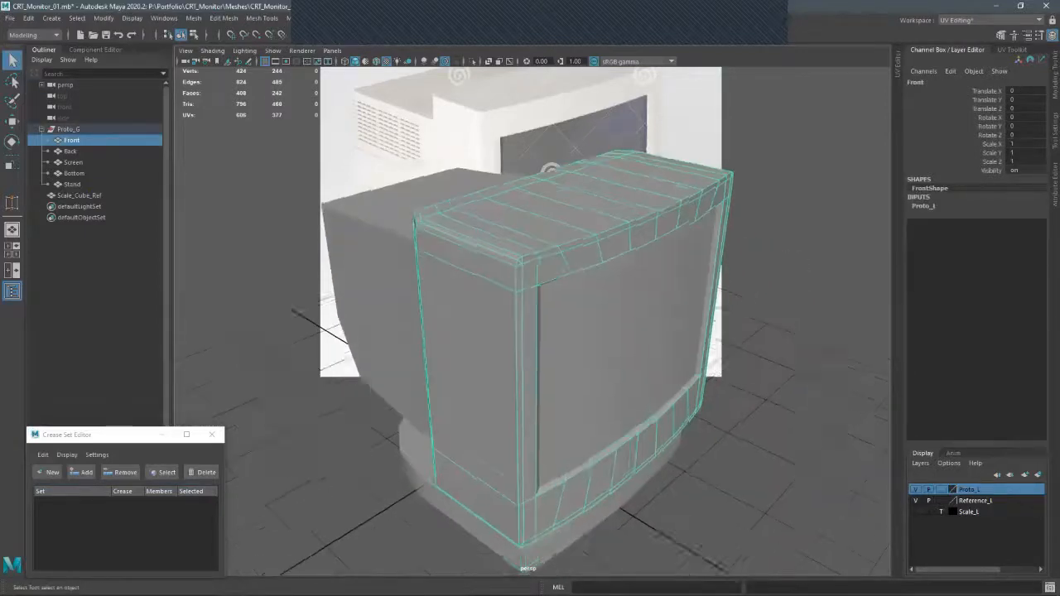
alt+right_drag(820, 387, 785, 387)
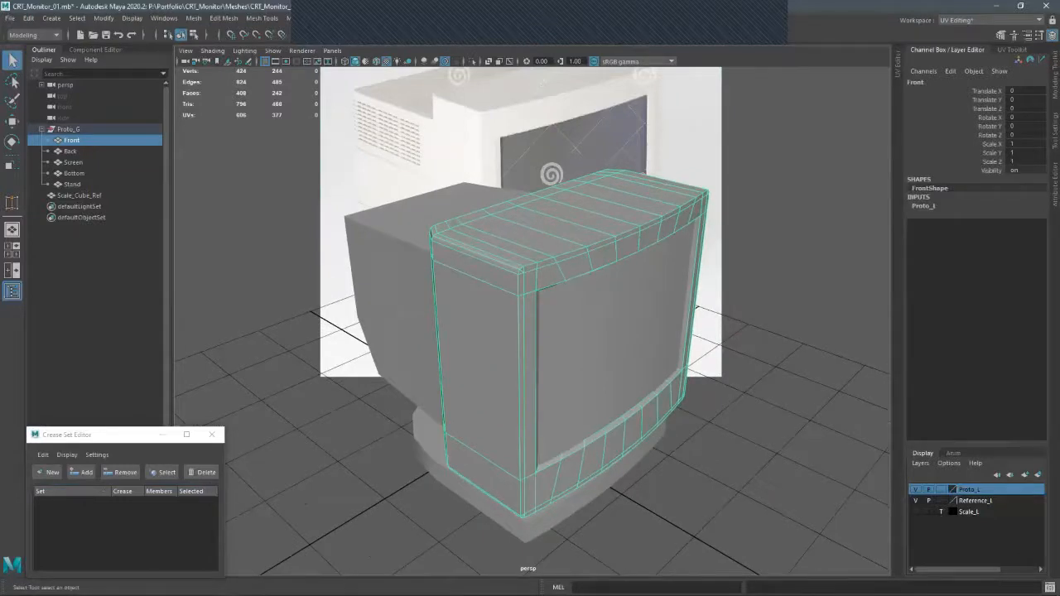
key(ctrl+1)
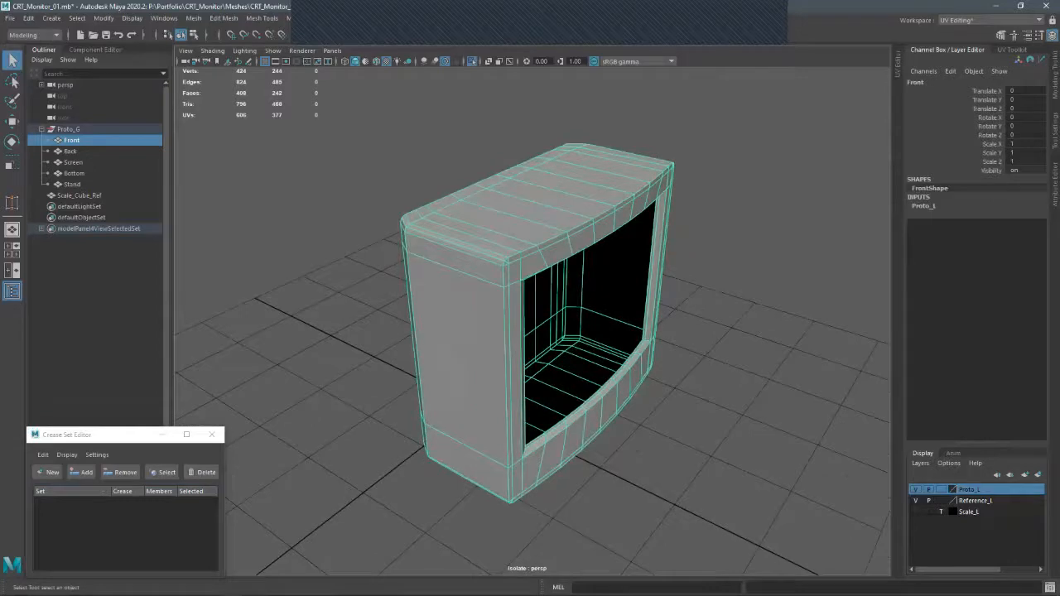
- Turn on the smooth mesh preview for the Front mesh and raise its preview division level to 3
alt+drag(672, 245, 624, 226)
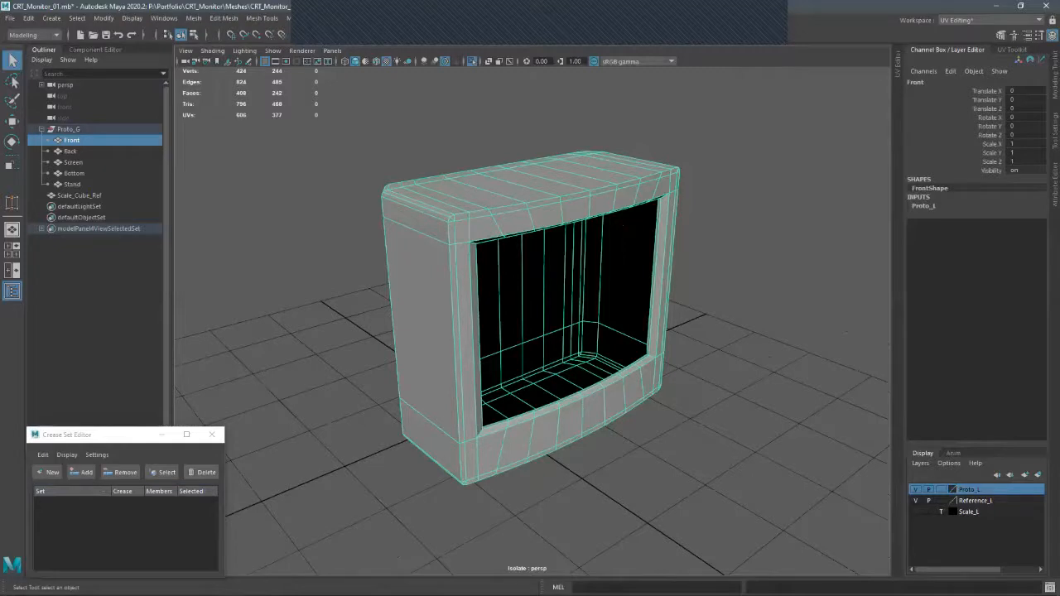
key(3)
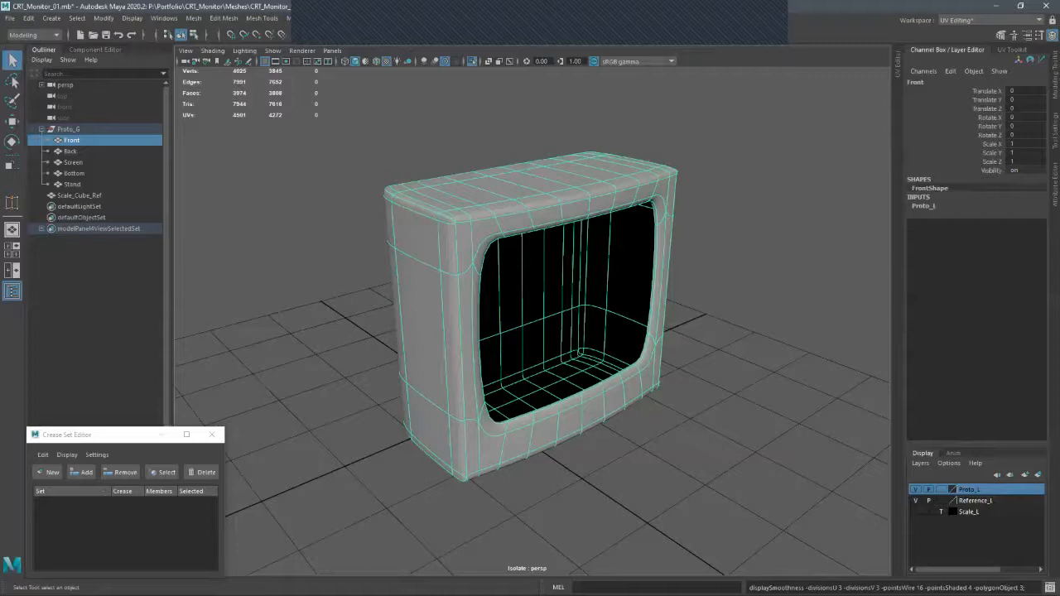
key(Page_Up)
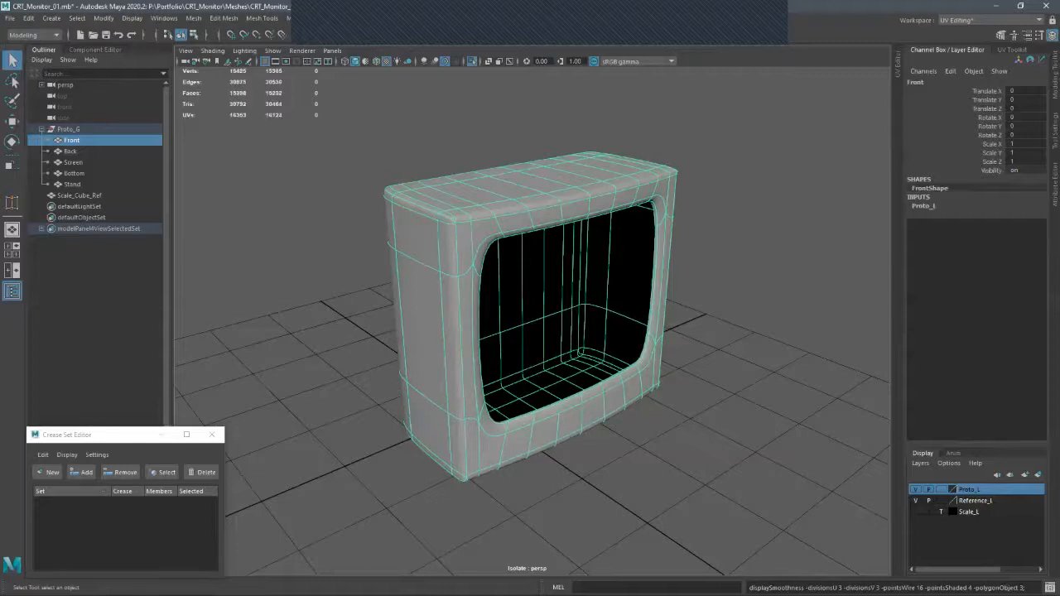
- Open the FrontShape smooth mesh attributes, try preview division level 2, return it to 3 and clear the selection
key(ctrl+a)
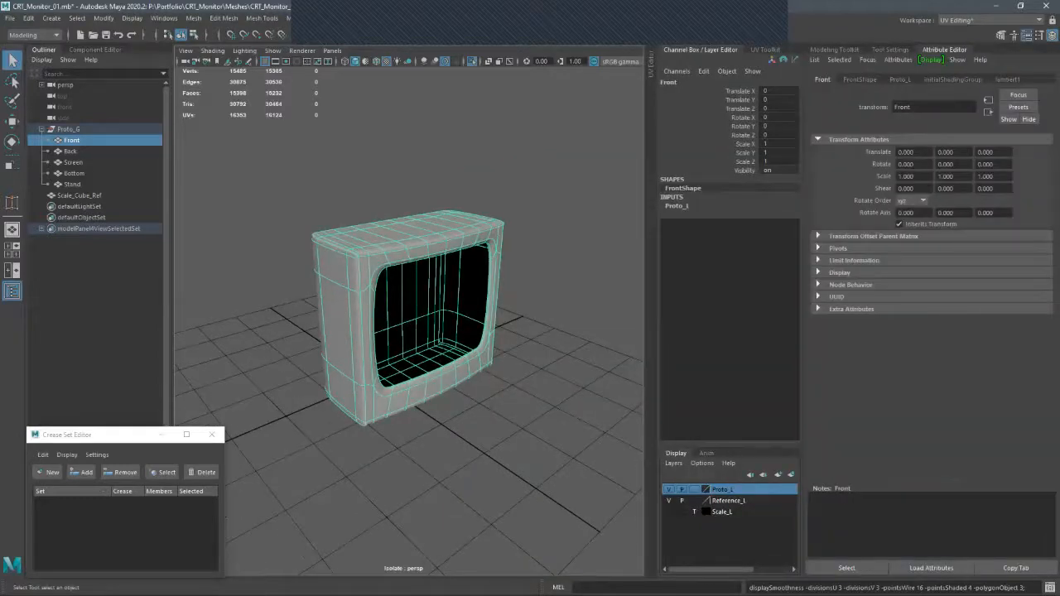
click(860, 78)
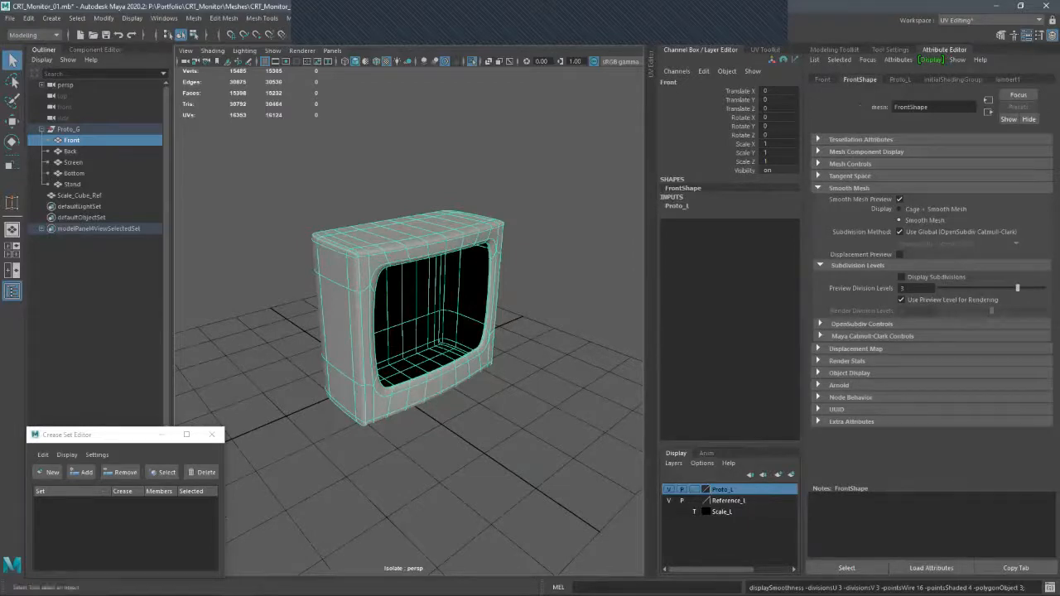
scroll(339, 344, up, 2)
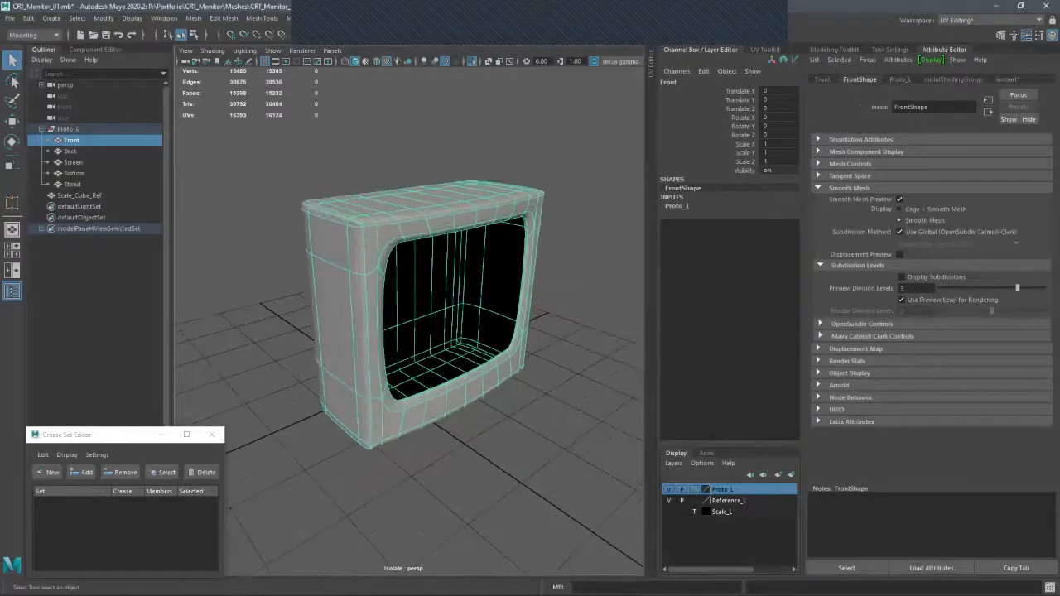
mouse_move(1017, 288)
mouse_down()
mouse_move(966, 287)
mouse_move(1017, 287)
mouse_up()
drag(1017, 287, 1043, 287)
key(Page_Down)
key(Page_Down)
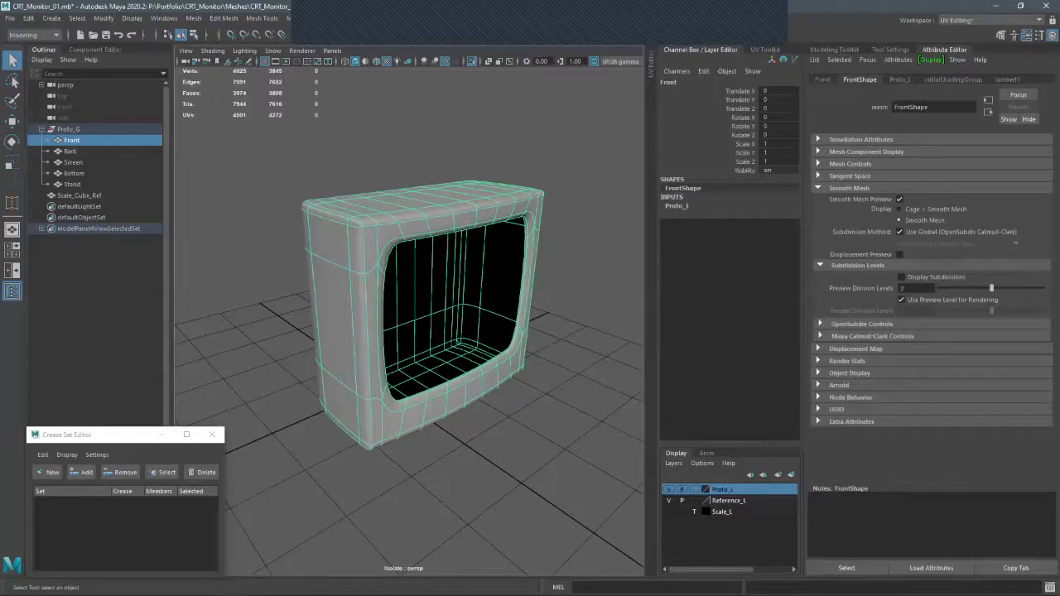
key(Page_Up)
key(Escape)
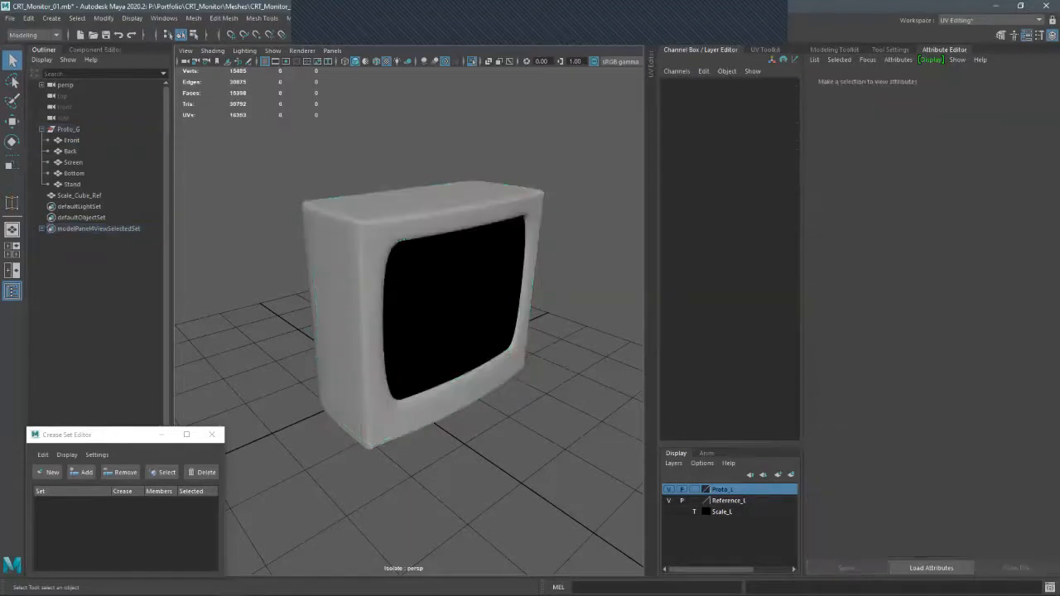
- Hide the Attribute Editor, reselect the Front mesh and return it to unsmoothed display
alt+drag(410, 331, 377, 335)
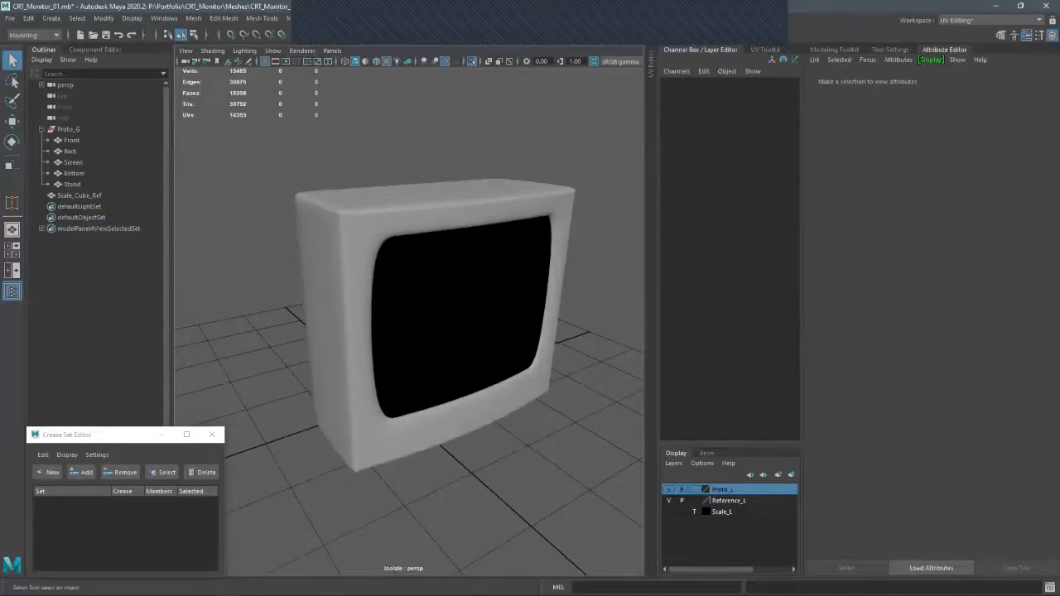
key(ctrl+a)
alt+drag(377, 334, 547, 306)
click(410, 315)
click(463, 347)
alt+drag(464, 348, 713, 332)
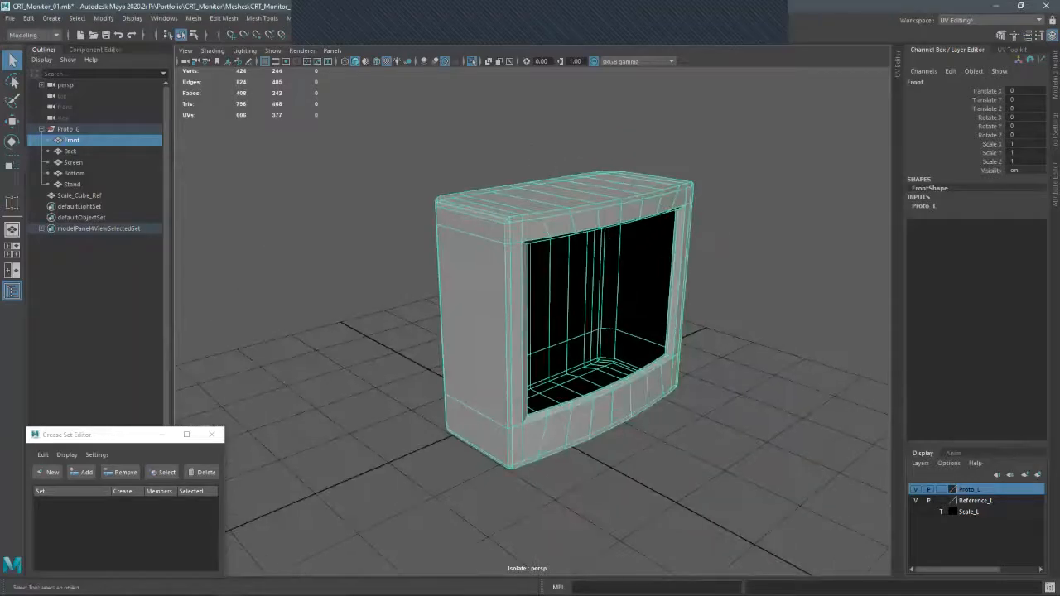
scroll(563, 323, up, 3)
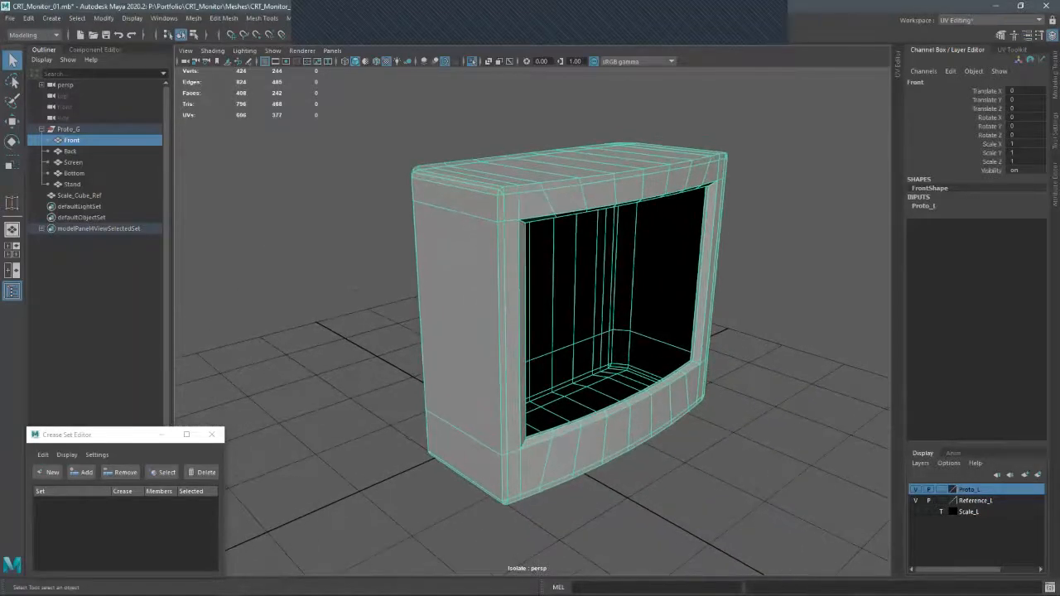
- Select the edge loops along the Front mesh's front and rear rims and around the screen opening, and create a crease set from them
key(F10)
double_click(563, 354)
alt+drag(563, 355, 564, 282)
shift+double_click(639, 331)
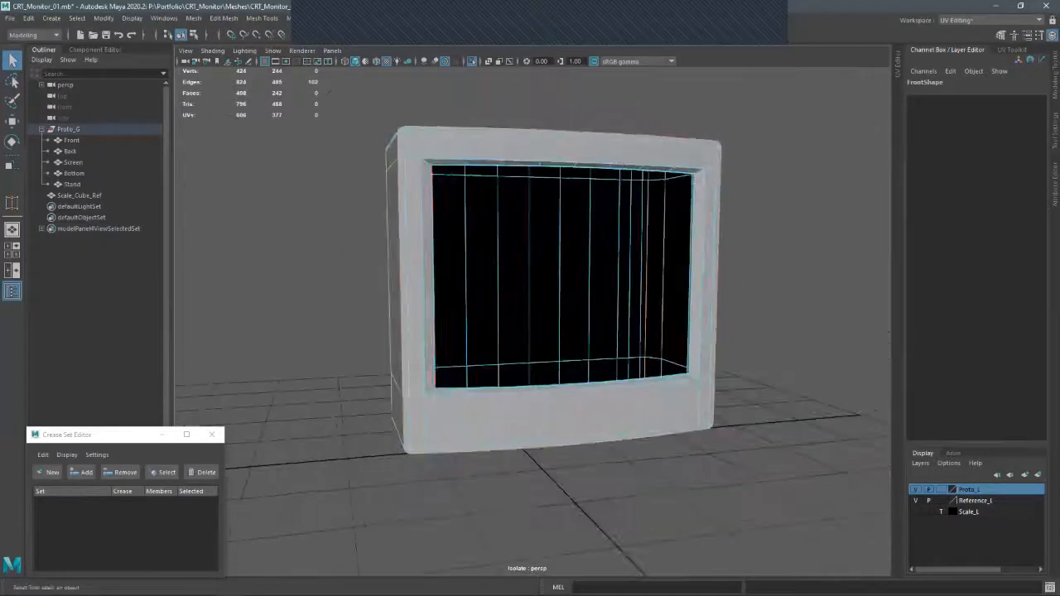
shift+double_click(464, 395)
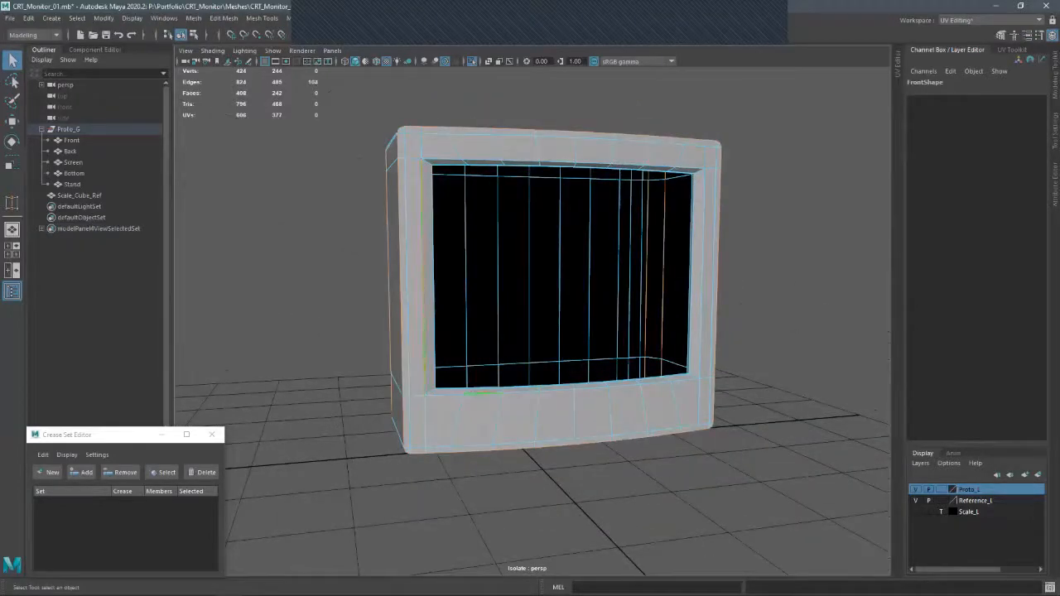
scroll(550, 322, up, 2)
shift+click(414, 106)
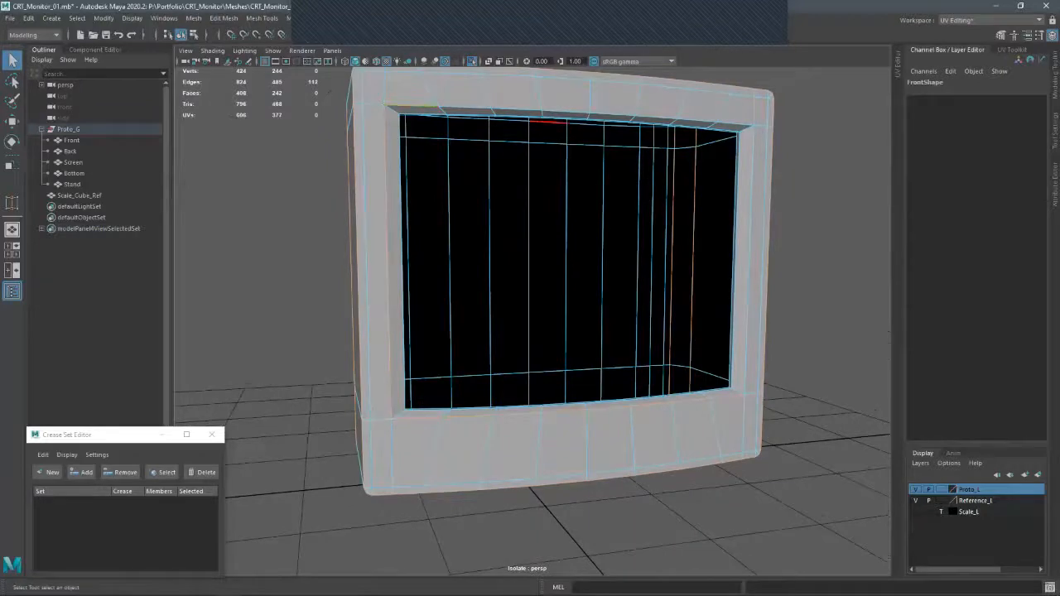
shift+double_click(749, 265)
alt+drag(409, 265, 480, 323)
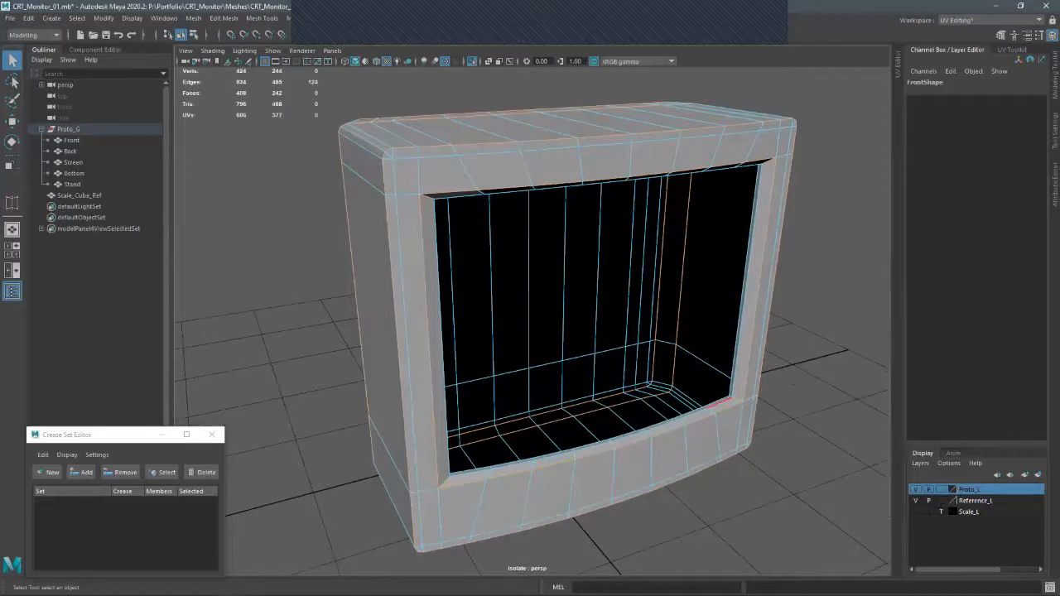
shift+double_click(718, 404)
click(45, 472)
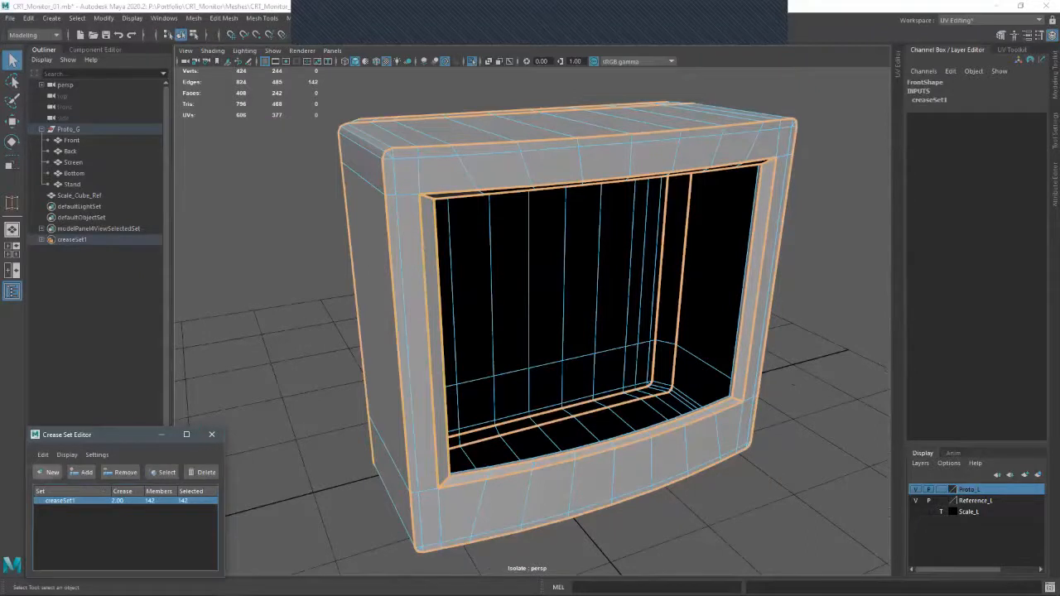
- Undo the duplicate crease set made from the same edges and rename the remaining set Front_Main
click(48, 472)
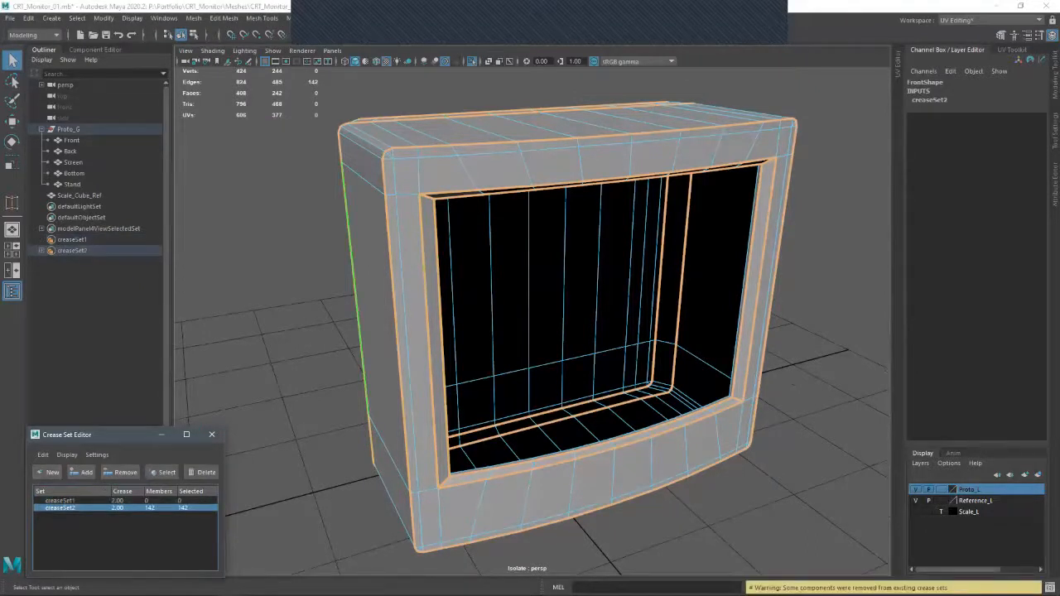
key(ctrl+z)
double_click(62, 500)
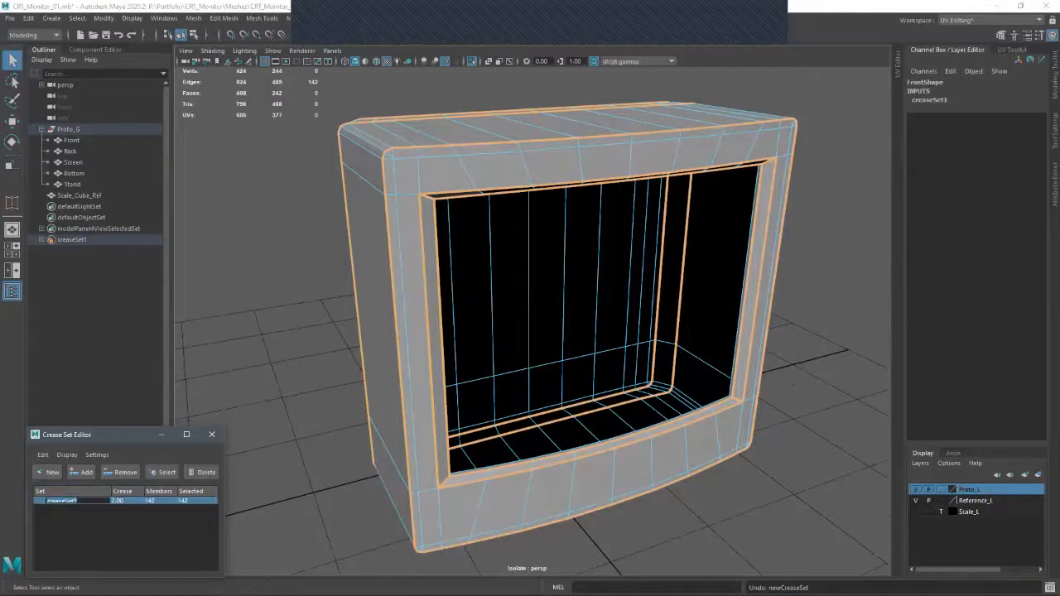
text(Front_Ri)
key(BackSpace)
key(BackSpace)
key(BackSpace)
text(Main)
key(Return)
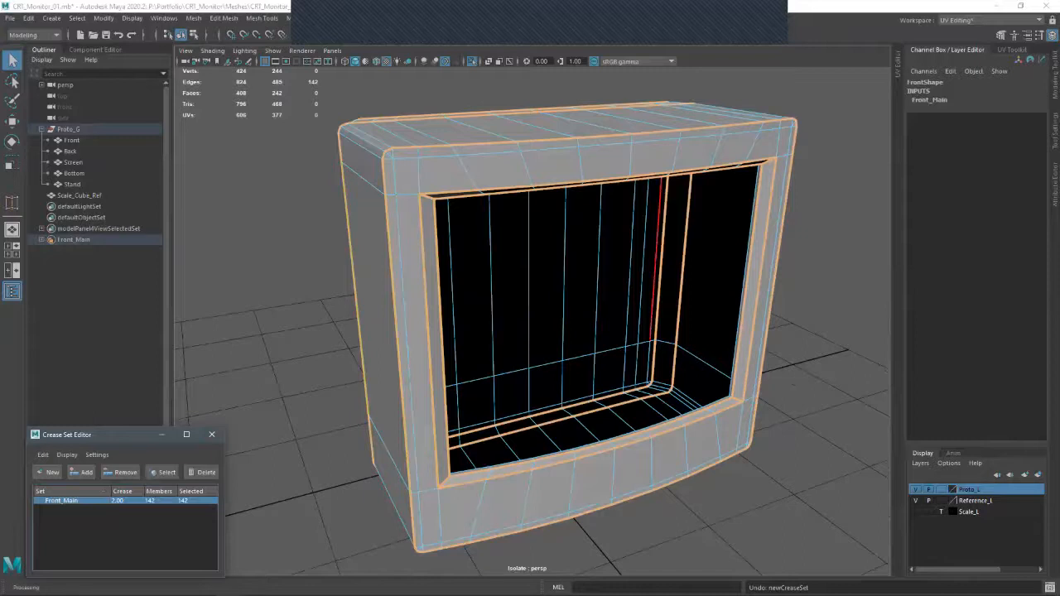
- Return to object mode and check the creased Front mesh in smooth preview with nothing selected
alt+drag(594, 147, 688, 203)
key(F8)
key(3)
click(621, 104)
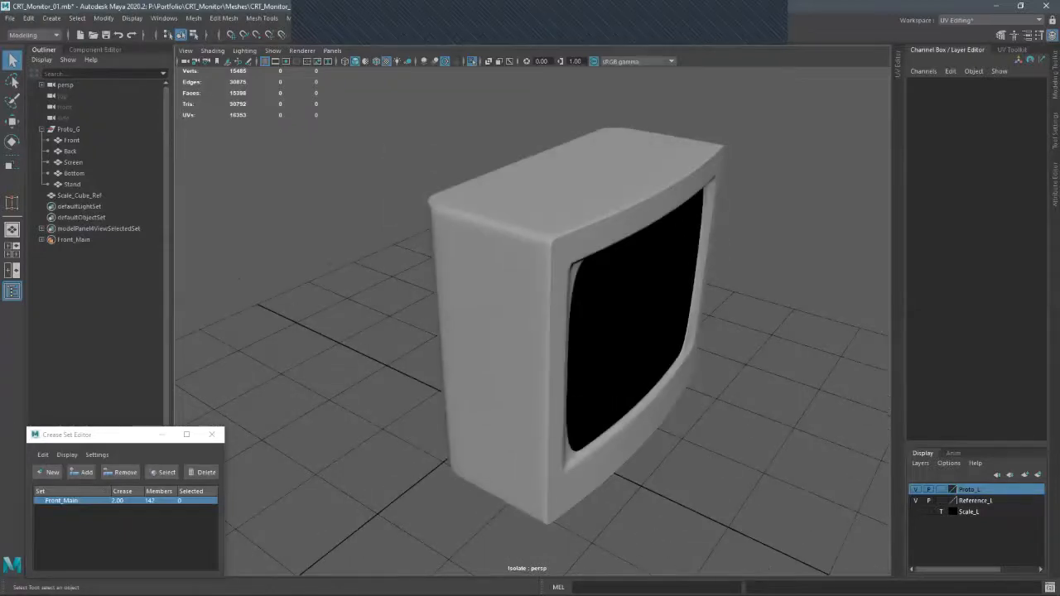
- Return the Front mesh to unsmoothed display and insert a support edge loop just behind its front rim with Multi-Cut
click(629, 182)
key(1)
alt+drag(630, 182, 605, 195)
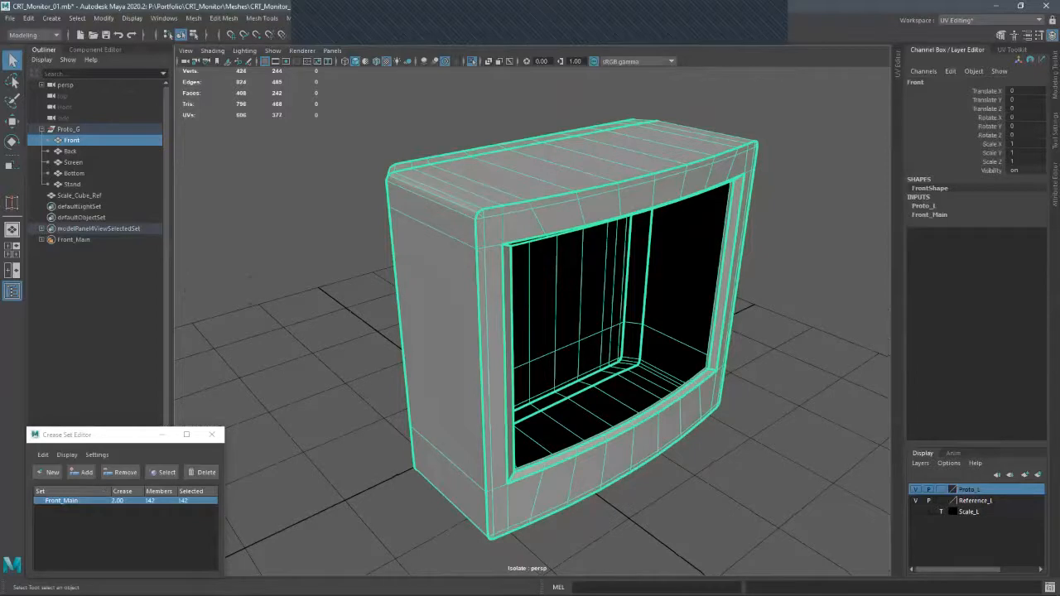
alt+drag(605, 196, 598, 200)
alt+right_drag(598, 201, 569, 201)
alt+drag(568, 201, 663, 217)
alt+right_drag(662, 217, 654, 217)
alt+drag(654, 217, 687, 219)
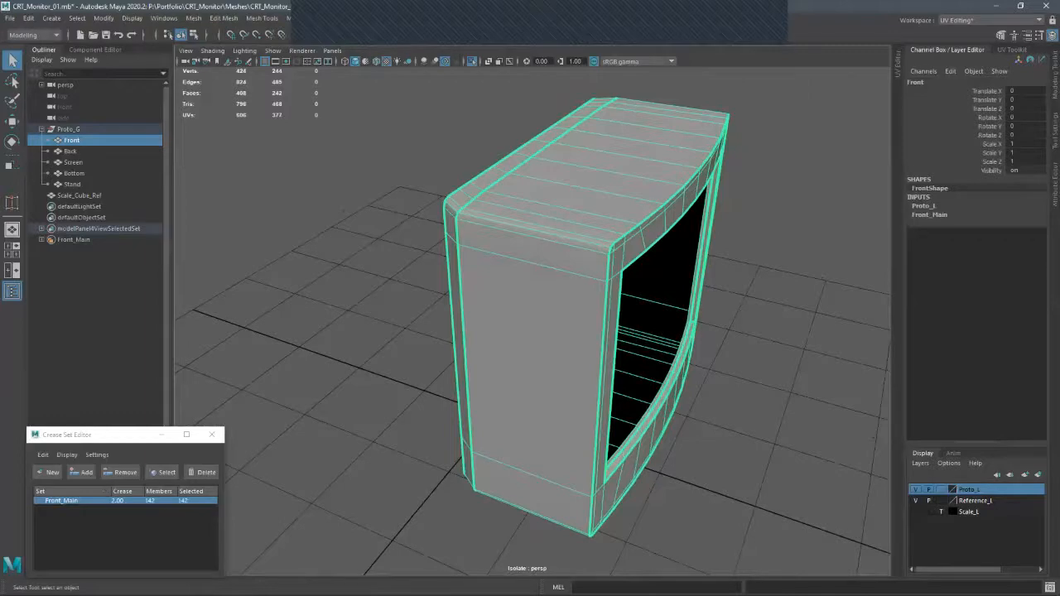
key(ctrl+shift+x)
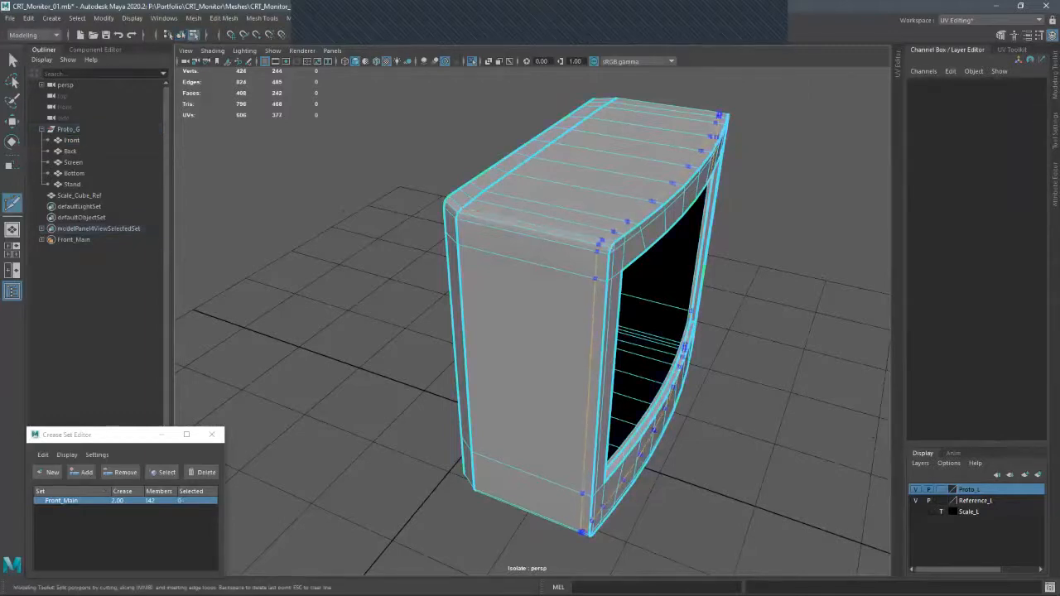
ctrl+click(598, 279)
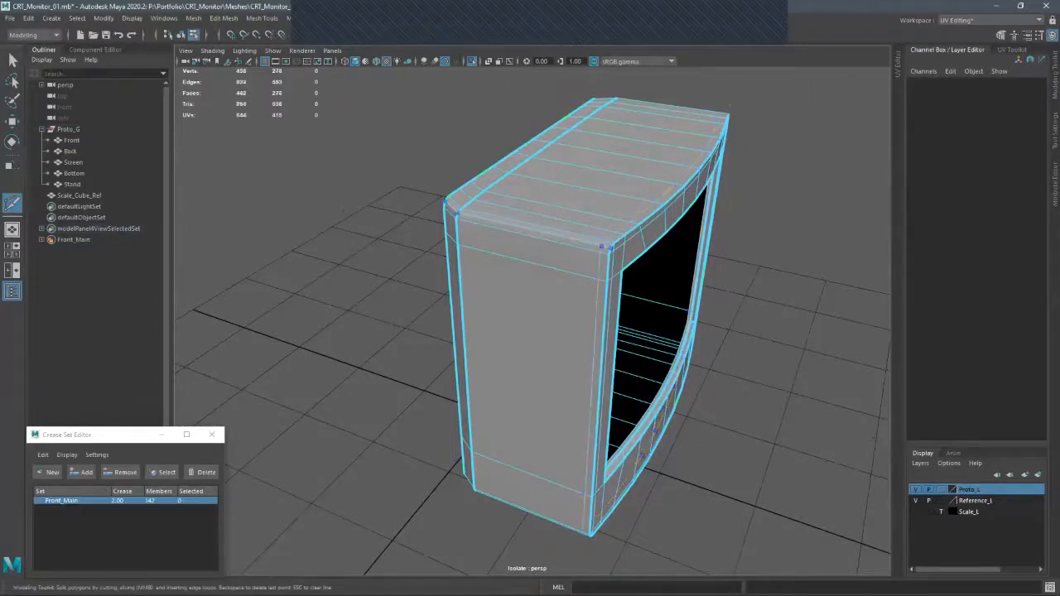
- Insert three support edge loops around the rear creased edges, one on the side wall and two across the narrow back chamfer
alt+drag(551, 256, 737, 232)
alt+right_drag(737, 232, 758, 232)
ctrl+click(602, 203)
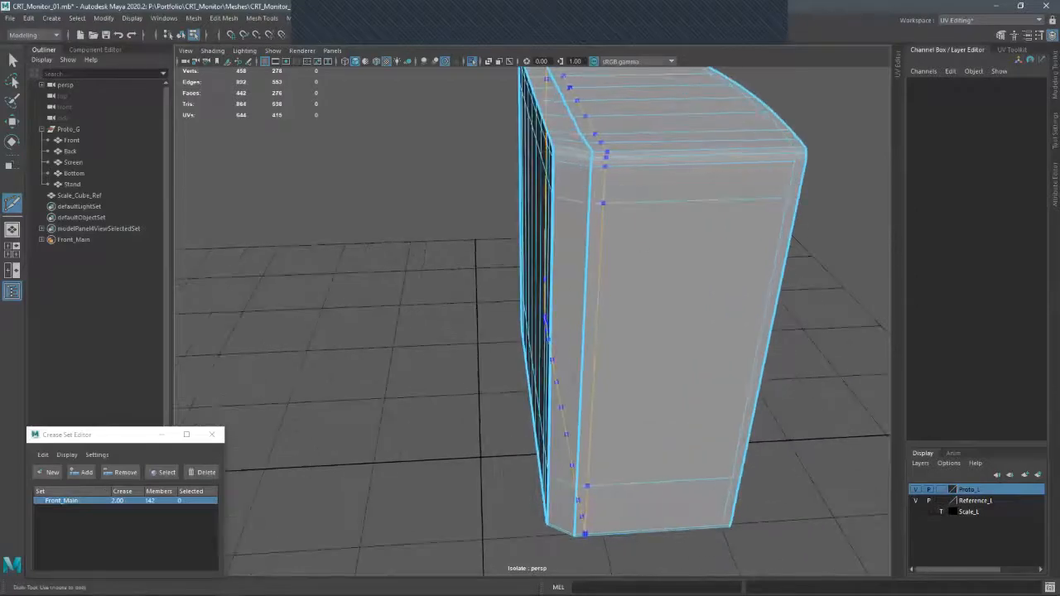
ctrl+click(583, 159)
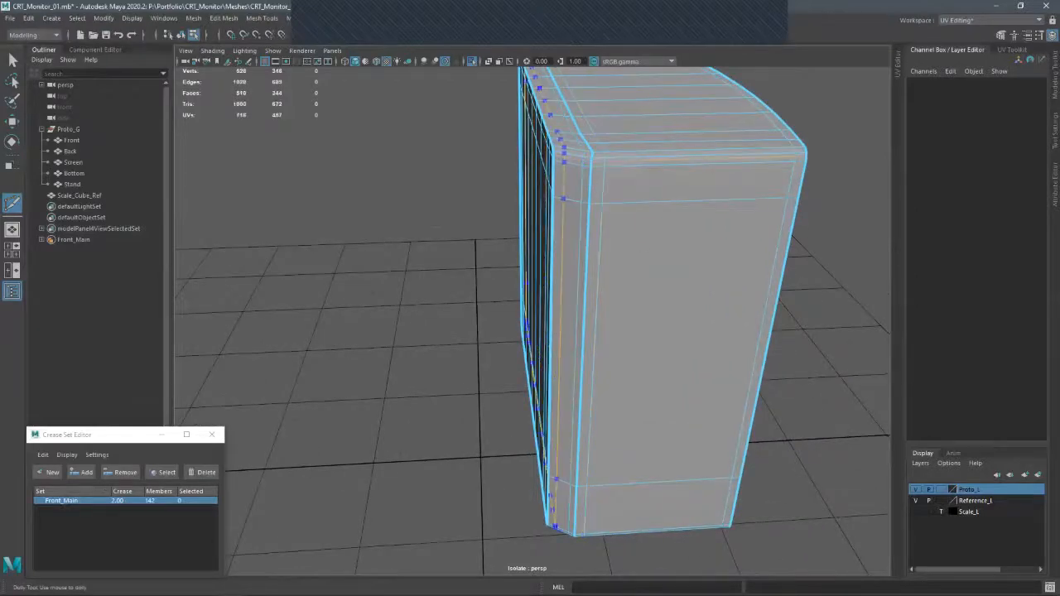
ctrl+click(563, 198)
- Insert horizontal support edge loops through the Front mesh near the bottom and top of the screen opening, and leave Multi-Cut
alt+drag(563, 198, 314, 158)
alt+drag(547, 352, 513, 412)
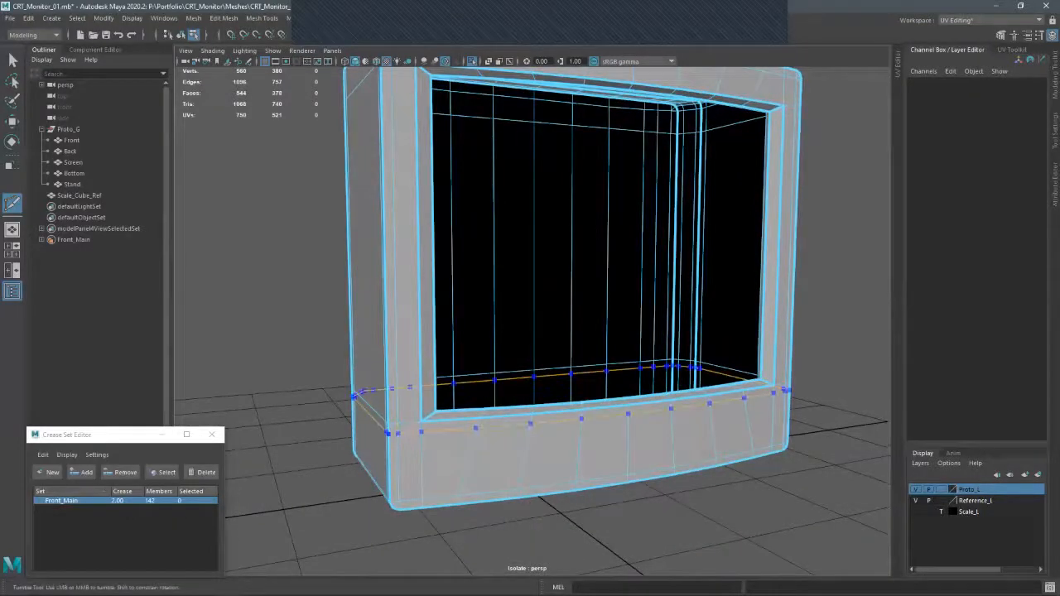
ctrl+click(401, 432)
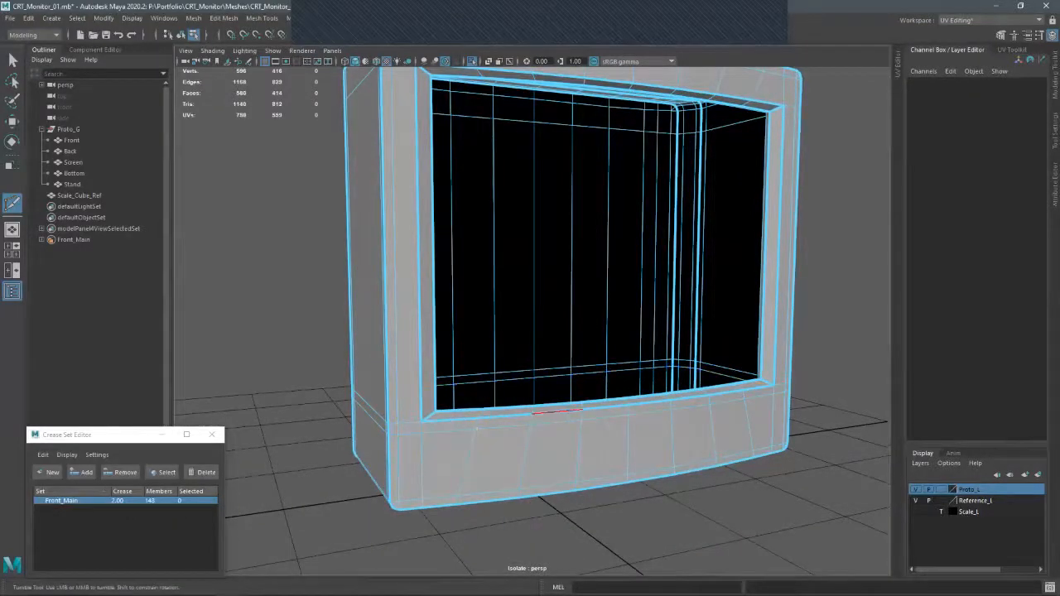
click(607, 364)
alt+middle_drag(569, 89, 579, 227)
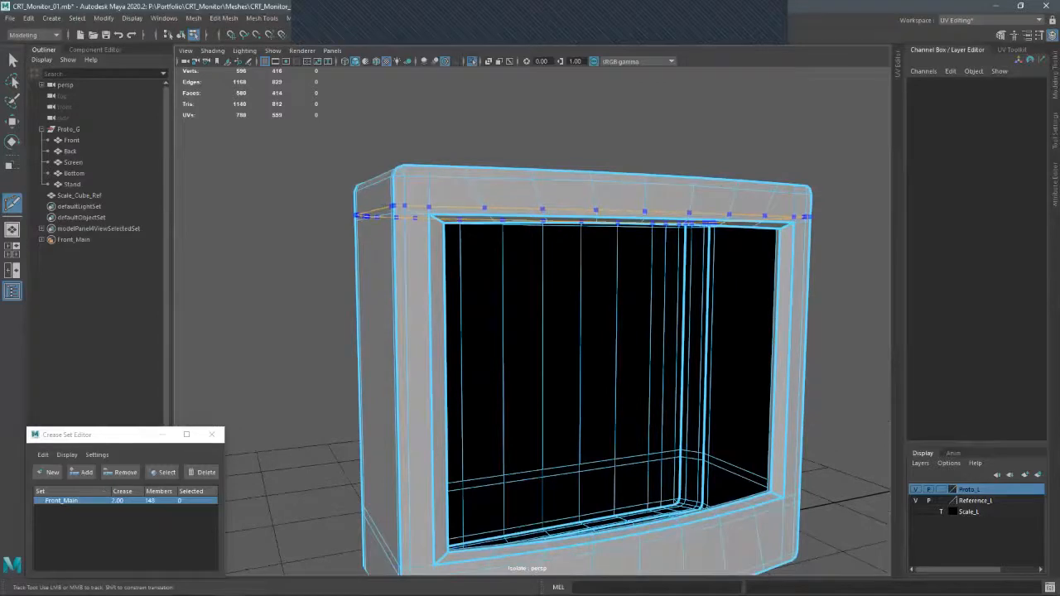
ctrl+click(381, 214)
alt+drag(473, 222, 587, 258)
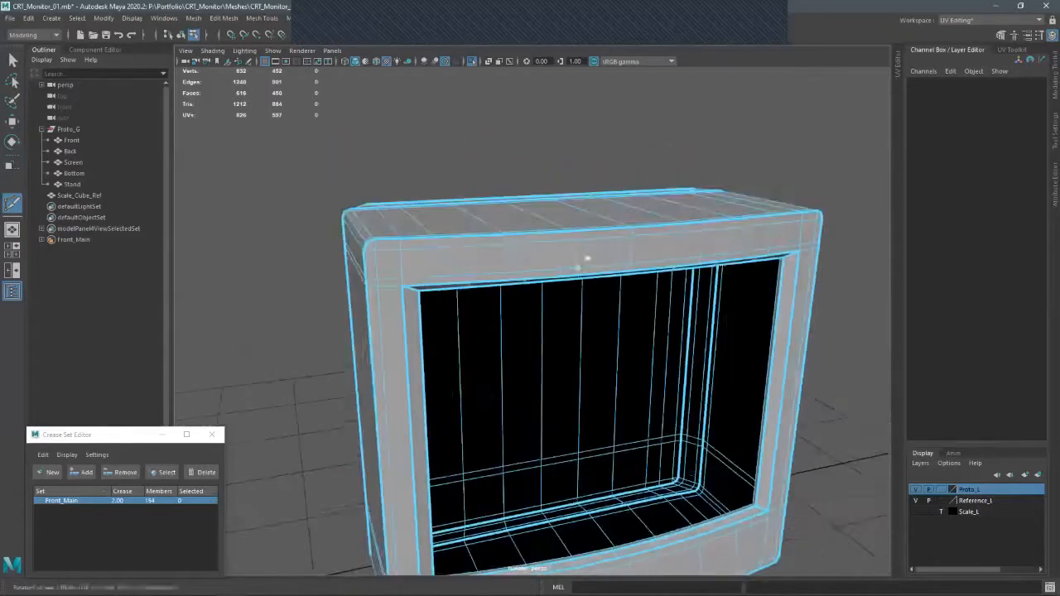
key(q)
- Turn on the smooth preview and examine how the corners of the screen opening hold their shape
alt+drag(464, 224, 563, 224)
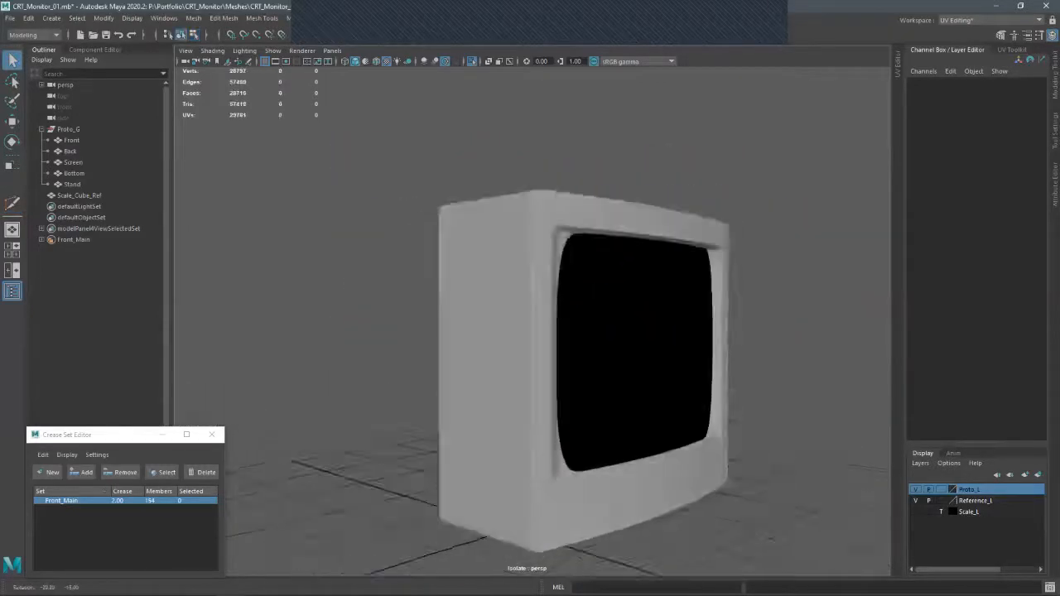
scroll(530, 331, down, 2)
alt+drag(373, 213, 348, 216)
scroll(530, 331, up, 3)
- Return the Front mesh to unsmoothed display and insert two more horizontal edge loops just inside the opening's top and bottom
click(570, 217)
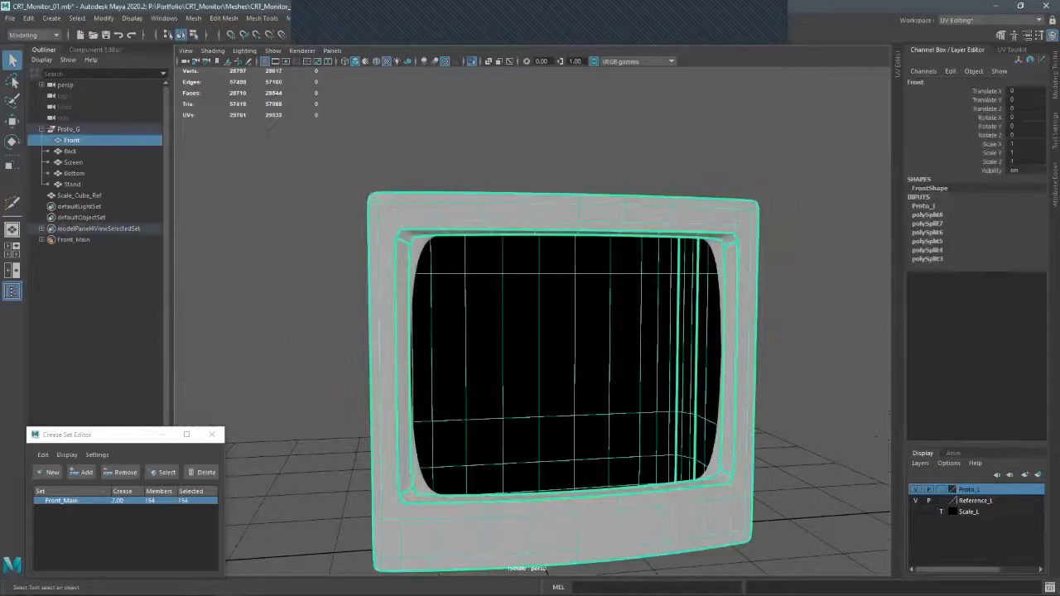
key(1)
scroll(538, 327, up, 3)
alt+drag(539, 327, 571, 314)
key(ctrl+shift+x)
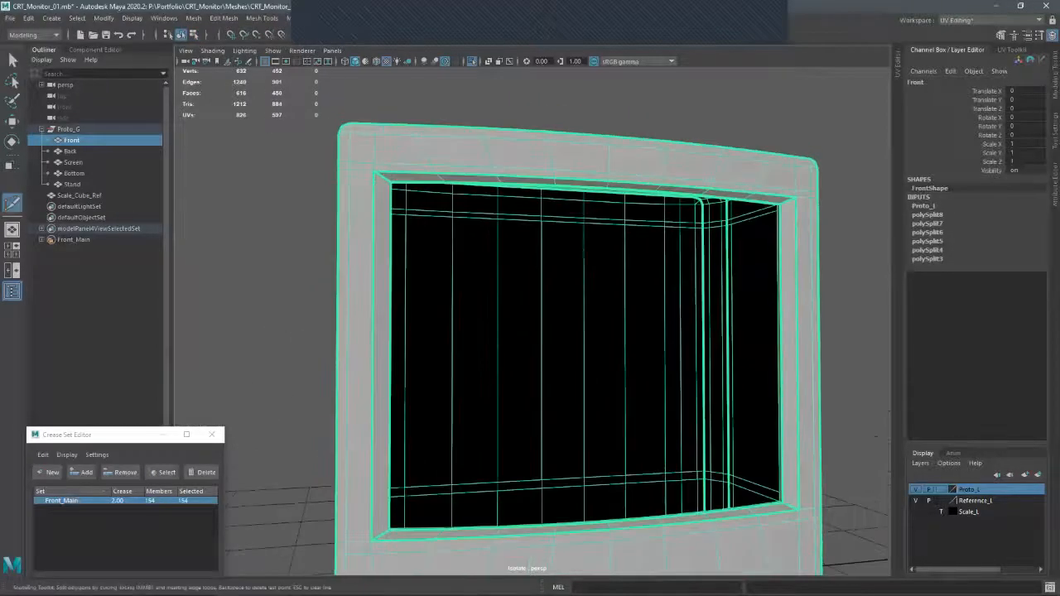
ctrl+click(584, 233)
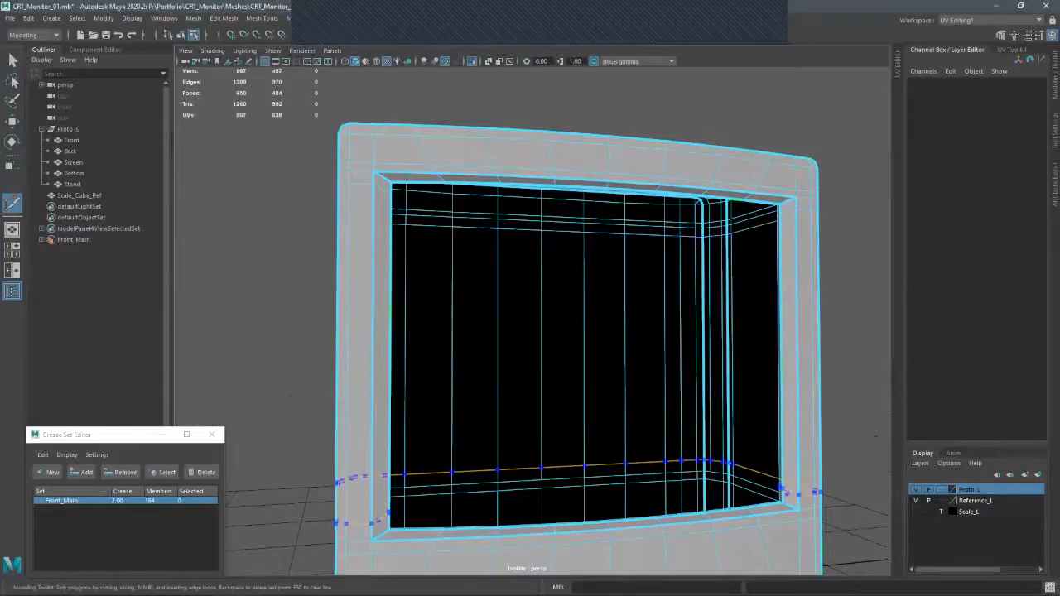
ctrl+click(427, 476)
key(q)
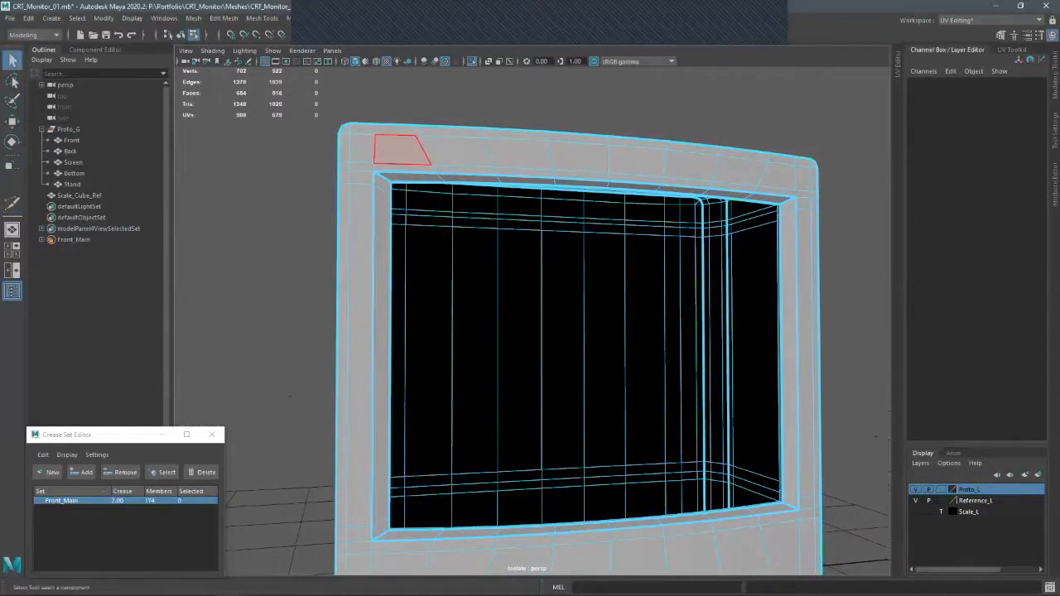
- Return to object mode, turn on the smooth preview of the Front mesh, clear the selection and inspect it from several angles
right_drag(349, 167, 404, 151)
key(3)
click(414, 108)
scroll(530, 314, down, 3)
alt+drag(530, 314, 705, 340)
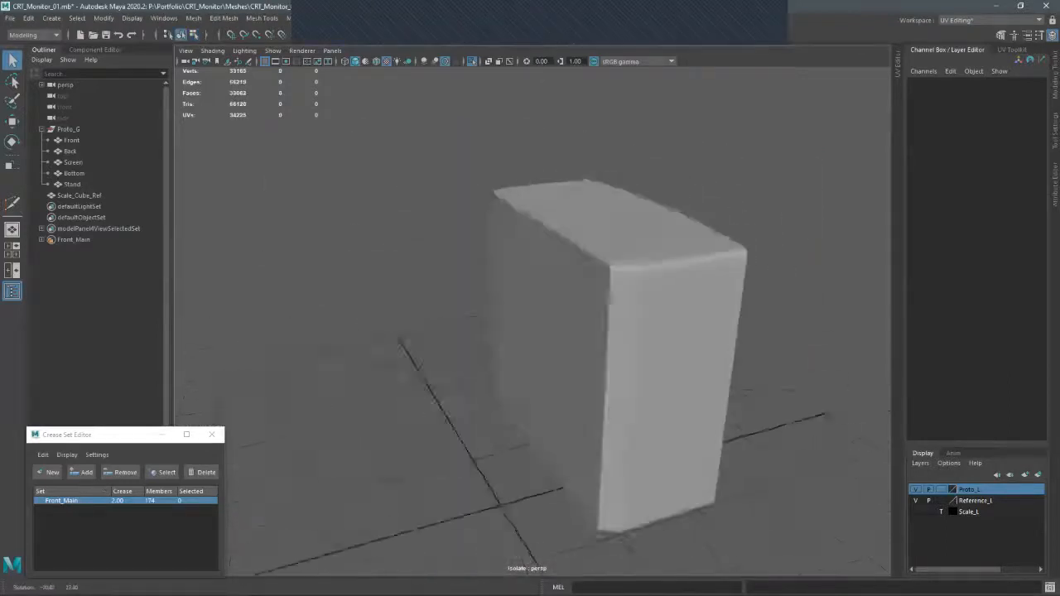
alt+drag(630, 157, 518, 133)
alt+middle_drag(517, 133, 513, 103)
alt+right_drag(514, 104, 570, 131)
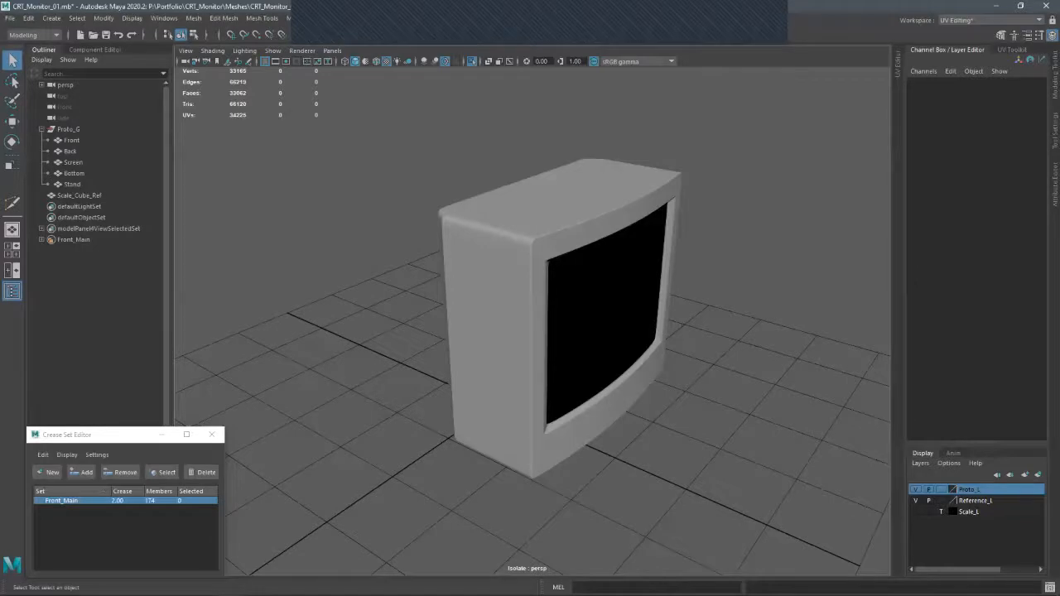
- Select the Front mesh and assign a new Blinn material to it
click(71, 140)
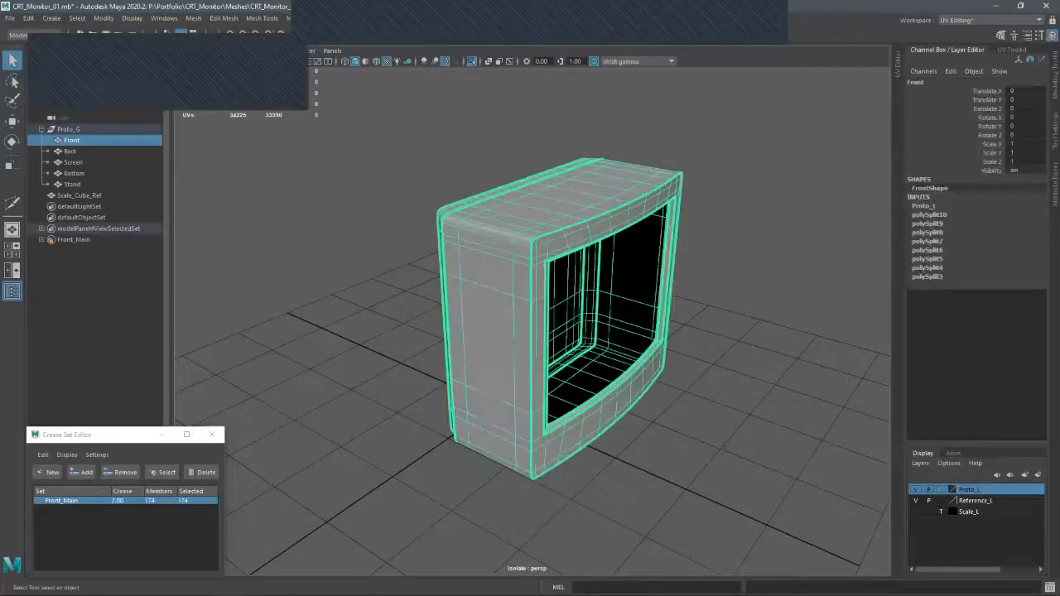
right_drag(506, 228, 501, 510)
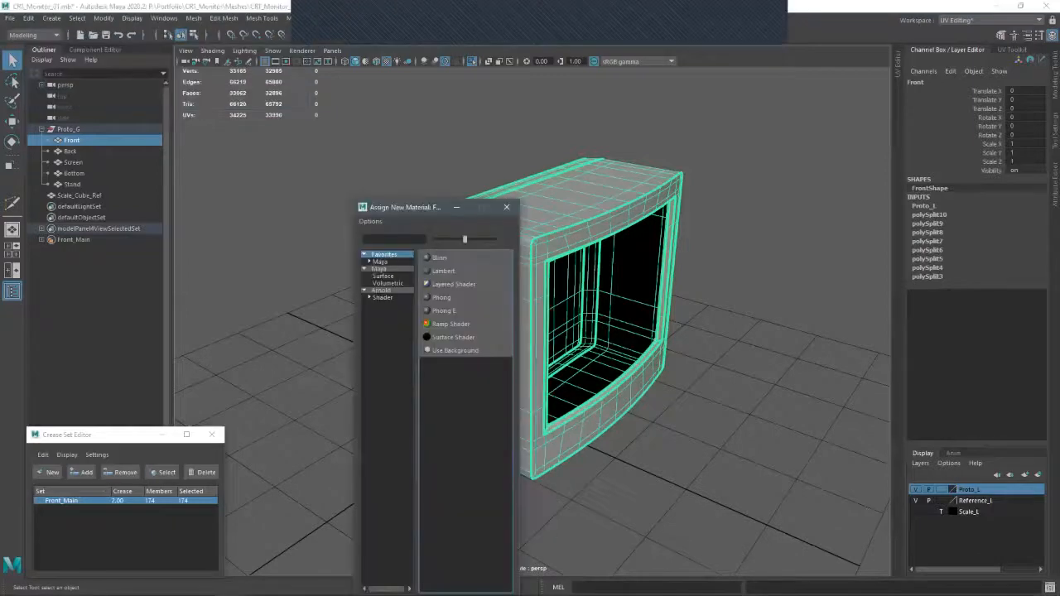
click(439, 257)
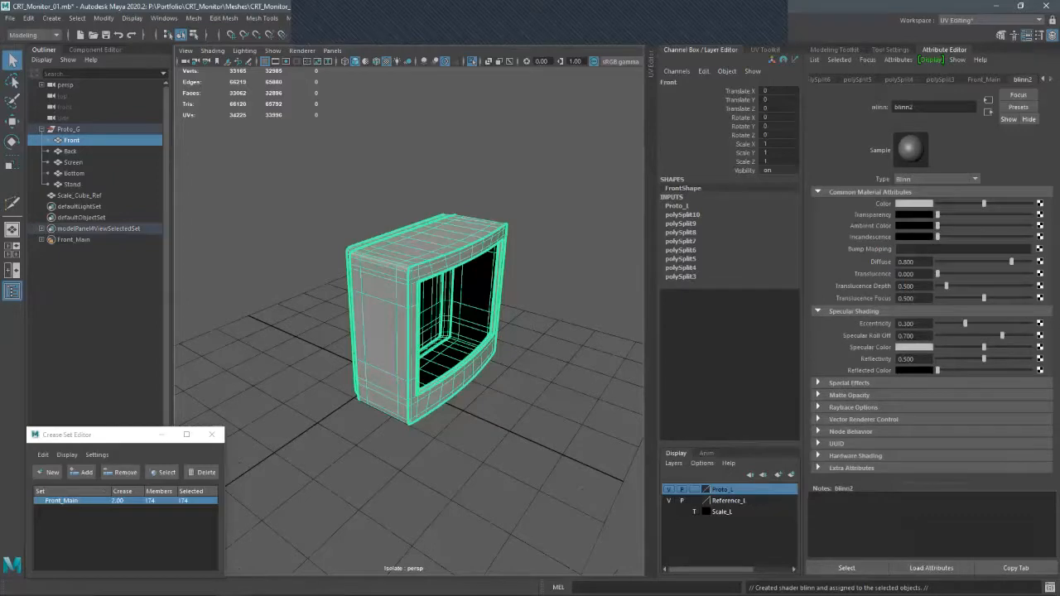
- Frame the Front mesh, turn off the viewport's view transform and check the unselected mesh's shading
key(f)
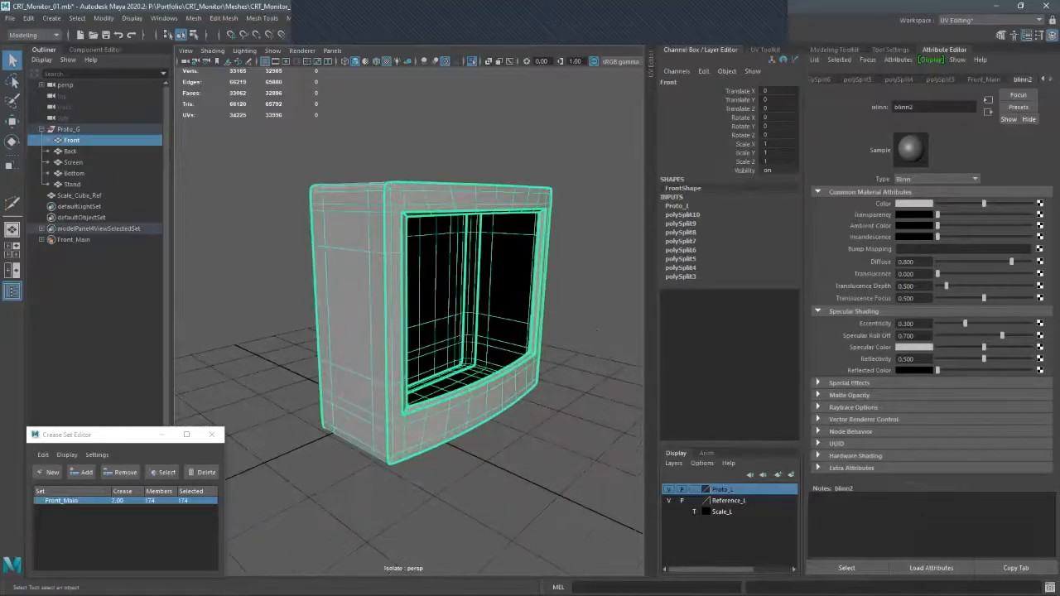
alt+middle_drag(596, 331, 581, 350)
alt+drag(581, 350, 585, 378)
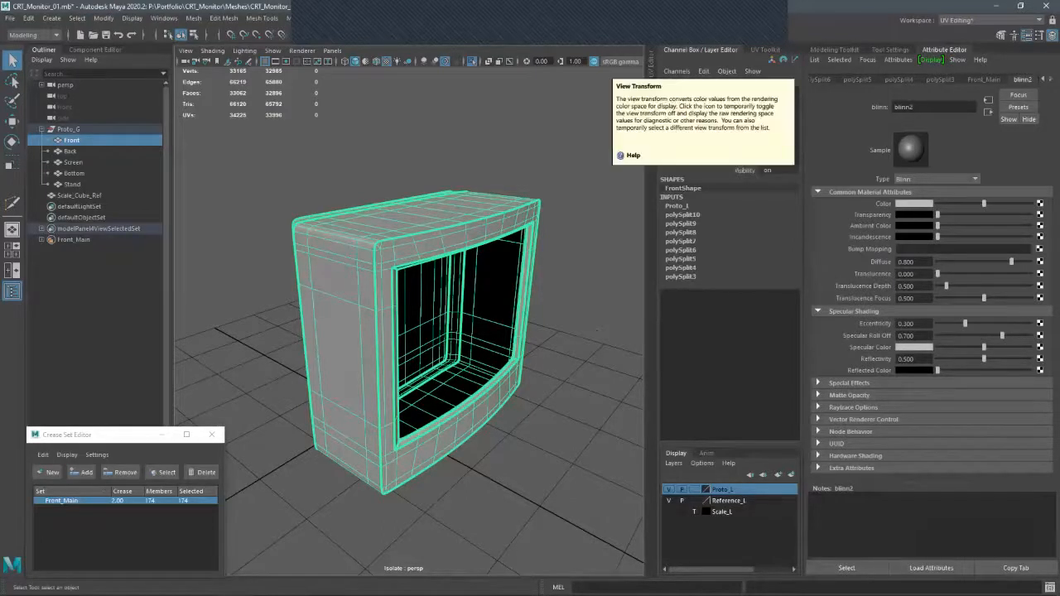
click(594, 61)
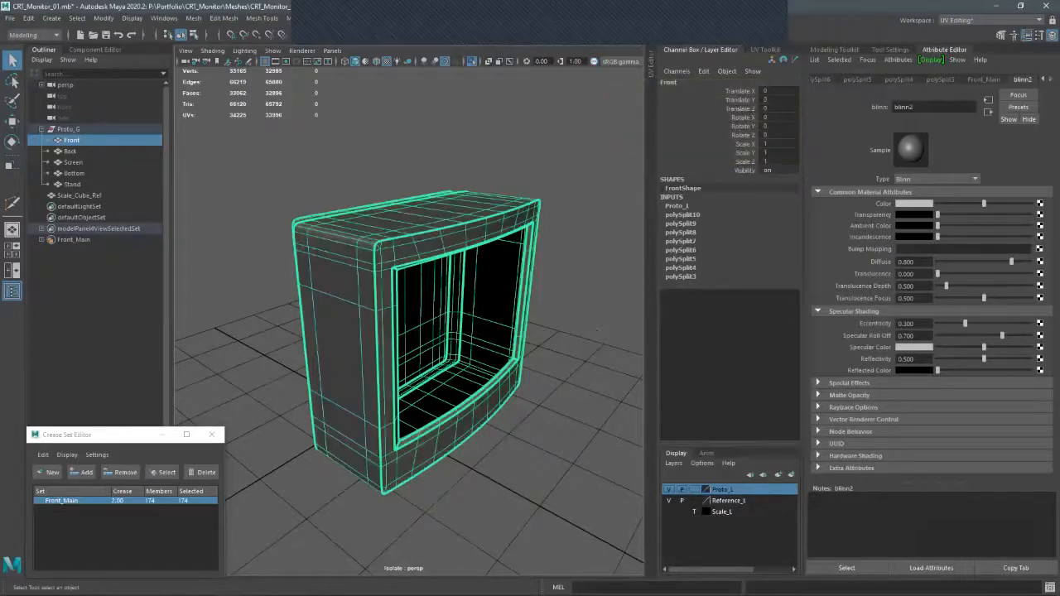
click(597, 330)
mouse_move(447, 242)
alt+mouse_down()
mouse_move(538, 218)
mouse_move(422, 247)
mouse_move(464, 248)
alt+mouse_up()
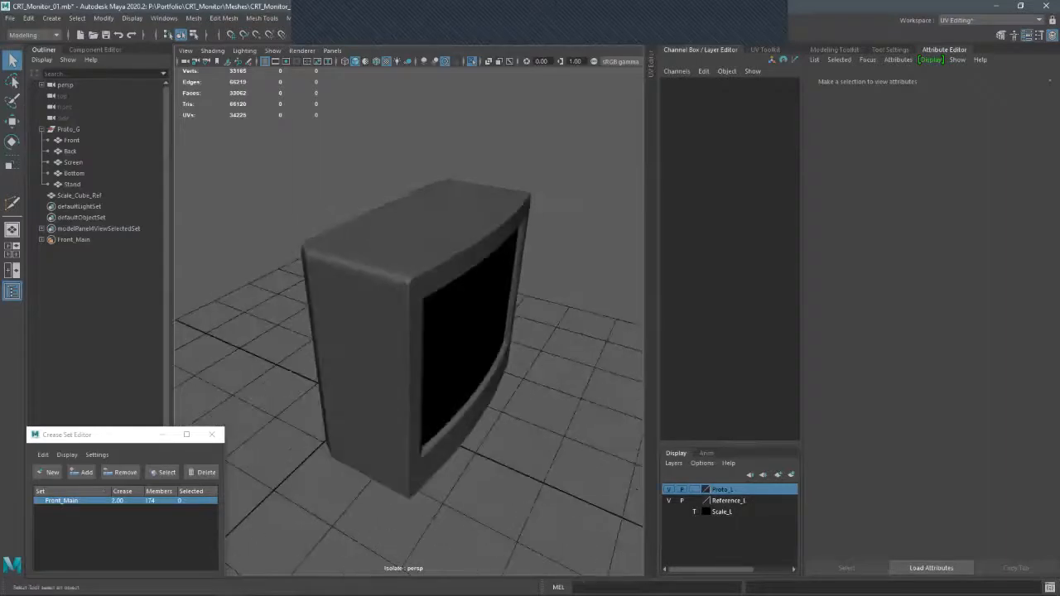
- Lighten the color of the Front mesh's Blinn material, clear the selection and inspect the highlights along its edges
click(464, 249)
drag(984, 203, 998, 203)
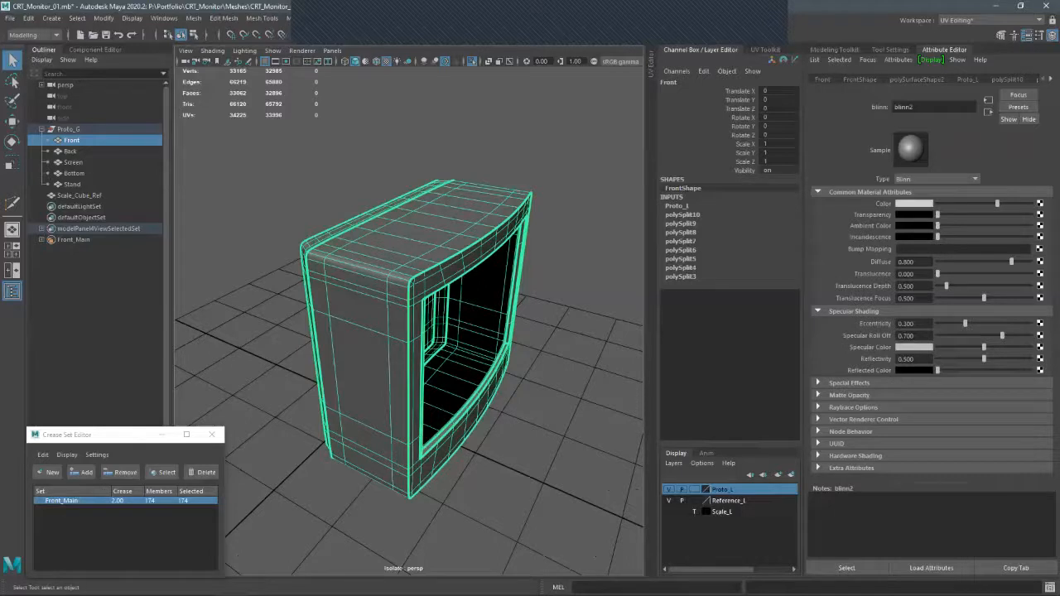
click(546, 348)
alt+drag(547, 348, 621, 406)
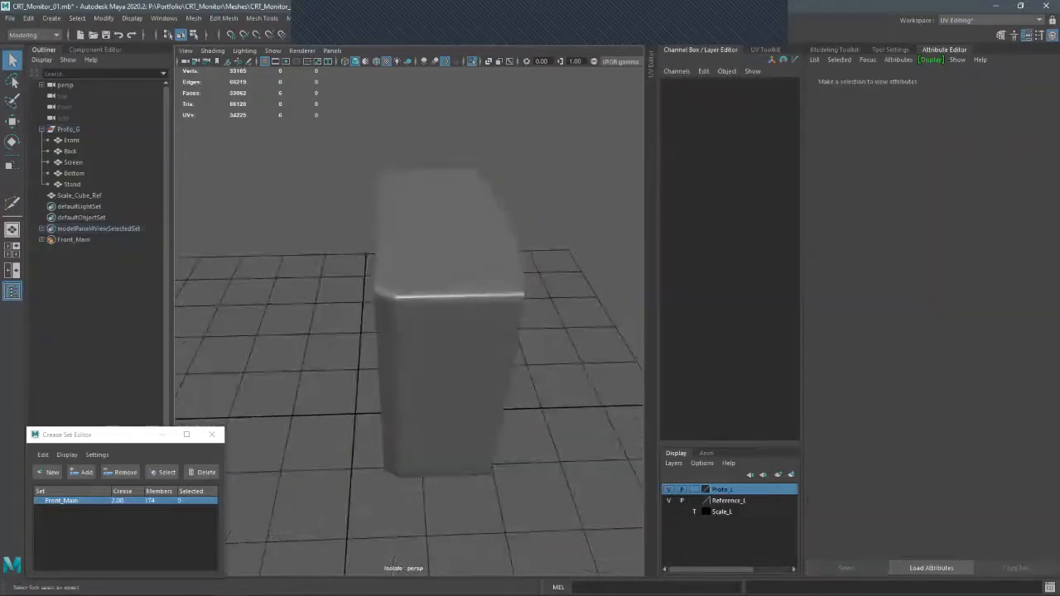
- Tint the specular color of the Front mesh's Blinn material blue with a saturation of about 0.647, clear the selection and inspect the highlights
click(452, 356)
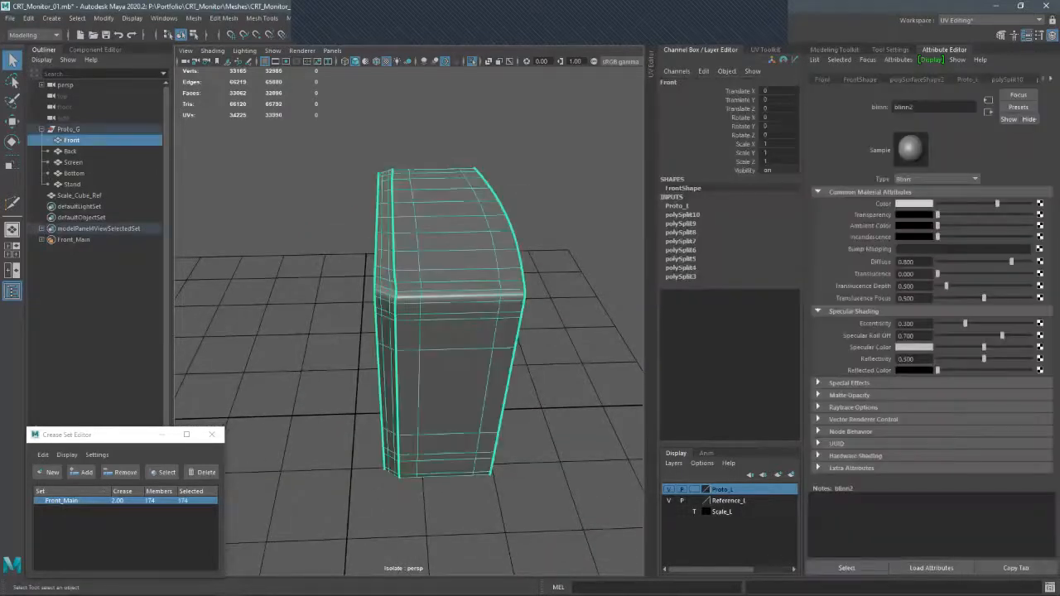
click(914, 347)
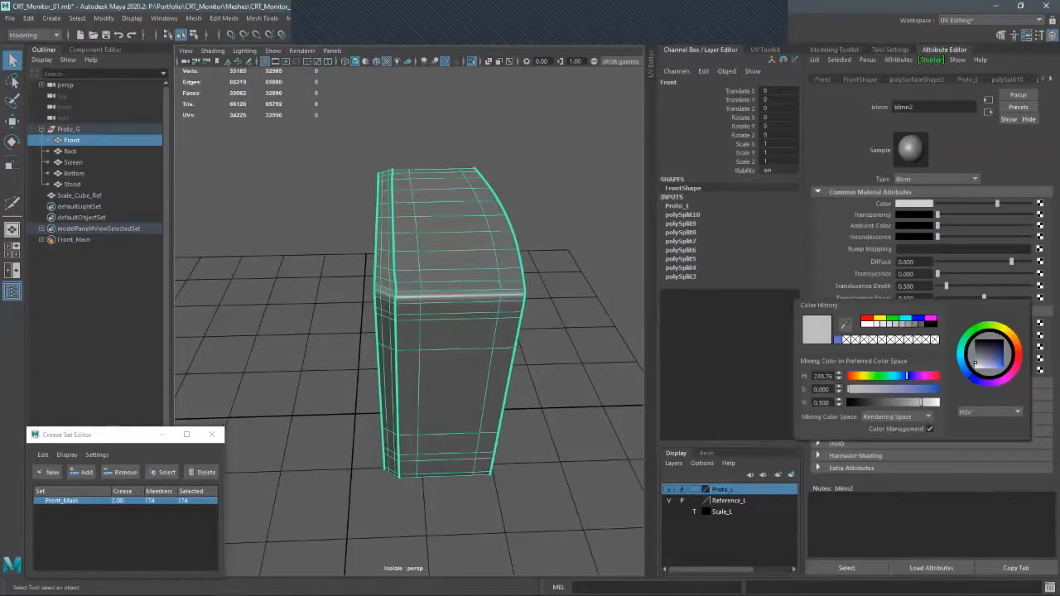
drag(975, 362, 995, 363)
drag(912, 389, 908, 389)
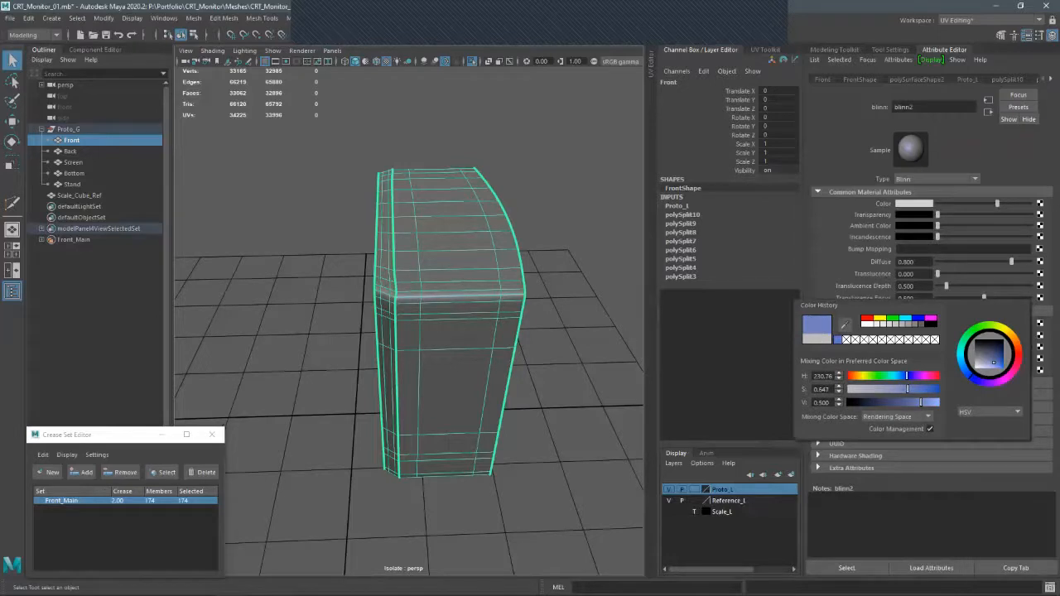
click(580, 207)
alt+drag(580, 207, 394, 303)
alt+right_drag(393, 303, 452, 309)
alt+drag(451, 309, 500, 315)
- Leave the isolated view and compare the whole monitor with the reference image from several angles, leaving nothing selected
key(ctrl+1)
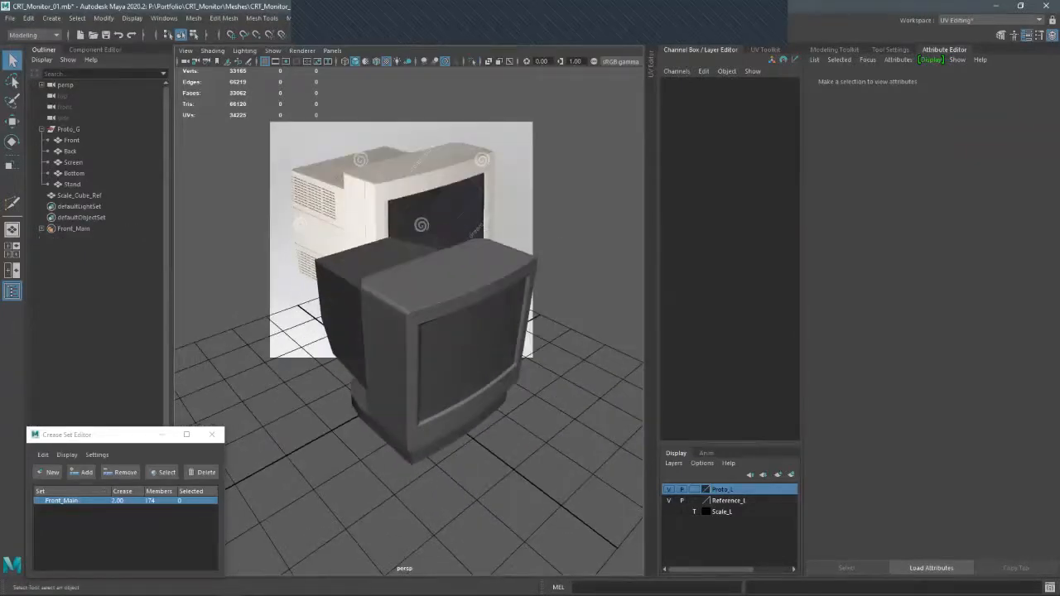
click(469, 274)
click(563, 274)
alt+drag(563, 273, 567, 261)
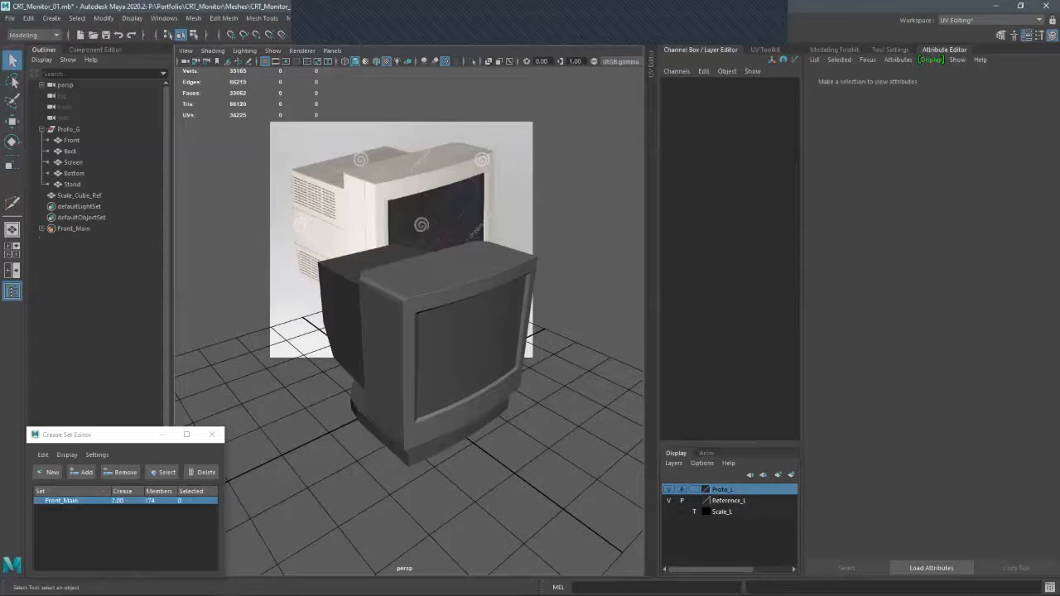
scroll(409, 390, up, 4)
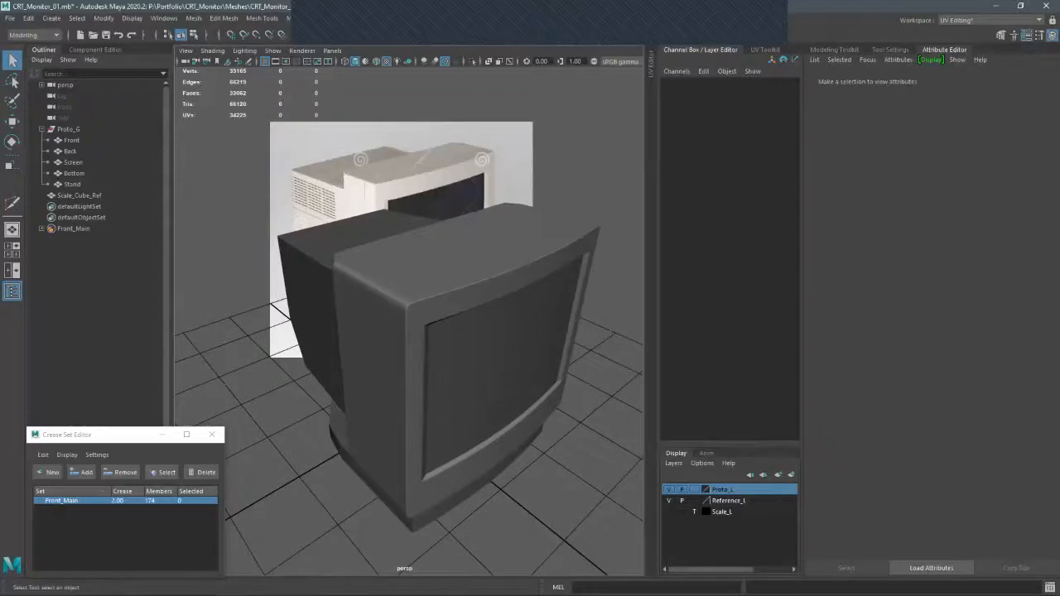
alt+drag(409, 389, 440, 374)
scroll(428, 371, down, 2)
scroll(427, 371, down, 3)
scroll(440, 375, up, 4)
click(477, 430)
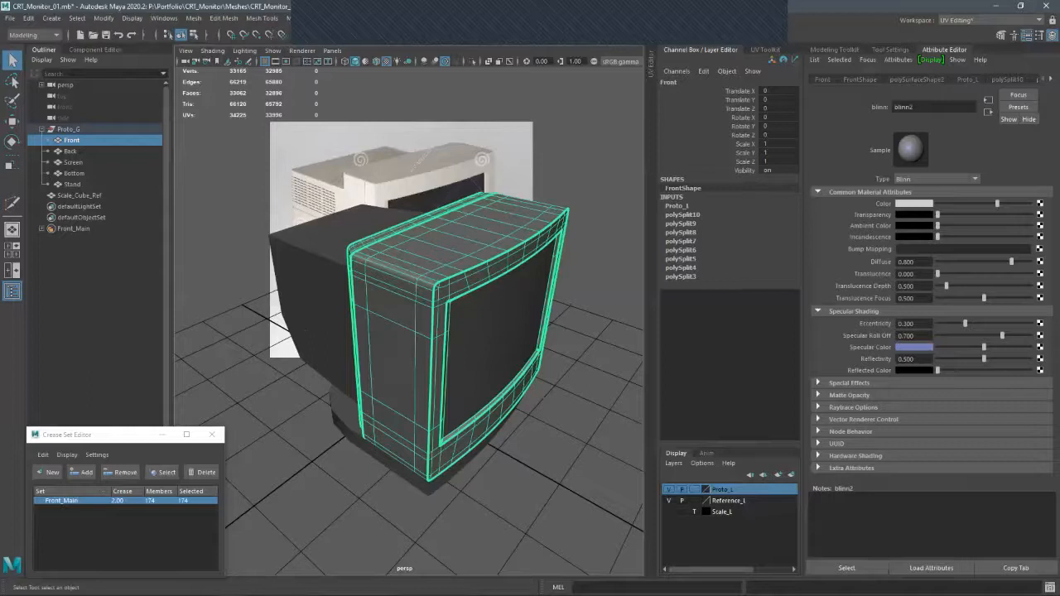
click(540, 400)
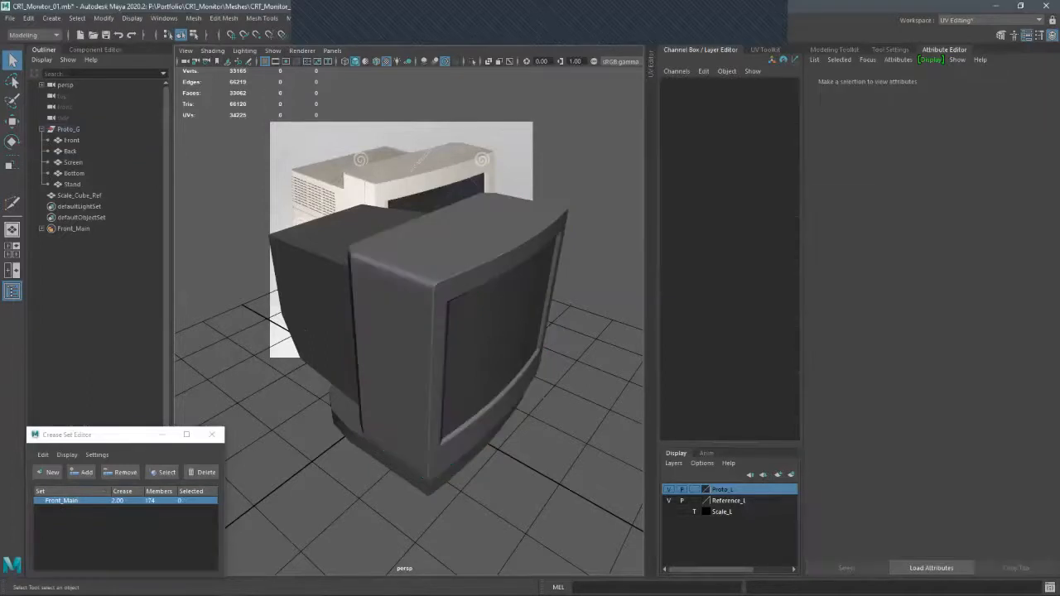
- Try crease values of 1 and 1.5 on the Front_Main crease set
double_click(123, 501)
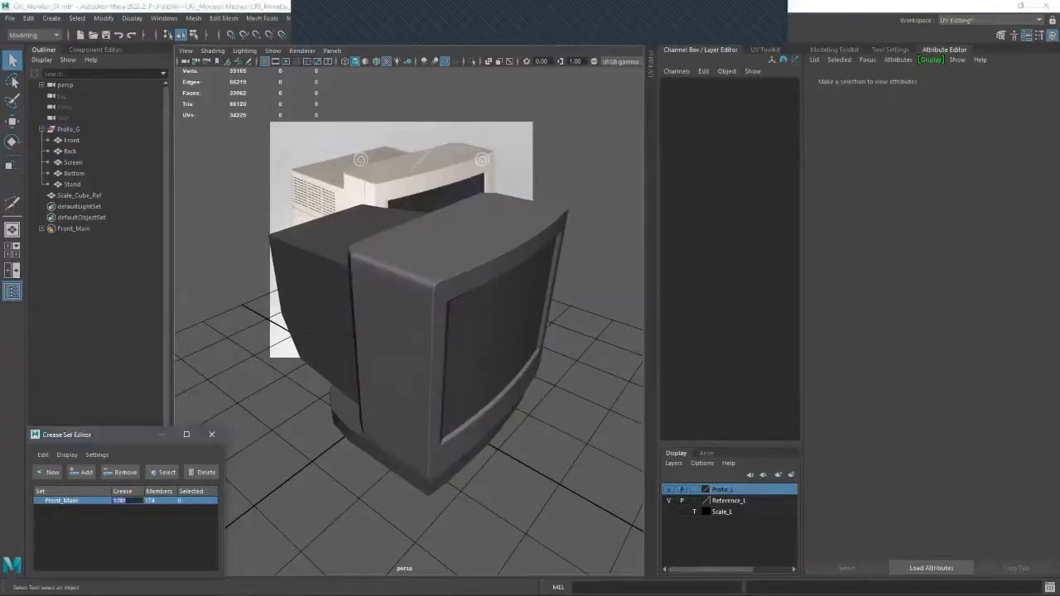
text(1)
key(Return)
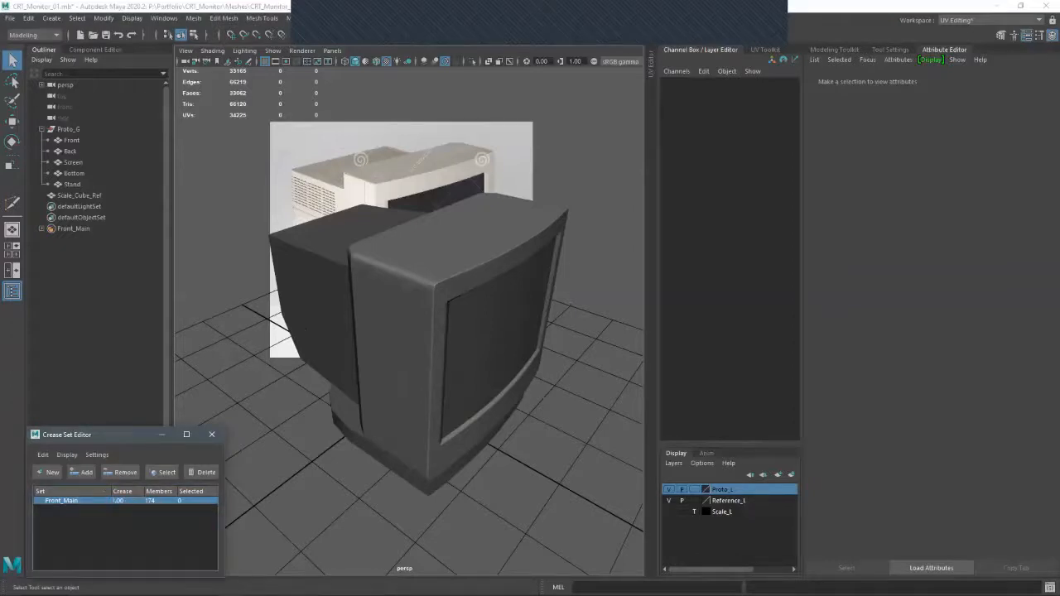
double_click(120, 500)
text(0)
key(Return)
double_click(120, 501)
text(0)
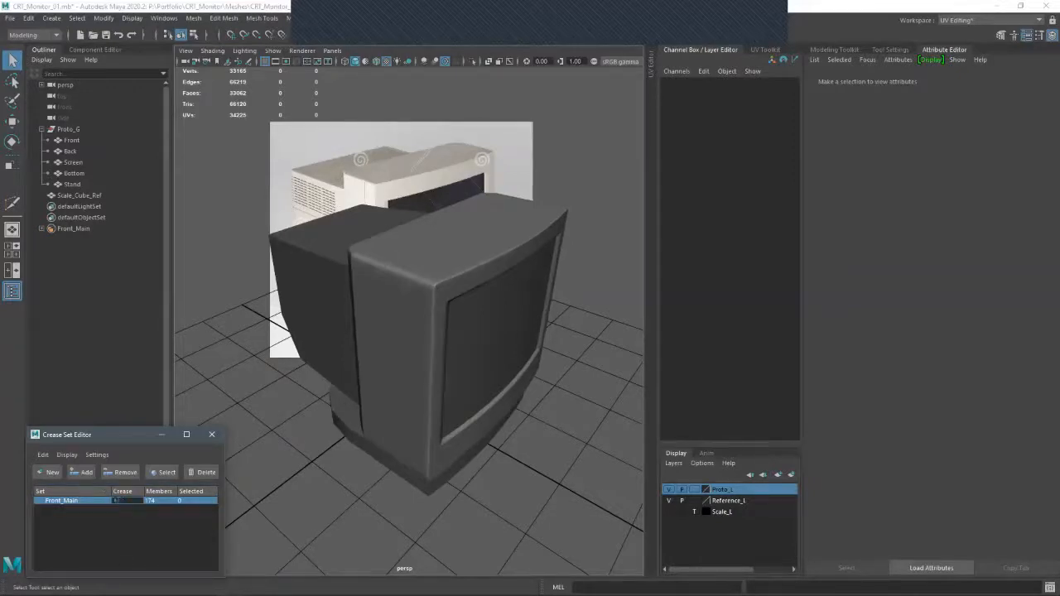
text(.5)
key(Return)
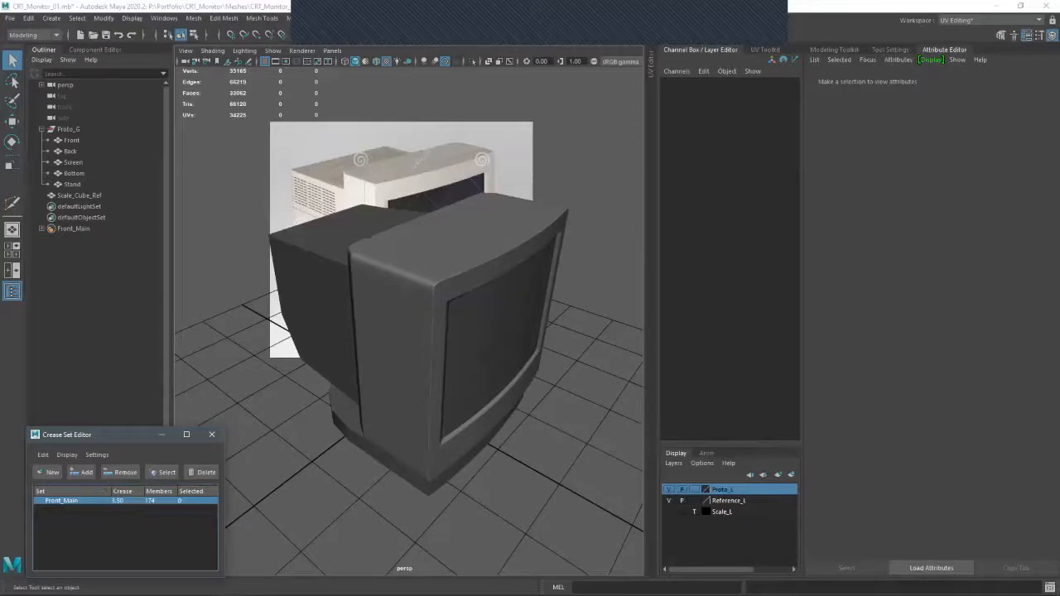
- Try a crease value of 1.4 on the Front_Main crease set and inspect the monitor's edges up close
double_click(122, 500)
text(2)
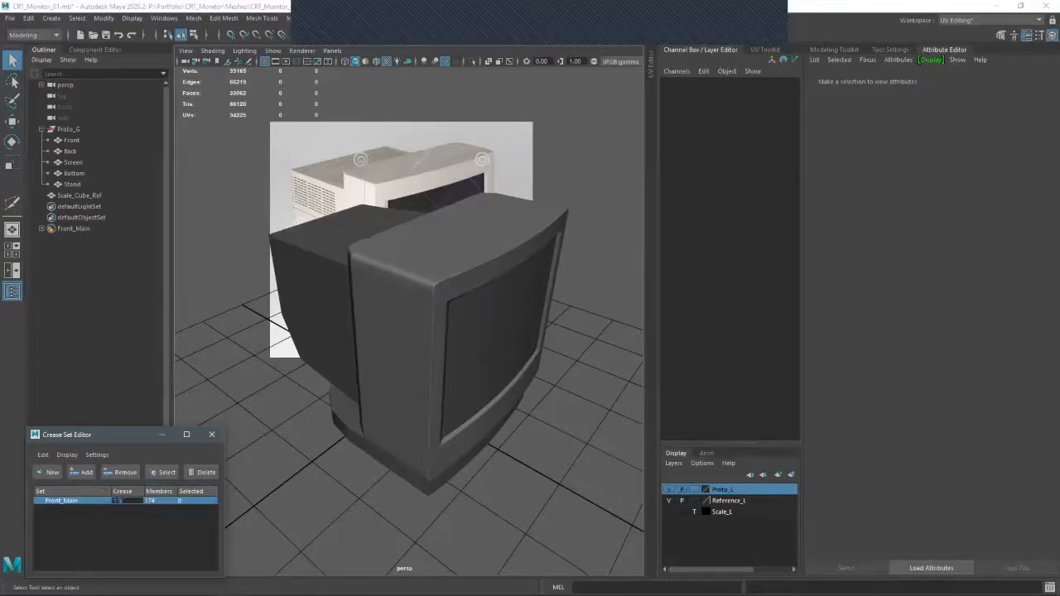
key(Return)
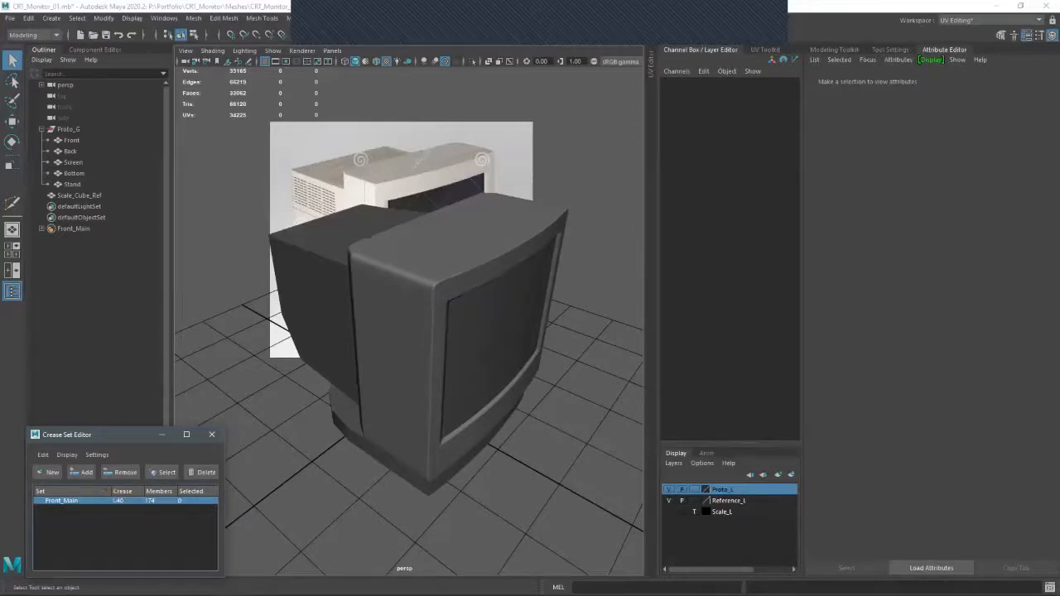
alt+right_drag(409, 331, 476, 332)
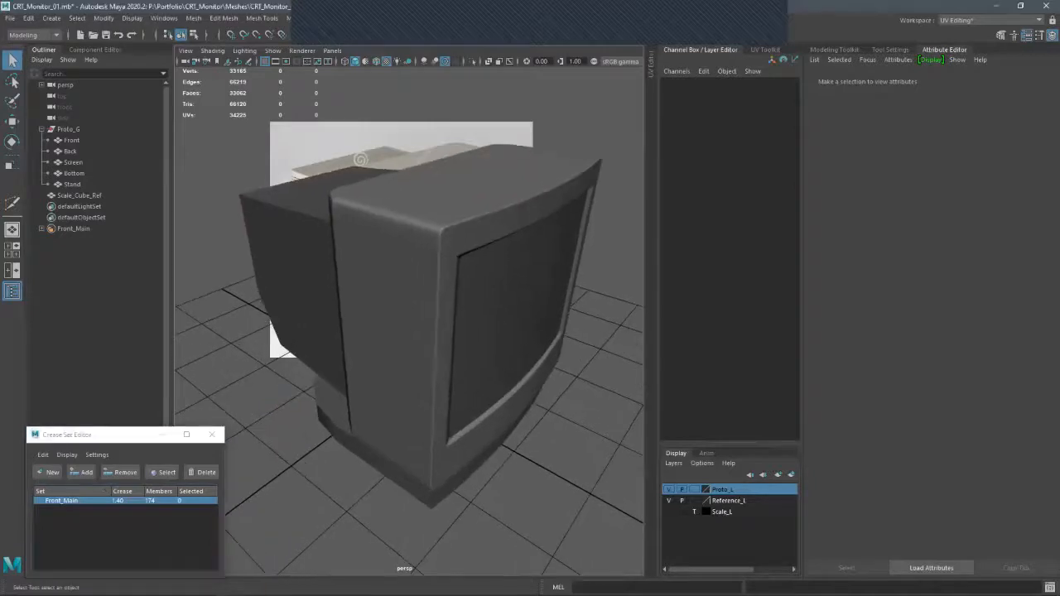
alt+middle_drag(409, 348, 409, 316)
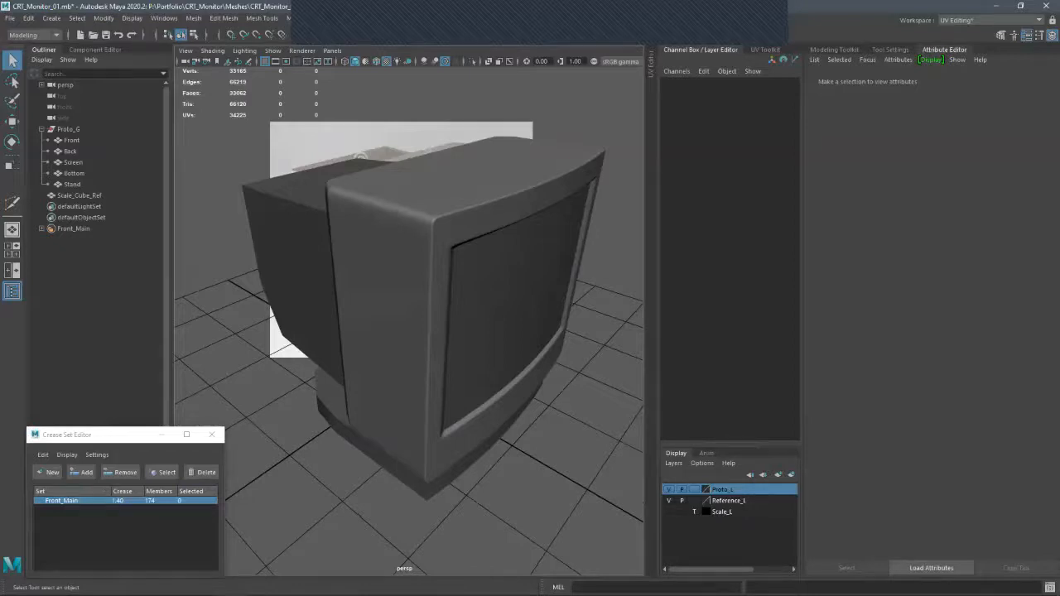
- Check the Front mesh's edges in edge selection mode, clear the selection and view the whole monitor against the reference
click(386, 315)
key(F10)
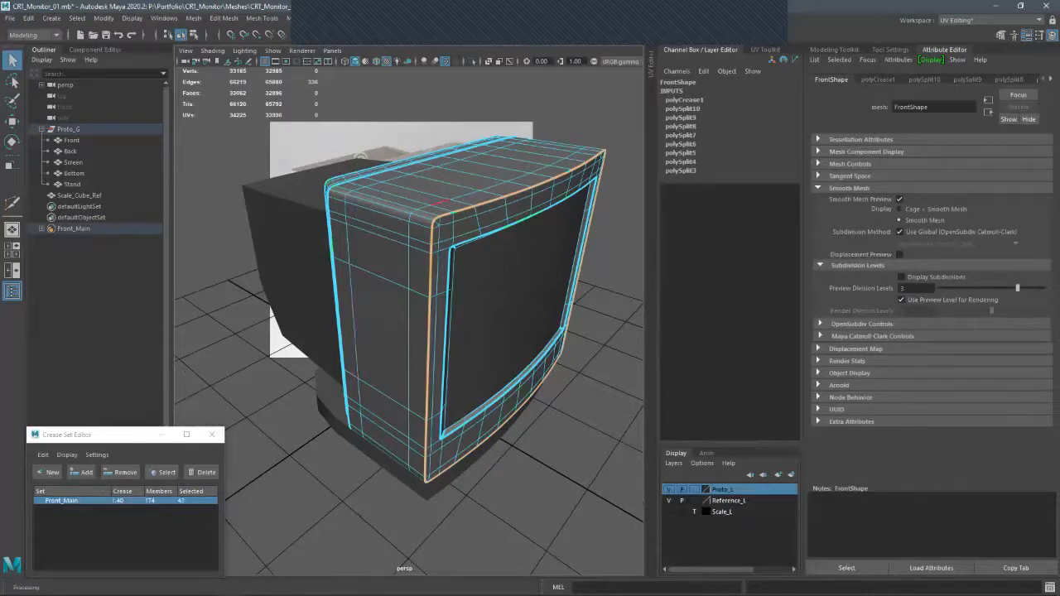
click(580, 125)
mouse_move(580, 125)
alt+mouse_down()
mouse_move(447, 87)
mouse_move(522, 99)
mouse_move(571, 125)
alt+mouse_up()
alt+right_drag(572, 125, 497, 124)
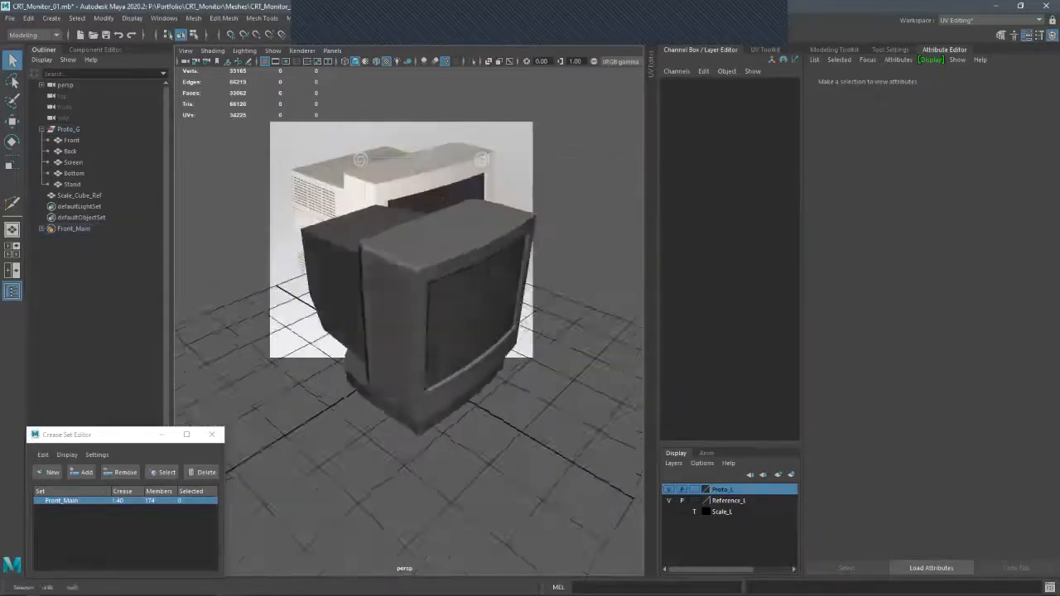
mouse_move(497, 124)
alt+mouse_down()
mouse_move(463, 124)
mouse_move(496, 133)
alt+mouse_up()
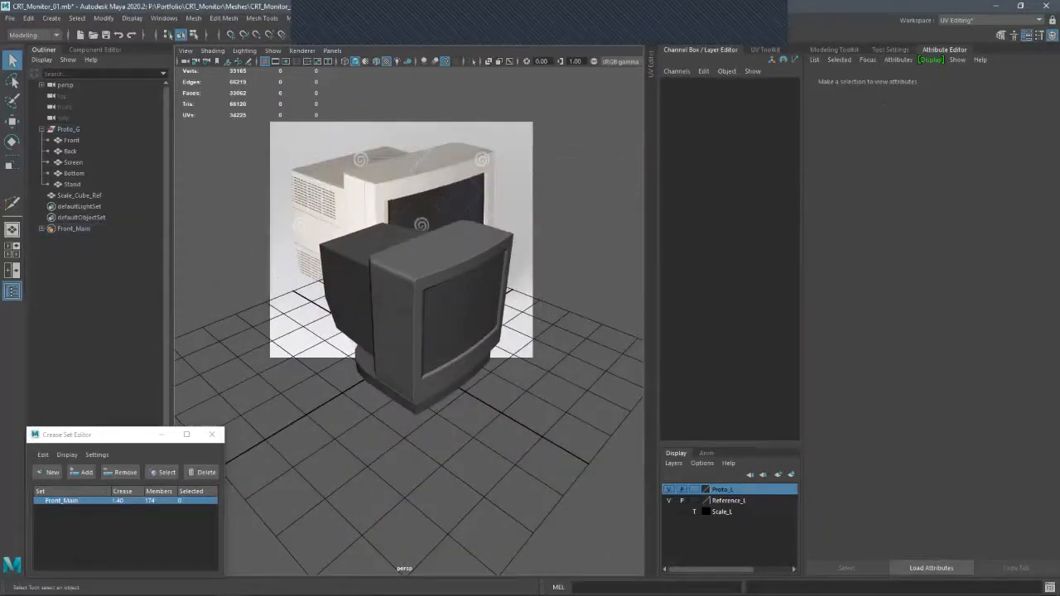
- Try crease values of 1.2 and 0.9 on the Front_Main crease set and inspect the softened edges
double_click(119, 500)
text(1.4)
key(Return)
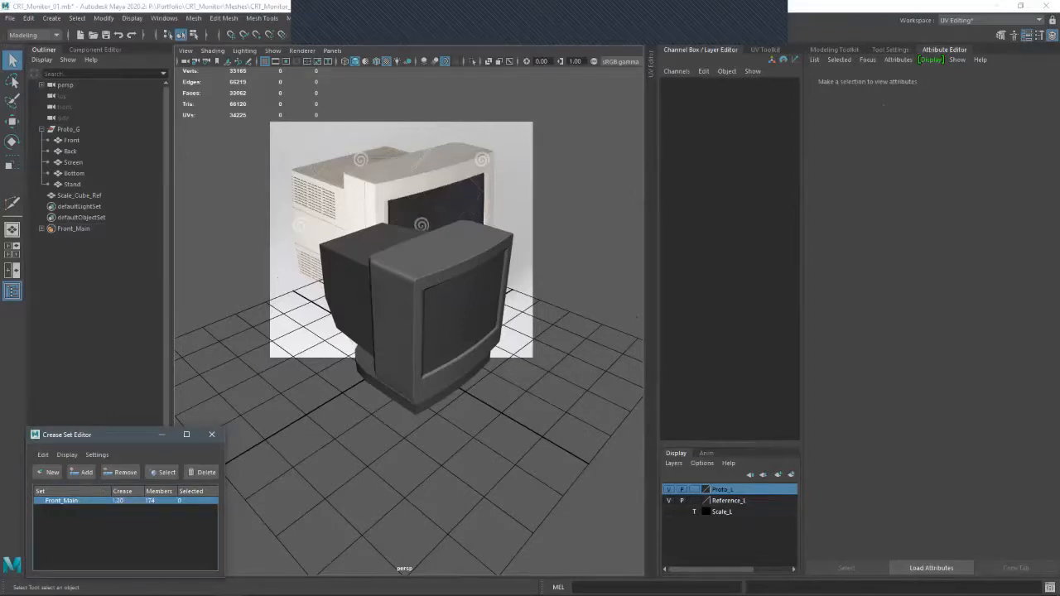
alt+right_drag(406, 315, 513, 315)
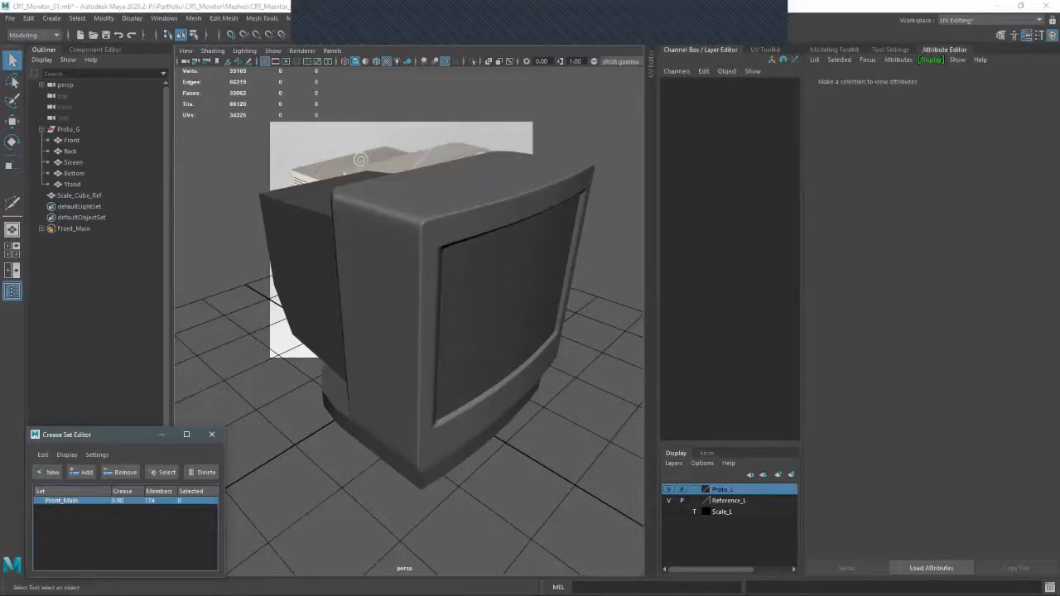
alt+right_drag(530, 315, 456, 315)
- Examine the monitor's edge softness from the side and front at a distance, comparing it with the reference photo
alt+drag(608, 277, 720, 321)
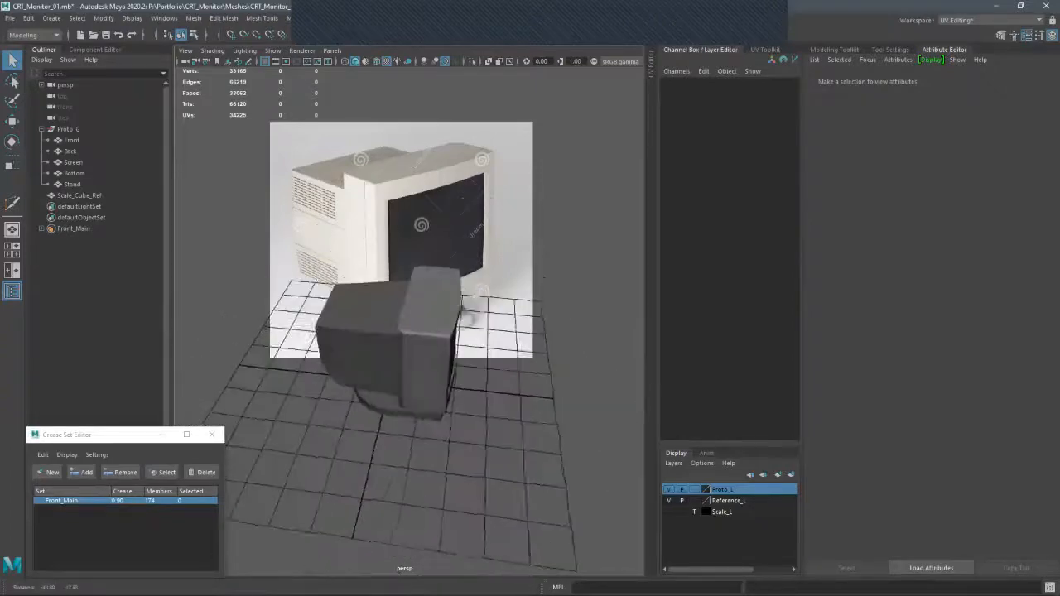
alt+drag(544, 278, 571, 280)
mouse_move(544, 278)
alt+right_down()
mouse_move(588, 277)
mouse_move(545, 278)
alt+right_up()
alt+drag(544, 277, 544, 302)
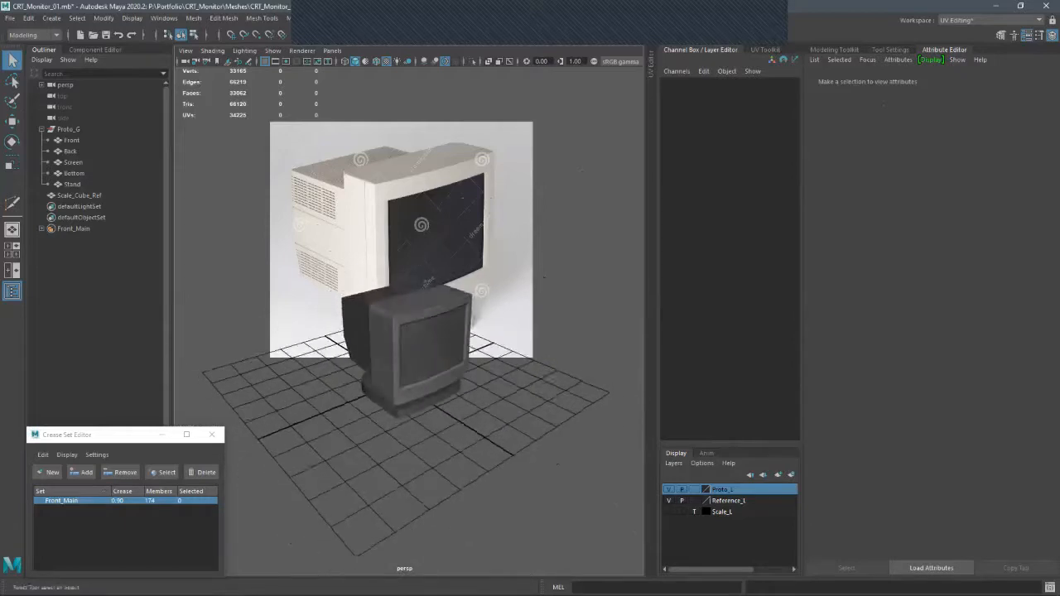
mouse_move(544, 277)
alt+mouse_down()
mouse_move(530, 280)
mouse_move(663, 298)
mouse_move(544, 280)
alt+mouse_up()
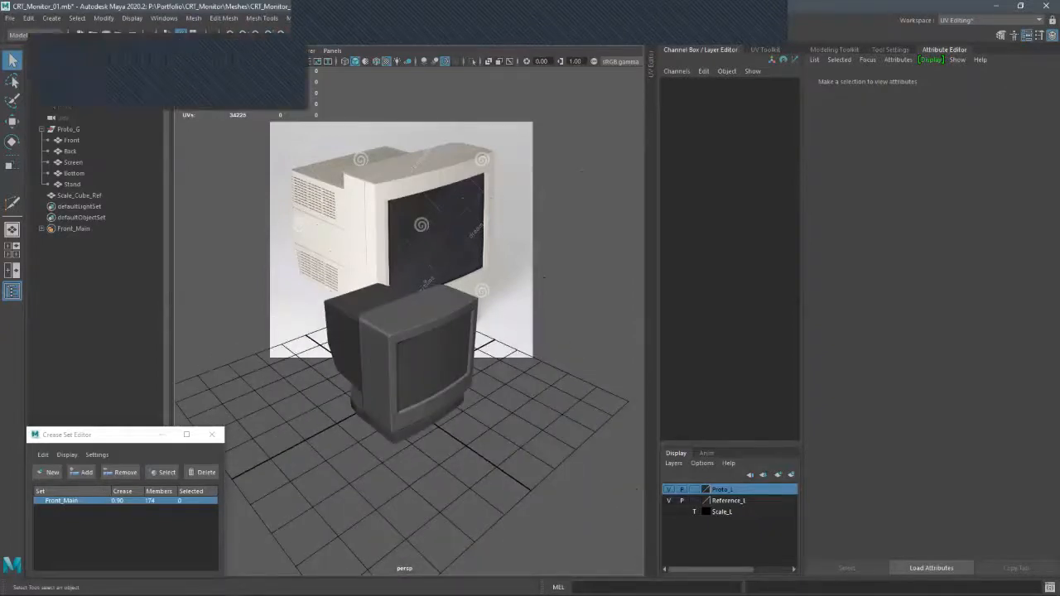
mouse_move(544, 278)
alt+mouse_down()
mouse_move(505, 256)
mouse_move(530, 269)
alt+mouse_up()
alt+right_drag(530, 269, 497, 269)
alt+drag(492, 197, 550, 209)
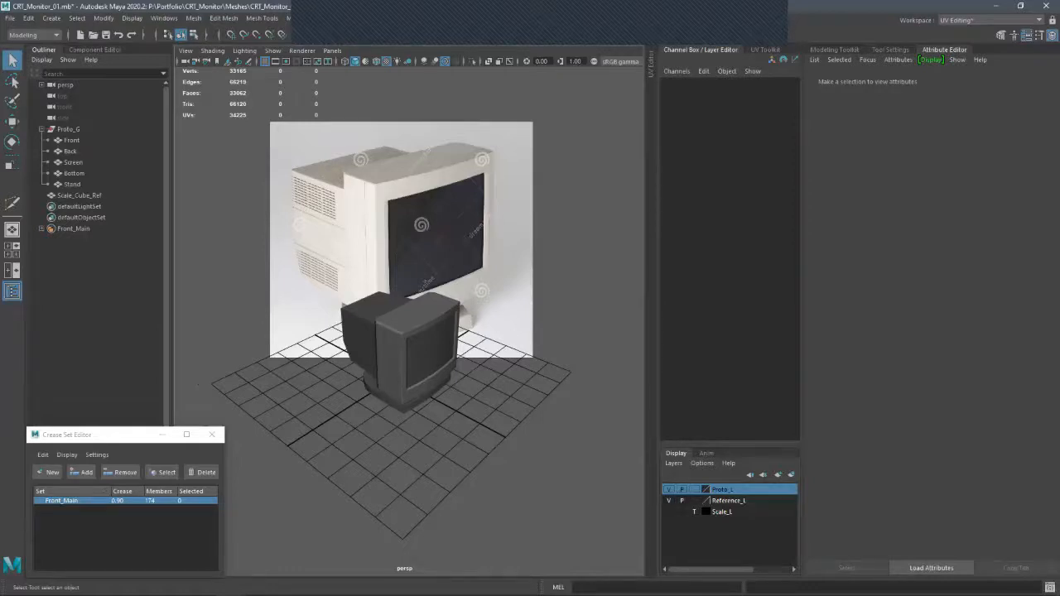
- Try a crease value of 2 on the Front_Main crease set and inspect the edges both close up and from afar
double_click(119, 500)
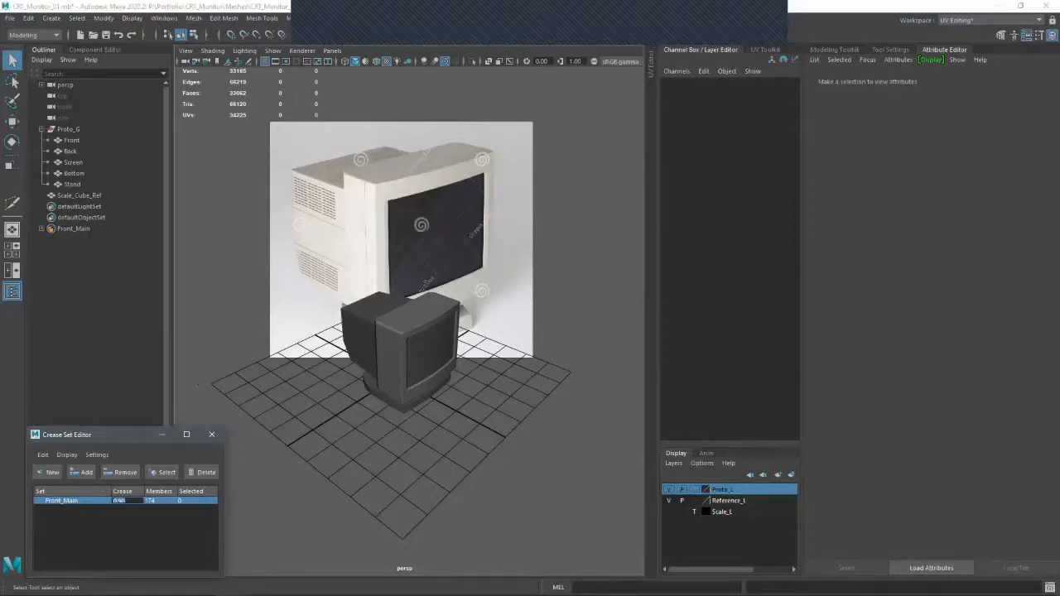
text(3)
key(Return)
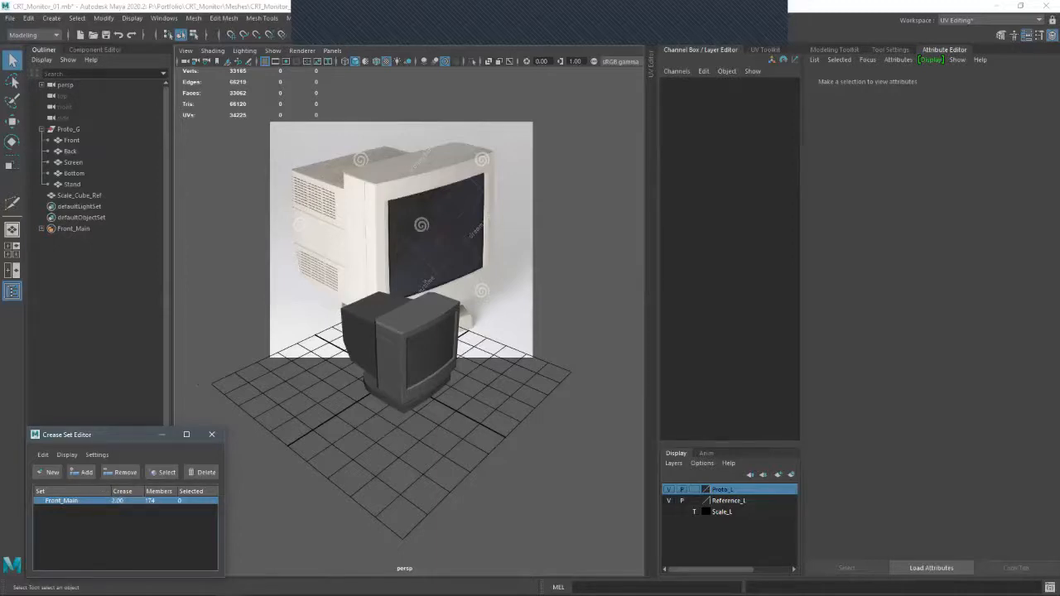
mouse_move(404, 389)
alt+mouse_down()
mouse_move(414, 379)
mouse_move(400, 380)
alt+mouse_up()
scroll(401, 380, up, 5)
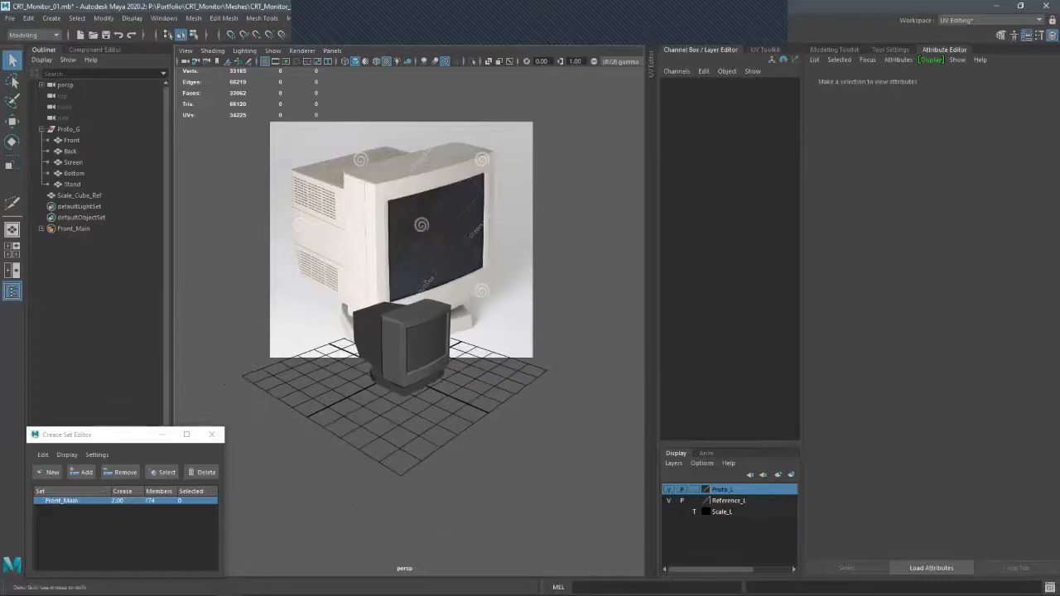
scroll(400, 379, up, 4)
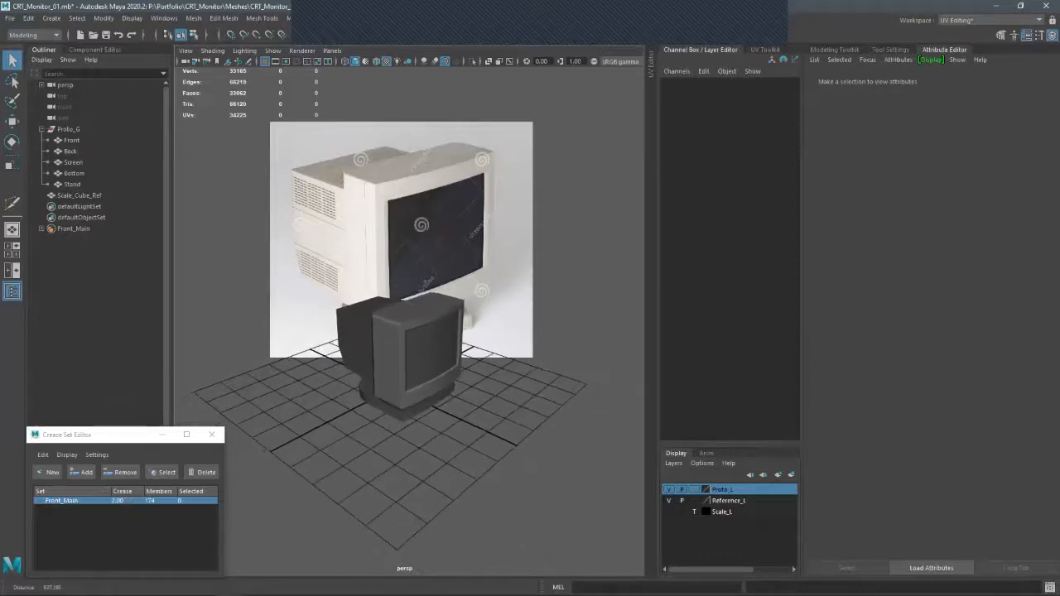
scroll(401, 379, up, 10)
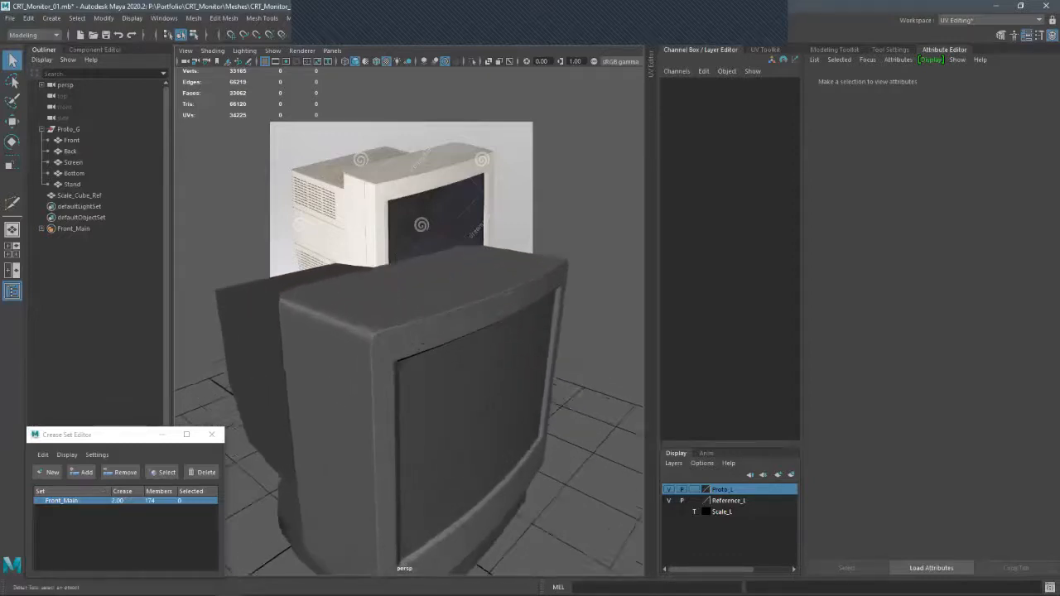
scroll(400, 379, down, 10)
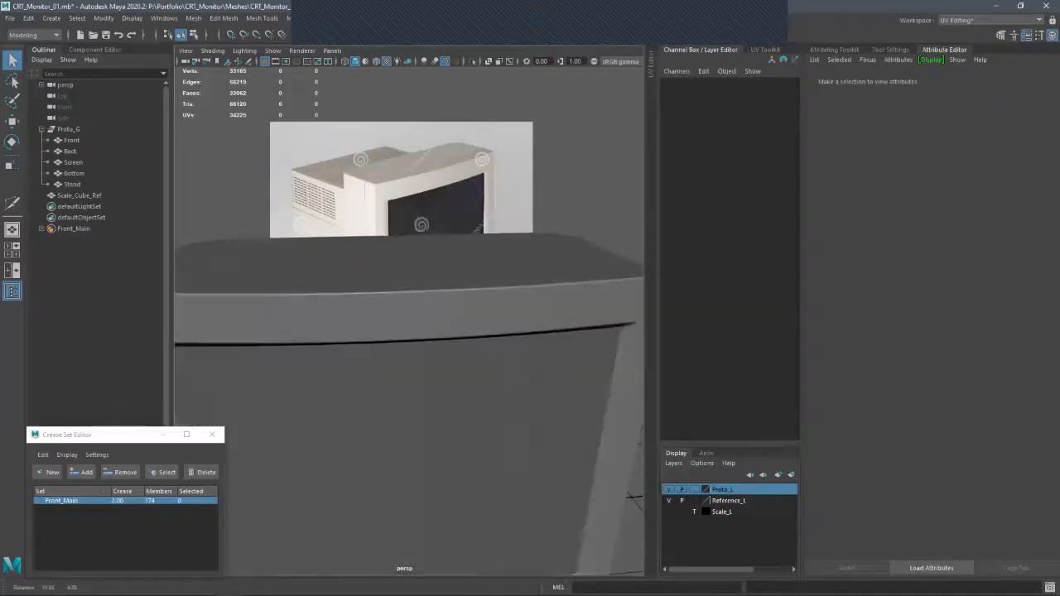
scroll(401, 379, down, 8)
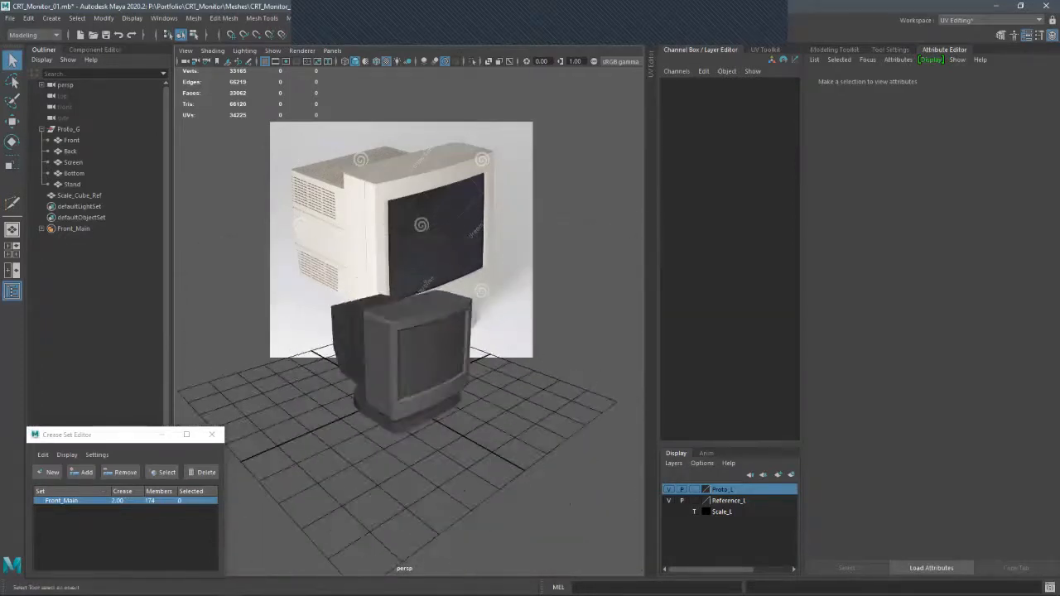
- Set the Front_Main crease set's value to 0.8 and inspect the highlights on the front bezel
double_click(119, 500)
text(.8)
key(Return)
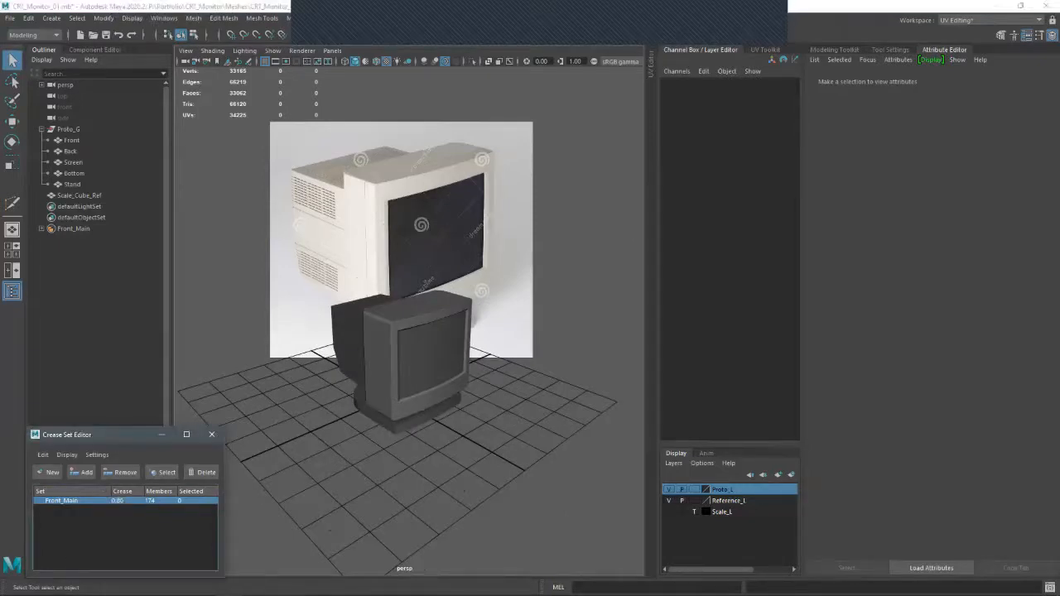
alt+right_drag(414, 490, 464, 490)
alt+drag(464, 490, 402, 464)
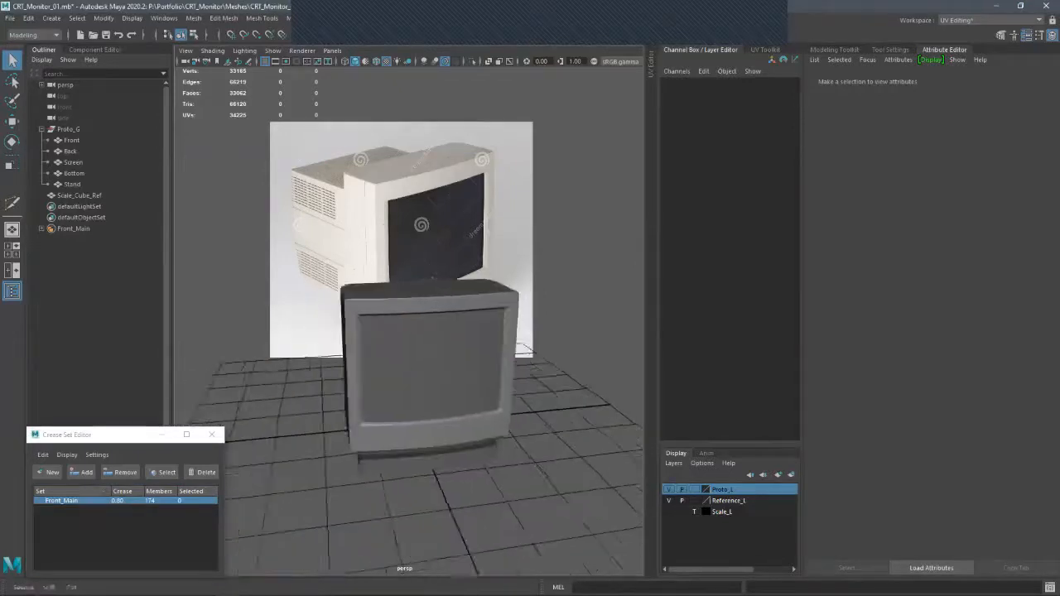
alt+right_drag(402, 497, 555, 527)
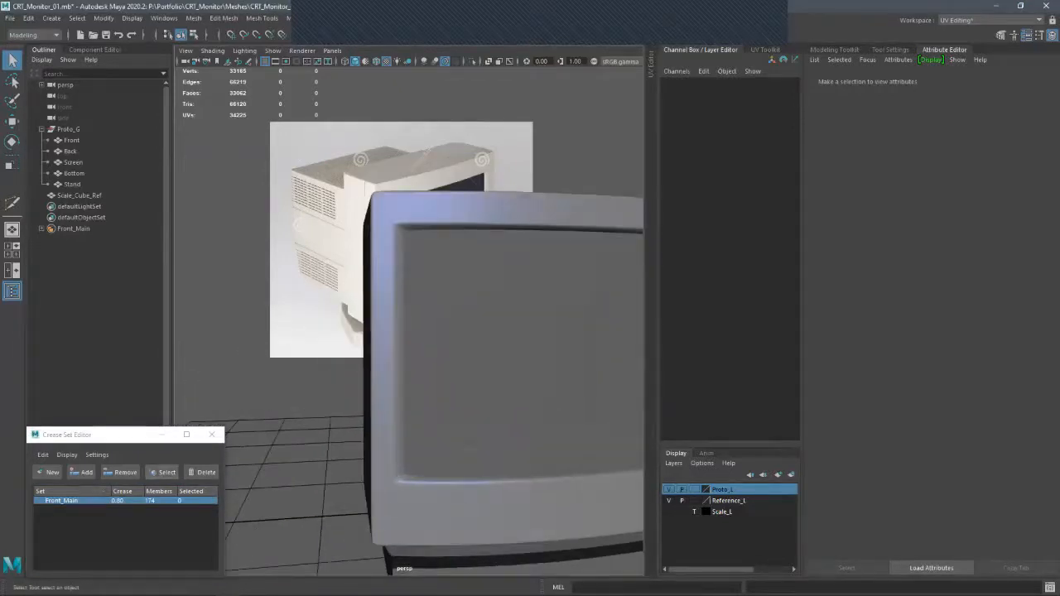
- Examine the softened front bezel and outer edges from the front and the side against the reference photo
alt+drag(464, 389, 415, 410)
alt+right_drag(464, 410, 414, 410)
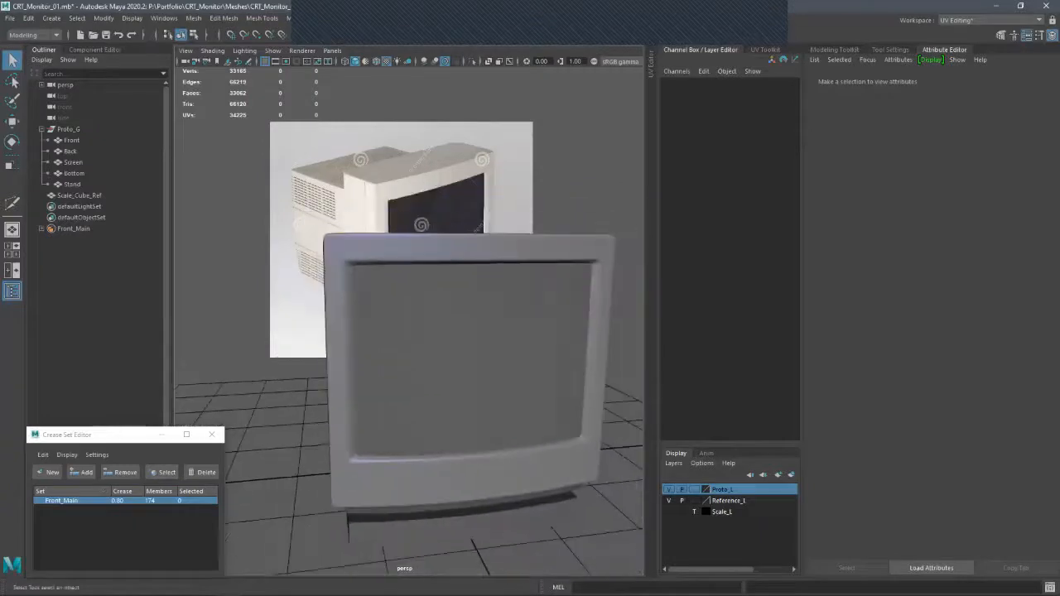
alt+drag(448, 398, 423, 394)
click(422, 468)
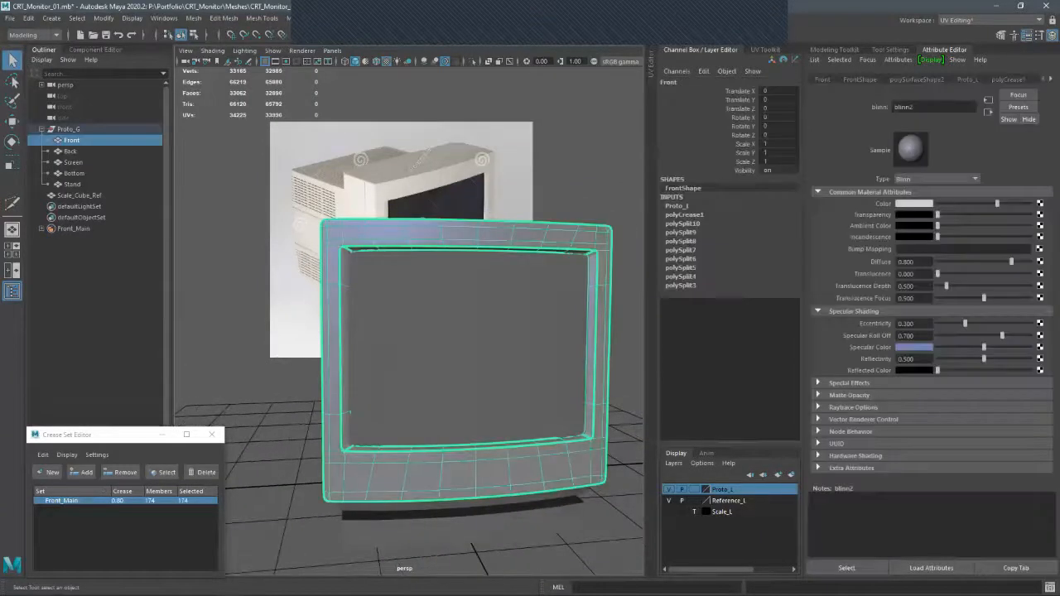
alt+drag(423, 468, 502, 464)
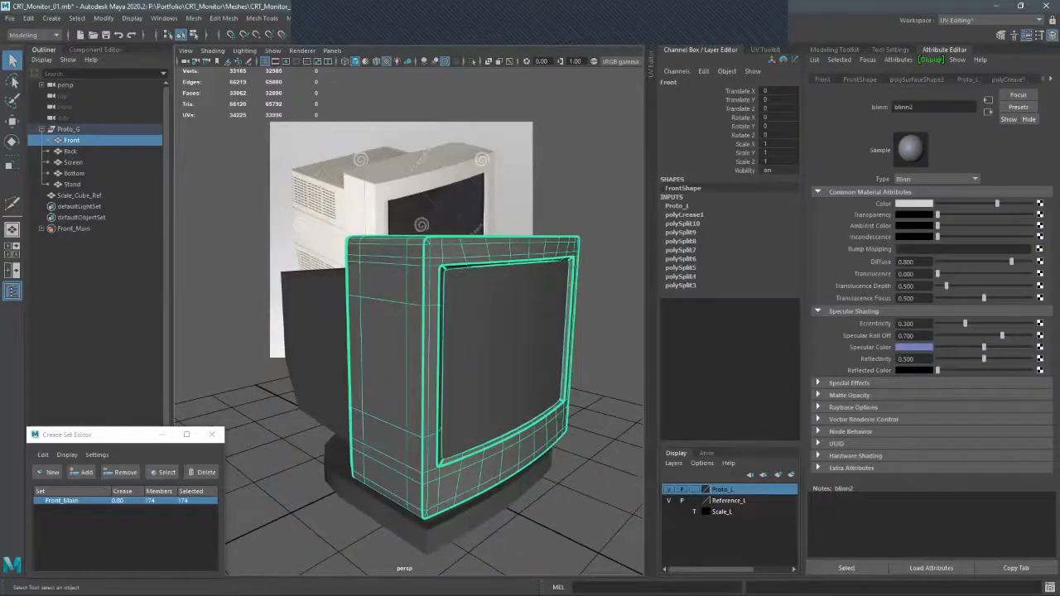
click(597, 447)
alt+drag(596, 448, 503, 443)
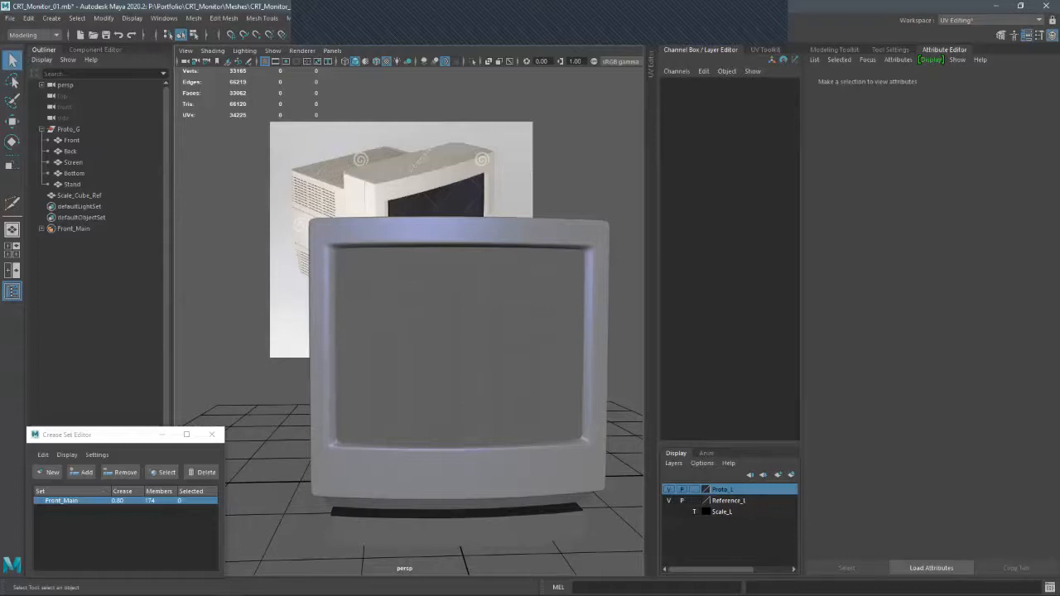
alt+drag(503, 442, 563, 443)
- Isolate the Front mesh and select the edge loops along all four sides of the screen opening's outer rim
click(489, 356)
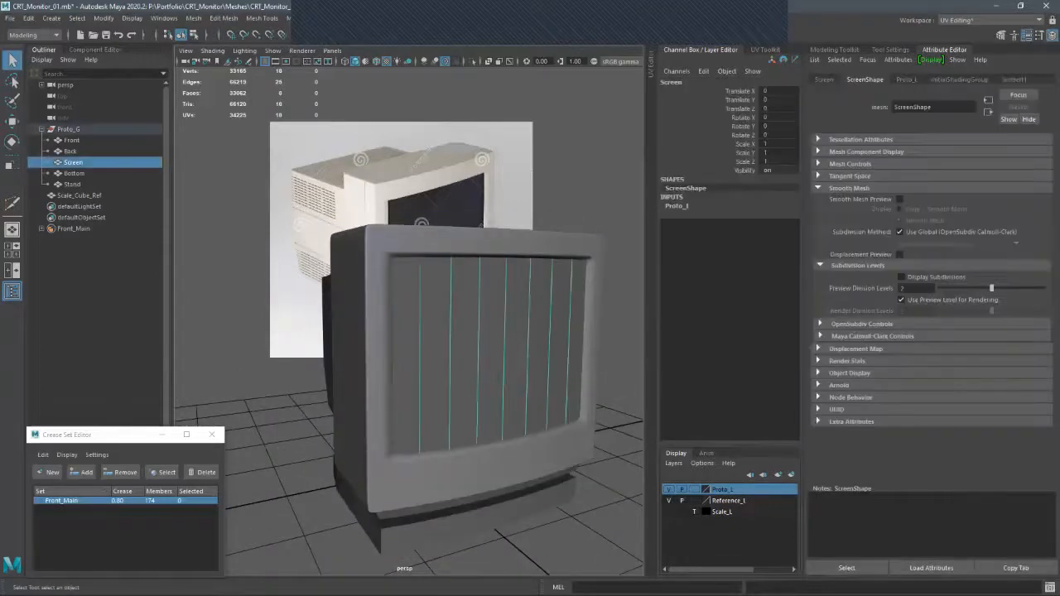
click(530, 463)
key(ctrl+1)
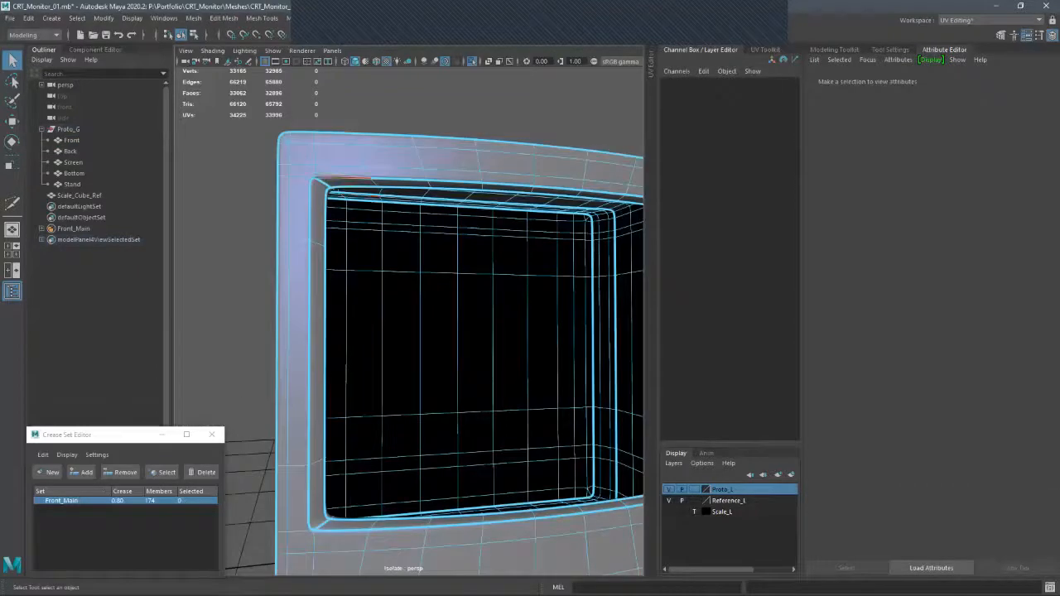
double_click(338, 179)
shift+double_click(311, 210)
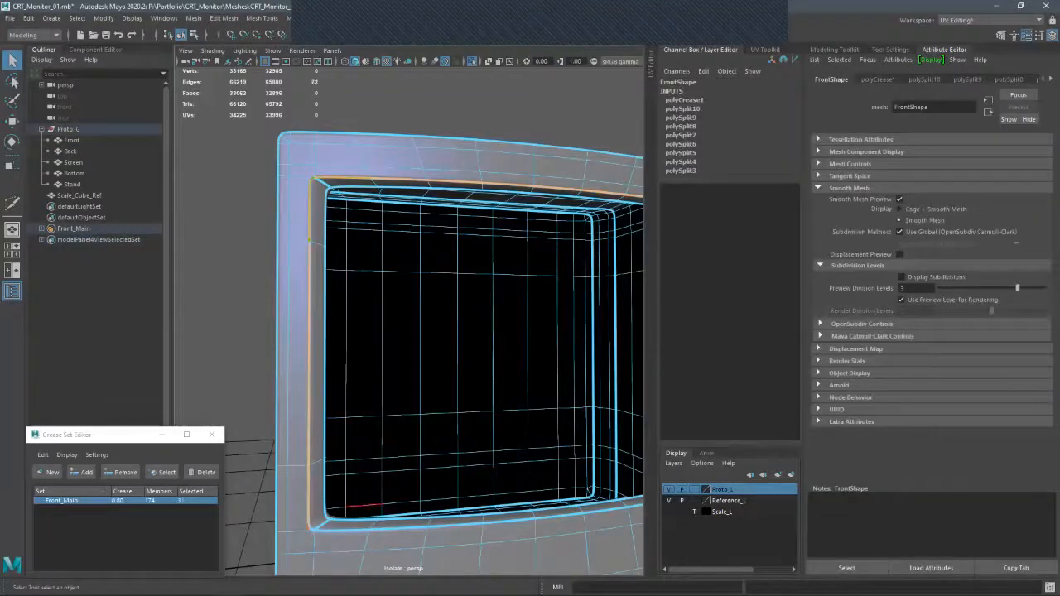
shift+double_click(398, 526)
alt+middle_drag(398, 526, 291, 527)
scroll(409, 348, down, 4)
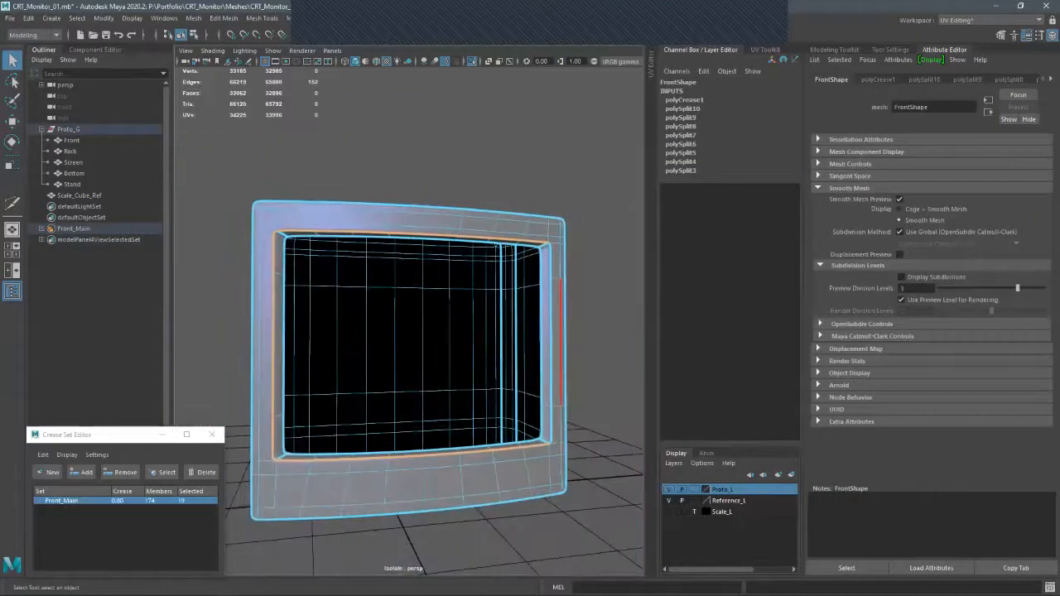
shift+double_click(552, 343)
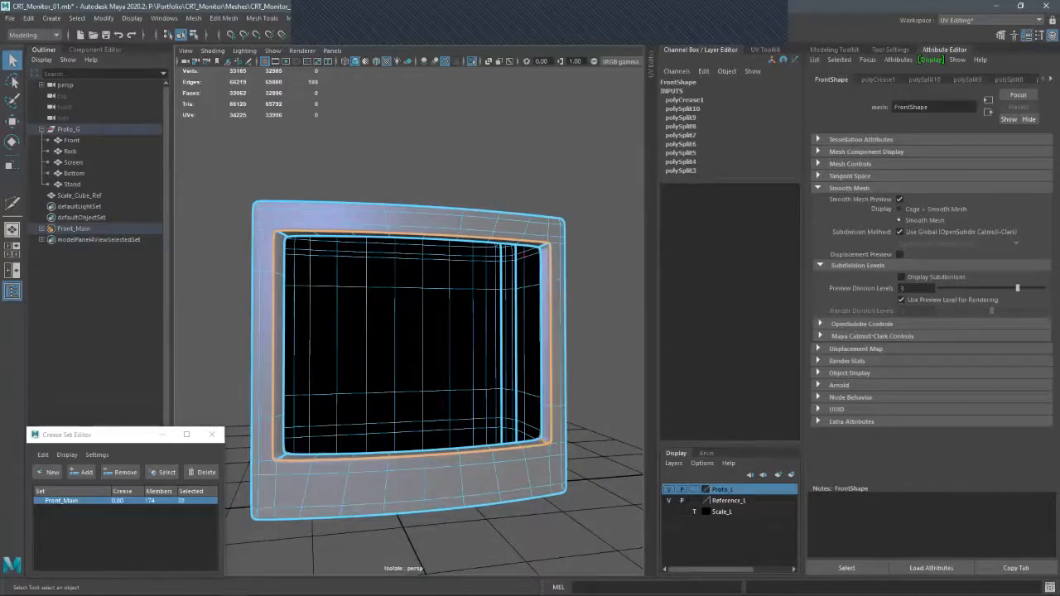
- Add the screen opening's corner edges to the selection and create a crease set named Front_Secondary from it
shift+click(544, 246)
shift+double_click(543, 245)
shift+double_click(280, 435)
click(47, 472)
double_click(61, 508)
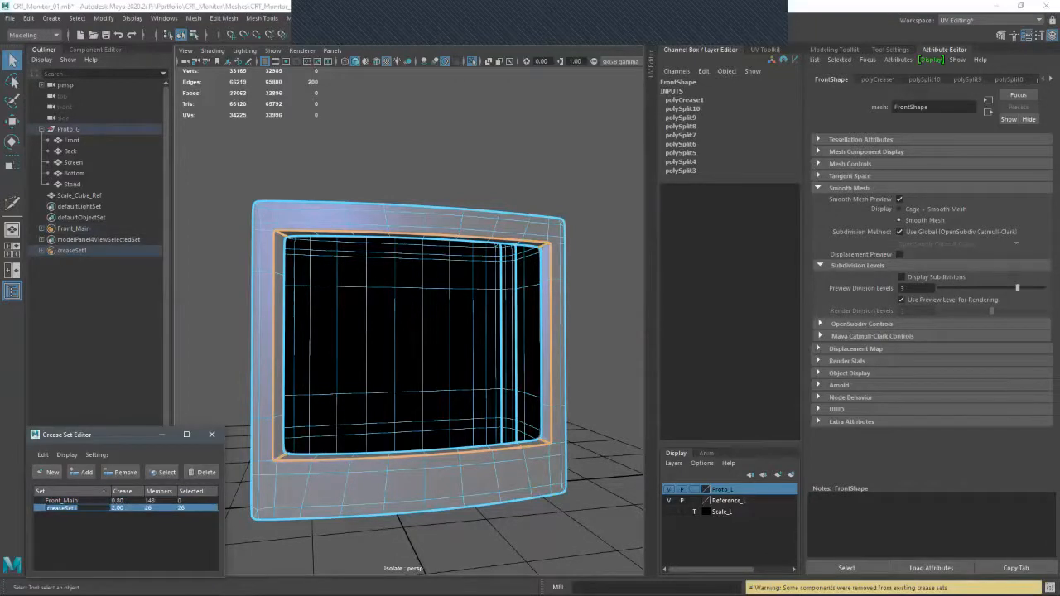
text(Front_Secondary)
key(Return)
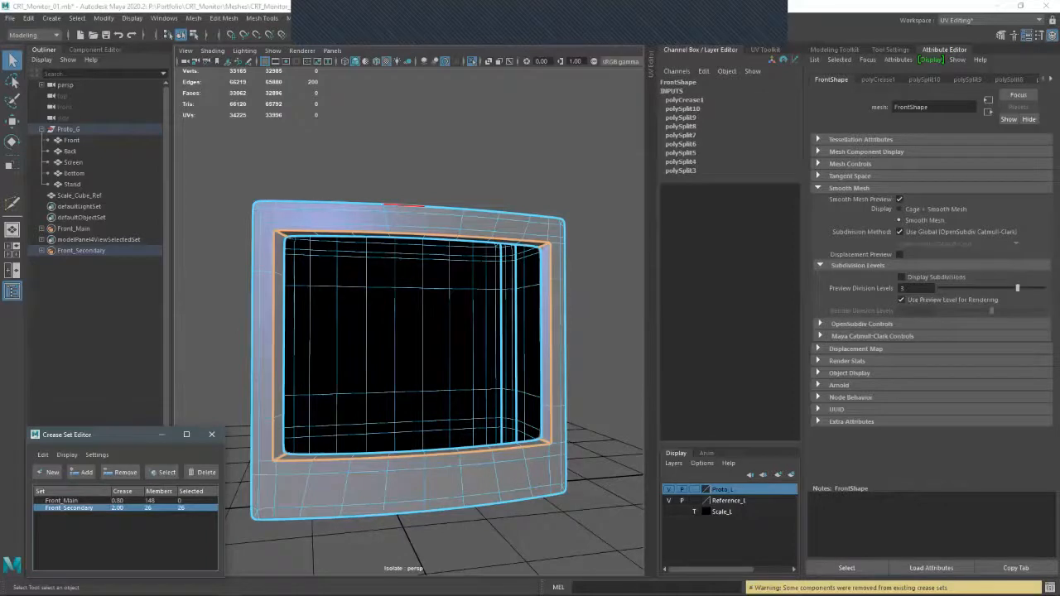
- Insert a supporting edge loop around the screen opening, just inside its outer rim, with the Multi-Cut tool and return to object mode
click(613, 166)
mouse_move(497, 331)
alt+mouse_down()
mouse_move(373, 331)
mouse_move(514, 331)
mouse_move(414, 331)
mouse_move(497, 331)
alt+mouse_up()
click(397, 216)
scroll(448, 331, up, 3)
key(ctrl+shift+x)
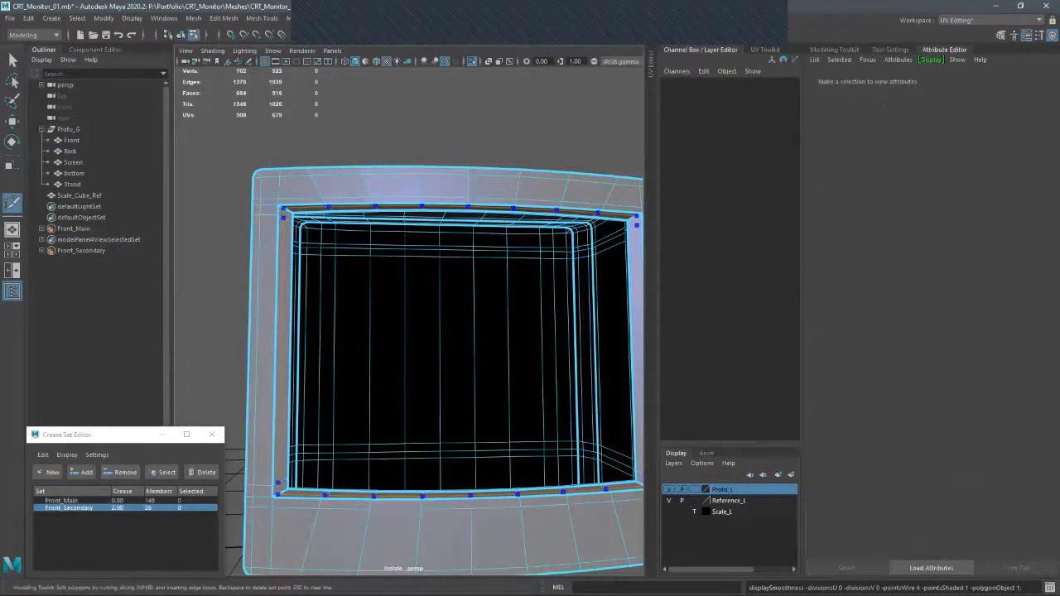
ctrl+click(327, 209)
key(q)
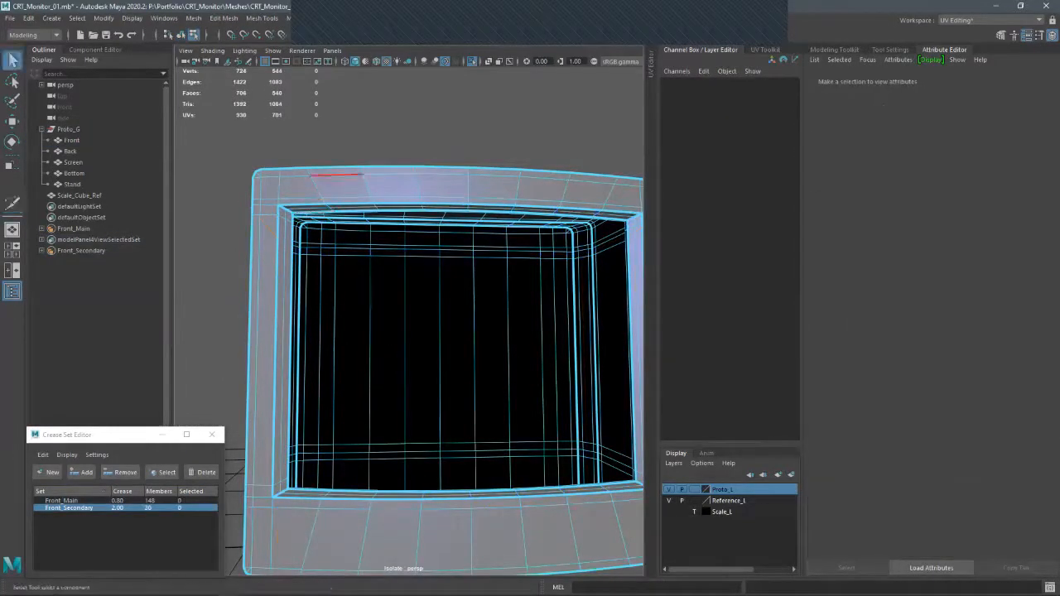
right_click(334, 176)
click(388, 160)
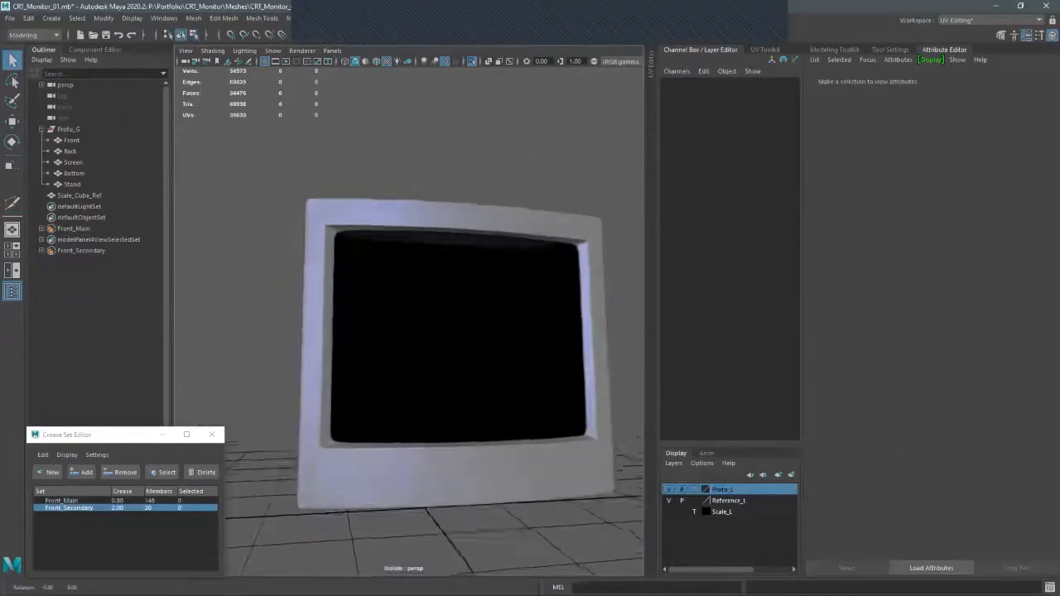
- Compare the isolated Front mesh with and without smooth preview, checking the screen opening's rim and corners
click(464, 485)
mouse_move(223, 428)
alt+mouse_down()
mouse_move(248, 422)
mouse_move(223, 427)
alt+mouse_up()
scroll(224, 427, up, 5)
scroll(223, 428, down, 3)
scroll(224, 427, up, 4)
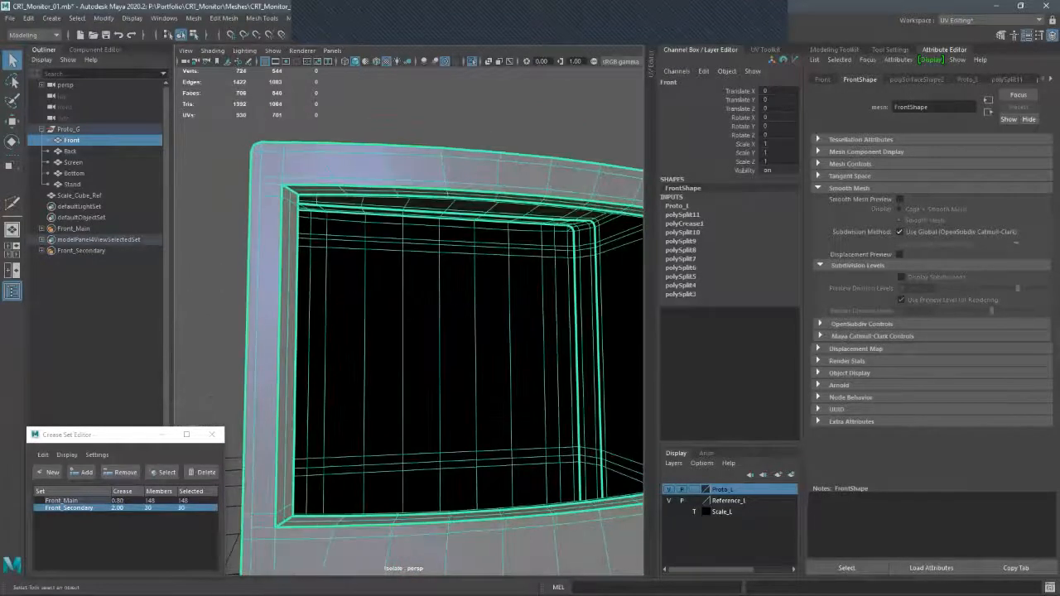
click(223, 428)
scroll(223, 428, down, 2)
alt+drag(224, 428, 223, 428)
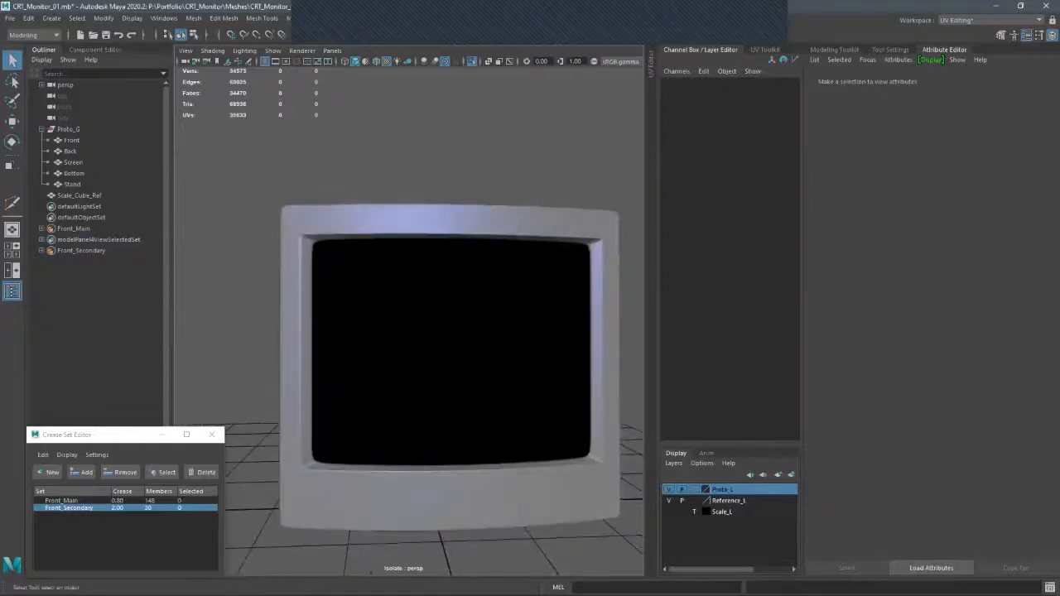
click(298, 348)
click(224, 427)
mouse_move(224, 428)
alt+mouse_down()
mouse_move(249, 406)
mouse_move(224, 431)
alt+mouse_up()
- Restore the Front mesh's smooth preview and leave isolation so the whole monitor is shown
click(298, 348)
alt+drag(389, 527, 296, 434)
key(3)
click(389, 182)
scroll(389, 273, down, 3)
mouse_move(398, 289)
alt+mouse_down()
mouse_move(381, 266)
mouse_move(474, 361)
mouse_move(474, 331)
mouse_move(441, 300)
mouse_move(415, 300)
mouse_move(394, 270)
alt+mouse_up()
key(ctrl+1)
scroll(414, 306, up, 5)
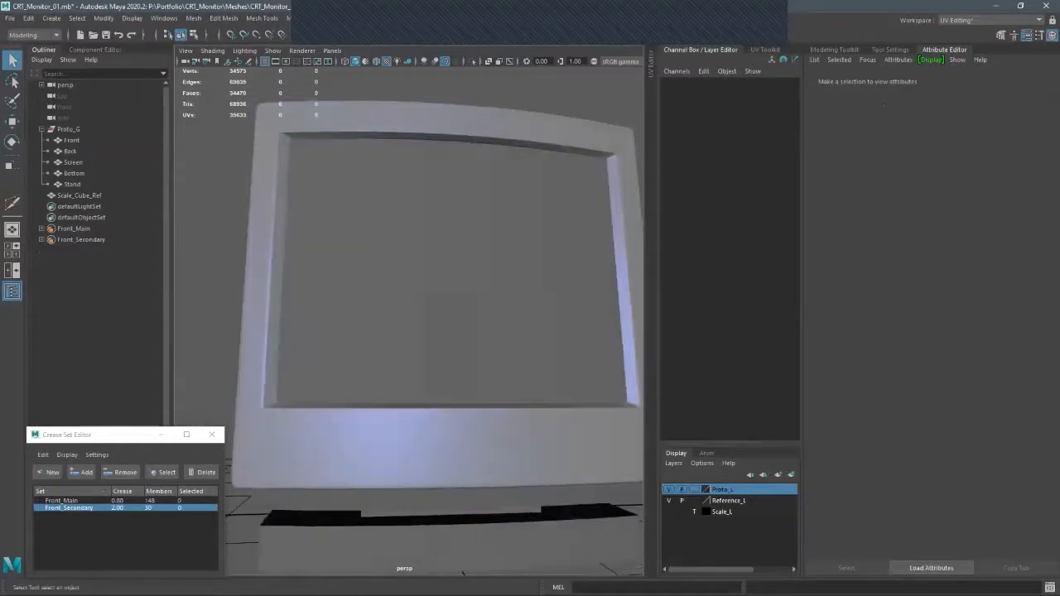
- Examine the whole monitor from the side and the front, comparing the screen rim with the reference photo
scroll(409, 315, down, 4)
alt+drag(409, 315, 555, 356)
scroll(409, 332, down, 4)
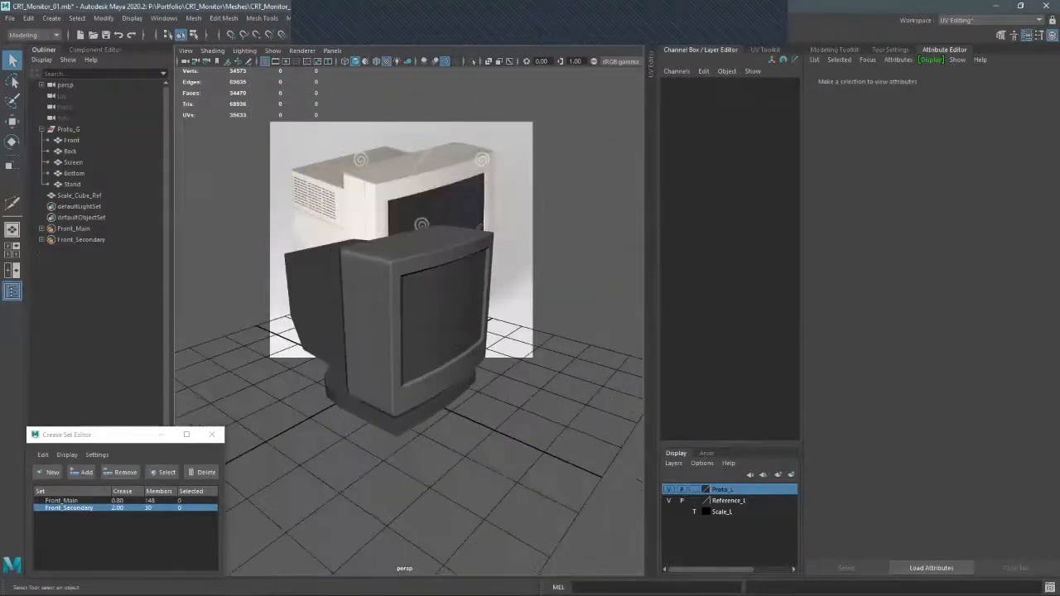
drag(188, 117, 553, 495)
right_drag(380, 279, 454, 540)
click(530, 464)
scroll(414, 347, up, 4)
alt+drag(497, 381, 373, 332)
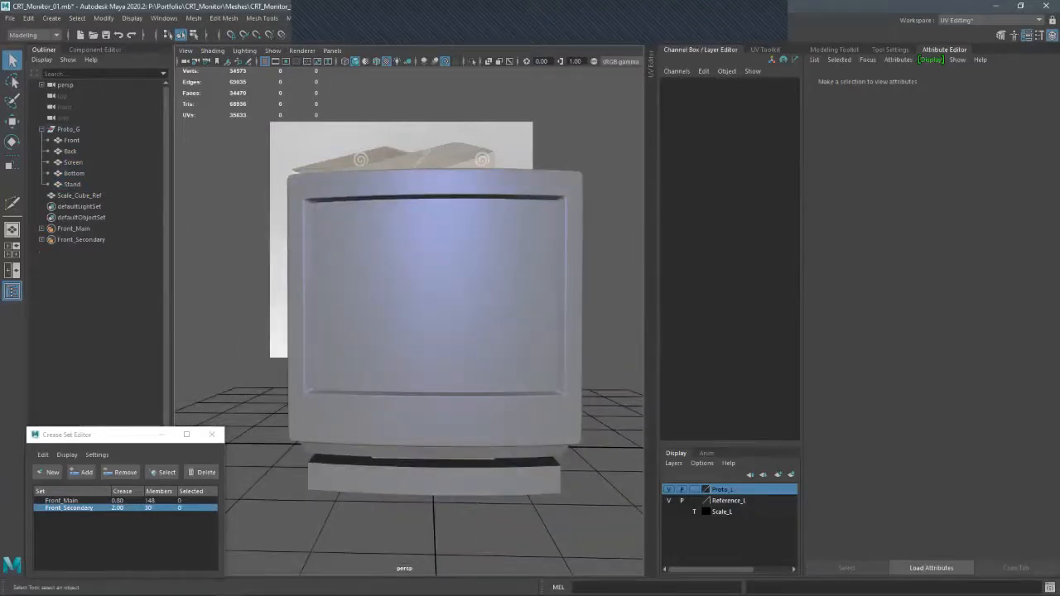
- Try a crease value of 1.8 on the Front_Secondary crease set and inspect the rim from a distance
double_click(125, 508)
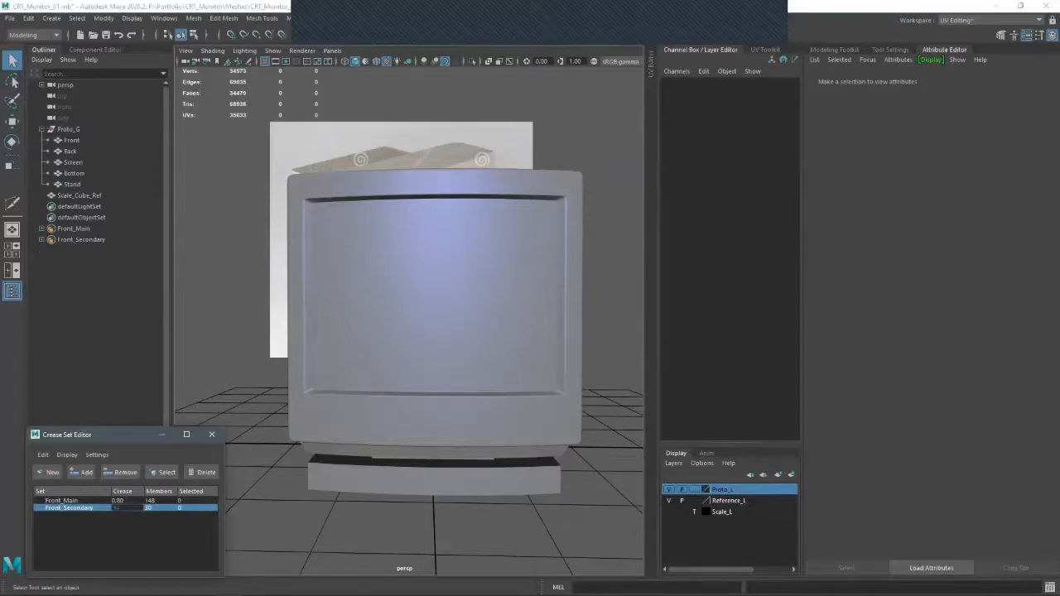
key(Return)
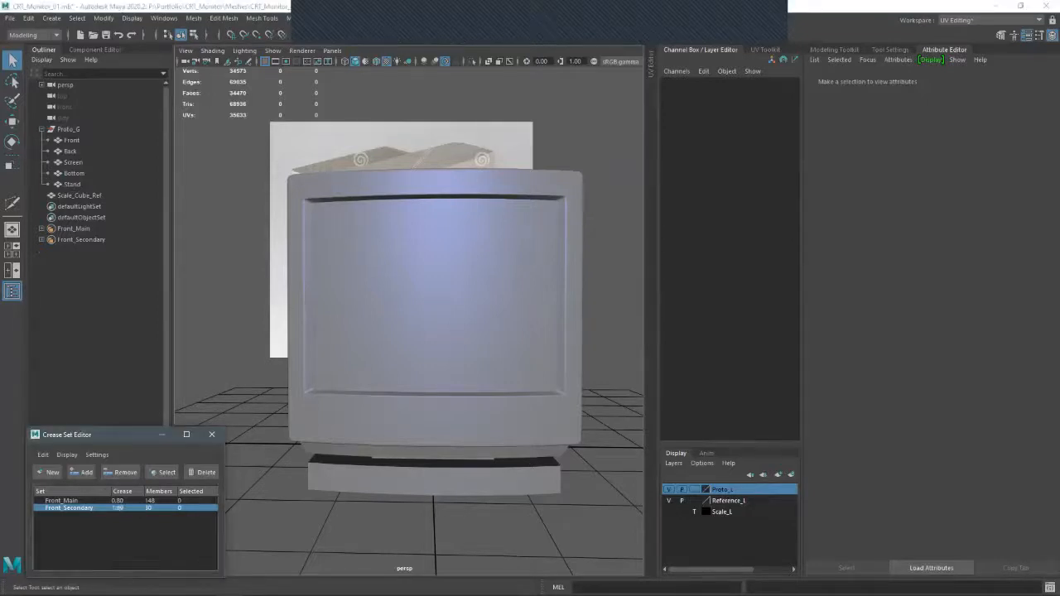
mouse_move(415, 332)
alt+mouse_down()
mouse_move(530, 331)
mouse_move(410, 332)
mouse_move(410, 348)
alt+mouse_up()
scroll(431, 331, down, 3)
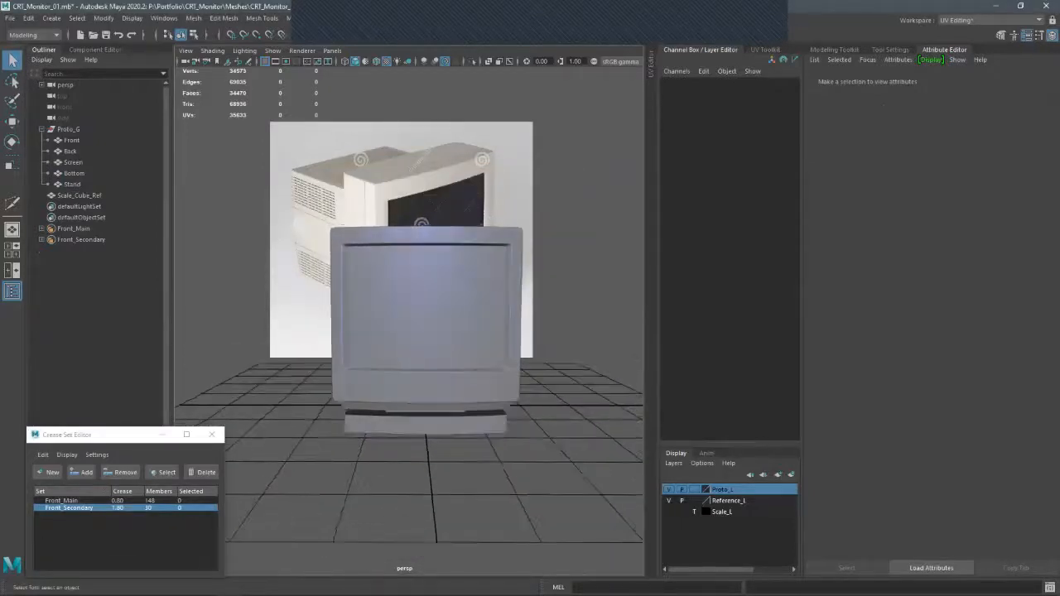
- Set the Front_Secondary crease set's value to 1.6 and inspect the screen rim from several angles
double_click(125, 508)
text(1)
key(Return)
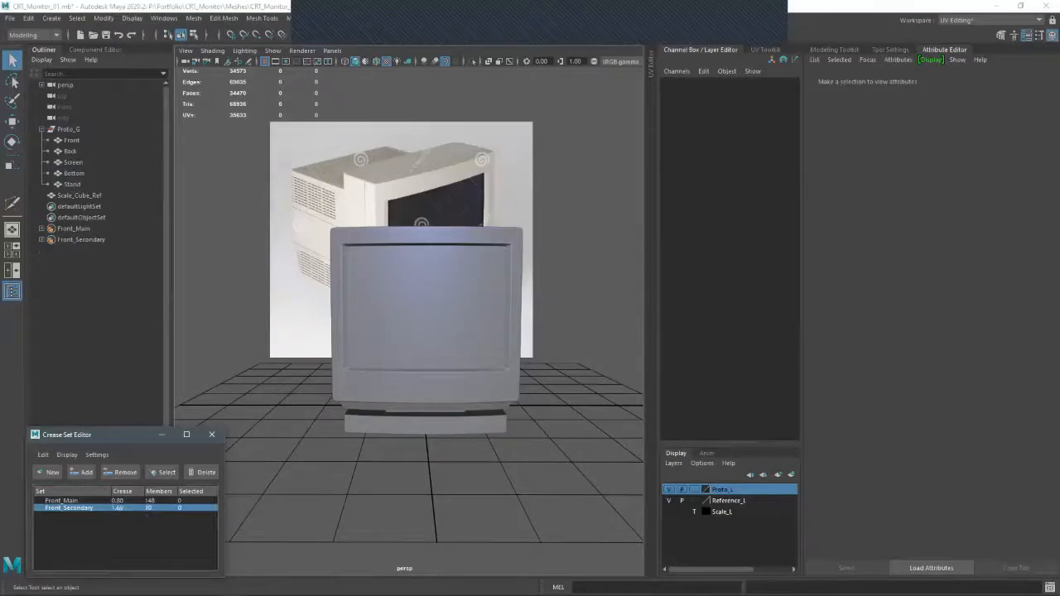
alt+drag(410, 331, 451, 331)
alt+right_drag(452, 332, 546, 331)
alt+drag(530, 340, 422, 290)
alt+right_drag(423, 290, 497, 290)
alt+drag(447, 306, 439, 331)
- Select the short diagonal edges at the four corners of the Front mesh's screen opening
click(439, 468)
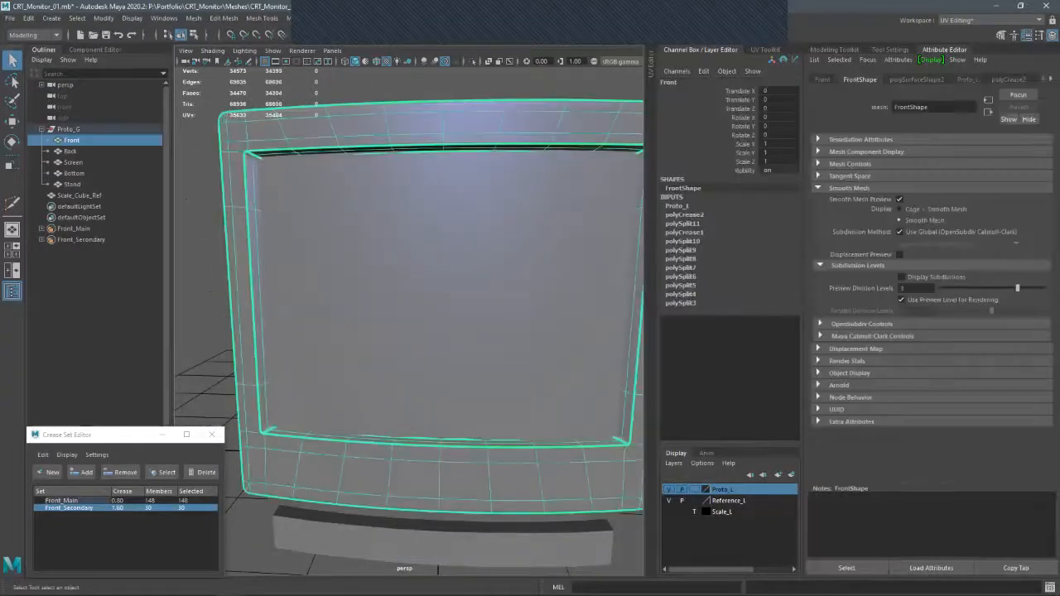
right_drag(272, 282, 272, 249)
double_click(254, 155)
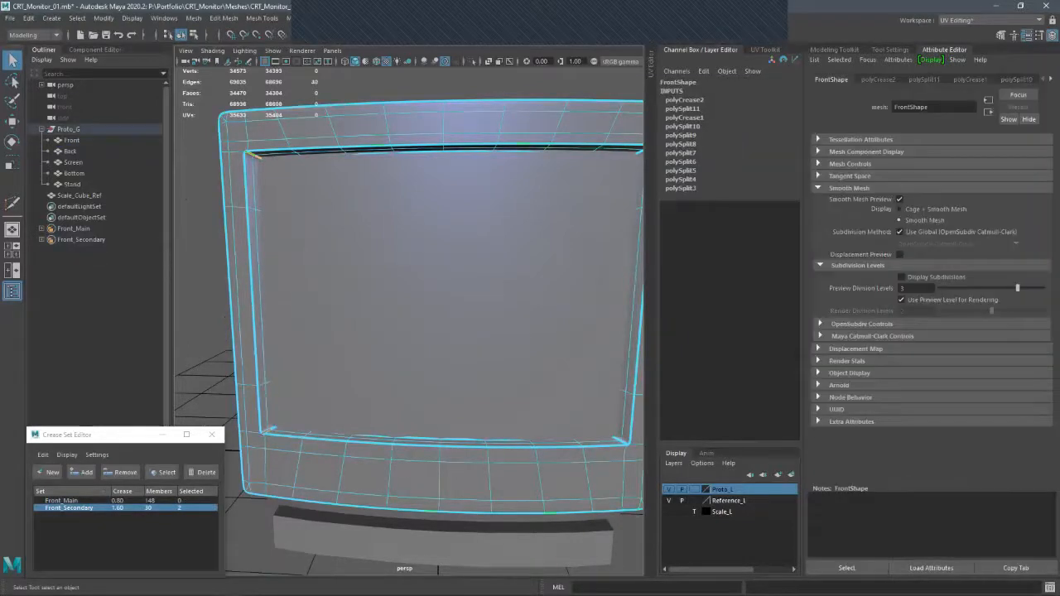
shift+double_click(270, 430)
alt+drag(348, 348, 415, 348)
alt+middle_drag(580, 414, 489, 421)
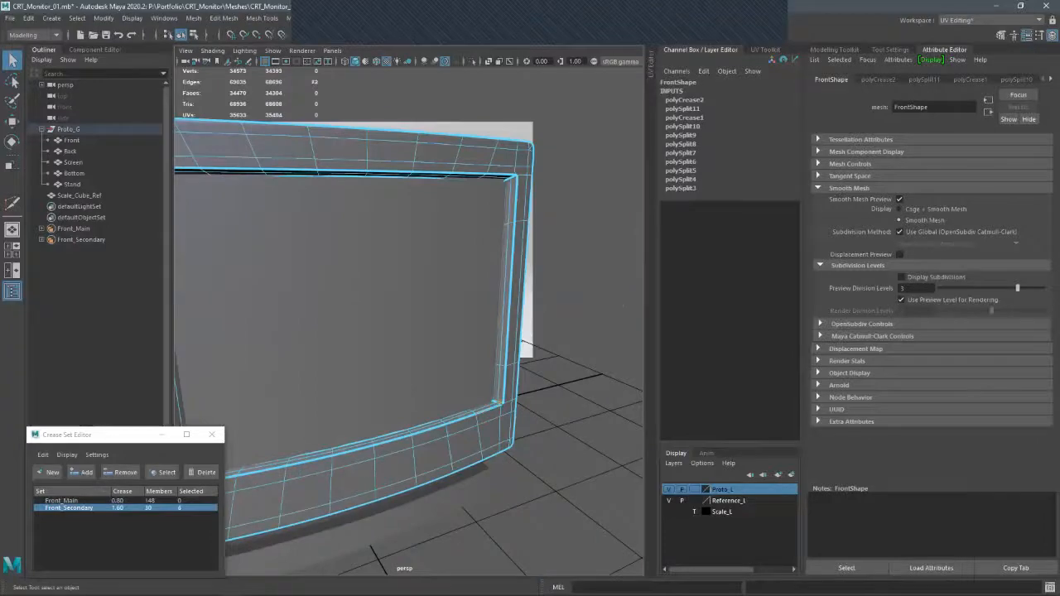
alt+drag(501, 389, 504, 260)
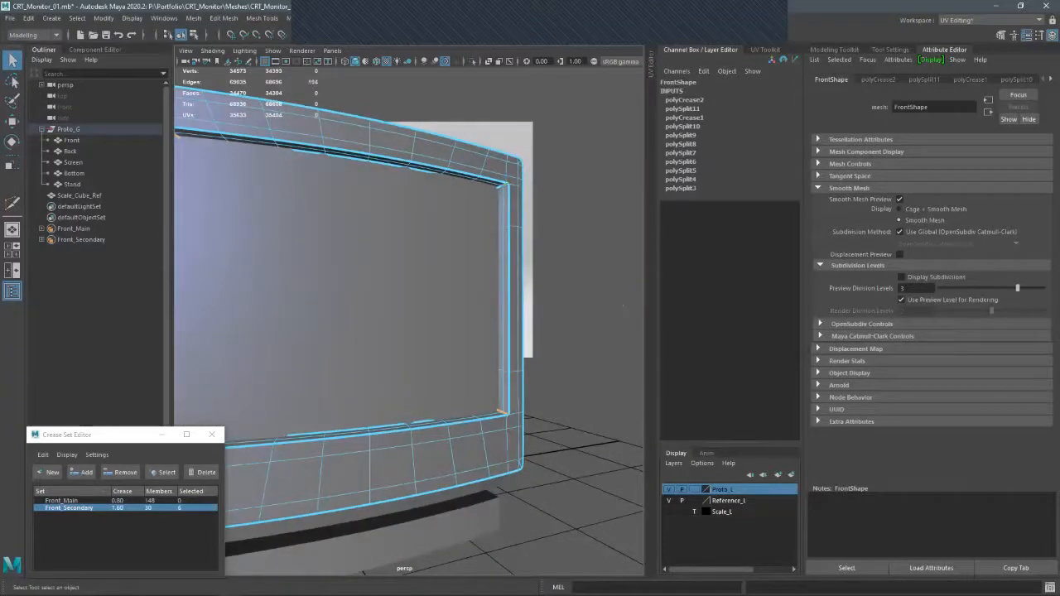
mouse_move(624, 307)
alt+mouse_down()
mouse_move(497, 314)
mouse_move(613, 314)
alt+mouse_up()
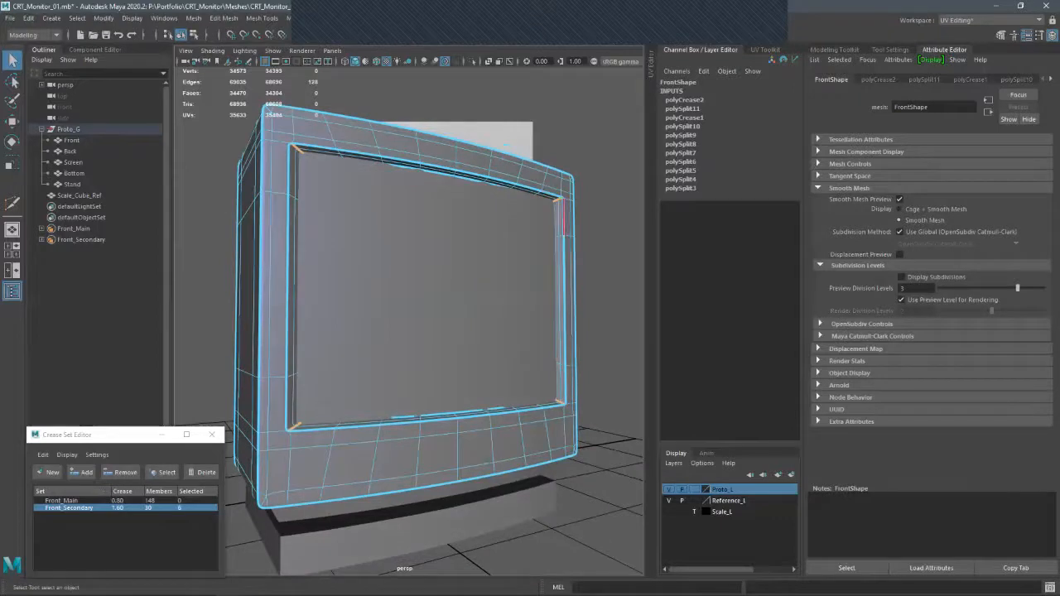
key(f)
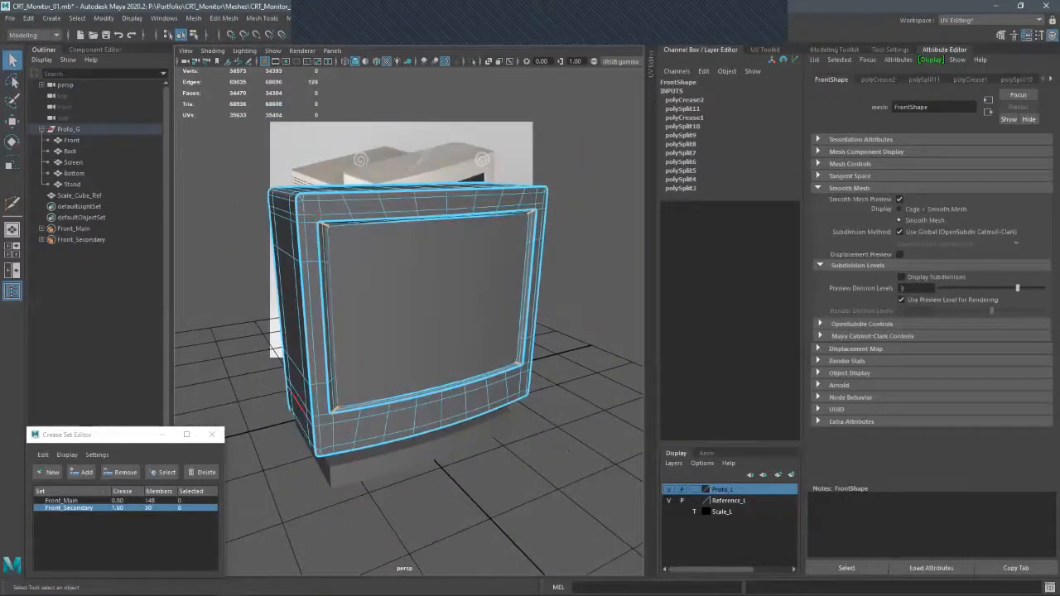
- Create a crease set named Front_Tight from the selected corner edges and set its crease value to 2.2
click(48, 472)
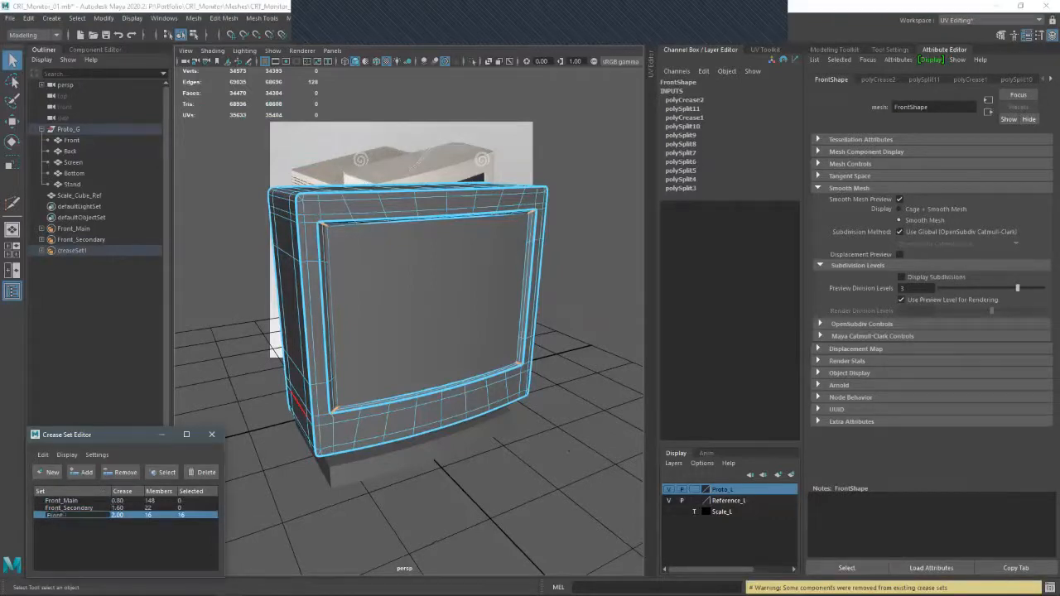
text(Front_Tight)
key(Return)
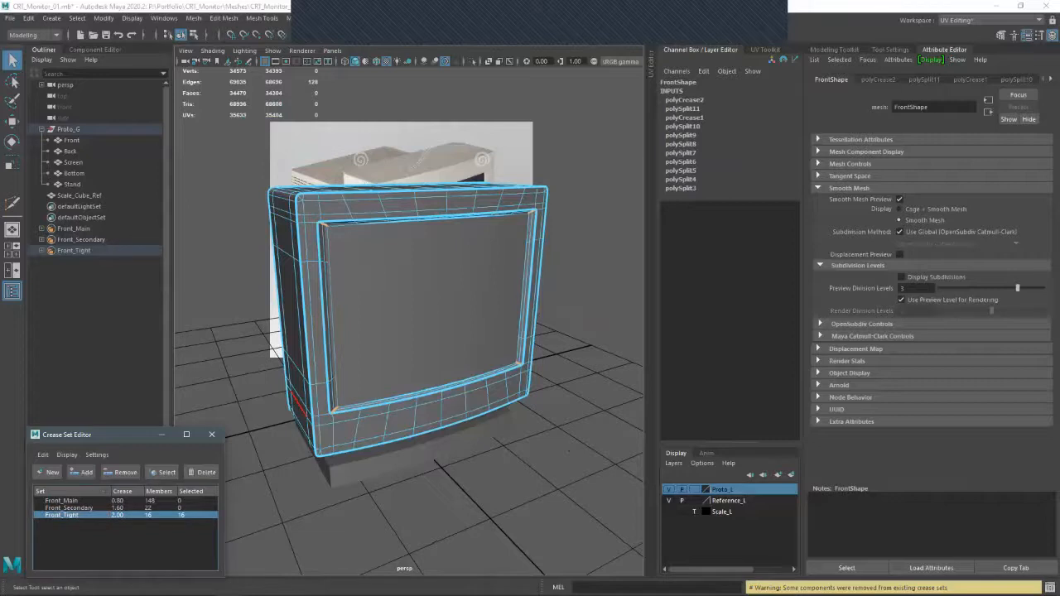
double_click(119, 515)
text(2.2)
key(Return)
- Deselect the mesh and examine the tightened corners from the front, above and the side against the reference photo
click(569, 450)
alt+drag(569, 451, 547, 456)
alt+right_drag(547, 455, 597, 472)
alt+drag(597, 472, 535, 475)
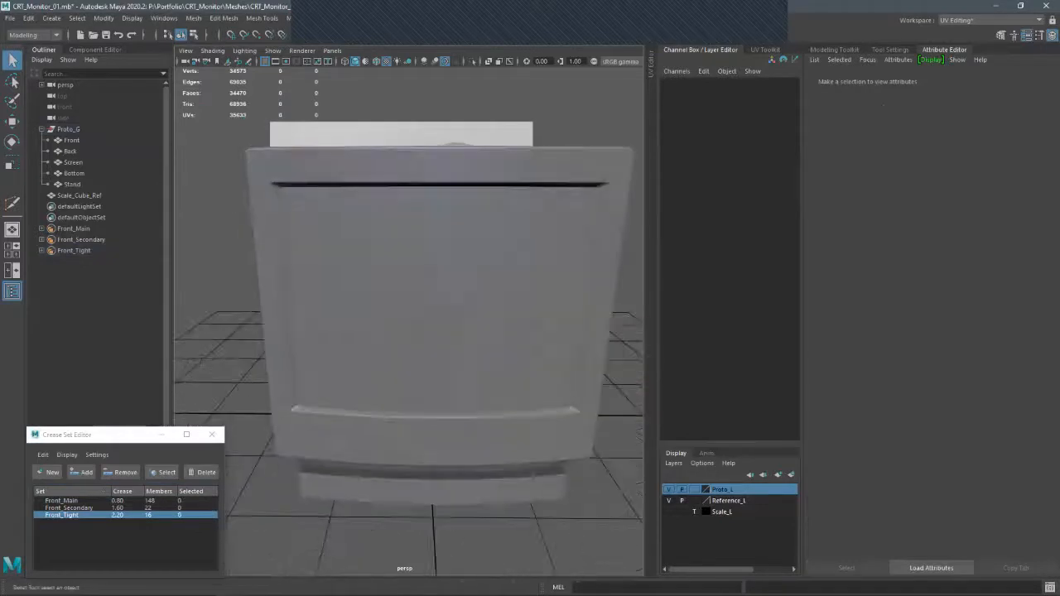
alt+drag(398, 348, 464, 347)
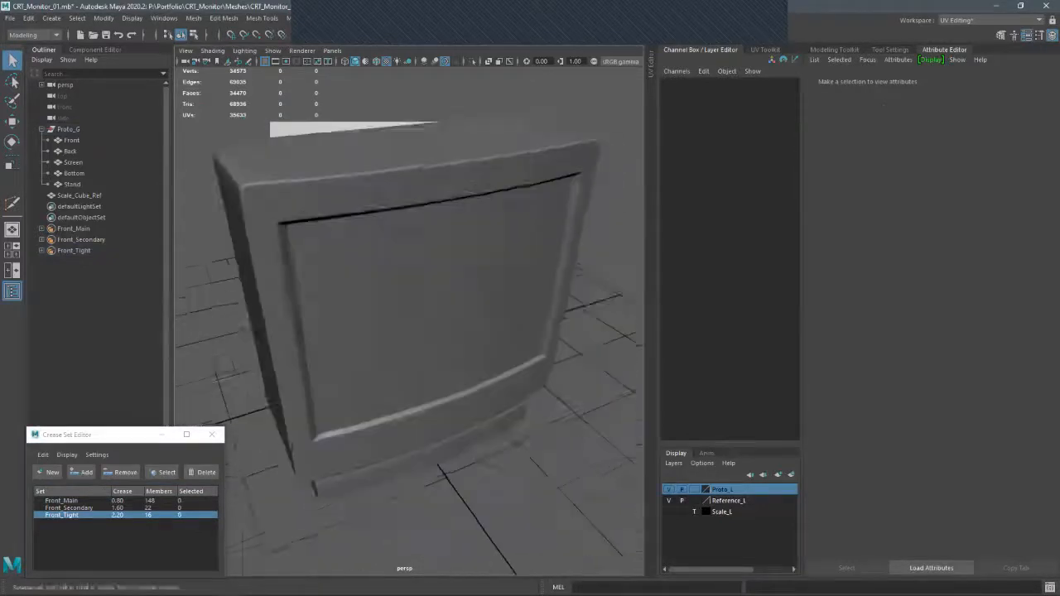
alt+right_drag(464, 348, 389, 331)
alt+drag(389, 331, 377, 348)
alt+right_drag(399, 212, 365, 217)
alt+middle_drag(365, 217, 369, 261)
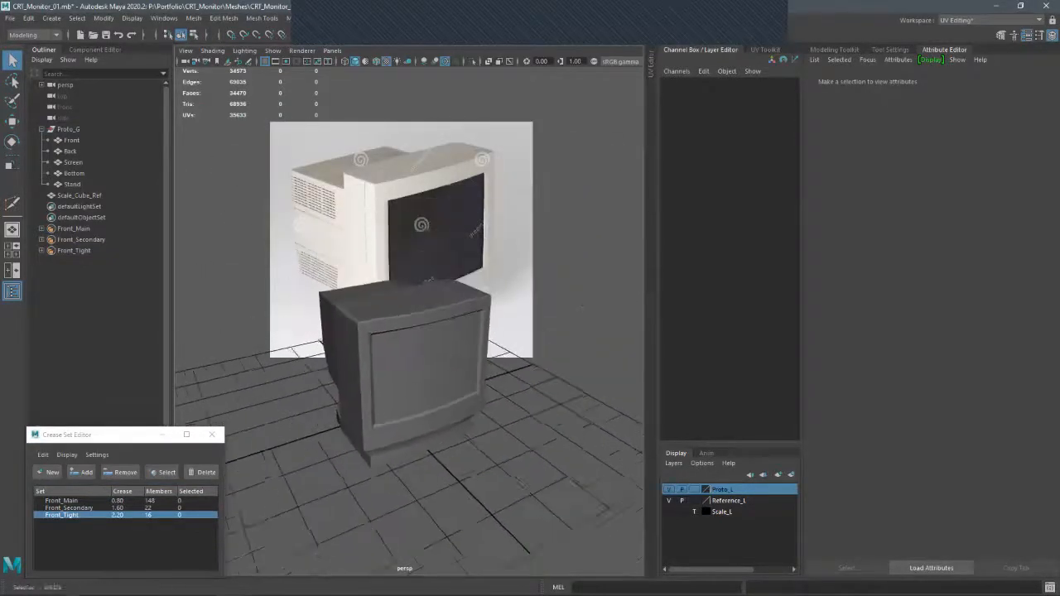
alt+drag(368, 261, 497, 290)
alt+right_drag(497, 290, 582, 305)
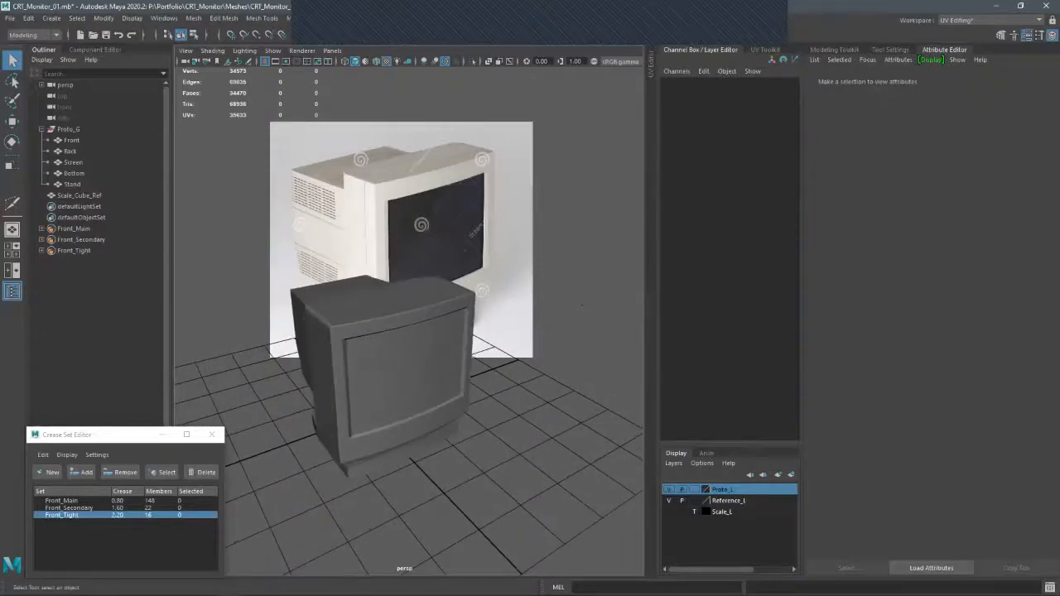
- Set the Front_Tight crease set's value to 1.4 and inspect the softened screen corners
alt+drag(406, 372, 455, 377)
alt+right_drag(456, 376, 497, 381)
alt+middle_drag(406, 372, 373, 358)
alt+right_drag(373, 358, 414, 357)
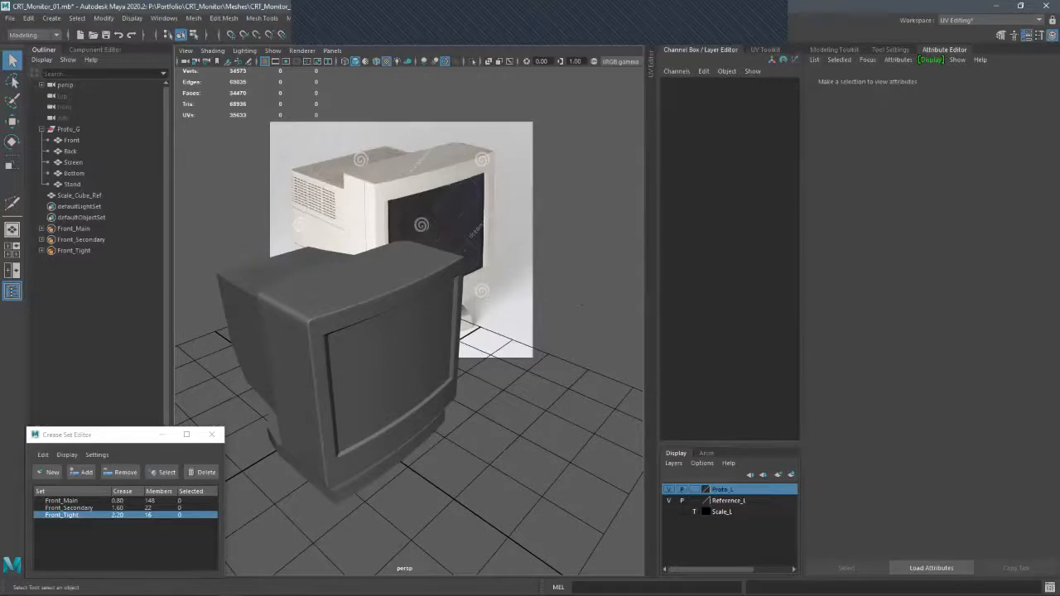
double_click(118, 514)
text(2.4)
key(Return)
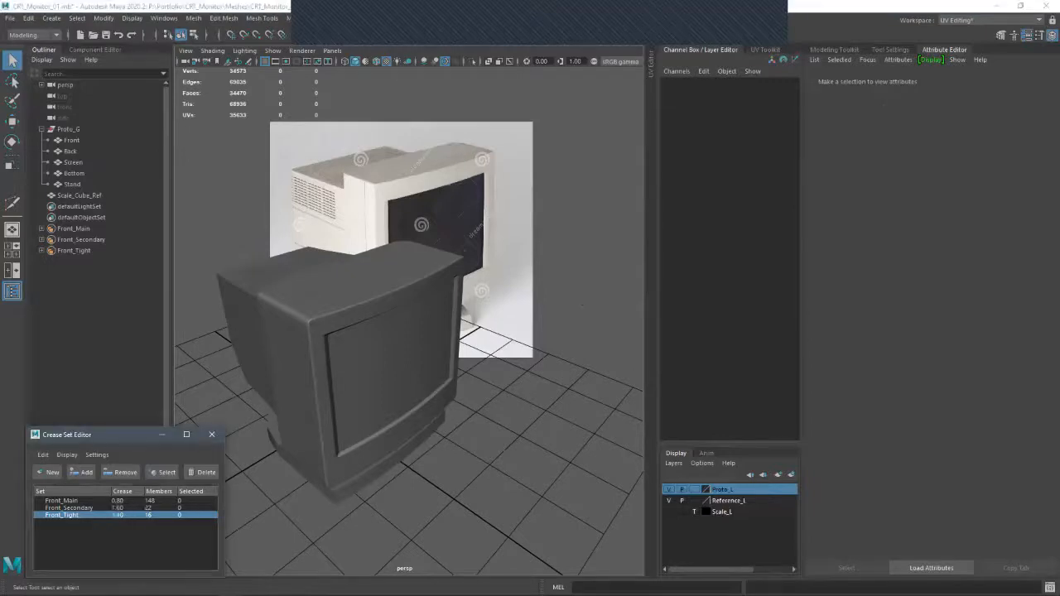
alt+drag(431, 373, 356, 307)
alt+drag(376, 482, 377, 505)
- Show the Front mesh unsmoothed and move the horizontal edge loop below the screen opening's upper corners slightly up
click(383, 373)
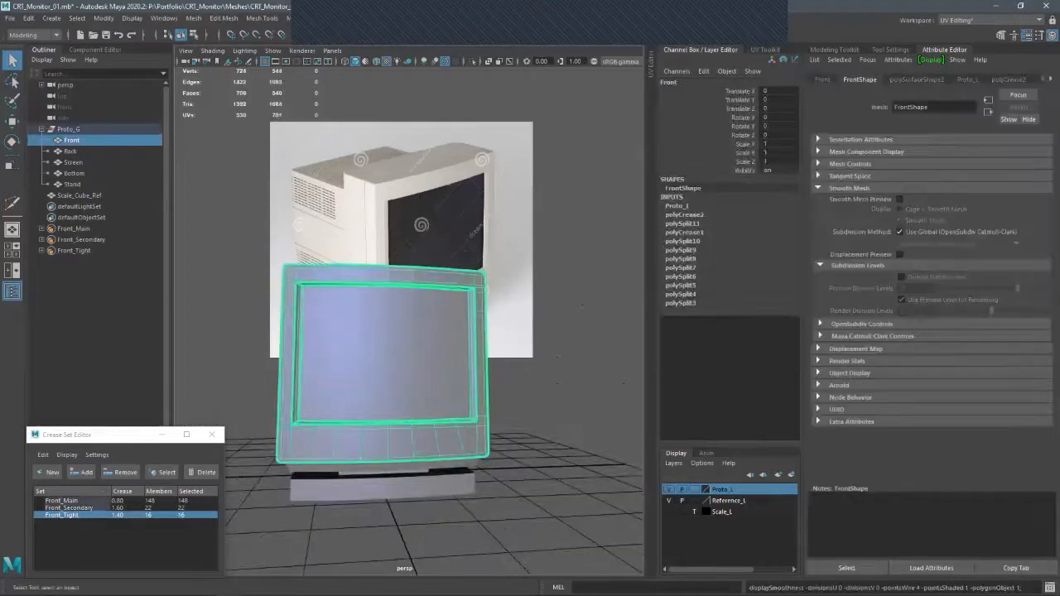
key(1)
alt+drag(382, 373, 398, 347)
alt+middle_drag(397, 348, 452, 298)
alt+right_drag(452, 298, 497, 299)
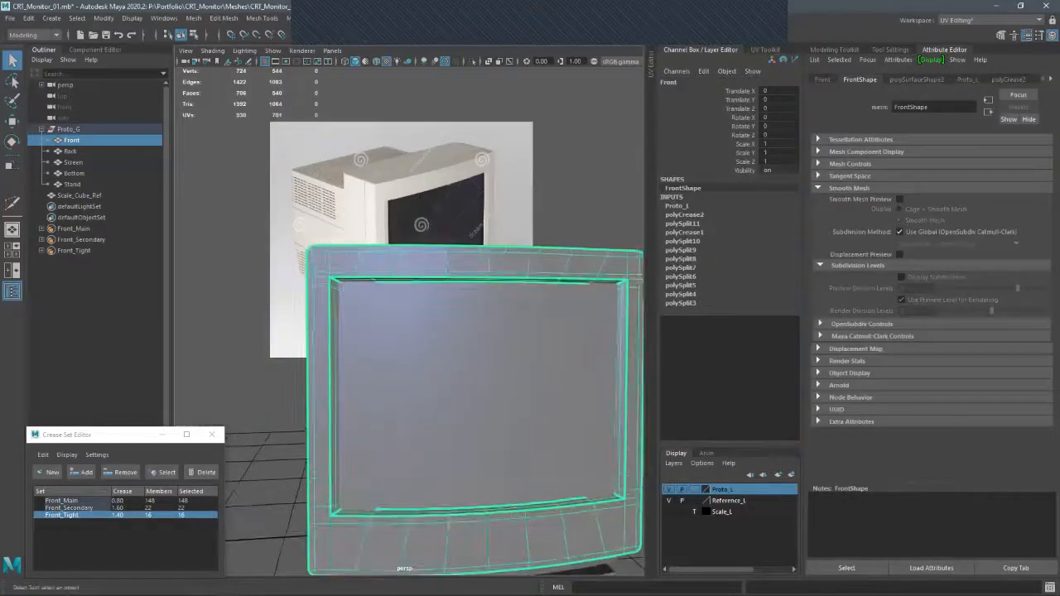
scroll(409, 320, up, 3)
key(F10)
double_click(300, 274)
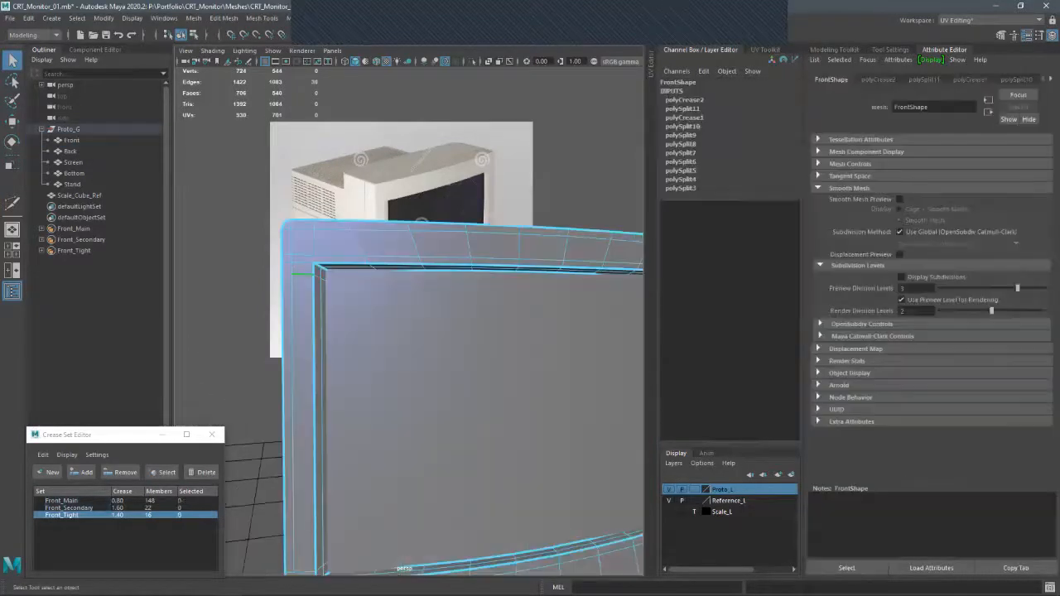
alt+drag(300, 275, 253, 297)
key(w)
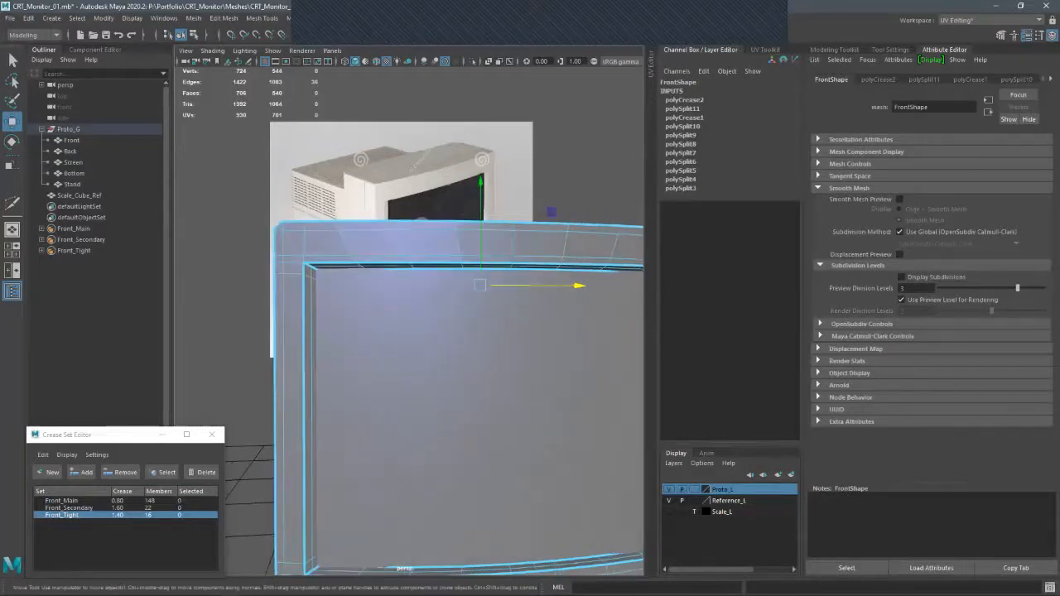
drag(480, 183, 481, 179)
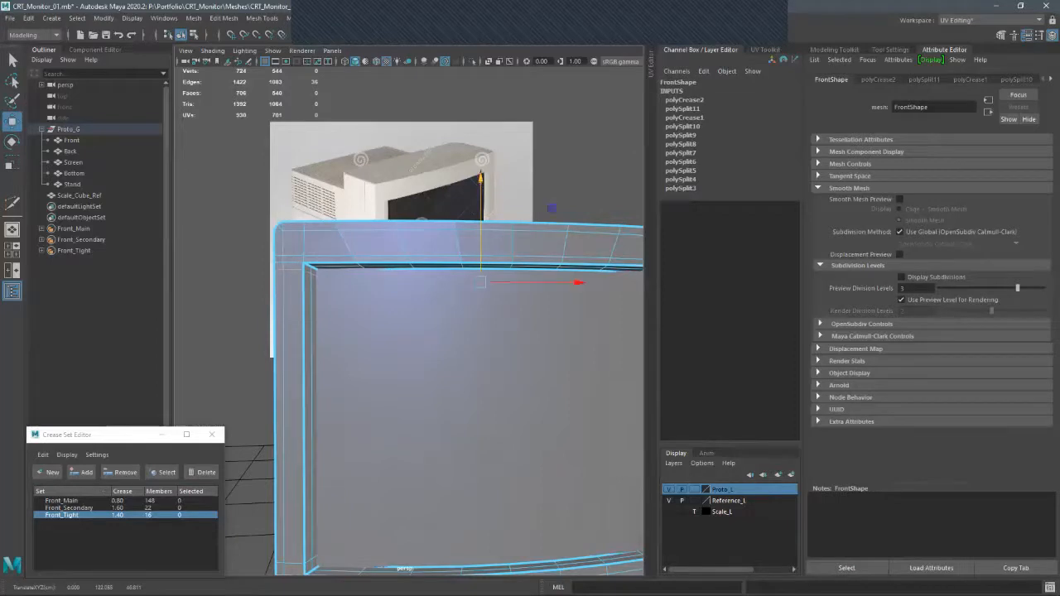
- Move the horizontal edge loop above the opening's lower corners slightly down and check the smoothed Front mesh
alt+middle_drag(331, 398, 344, 235)
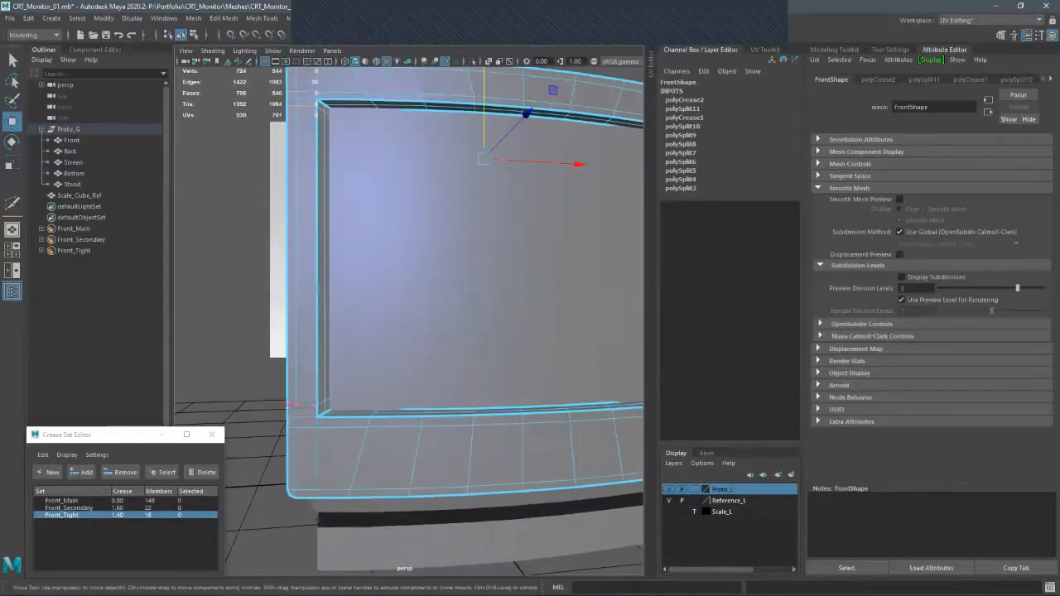
click(303, 406)
double_click(301, 405)
drag(484, 279, 484, 281)
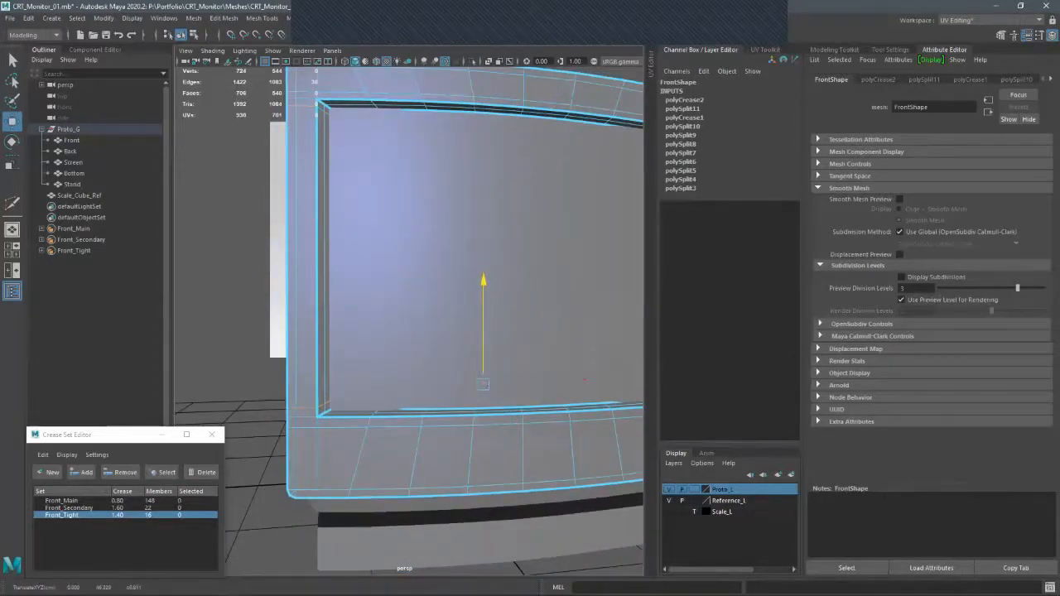
alt+drag(414, 315, 441, 344)
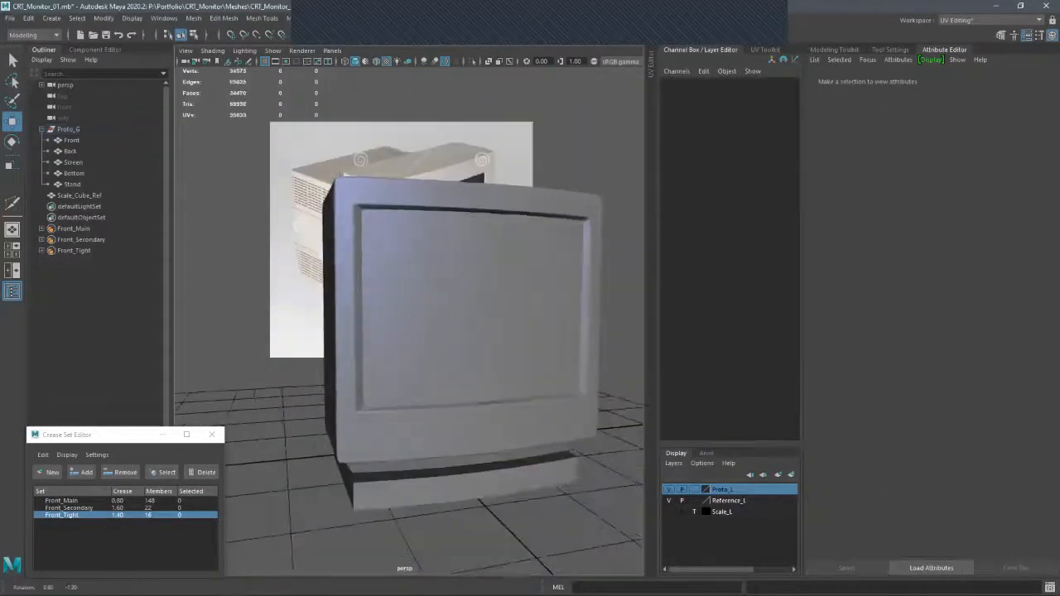
alt+drag(414, 332, 489, 352)
alt+right_drag(464, 332, 530, 332)
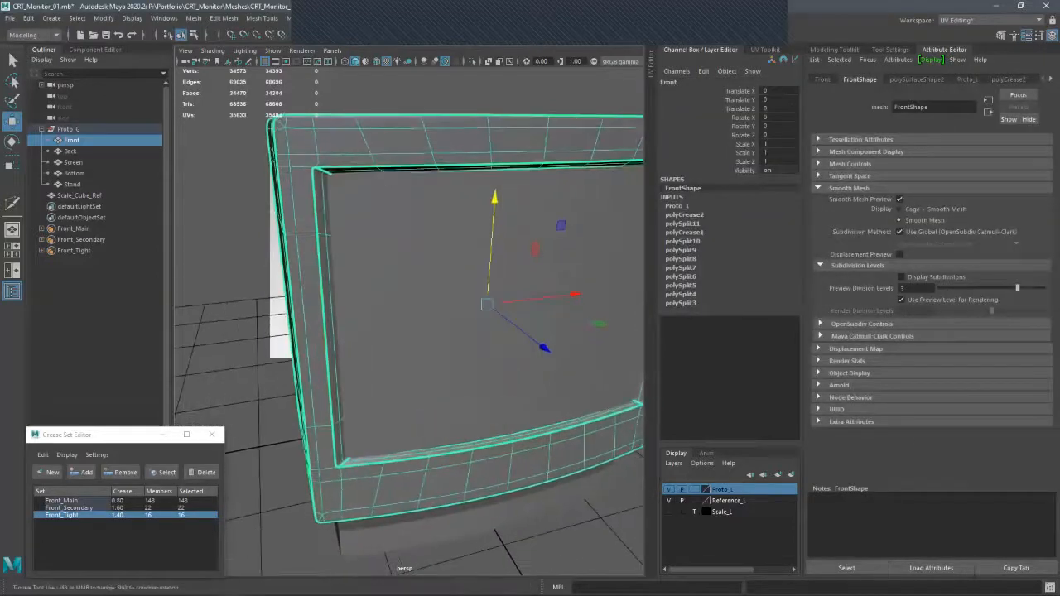
- Insert a vertical support edge loop on the Front mesh just inside the left side of the screen opening
mouse_move(464, 315)
alt+mouse_down()
mouse_move(481, 373)
mouse_move(476, 323)
mouse_move(478, 448)
mouse_move(471, 321)
alt+mouse_up()
key(1)
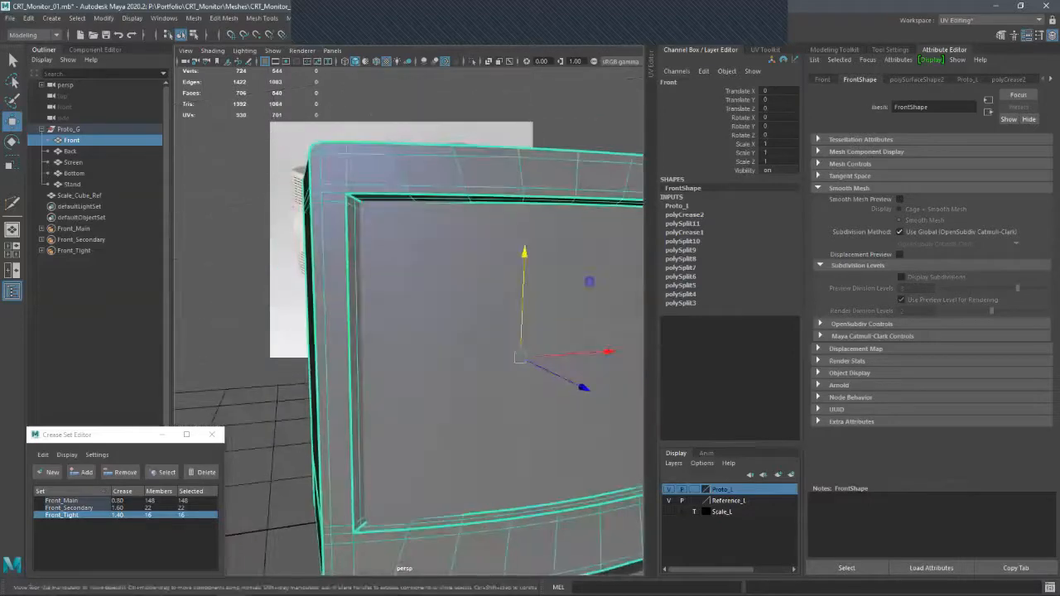
key(ctrl+shift+x)
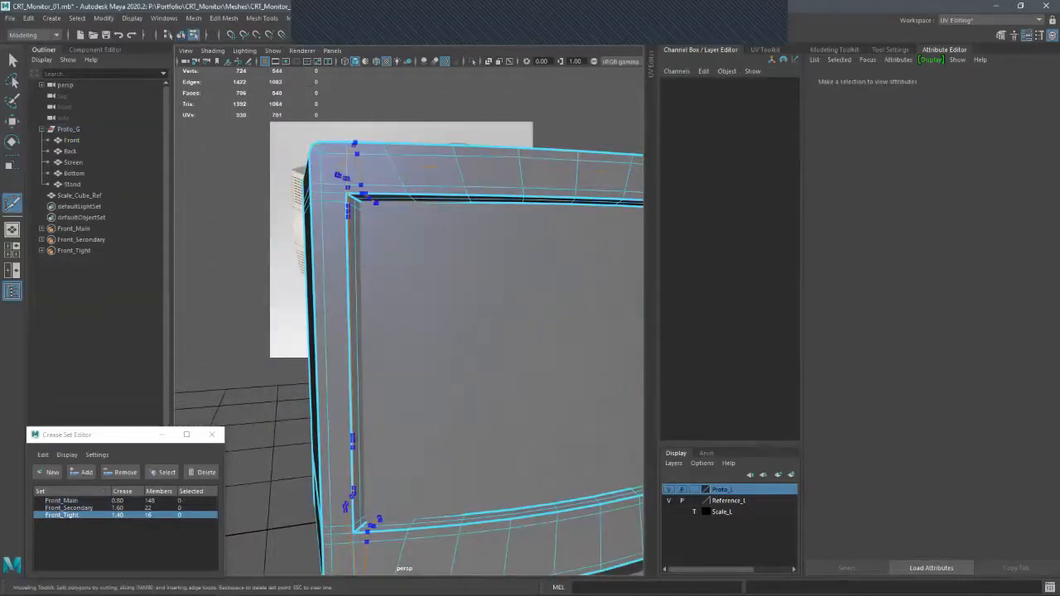
key(Return)
alt+drag(354, 147, 399, 189)
key(q)
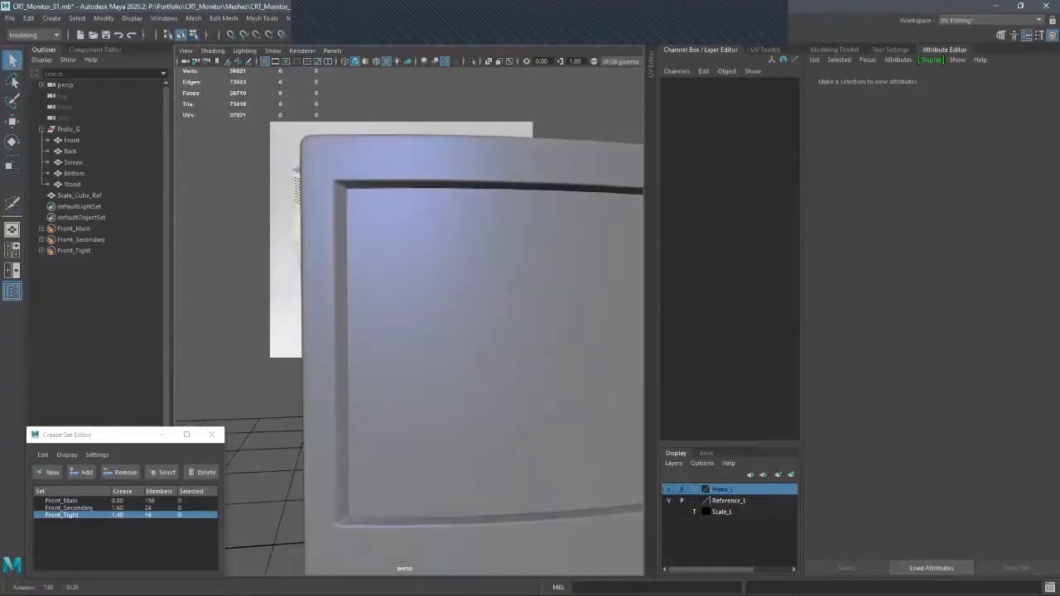
- Insert a matching vertical support edge loop on the Front mesh just inside the right side of the screen opening
mouse_move(399, 189)
alt+mouse_down()
mouse_move(419, 187)
mouse_move(389, 207)
mouse_move(382, 184)
mouse_move(389, 207)
mouse_move(423, 212)
mouse_move(391, 267)
mouse_move(390, 318)
mouse_move(384, 217)
mouse_move(414, 214)
mouse_move(377, 212)
mouse_move(401, 217)
mouse_move(368, 252)
alt+mouse_up()
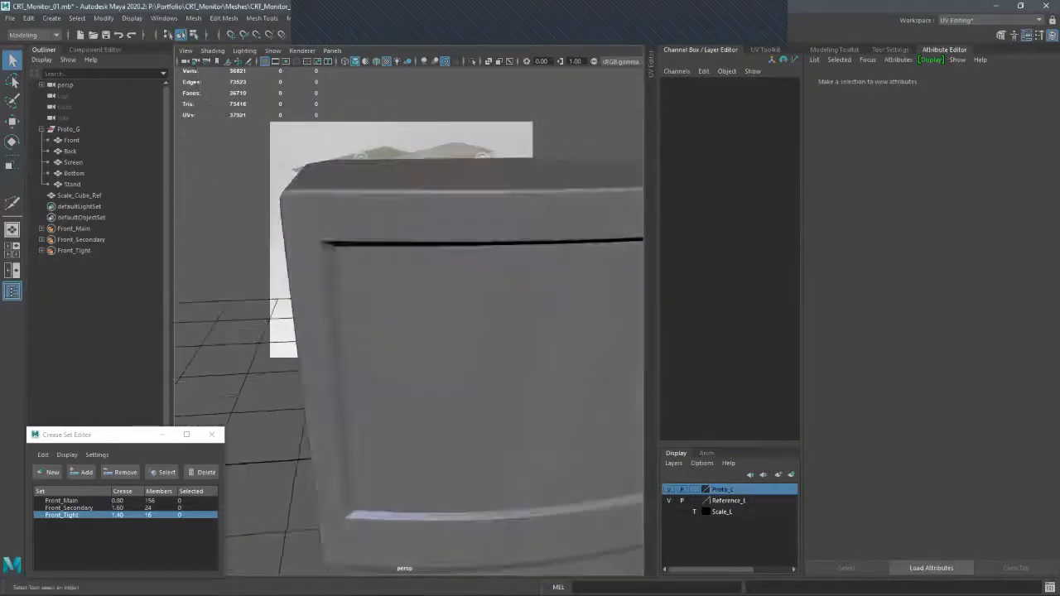
scroll(409, 313, down, 3)
alt+drag(638, 407, 531, 364)
click(530, 356)
key(ctrl+shift+x)
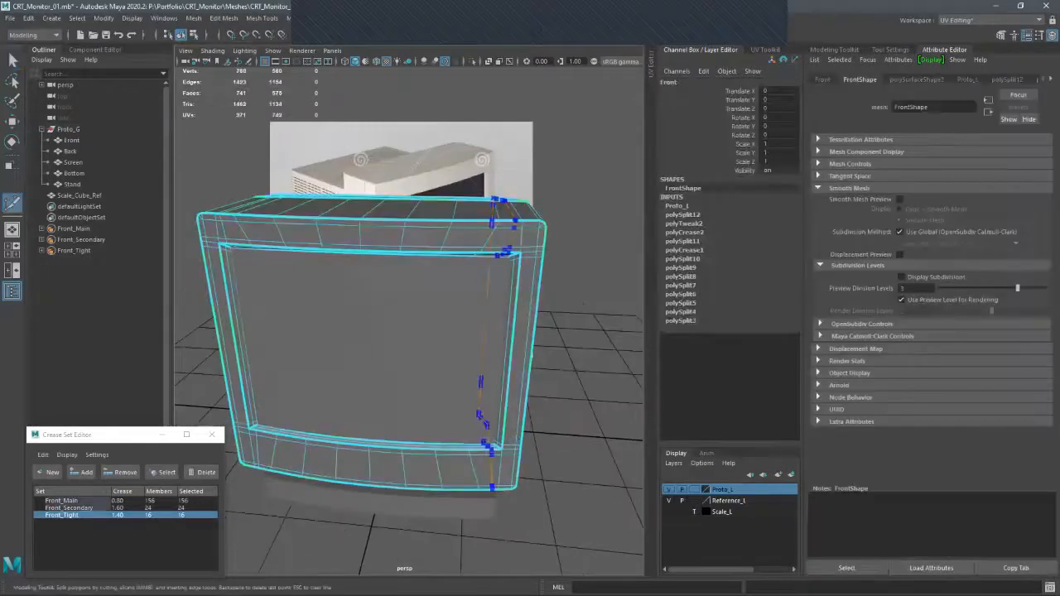
key(Return)
key(q)
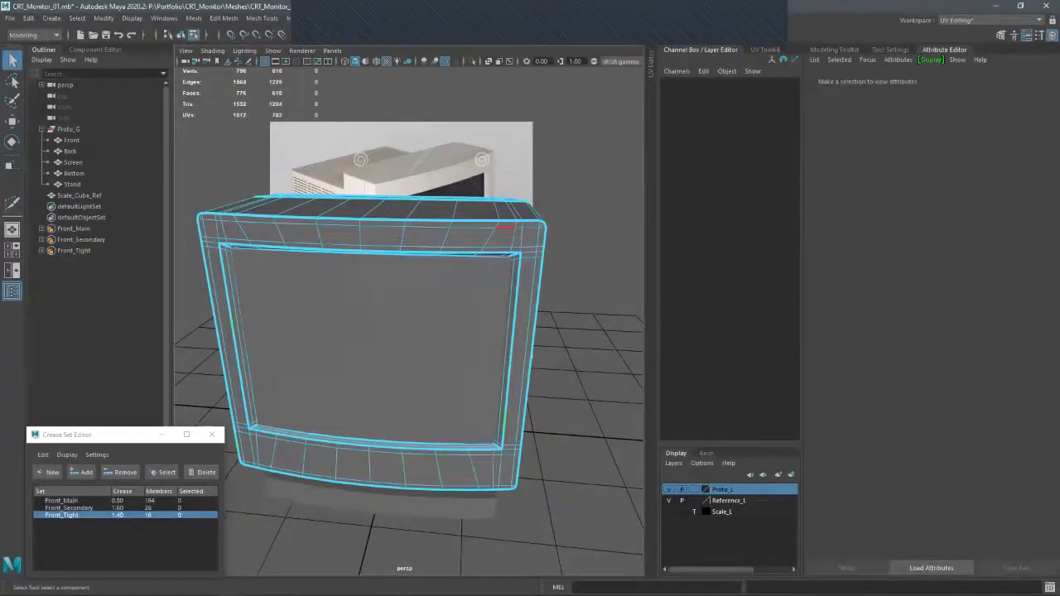
- Display the Front mesh smoothed, deselect it and examine its rim and corners from the front, side and rear
key(F8)
scroll(532, 356, down, 3)
key(3)
click(560, 364)
alt+drag(560, 365, 544, 327)
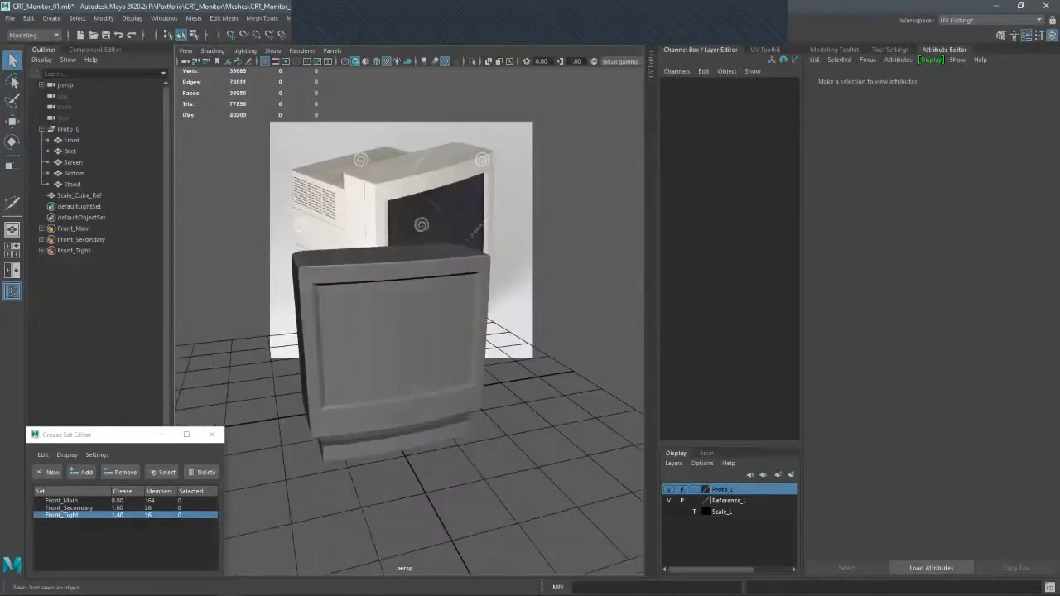
alt+right_drag(543, 326, 593, 544)
alt+drag(593, 544, 615, 525)
scroll(409, 323, down, 3)
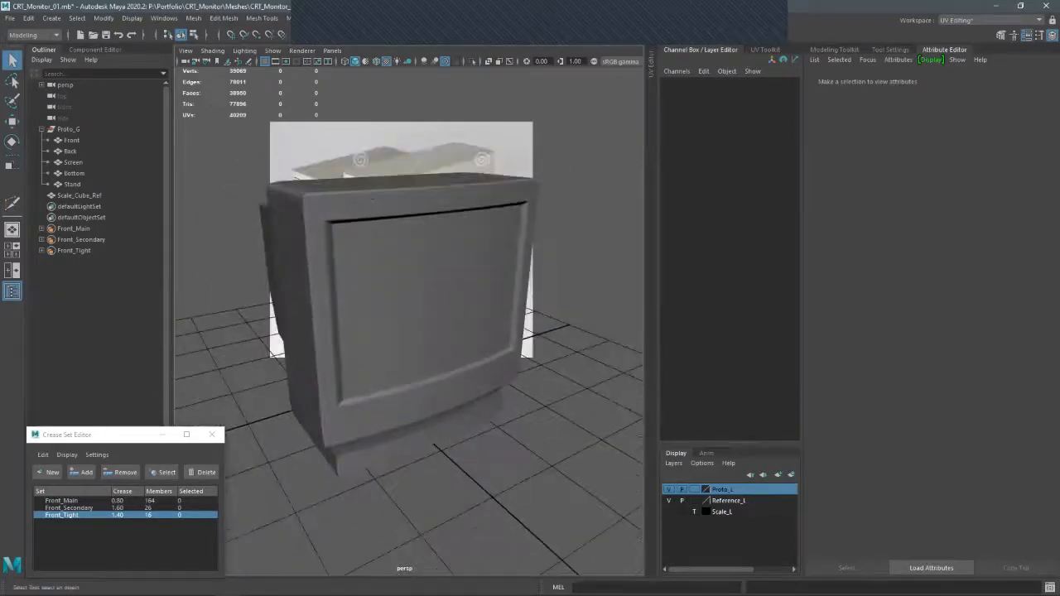
alt+drag(372, 199, 318, 187)
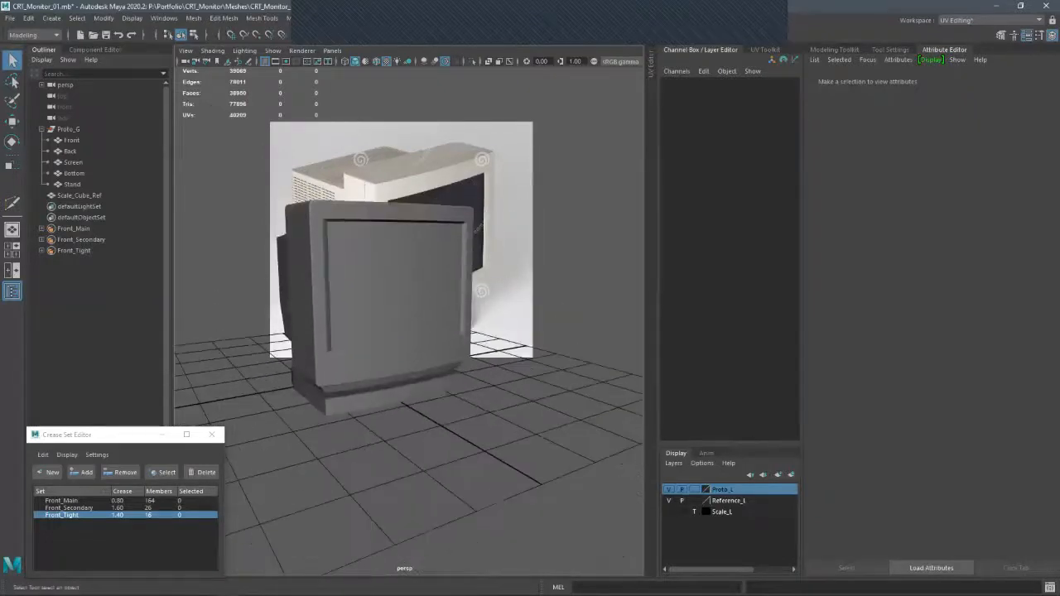
alt+right_drag(318, 187, 365, 187)
alt+drag(364, 187, 463, 232)
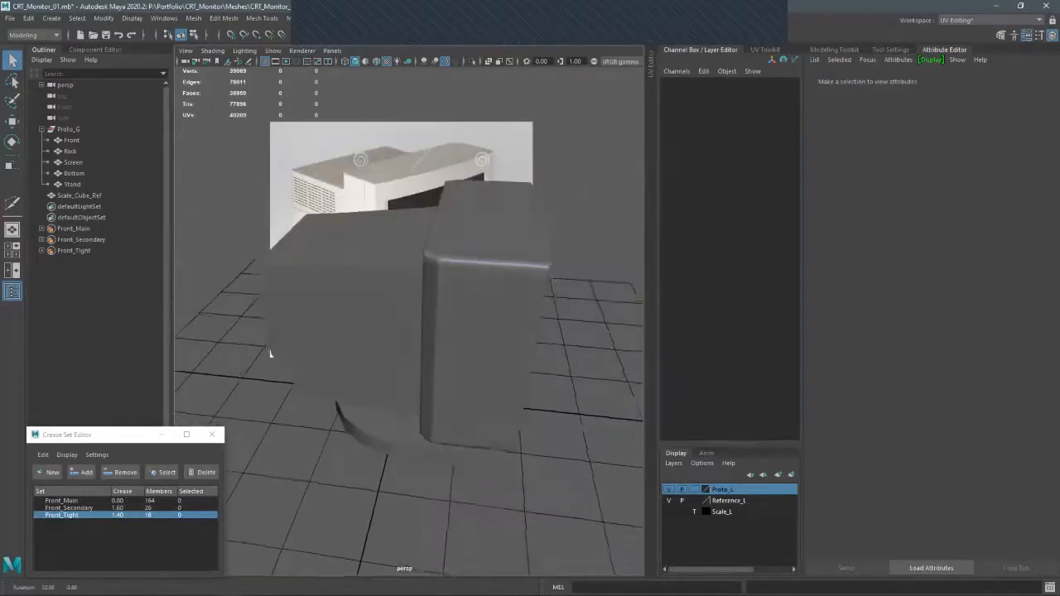
- Delete the edges running across the top and down both sides near the rear of the Back mesh
click(70, 151)
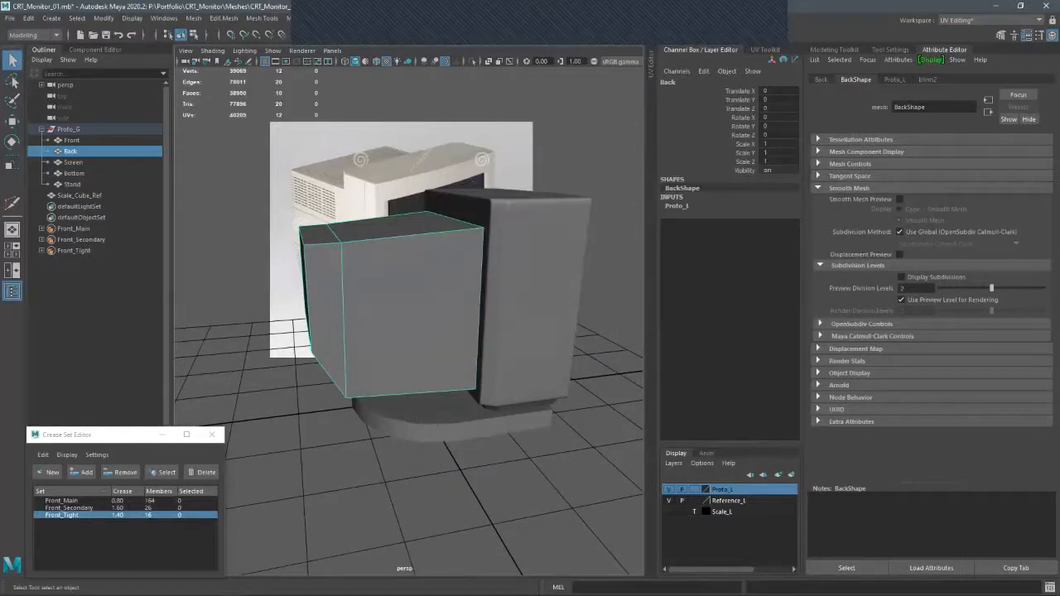
key(F10)
click(348, 320)
alt+drag(348, 320, 389, 364)
shift+click(340, 270)
alt+drag(340, 270, 463, 290)
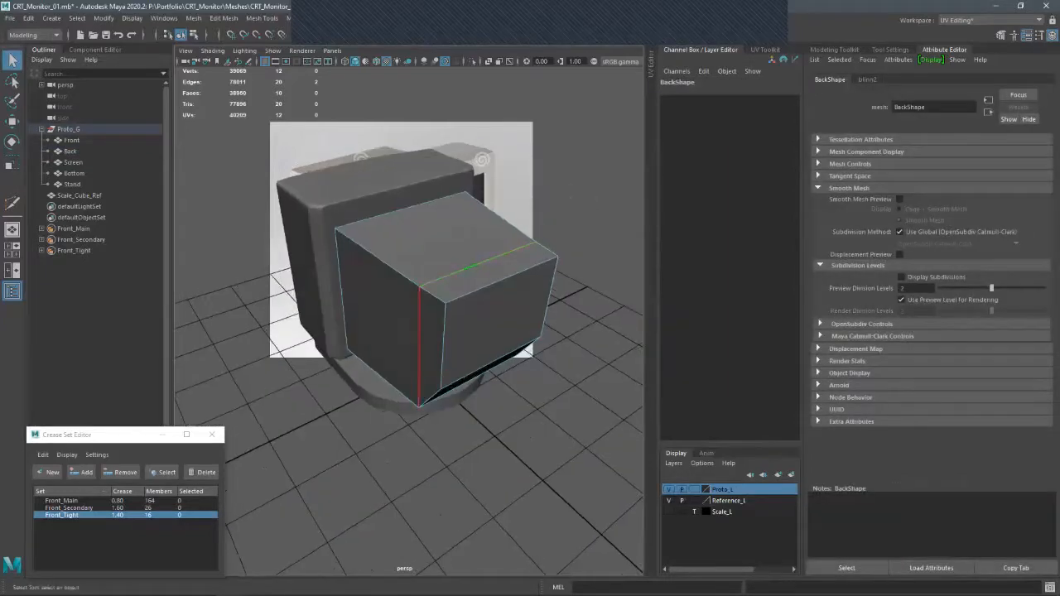
shift+click(419, 345)
alt+drag(419, 345, 307, 330)
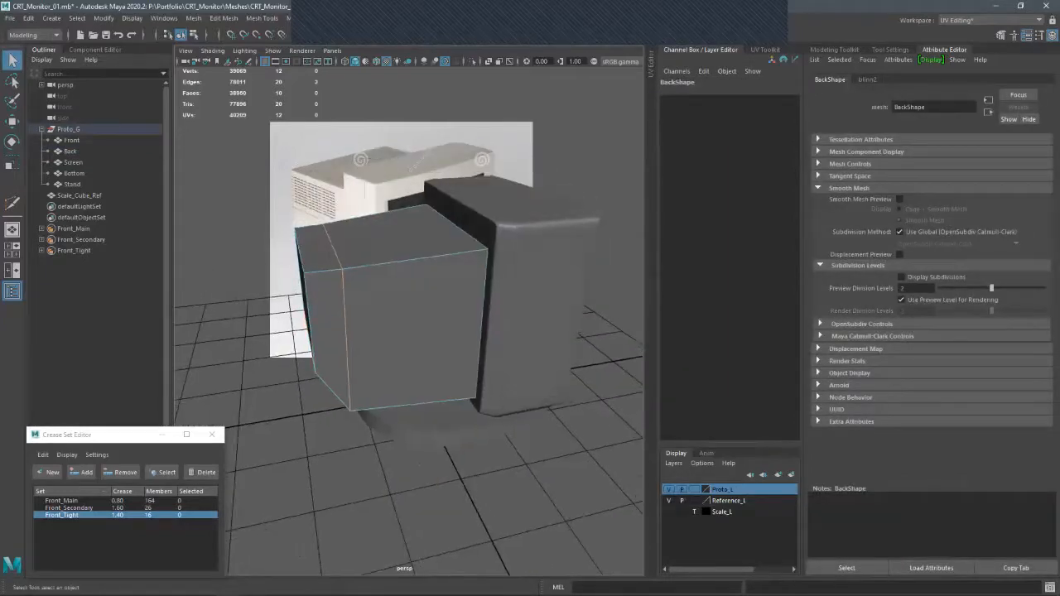
key(ctrl+Delete)
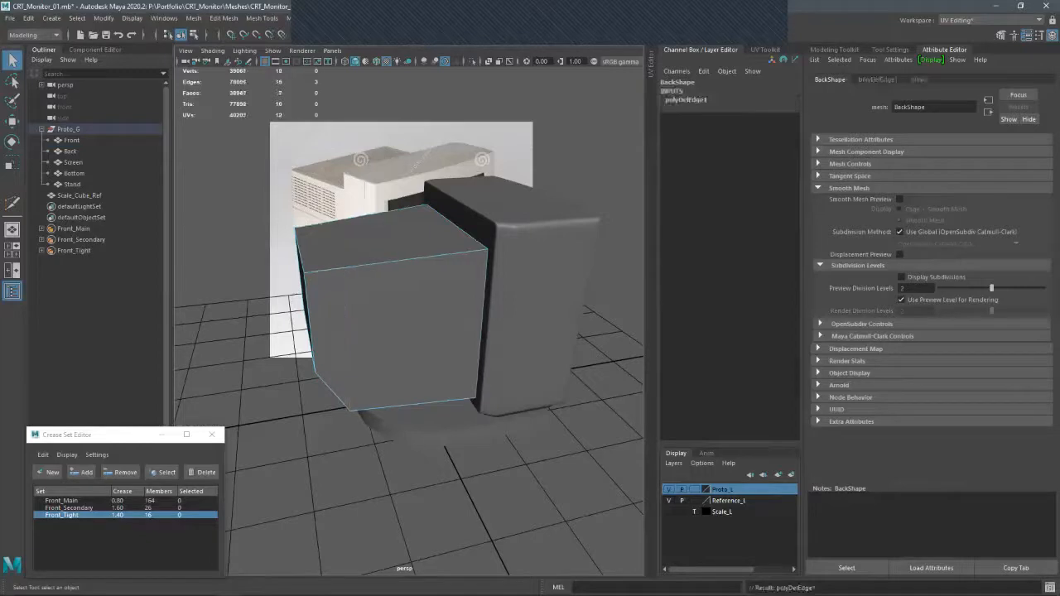
alt+drag(398, 298, 398, 247)
key(ctrl+shift+x)
alt+drag(403, 355, 419, 354)
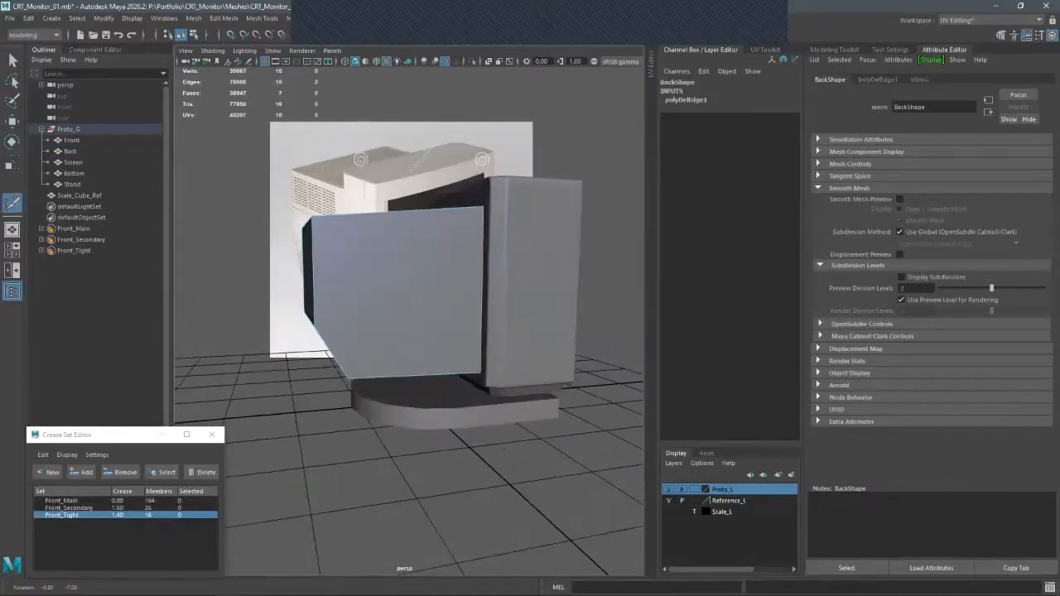
key(q)
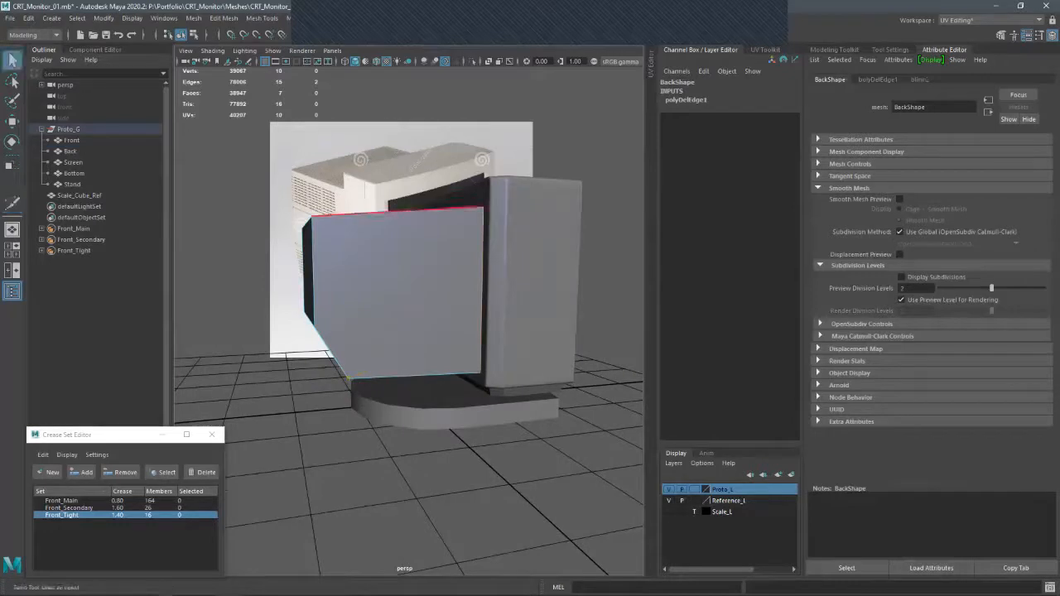
- Return to object mode and isolate the Back mesh in the viewport
key(F8)
key(ctrl+1)
alt+drag(405, 348, 415, 318)
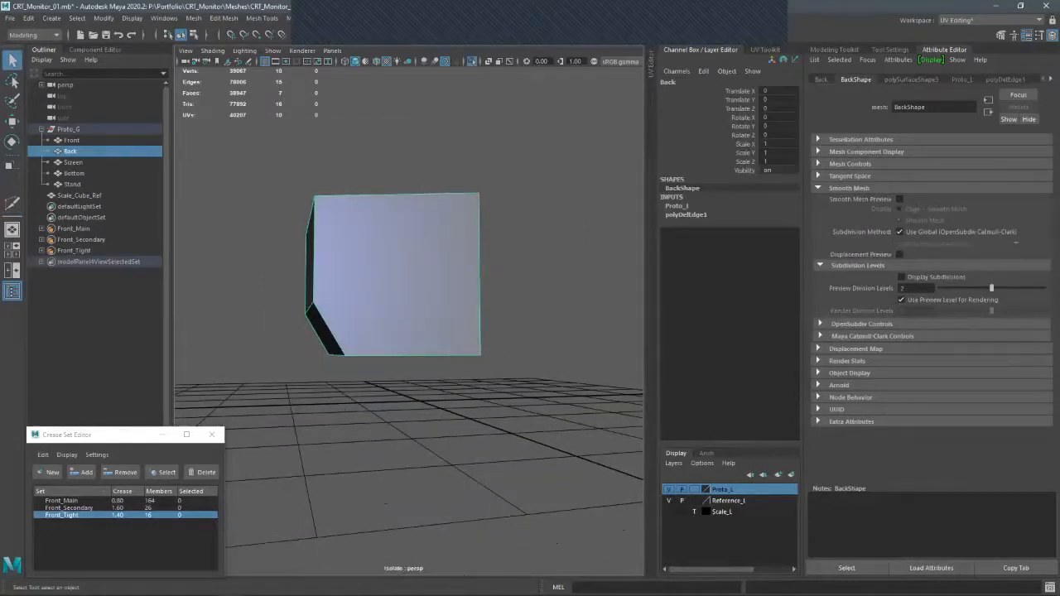
- Cut horizontal edges from the rear bend vertices around the sides and front of the Back mesh, then end isolation
key(ctrl+shift+x)
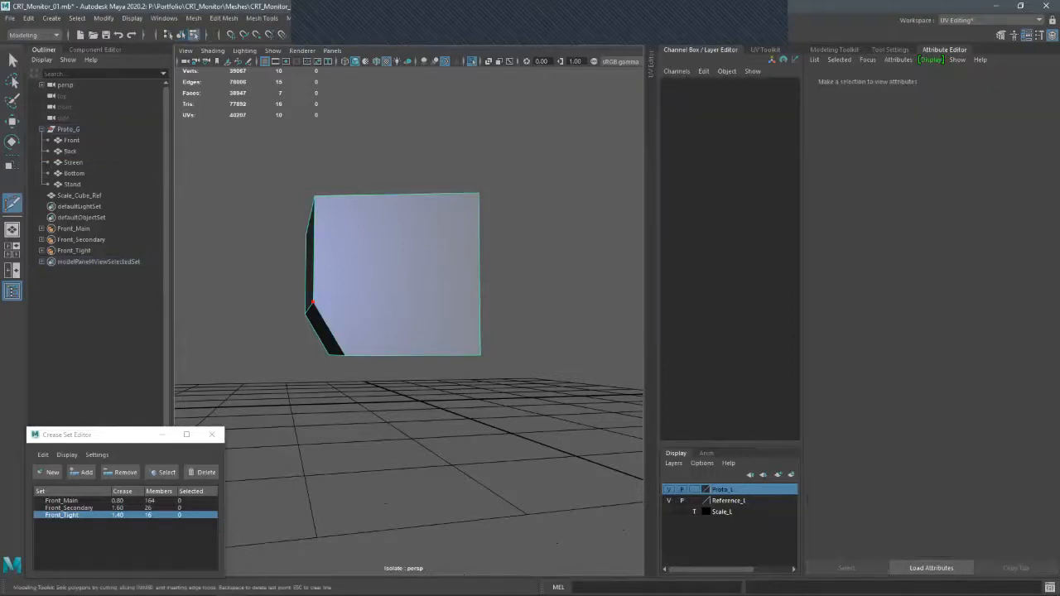
click(313, 303)
alt+drag(488, 289, 393, 267)
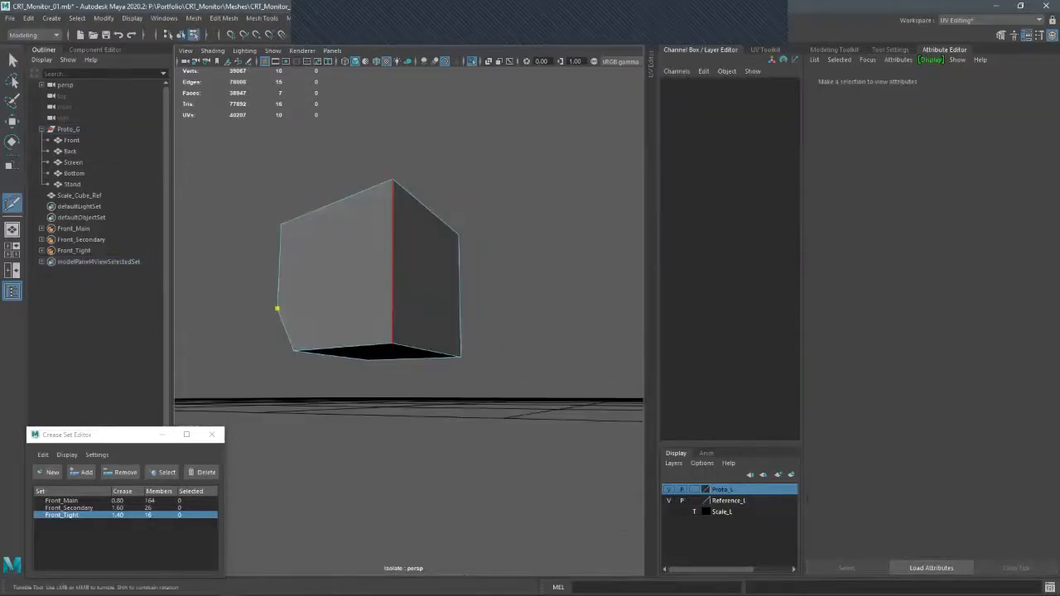
click(392, 290)
alt+drag(356, 290, 453, 310)
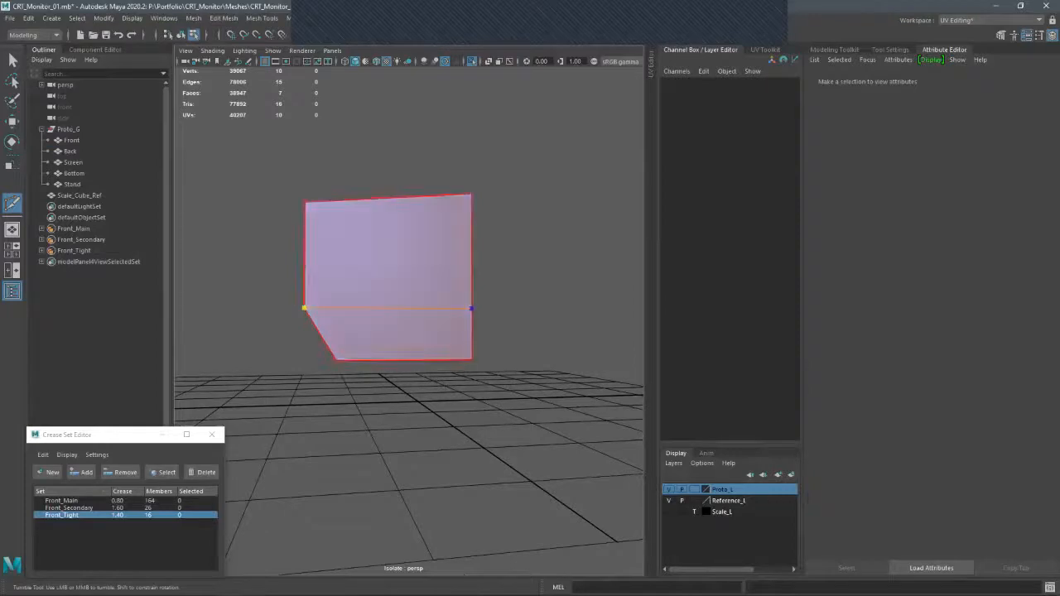
alt+drag(437, 331, 207, 321)
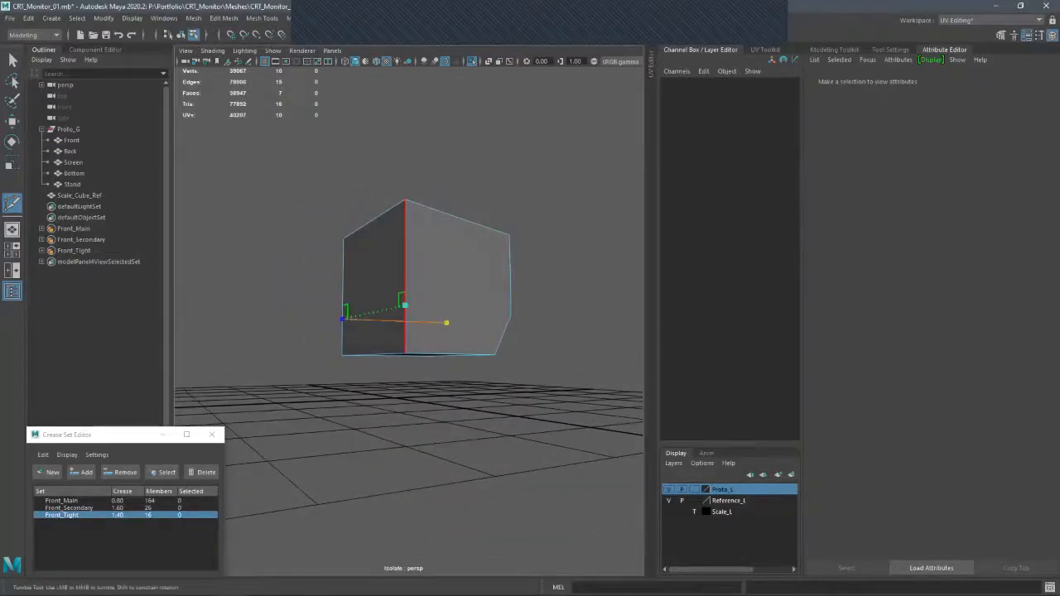
alt+drag(446, 322, 298, 315)
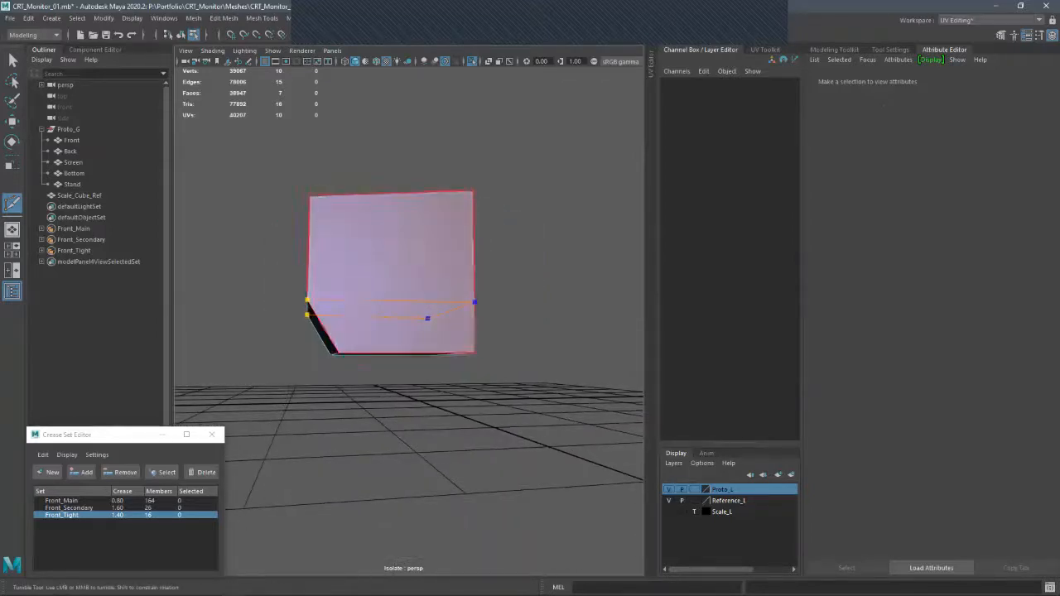
key(Return)
key(q)
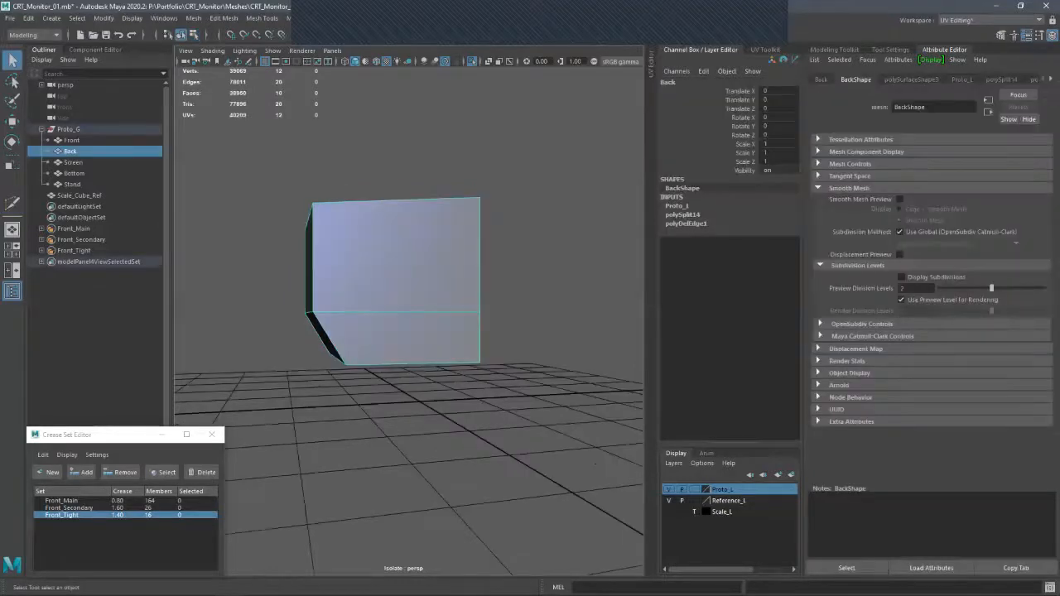
key(ctrl+1)
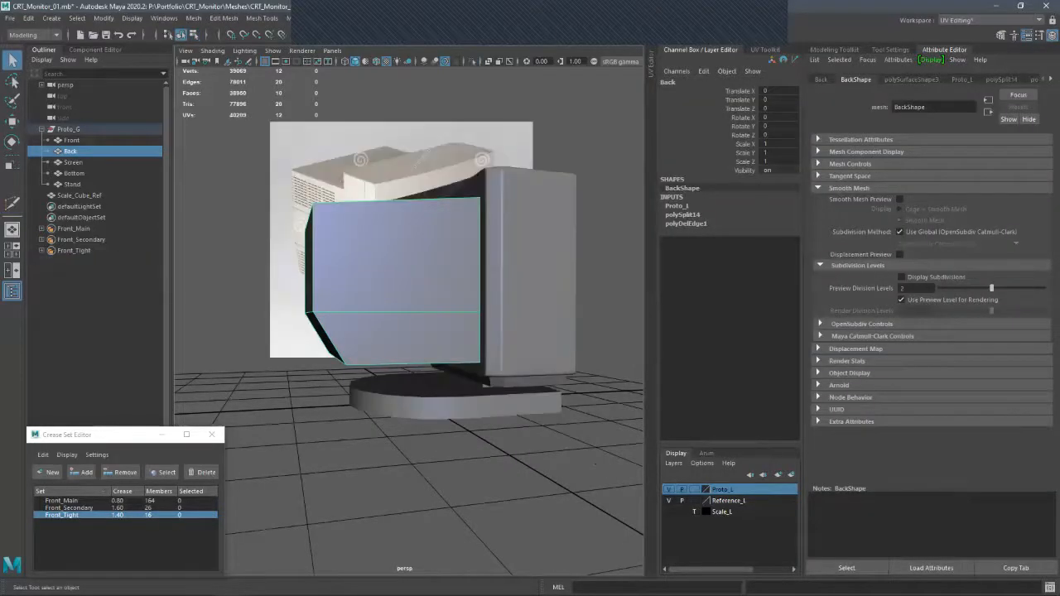
- Isolate the Back mesh and put all its edges in a new crease set named Back_Main
mouse_move(356, 307)
alt+mouse_down()
mouse_move(505, 332)
mouse_move(489, 310)
mouse_move(348, 319)
alt+mouse_up()
key(ctrl+1)
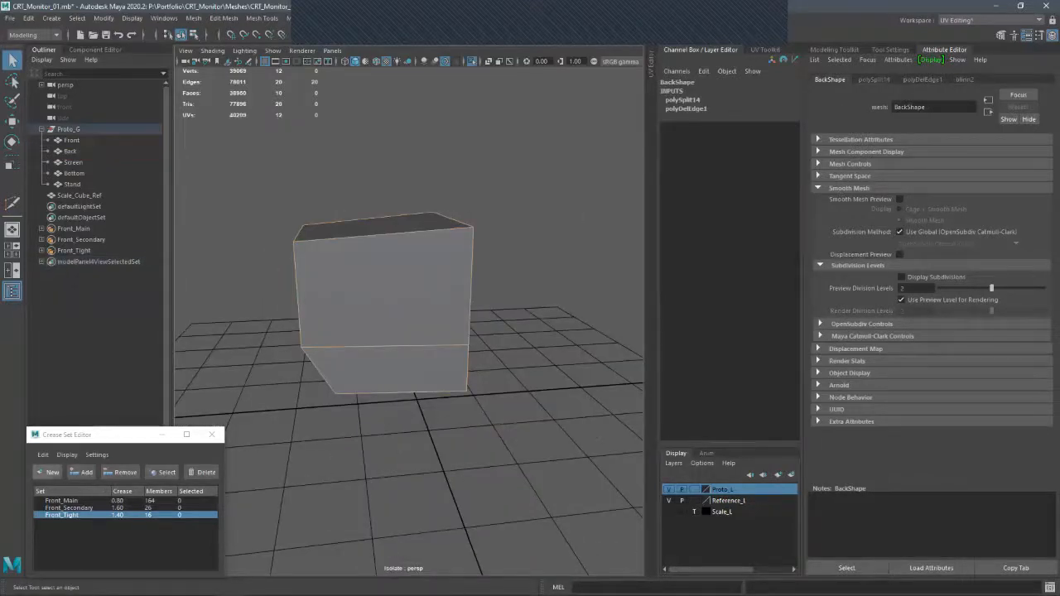
click(48, 473)
double_click(61, 522)
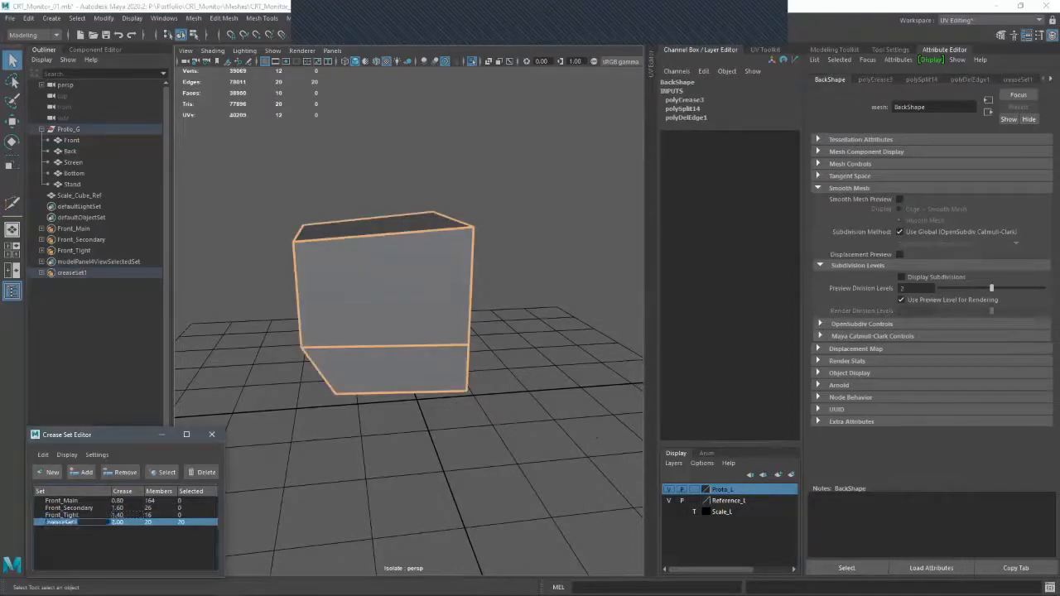
text(Back_Main)
key(Return)
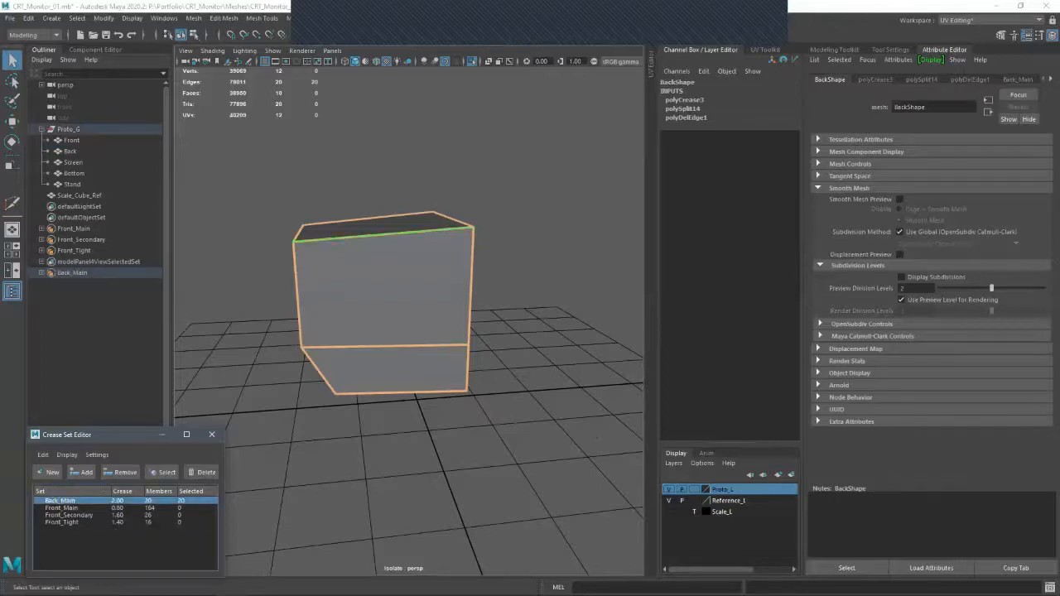
- Display the Back mesh smoothed with 3 preview division levels and view it from the rear corner
click(70, 151)
key(3)
key(Page_Up)
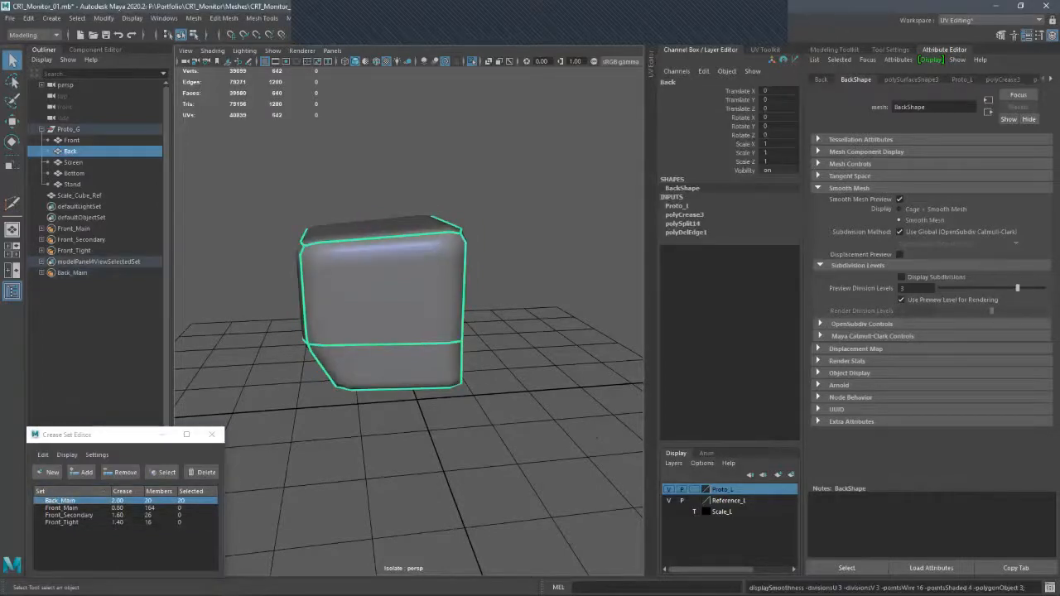
alt+drag(476, 468, 580, 491)
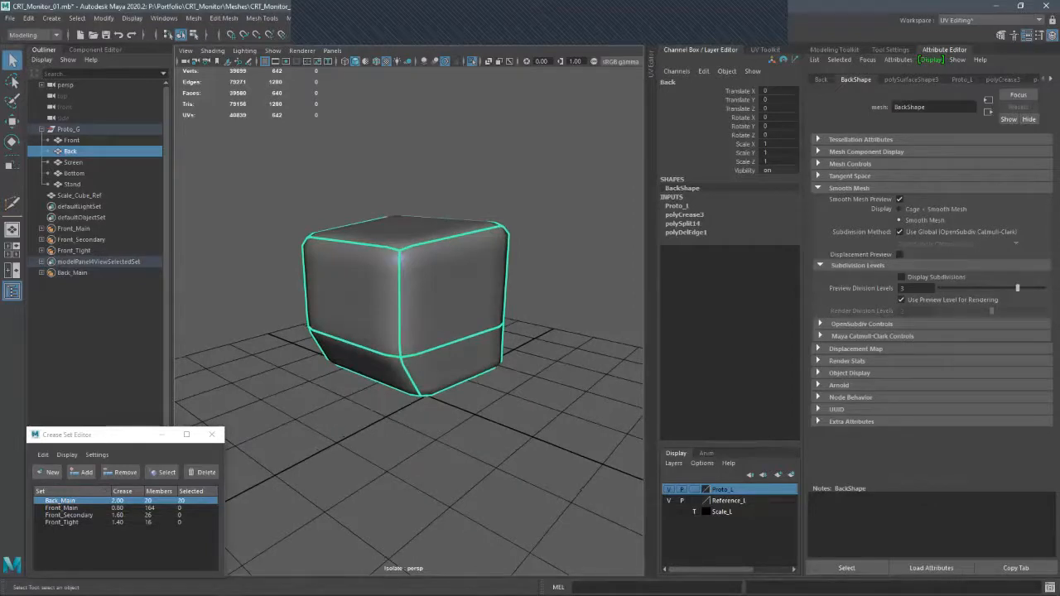
- Set the Back_Main crease set's value to 1.6 and inspect the rounding at the Back mesh's corner
double_click(123, 501)
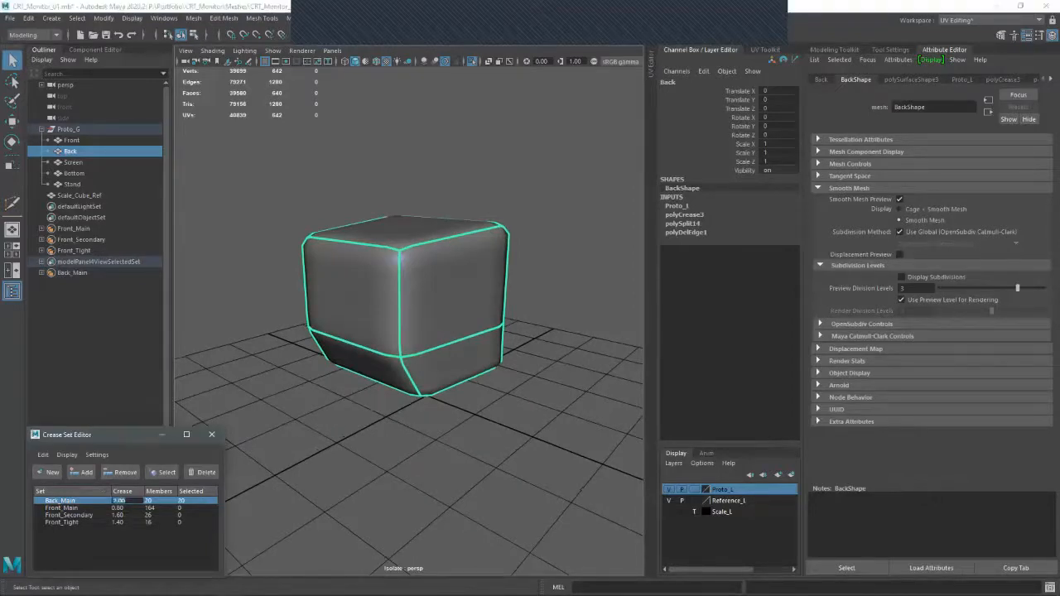
text(1.6)
key(Return)
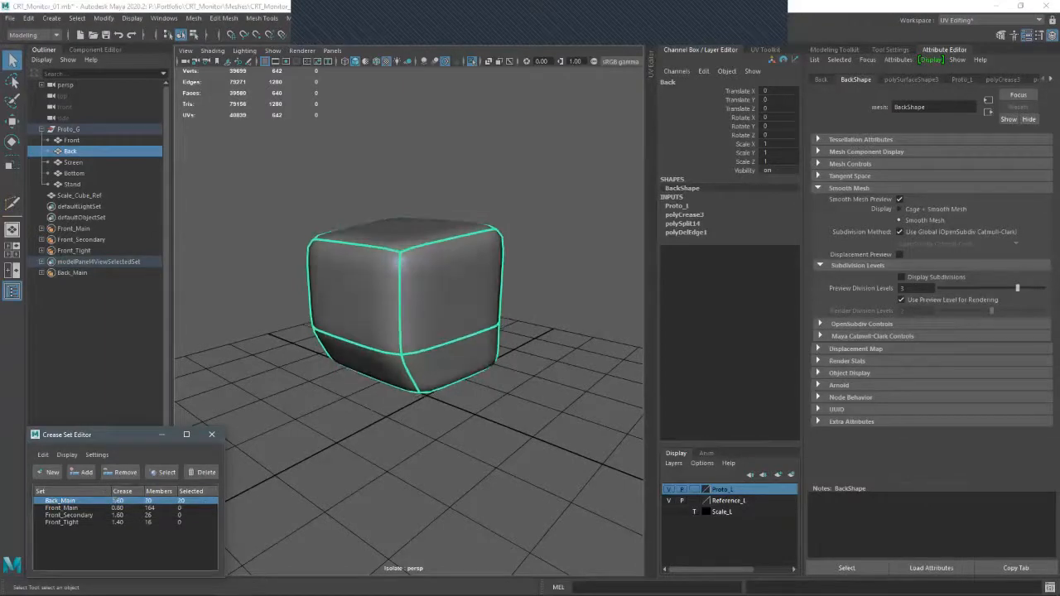
alt+drag(464, 315, 414, 340)
alt+right_drag(464, 199, 528, 165)
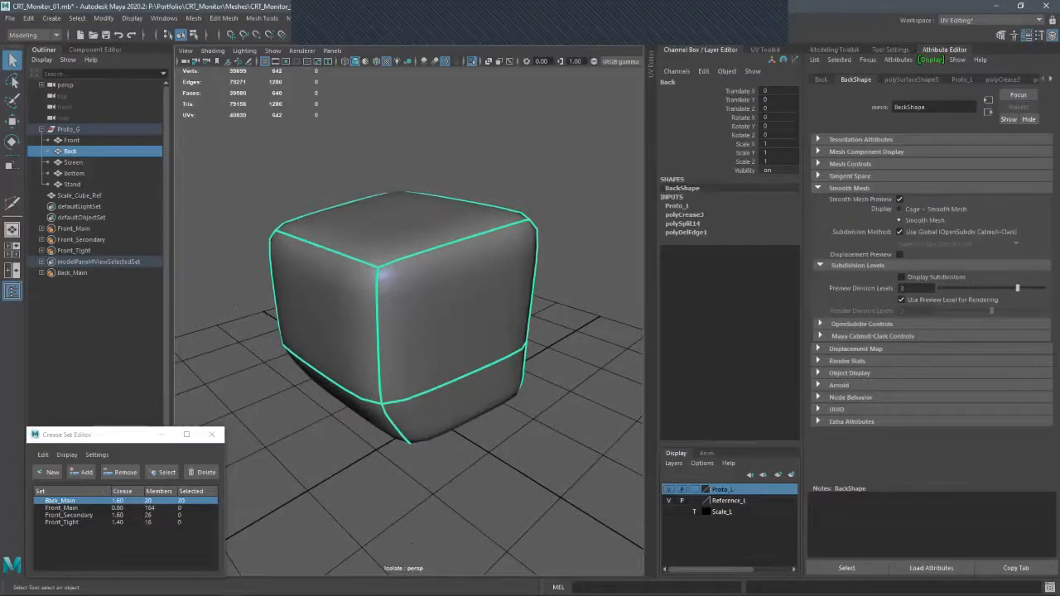
- Compare the crease values of the Back_Main and Front_Secondary sets
click(69, 515)
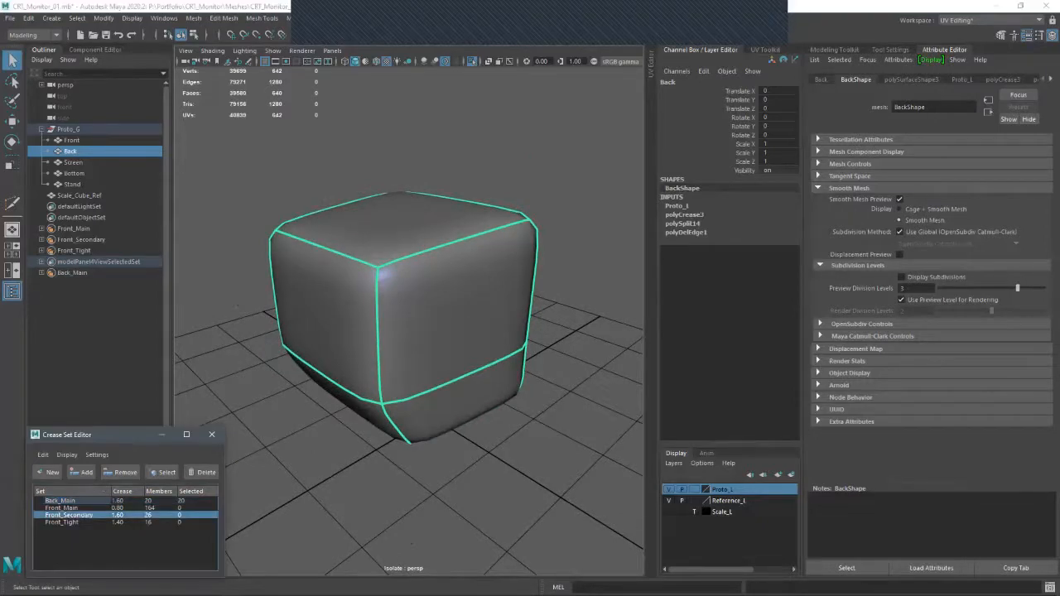
click(60, 500)
click(68, 515)
click(60, 500)
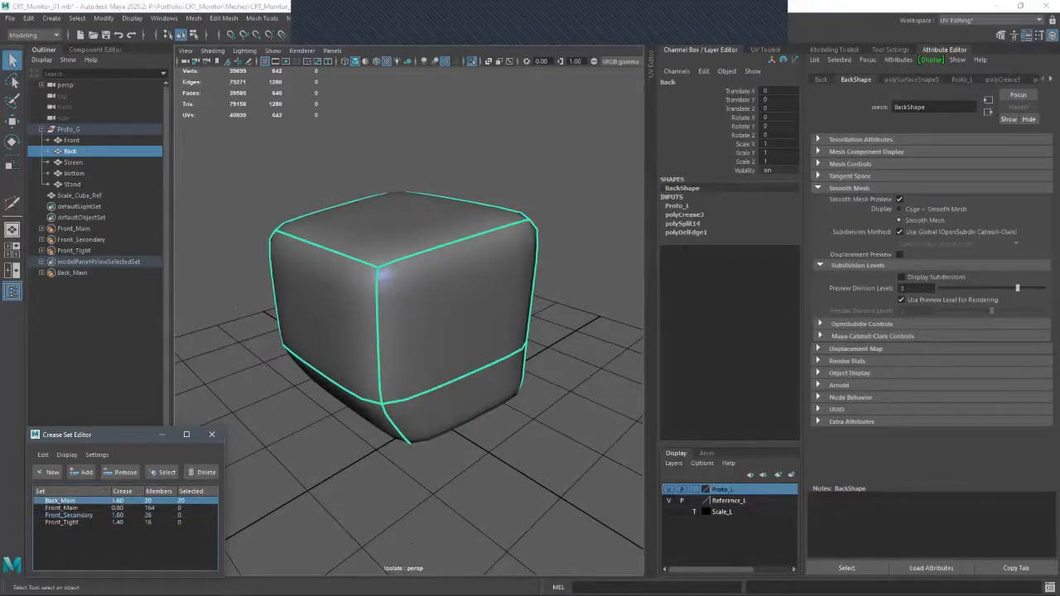
click(69, 515)
click(59, 500)
click(69, 515)
- End the isolation and compare the whole monitor from the front with the reference image
key(ctrl+1)
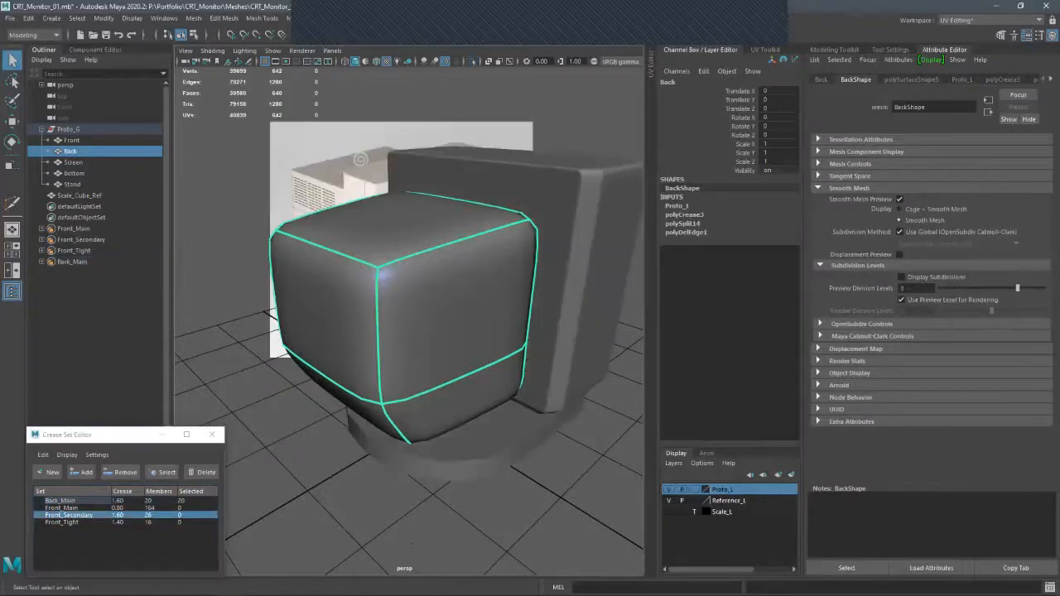
alt+drag(412, 544, 356, 484)
scroll(354, 489, down, 3)
scroll(372, 489, down, 3)
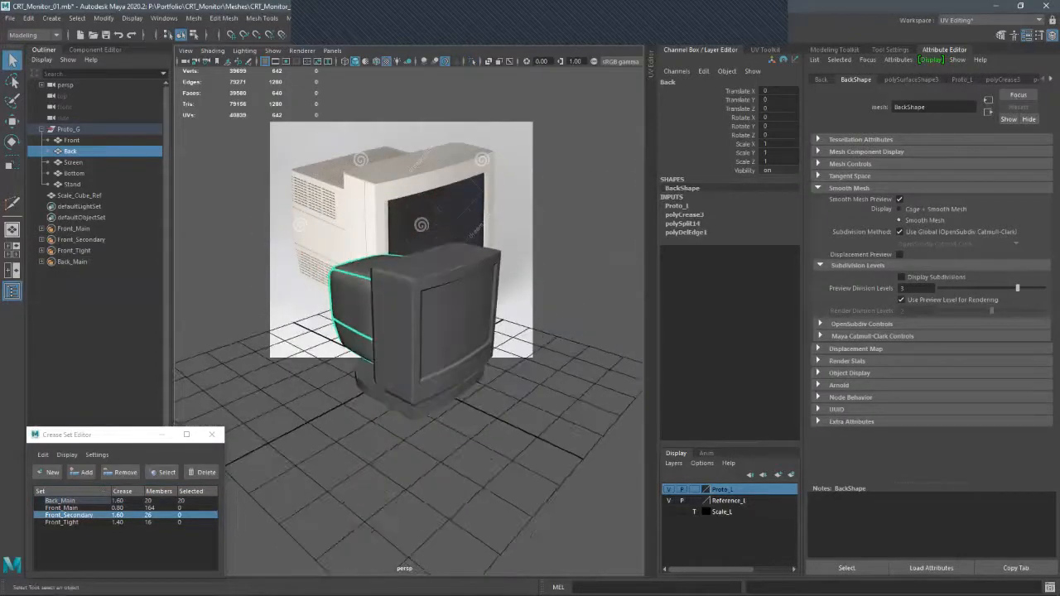
click(394, 331)
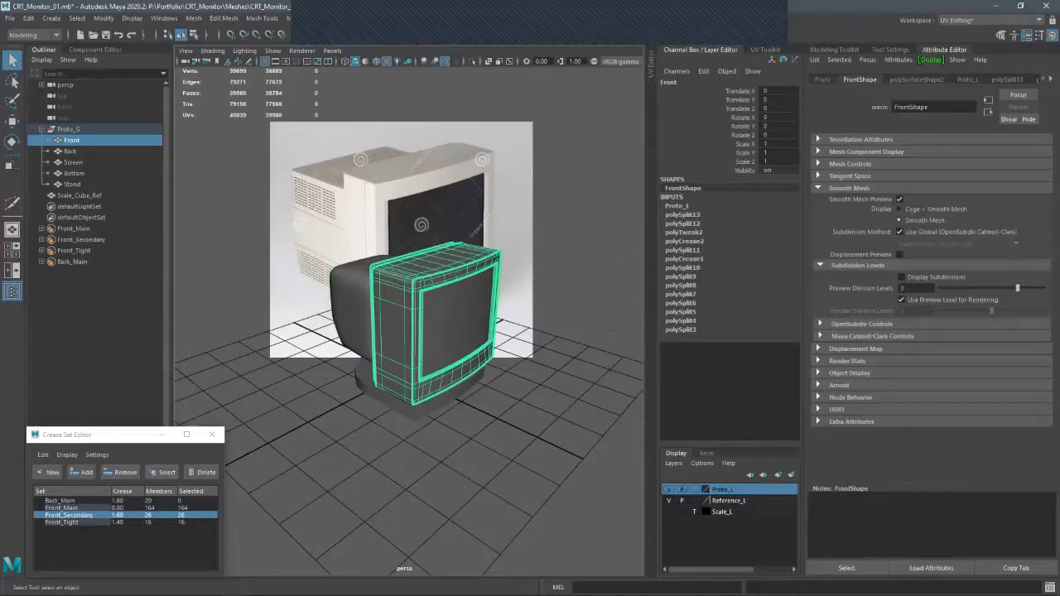
click(439, 199)
alt+drag(439, 199, 439, 213)
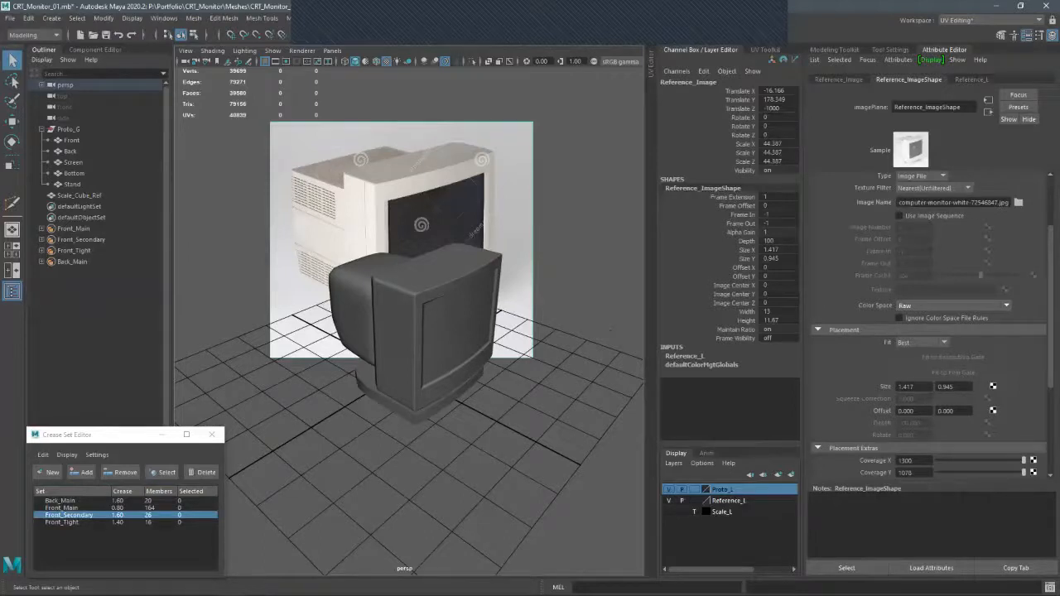
alt+drag(610, 330, 585, 327)
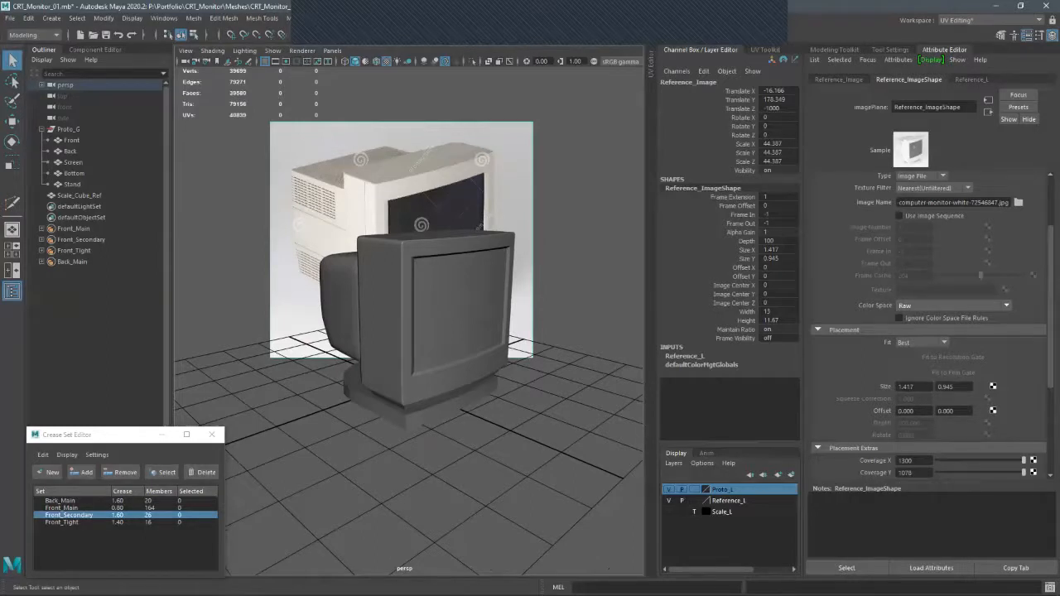
- Set the Front_Main crease set's value to 0.7
double_click(118, 508)
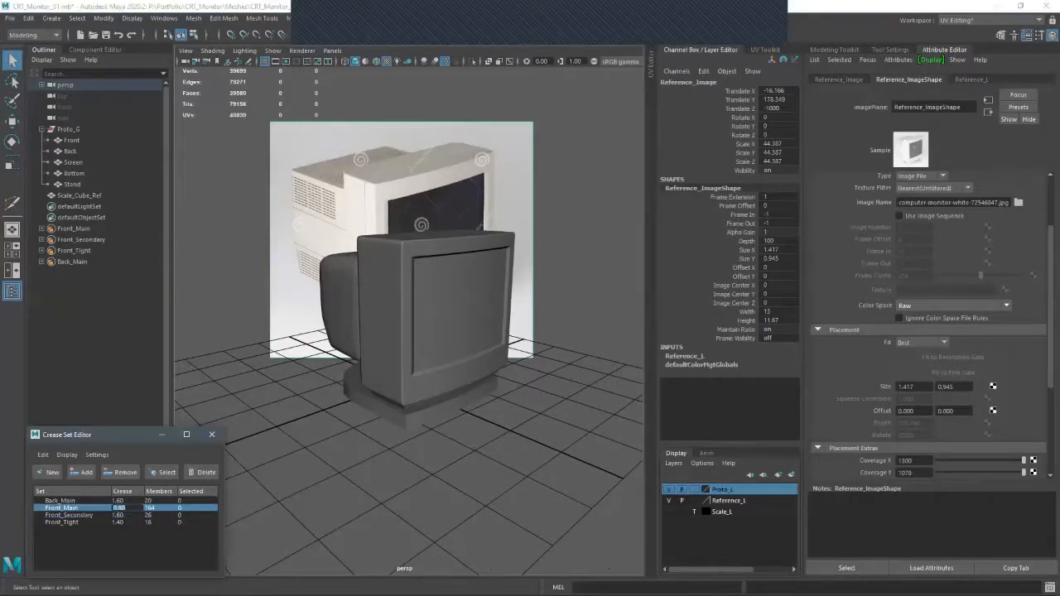
text(0.7)
key(Return)
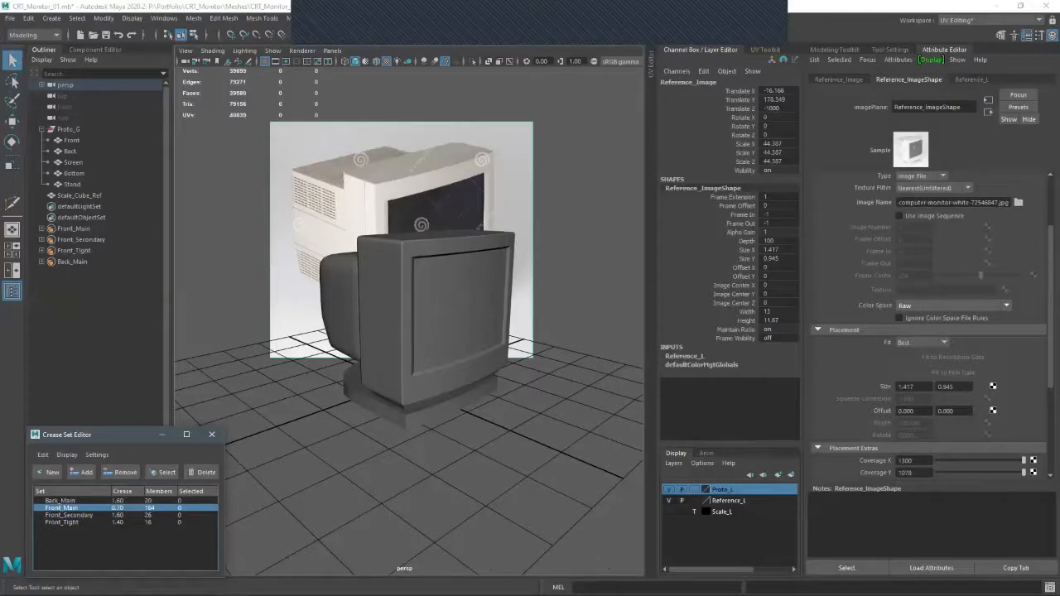
- Select the Back mesh, turn off its smooth preview and isolate it in the viewport
alt+drag(348, 348, 464, 348)
click(397, 324)
alt+drag(398, 323, 448, 310)
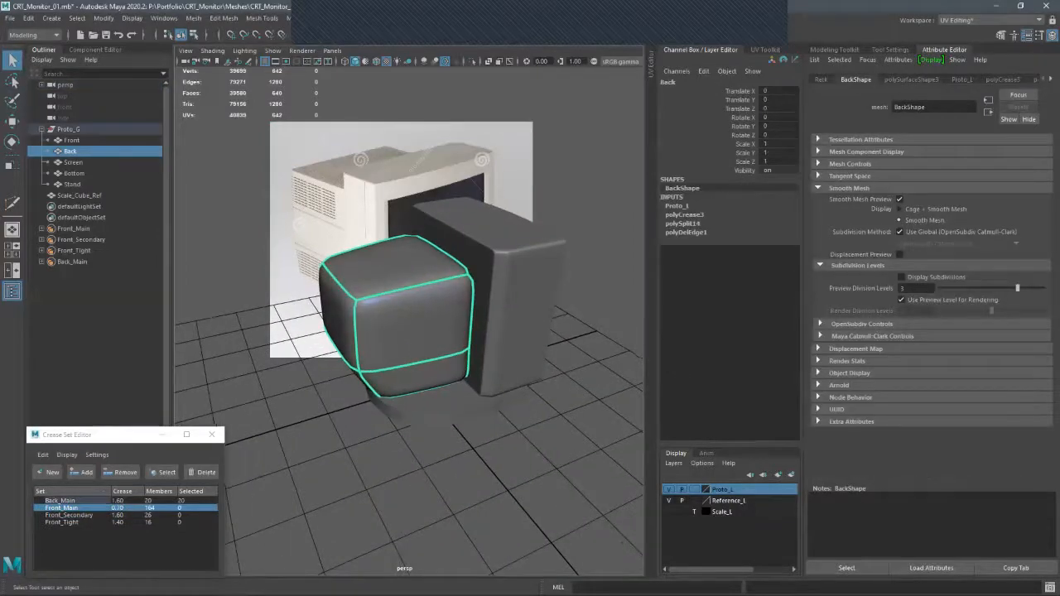
key(1)
key(ctrl+1)
alt+drag(398, 339, 365, 319)
- Insert Multi-Cut support loops around the Back mesh near its rear end, near its front end and just below its top edges
key(ctrl+shift+x)
alt+right_drag(365, 319, 440, 440)
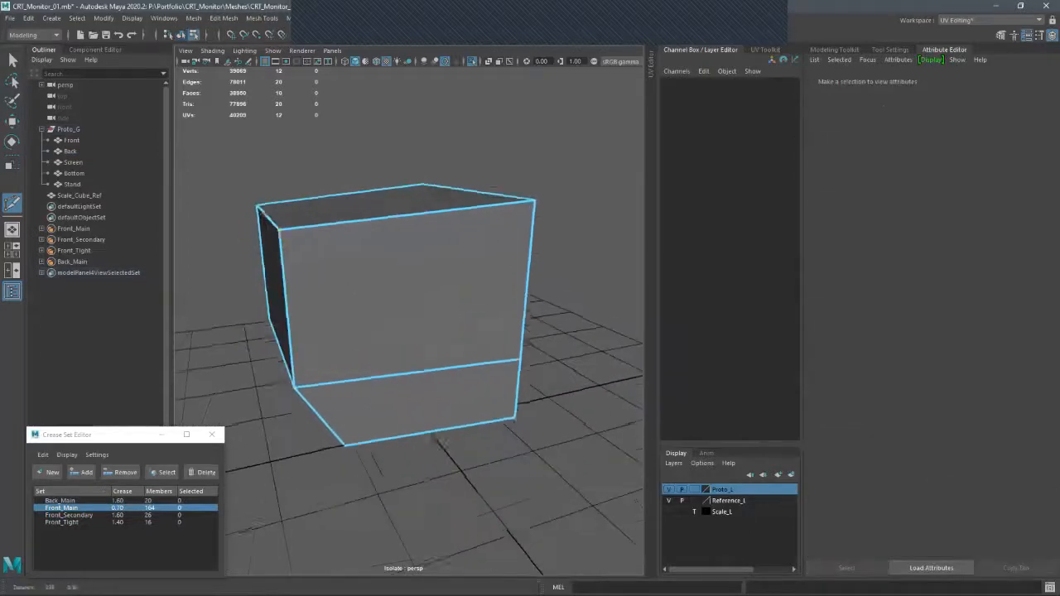
alt+drag(439, 440, 437, 431)
ctrl+click(291, 223)
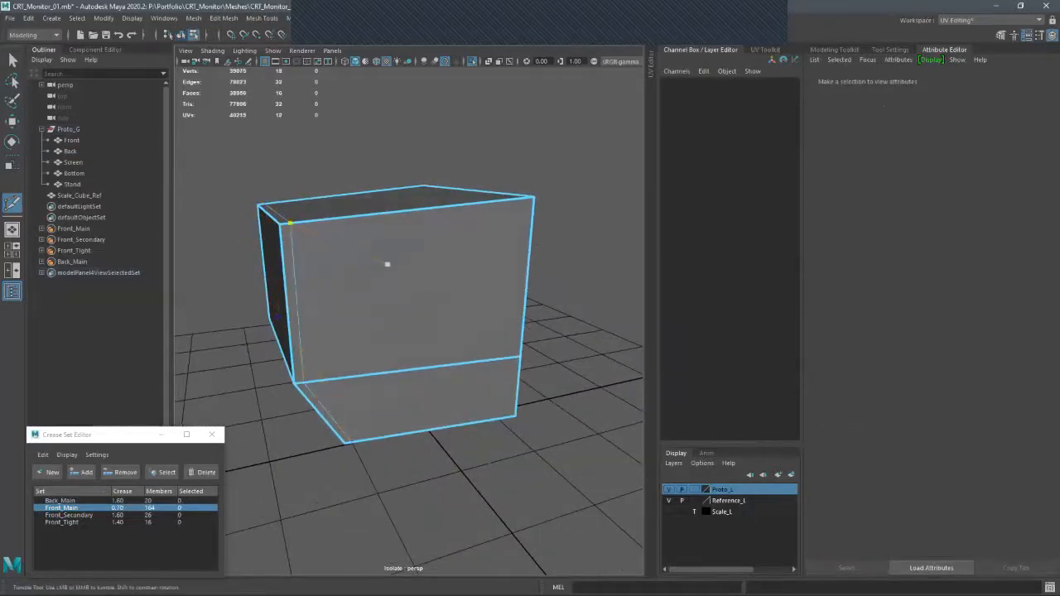
alt+drag(386, 265, 332, 273)
ctrl+click(467, 225)
alt+drag(466, 232, 564, 234)
ctrl+click(432, 245)
alt+drag(431, 244, 401, 159)
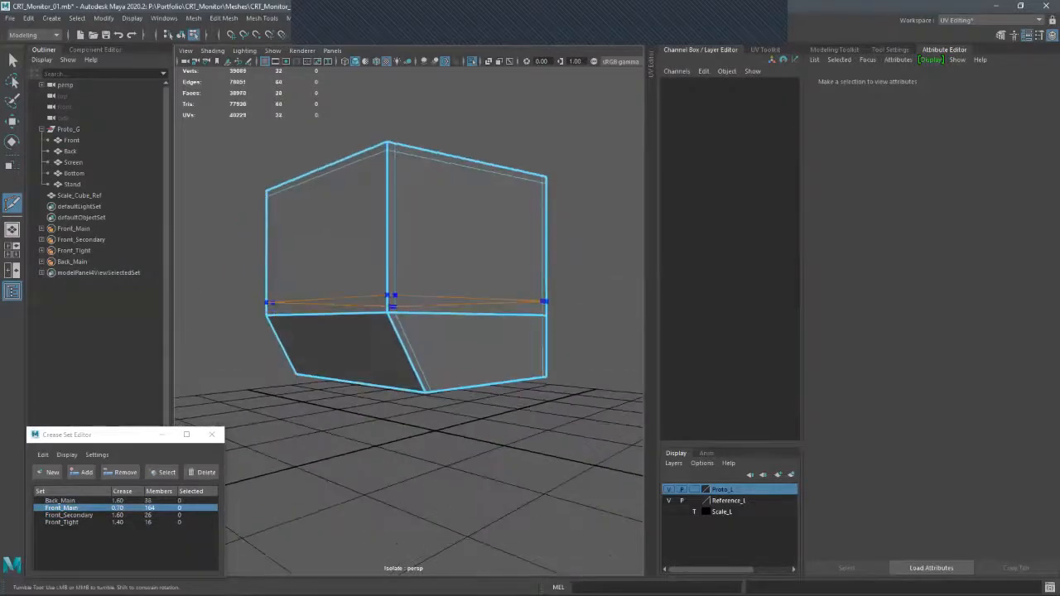
- Insert support loops just above and below the Back mesh's horizontal bend line and just above its bottom edges
ctrl+click(387, 303)
ctrl+click(396, 325)
alt+drag(431, 357, 398, 315)
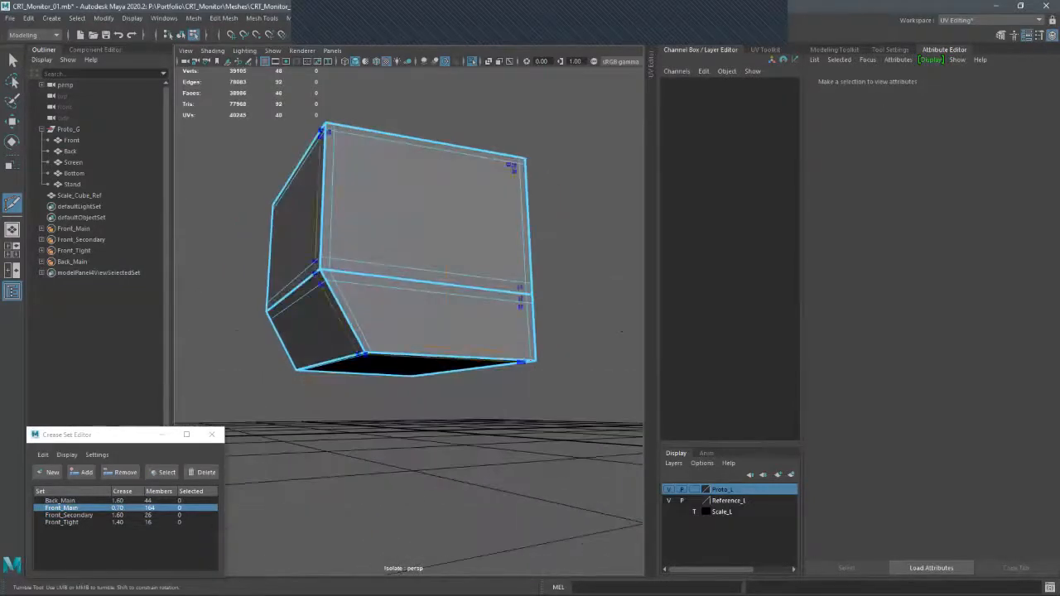
ctrl+click(365, 349)
alt+drag(365, 352, 427, 522)
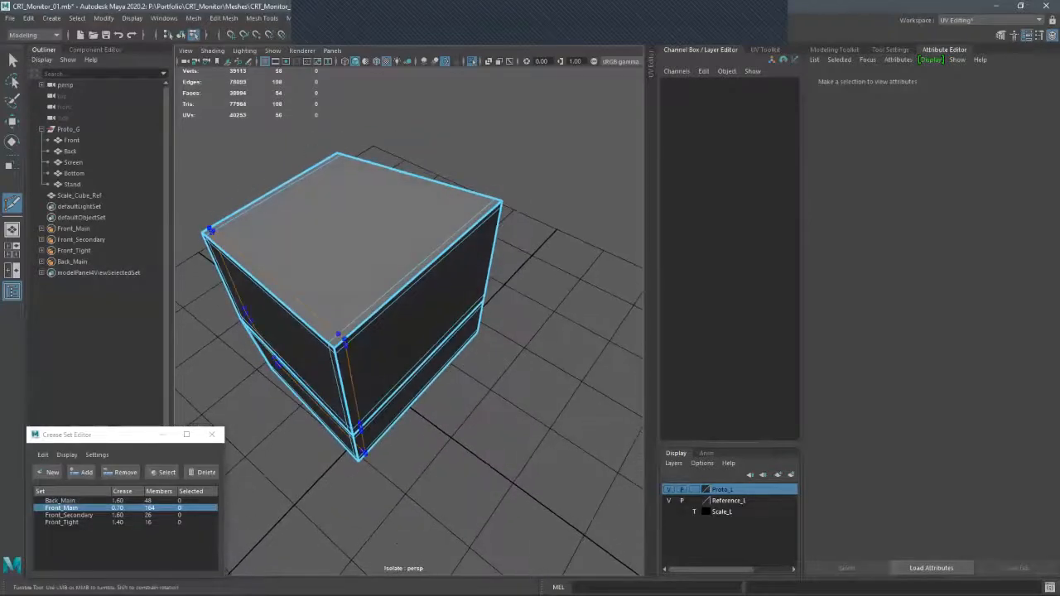
- Insert support loops over the Back mesh's top and rear close to both side edges, then return to object mode
ctrl+click(339, 340)
alt+drag(364, 348, 249, 348)
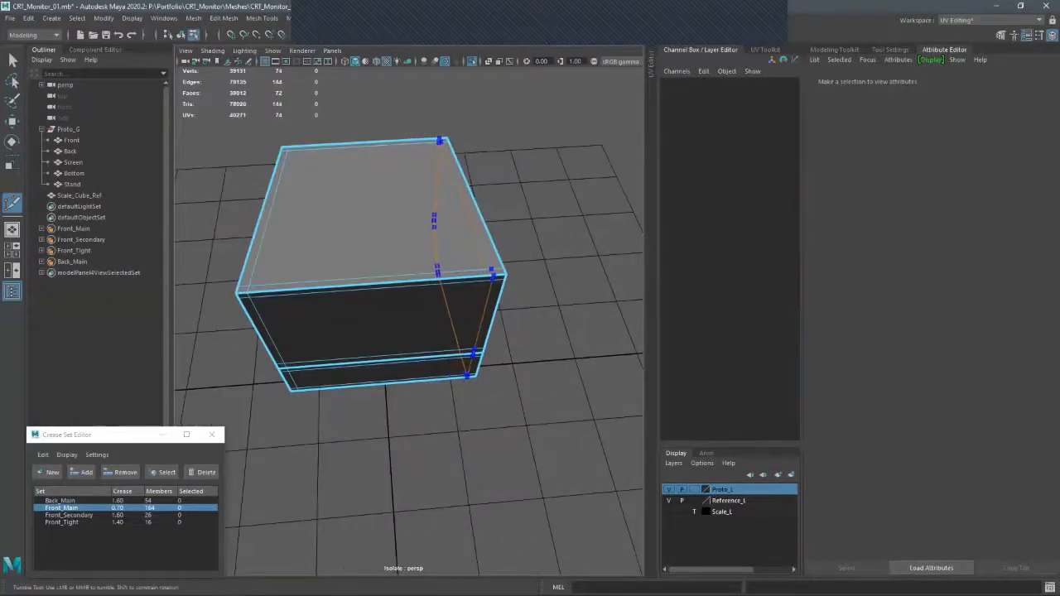
ctrl+click(476, 355)
alt+drag(475, 354, 562, 363)
key(q)
right_drag(422, 214, 470, 173)
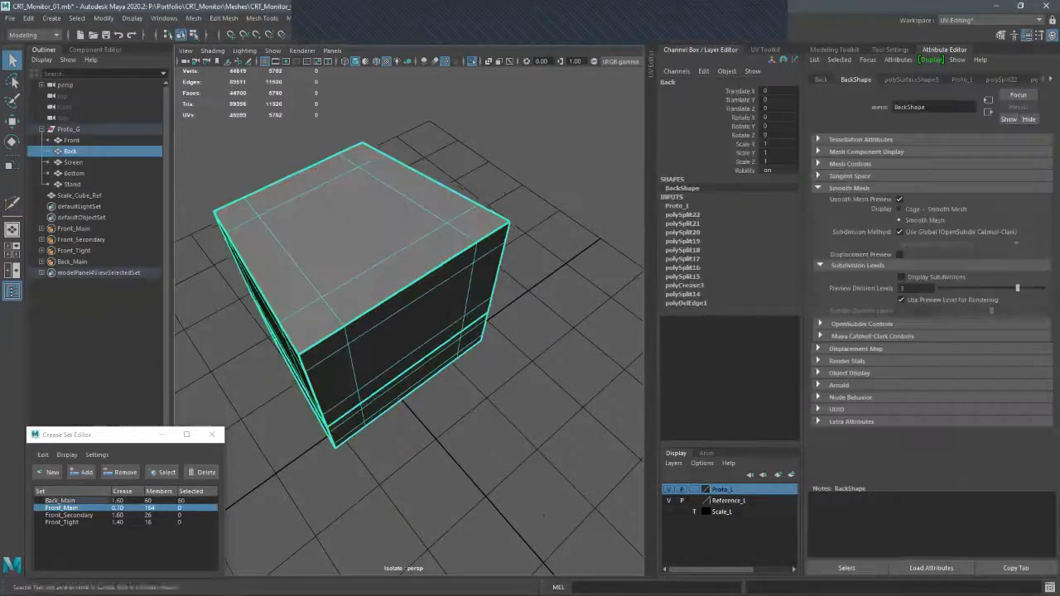
- Display the Back mesh smoothed, end the isolation and examine its edges beside the Front mesh
key(3)
click(547, 273)
alt+drag(546, 273, 530, 290)
scroll(546, 319, down, 3)
alt+drag(530, 331, 547, 356)
key(ctrl+1)
scroll(564, 340, up, 3)
scroll(564, 340, down, 6)
scroll(522, 357, up, 5)
- Set the Back_Main crease set's value to 1.2 and deselect the Back mesh
click(397, 332)
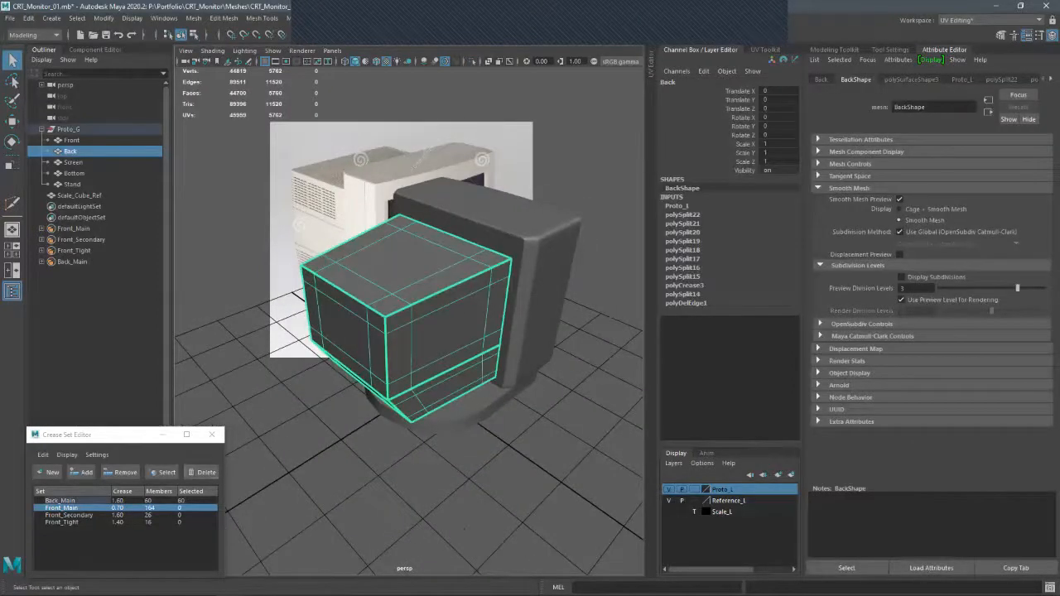
double_click(117, 501)
text(1.2)
key(Return)
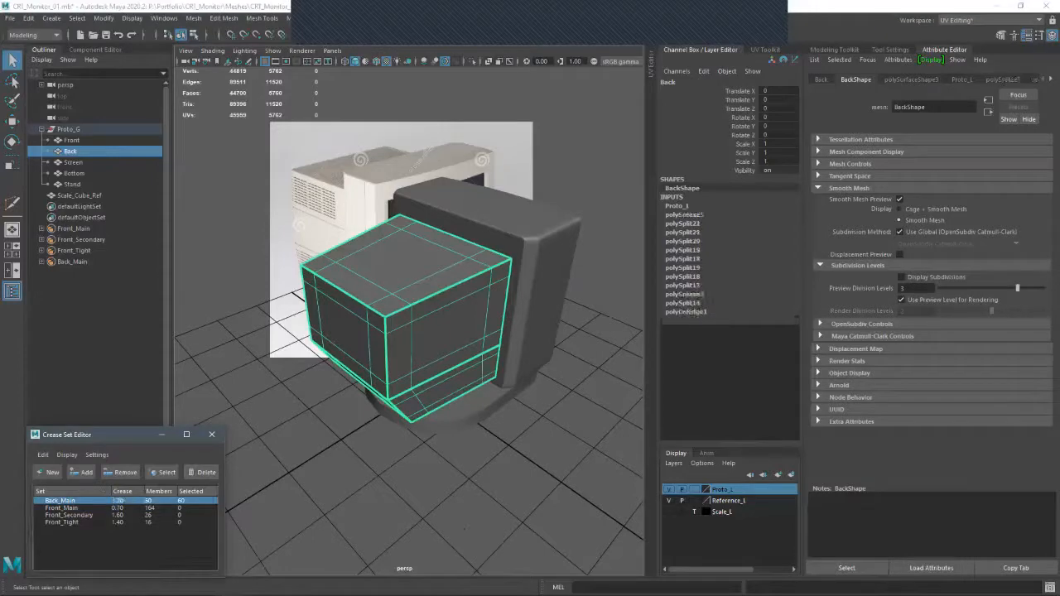
click(465, 528)
- Examine the smoothed Back mesh's edge sharpness from above, from low angles and from directly behind
scroll(465, 528, down, 3)
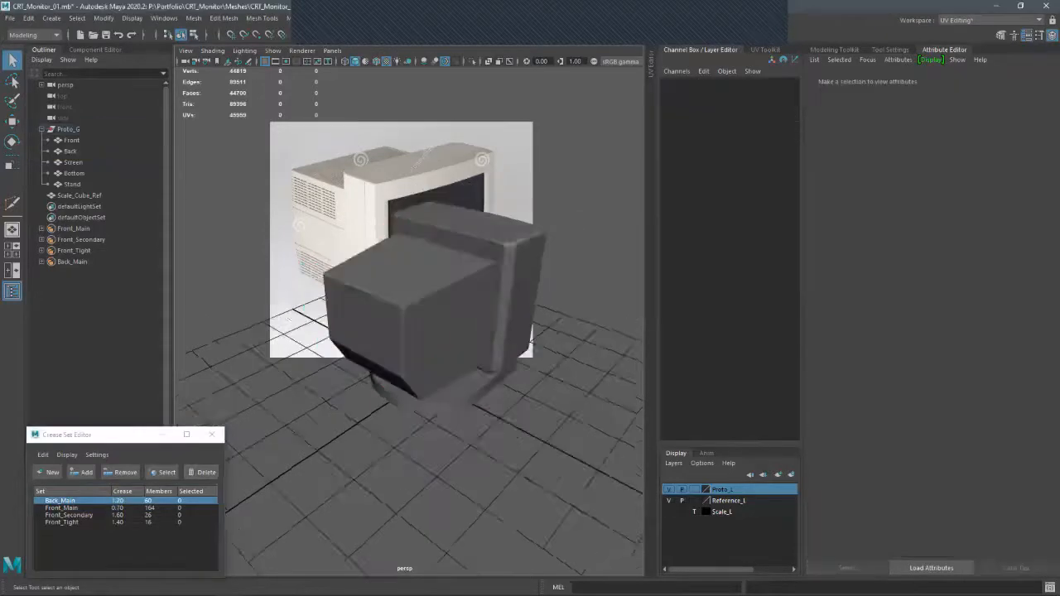
alt+drag(536, 547, 518, 528)
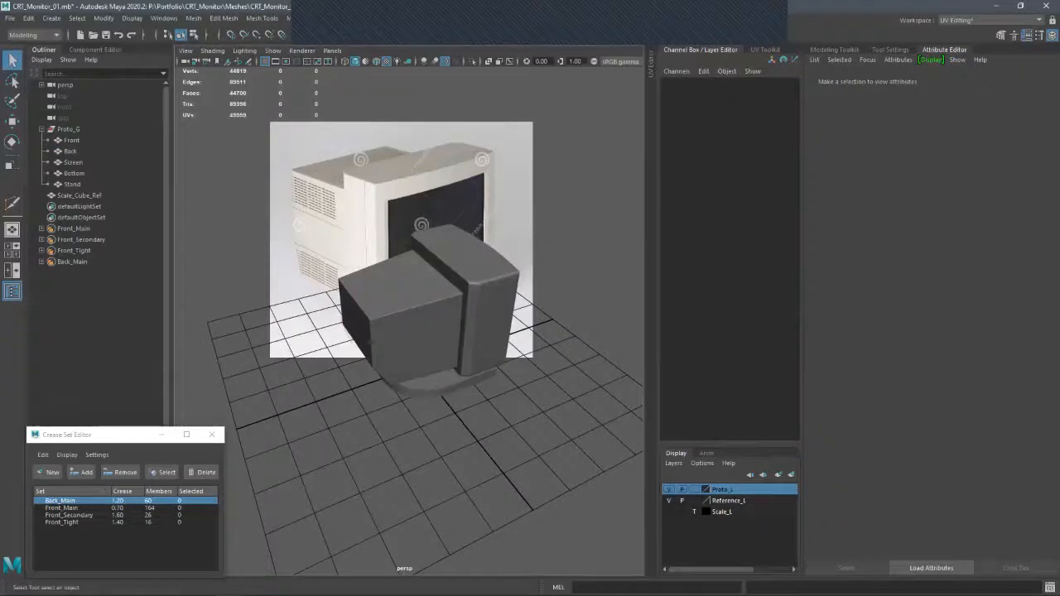
alt+drag(371, 342, 354, 300)
alt+right_drag(354, 300, 373, 368)
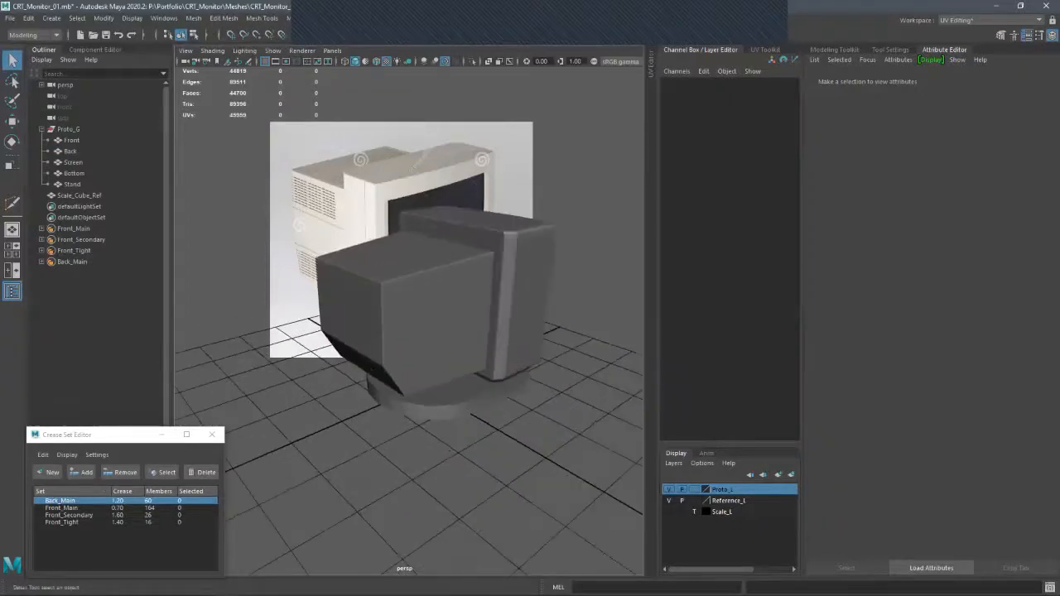
alt+drag(373, 368, 366, 325)
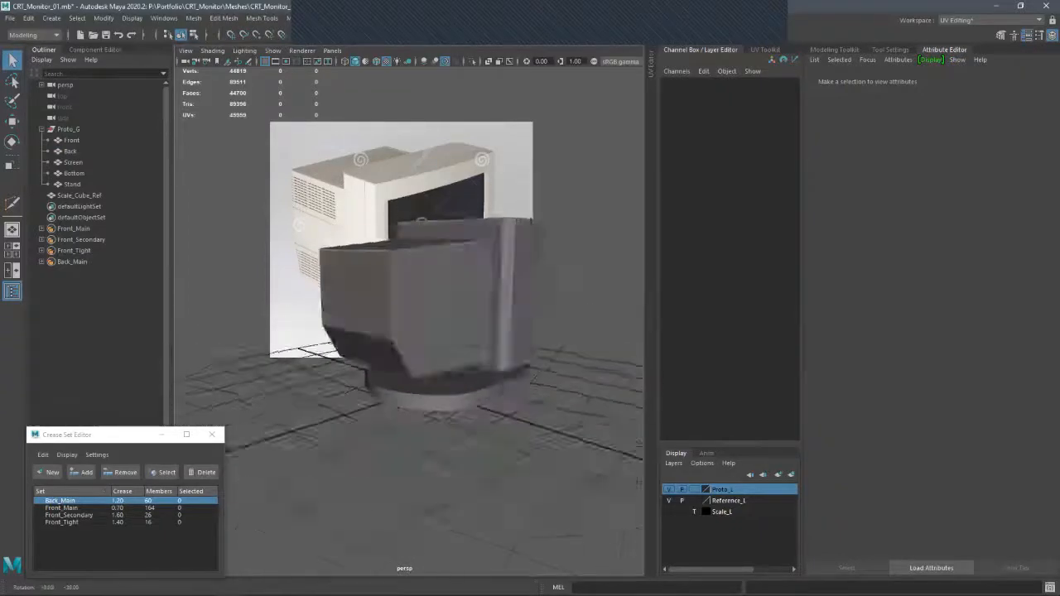
alt+drag(570, 517, 401, 561)
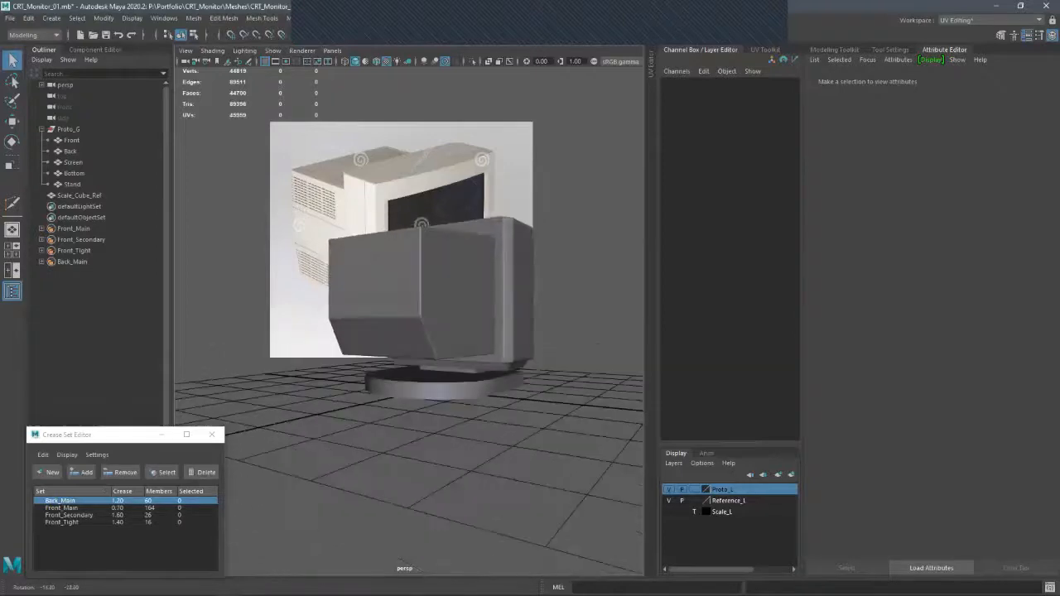
alt+drag(597, 344, 550, 386)
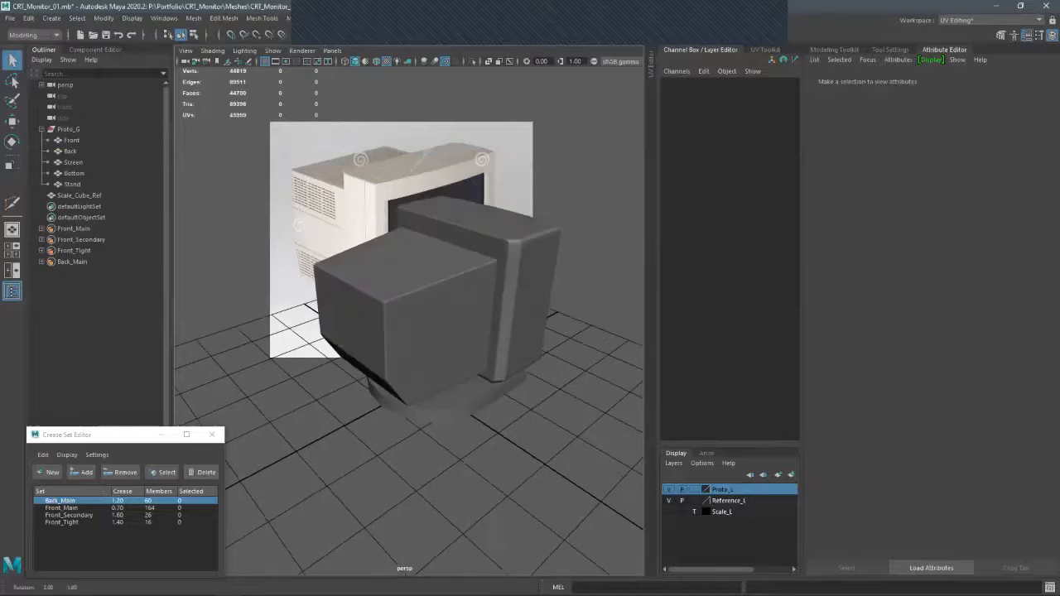
alt+drag(550, 386, 591, 323)
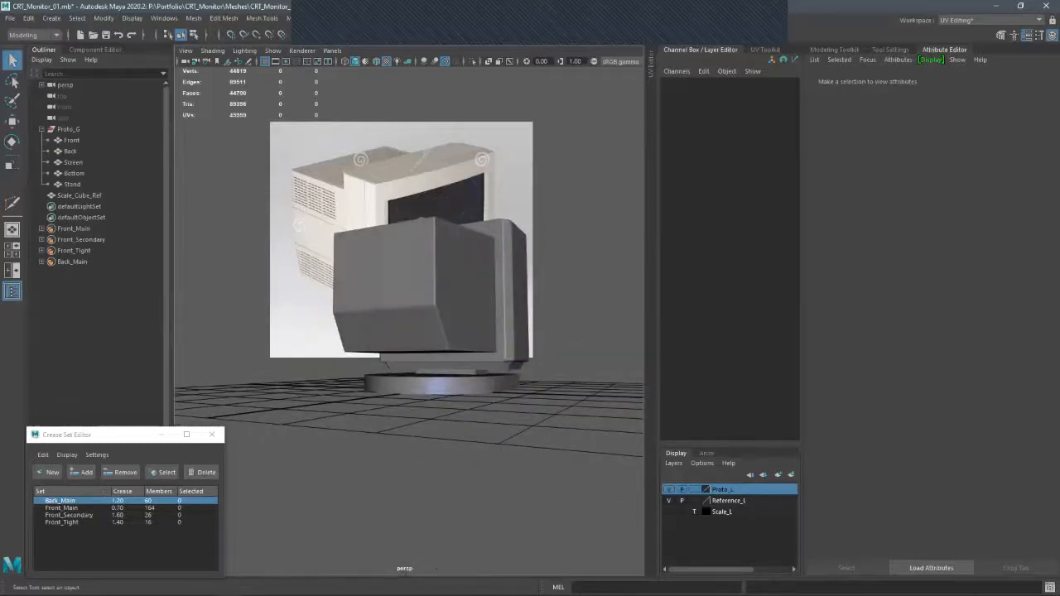
alt+drag(497, 323, 539, 306)
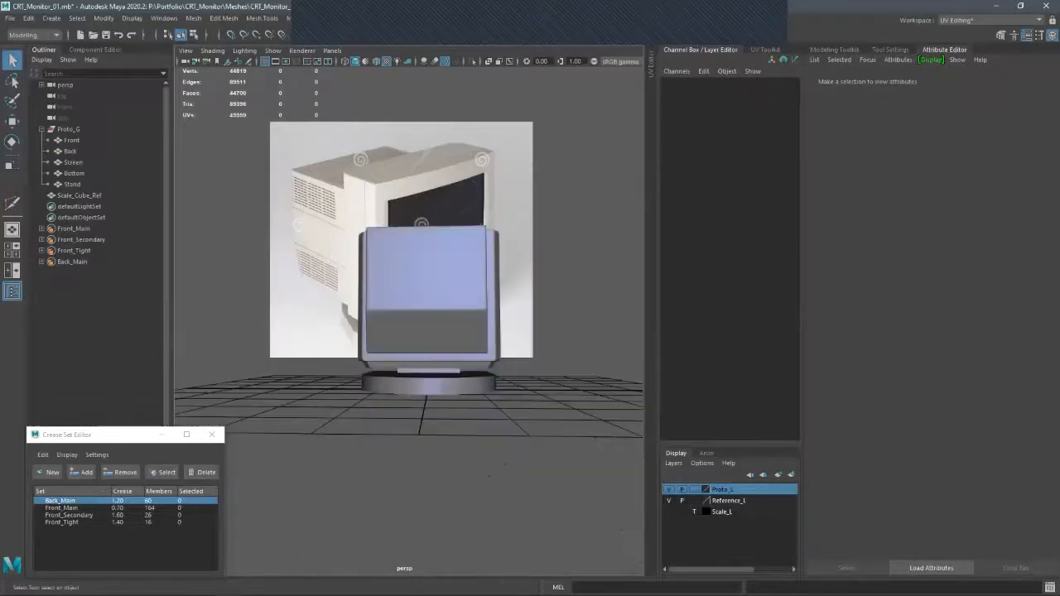
- Display the Back mesh unsmoothed and move the support loops above and below its lower bend closer to the bend edge
click(427, 282)
alt+drag(489, 476, 547, 497)
key(1)
alt+drag(406, 331, 464, 326)
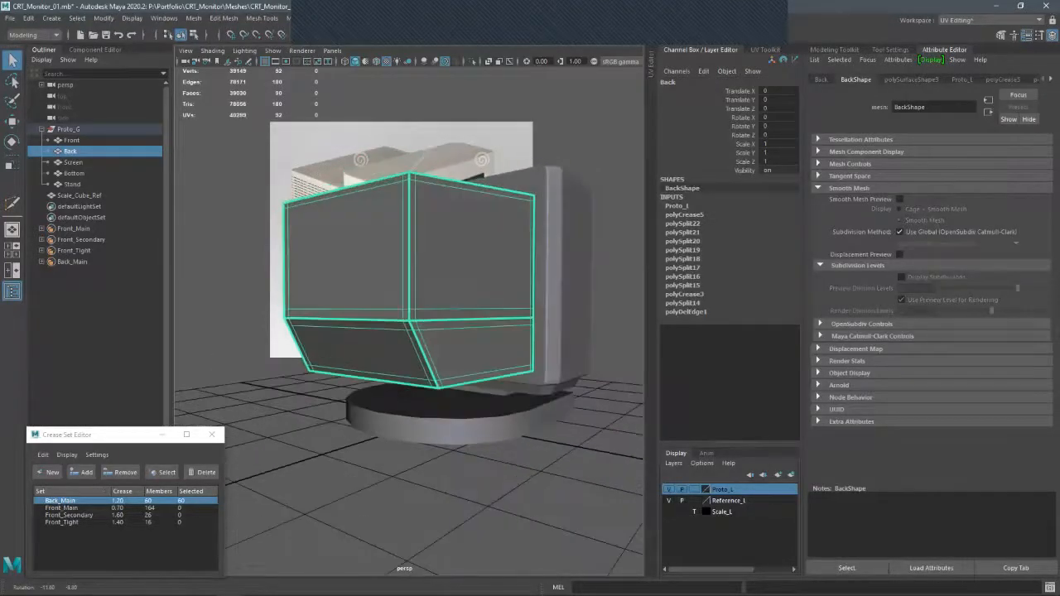
scroll(463, 326, up, 3)
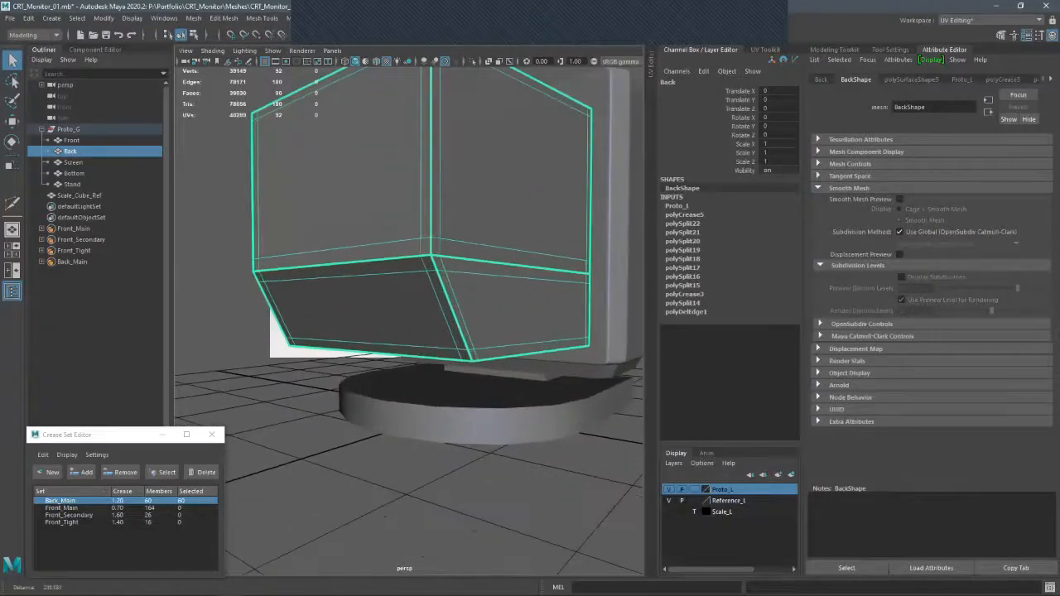
key(F10)
key(w)
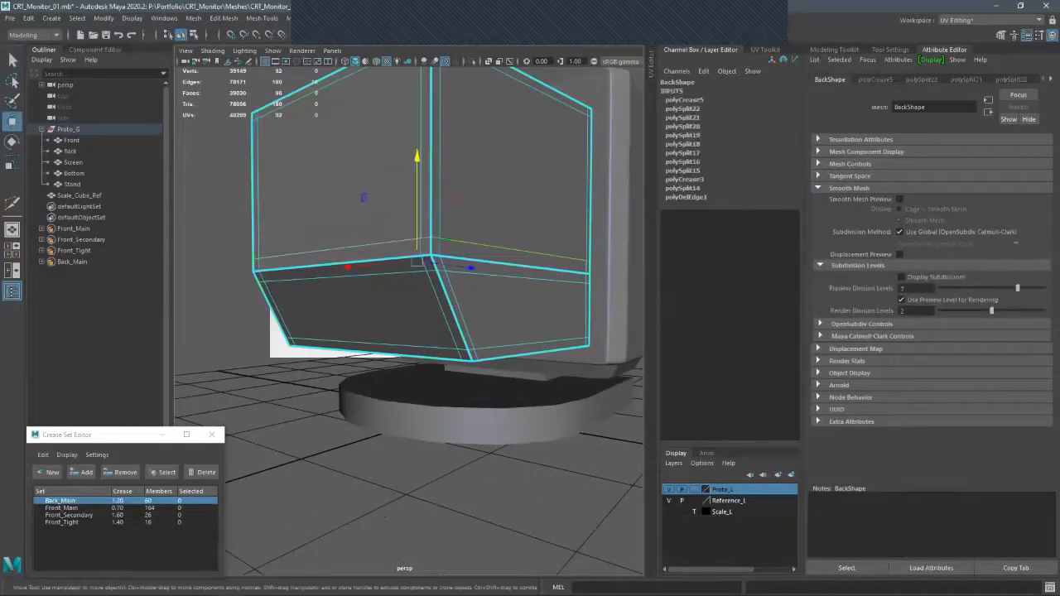
drag(416, 262, 420, 283)
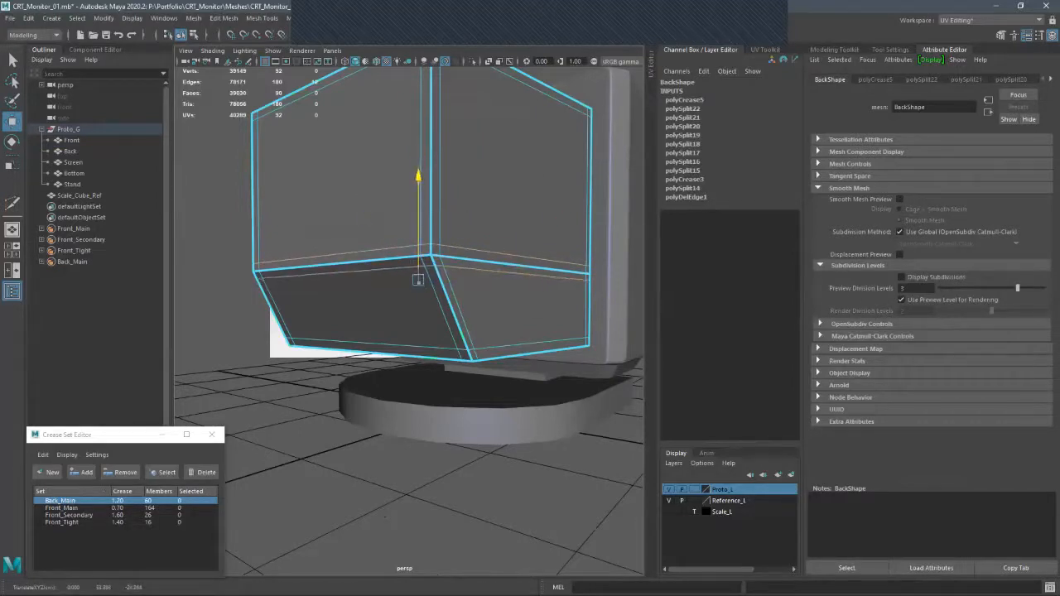
click(528, 259)
click(419, 263)
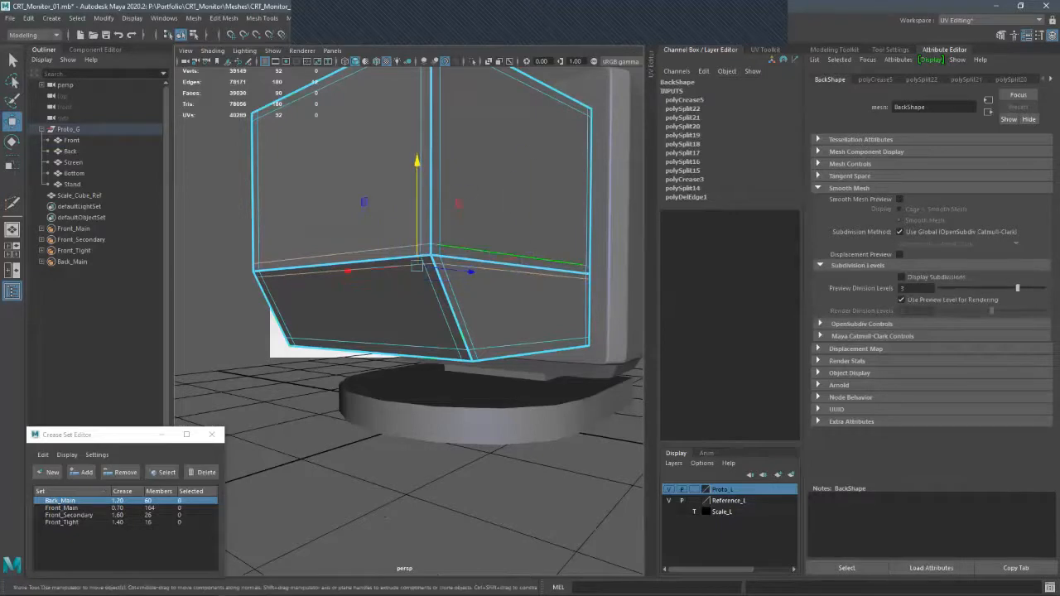
drag(416, 265, 416, 266)
- Examine the smoothed Back mesh's lower bend and the whole monitor from low, high and front angles
key(q)
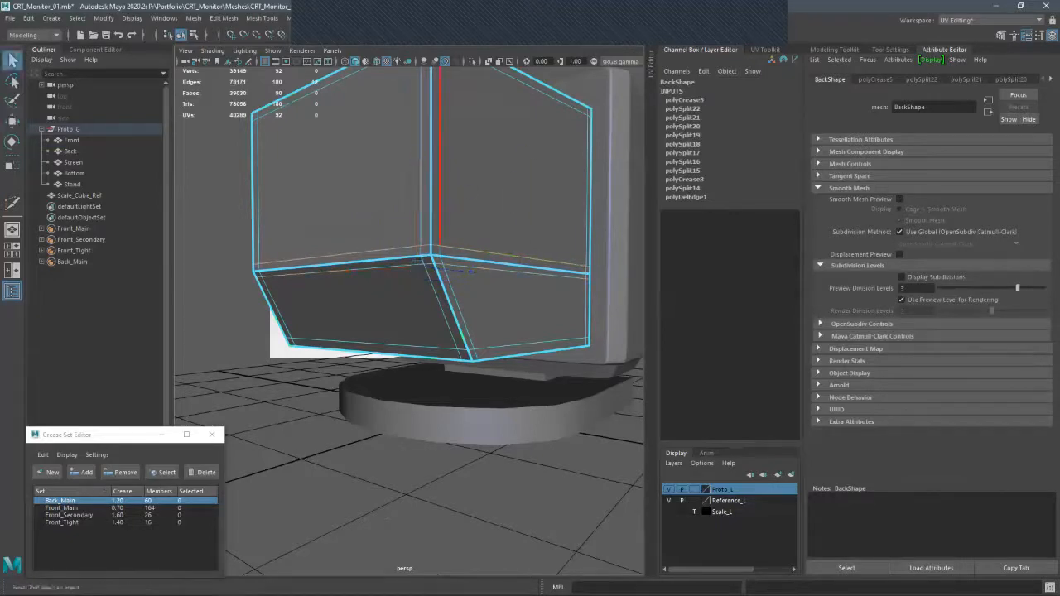
click(73, 184)
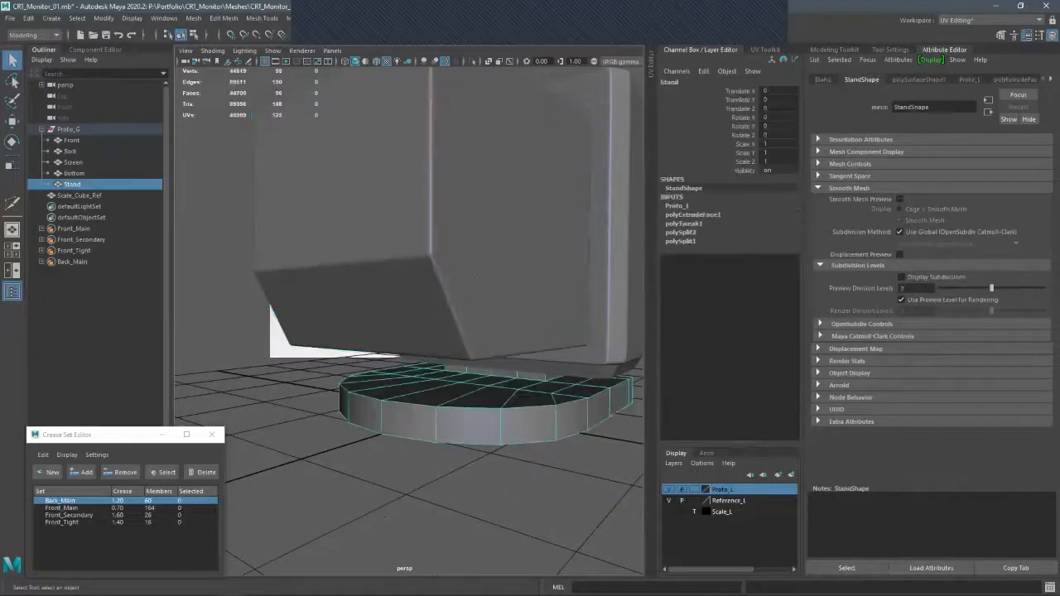
click(497, 514)
mouse_move(497, 514)
alt+mouse_down()
mouse_move(464, 481)
mouse_move(506, 510)
alt+mouse_up()
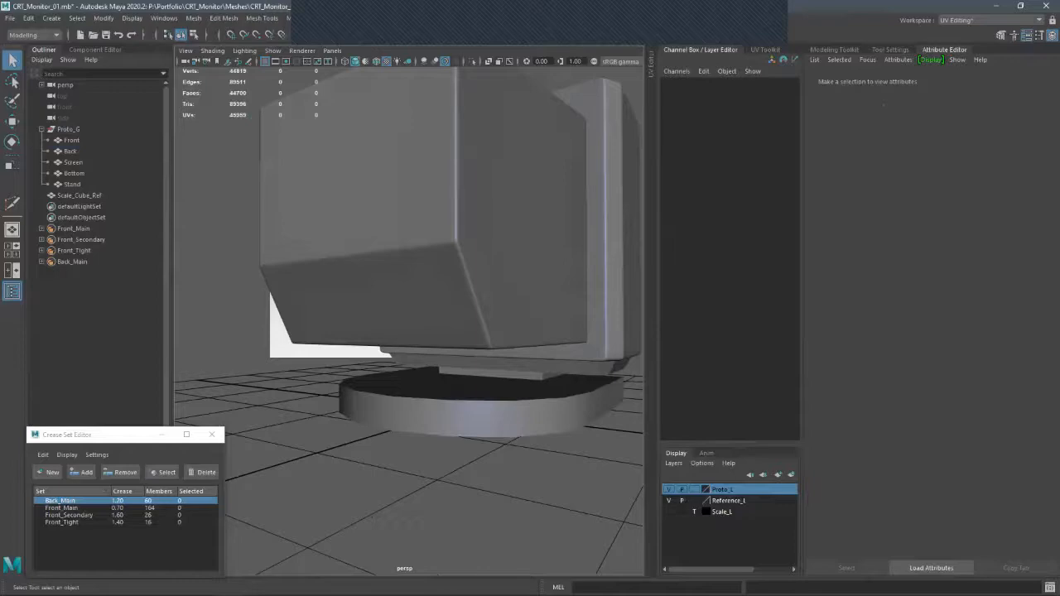
alt+drag(377, 362, 431, 514)
scroll(406, 331, up, 4)
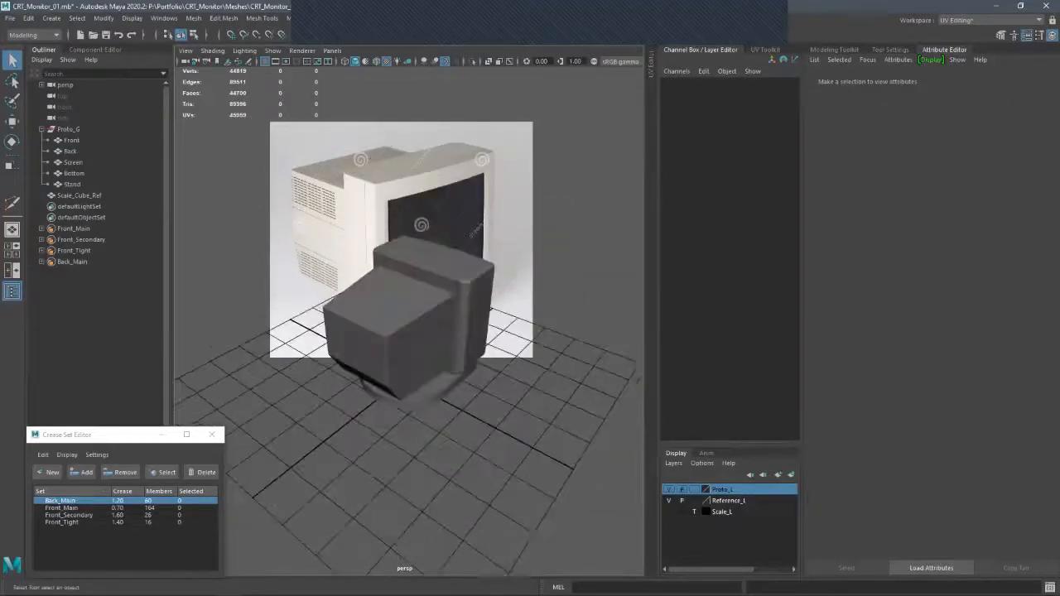
mouse_move(372, 538)
alt+mouse_down()
mouse_move(613, 534)
mouse_move(553, 557)
mouse_move(357, 551)
mouse_move(398, 550)
mouse_move(383, 548)
alt+mouse_up()
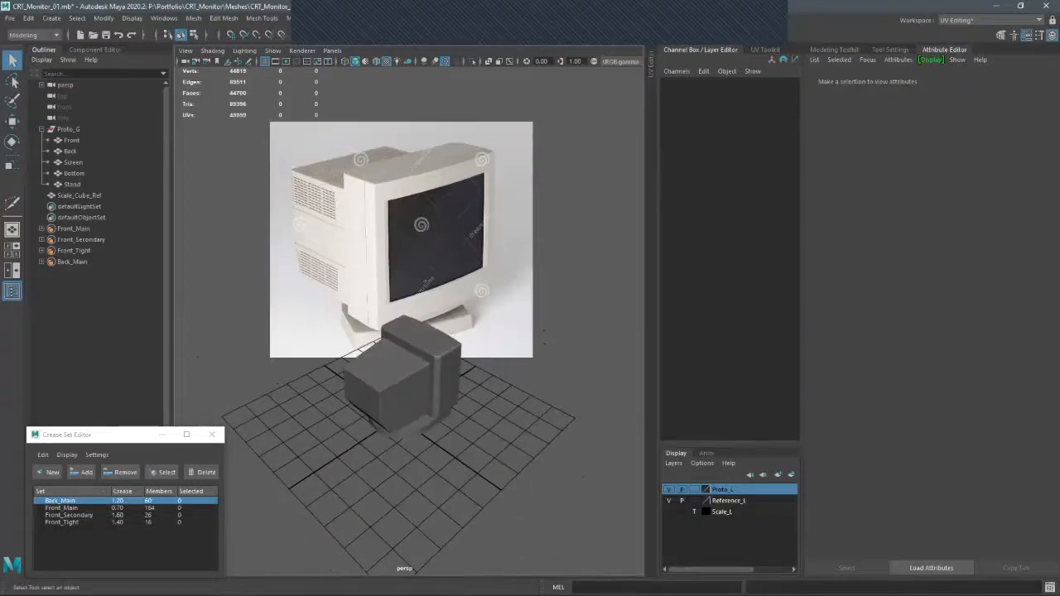
alt+right_drag(382, 548, 514, 548)
alt+drag(513, 548, 323, 464)
alt+drag(346, 548, 348, 488)
- Isolate the Bottom mesh beneath the monitor's front and frame it up close
click(402, 411)
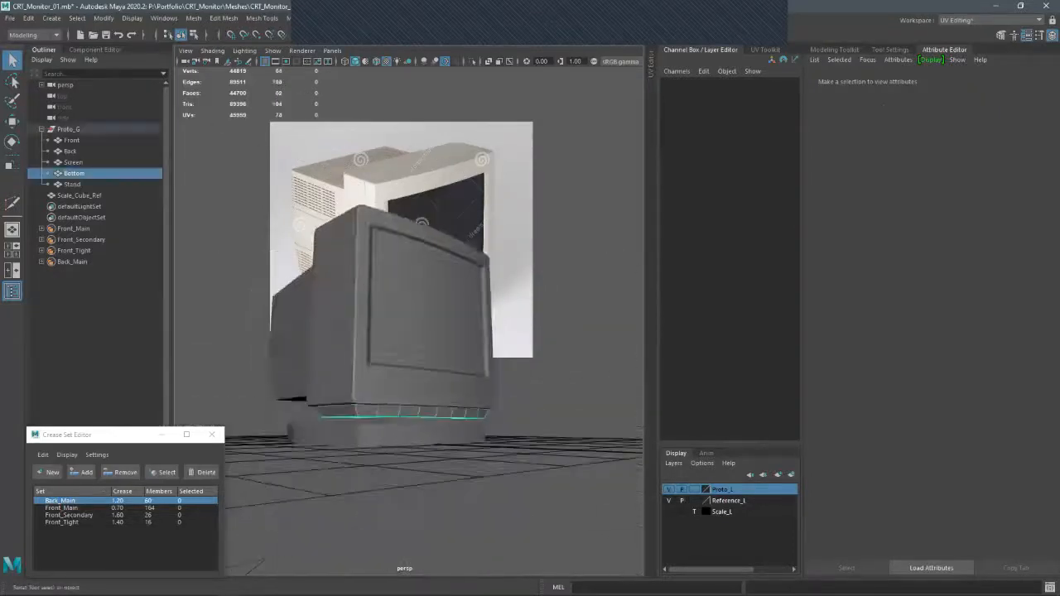
key(ctrl+1)
key(f)
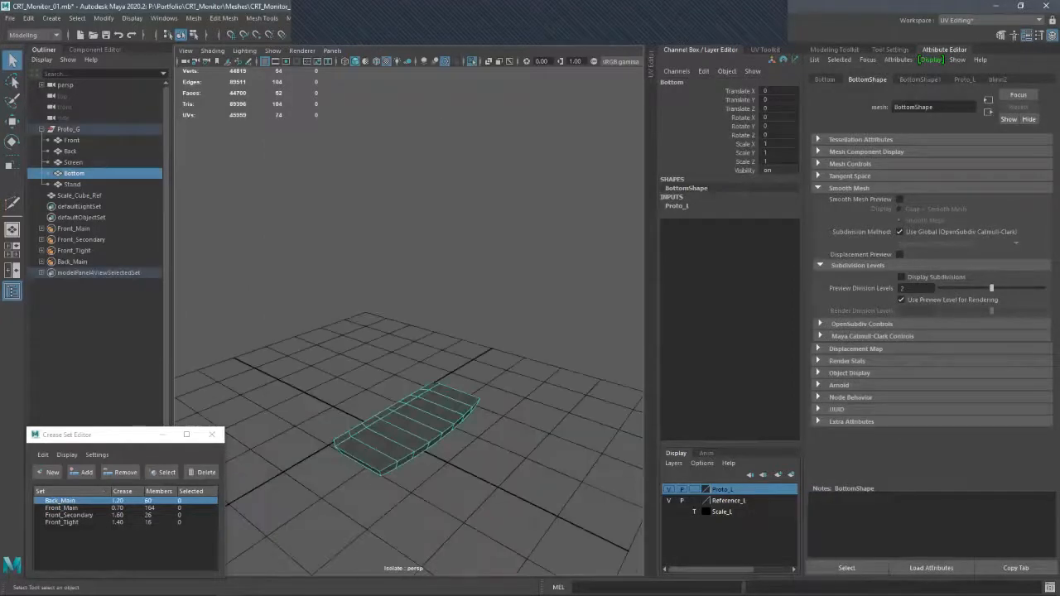
alt+drag(415, 431, 463, 431)
alt+right_drag(463, 514, 422, 530)
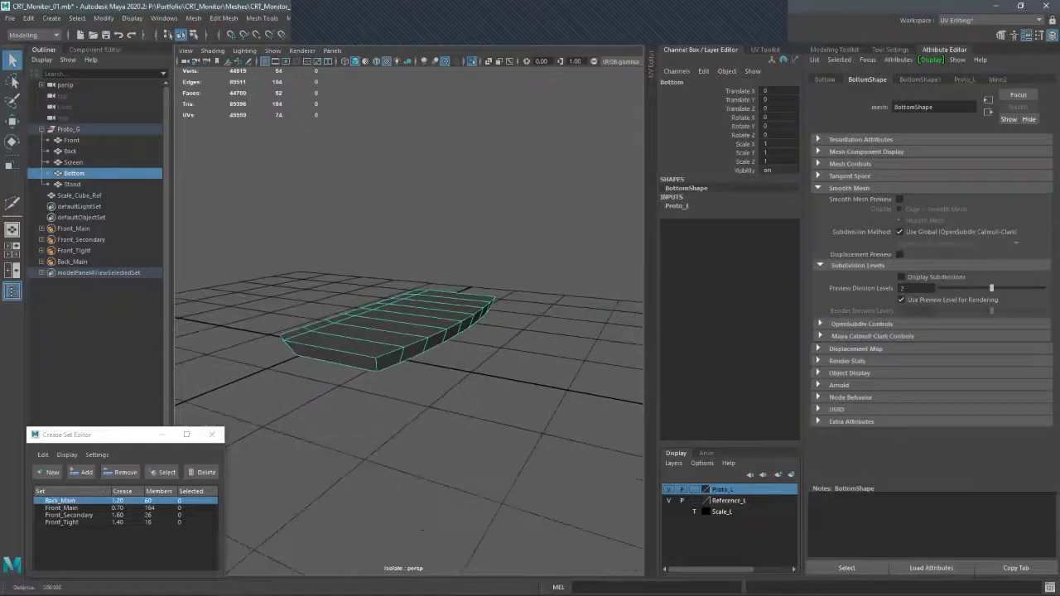
- Create a crease set named Botoom_Main from all edges of the Bottom mesh
drag(256, 212, 554, 398)
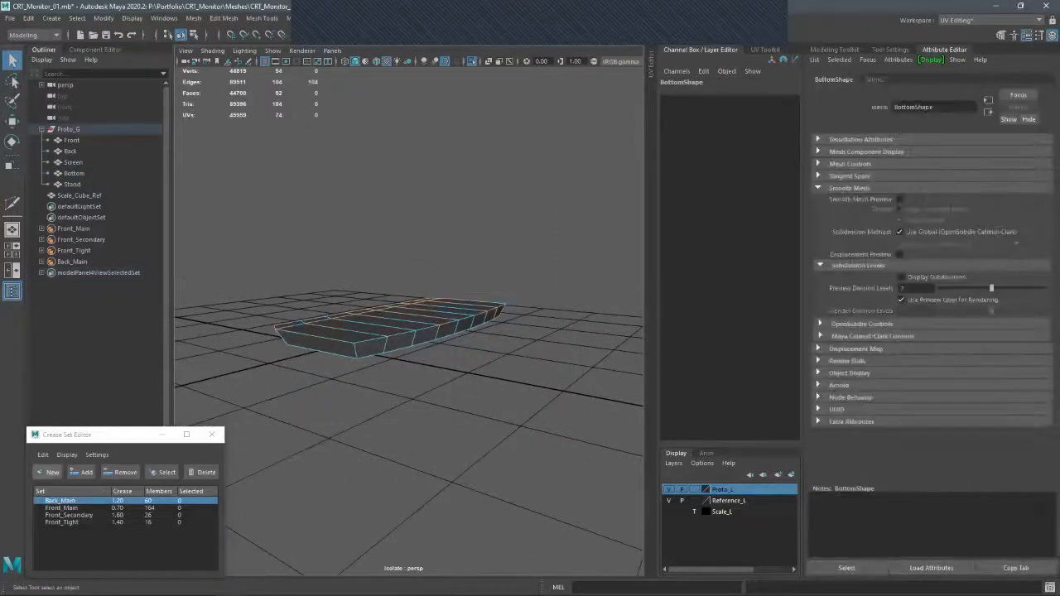
click(48, 472)
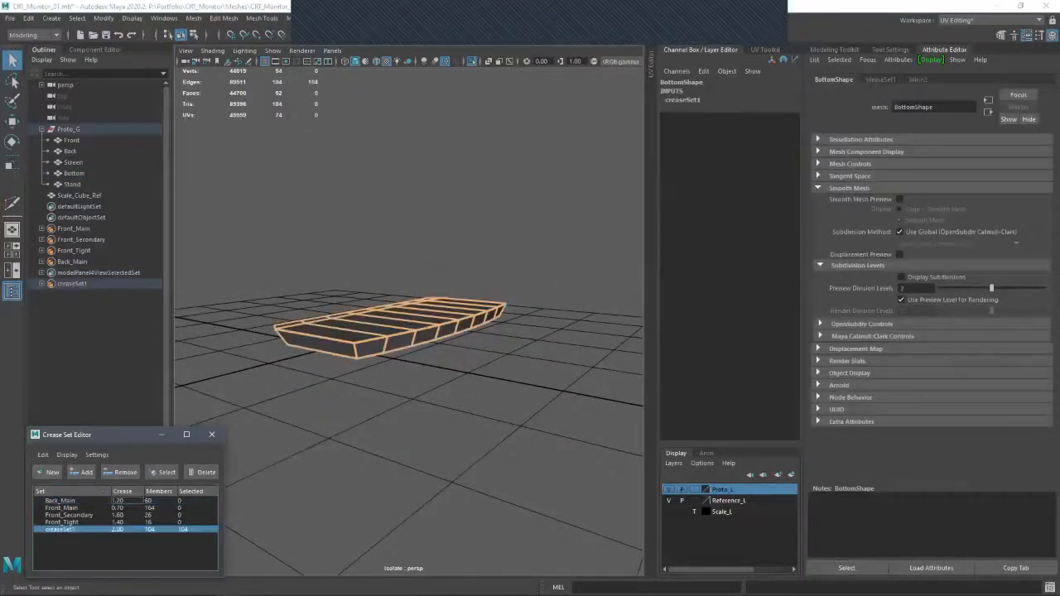
text(F)
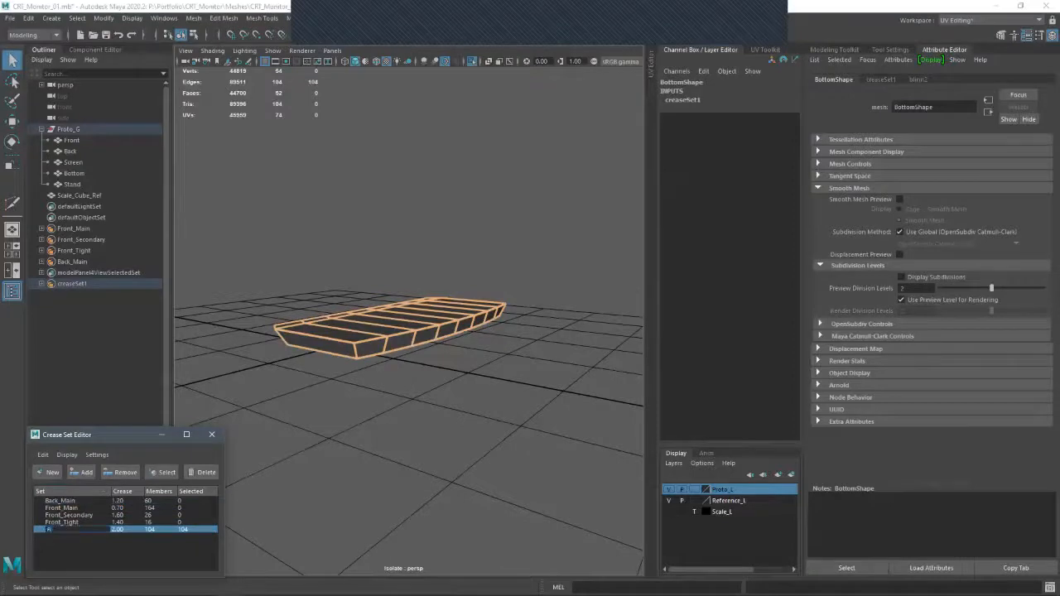
key(Return)
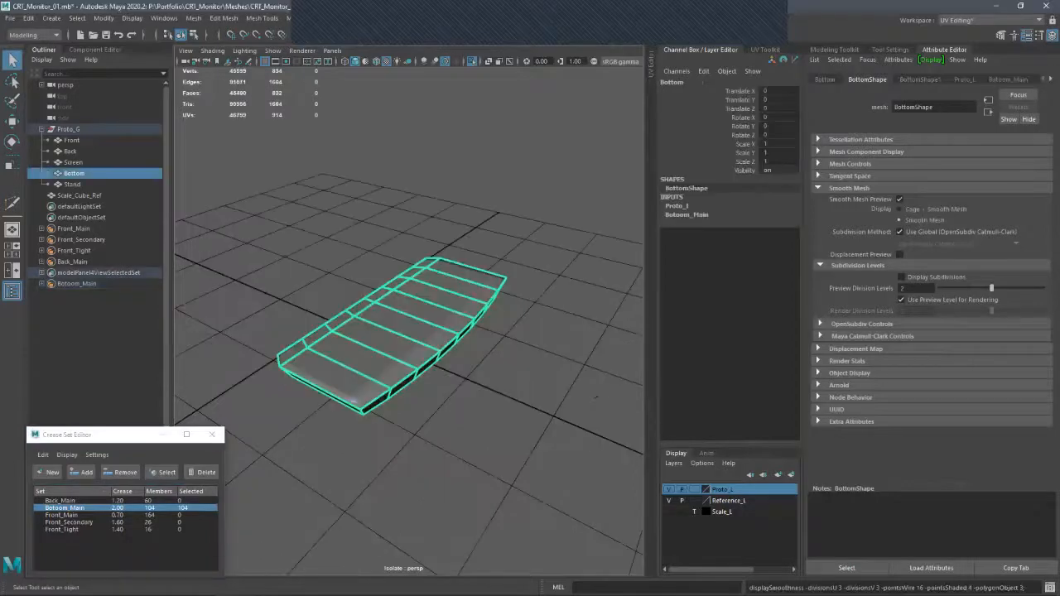
- Raise the Bottom mesh's smooth preview to 3 division levels and examine its creased shape from below
key(Page_Up)
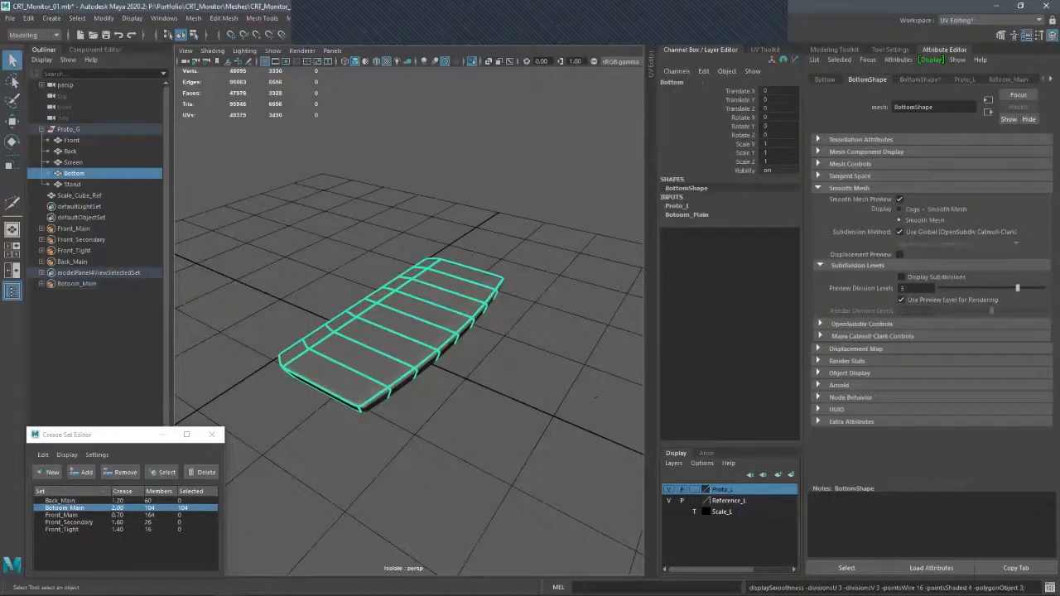
click(596, 398)
alt+drag(595, 398, 514, 215)
alt+right_drag(514, 215, 572, 215)
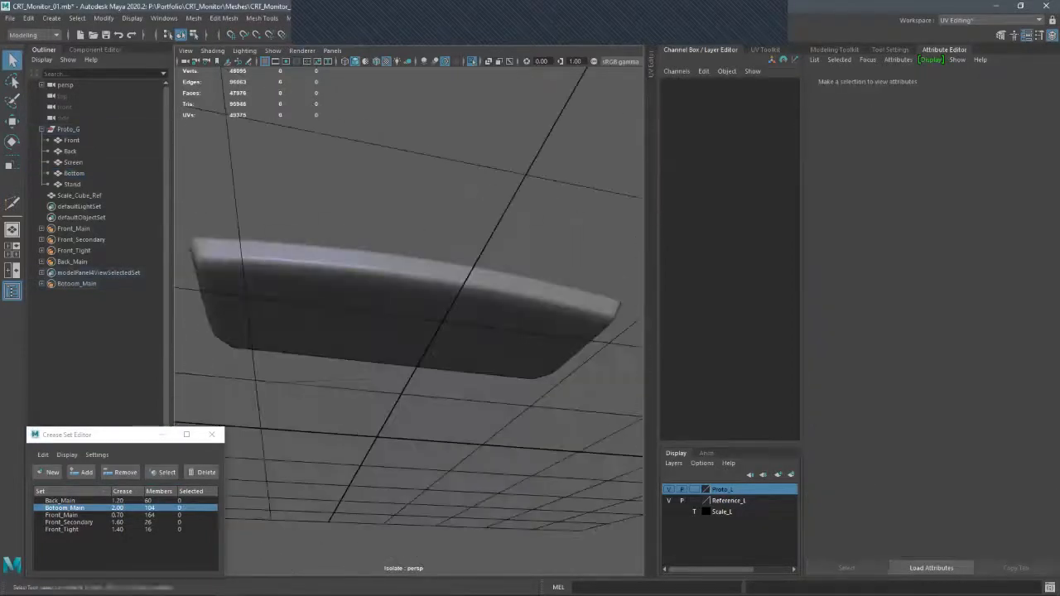
alt+drag(531, 298, 488, 294)
- Remove the seven cross edge loops along the Bottom mesh's length from the Botoom_Main crease set
click(451, 314)
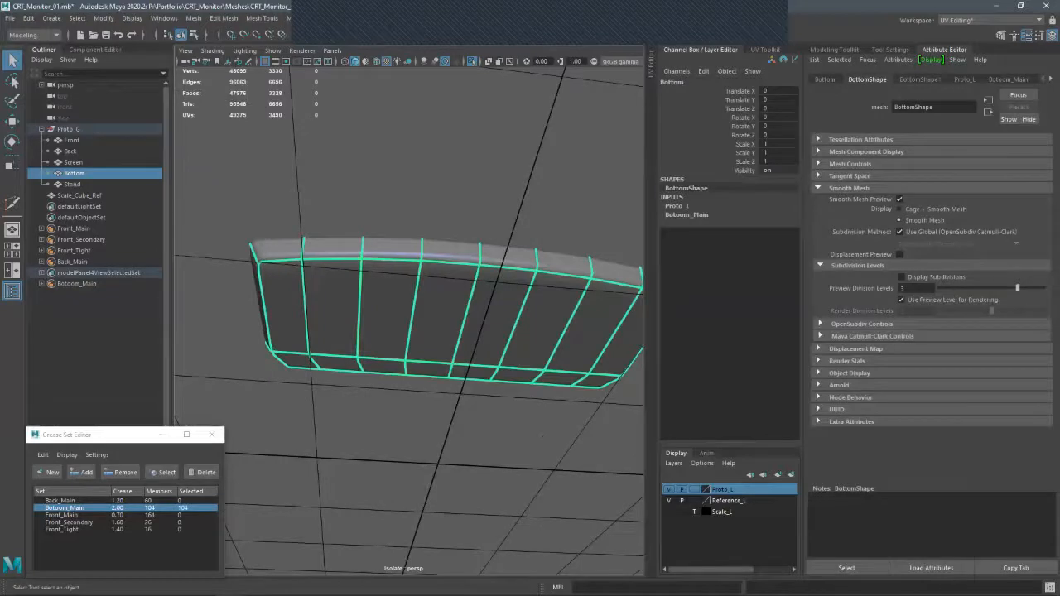
key(F10)
double_click(305, 311)
shift+double_click(359, 311)
shift+double_click(414, 310)
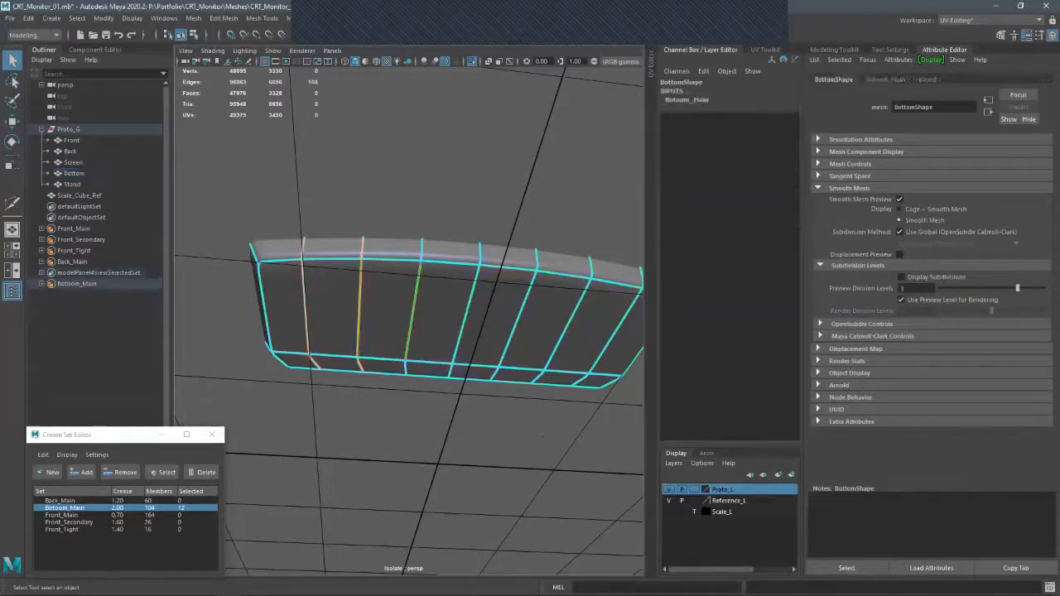
shift+double_click(467, 311)
alt+middle_drag(467, 310, 421, 311)
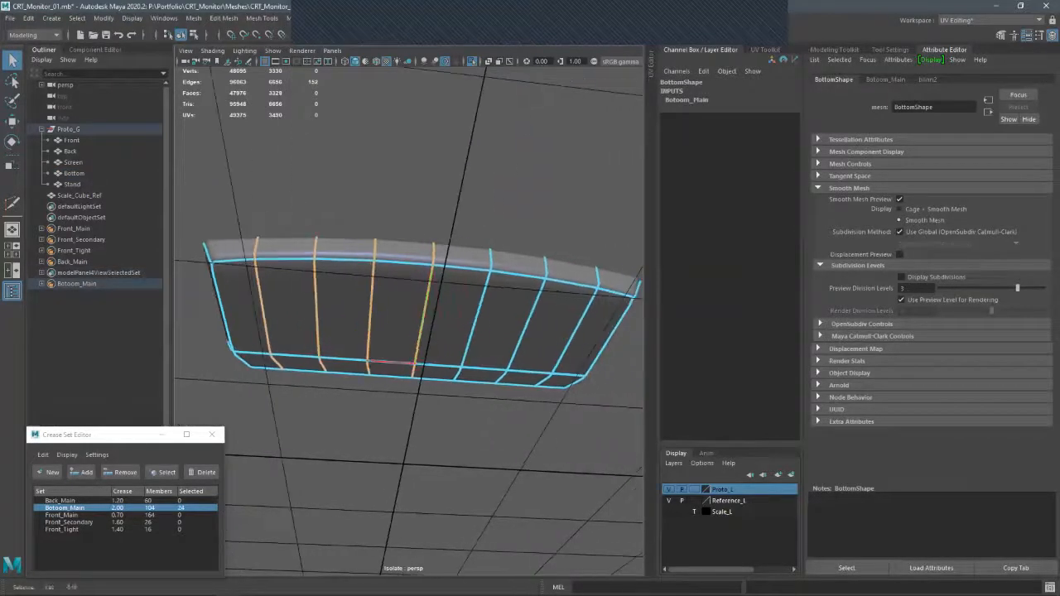
shift+double_click(477, 319)
shift+double_click(528, 319)
shift+double_click(571, 327)
click(121, 472)
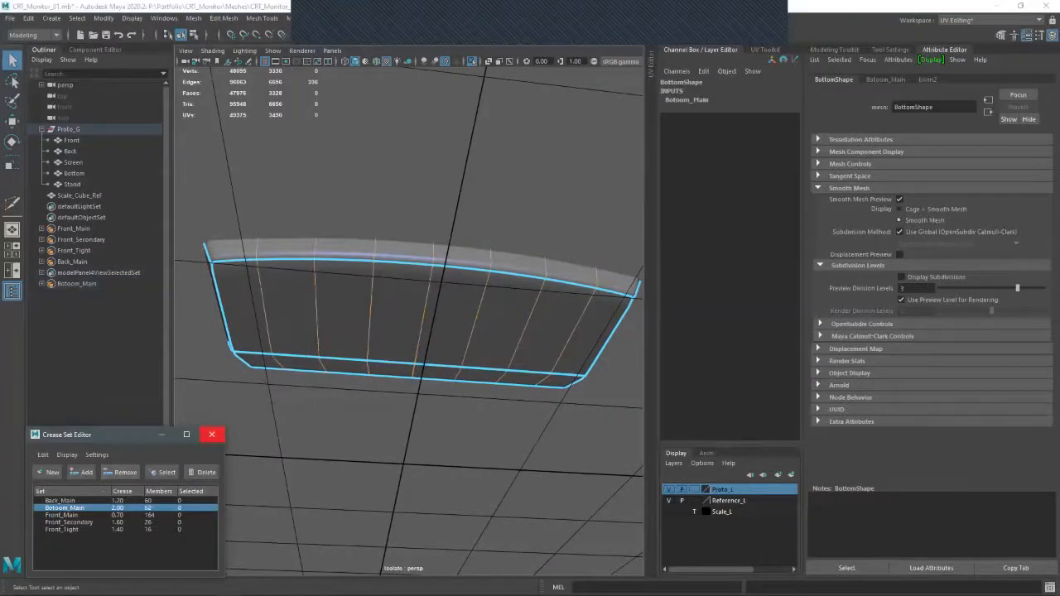
- Examine the smoothed Bottom mesh from below and above, and switch it back to its unsmoothed display
alt+drag(389, 273, 447, 300)
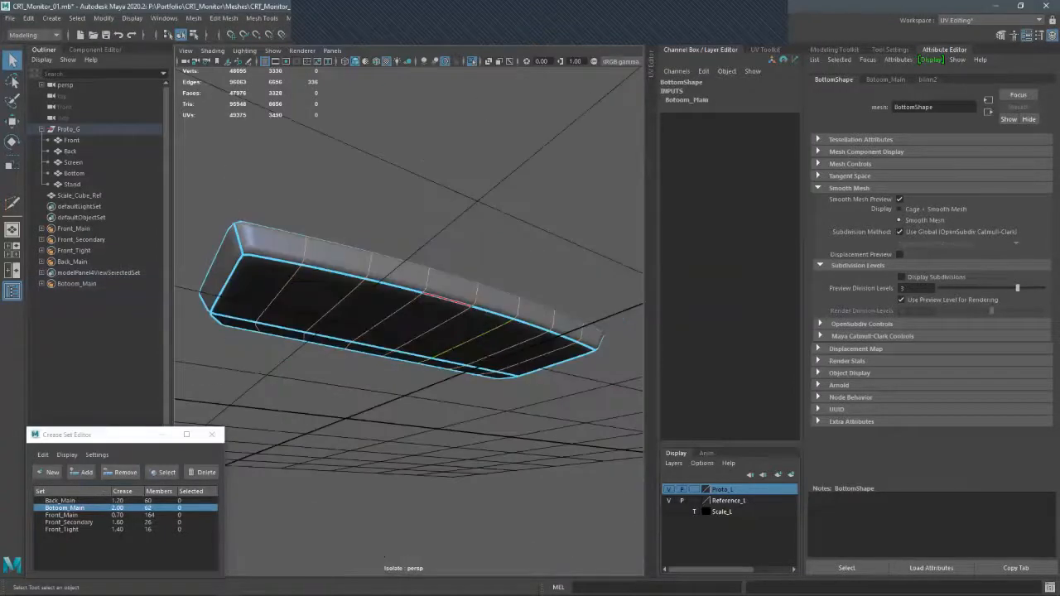
click(447, 207)
alt+drag(447, 248, 417, 321)
alt+right_drag(417, 322, 390, 322)
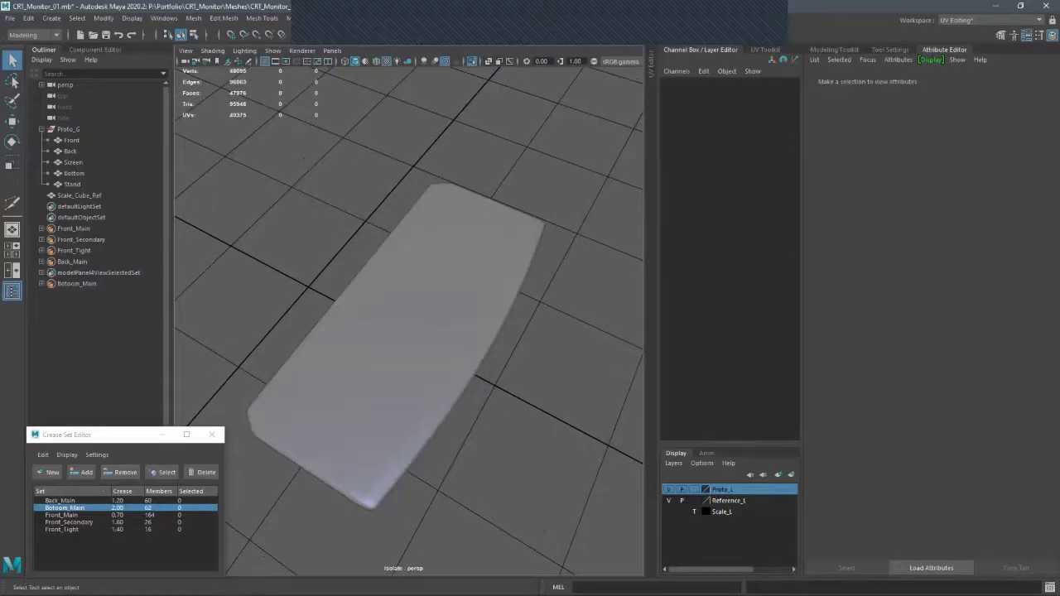
click(414, 381)
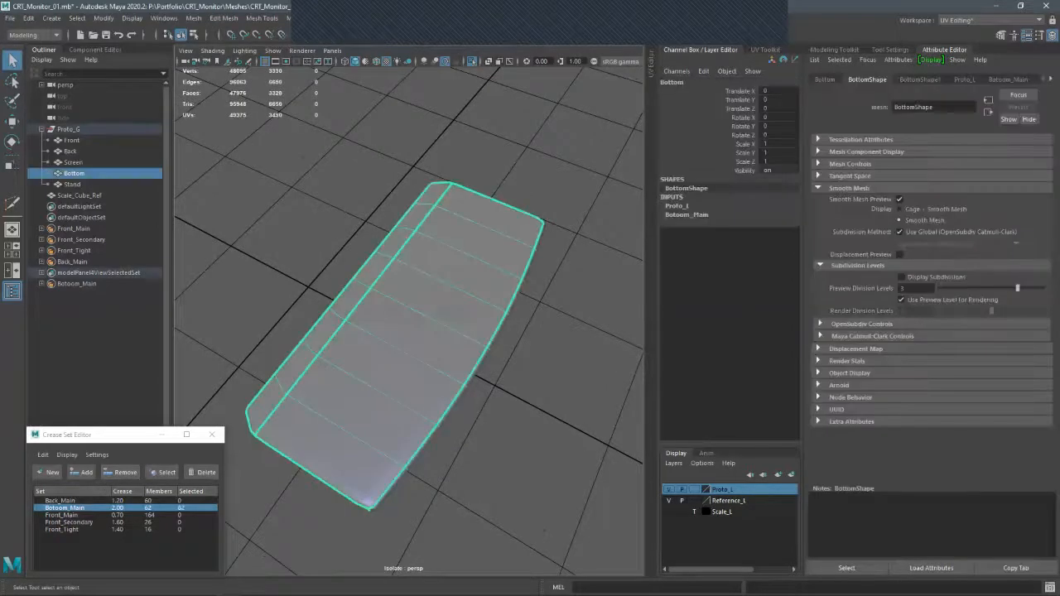
key(1)
alt+drag(232, 274, 199, 116)
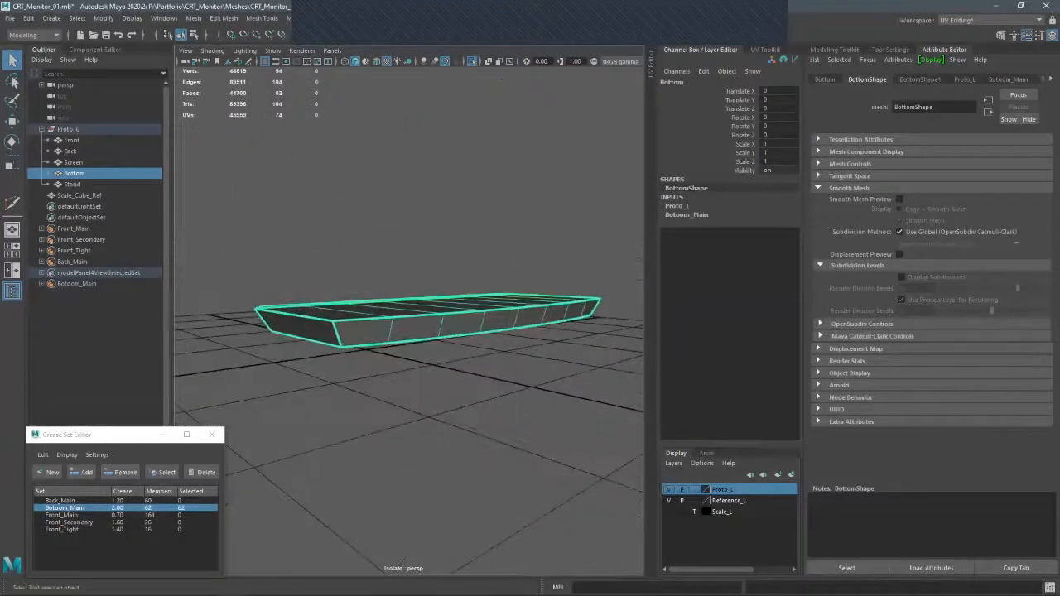
- Insert three additional cross edge loops between the existing ones near one end of the Bottom mesh
key(ctrl+shift+x)
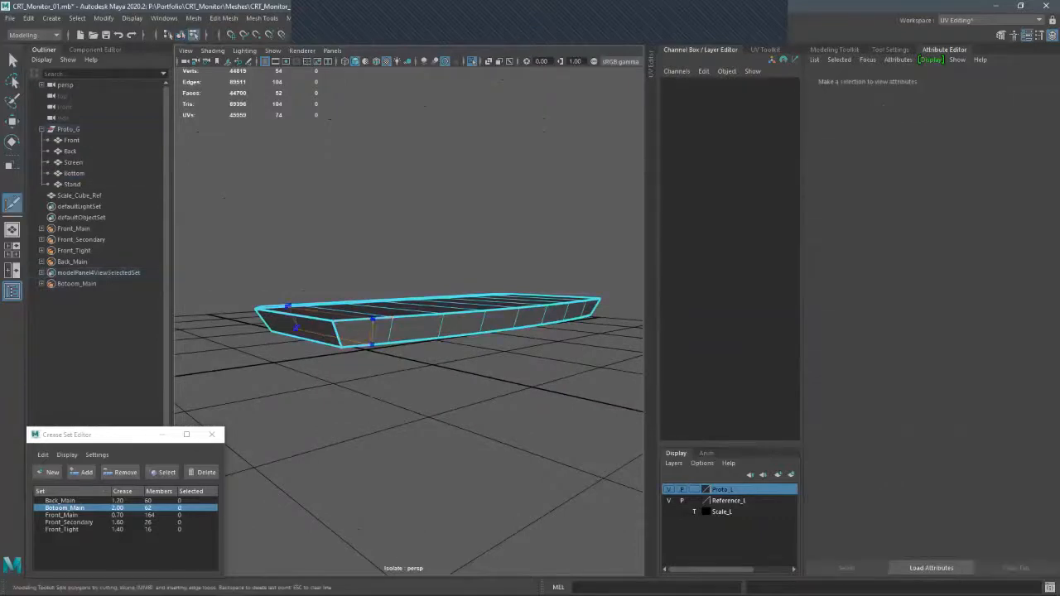
ctrl+middle_click(373, 319)
ctrl+middle_click(412, 314)
ctrl+middle_click(461, 311)
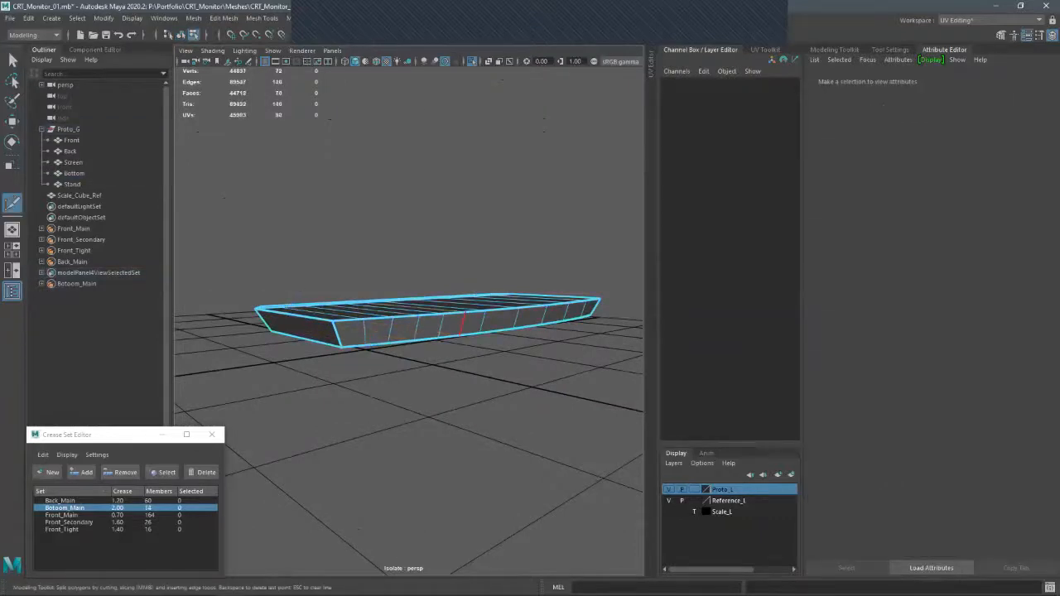
- Examine the Bottom mesh's curved front edge and underside smoothed, comparing it with the unsmoothed display
key(q)
alt+drag(456, 282, 426, 211)
key(3)
key(F8)
alt+right_drag(427, 211, 497, 220)
alt+drag(456, 308, 452, 192)
click(420, 302)
key(1)
key(3)
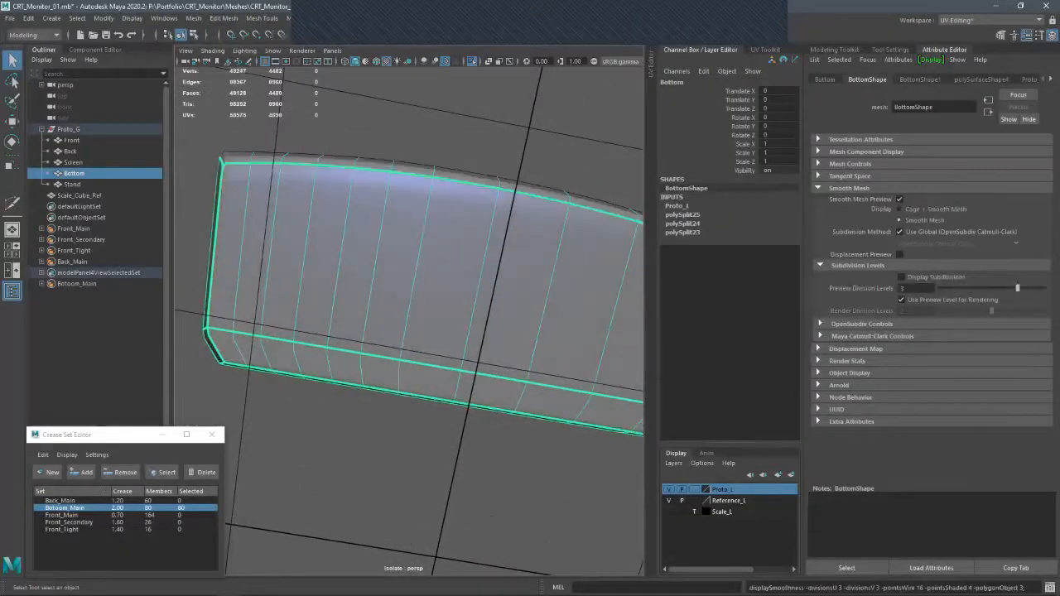
click(453, 133)
alt+drag(453, 132, 480, 348)
click(439, 309)
key(1)
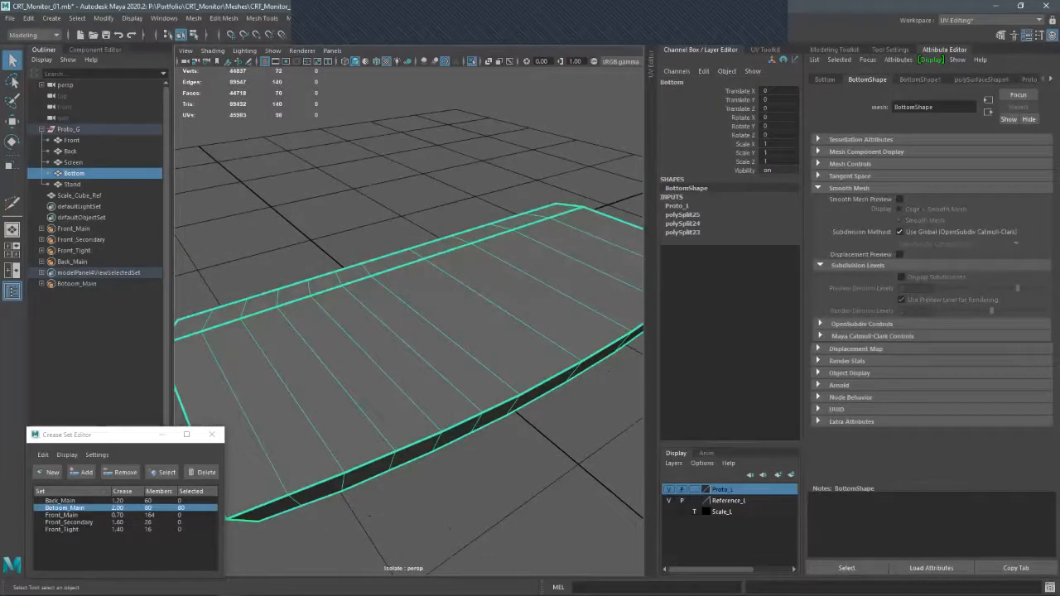
- Delete the three extra cross edge loops from the Bottom mesh
key(F10)
double_click(388, 327)
shift+double_click(336, 379)
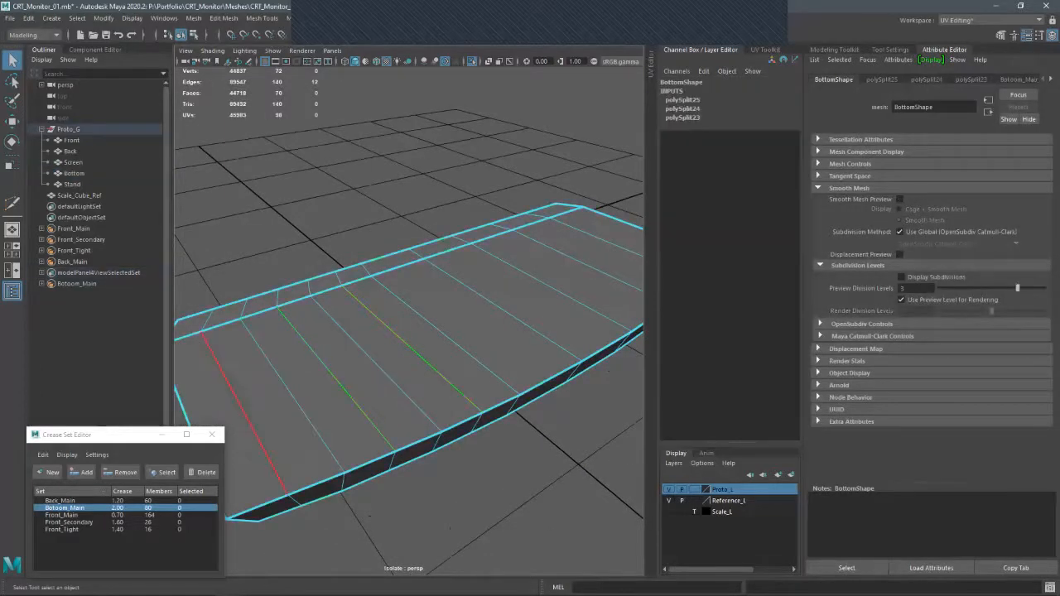
shift+double_click(244, 414)
key(Delete)
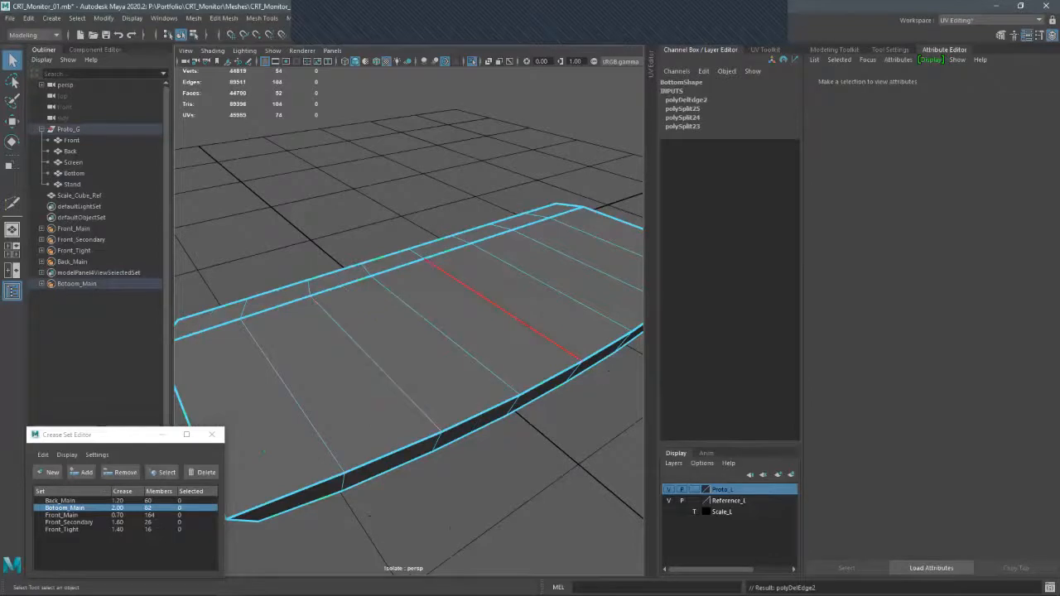
- Select all the top faces of the Bottom mesh, including the narrow strip along its rear edge
scroll(469, 287, down, 3)
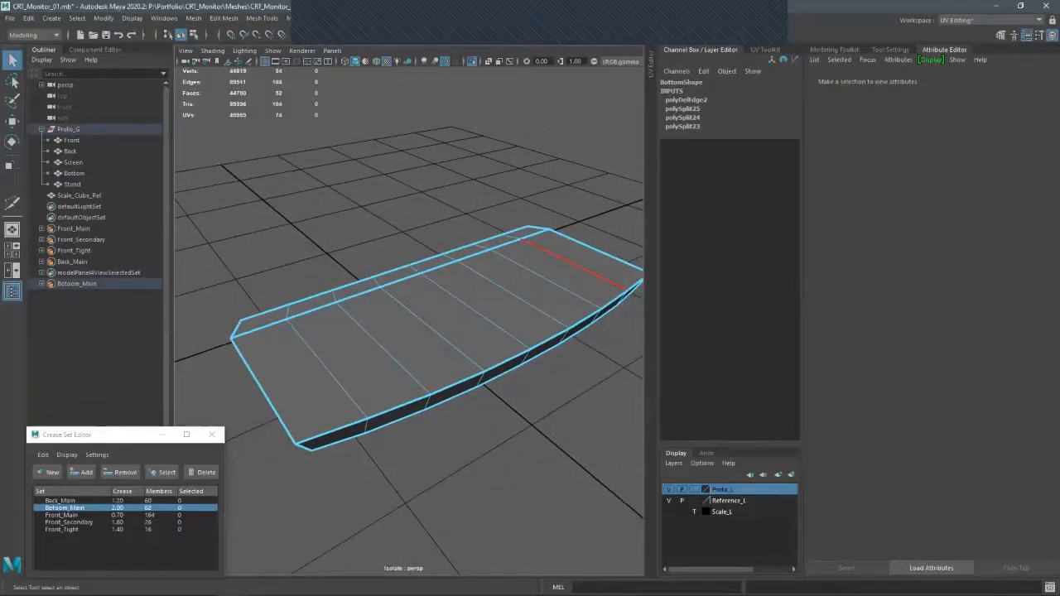
key(F11)
click(580, 258)
shift+double_click(318, 383)
shift+click(527, 234)
shift+double_click(260, 323)
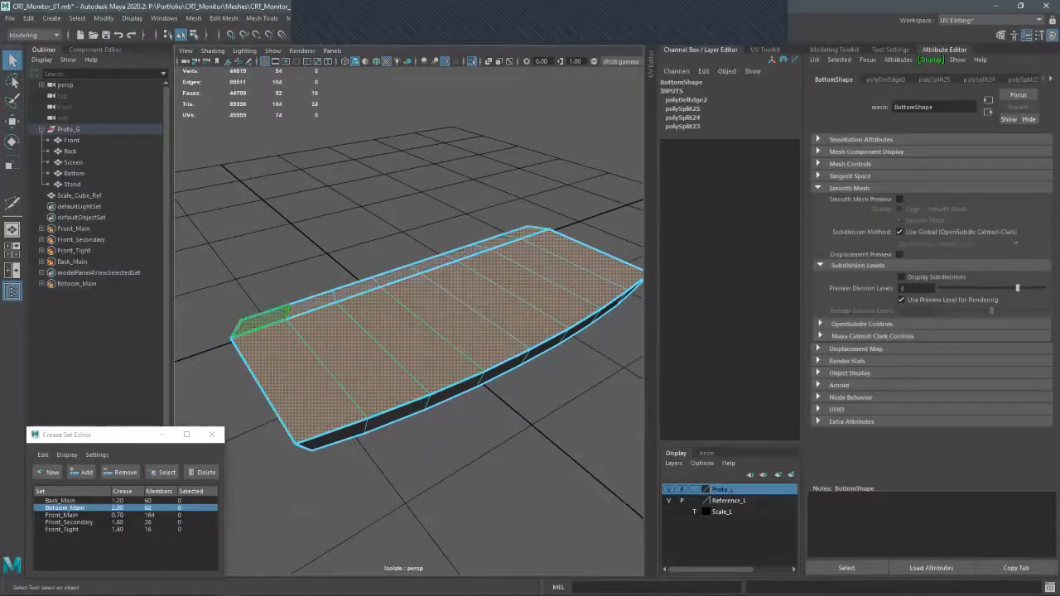
- Try to scale the selected top faces of the Bottom mesh inward in the horizontal plane
key(r)
alt+middle_drag(593, 313, 570, 300)
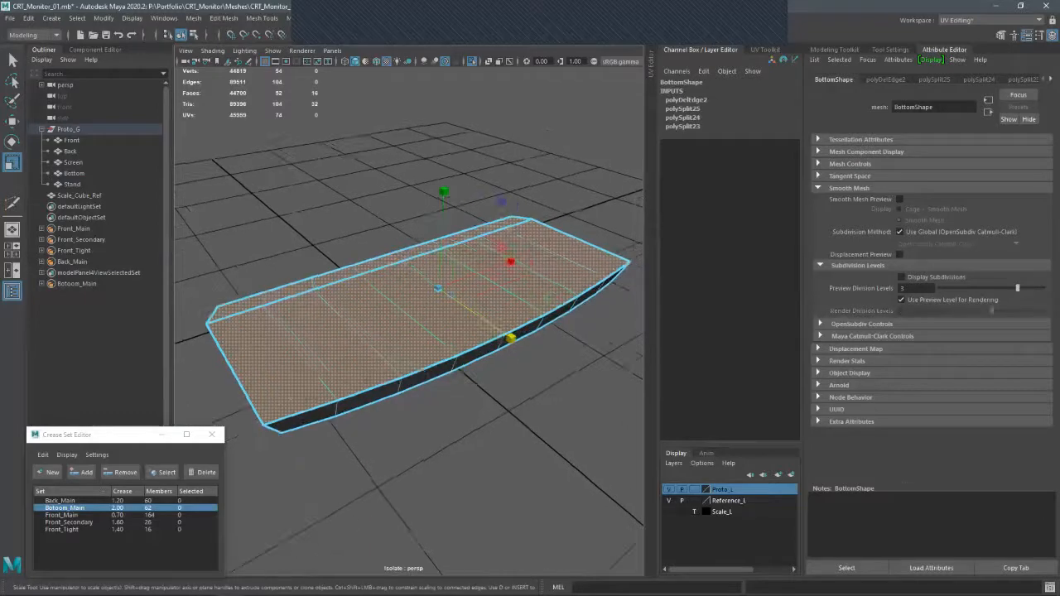
alt+drag(570, 300, 525, 330)
scroll(409, 322, down, 2)
key(ctrl+z)
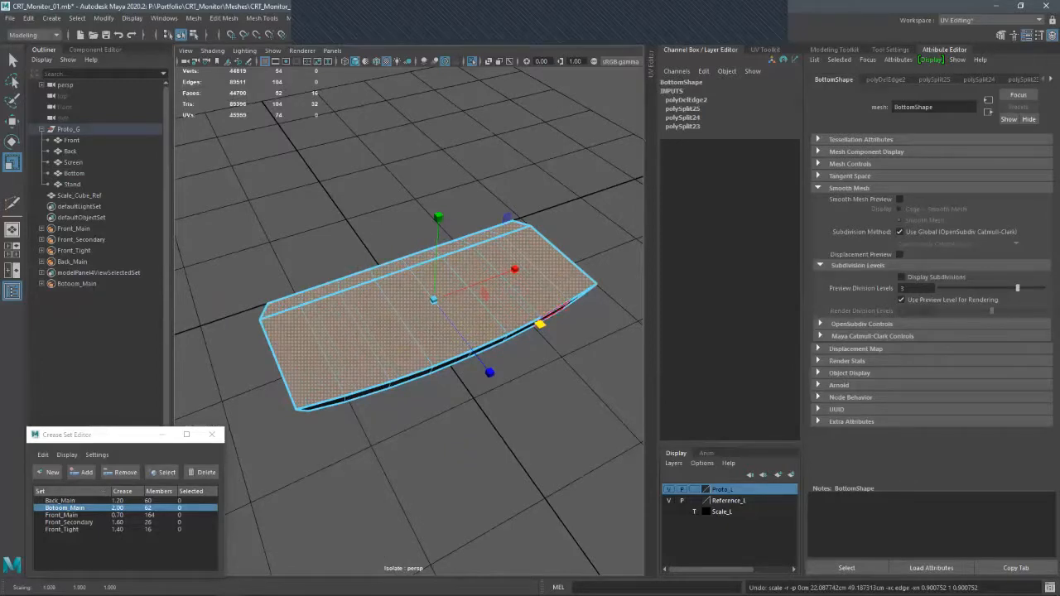
drag(540, 323, 519, 317)
key(ctrl+z)
- Extrude the Bottom mesh's selected top faces and scale them inward to form a narrow inset border
key(ctrl+e)
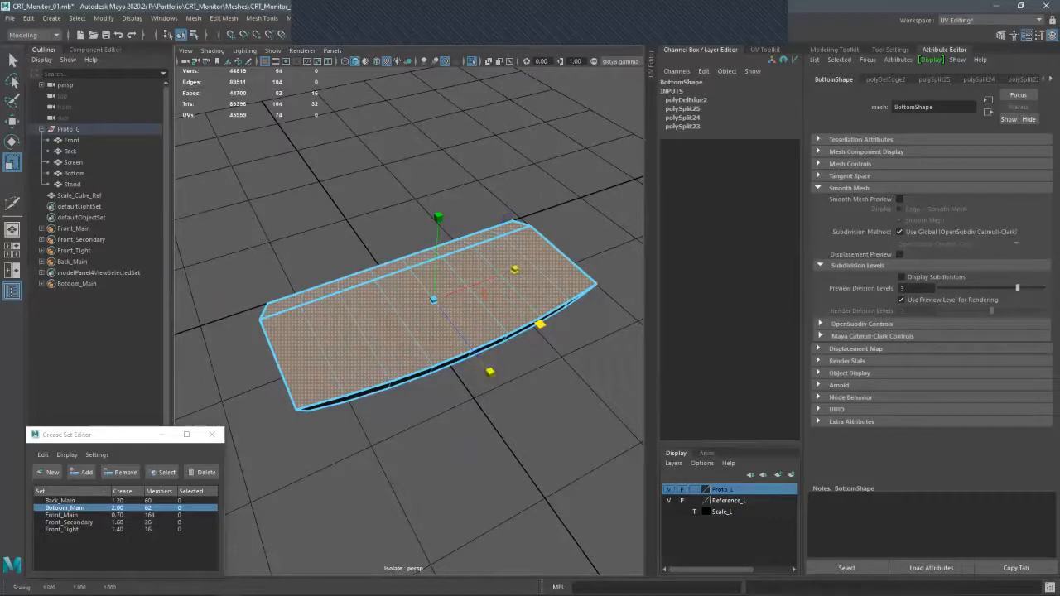
alt+drag(540, 324, 490, 354)
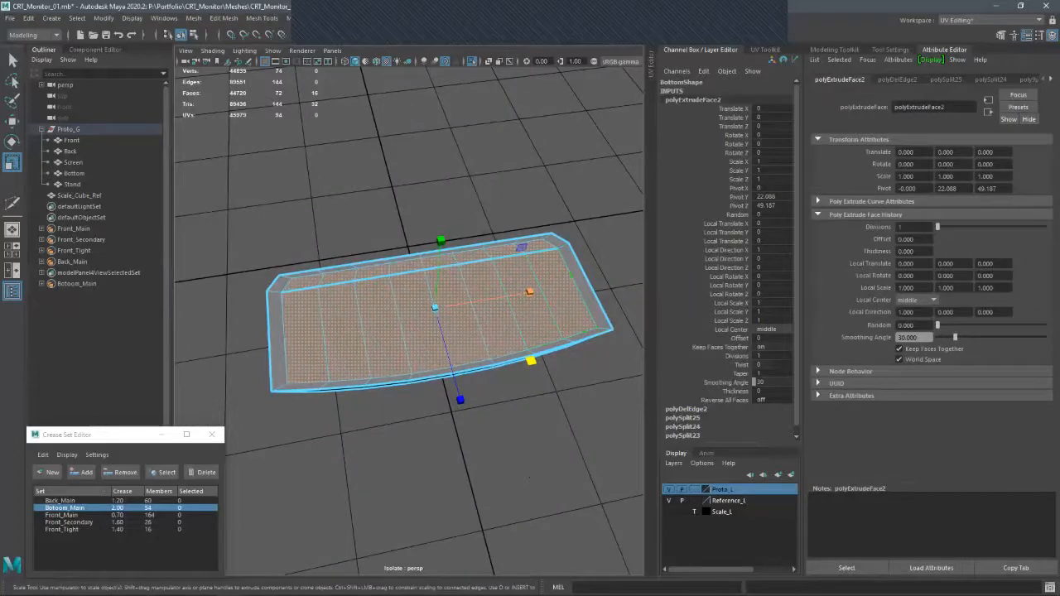
drag(530, 291, 537, 291)
- Examine the Bottom mesh's underside faces and the new inset border on top from several angles
alt+drag(530, 397, 481, 271)
key(q)
click(311, 268)
shift+double_click(547, 352)
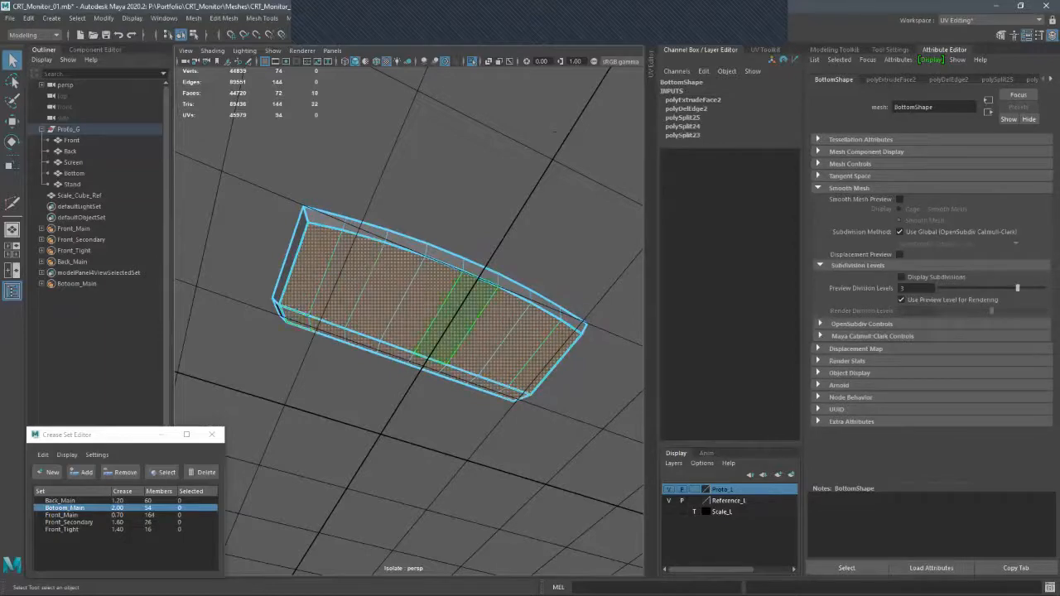
alt+drag(414, 290, 472, 447)
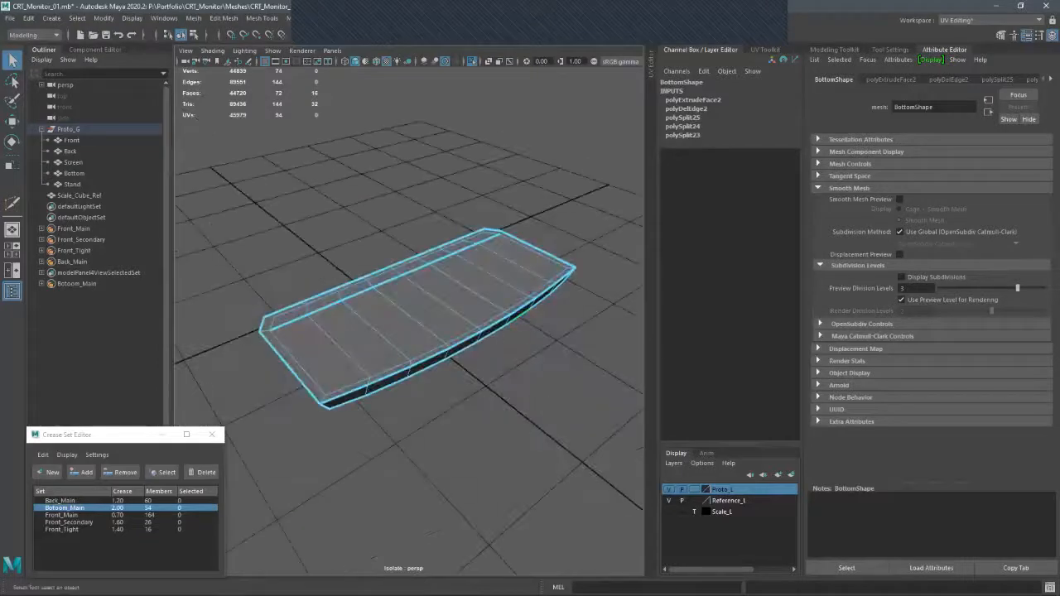
alt+drag(431, 348, 431, 368)
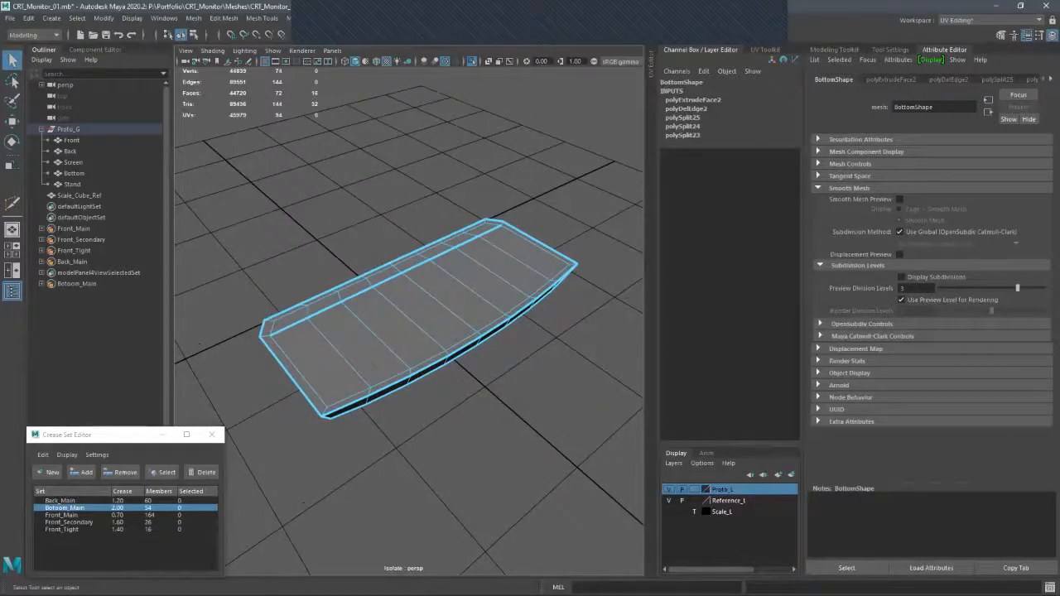
alt+drag(506, 397, 489, 412)
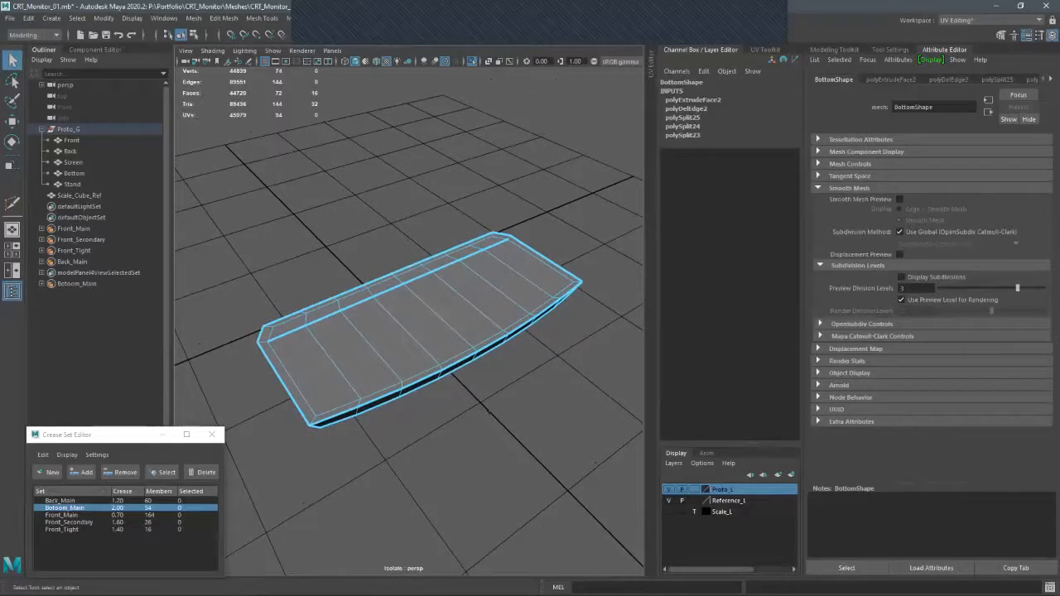
mouse_move(489, 412)
alt+mouse_down()
mouse_move(484, 307)
mouse_move(489, 398)
alt+mouse_up()
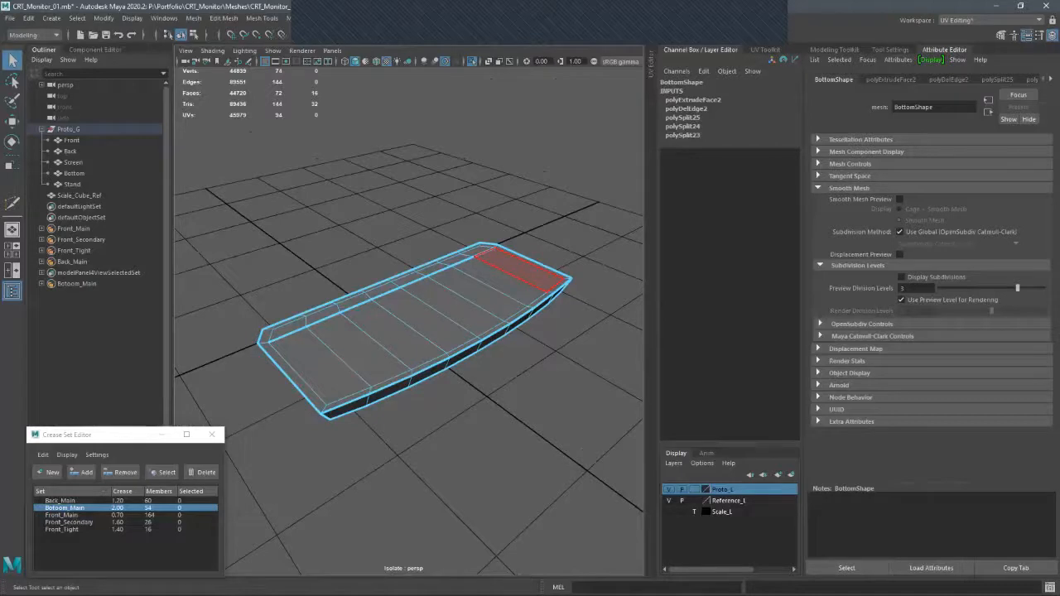
- Examine how the Bottom mesh sits beneath the Front mesh with all parts shown, and isolate the Bottom mesh again
key(F8)
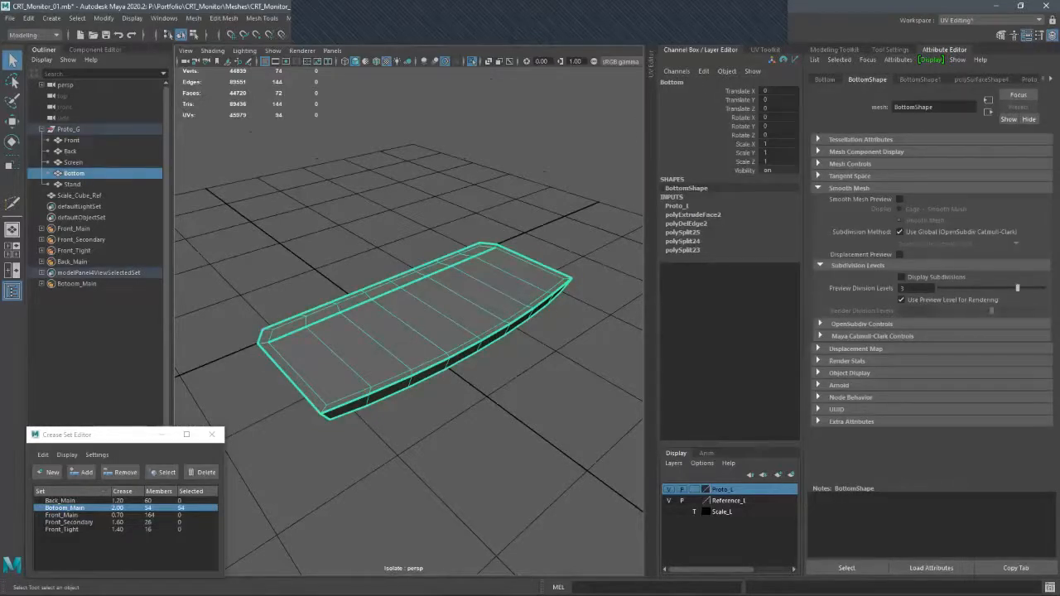
key(ctrl+1)
alt+drag(524, 397, 522, 298)
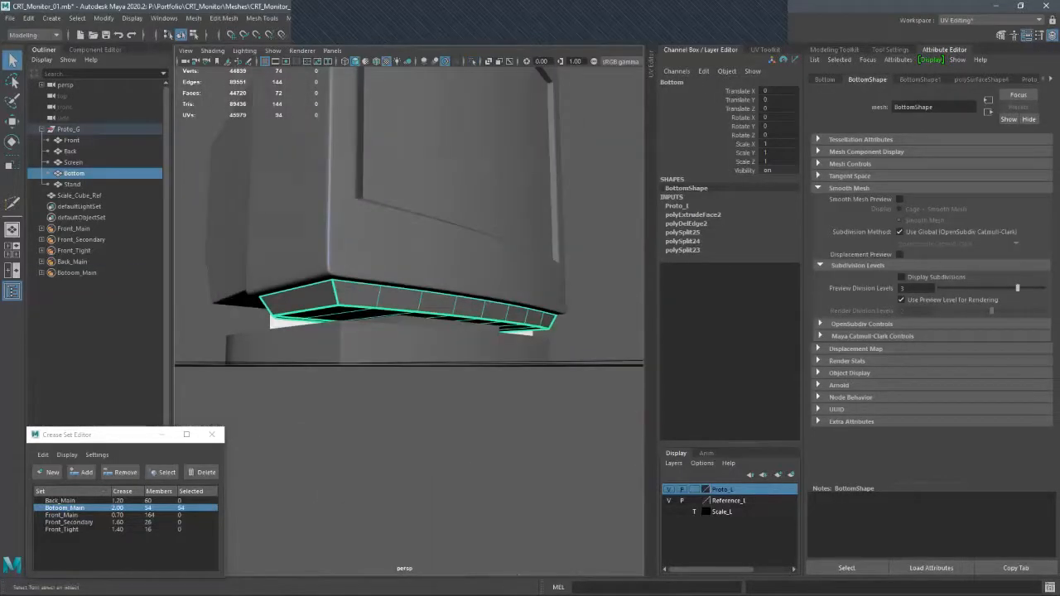
key(f)
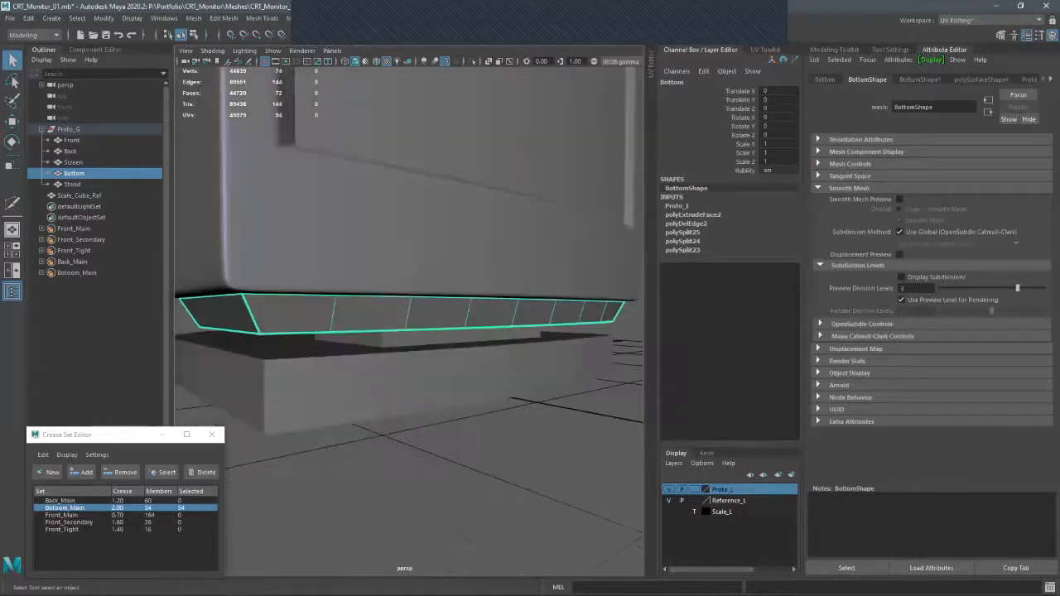
click(415, 232)
key(ctrl+1)
alt+drag(414, 348, 414, 315)
key(ctrl+1)
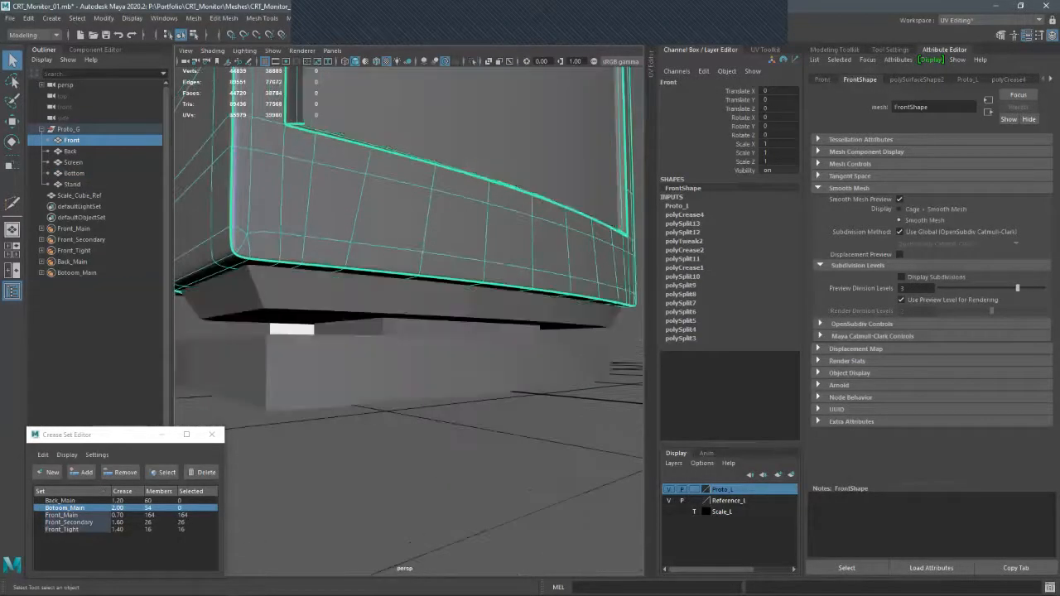
shift+click(397, 294)
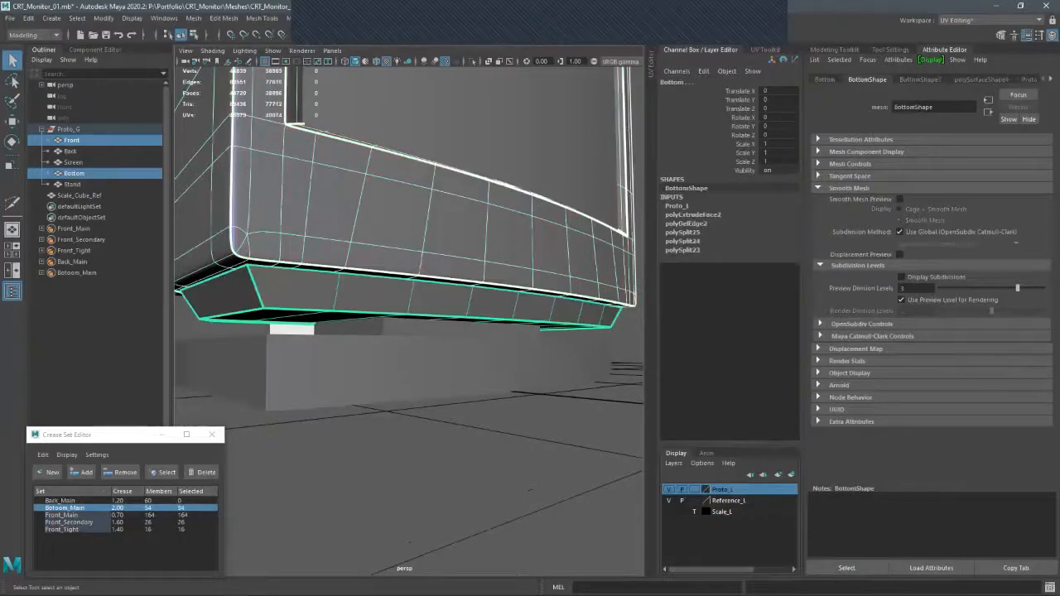
alt+drag(414, 348, 493, 401)
click(431, 294)
key(ctrl+1)
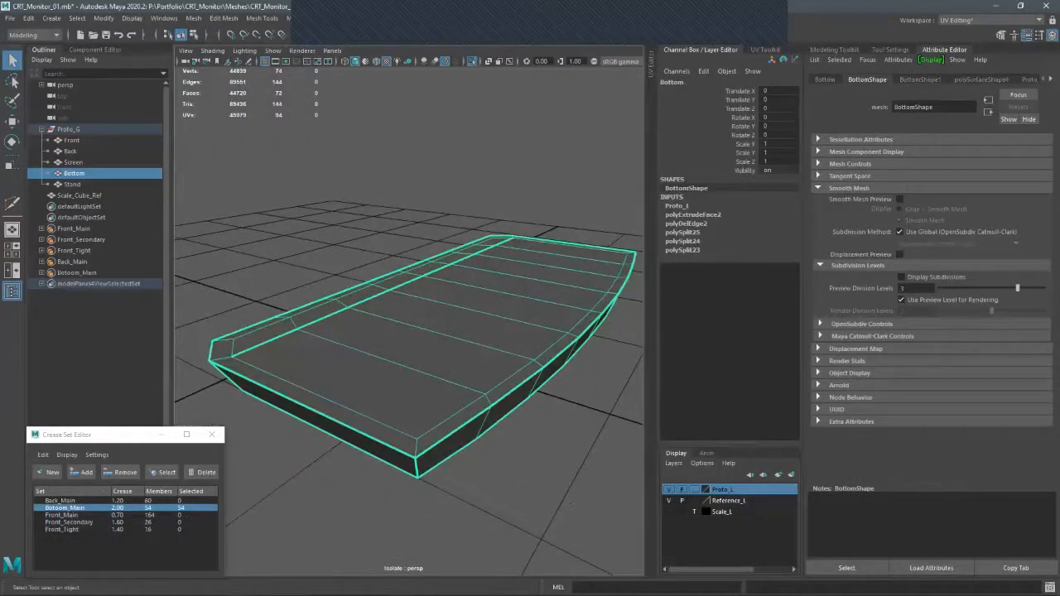
- Delete the Bottom mesh's inner top faces together with the inset border faces around them
key(F11)
click(318, 404)
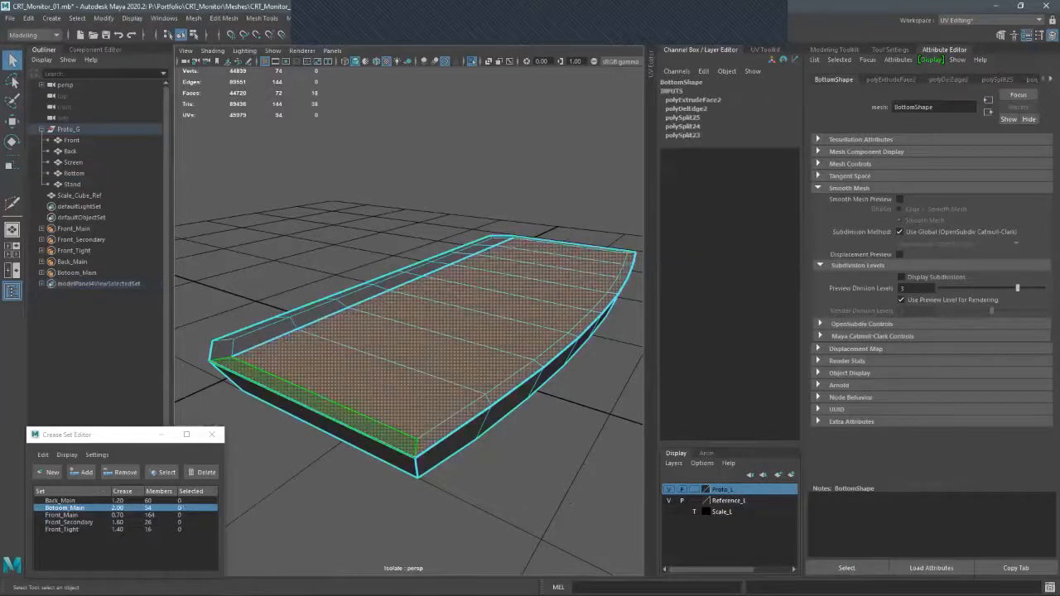
ctrl+click(317, 405)
shift+click(317, 404)
click(359, 383)
shift+click(565, 251)
shift+double_click(565, 251)
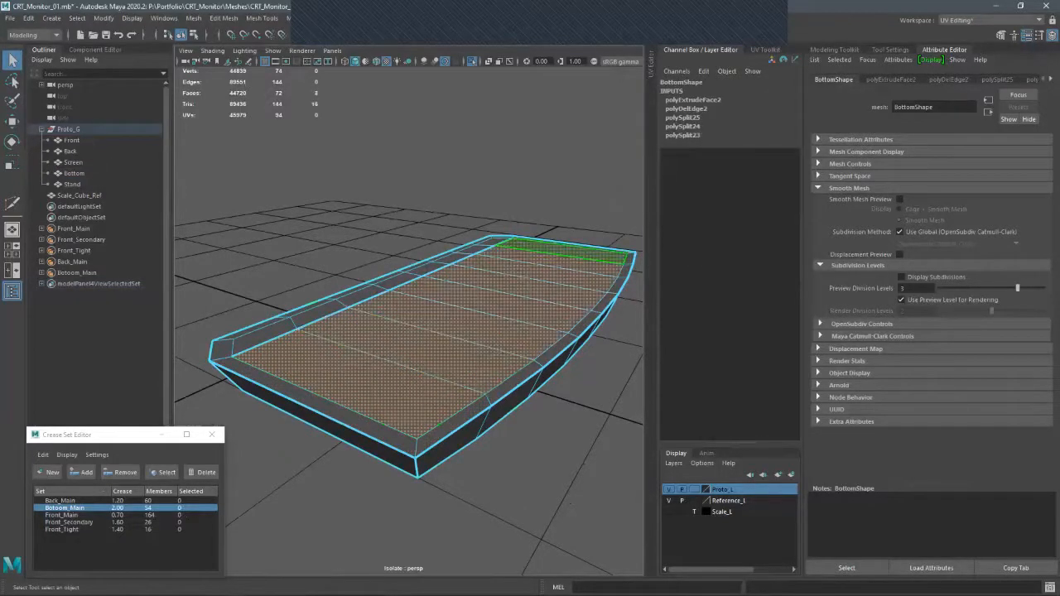
key(shift+period)
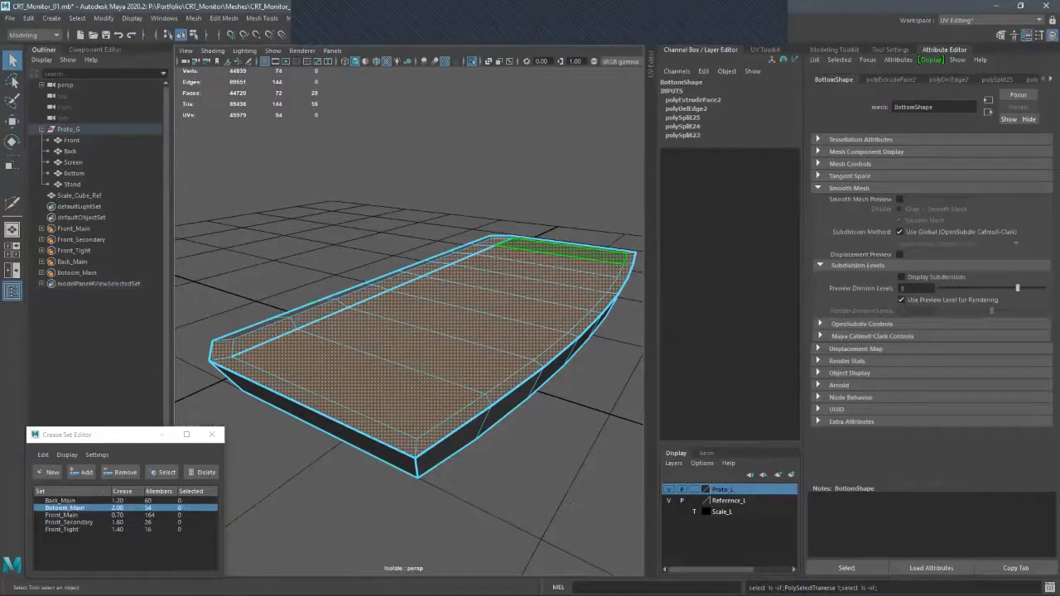
key(Delete)
alt+drag(570, 504, 552, 515)
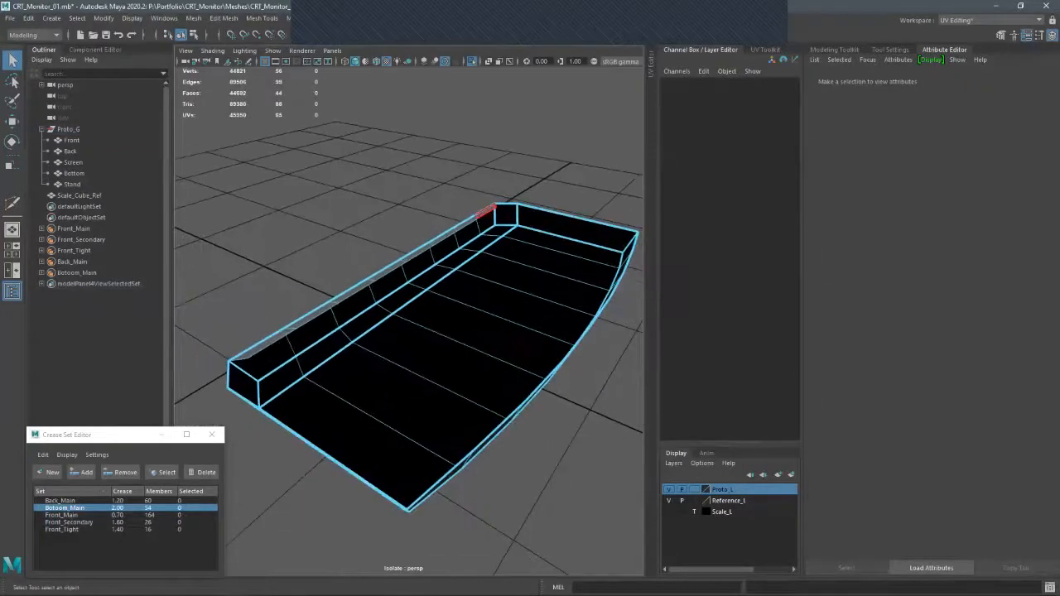
- Delete the remaining thin rear strip of top faces and try raising the Bottom mesh's open border edges toward the Front mesh
click(487, 213)
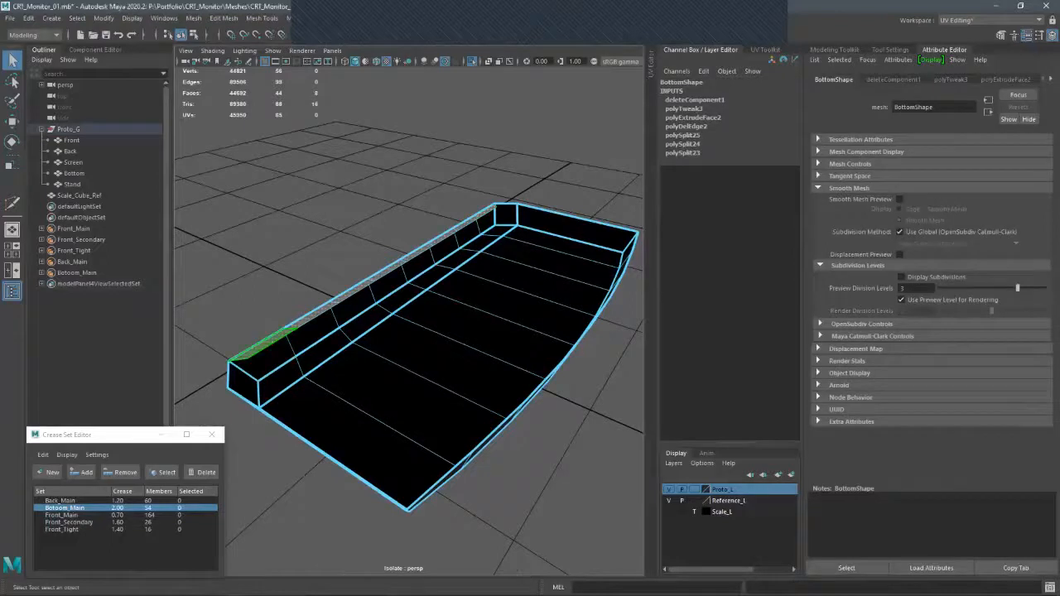
key(F11)
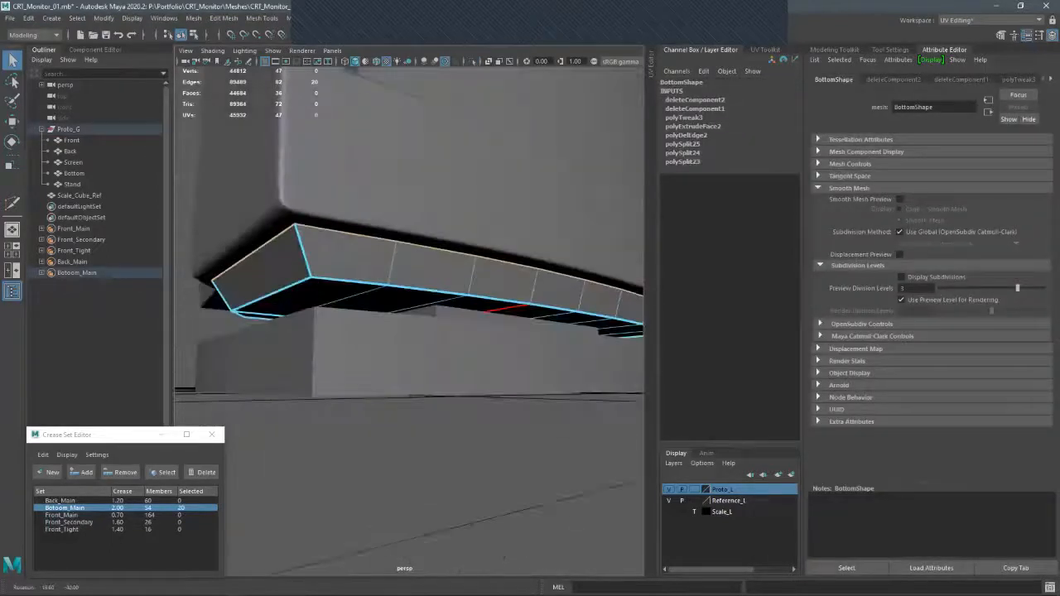
key(w)
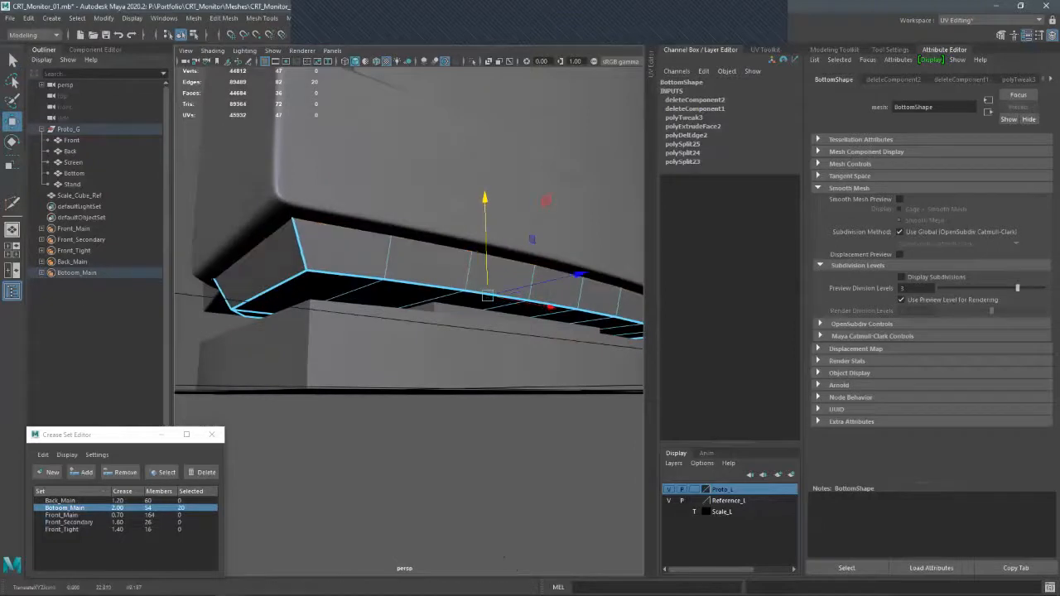
key(q)
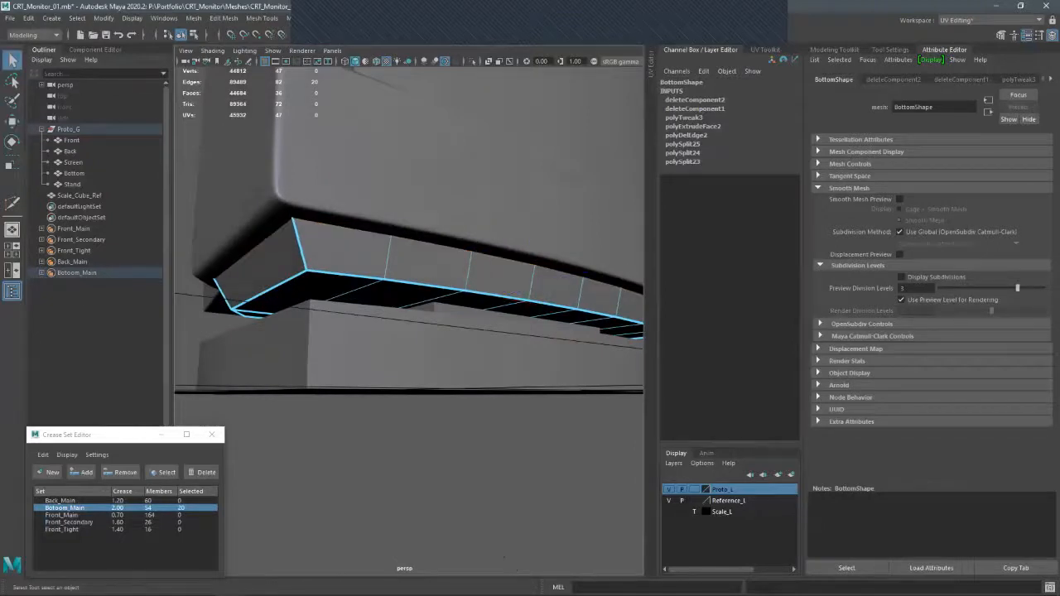
click(74, 173)
alt+drag(410, 248, 477, 224)
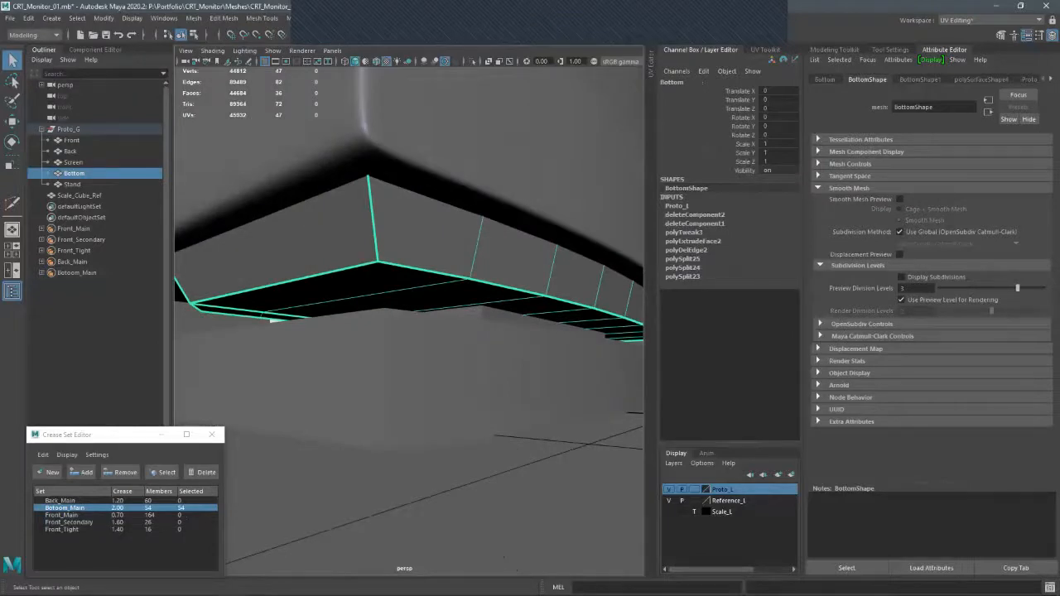
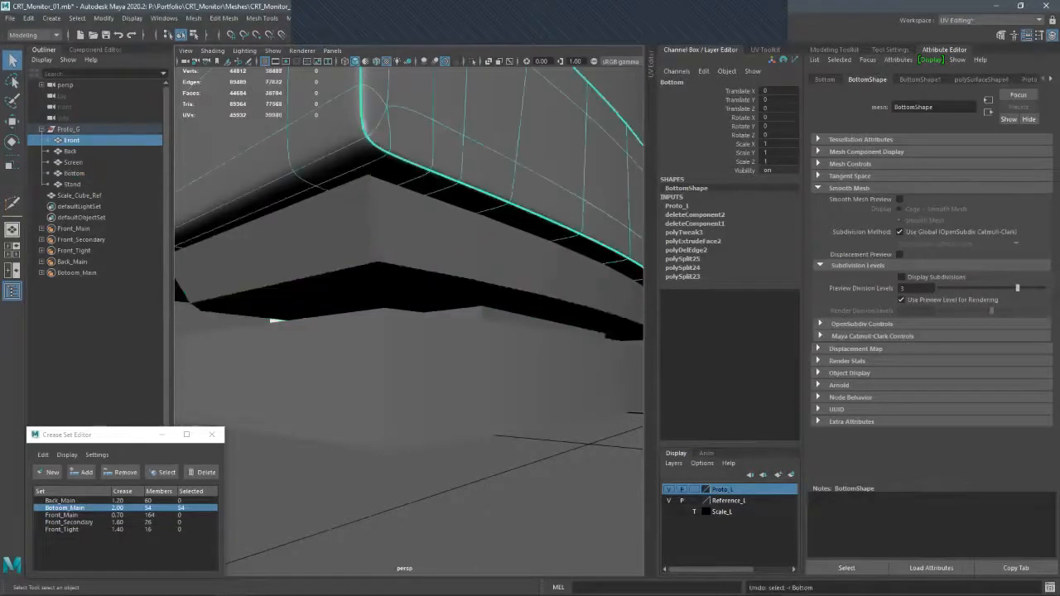
- Undo the border edge changes and the deletion of the Bottom mesh's top faces
key(ctrl+1)
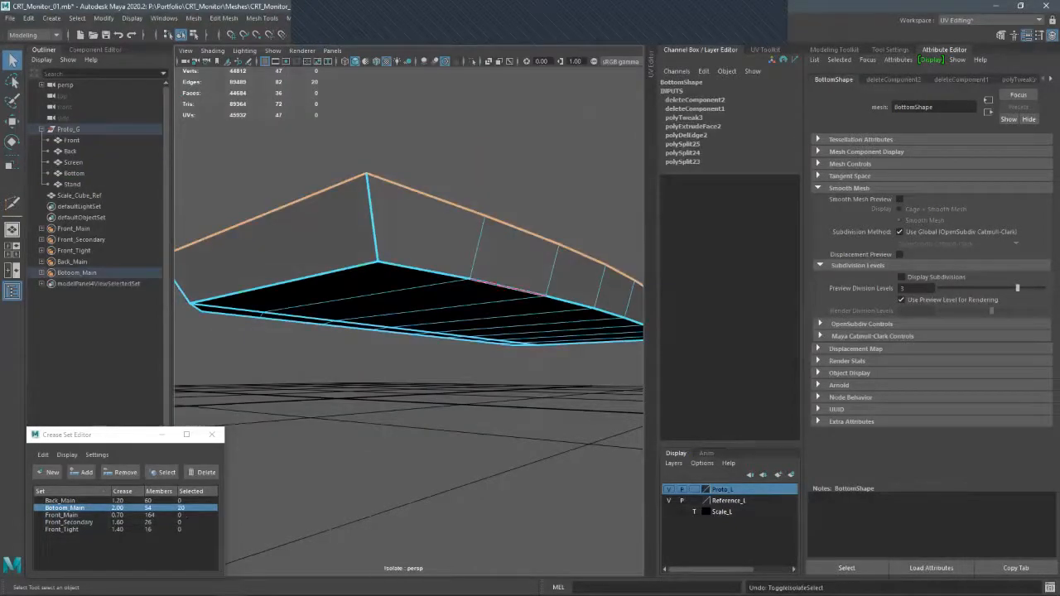
key(ctrl+z)
key(ctrl+z)
key(ctrl+z)
key(ctrl+z)
key(ctrl+z)
key(ctrl+z)
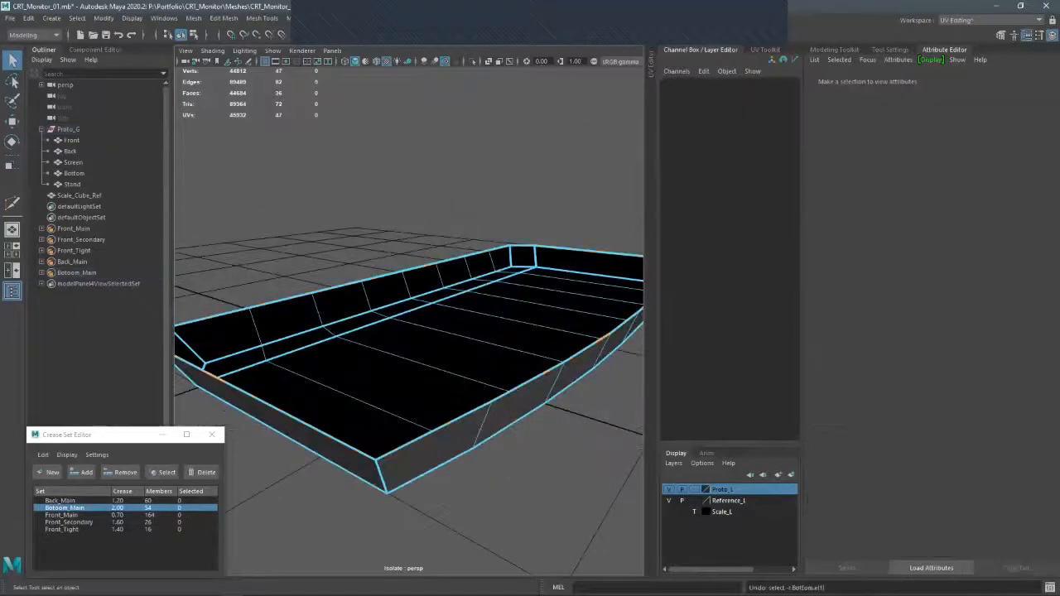
key(ctrl+z)
key(ctrl+z)
key(ctrl+z)
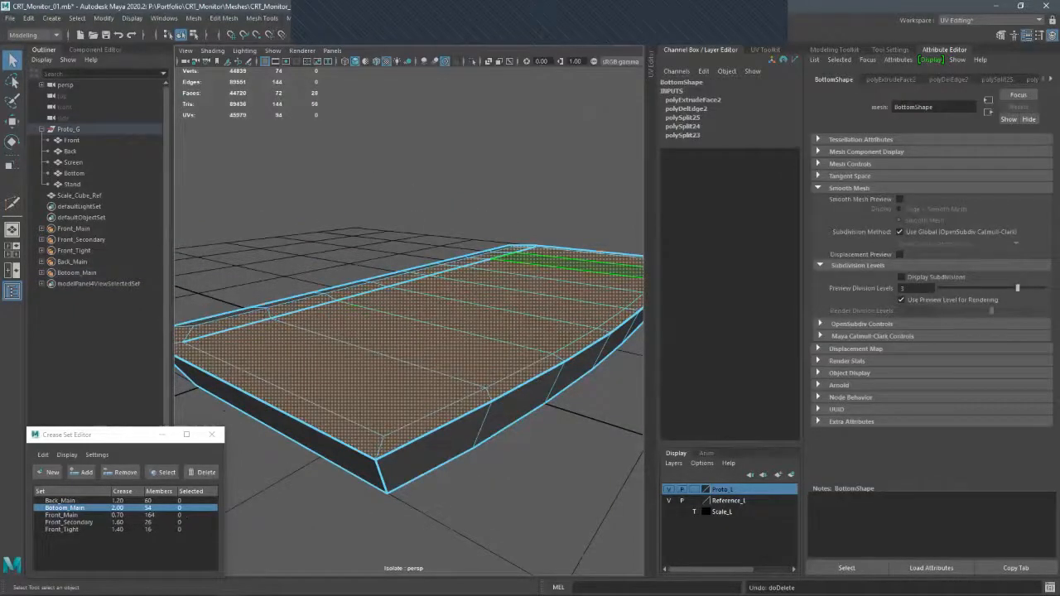
- Examine the smoothed Bottom mesh in place beneath the monitor, and isolate it again
alt+drag(410, 315, 183, 255)
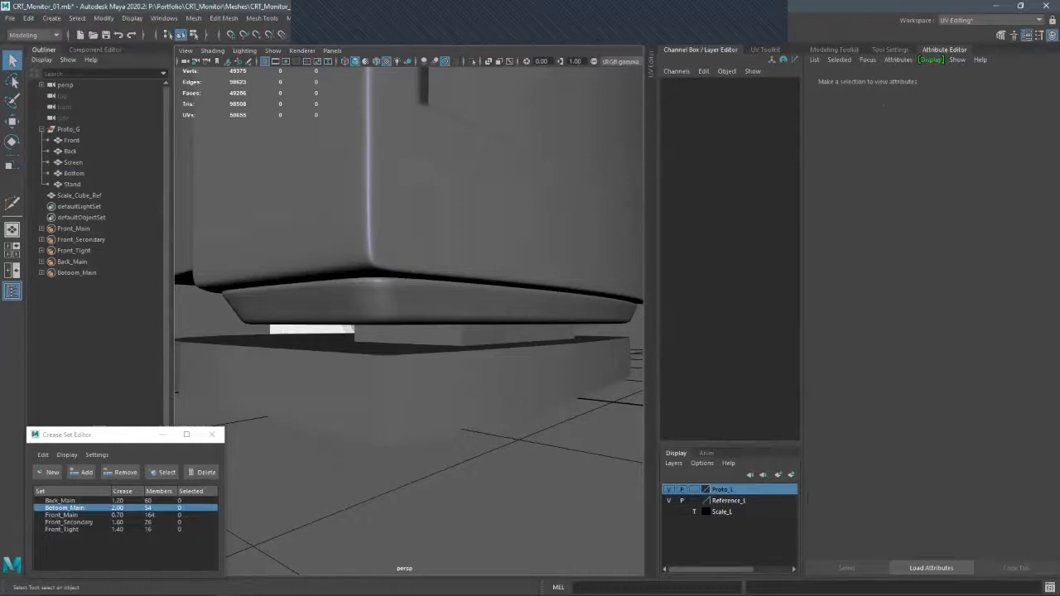
click(74, 173)
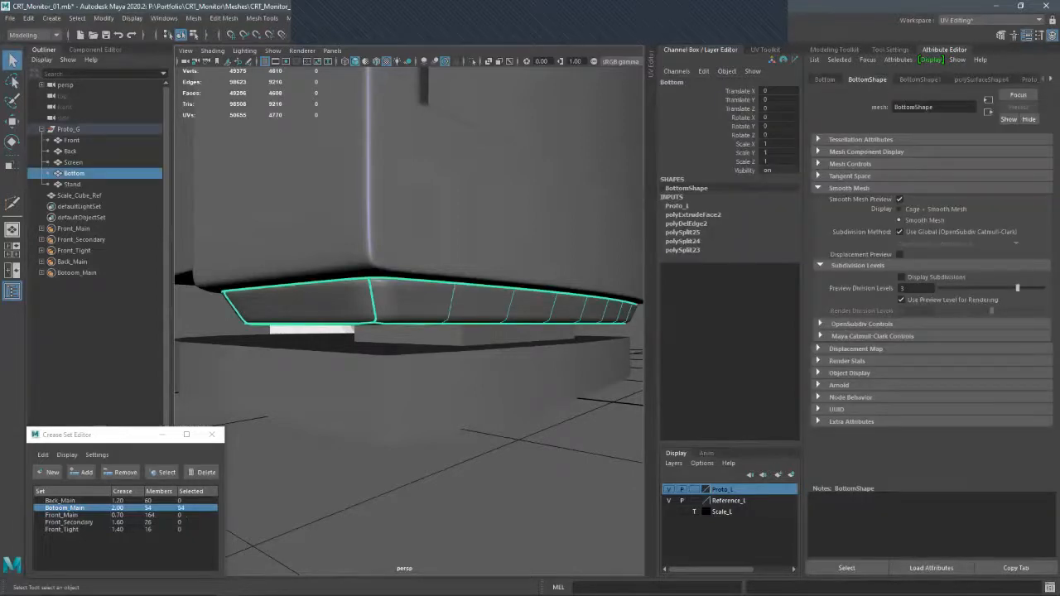
key(f)
key(ctrl+1)
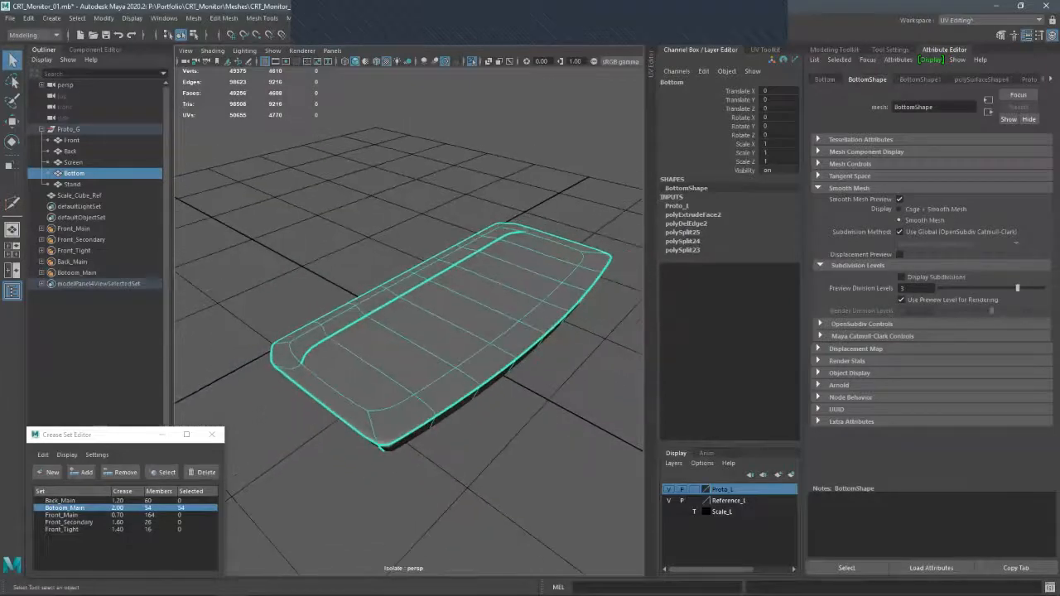
- Turn off the Bottom mesh's smooth preview and extrude all its underside faces with an offset of 2
key(1)
alt+drag(406, 373, 418, 215)
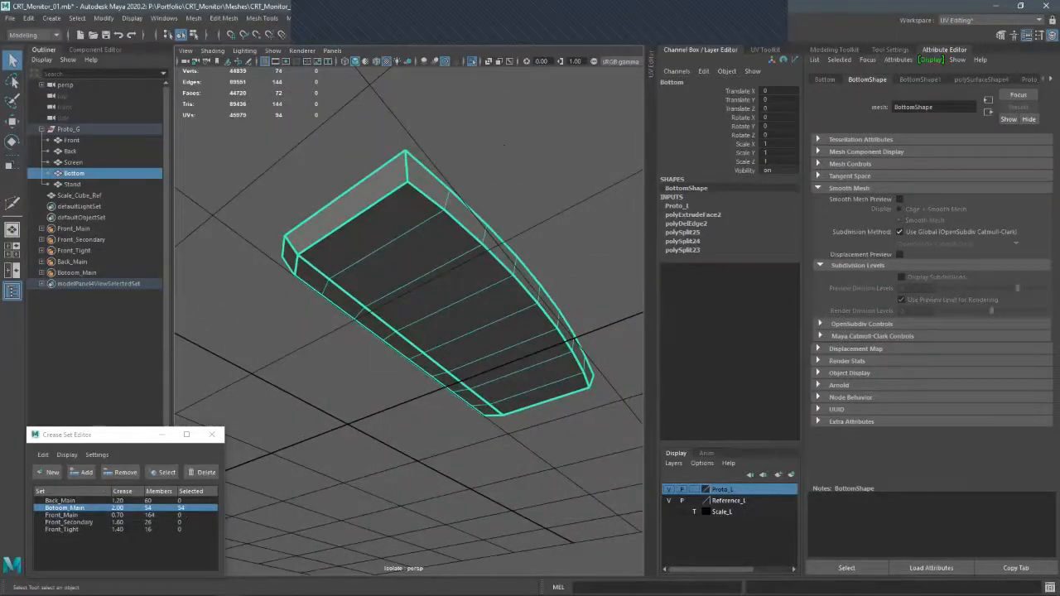
key(F11)
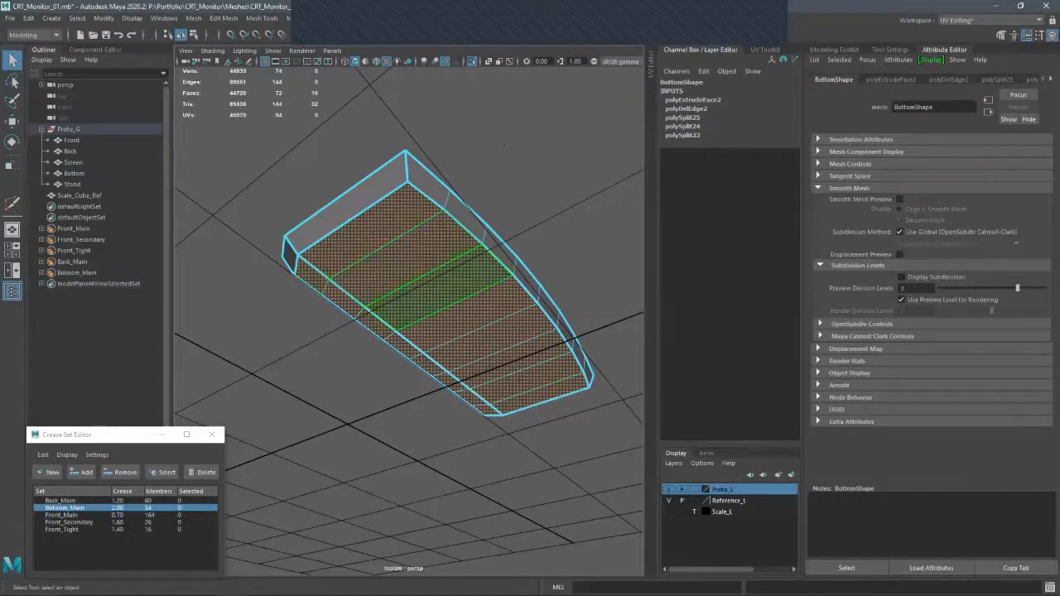
key(ctrl+e)
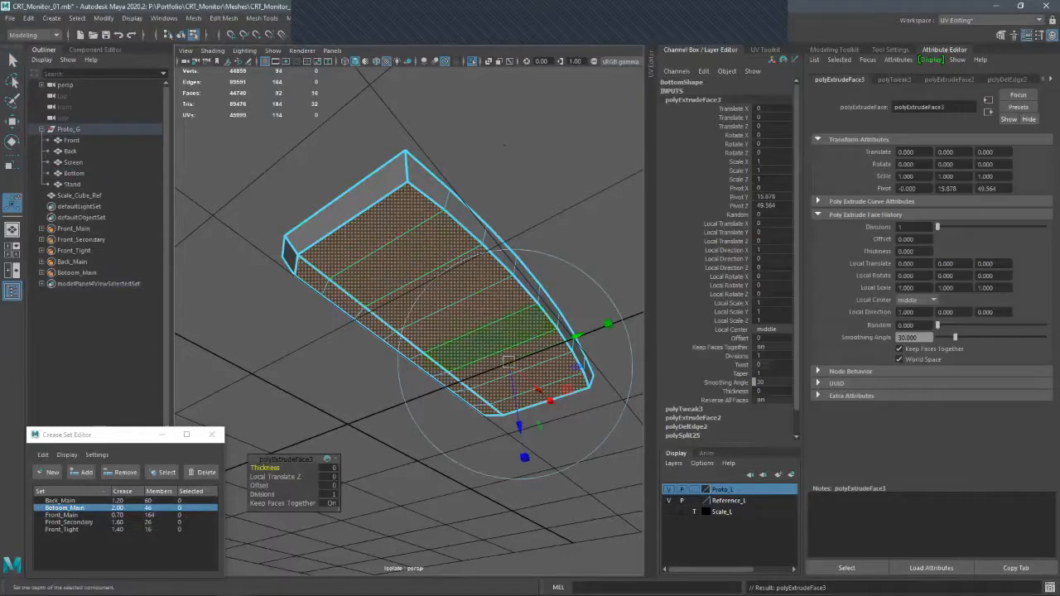
click(329, 485)
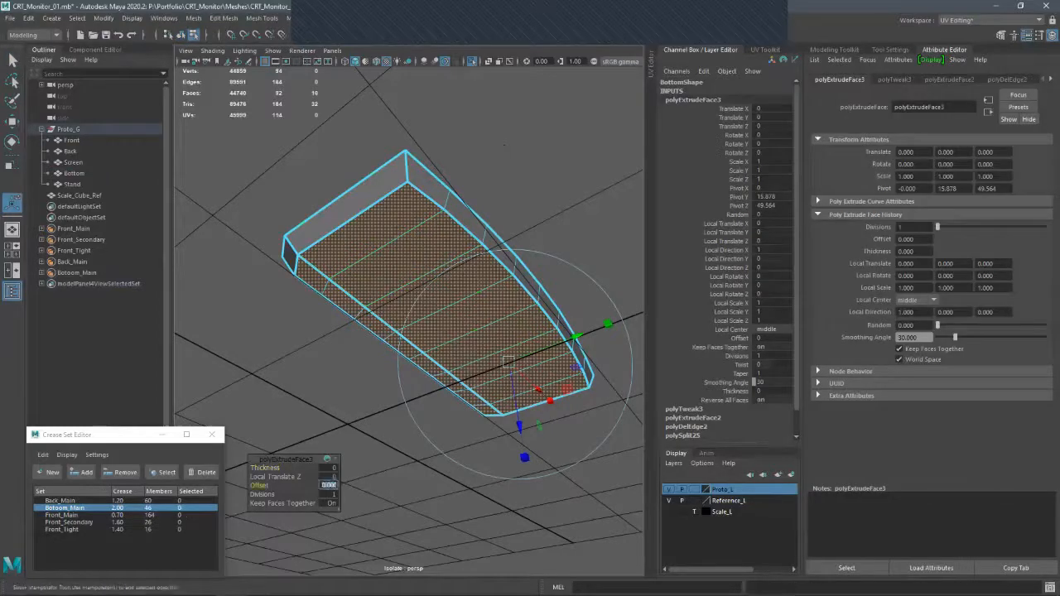
text(2)
key(Return)
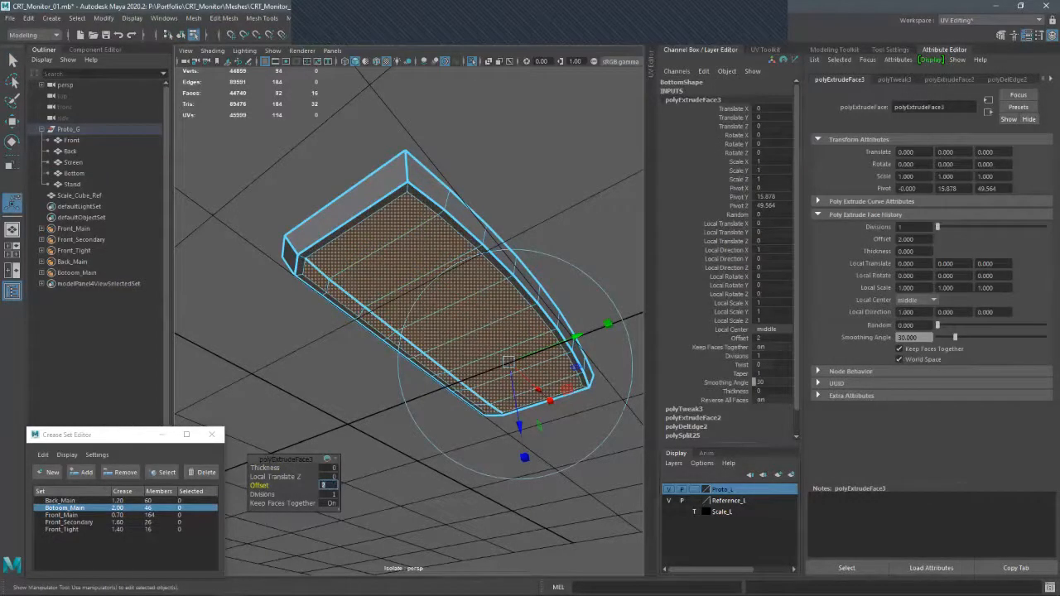
- Return to object selection and examine the Bottom mesh with smooth preview on
alt+drag(367, 232, 431, 439)
key(q)
key(F8)
click(447, 348)
key(3)
click(530, 447)
alt+drag(530, 447, 472, 356)
click(497, 360)
- Turn off the smooth preview and cut a support edge loop across the Bottom mesh near each of its short ends
key(1)
key(ctrl+shift+x)
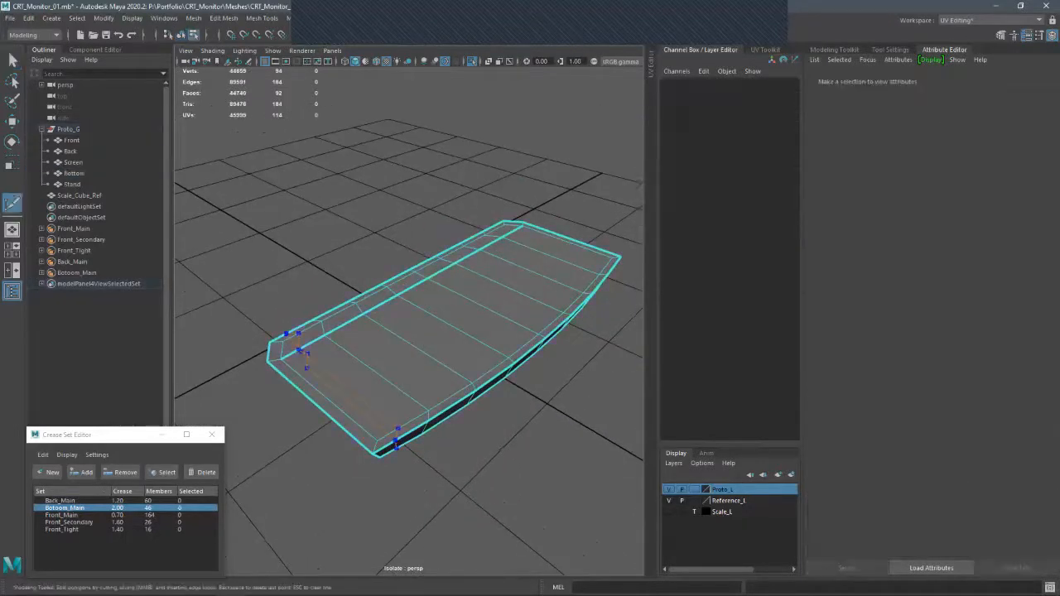
ctrl+click(396, 443)
alt+drag(395, 443, 319, 447)
alt+middle_drag(592, 464, 426, 440)
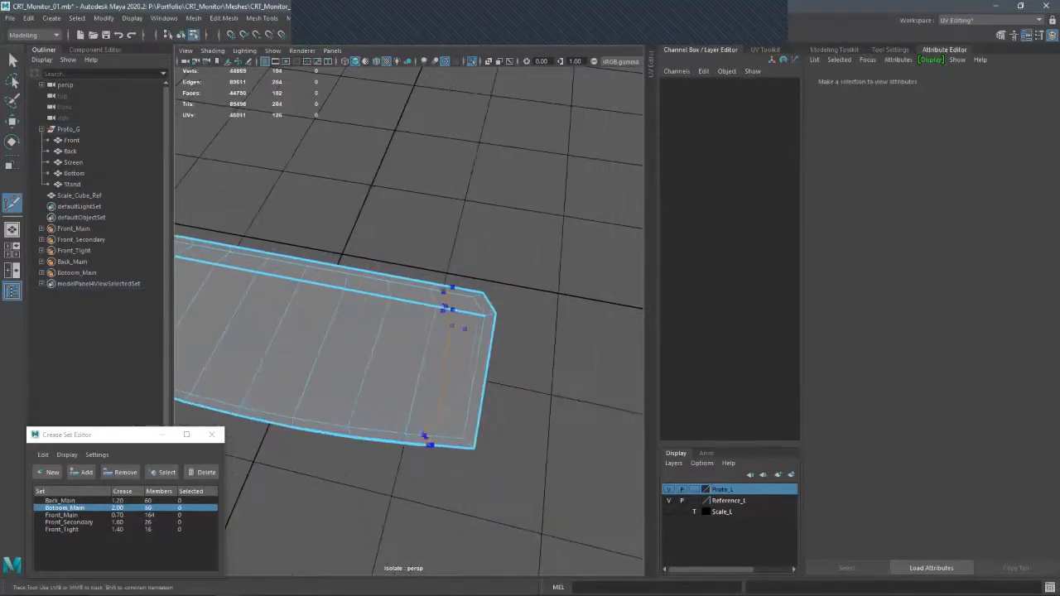
ctrl+click(441, 438)
- Cut lengthwise support edge loops along the Bottom mesh's curved side and the narrow strip on its straight side
alt+drag(441, 438, 518, 373)
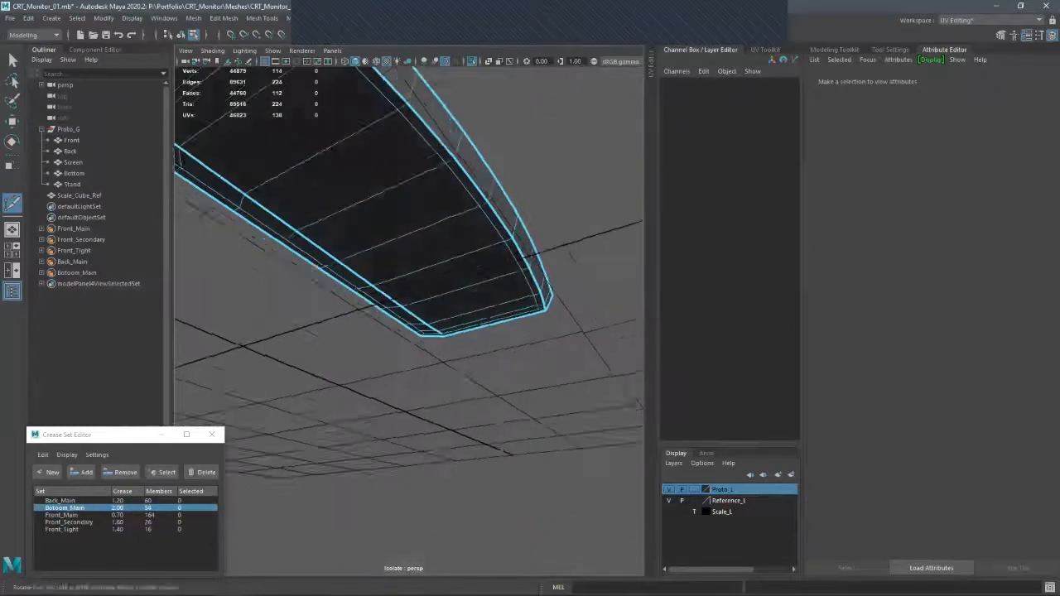
alt+right_drag(518, 372, 439, 377)
alt+drag(439, 377, 530, 518)
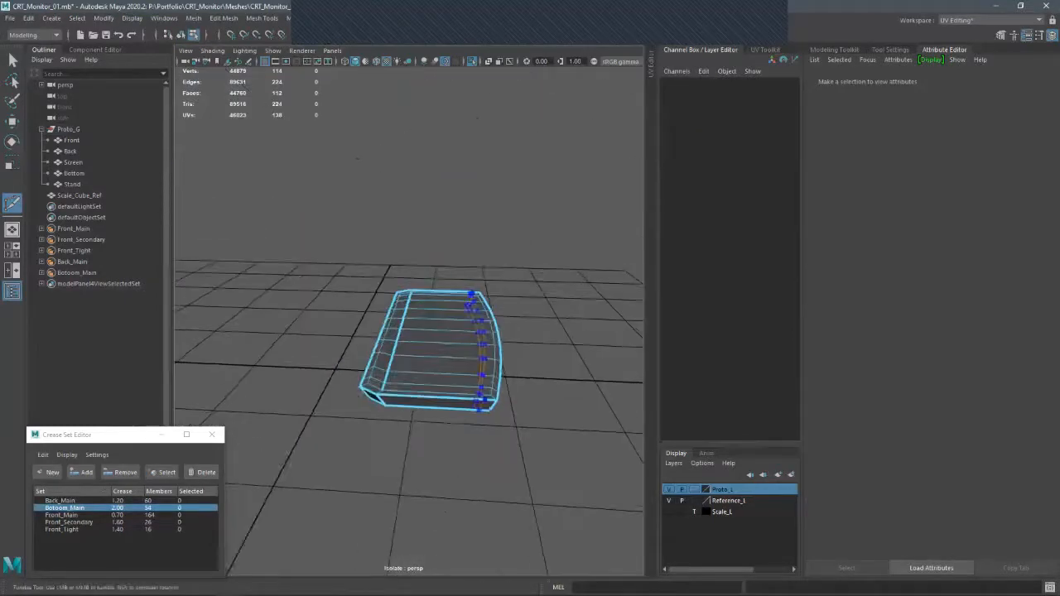
ctrl+click(486, 400)
ctrl+click(395, 402)
alt+drag(369, 389, 402, 396)
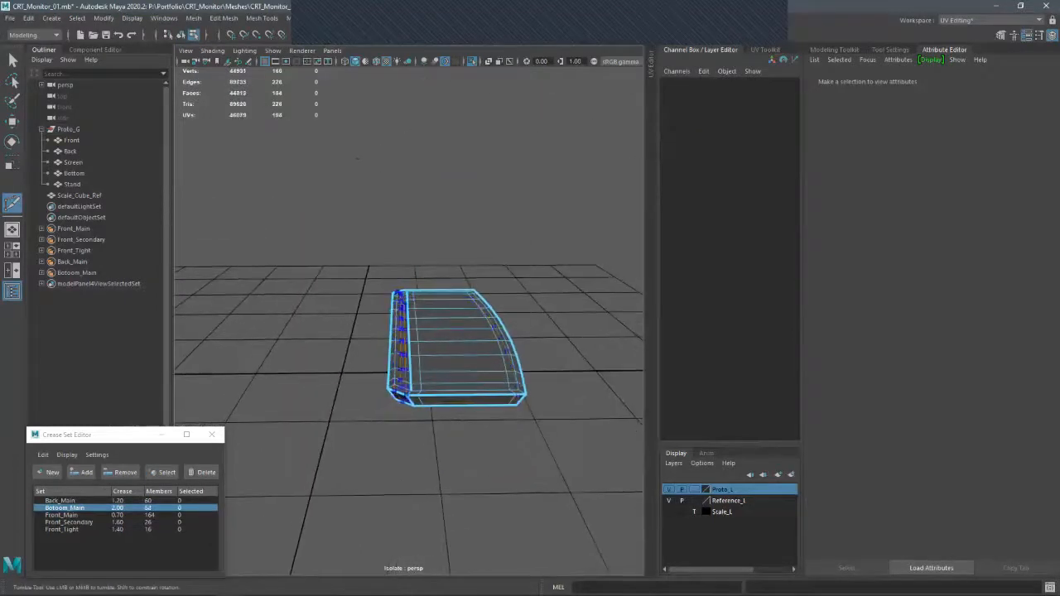
ctrl+click(402, 356)
alt+drag(402, 356, 373, 380)
key(q)
right_drag(435, 280, 479, 266)
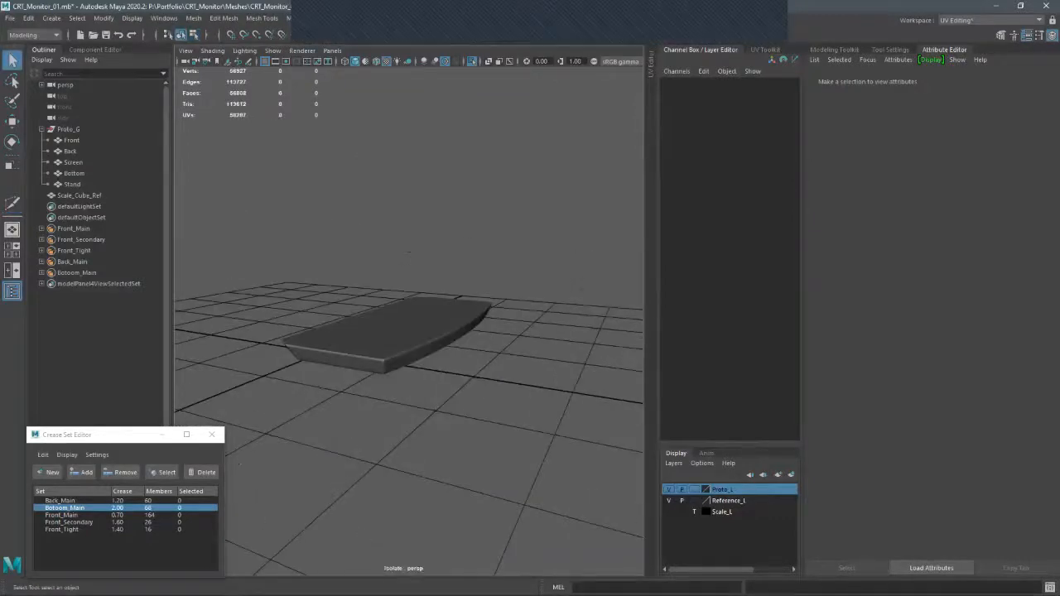
- Examine the smoothed Bottom mesh in place beneath the monitor, isolated from below, and together with the whole model
alt+drag(431, 381, 443, 355)
key(ctrl+1)
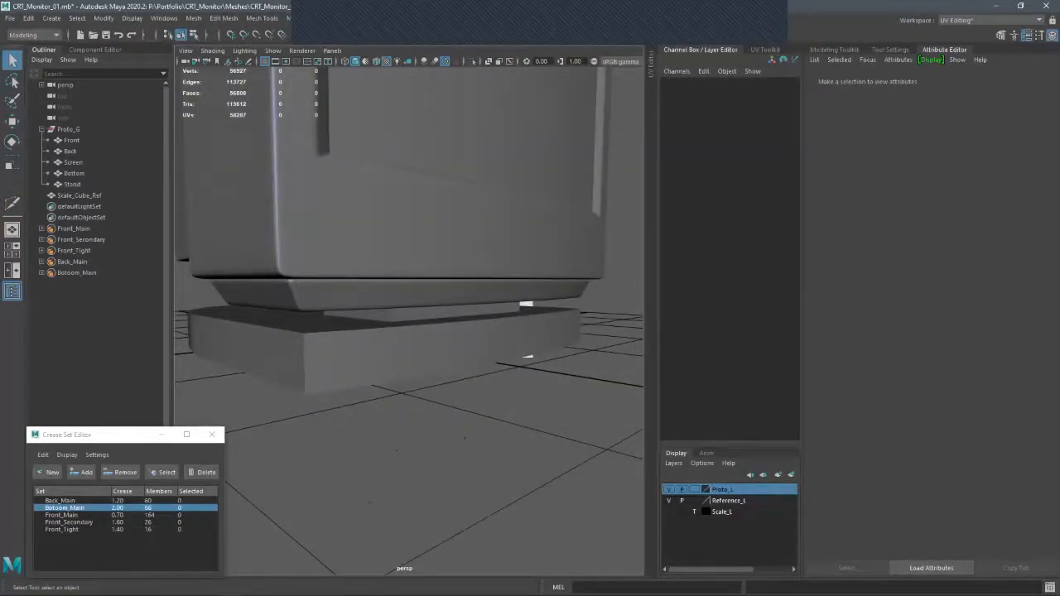
alt+drag(443, 354, 454, 227)
click(447, 191)
key(ctrl+1)
click(497, 389)
alt+drag(497, 390, 489, 464)
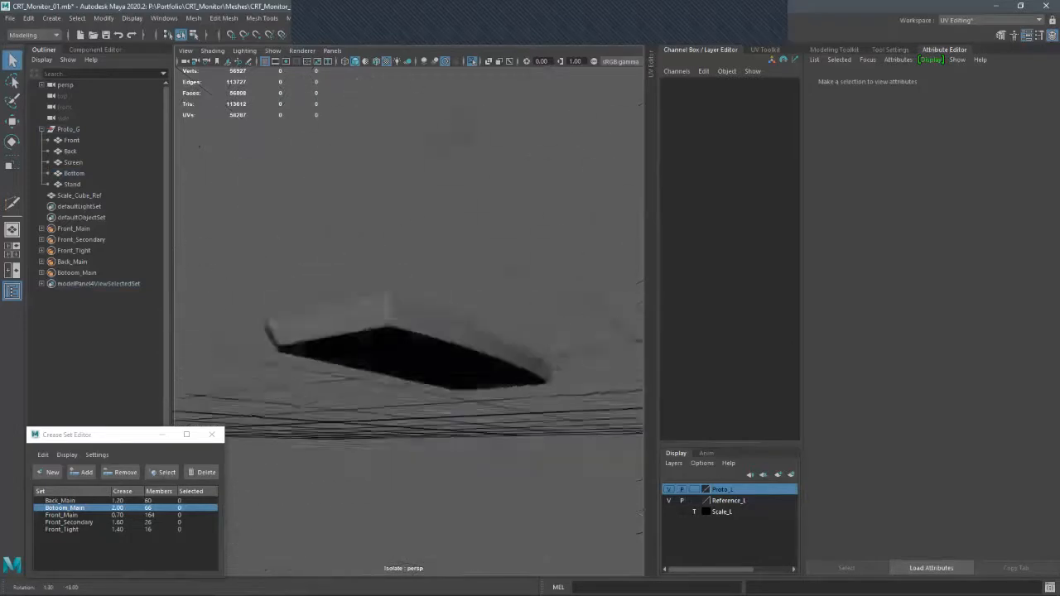
alt+drag(364, 364, 630, 302)
alt+drag(530, 332, 398, 406)
key(ctrl+1)
scroll(408, 320, down, 8)
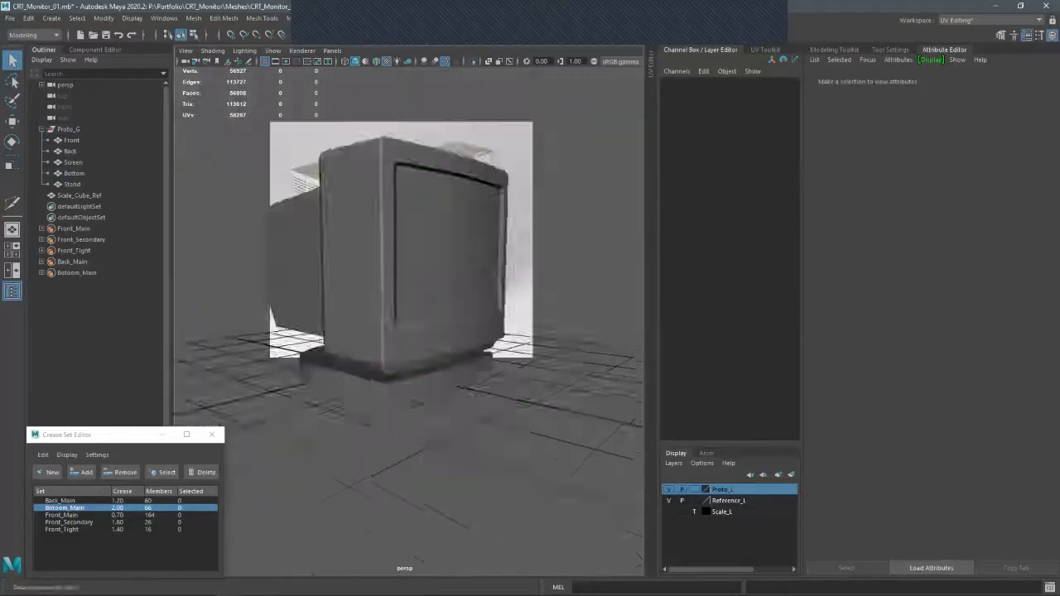
- Isolate the Stand mesh and create a new crease set from all of its edges
alt+drag(407, 332, 418, 319)
click(406, 390)
key(ctrl+1)
alt+drag(398, 356, 439, 410)
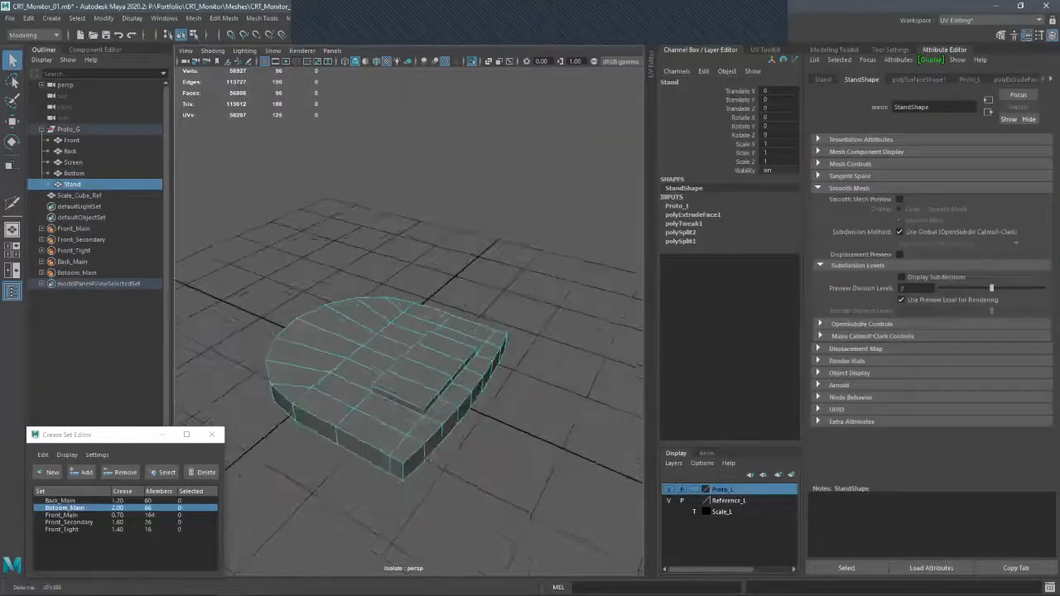
scroll(409, 364, up, 2)
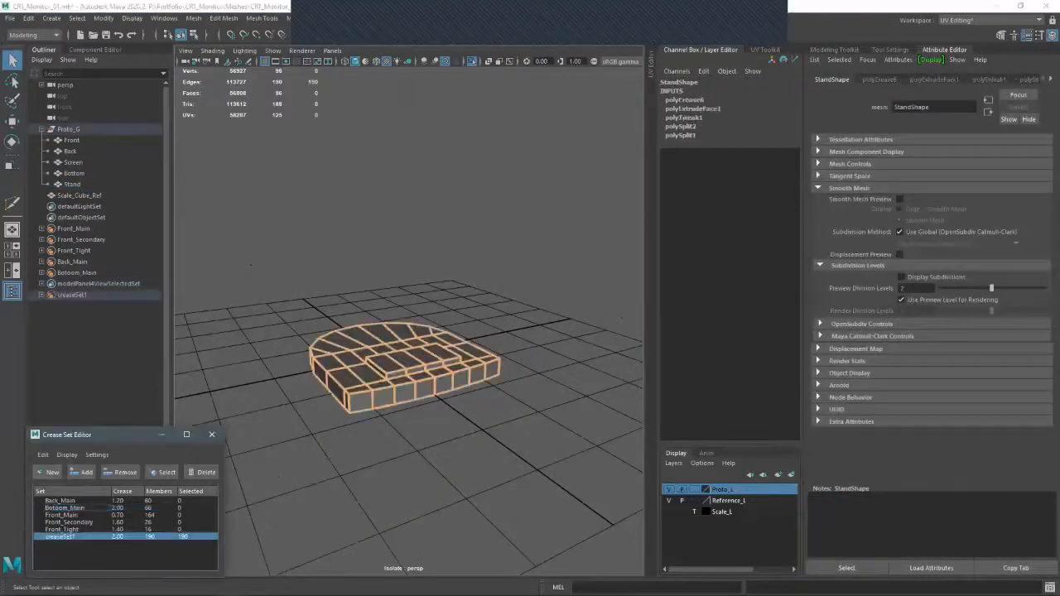
- Rename the Stand's new crease set as Bottom_Main
double_click(61, 537)
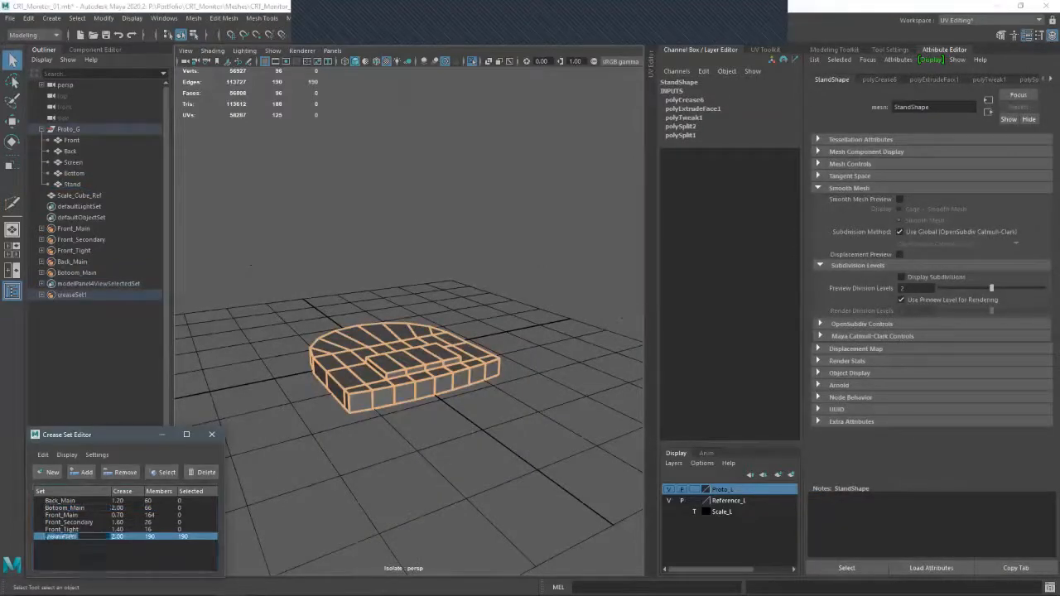
text(Bottom_Main)
key(Return)
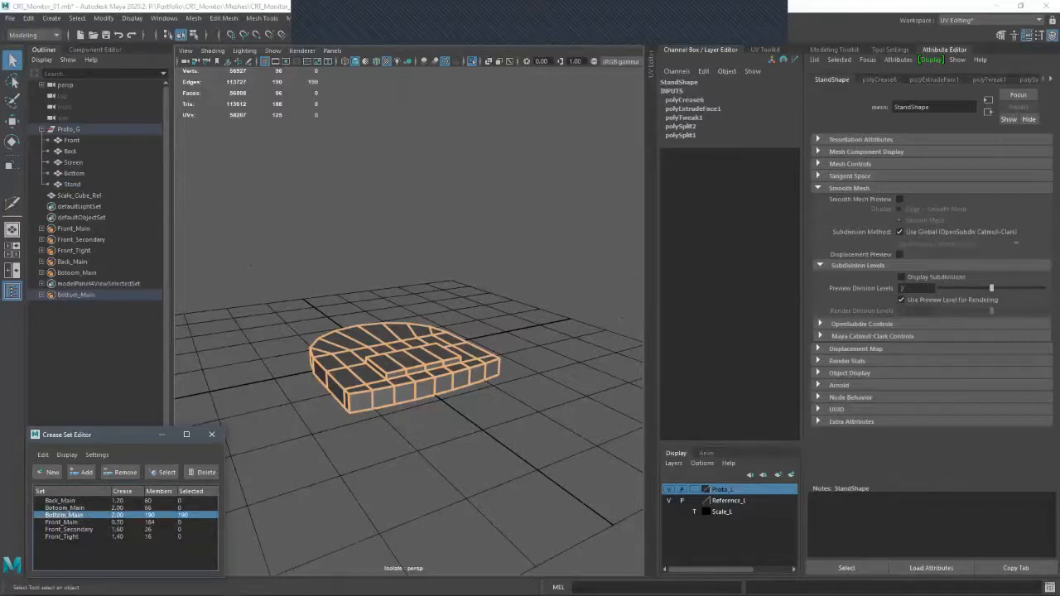
- Correct the spelling of the Botoom_Main crease set to Bottom_Main
double_click(65, 507)
click(63, 508)
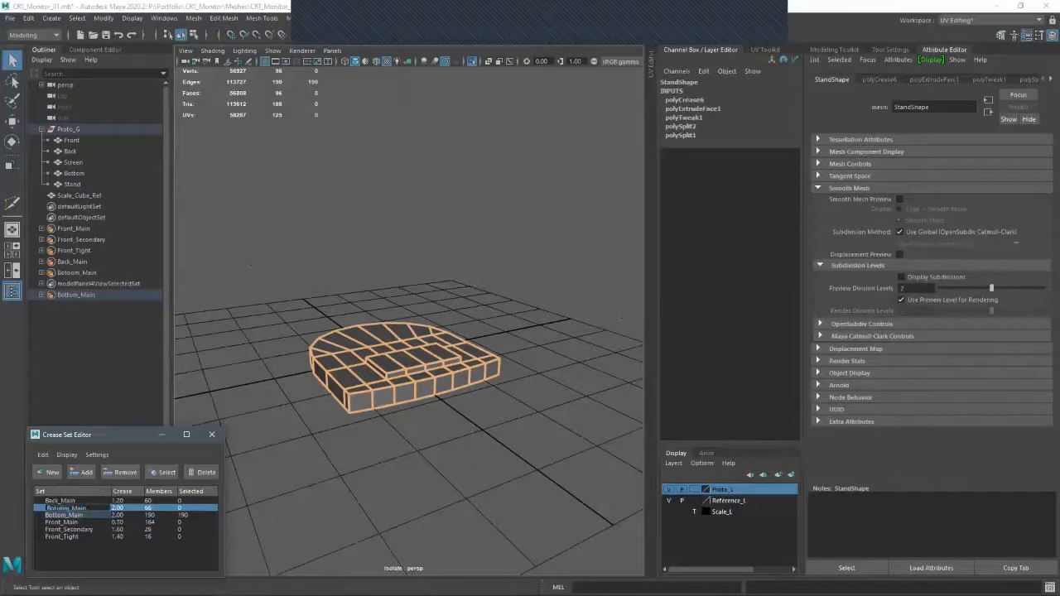
text(t)
key(Return)
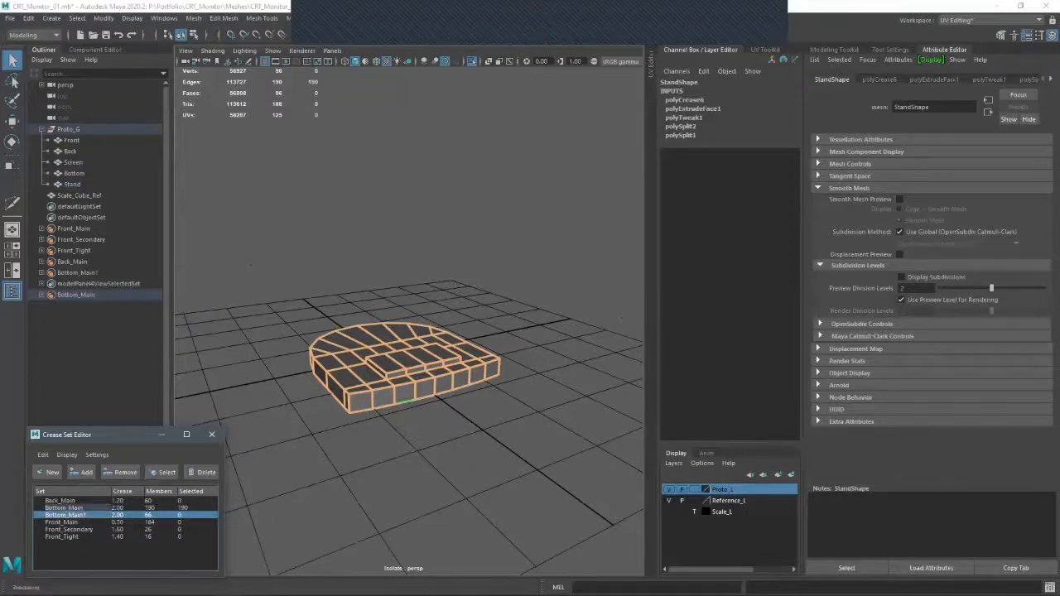
- Rename the crease set that holds the stand's edges to Stand_Main
click(402, 402)
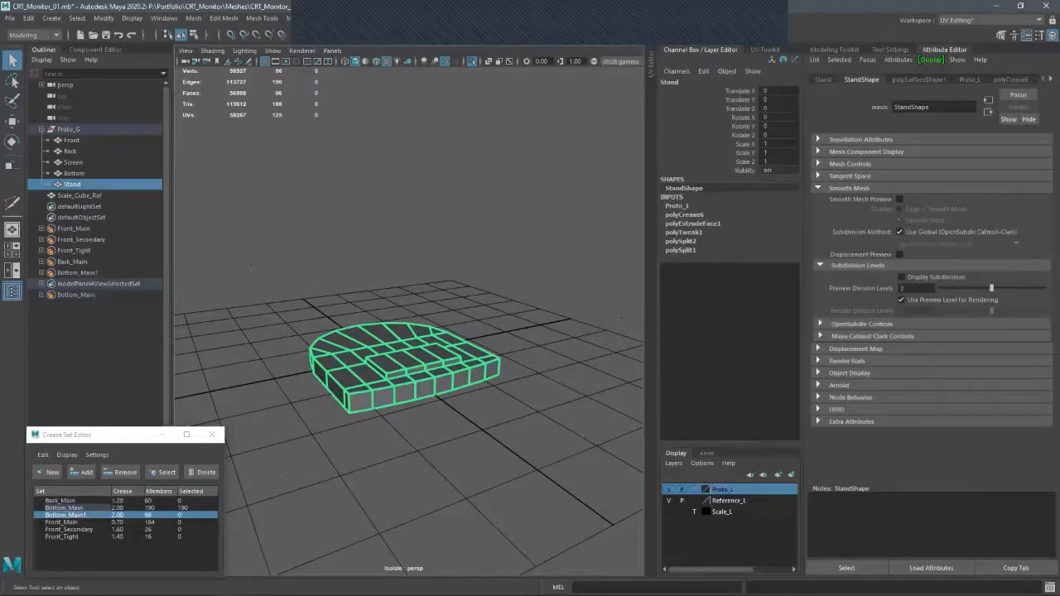
key(F10)
double_click(85, 508)
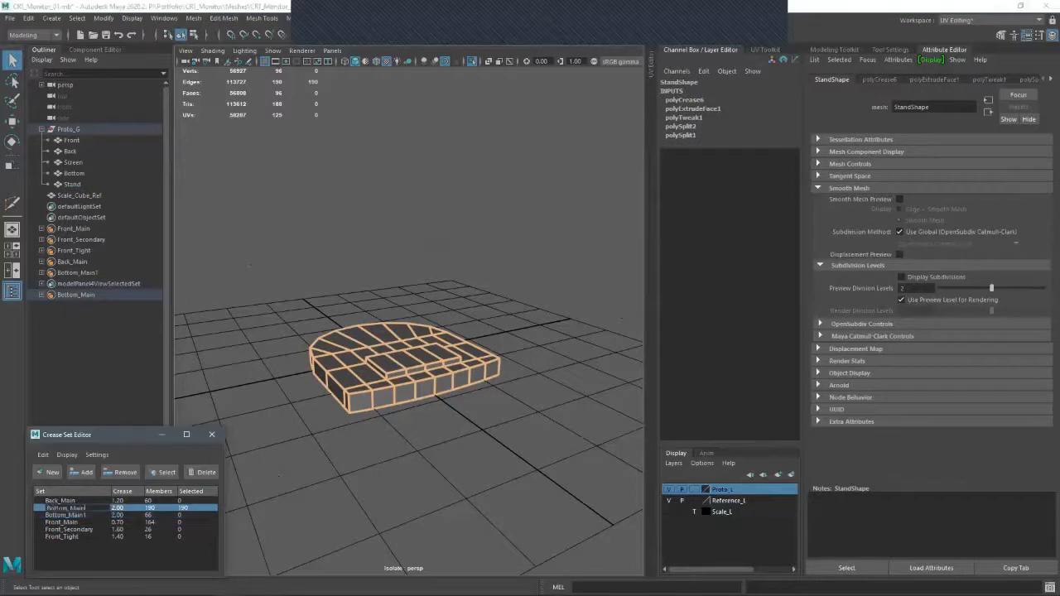
text(Stand_Main)
key(Return)
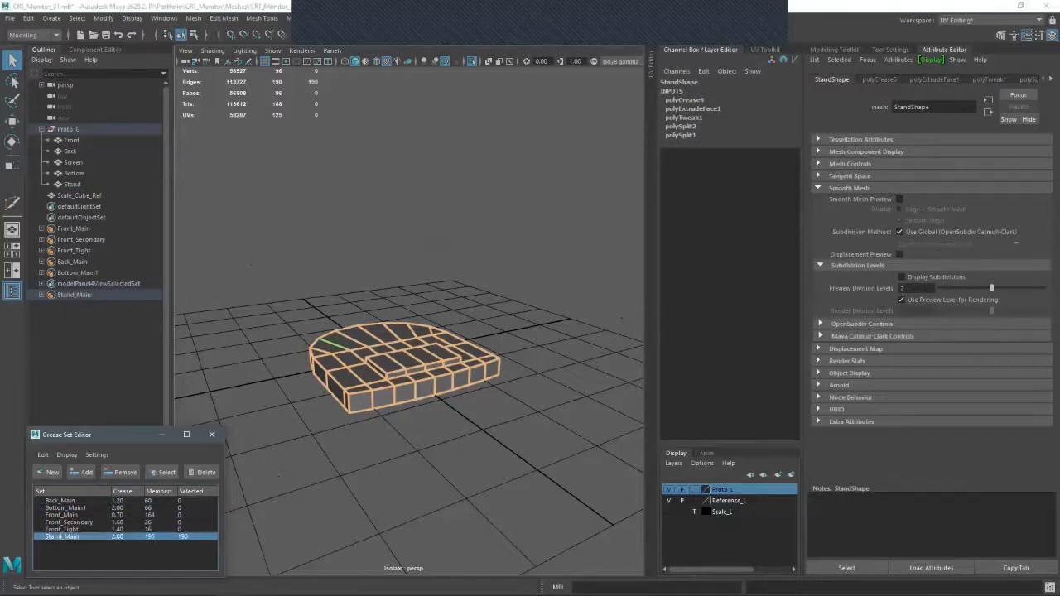
- Set the Stand_Main crease value to 1.5
double_click(122, 536)
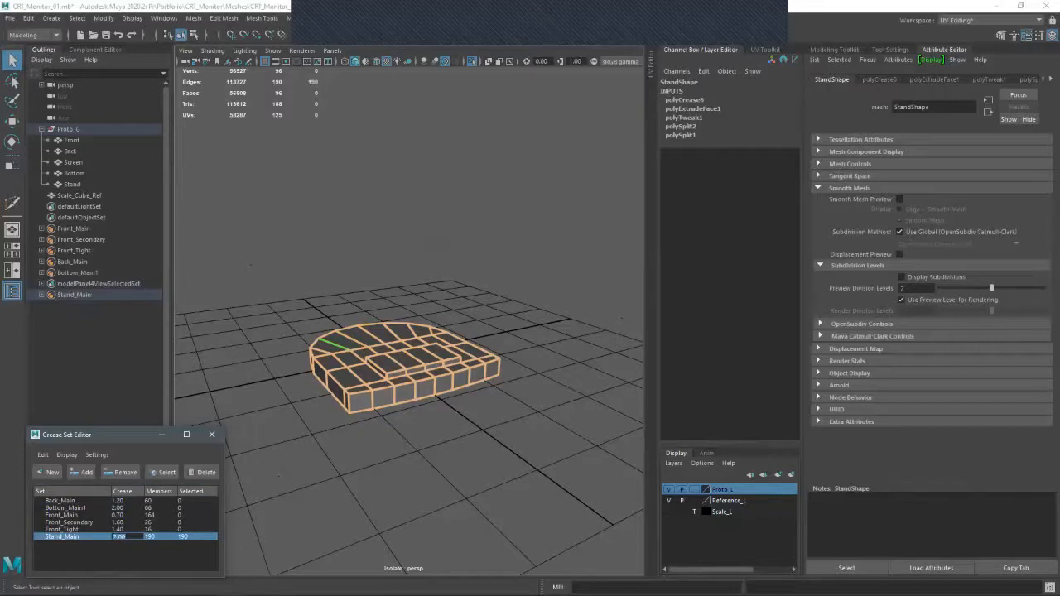
text(1.5)
key(Return)
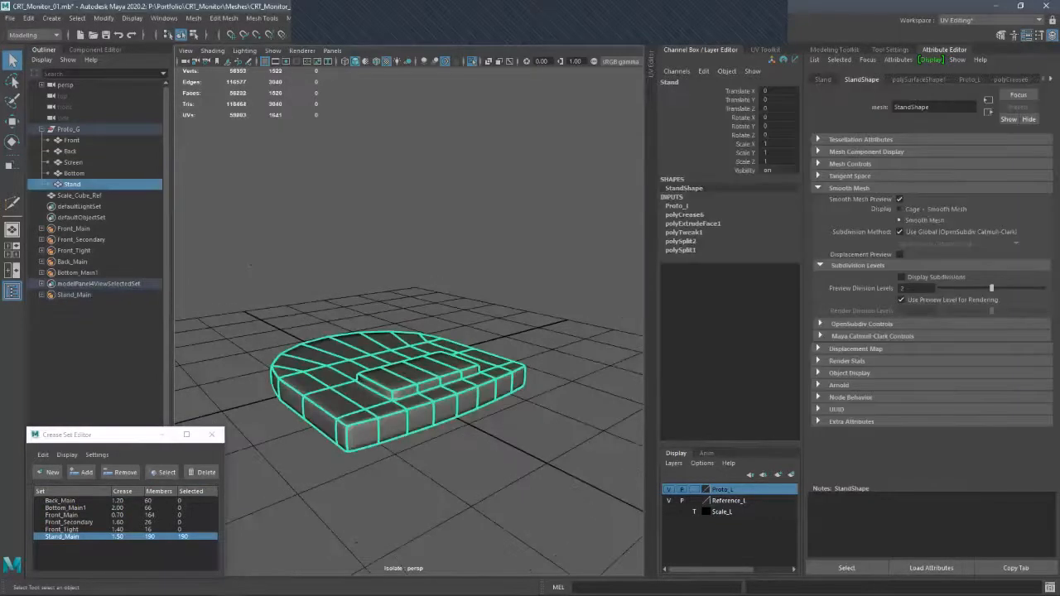
- Raise the stand's smooth preview division level to 3 and check its curved front
key(Page_Up)
click(348, 274)
alt+drag(347, 274, 530, 302)
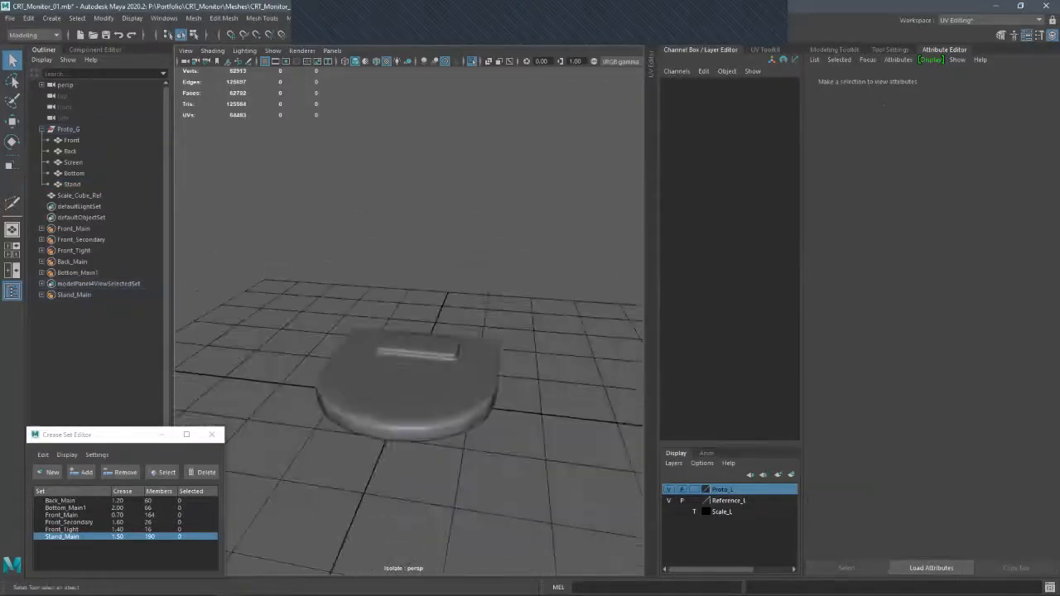
click(406, 397)
alt+drag(406, 397, 402, 418)
alt+right_drag(401, 418, 463, 418)
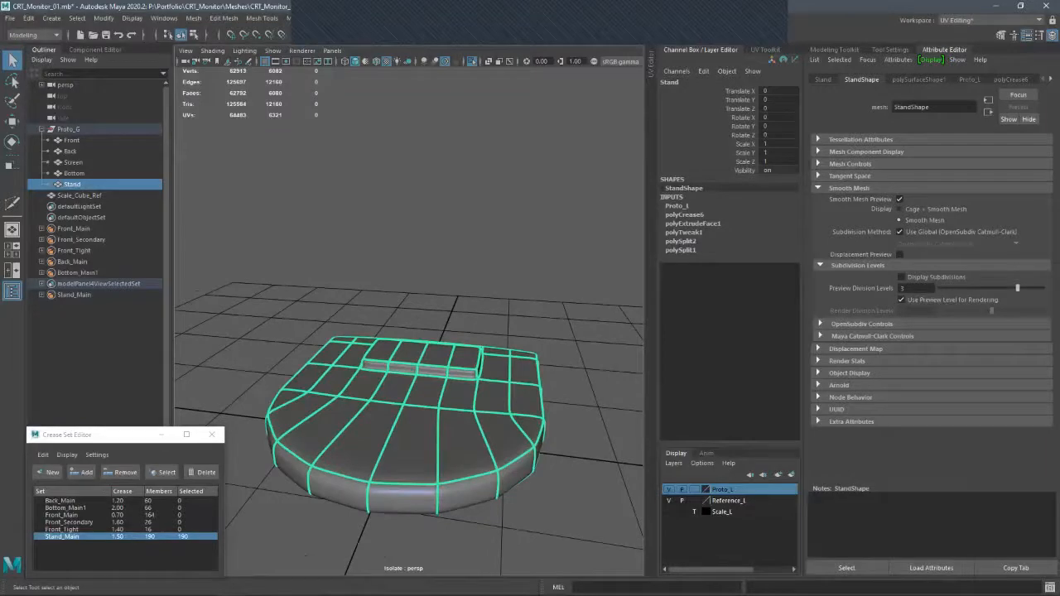
- Select the edge loops fanning across the stand's curved part and raised block and remove them from the Stand_Main crease set
key(F10)
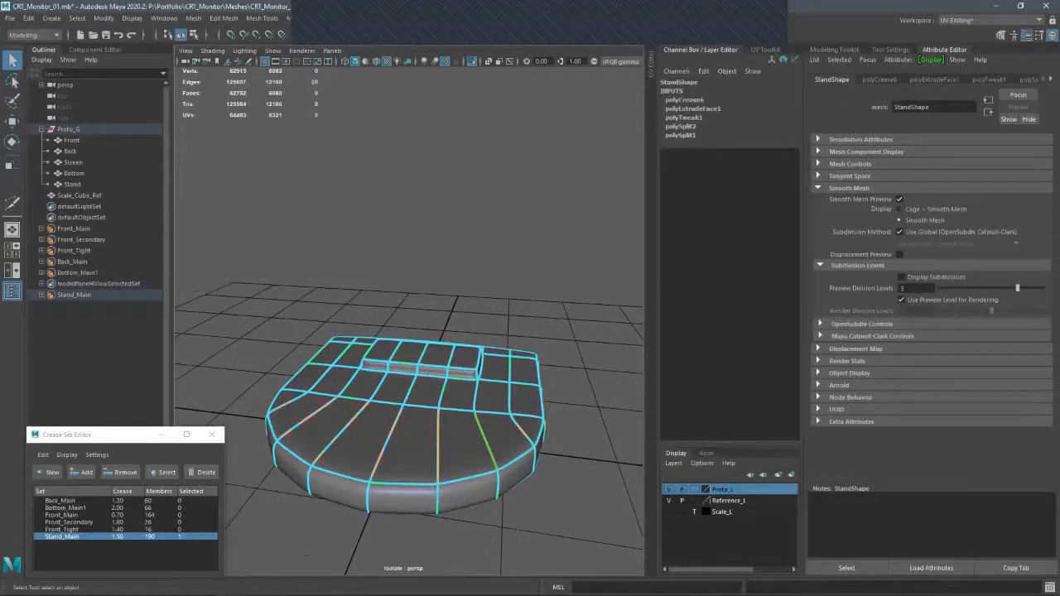
shift+double_click(438, 446)
shift+double_click(386, 444)
shift+double_click(340, 433)
shift+double_click(308, 419)
shift+double_click(289, 405)
alt+drag(522, 495, 472, 466)
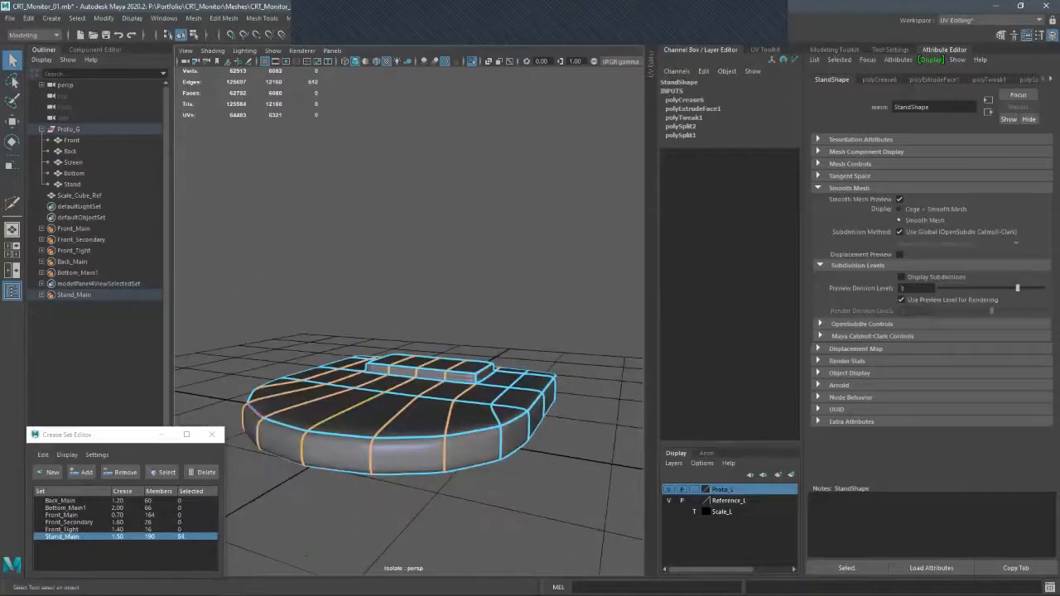
click(82, 473)
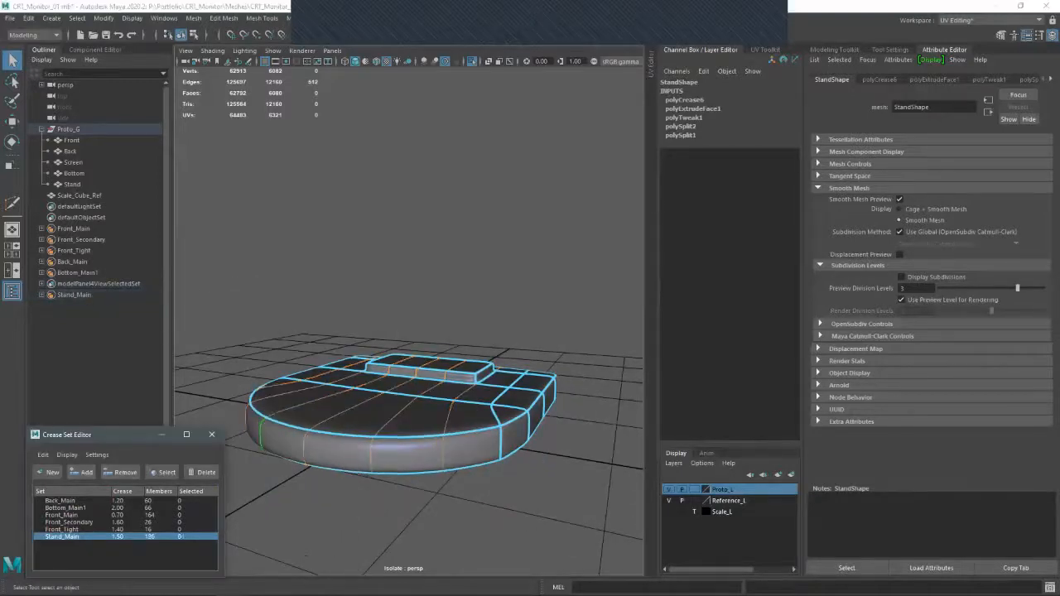
- Remove the remaining front-to-back edge loop beside the raised block from the Stand_Main crease set
right_drag(399, 280, 460, 259)
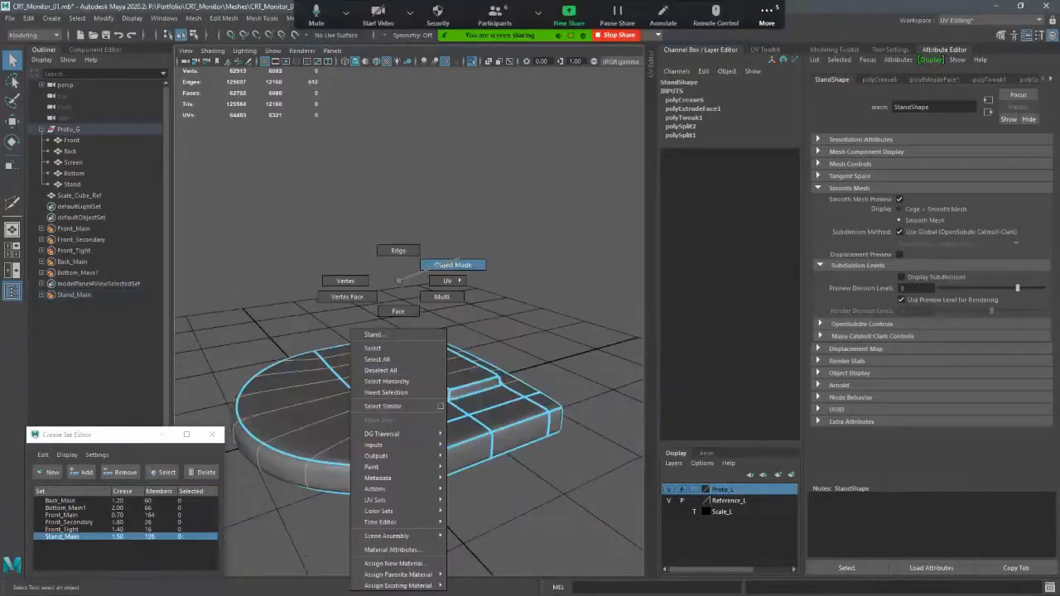
click(460, 258)
alt+drag(459, 258, 369, 195)
click(406, 385)
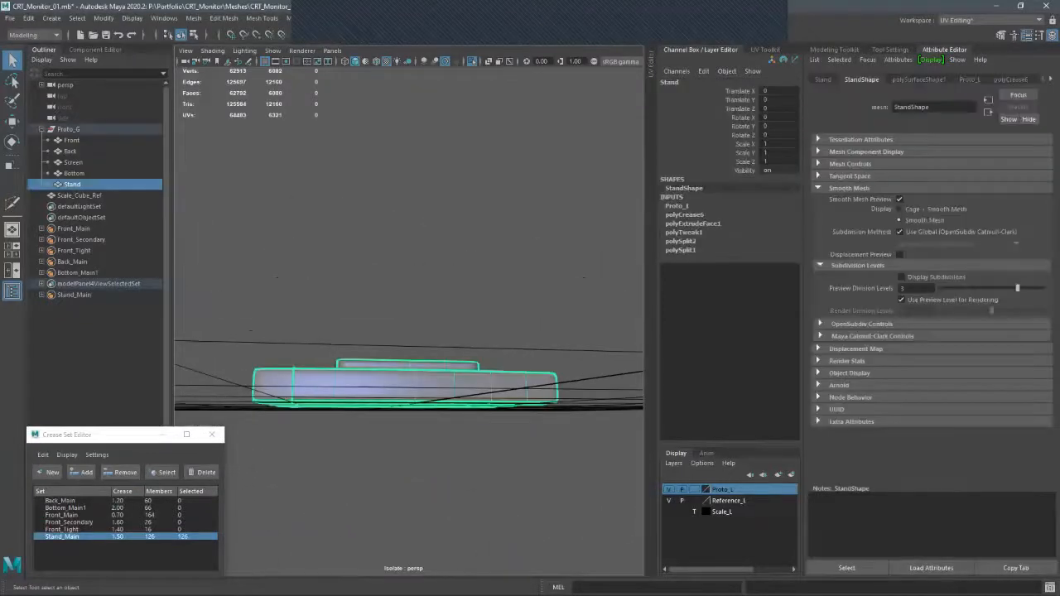
alt+drag(406, 386, 464, 439)
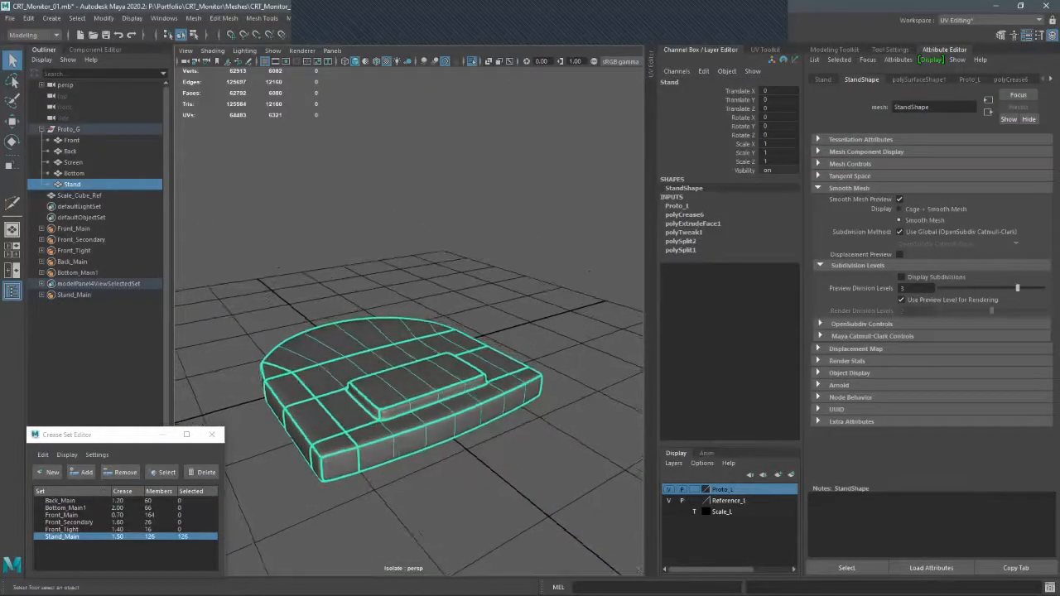
right_drag(356, 280, 339, 252)
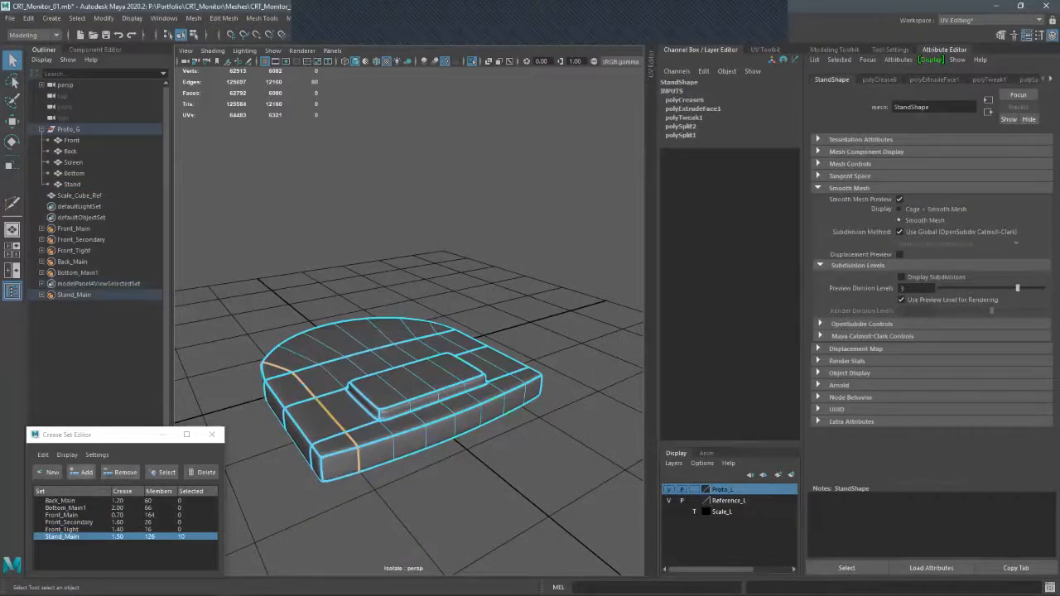
click(119, 473)
- Examine the smoothed stand in object mode, checking the curved outline and the raised block's edges
alt+drag(273, 307, 468, 282)
click(346, 280)
click(414, 389)
alt+drag(414, 390, 456, 401)
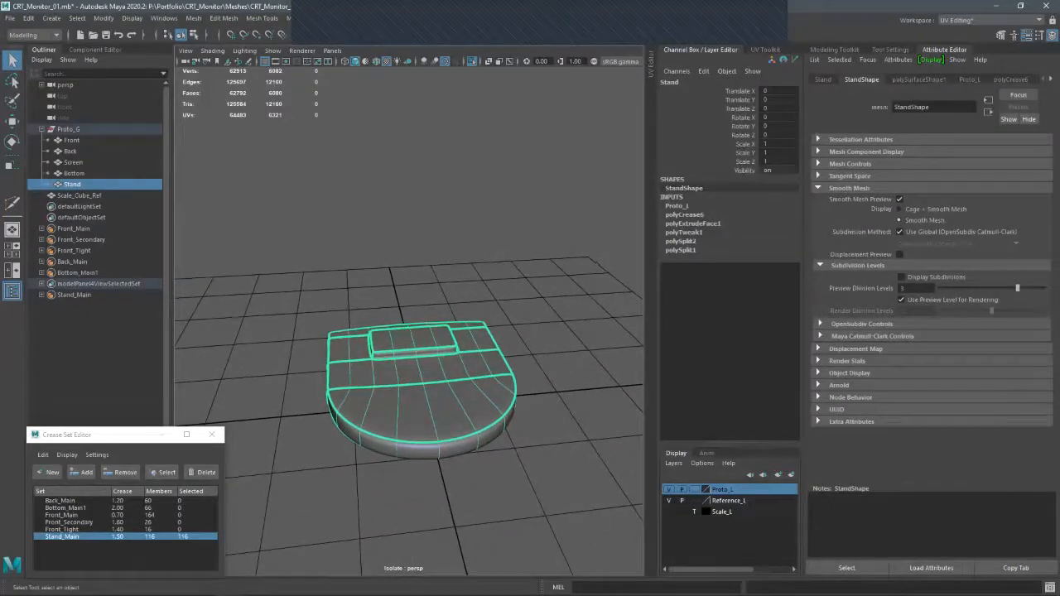
click(547, 348)
alt+drag(547, 348, 571, 348)
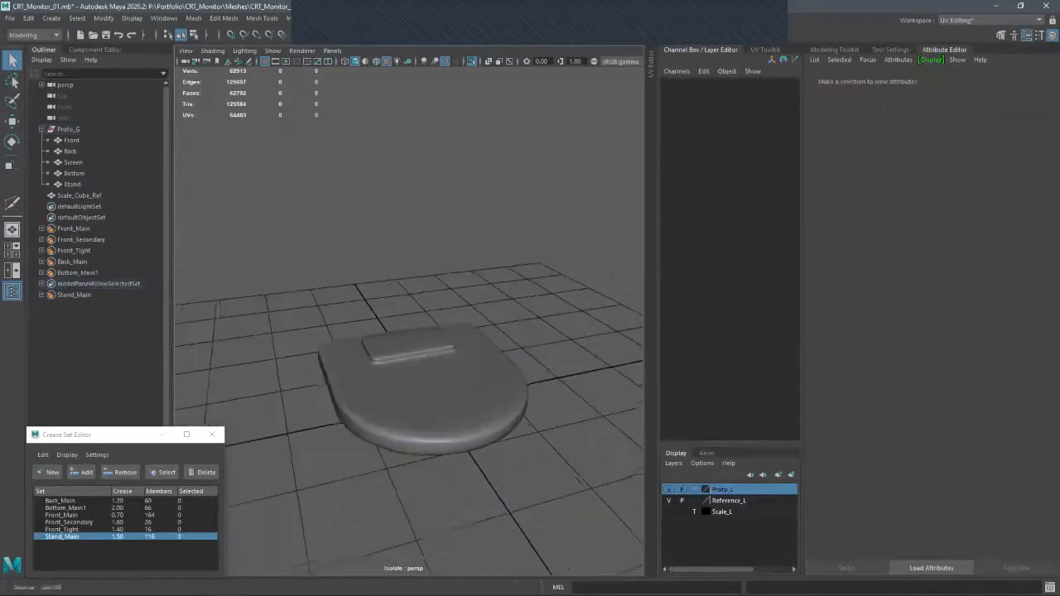
scroll(409, 372, up, 3)
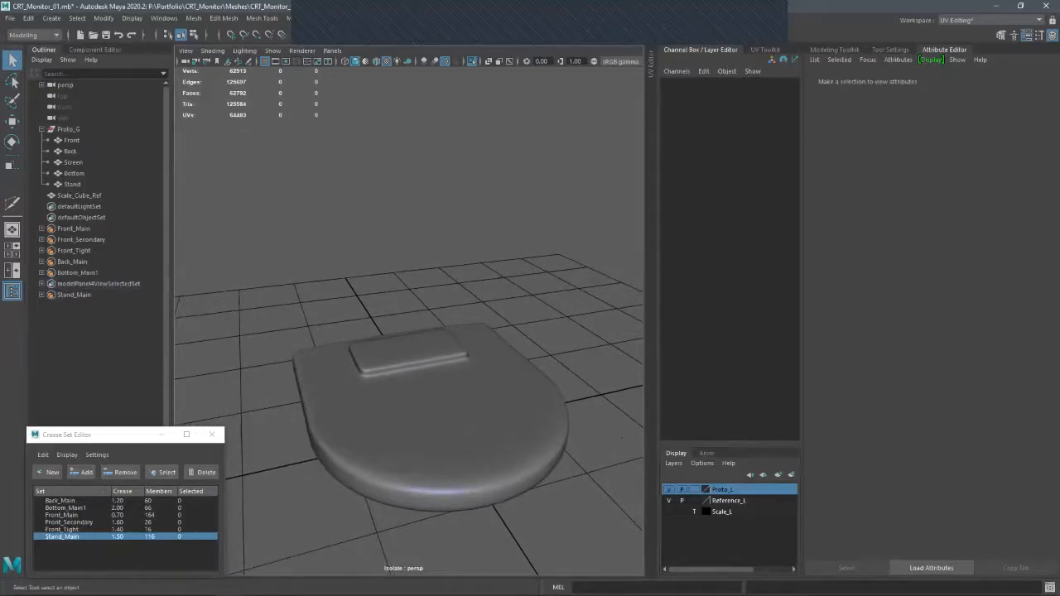
alt+drag(621, 437, 584, 434)
- Turn off the stand's smooth preview and insert a Multi-Cut edge loop close to each of its two straight sides
click(513, 423)
key(1)
alt+drag(514, 422, 367, 481)
key(y)
alt+drag(484, 427, 495, 469)
alt+middle_drag(543, 374, 513, 404)
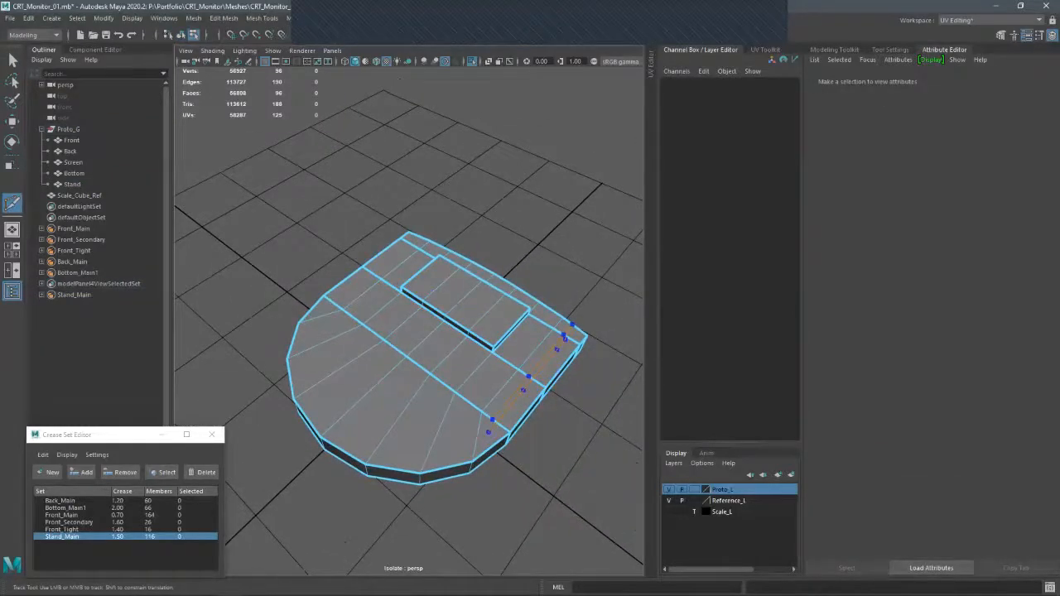
ctrl+click(532, 379)
ctrl+click(379, 279)
- Cut a supporting edge path on the stand's top face, just inside the curved outline, joining the two side loops
click(495, 422)
click(475, 441)
click(428, 454)
click(374, 453)
click(332, 426)
click(309, 388)
click(306, 350)
click(313, 318)
right_click(374, 334)
- Cut a matching supporting edge path inside the curved outline on the stand's underside
alt+drag(375, 333, 314, 373)
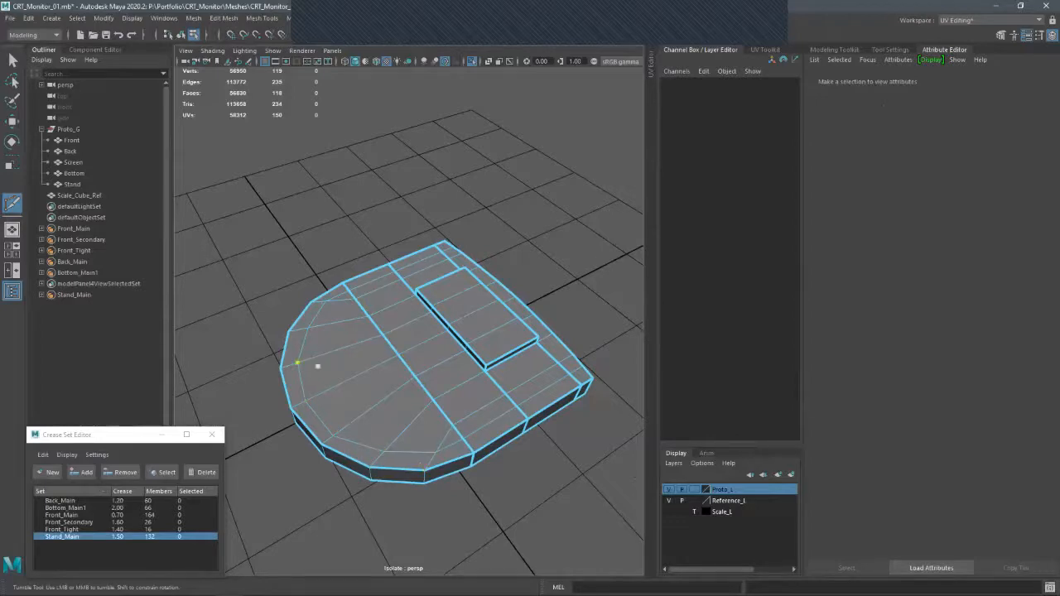
alt+drag(356, 443, 460, 345)
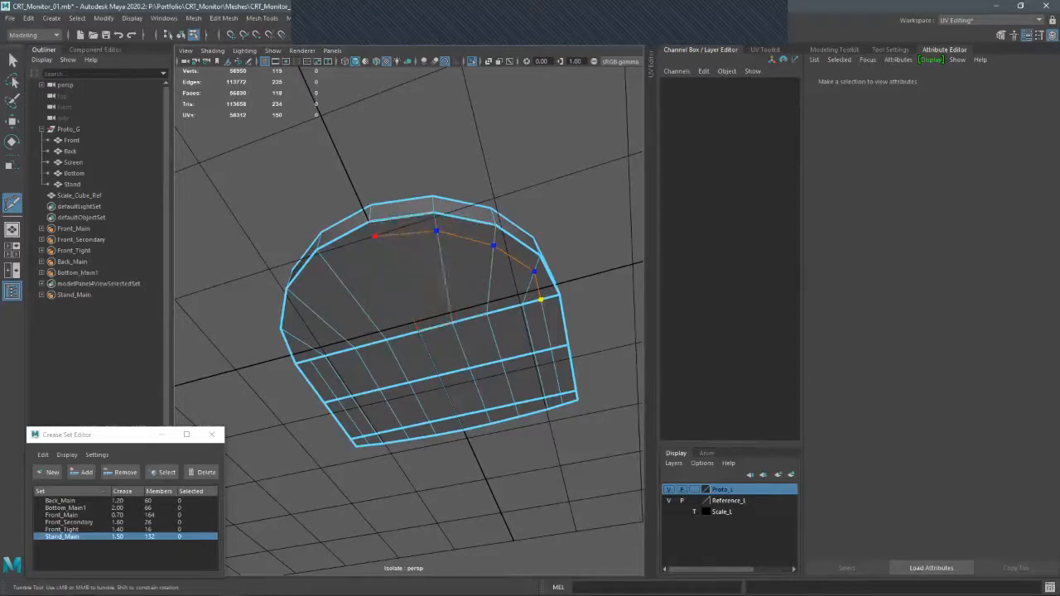
click(375, 237)
click(326, 261)
click(298, 299)
key(q)
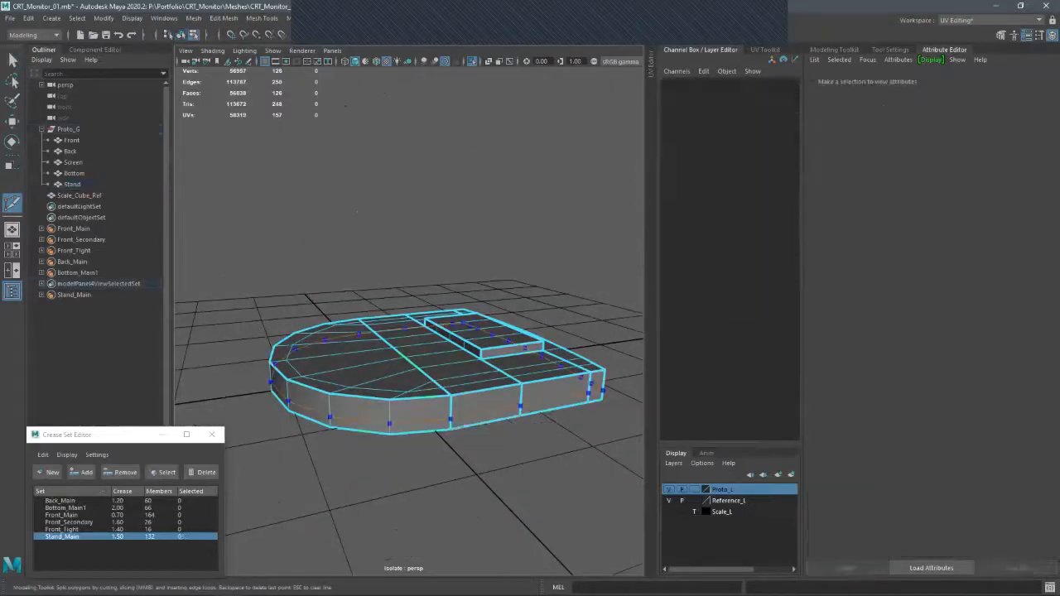
- Insert a horizontal edge loop around the stand's outer side wall and return to object mode
alt+drag(489, 428, 530, 435)
key(q)
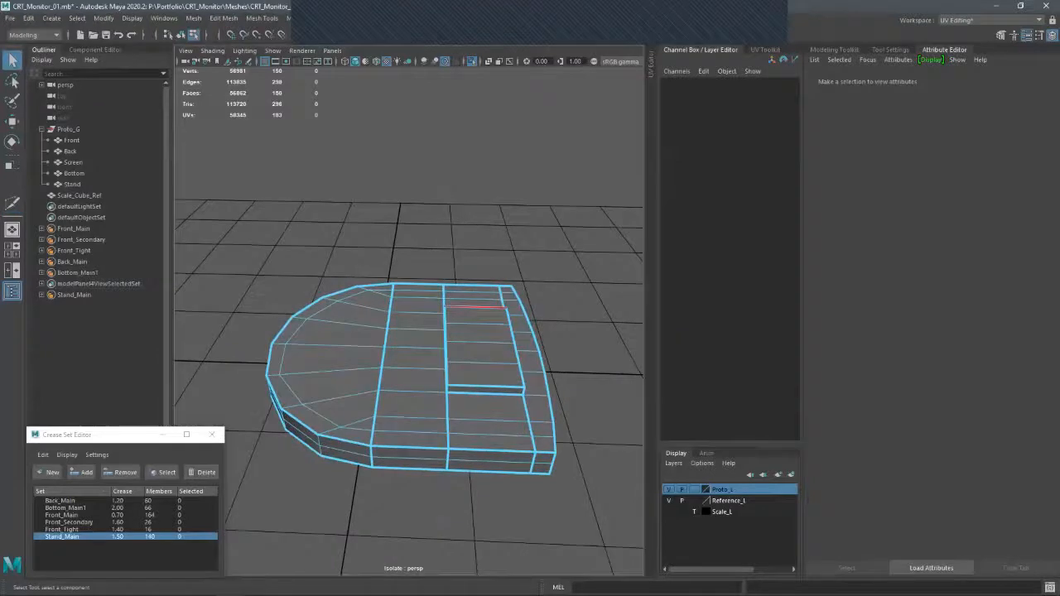
key(F8)
- Preview the stand smoothed and examine its rounded rim, corners and raised block from several angles
key(3)
alt+drag(497, 373, 484, 336)
alt+drag(414, 373, 538, 325)
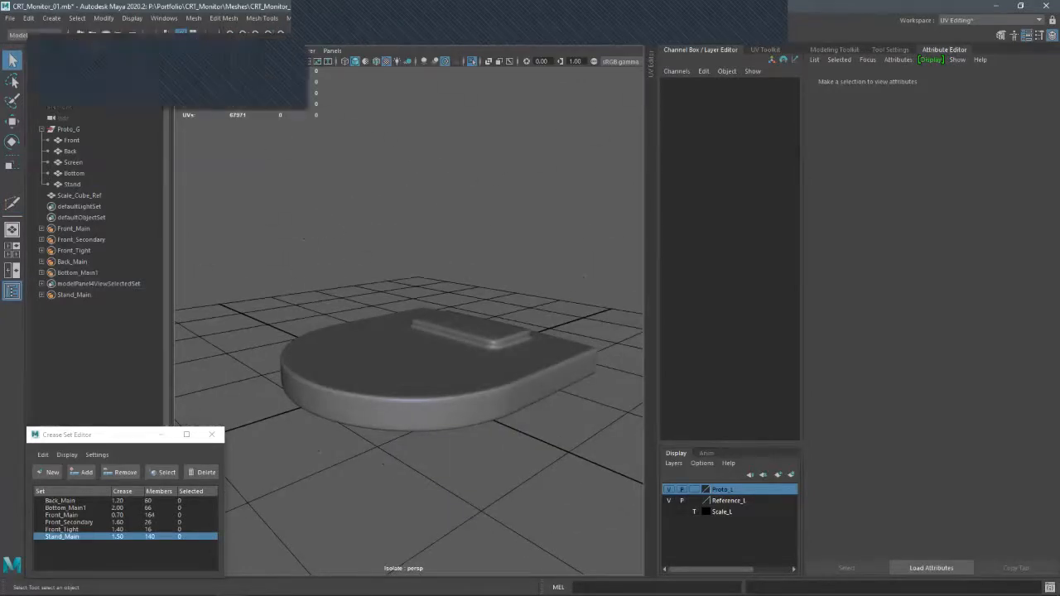
alt+drag(538, 325, 522, 348)
click(464, 373)
alt+drag(464, 372, 422, 348)
click(464, 274)
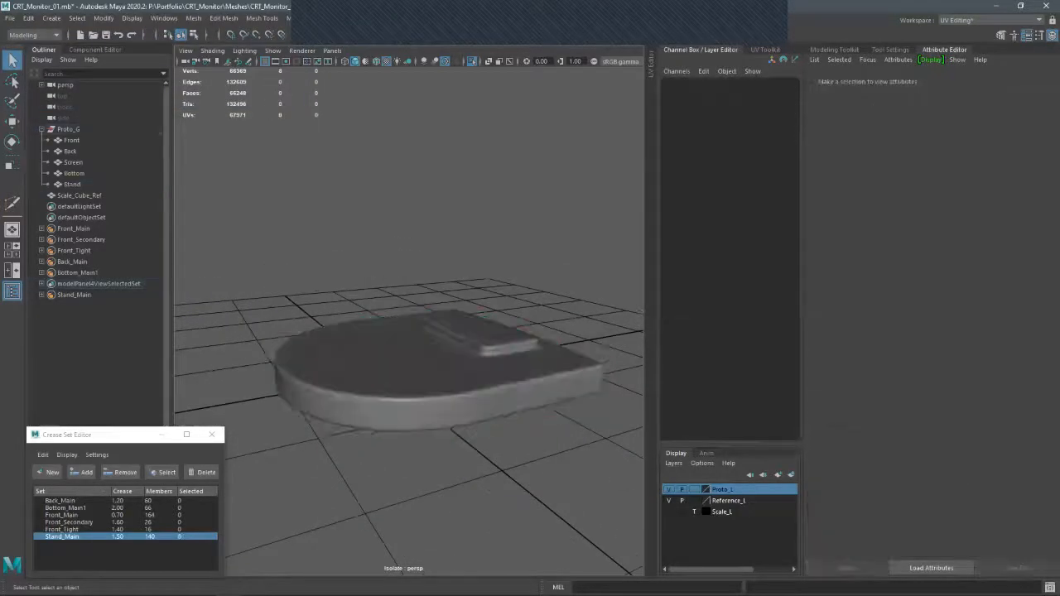
alt+drag(464, 274, 397, 348)
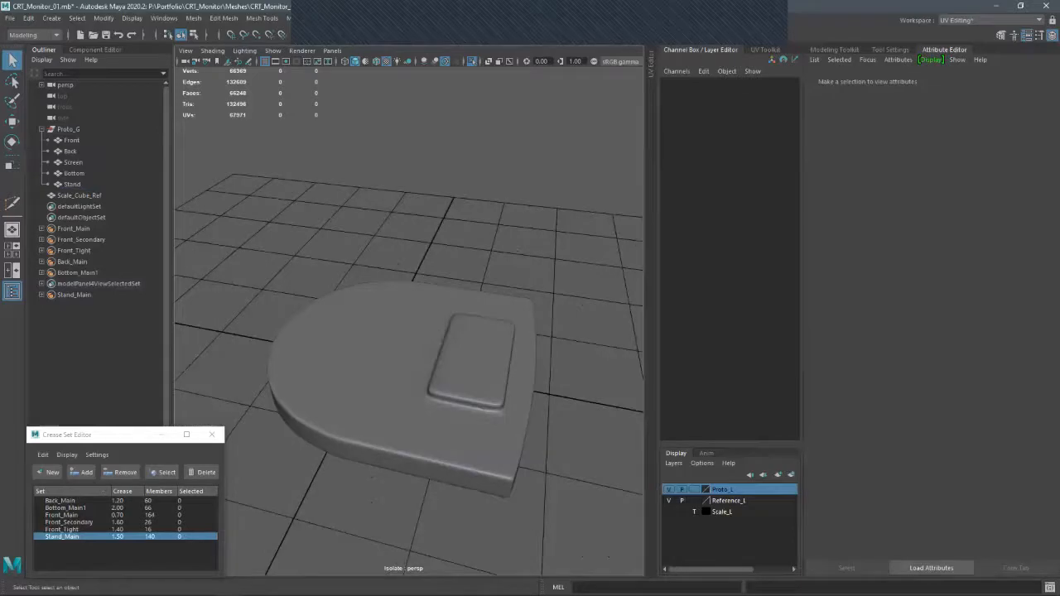
alt+drag(497, 348, 513, 369)
- Turn off the smooth preview and insert two edge loops across the stand, just inside the raised block's long edges
click(423, 357)
key(1)
key(ctrl+shift+x)
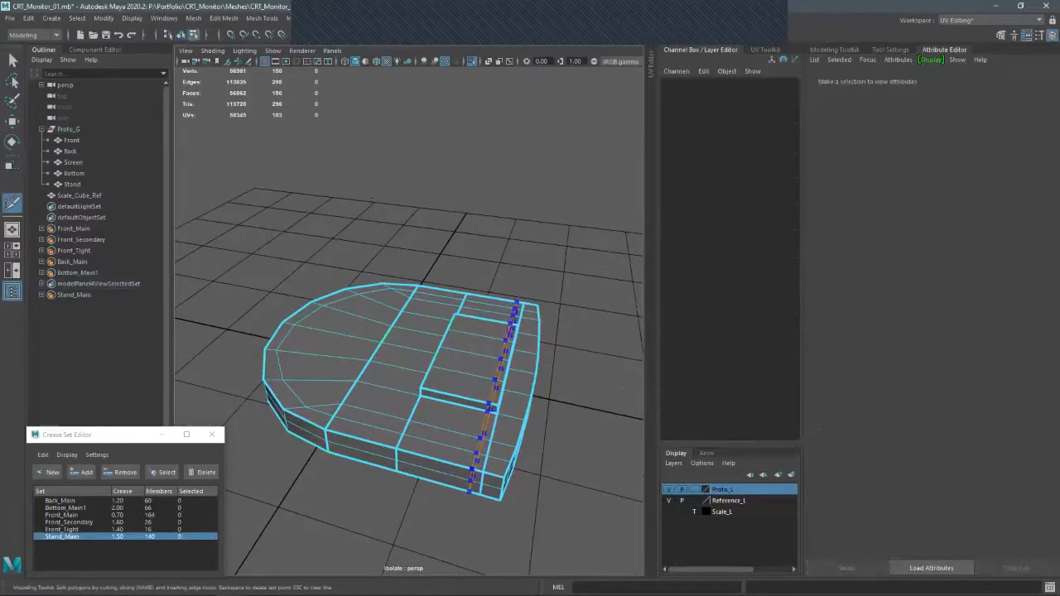
ctrl+click(487, 419)
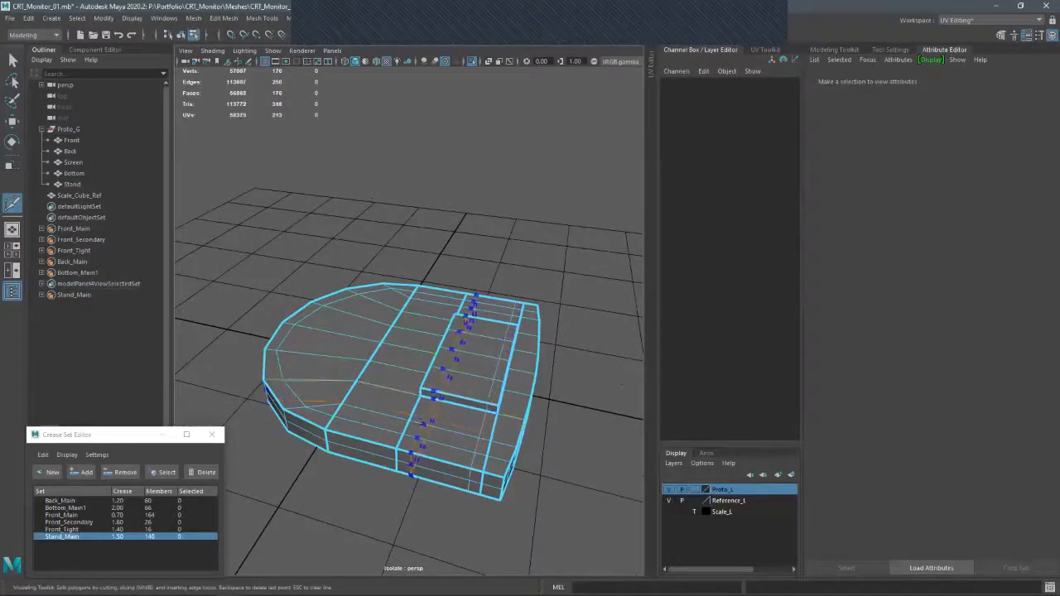
ctrl+click(431, 399)
- Cut a closed supporting edge loop with chamfered corners around the raised block on the stand's top face, then return to object mode
alt+drag(432, 398, 480, 393)
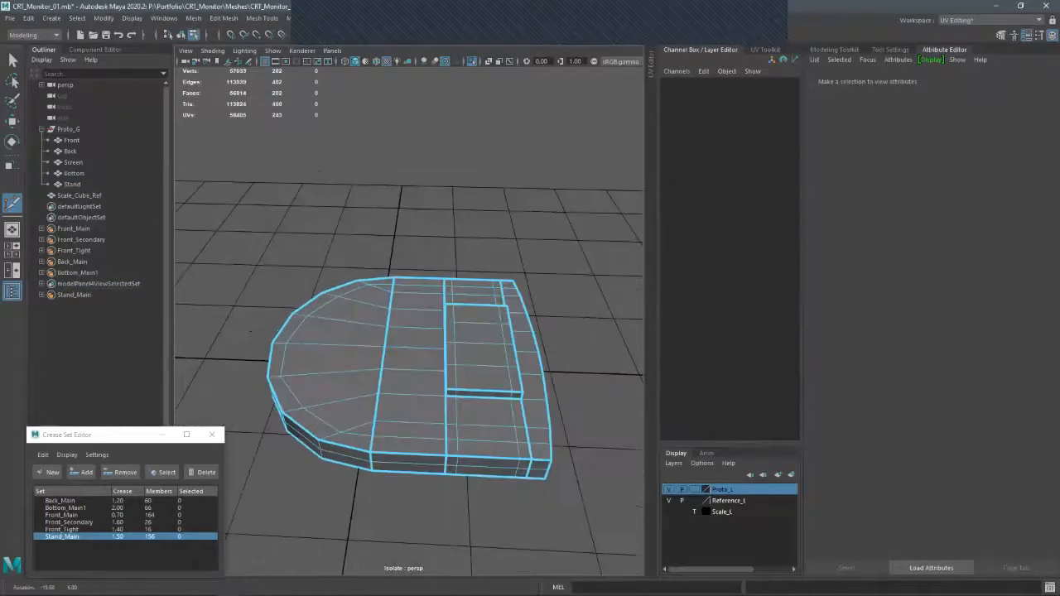
alt+right_drag(480, 394, 539, 394)
alt+drag(439, 374, 469, 374)
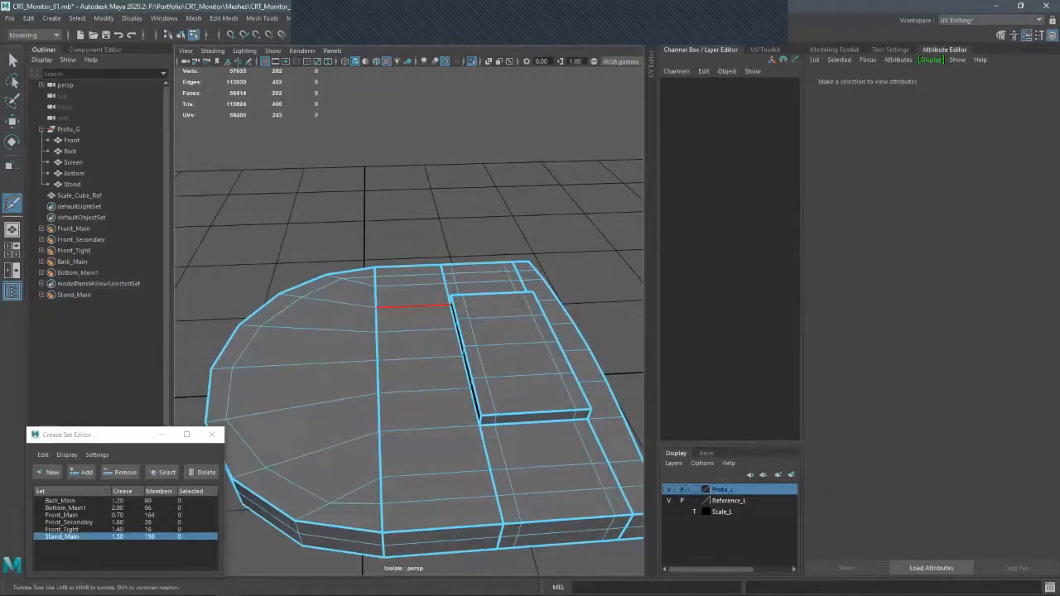
click(435, 306)
click(458, 424)
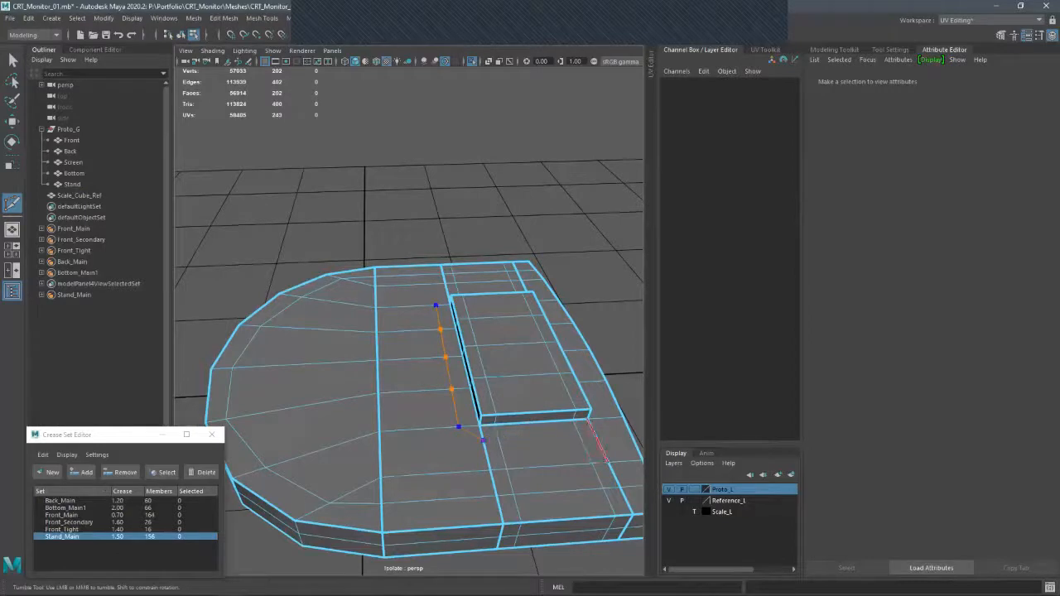
click(591, 431)
alt+drag(591, 431, 414, 430)
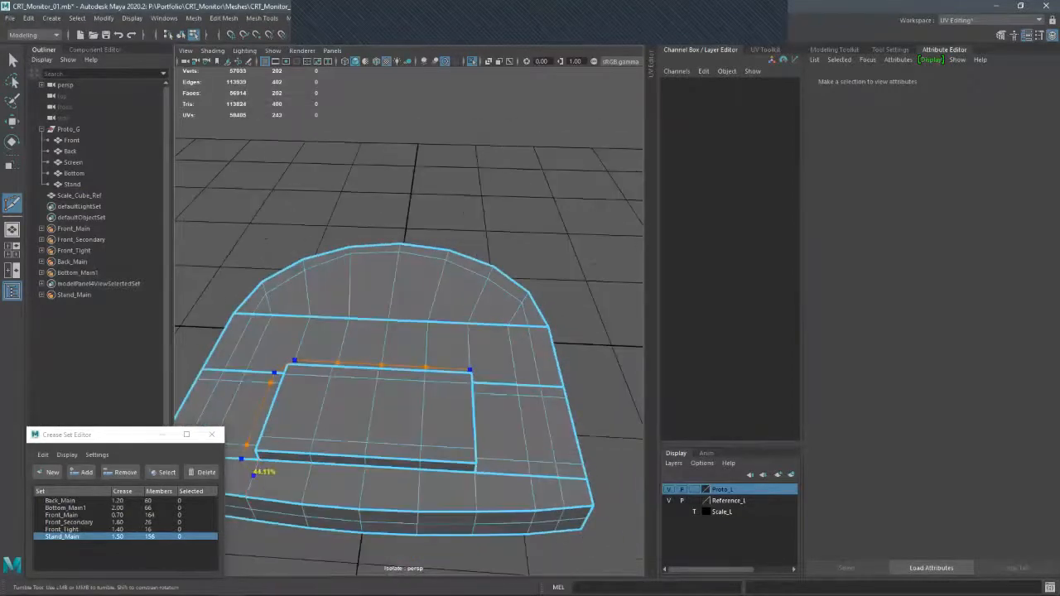
click(253, 476)
click(474, 486)
click(495, 474)
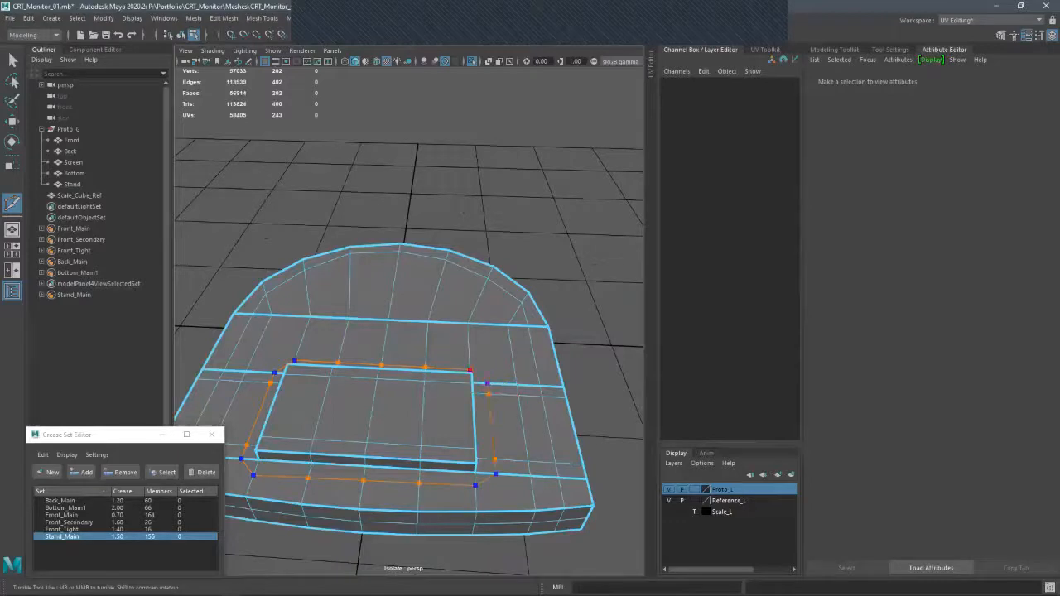
click(470, 369)
key(q)
right_drag(454, 280, 490, 270)
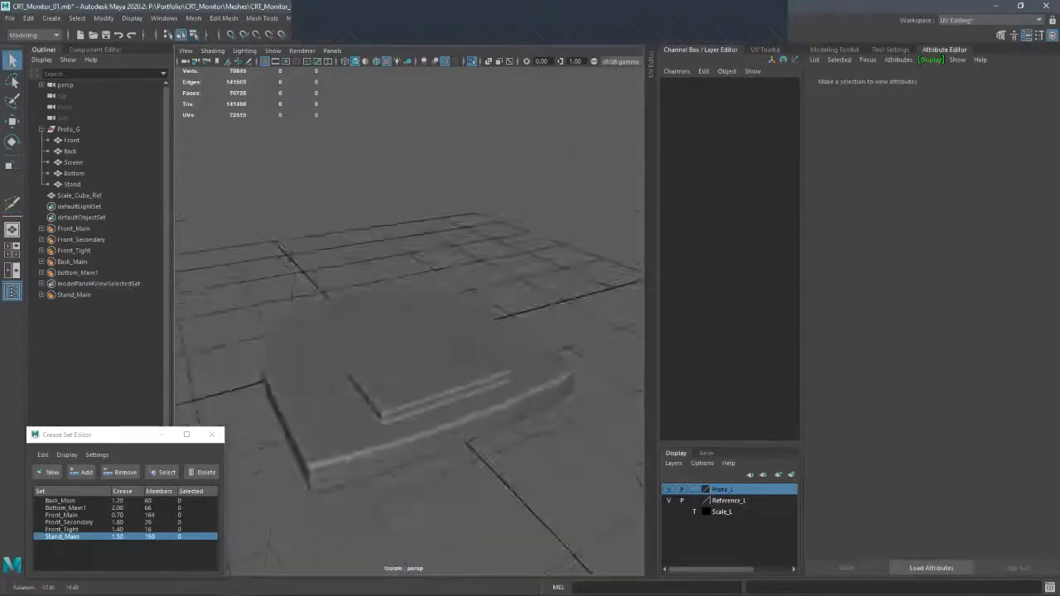
- Examine the smoothed stand's rim and raised block alone and in place under the full monitor, switching its isolation on and off
mouse_move(464, 273)
alt+mouse_down()
mouse_move(454, 280)
mouse_move(468, 331)
mouse_move(489, 198)
mouse_move(538, 253)
mouse_move(369, 286)
mouse_move(352, 207)
mouse_move(365, 251)
mouse_move(389, 207)
mouse_move(431, 290)
mouse_move(448, 269)
alt+mouse_up()
scroll(365, 251, down, 5)
key(ctrl+1)
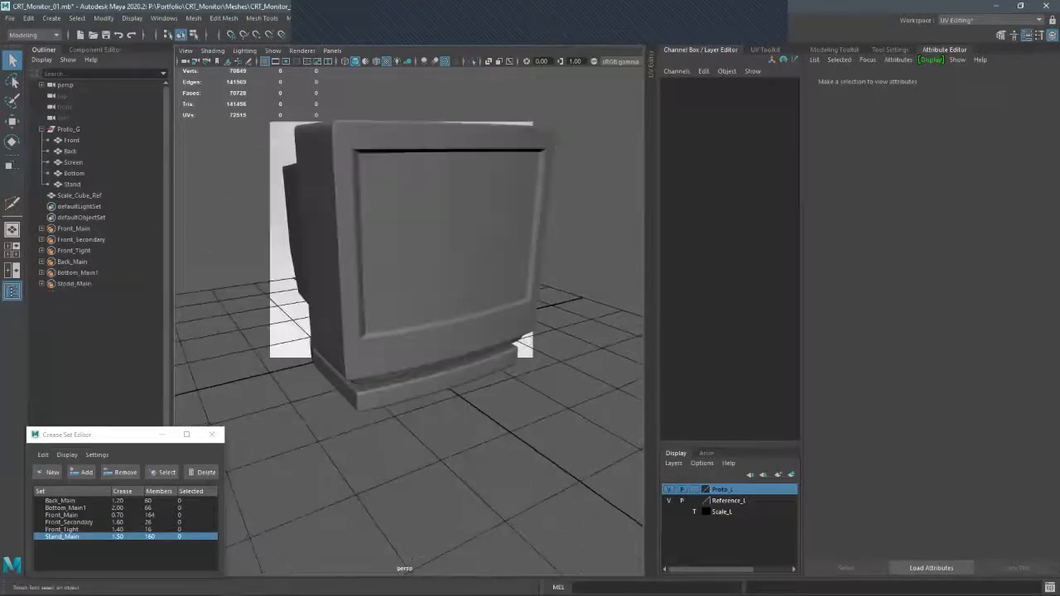
mouse_move(571, 302)
alt+mouse_down()
mouse_move(584, 253)
mouse_move(506, 265)
mouse_move(580, 298)
alt+mouse_up()
scroll(583, 252, up, 5)
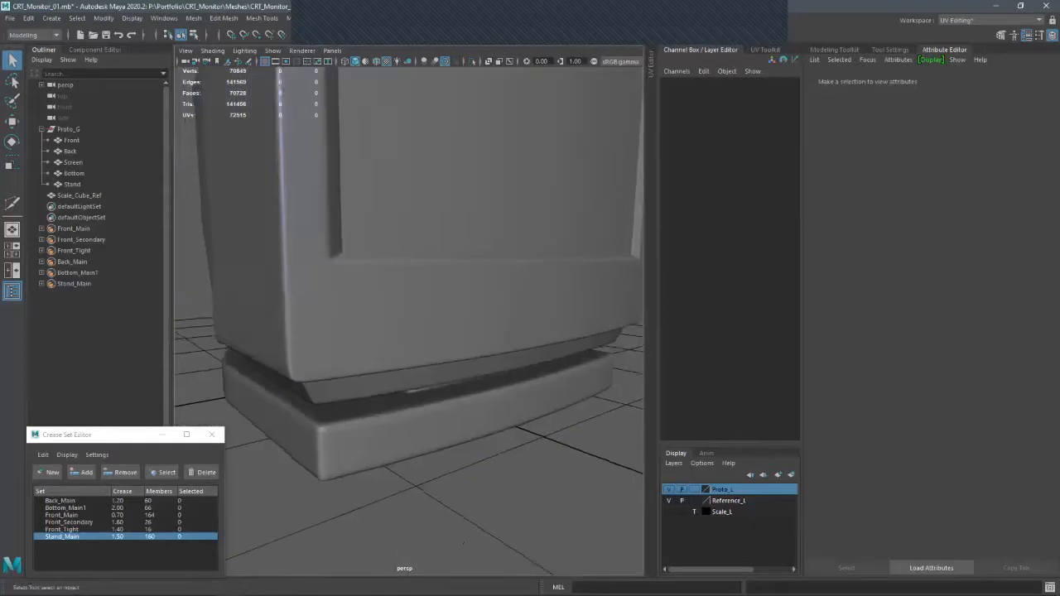
click(463, 406)
key(ctrl+1)
scroll(409, 397, down, 4)
click(538, 249)
alt+drag(538, 249, 506, 306)
scroll(408, 397, up, 4)
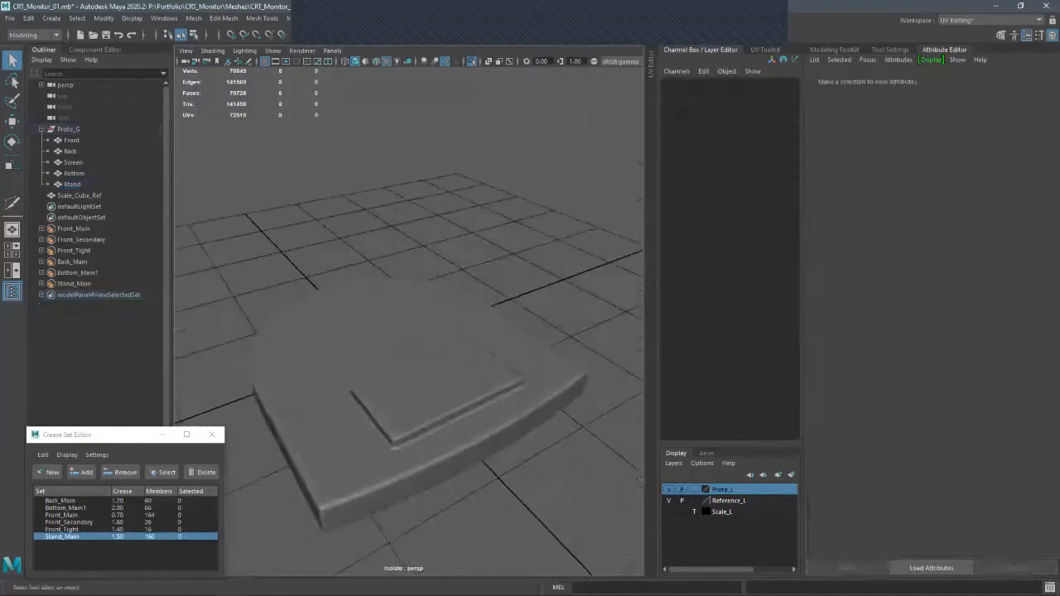
alt+drag(489, 384, 497, 352)
key(ctrl+1)
scroll(409, 331, down, 4)
alt+middle_drag(430, 332, 530, 456)
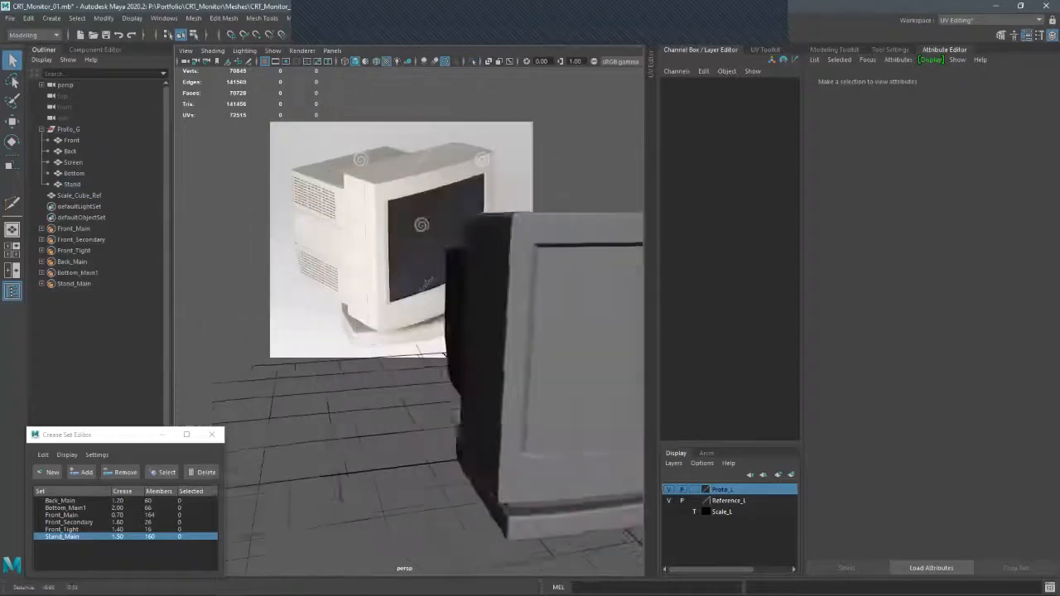
- View the monitor's side against the reference photo, isolate the stand to check its raised block, and show the whole model again
alt+drag(447, 364, 476, 398)
alt+middle_drag(476, 398, 477, 373)
click(401, 315)
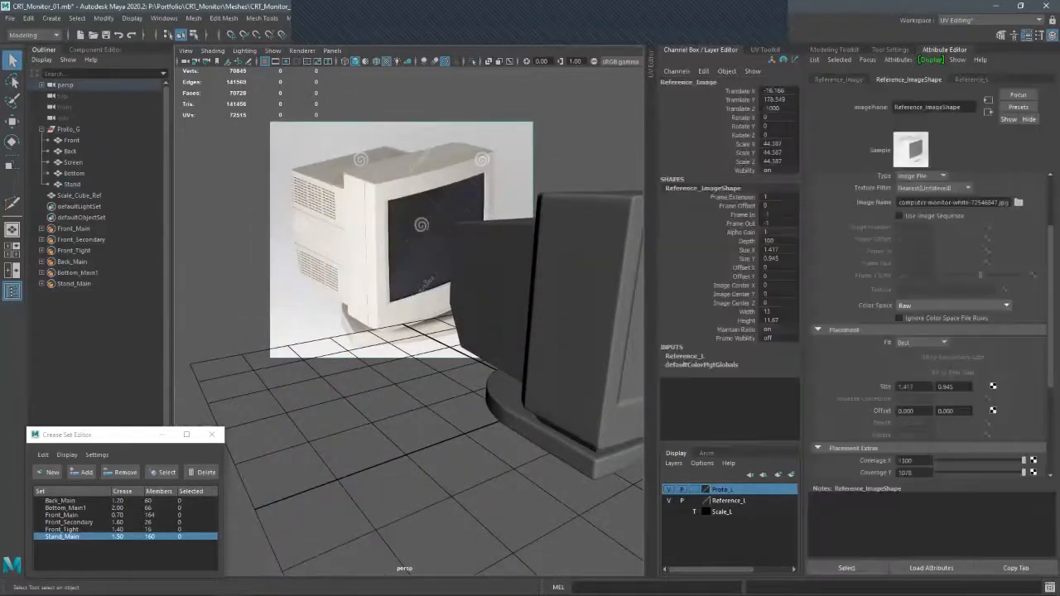
alt+drag(464, 348, 439, 397)
click(489, 427)
key(ctrl+1)
alt+right_drag(439, 398, 481, 398)
click(530, 273)
alt+middle_drag(448, 397, 418, 331)
alt+right_drag(418, 331, 455, 331)
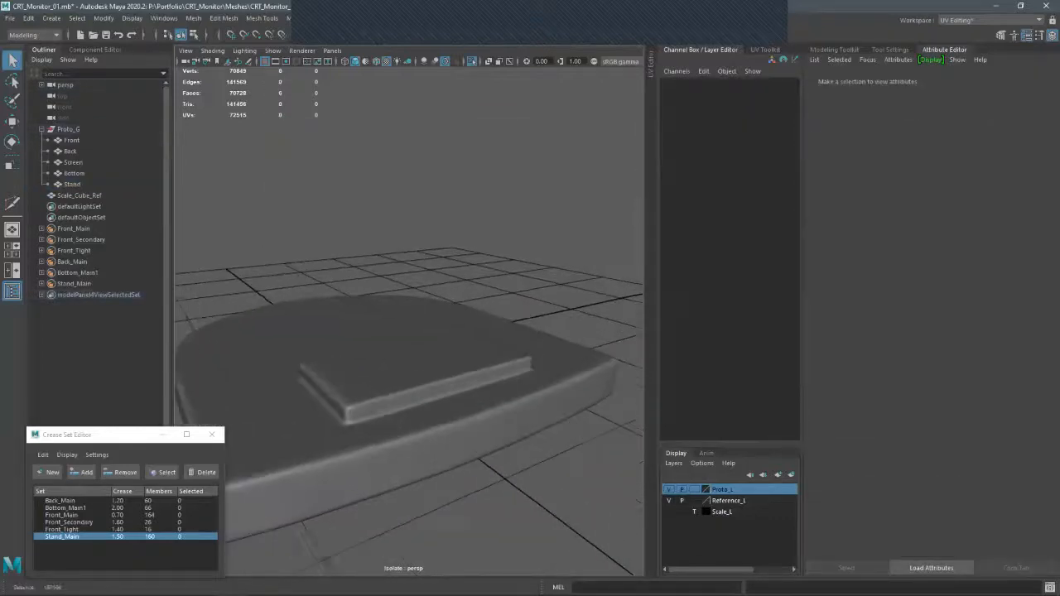
alt+middle_drag(456, 347, 493, 327)
click(489, 372)
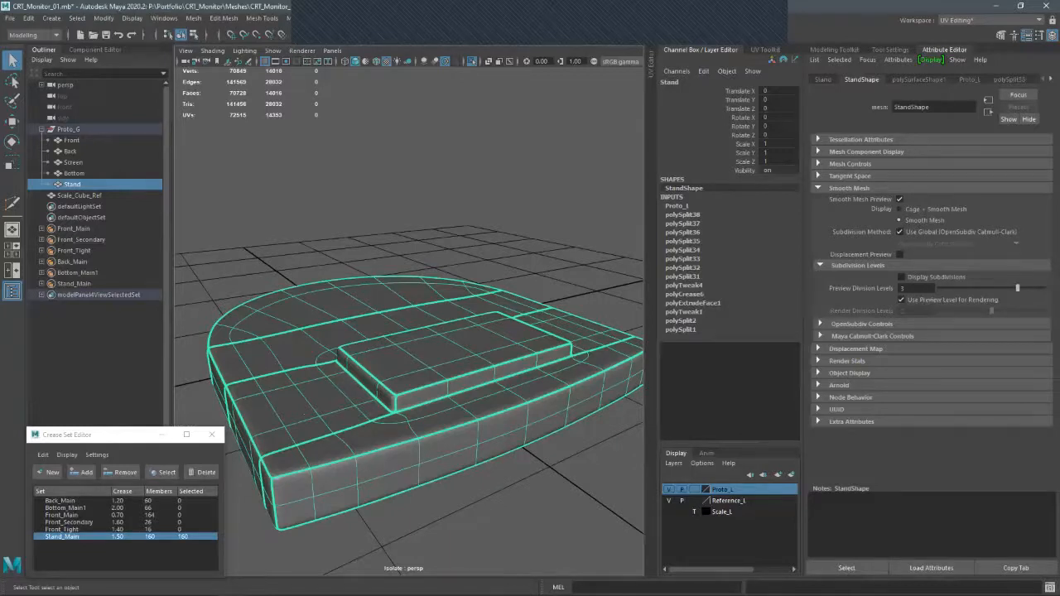
click(530, 248)
alt+drag(406, 332, 377, 302)
key(ctrl+1)
alt+right_drag(377, 302, 290, 303)
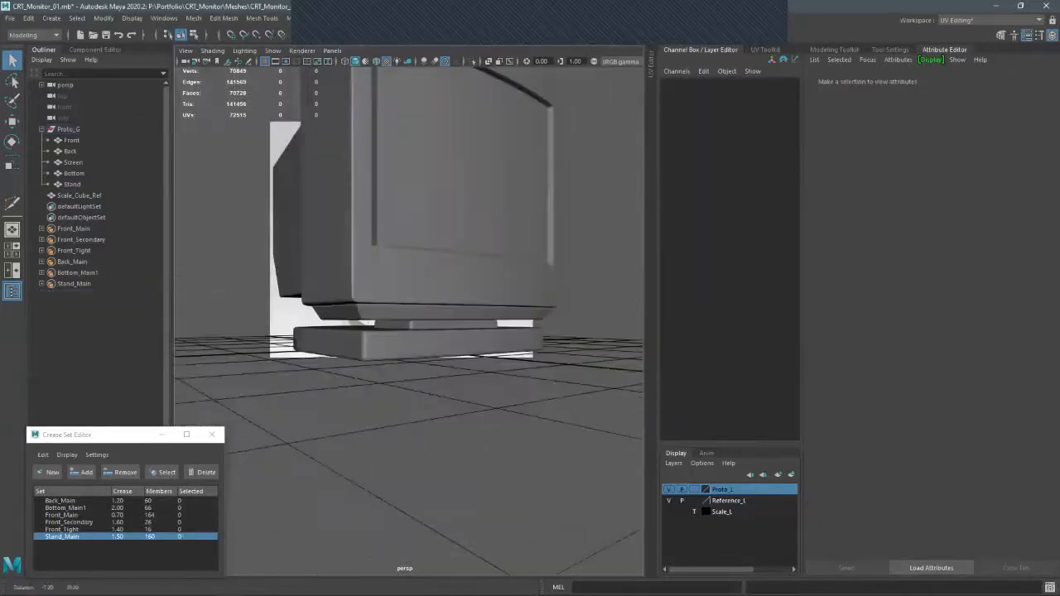
- Examine the complete smoothed monitor from low, rear and front three-quarter angles beside the reference photo
alt+drag(373, 302, 274, 352)
alt+drag(406, 315, 281, 315)
alt+right_drag(372, 307, 306, 307)
alt+drag(406, 332, 410, 285)
alt+right_drag(410, 306, 356, 306)
alt+drag(372, 306, 489, 314)
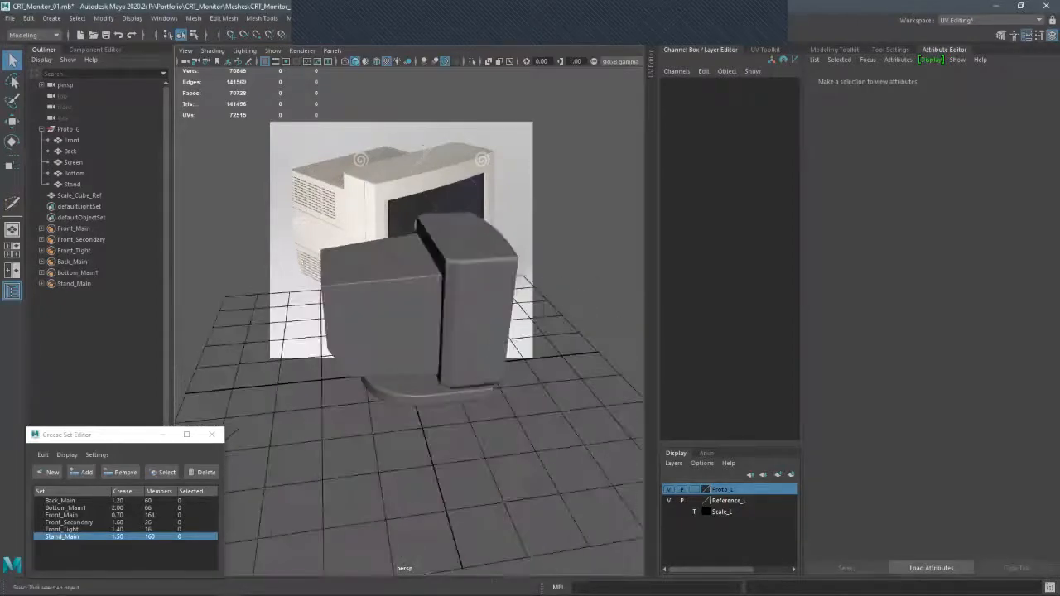
alt+right_drag(488, 314, 439, 319)
alt+drag(456, 323, 367, 308)
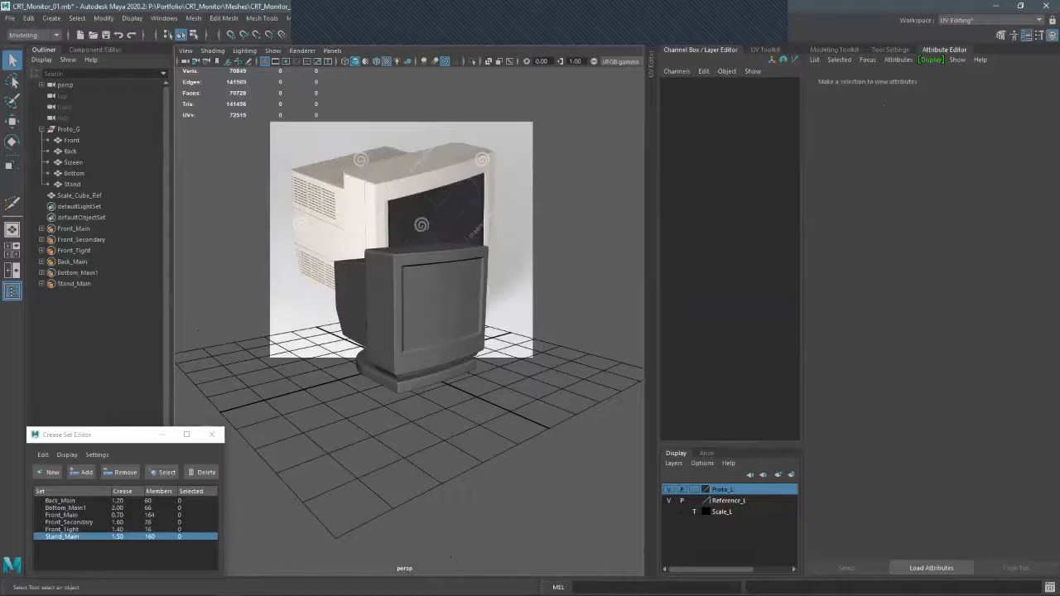
alt+drag(366, 308, 377, 319)
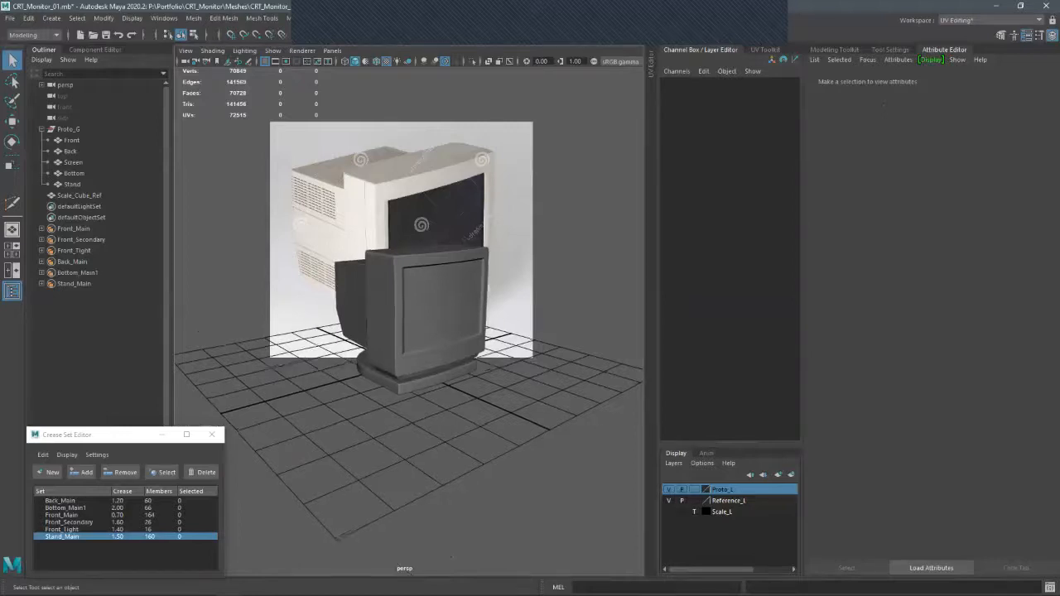
alt+right_drag(377, 319, 443, 336)
alt+drag(443, 336, 512, 324)
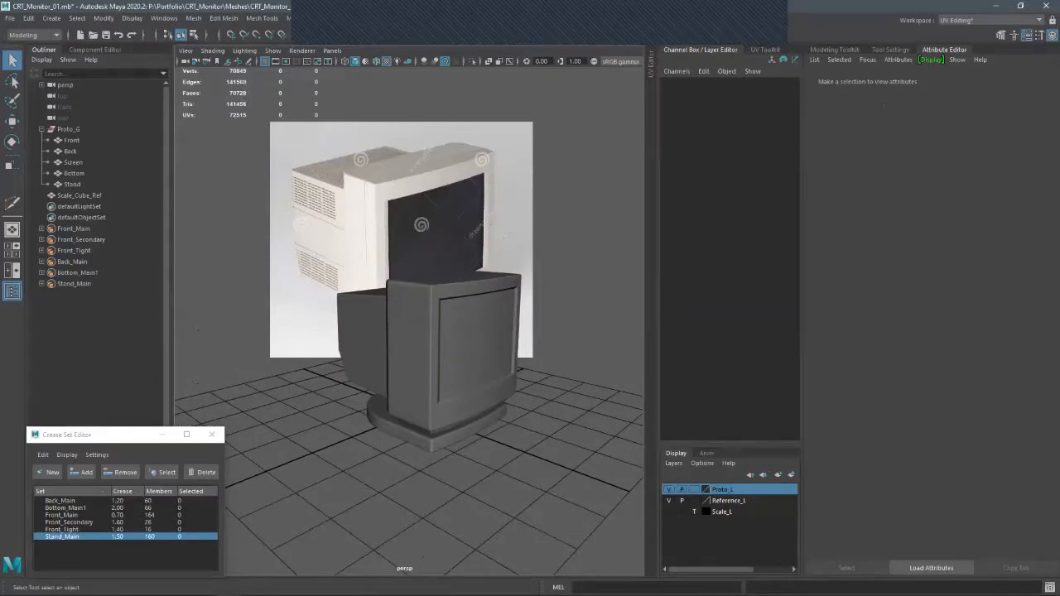
alt+drag(512, 323, 517, 327)
- Set the Stand_Main crease set's value to 1.8 and check the stand's edges on the monitor
click(435, 439)
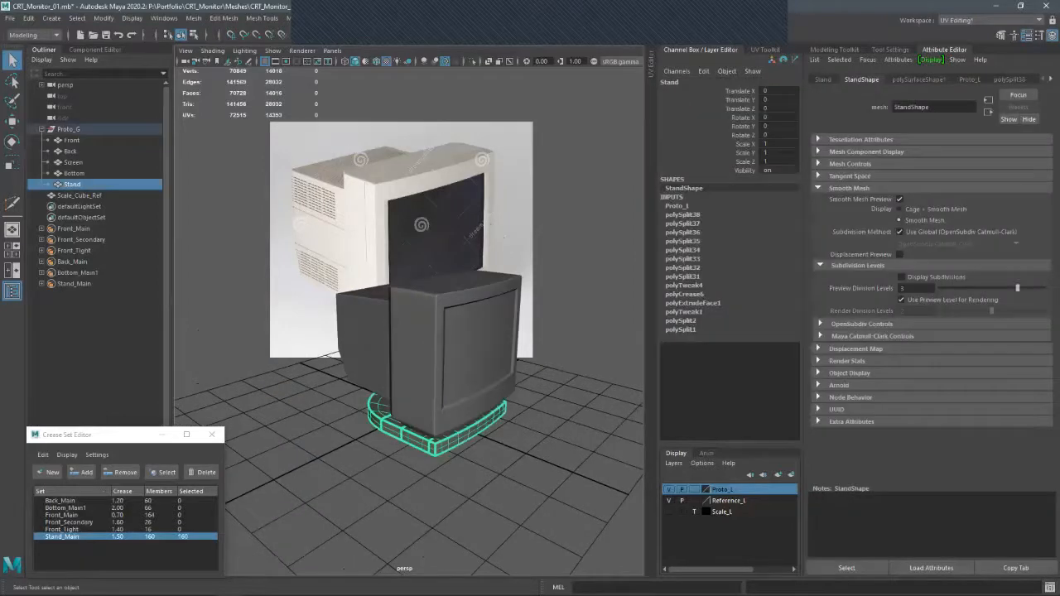
key(alt+d)
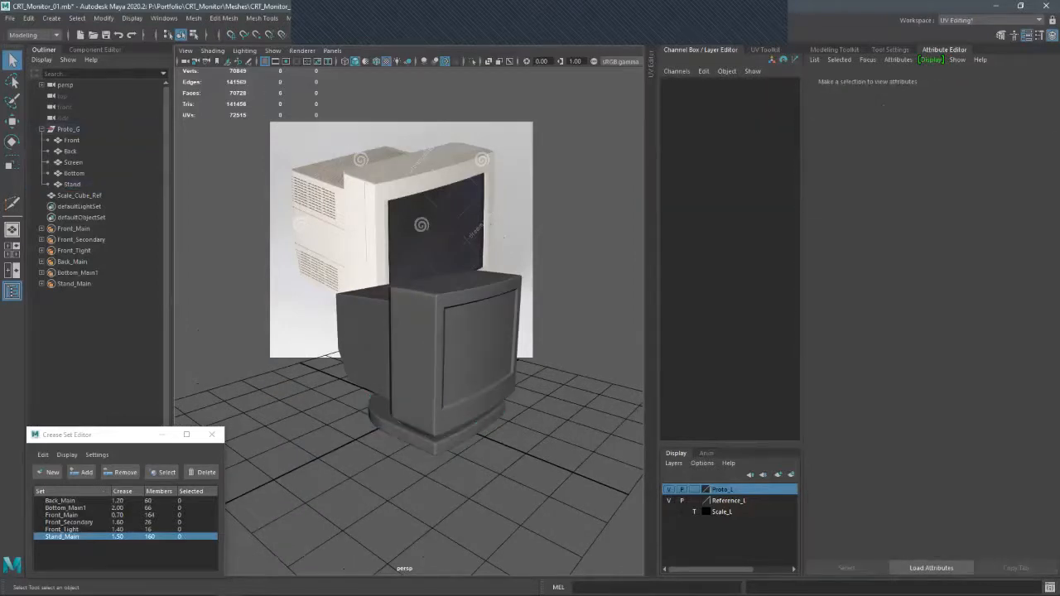
double_click(118, 537)
text(1.8)
key(Return)
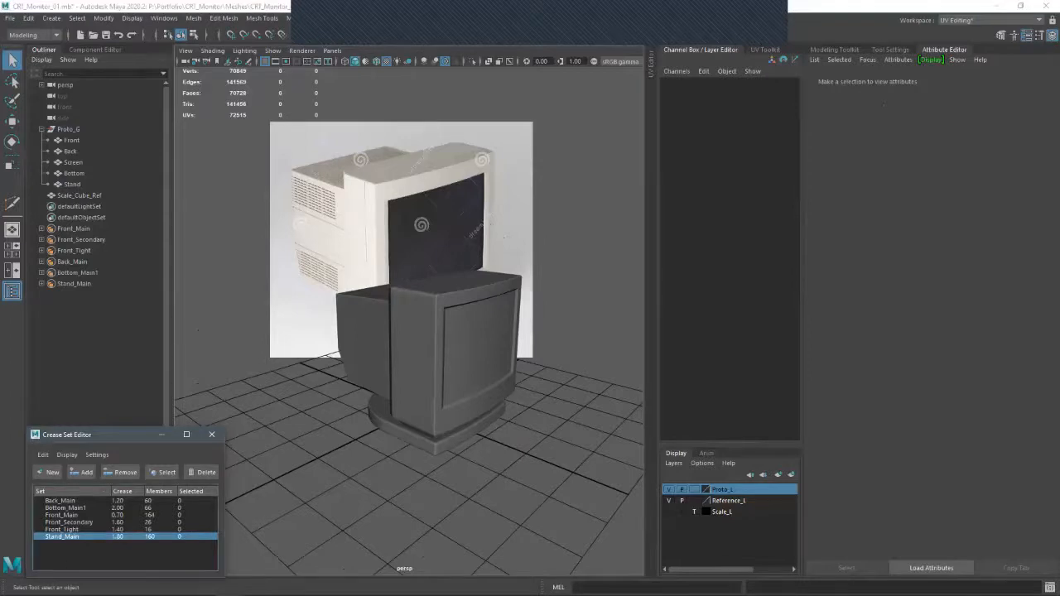
mouse_move(560, 528)
alt+mouse_down()
mouse_move(530, 530)
mouse_move(555, 546)
alt+mouse_up()
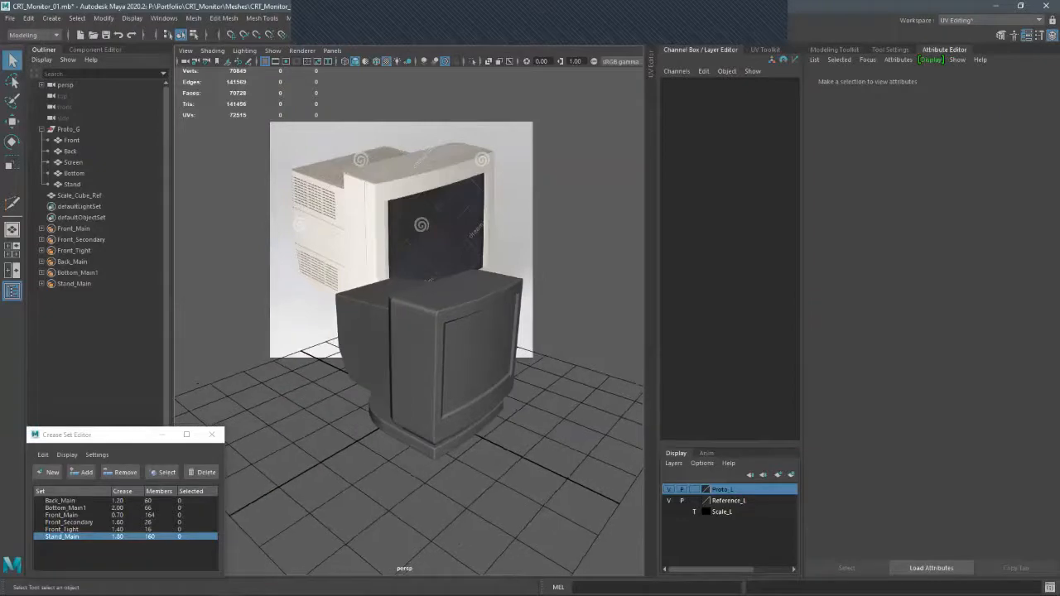
- Identify the front housing's crease sets and set the Front_Main crease value to 0.4
click(455, 356)
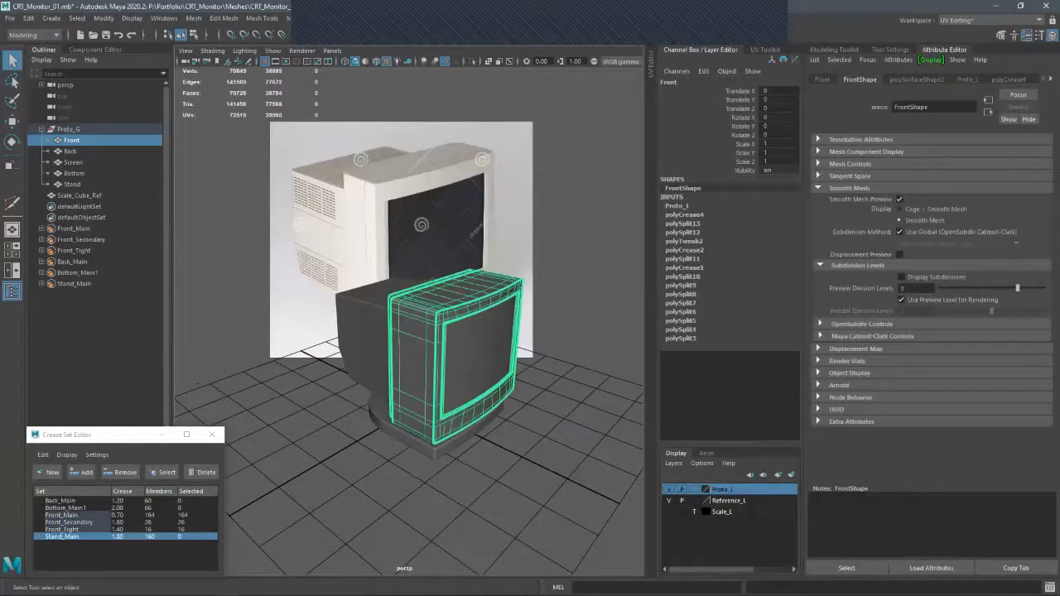
click(197, 383)
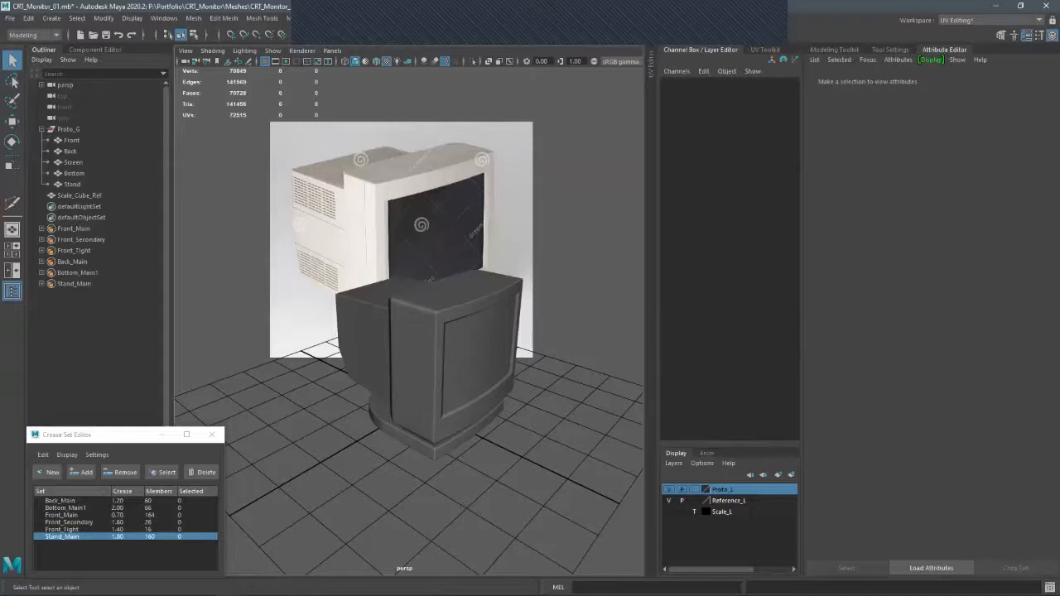
double_click(122, 515)
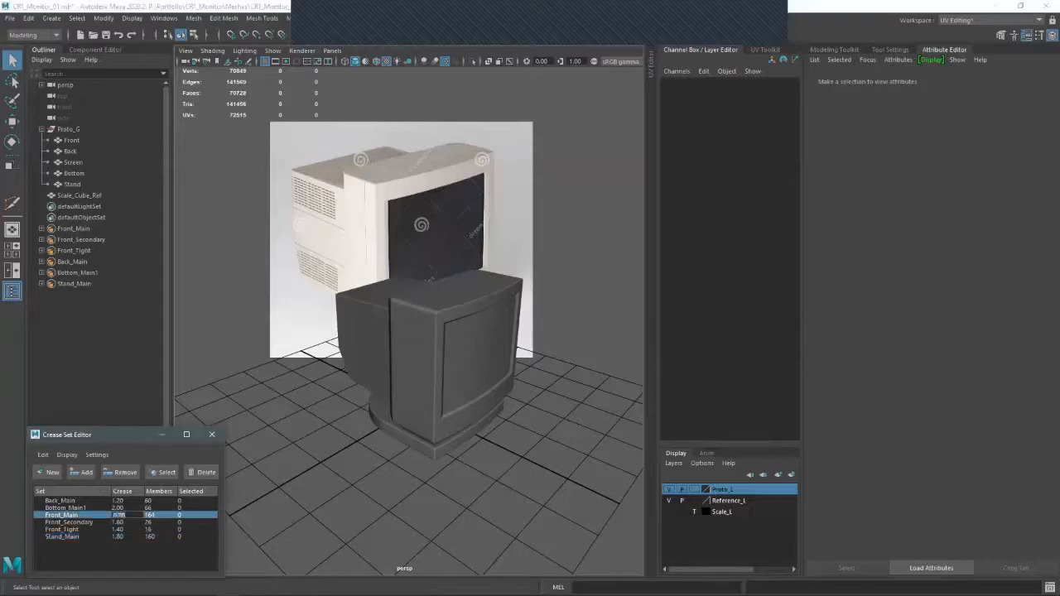
text(.8)
key(Return)
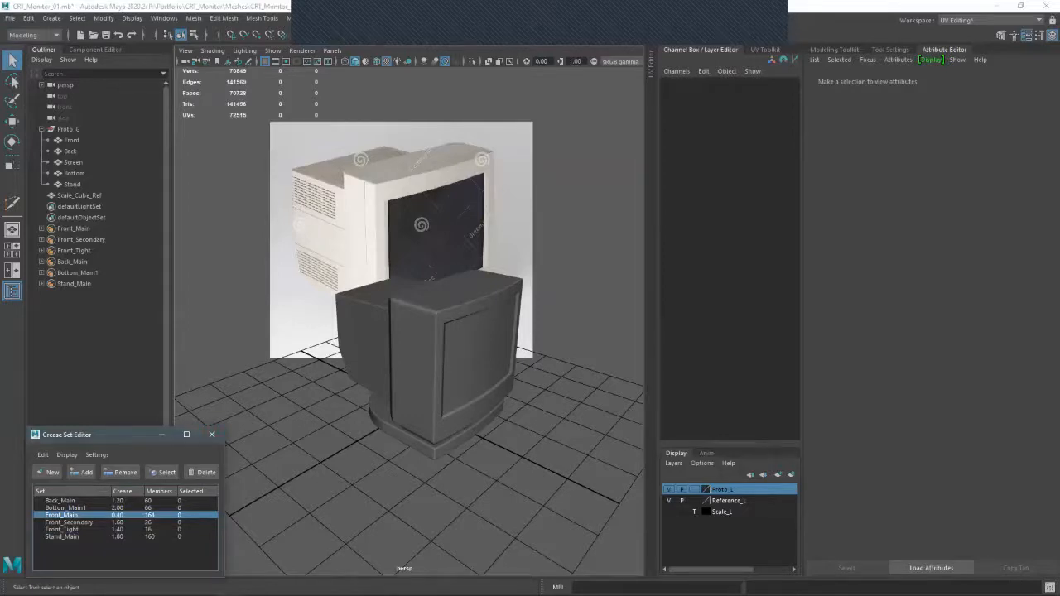
- Try a crease value of 0.5 on the Back_Main set and settle on 0.6
double_click(121, 501)
text(.5)
key(Return)
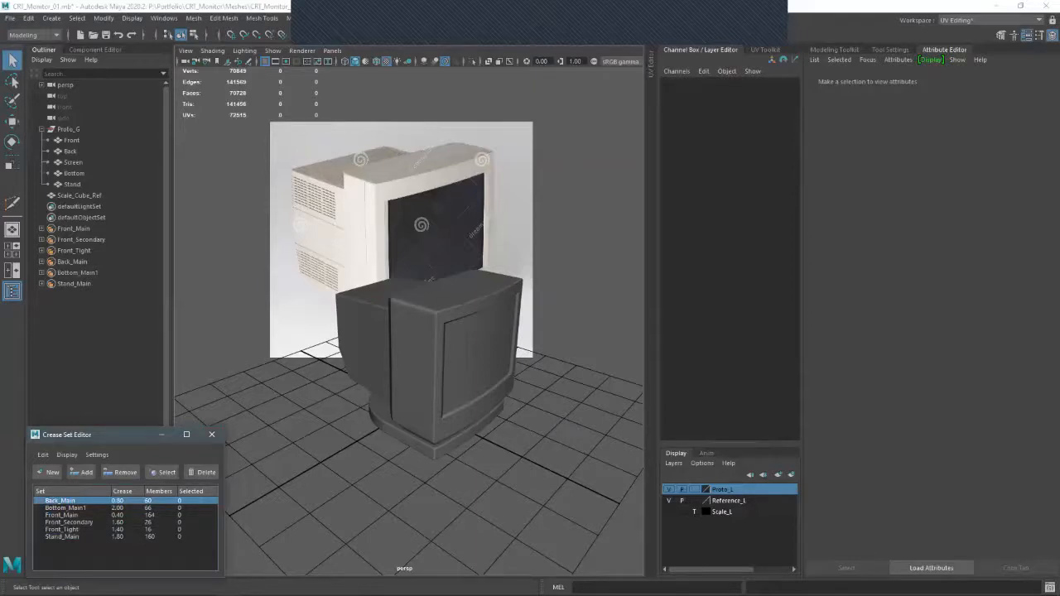
double_click(122, 500)
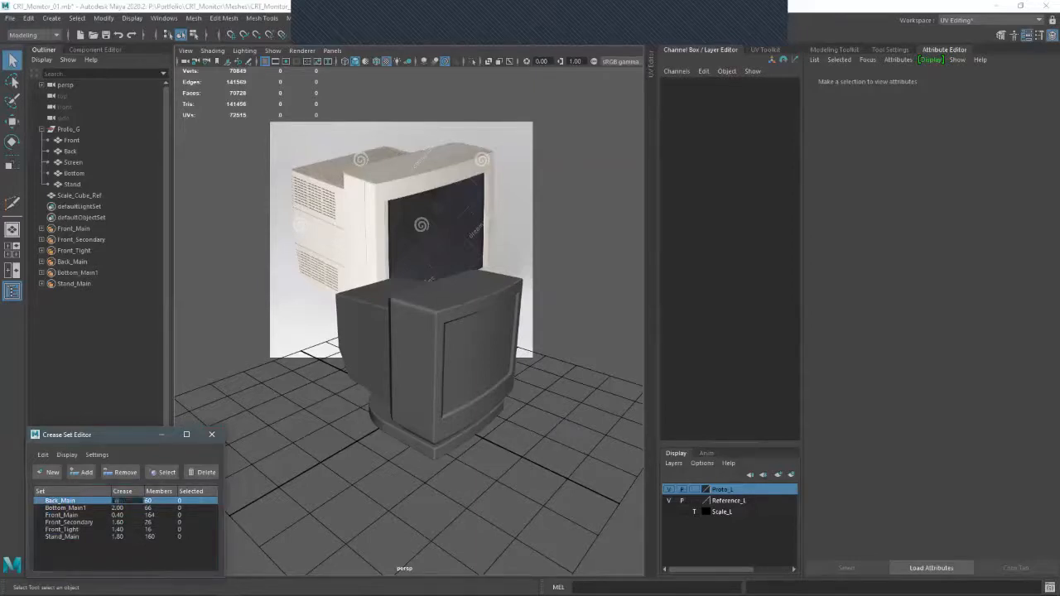
key(Return)
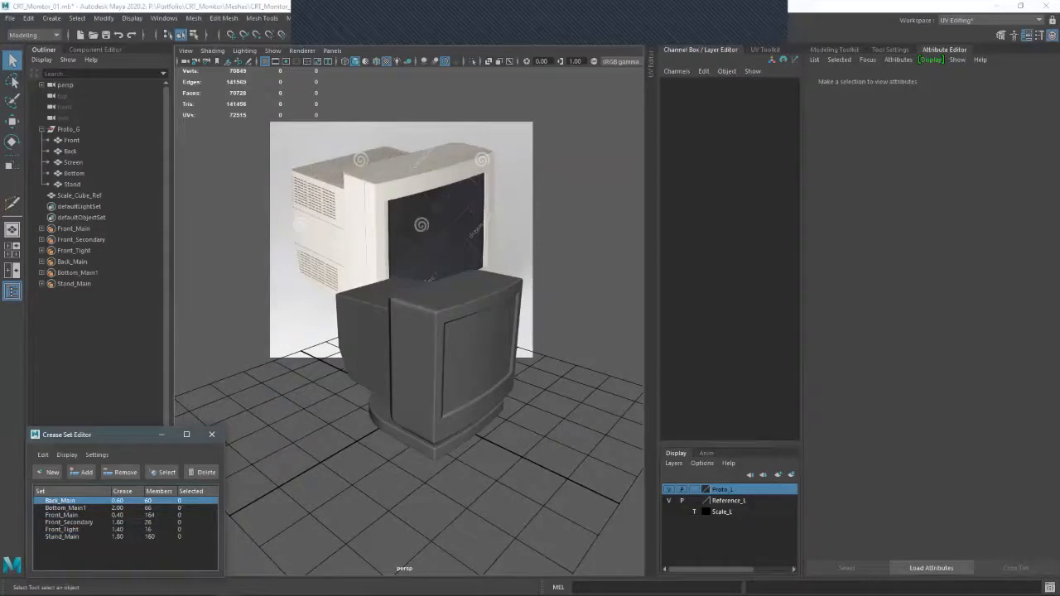
- Compare the softened monitor with the reference photo from a distance and from a matching three-quarter angle
alt+drag(409, 348, 306, 489)
key(bracketleft)
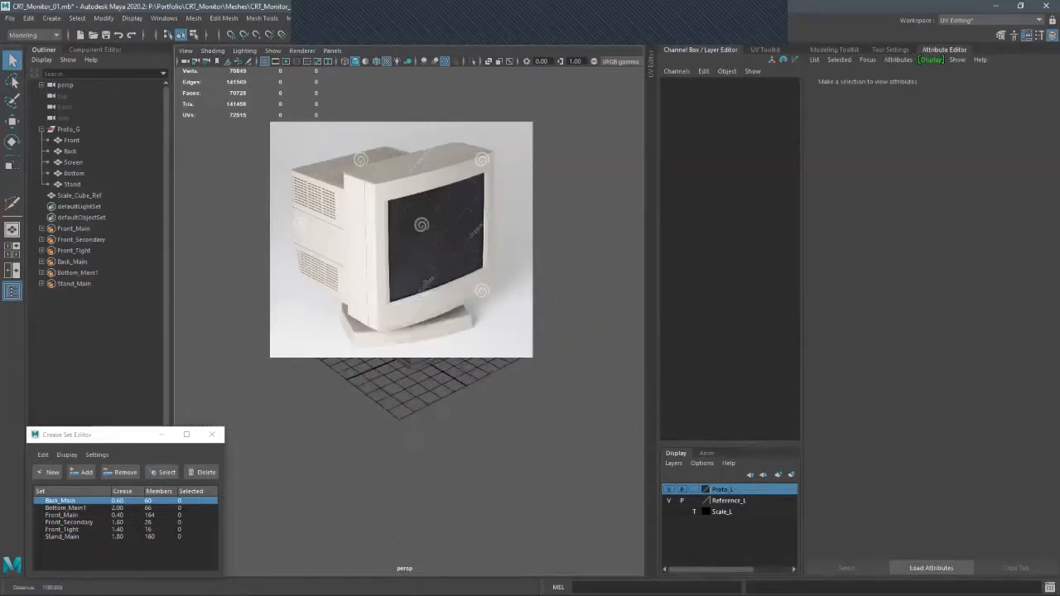
alt+right_drag(357, 486, 407, 485)
alt+middle_drag(407, 485, 305, 307)
alt+drag(305, 308, 339, 298)
alt+right_drag(339, 298, 377, 298)
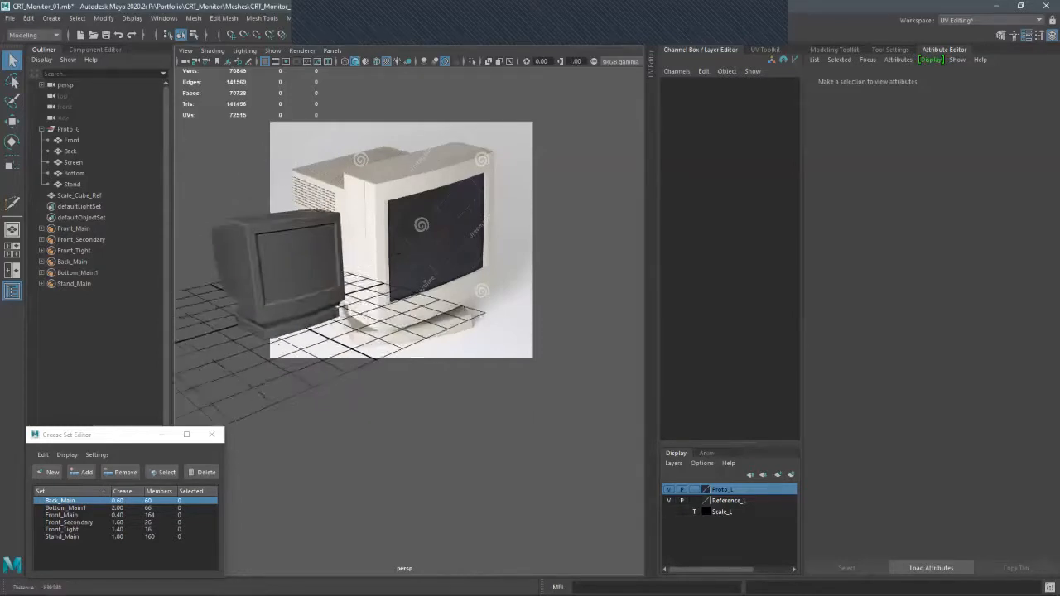
alt+middle_drag(287, 191, 432, 277)
alt+drag(433, 277, 393, 267)
- Select all monitor parts to view their wireframes, deselect them, and examine the front and back housings' smoothed edges up close
drag(319, 211, 530, 423)
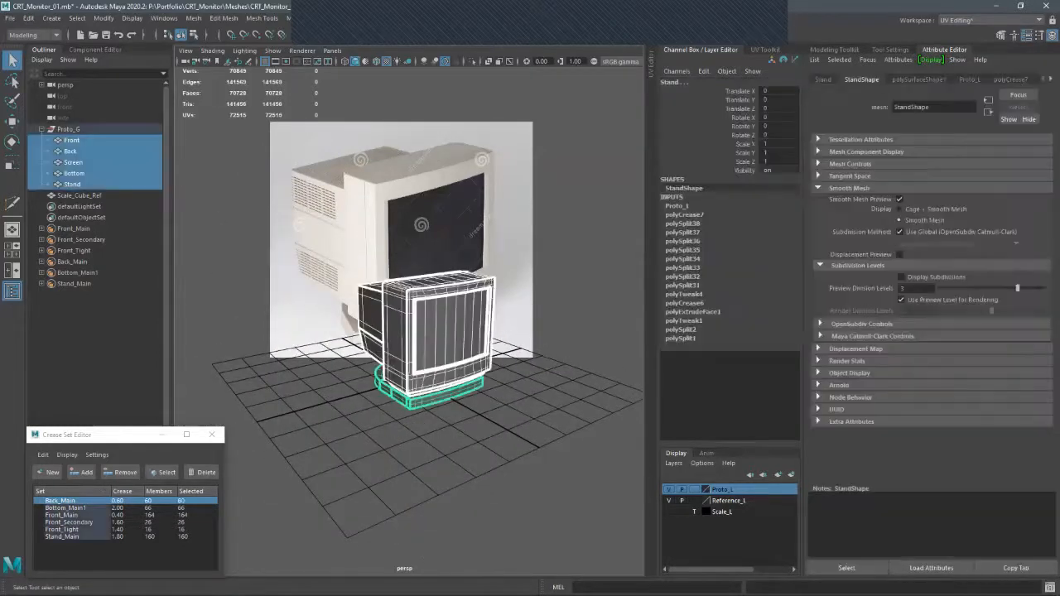
alt+right_drag(530, 422, 580, 423)
click(580, 422)
alt+drag(493, 412, 257, 439)
alt+drag(410, 331, 485, 336)
scroll(485, 335, up, 3)
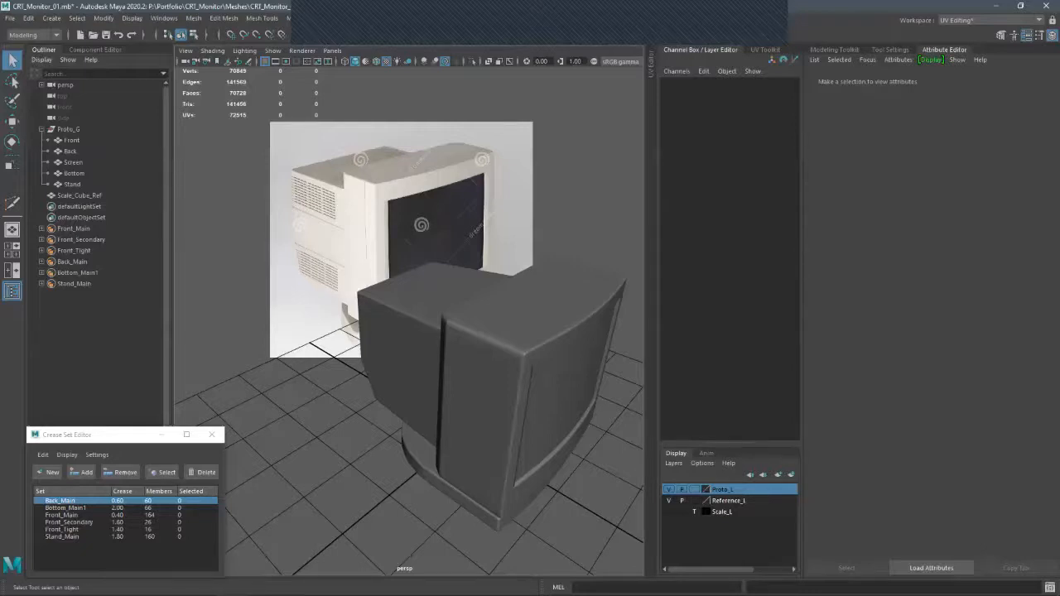
alt+drag(414, 372, 339, 373)
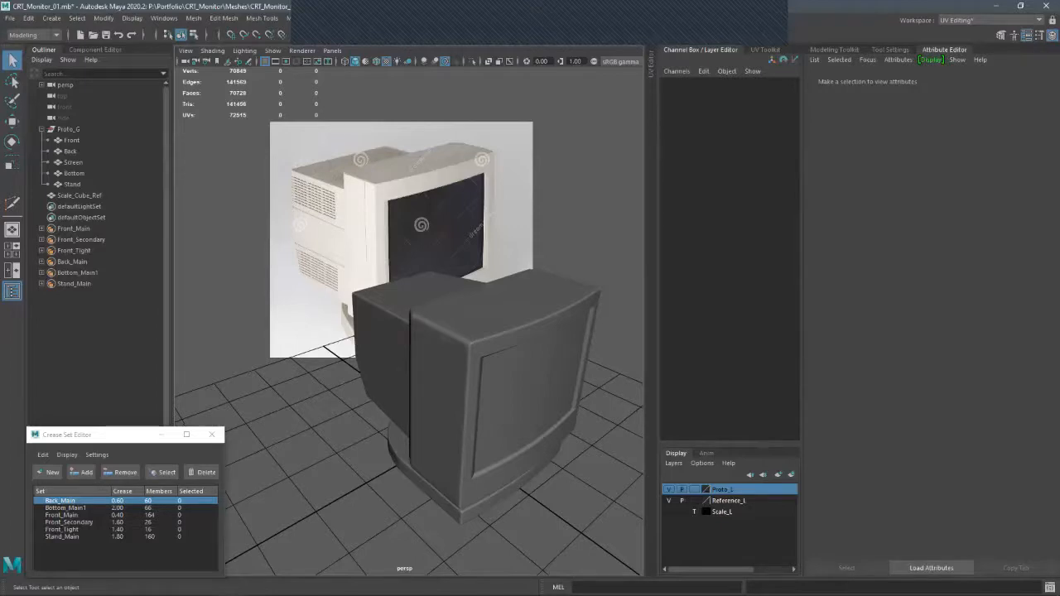
mouse_move(414, 373)
alt+mouse_down()
mouse_move(497, 373)
mouse_move(414, 377)
alt+mouse_up()
- Turn off the front housing's smooth preview and insert an edge loop around it just behind the screen-side edge
click(456, 357)
key(1)
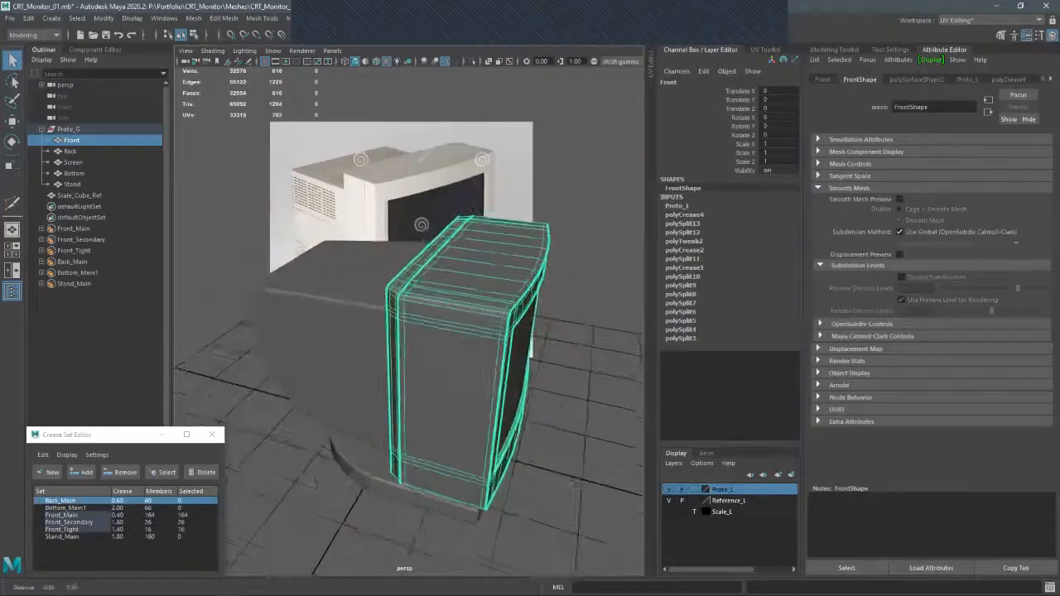
alt+right_drag(578, 486, 586, 474)
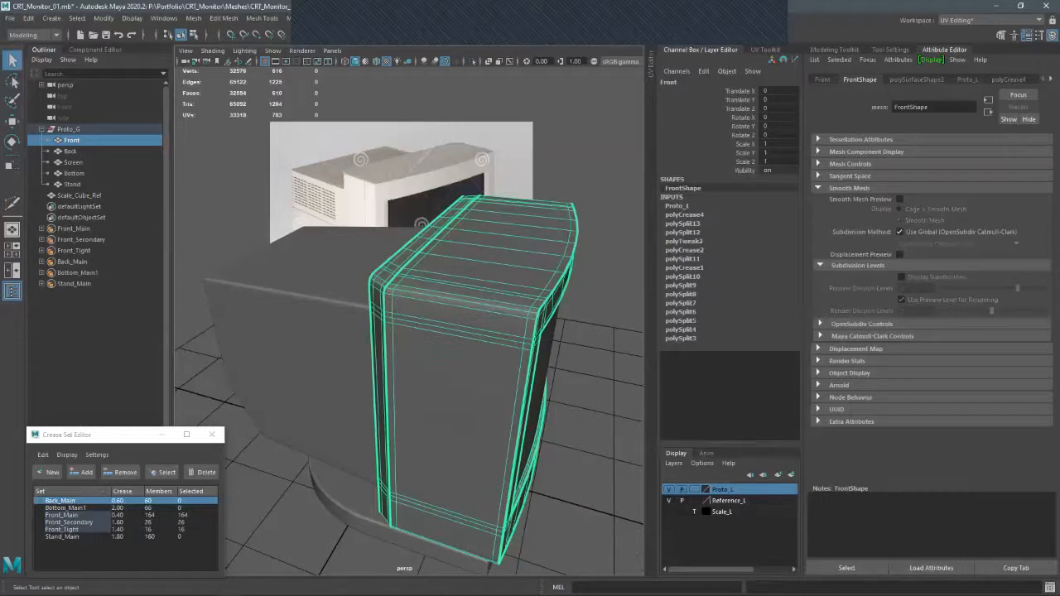
alt+drag(414, 373, 405, 357)
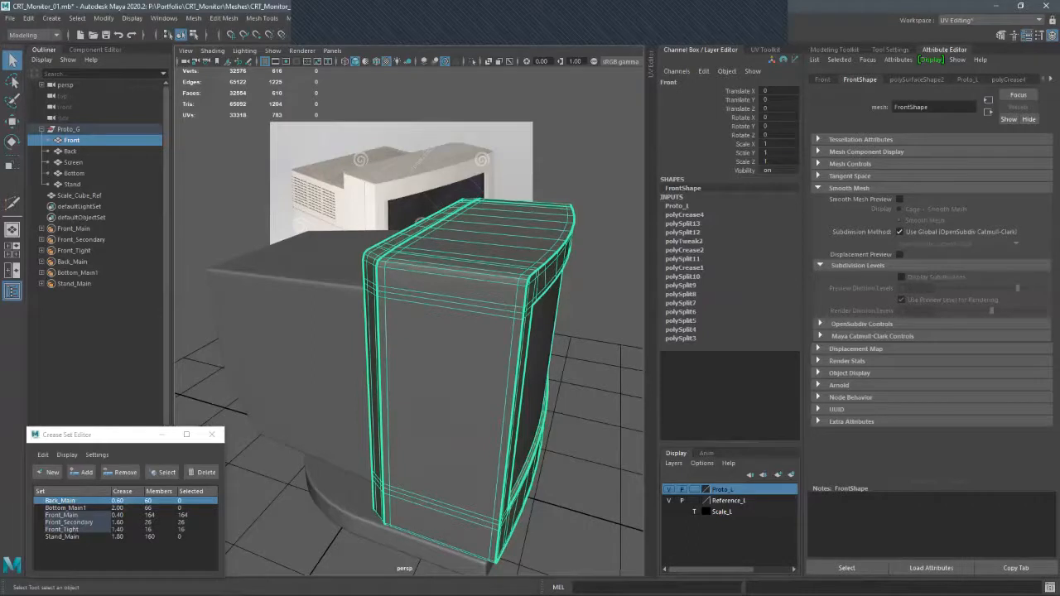
key(ctrl+shift+x)
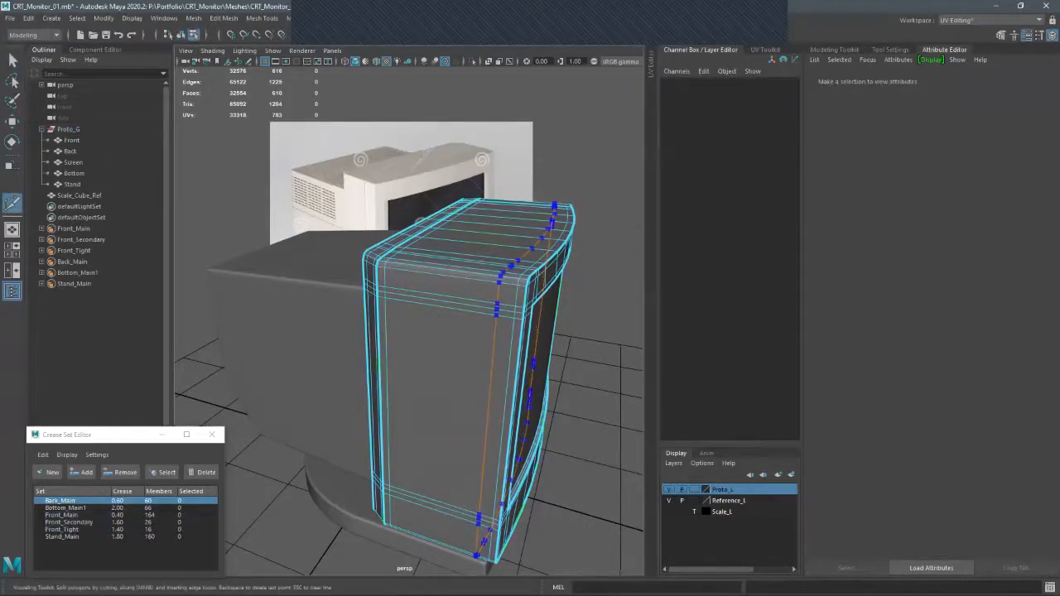
ctrl+click(495, 334)
alt+drag(515, 379, 532, 357)
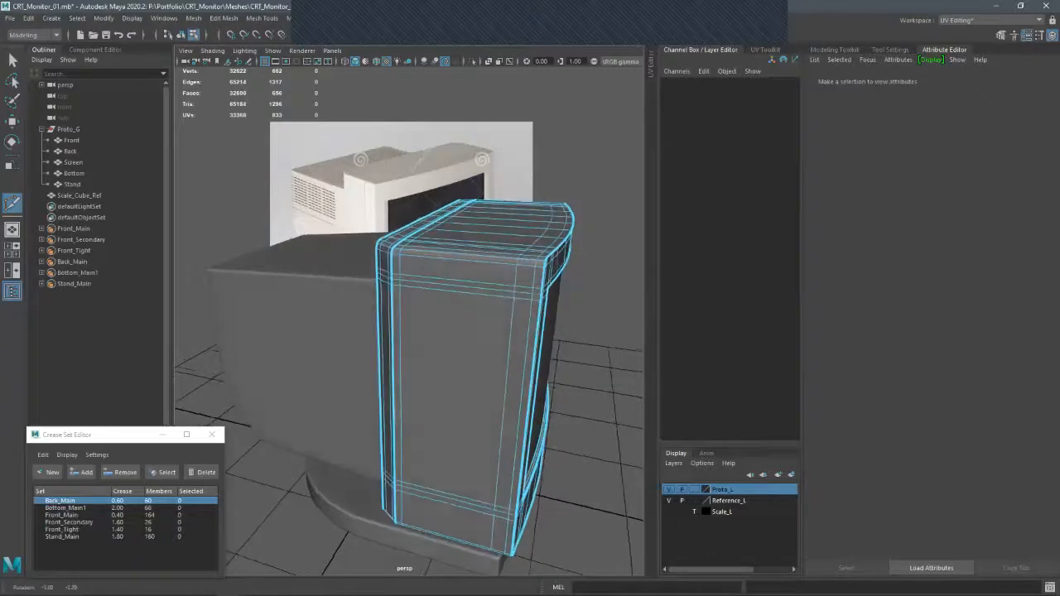
- Select the new edge loop on the front housing and move it slightly backward along Z, away from the front face
key(q)
double_click(516, 277)
key(w)
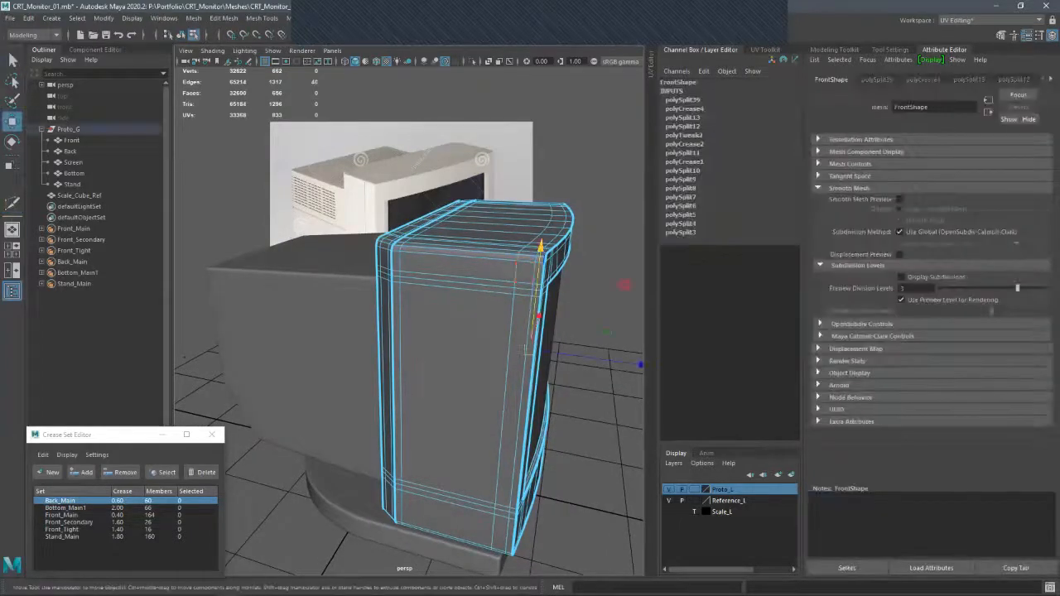
drag(640, 364, 632, 362)
alt+drag(530, 372, 488, 374)
key(q)
alt+middle_drag(489, 375, 489, 346)
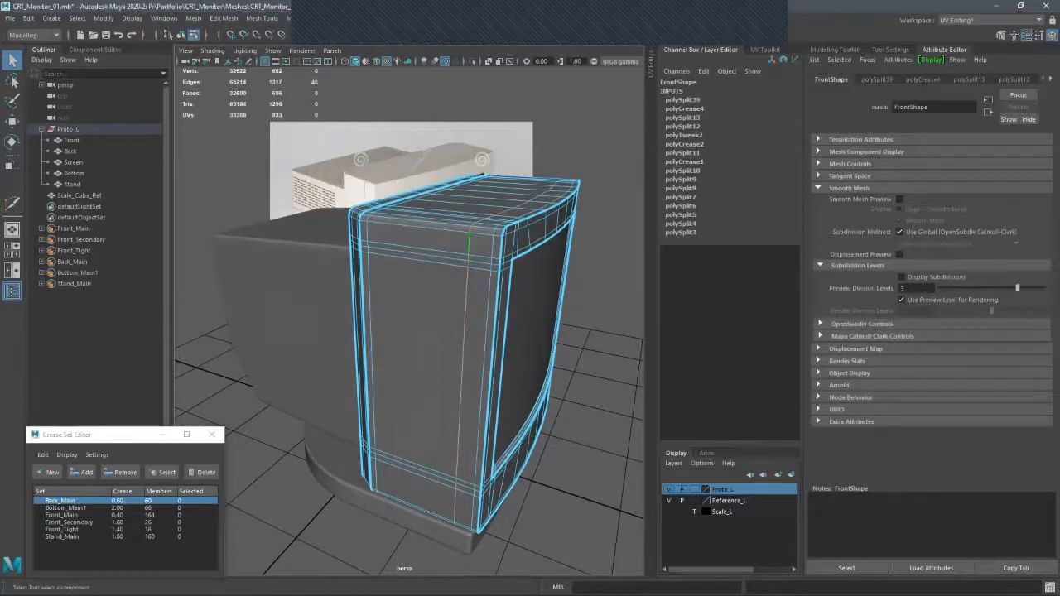
- Bevel the selected edge loop around the front housing with a fraction of 0.1 and examine the resulting spacing
key(ctrl+b)
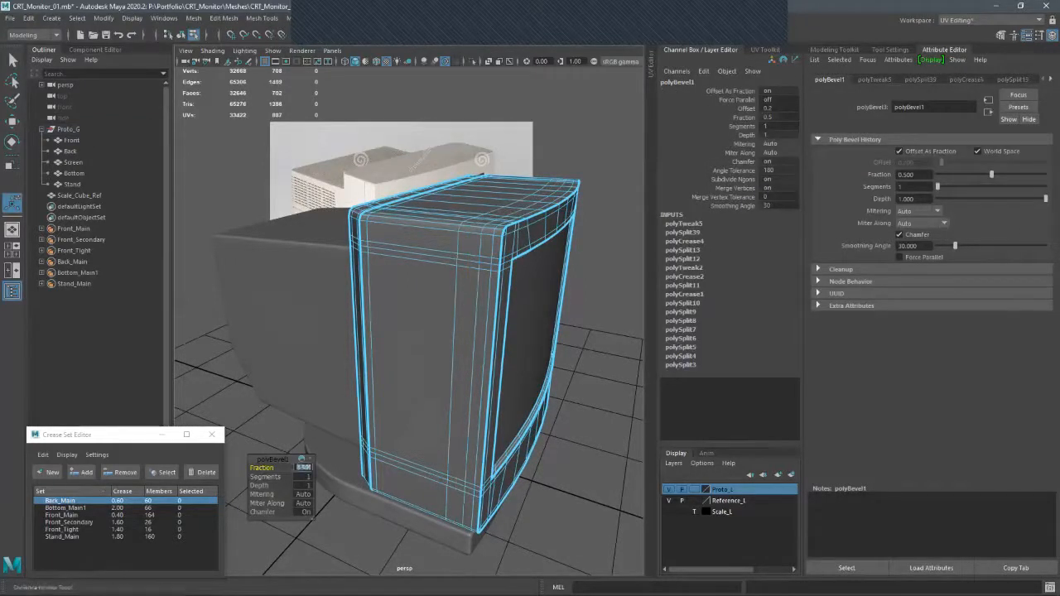
text(0.1)
key(Return)
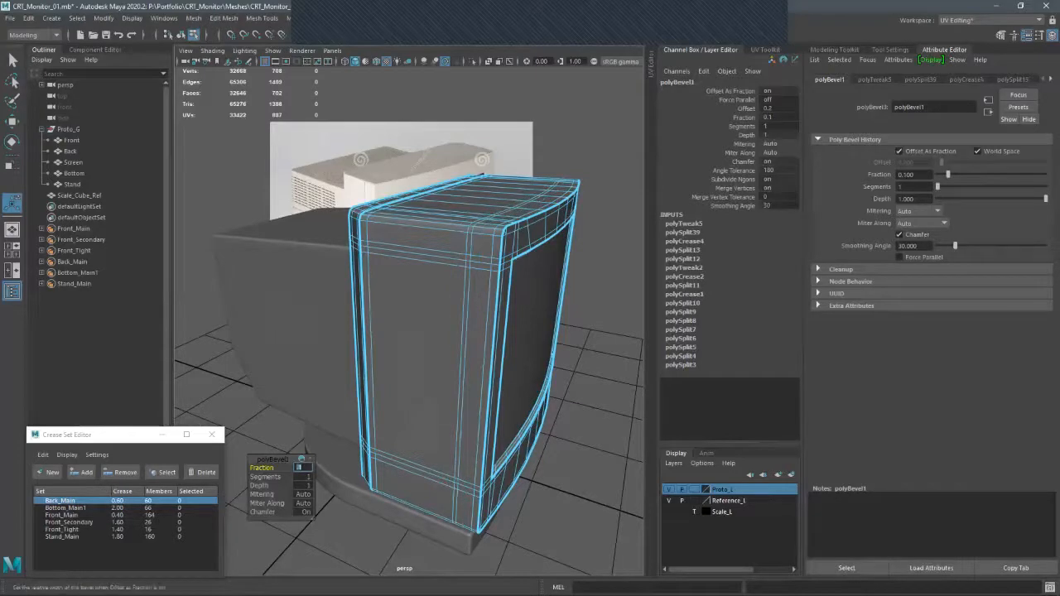
alt+drag(495, 364, 439, 394)
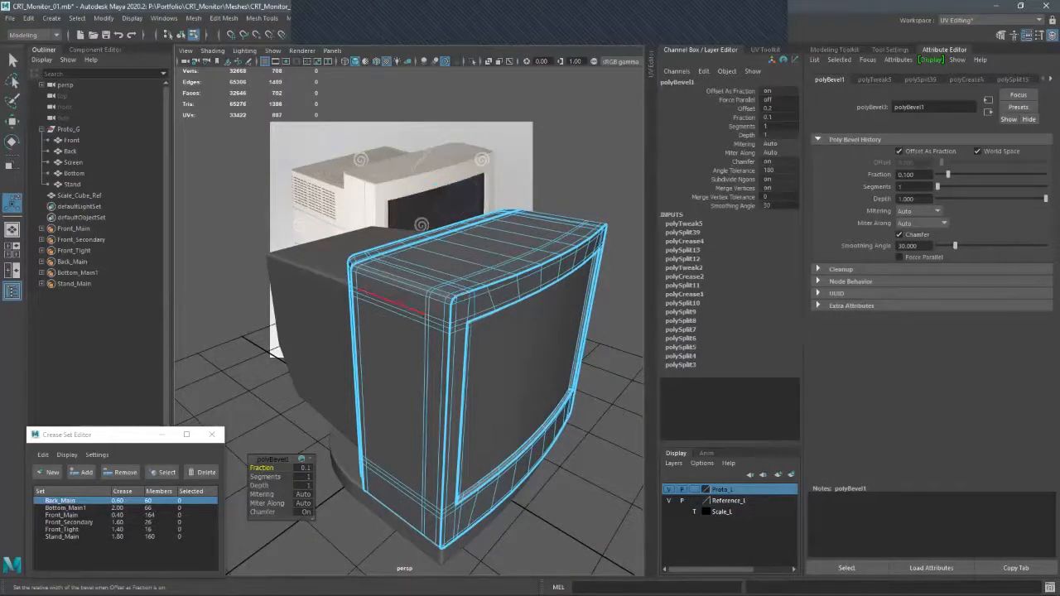
scroll(447, 298, up, 5)
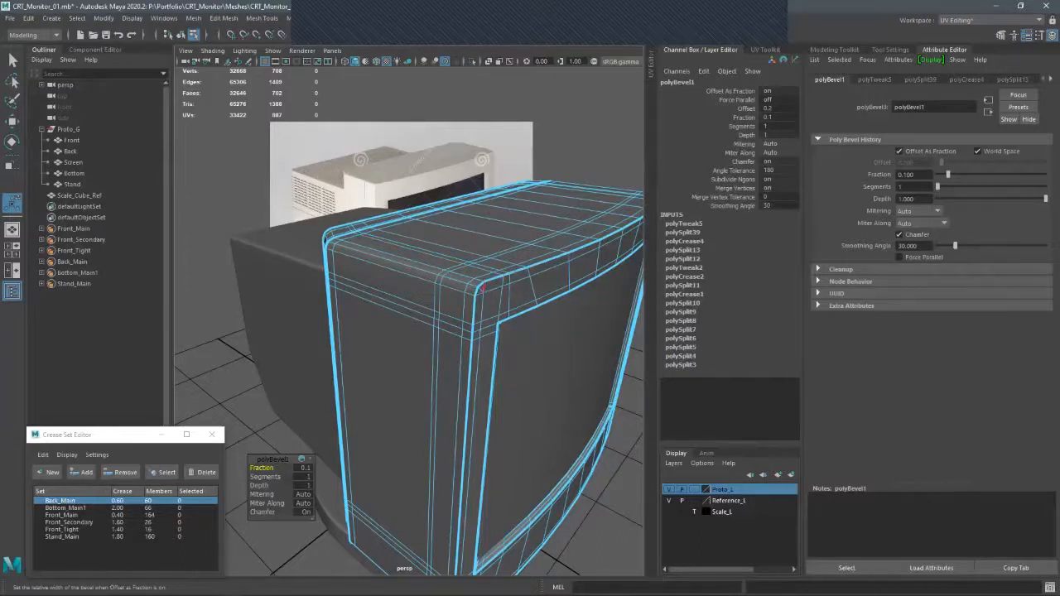
alt+drag(454, 284, 507, 283)
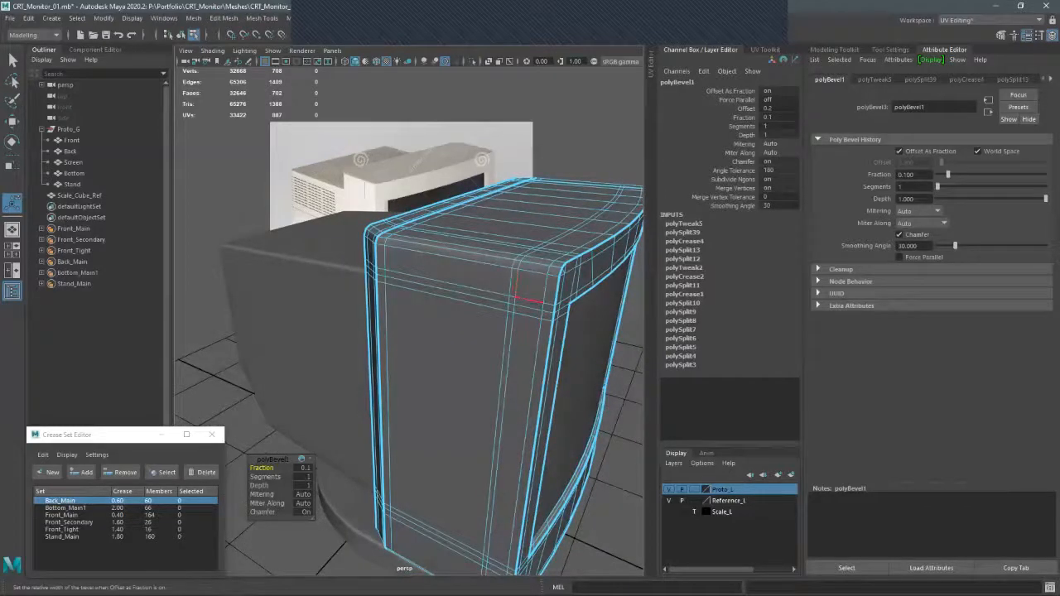
alt+drag(524, 287, 447, 291)
alt+middle_drag(447, 292, 521, 281)
alt+drag(521, 282, 421, 224)
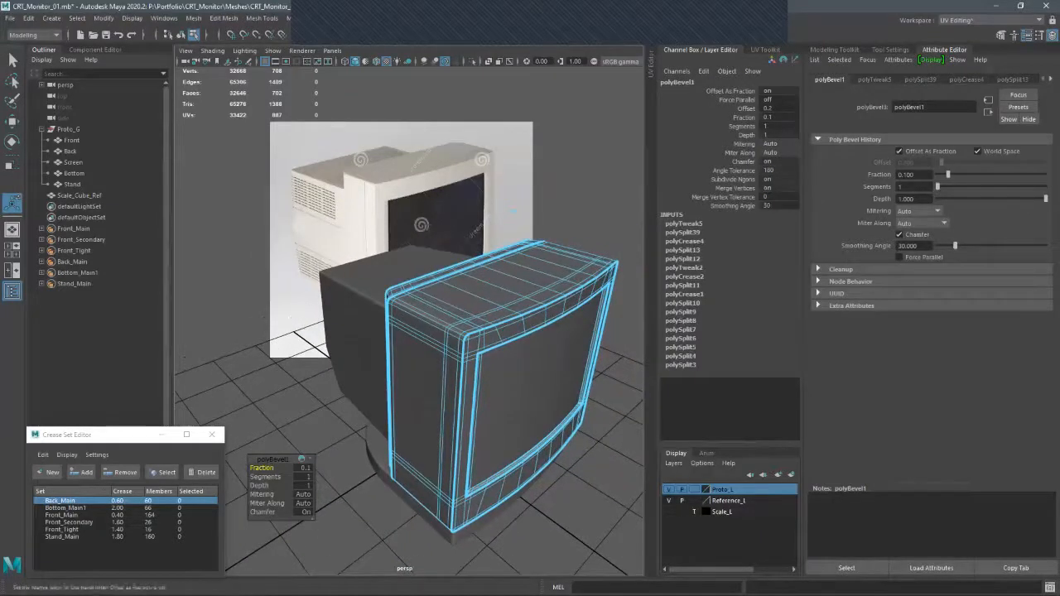
- Set the bevel's fraction to 0.12
click(303, 468)
text(1.2)
key(Return)
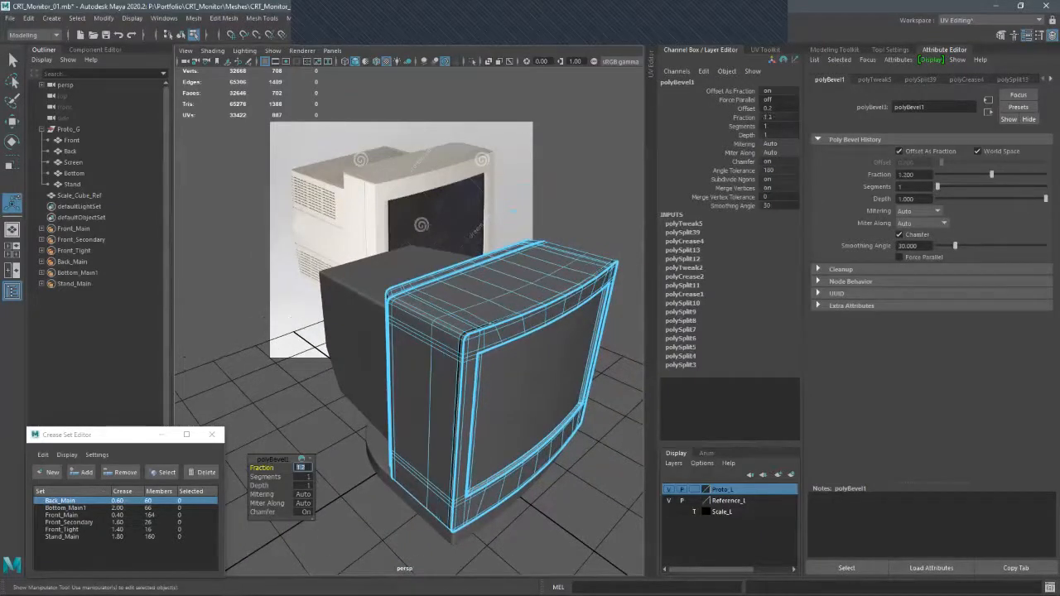
text(312)
key(Return)
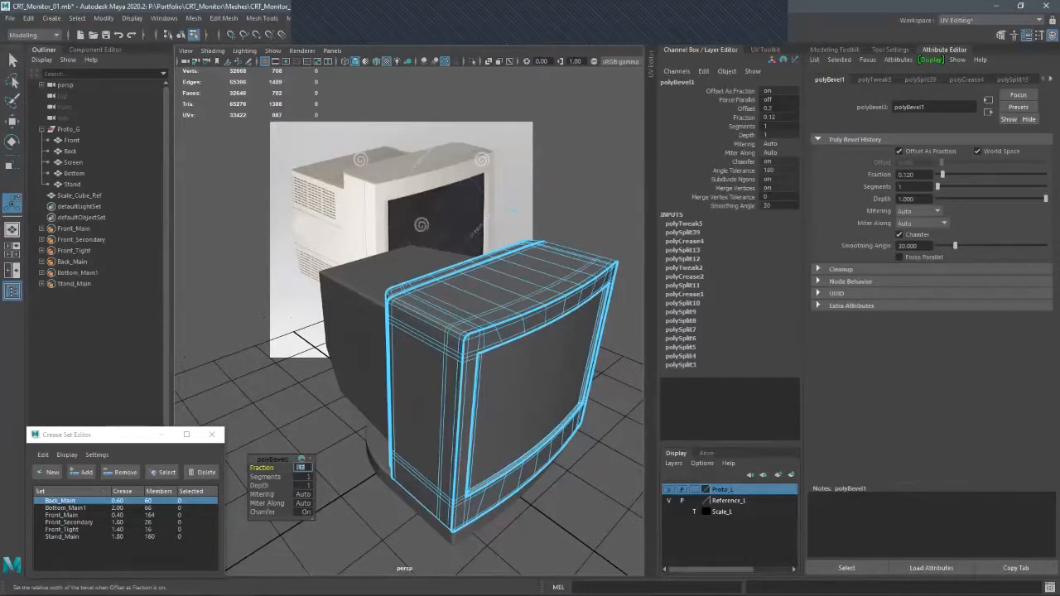
- Select the narrow face loop between the two beveled edges around the front housing and extrude it
alt+drag(472, 427, 505, 418)
alt+right_drag(506, 418, 547, 419)
alt+drag(447, 332, 505, 329)
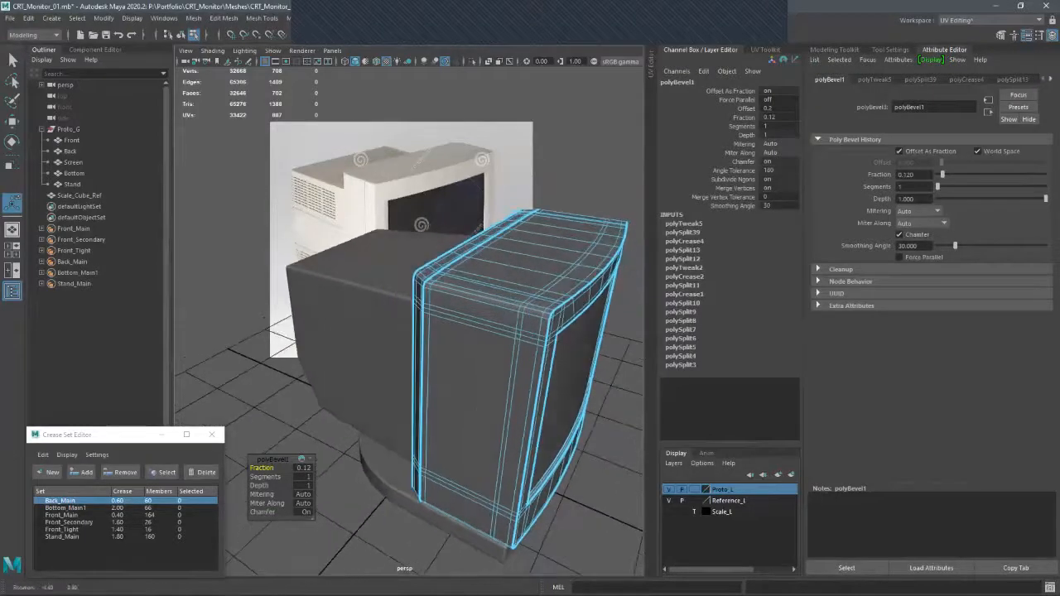
alt+right_drag(497, 323, 538, 323)
alt+middle_drag(538, 323, 490, 315)
key(q)
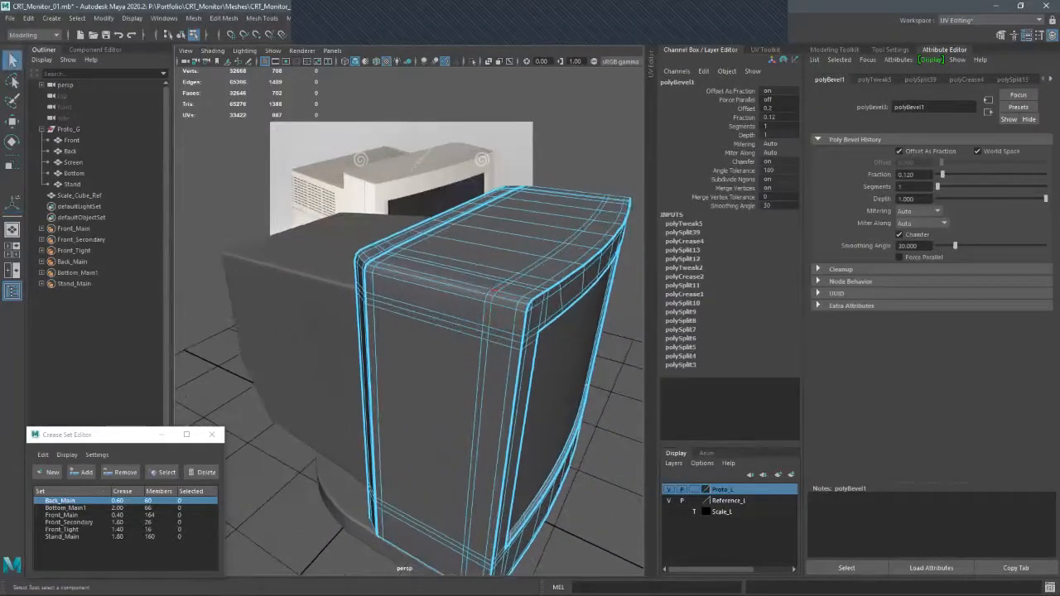
right_click(493, 290)
click(492, 311)
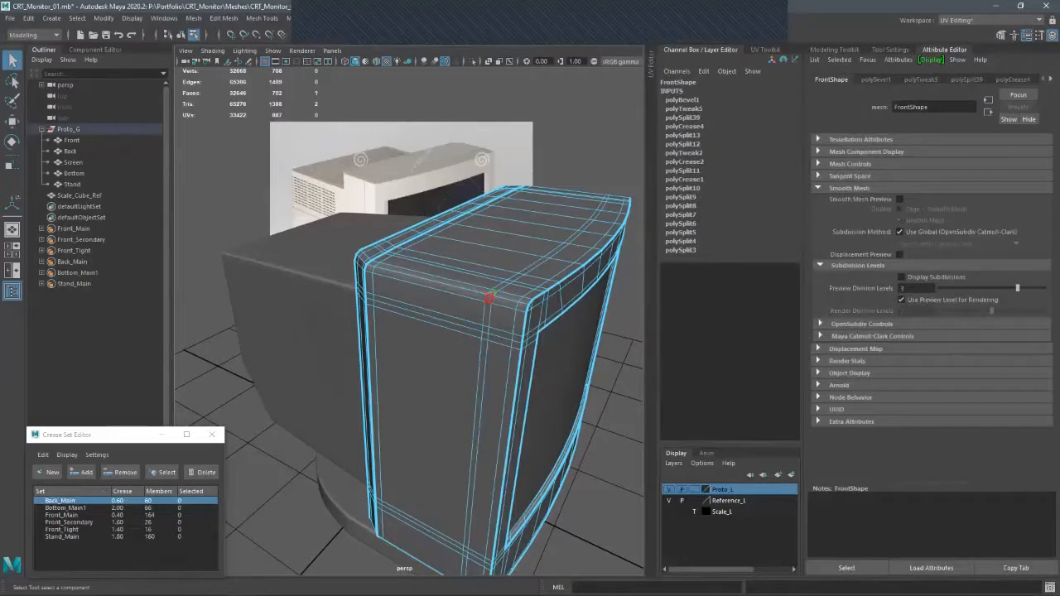
alt+drag(503, 303, 414, 285)
key(r)
alt+drag(530, 310, 431, 315)
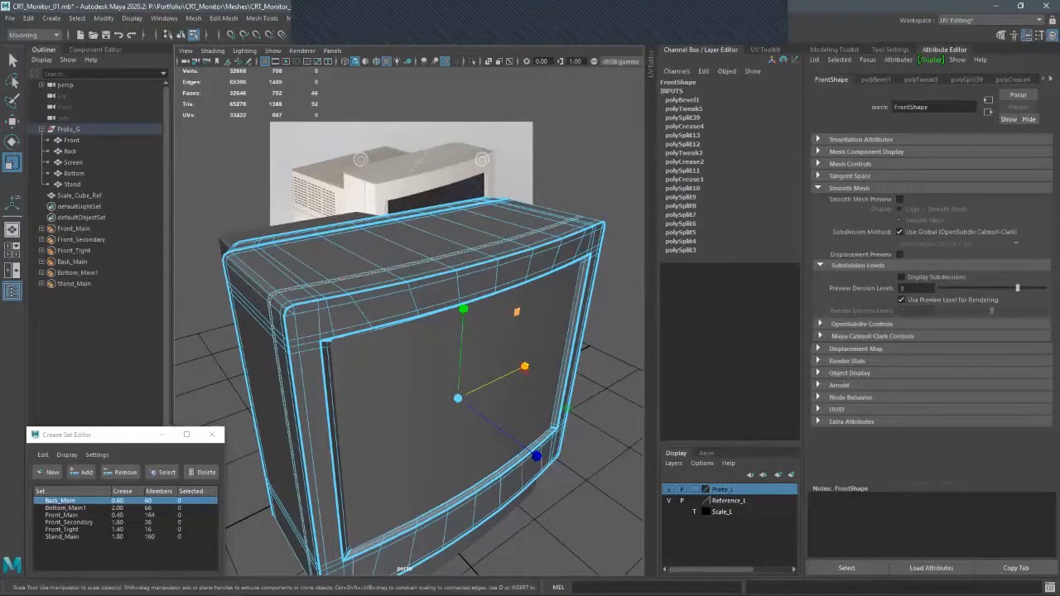
key(ctrl+e)
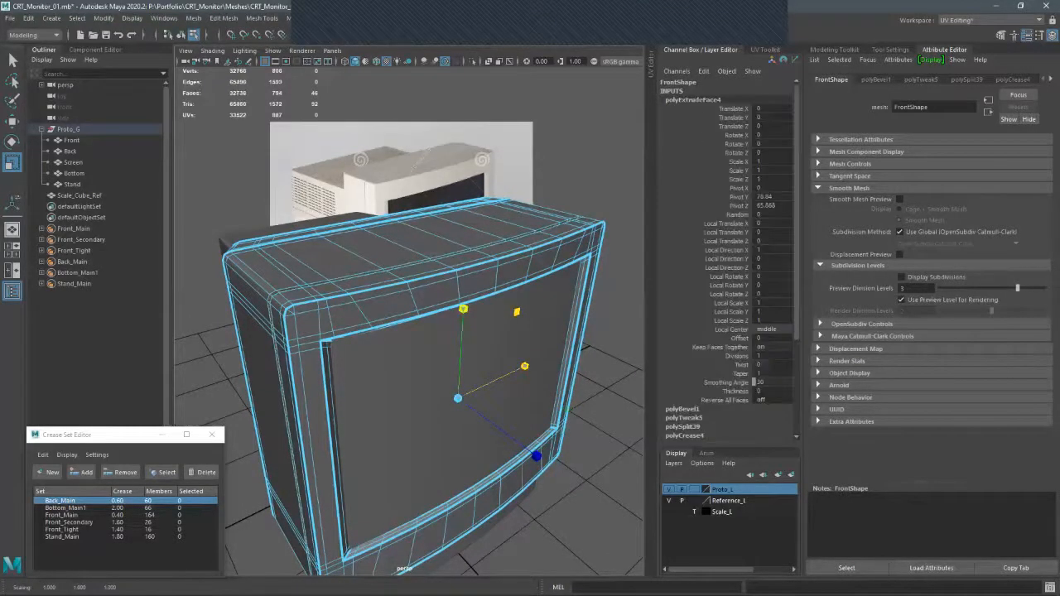
- Scale the extruded face loop slightly inward to form a thin groove around the front housing
alt+drag(414, 240, 451, 275)
click(452, 250)
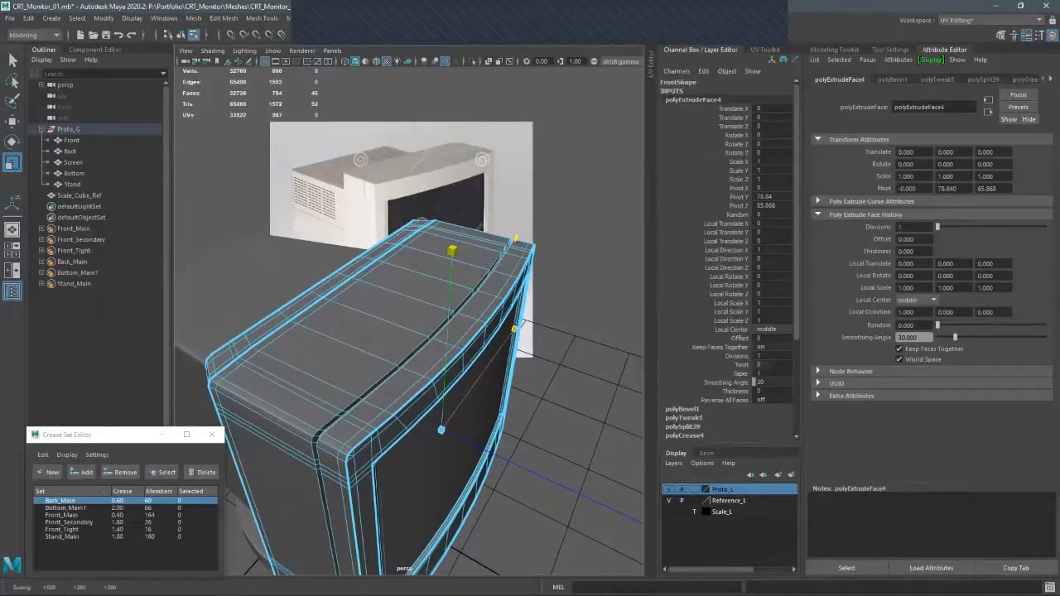
alt+drag(453, 250, 528, 227)
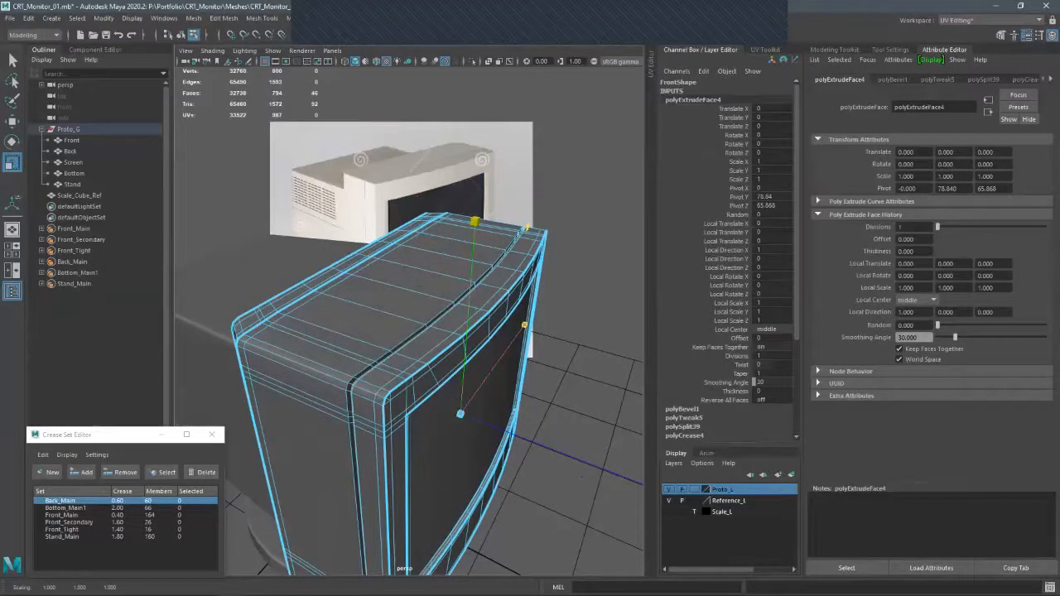
alt+drag(524, 242, 513, 223)
key(q)
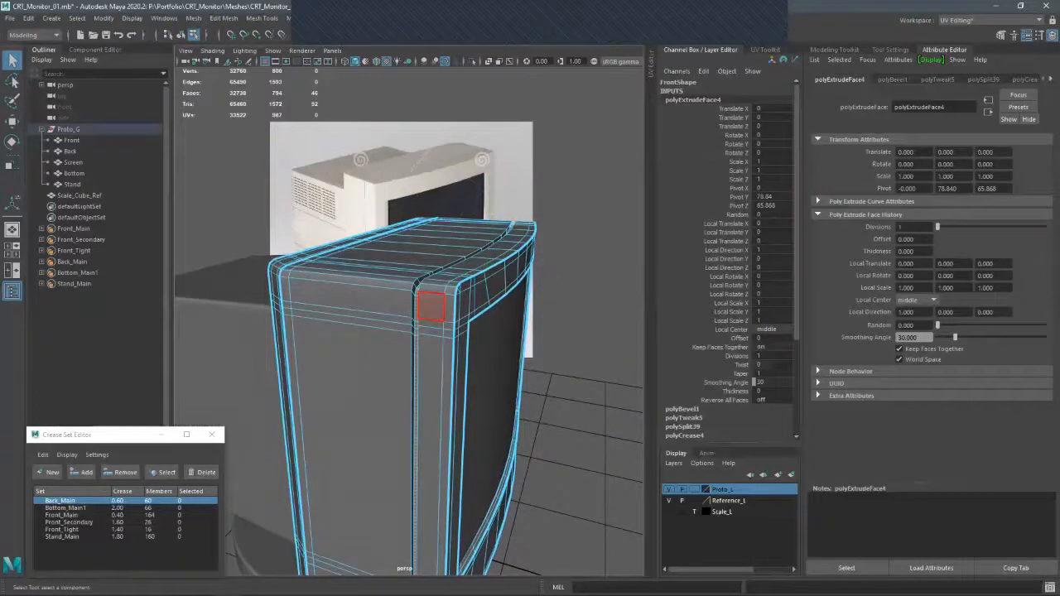
- Select the groove's edge loops on the front housing and create a crease set named Front_Inset from them
alt+drag(430, 307, 371, 280)
double_click(362, 278)
shift+double_click(370, 283)
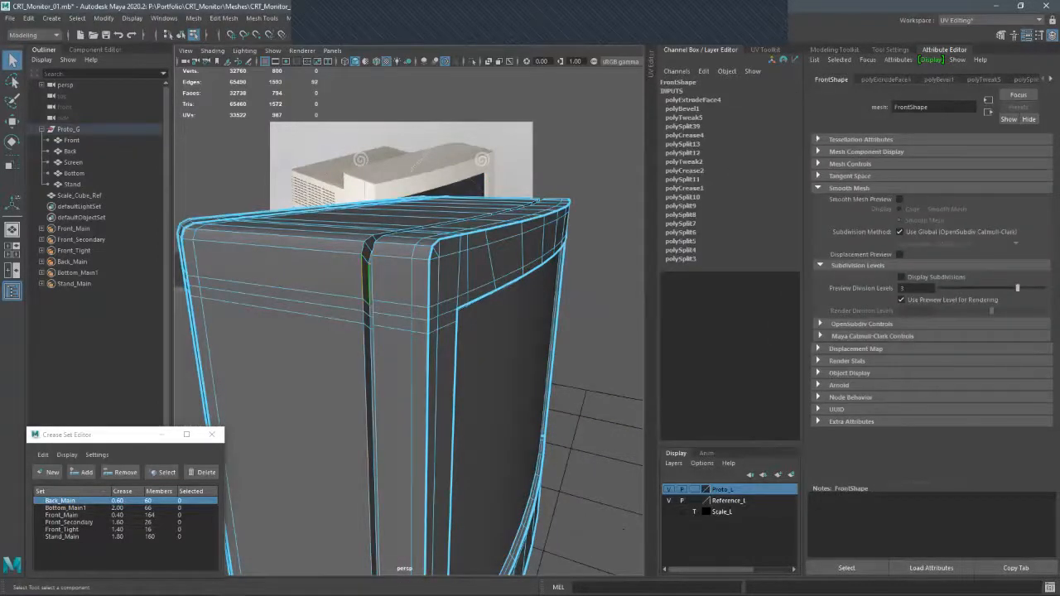
alt+drag(421, 320, 482, 318)
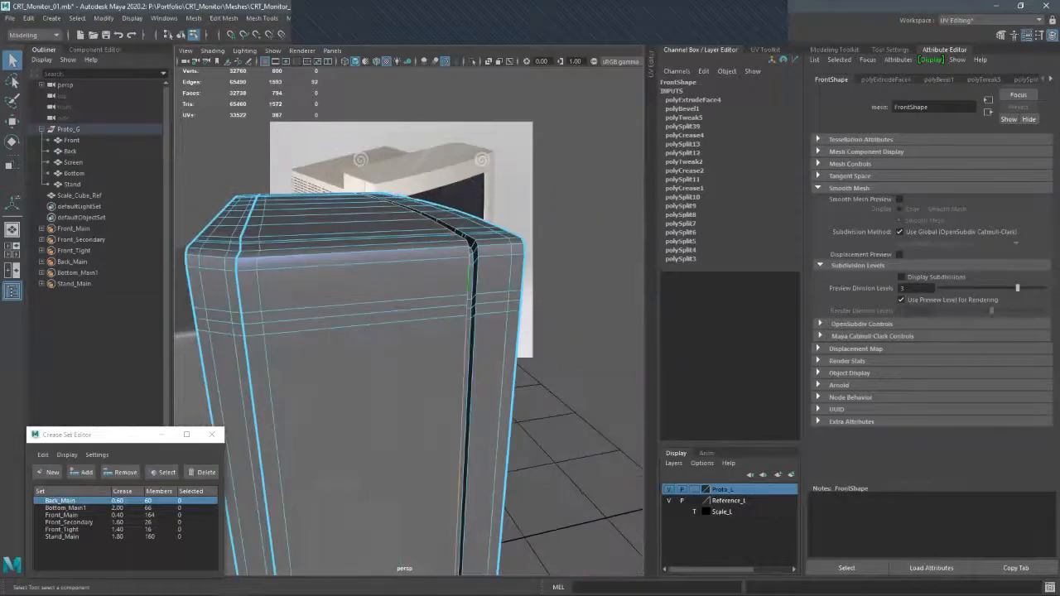
alt+drag(477, 277, 460, 245)
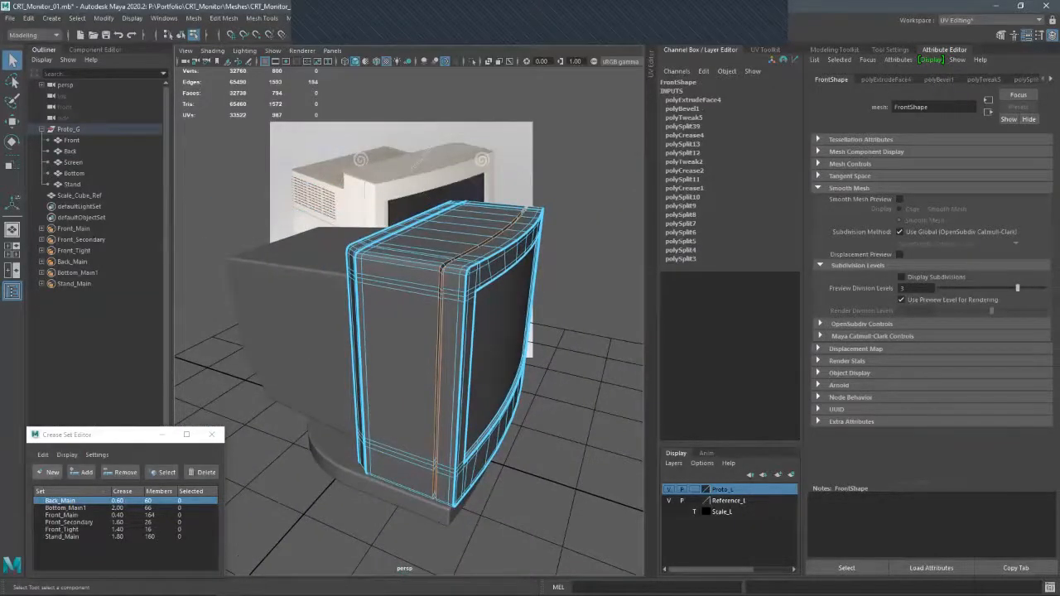
click(47, 472)
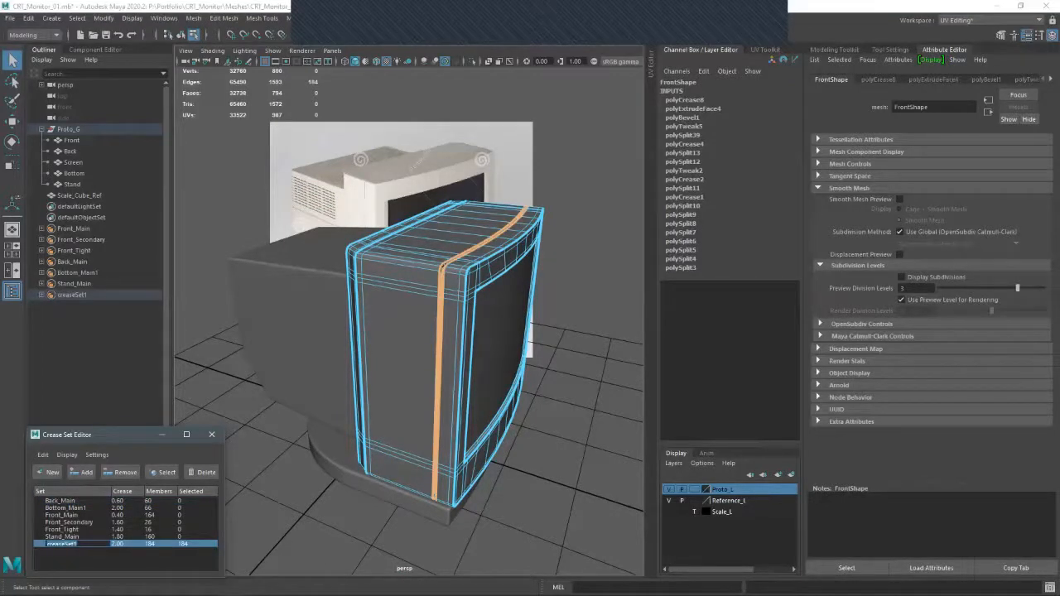
text(Frond)
text(_Inset)
key(Return)
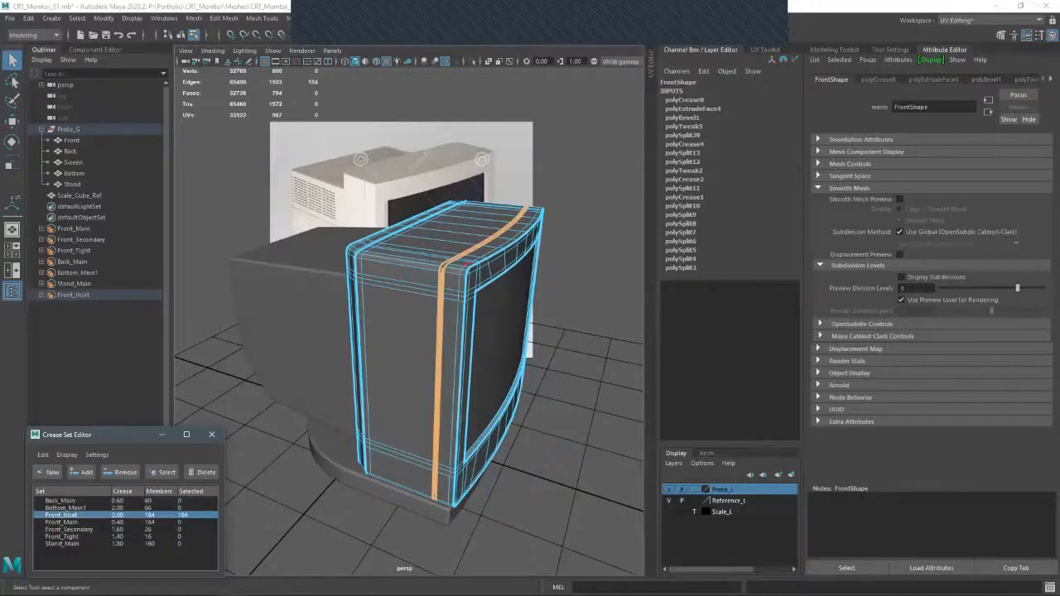
- Turn on the front housing's smooth preview and examine the creased groove up close
right_drag(452, 232, 505, 190)
key(3)
click(580, 273)
alt+drag(497, 315, 497, 339)
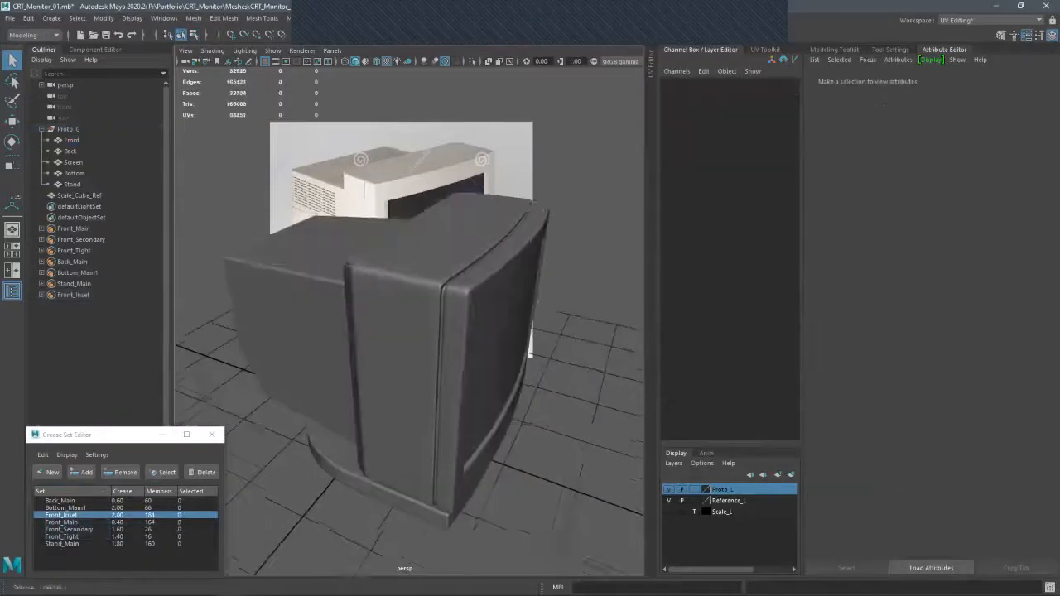
alt+right_drag(448, 331, 513, 332)
mouse_move(513, 331)
alt+mouse_down()
mouse_move(447, 323)
mouse_move(505, 318)
alt+mouse_up()
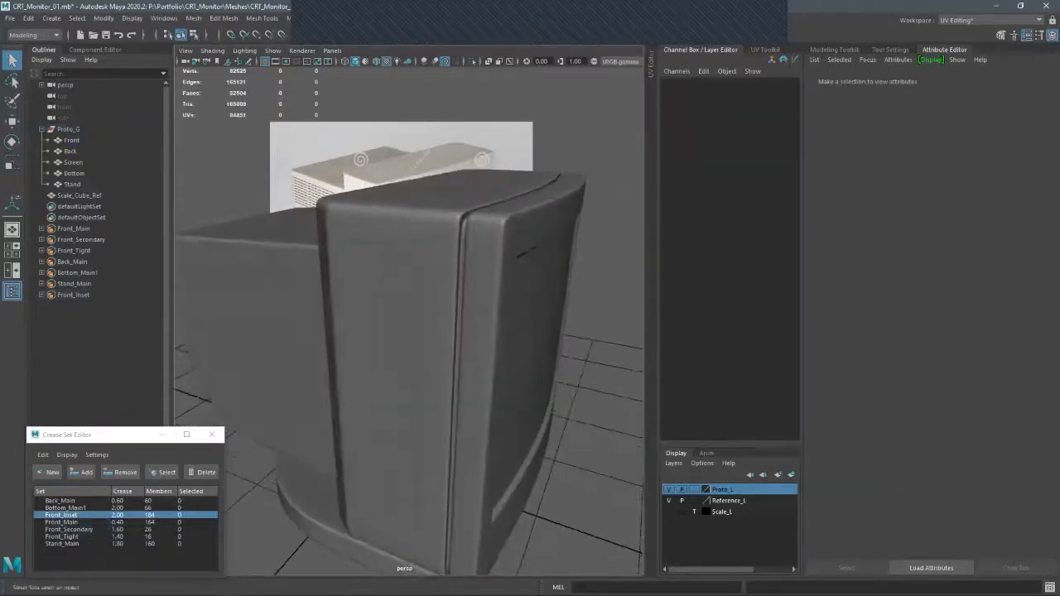
- Turn off the front housing's smooth preview and insert supporting edge loops behind and in front of the groove
click(464, 274)
key(1)
key(ctrl+shift+x)
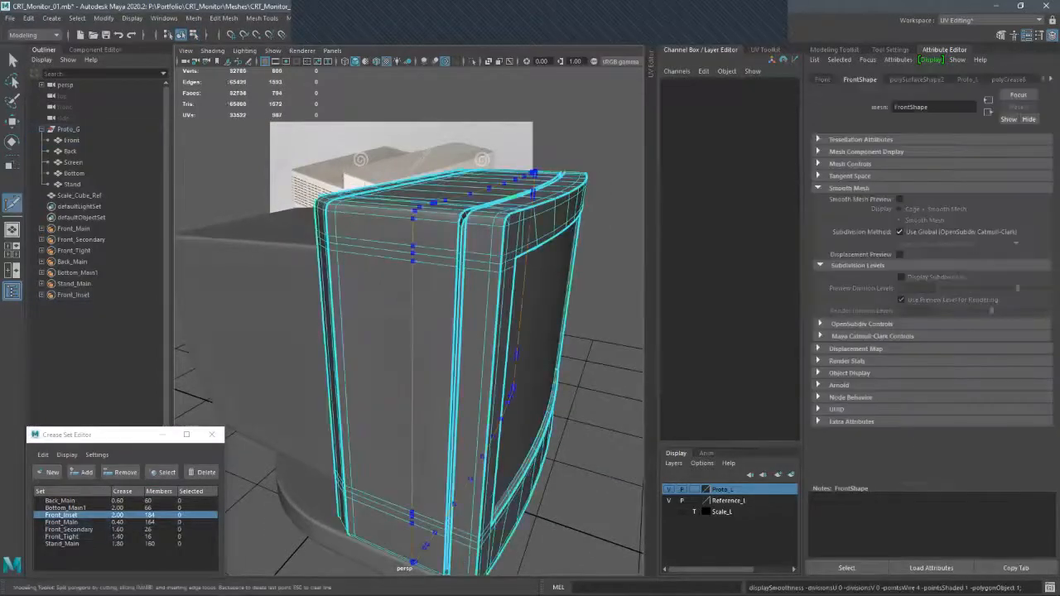
ctrl+click(448, 258)
alt+drag(448, 258, 530, 264)
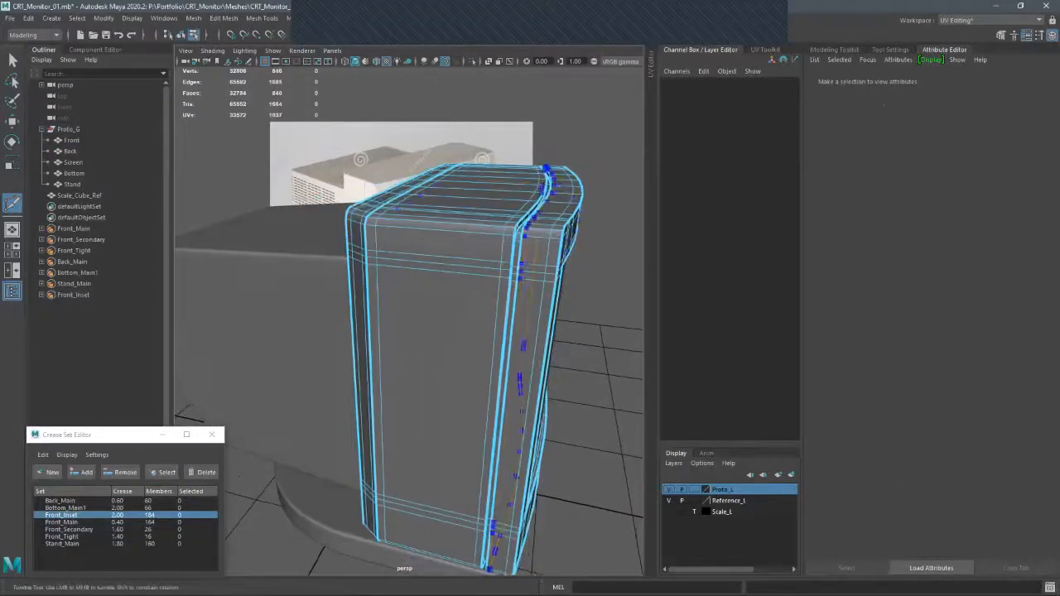
ctrl+click(530, 264)
key(q)
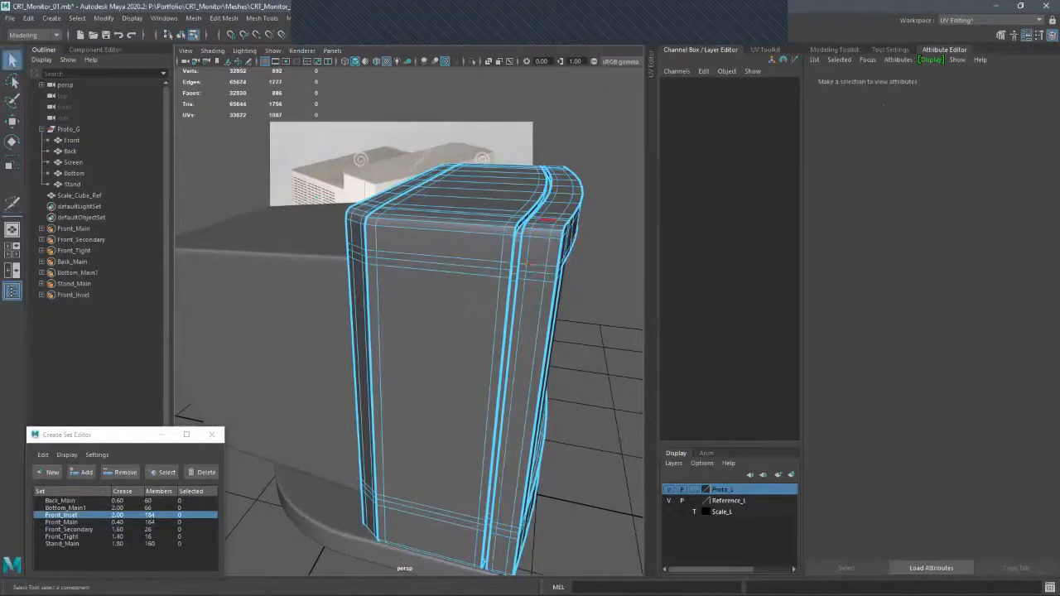
- Turn the front housing's smooth preview back on and compare the whole monitor with the reference photo
key(3)
key(F8)
click(598, 230)
alt+drag(563, 240, 443, 282)
scroll(497, 281, down, 2)
scroll(409, 331, down, 3)
scroll(409, 331, down, 1)
scroll(409, 331, up, 2)
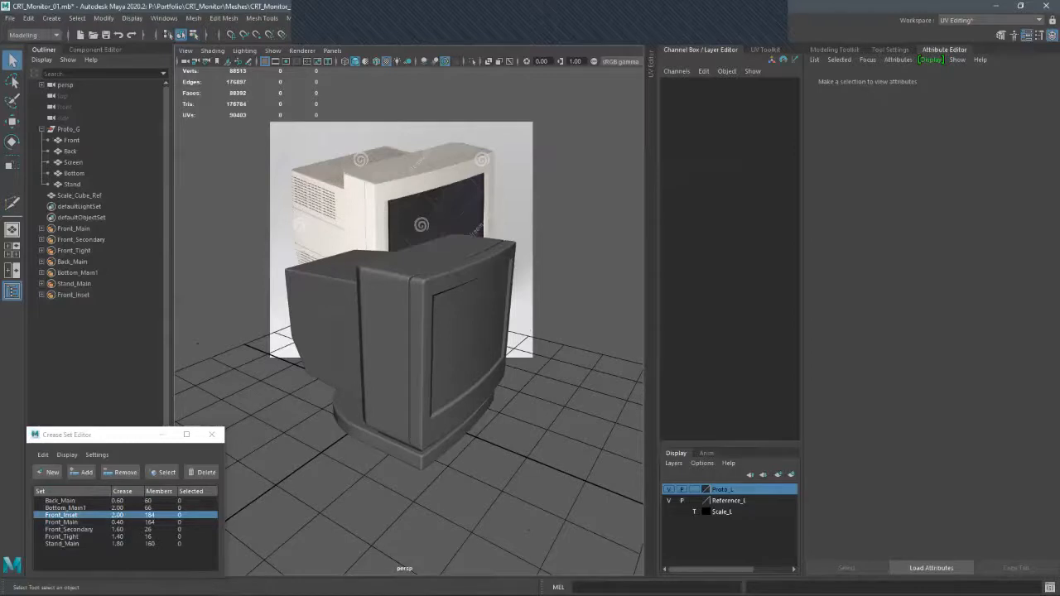
- Try a crease value of 1.6 on the Front_Inset set and settle on 1.4
click(118, 507)
double_click(118, 515)
text(1)
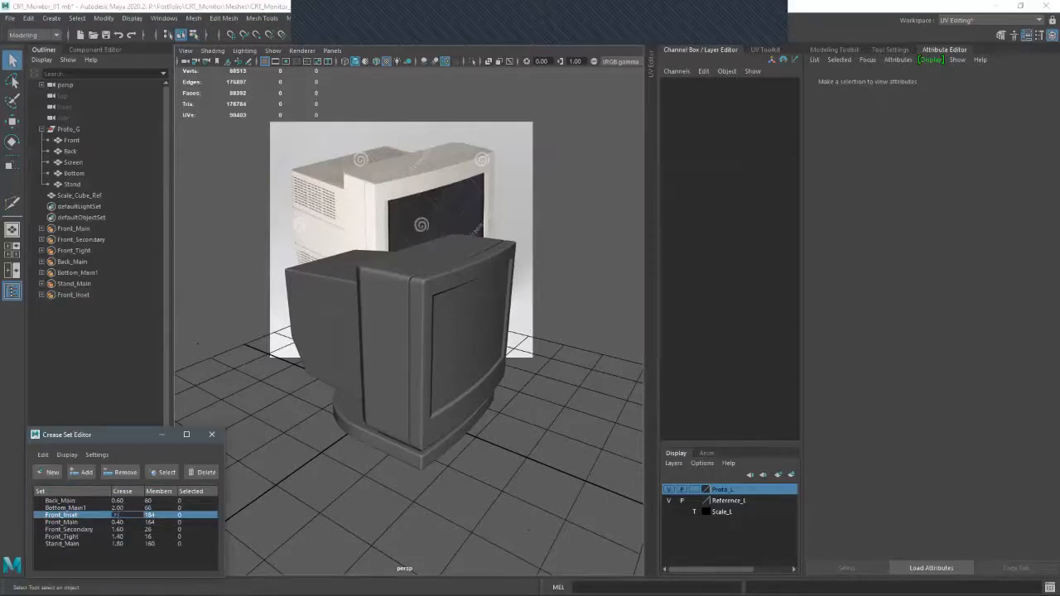
text(.6)
key(Return)
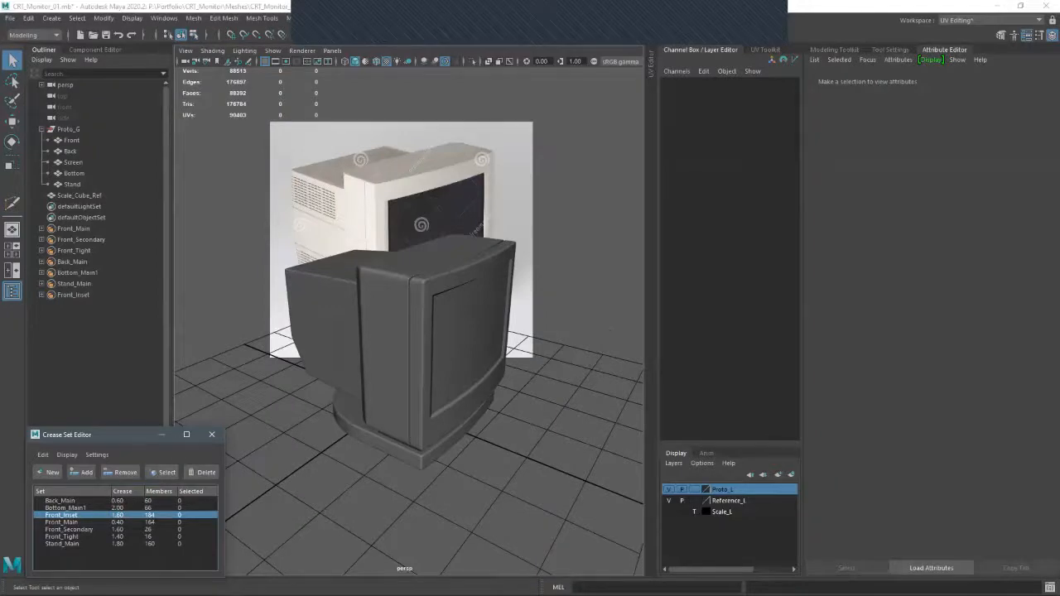
double_click(122, 515)
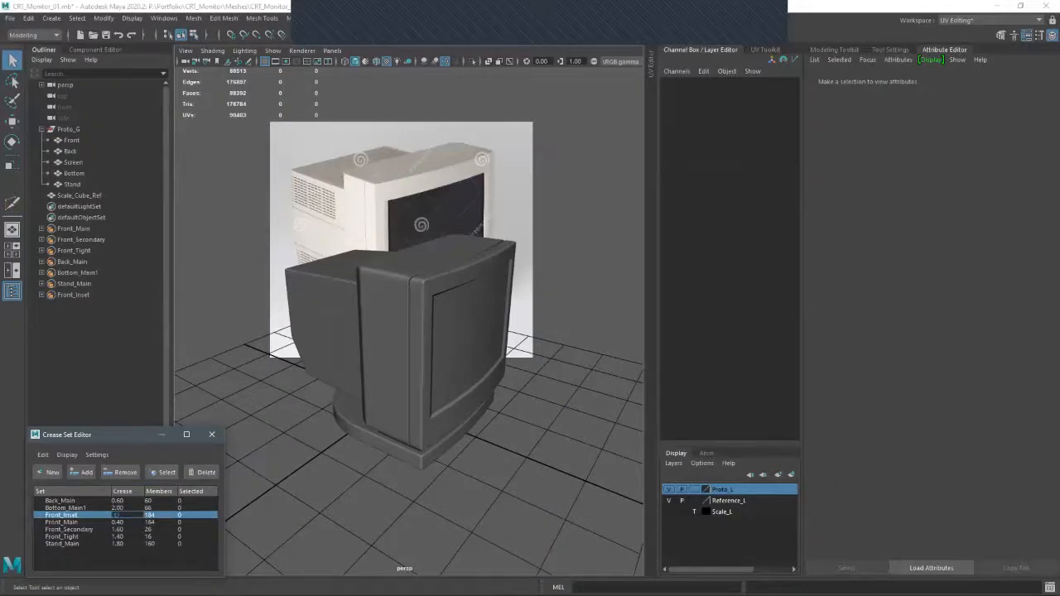
text(1.4)
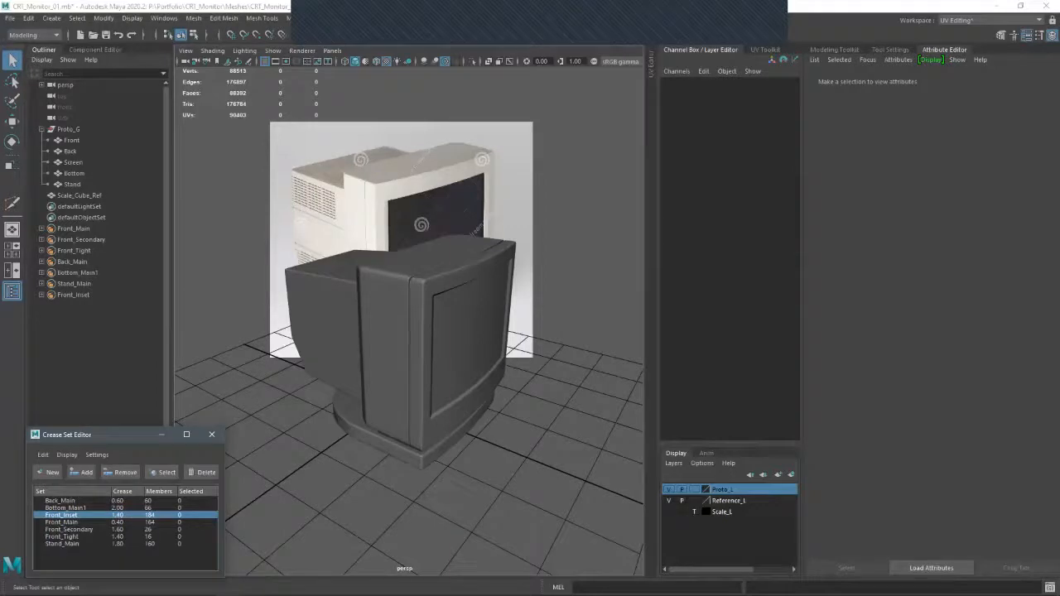
- Inspect the groove's smoothed edges and crease-set edge loops up close, and compare the deselected monitor with the reference photo from a distance
alt+right_drag(409, 331, 530, 331)
alt+drag(409, 331, 365, 339)
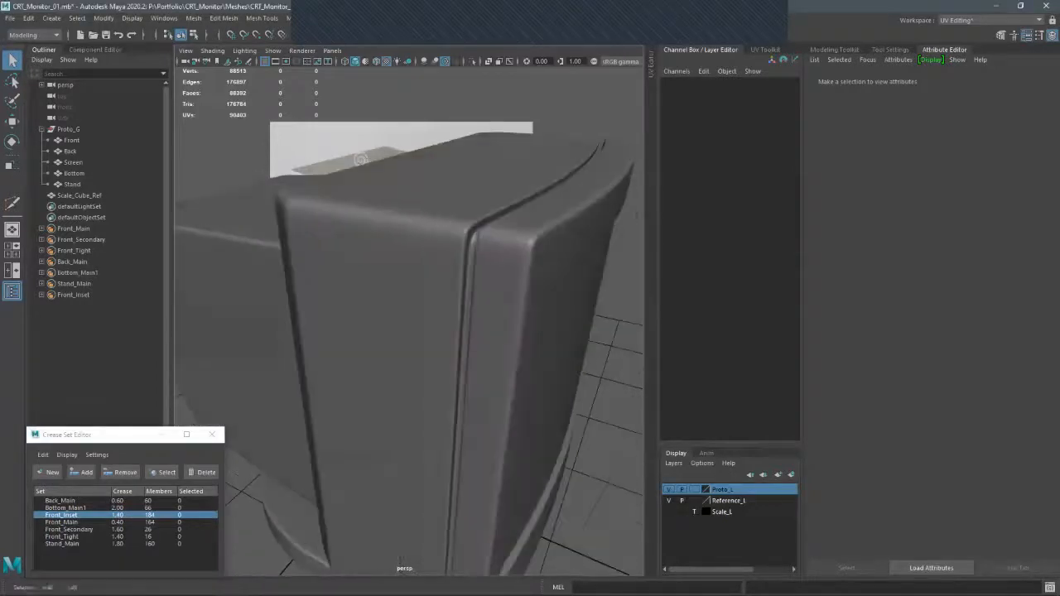
key(ctrl+z)
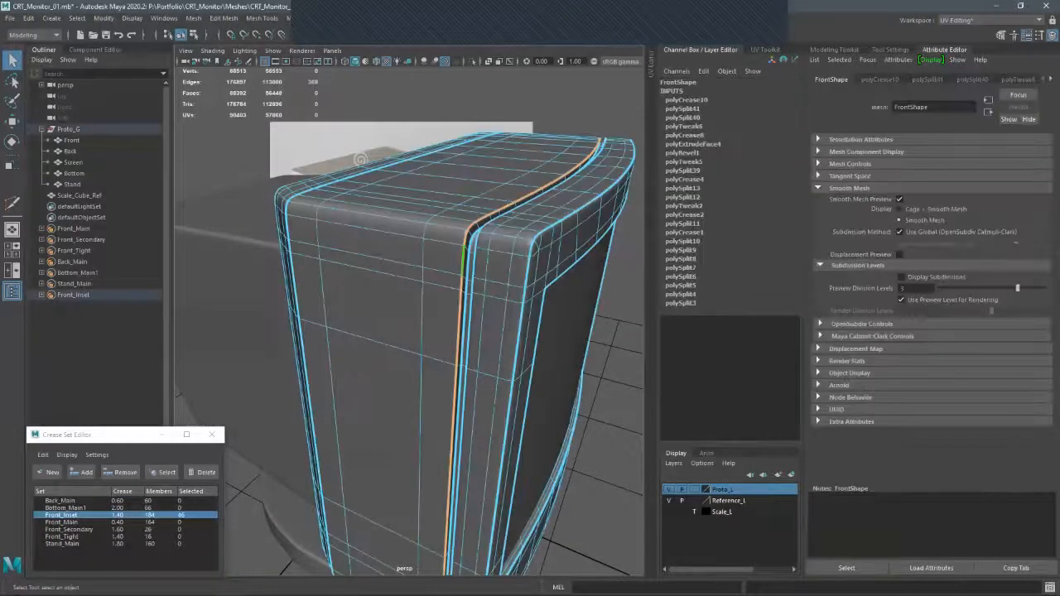
shift+double_click(467, 266)
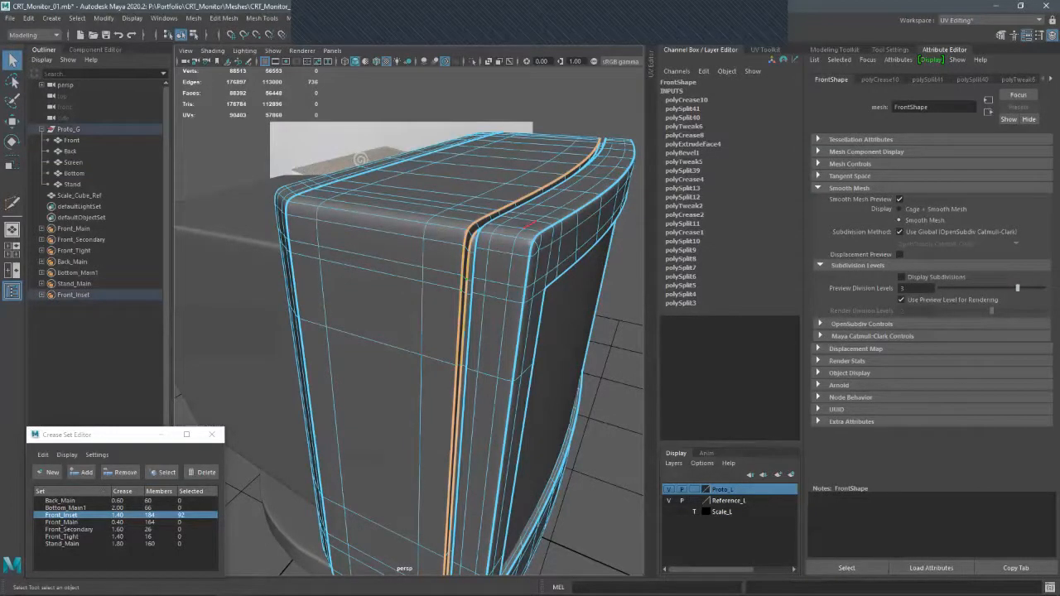
scroll(530, 223, down, 8)
alt+drag(530, 224, 464, 229)
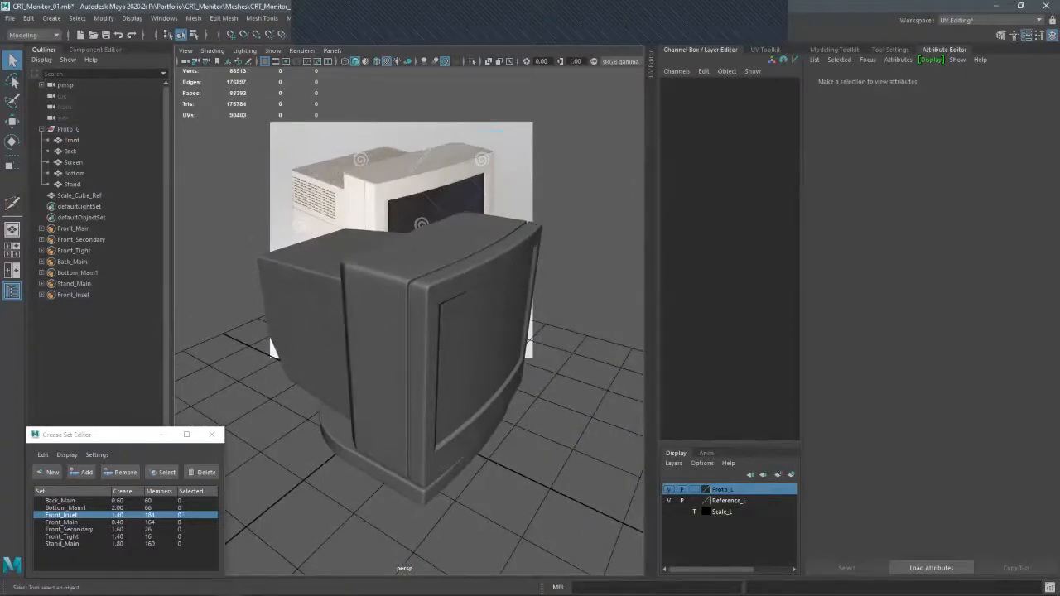
- Create a crease set named Front_Inset_Tight from the groove's inner edge loops on the front housing
scroll(409, 331, up, 8)
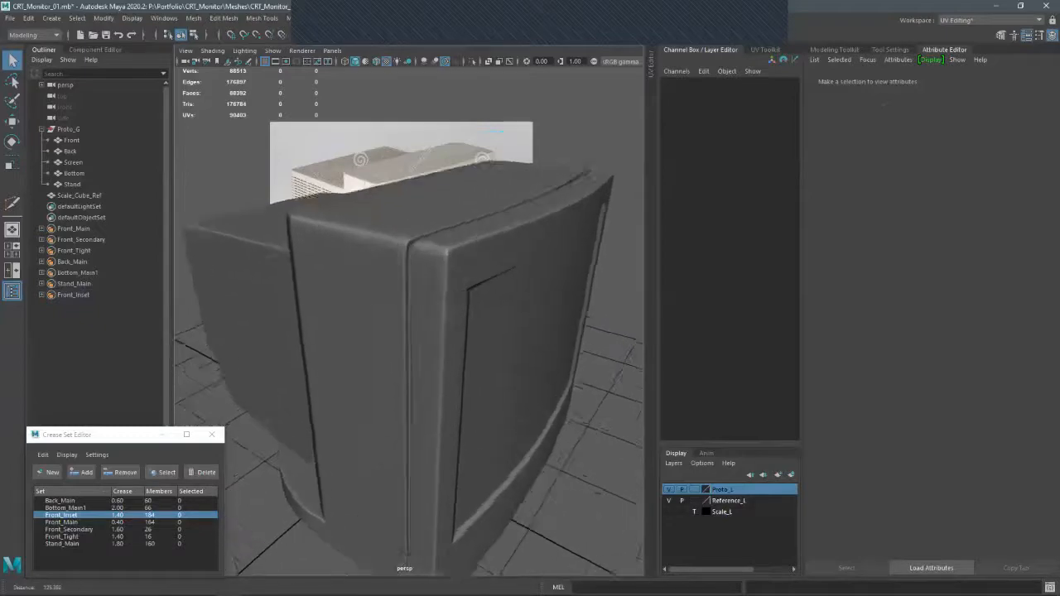
click(71, 140)
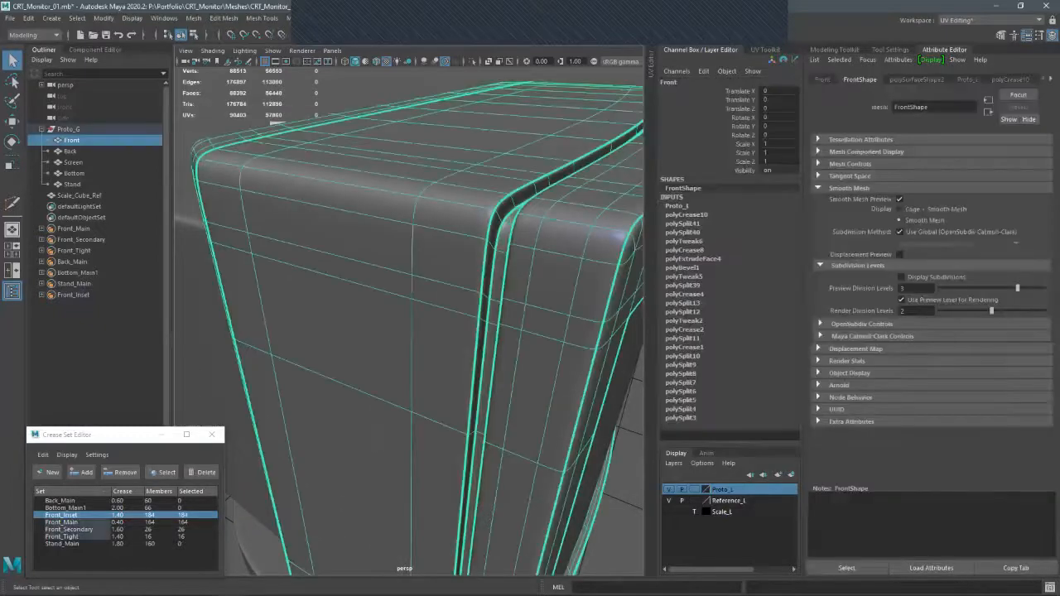
key(F10)
alt+drag(410, 331, 339, 340)
shift+double_click(496, 290)
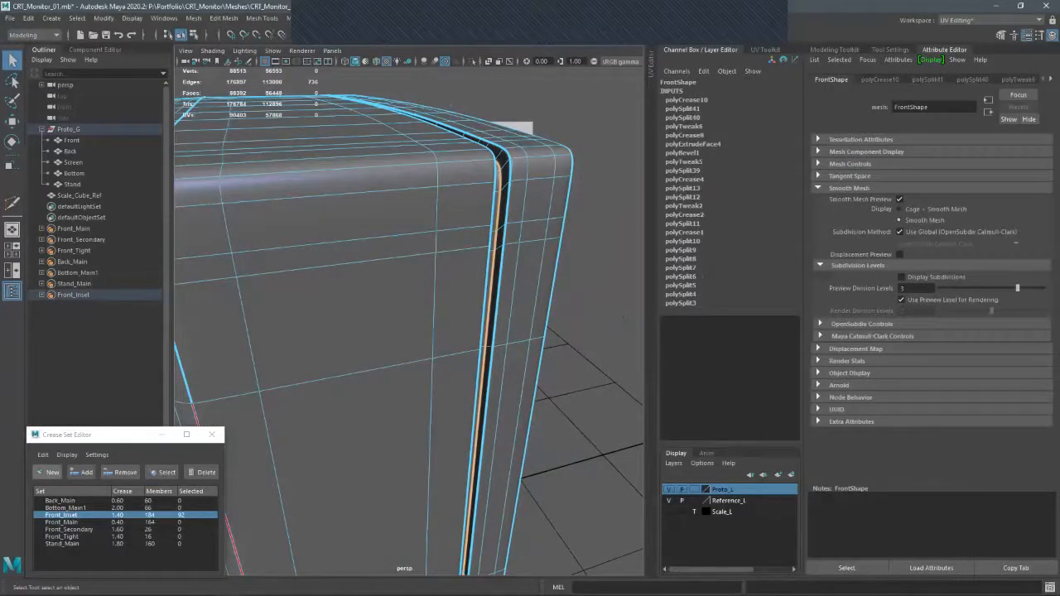
click(47, 472)
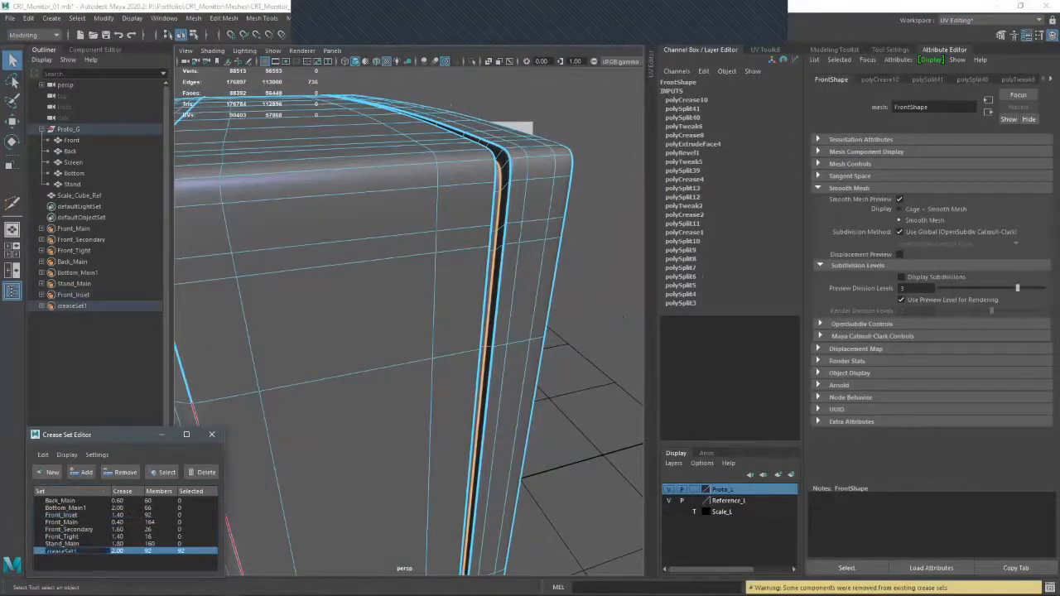
text(Front_Inset_Tight)
key(Return)
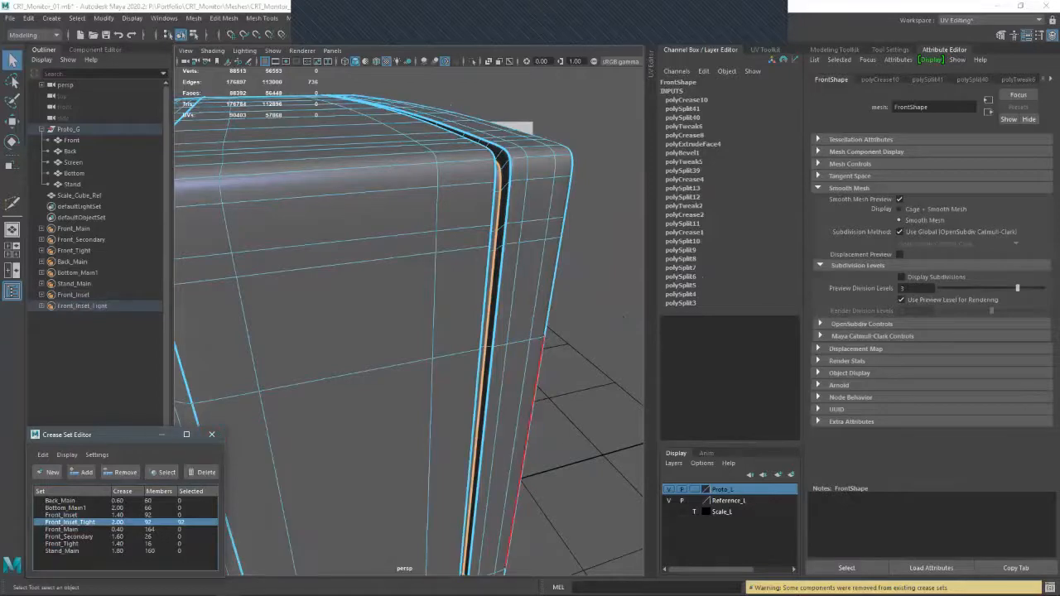
- Try crease values of 2.2, 0.6 and 2 on the Front_Inset_Tight set
alt+drag(406, 332, 638, 349)
click(580, 249)
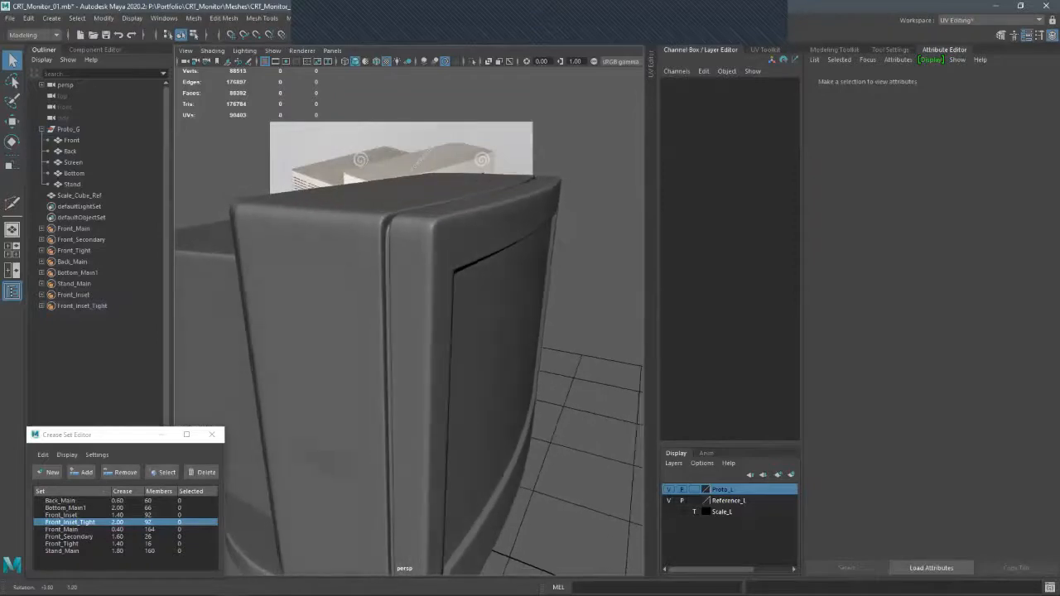
double_click(118, 522)
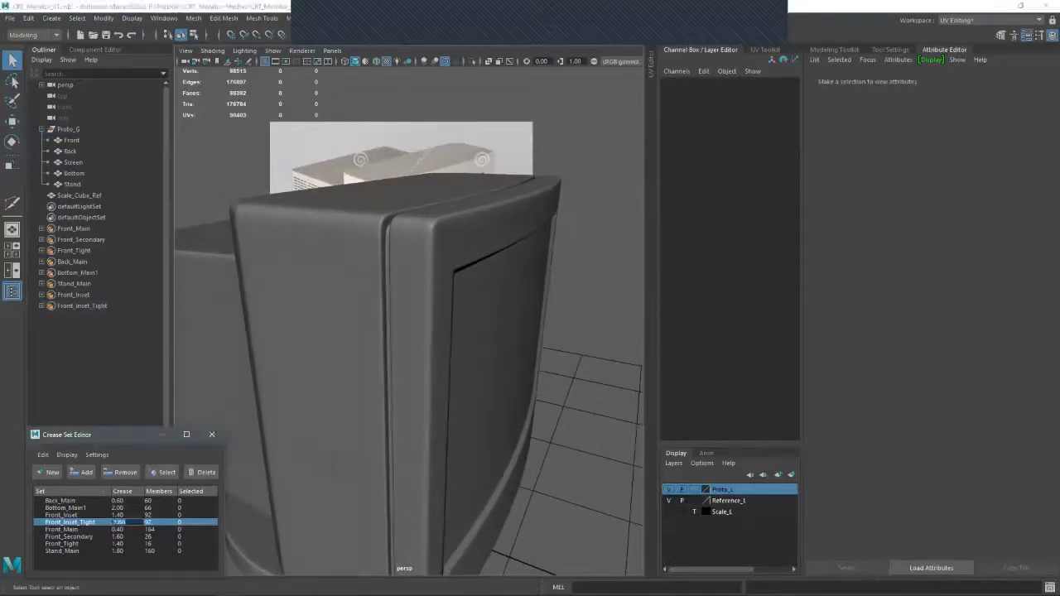
text(2.2)
key(Return)
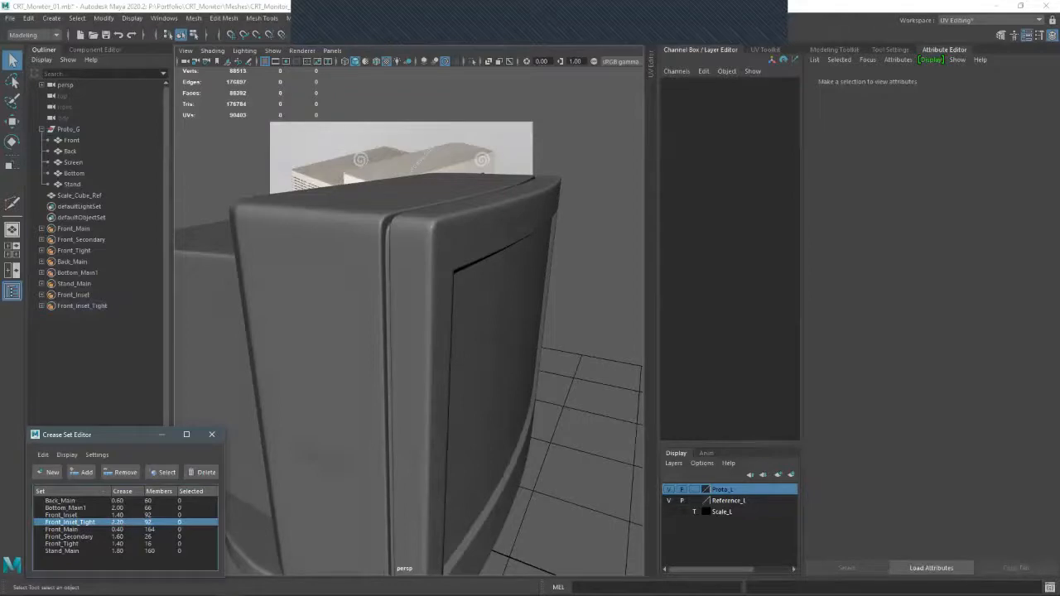
double_click(118, 522)
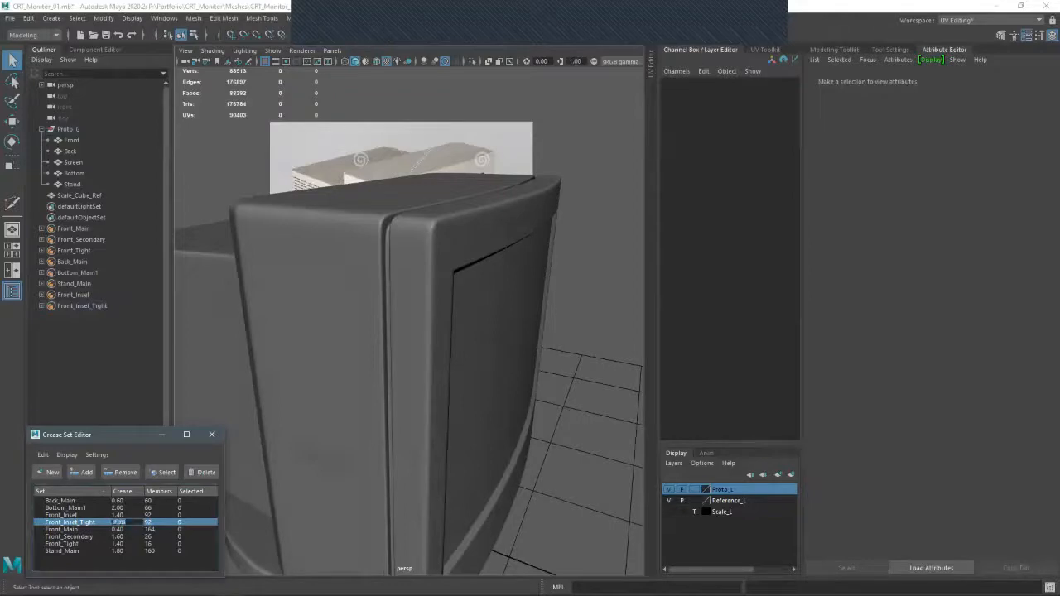
text(0.6)
key(Return)
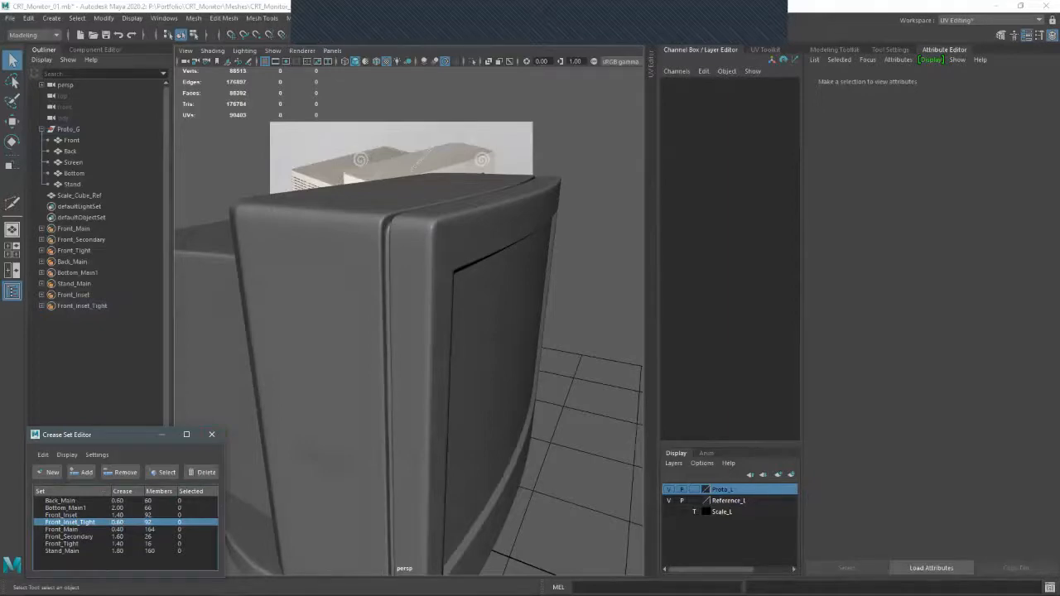
double_click(119, 522)
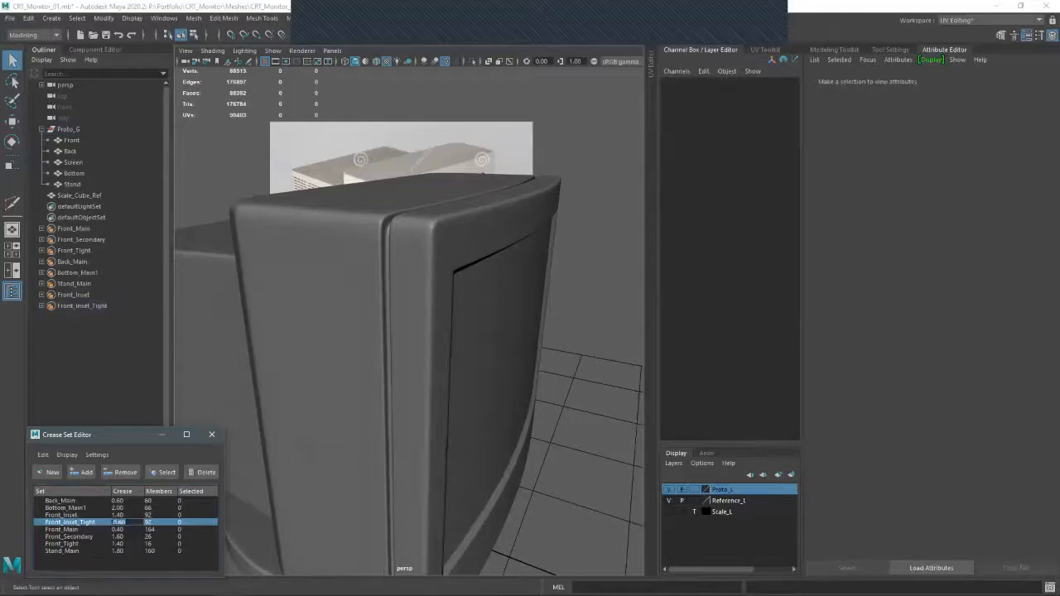
text(0.)
key(Return)
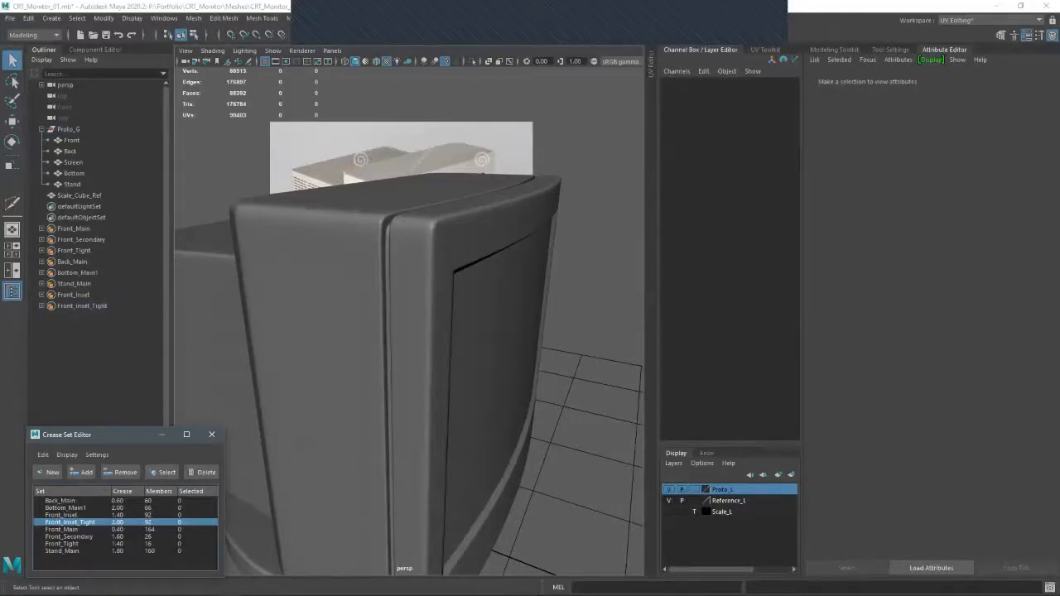
- Set the crease value of the Front_Inset_Tight set to 1.6
double_click(118, 522)
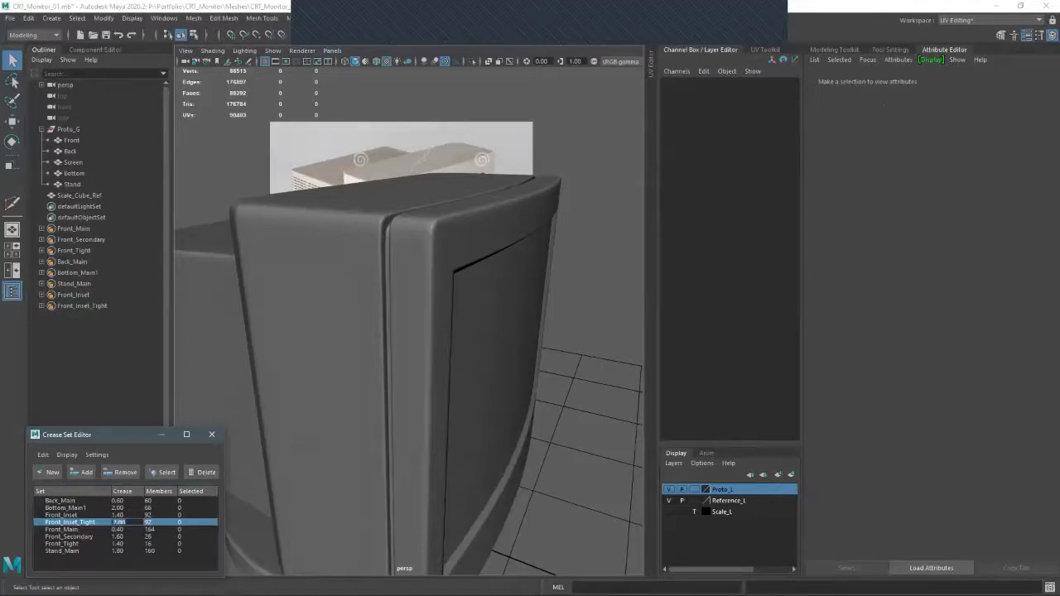
text(1.6)
key(Return)
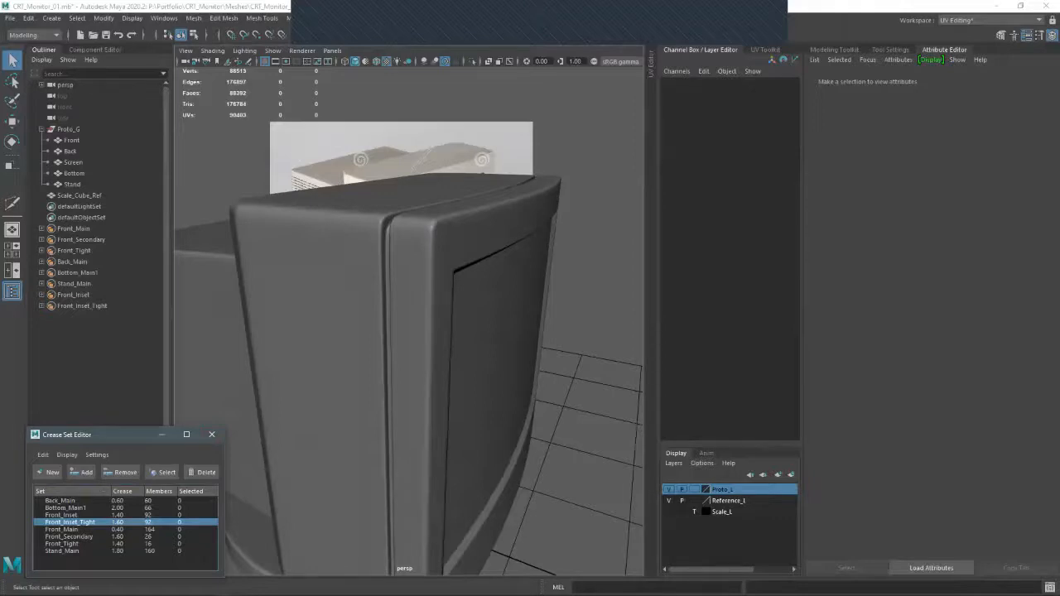
- Compare the deselected monitor with the reference photo, viewing it from the front and from behind
key(ctrl+z)
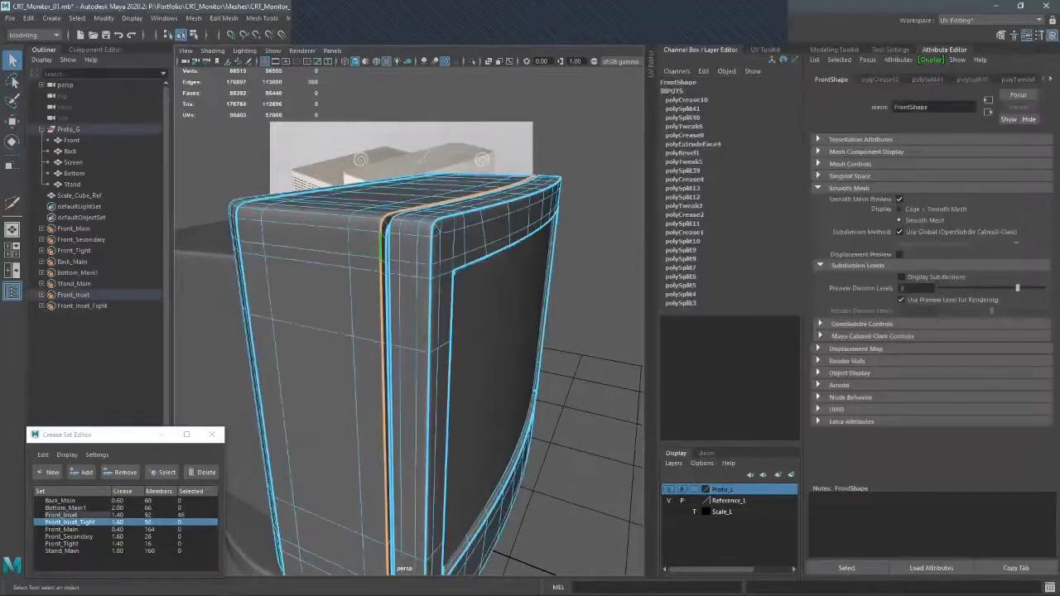
key(alt+d)
scroll(408, 365, down, 5)
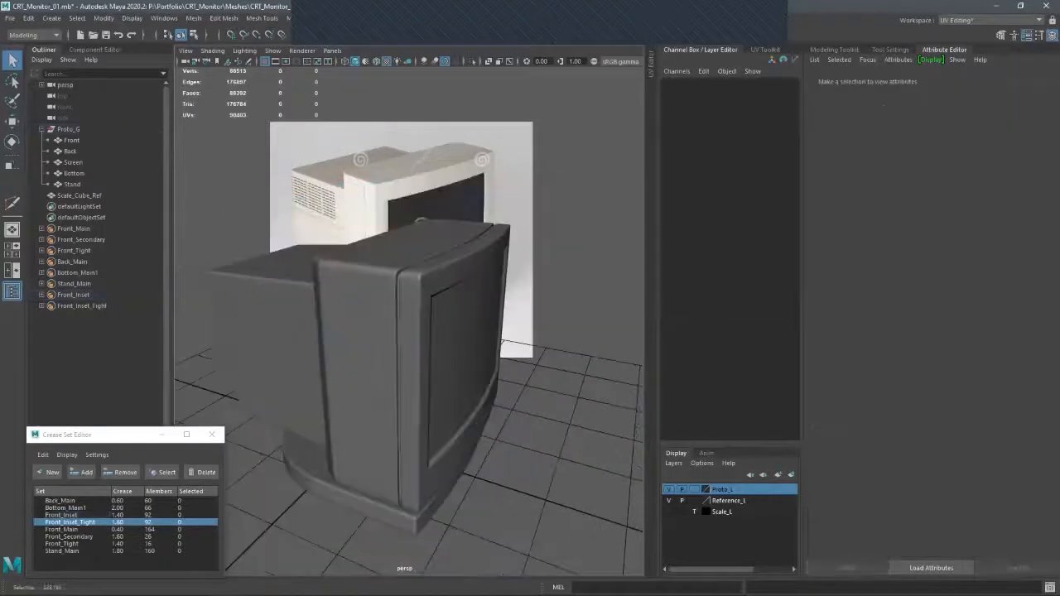
alt+drag(431, 348, 403, 344)
alt+drag(562, 396, 334, 216)
scroll(382, 307, up, 3)
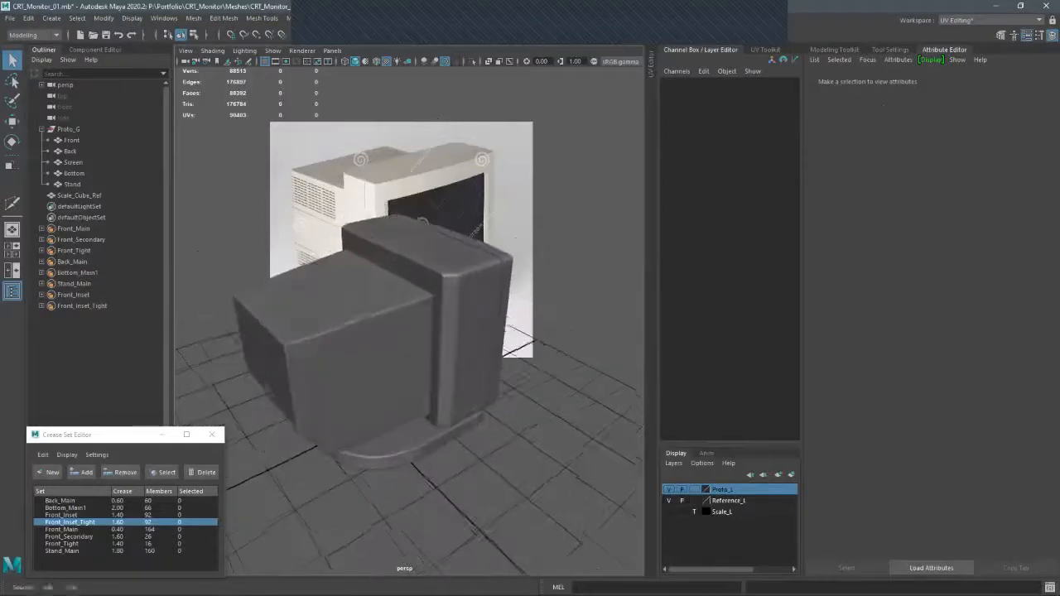
- Examine the back housing's shape and edge layout from several angles against the reference photo
click(323, 332)
alt+drag(323, 332, 303, 257)
scroll(409, 313, up, 3)
scroll(408, 314, down, 1)
scroll(408, 313, down, 2)
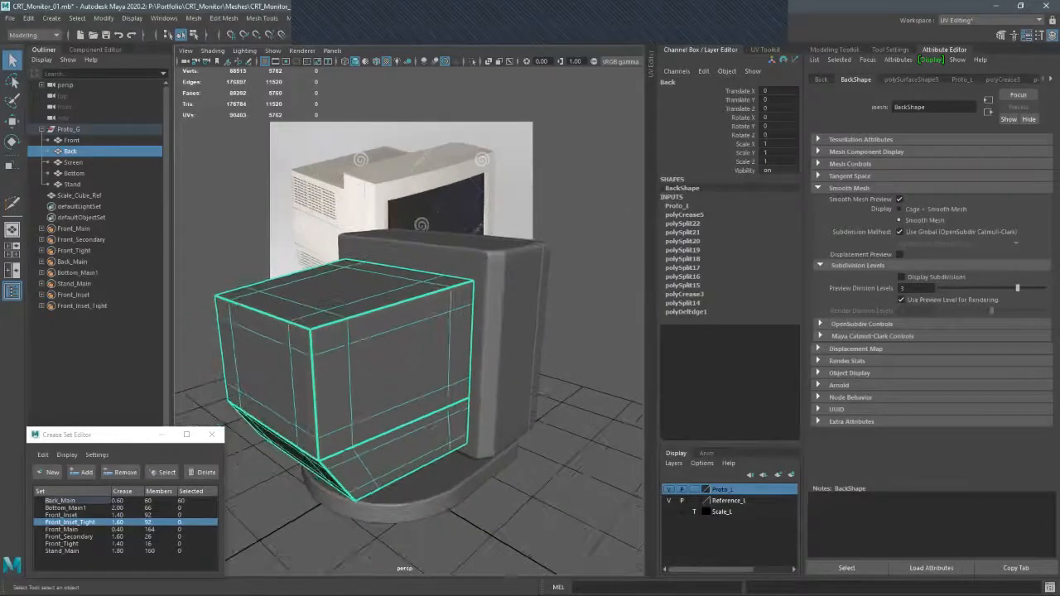
alt+drag(409, 313, 319, 319)
scroll(409, 313, up, 2)
scroll(409, 319, down, 2)
click(512, 552)
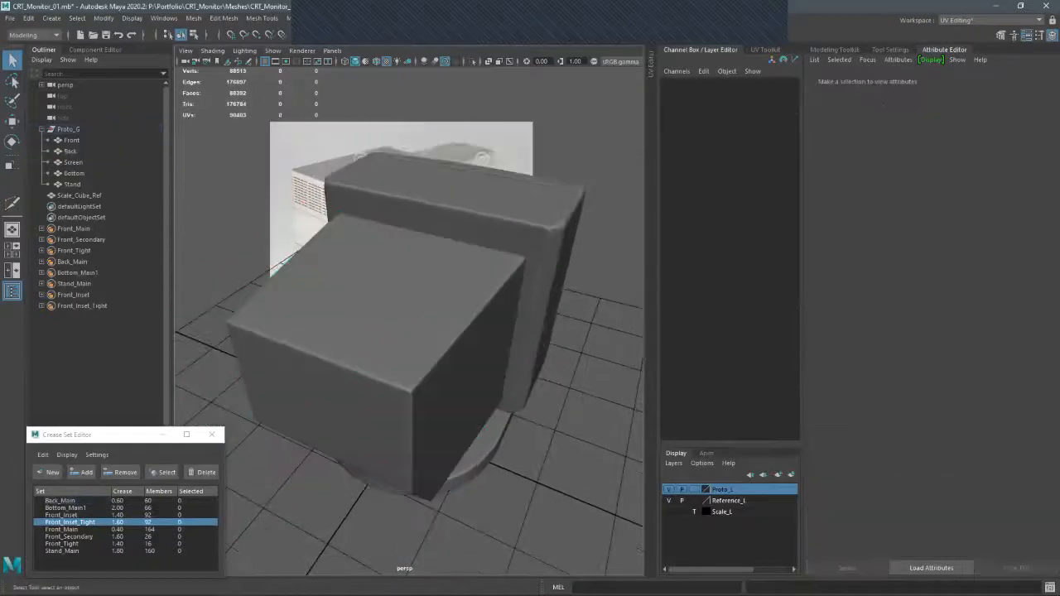
shift+right_drag(532, 358, 531, 389)
key(w)
alt+drag(497, 365, 439, 319)
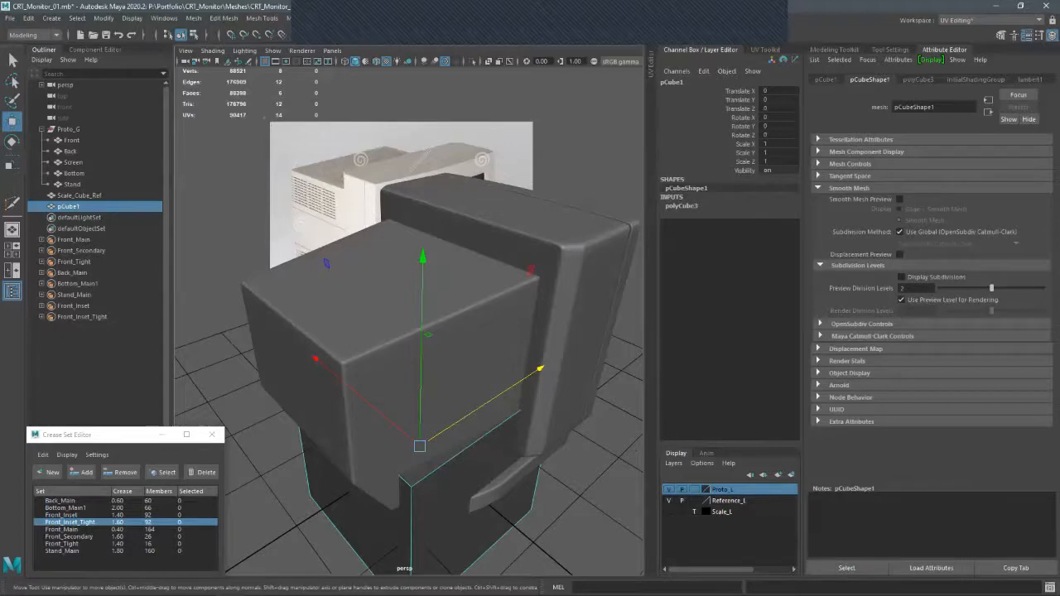
key(ctrl+z)
key(ctrl+z)
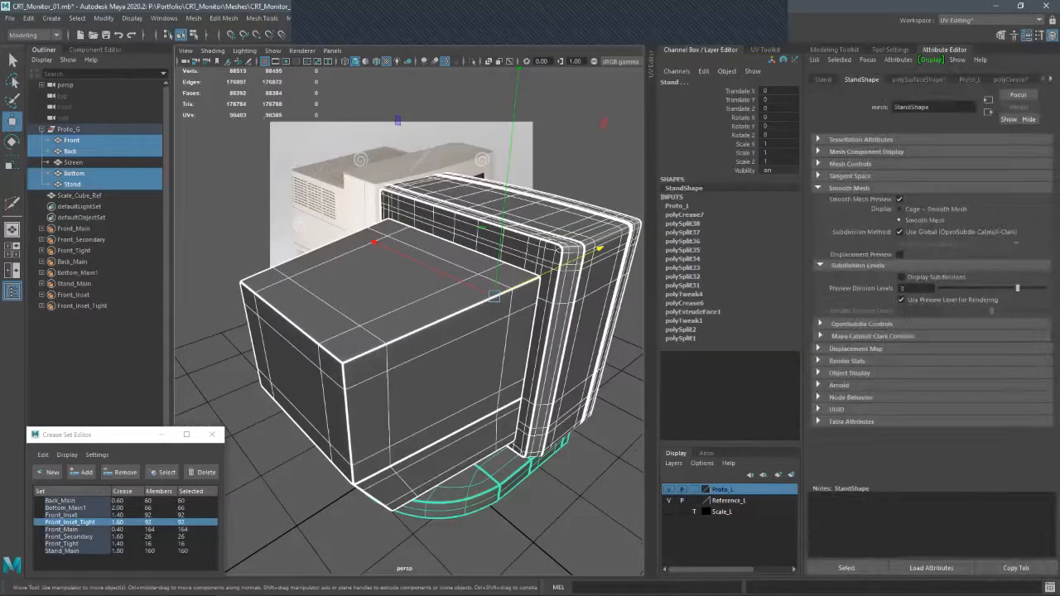
- Duplicate the back housing, isolate the copy, and delete all its faces except the large side face
key(ctrl+z)
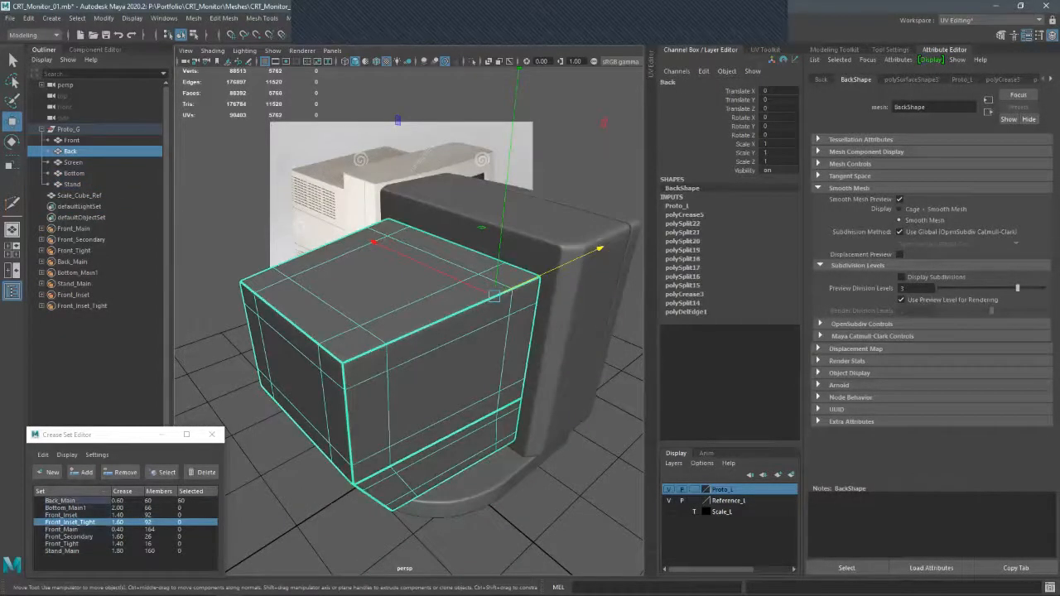
key(ctrl+d)
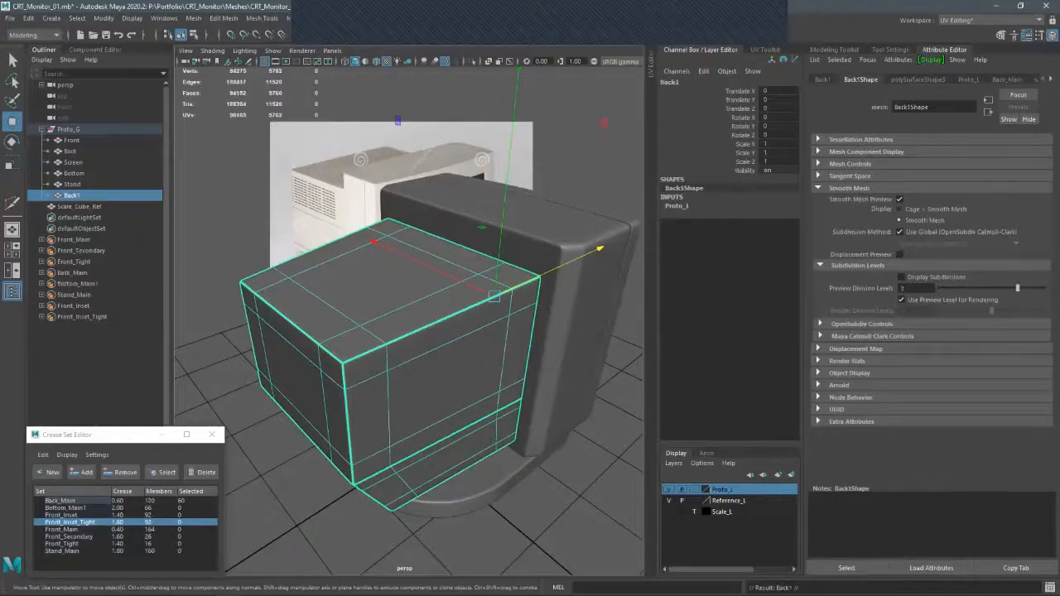
key(ctrl+1)
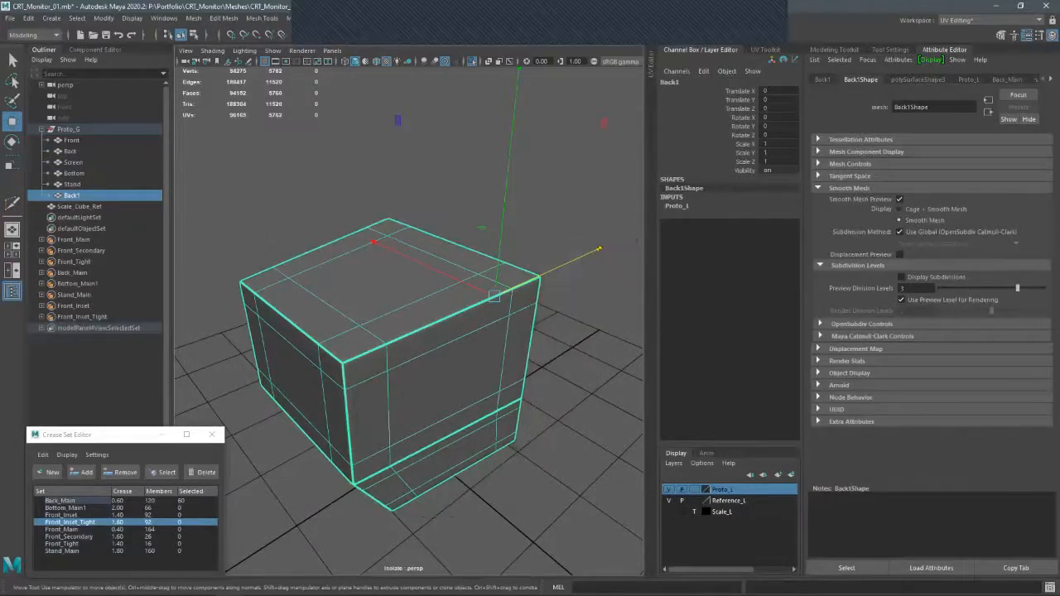
key(F11)
click(452, 378)
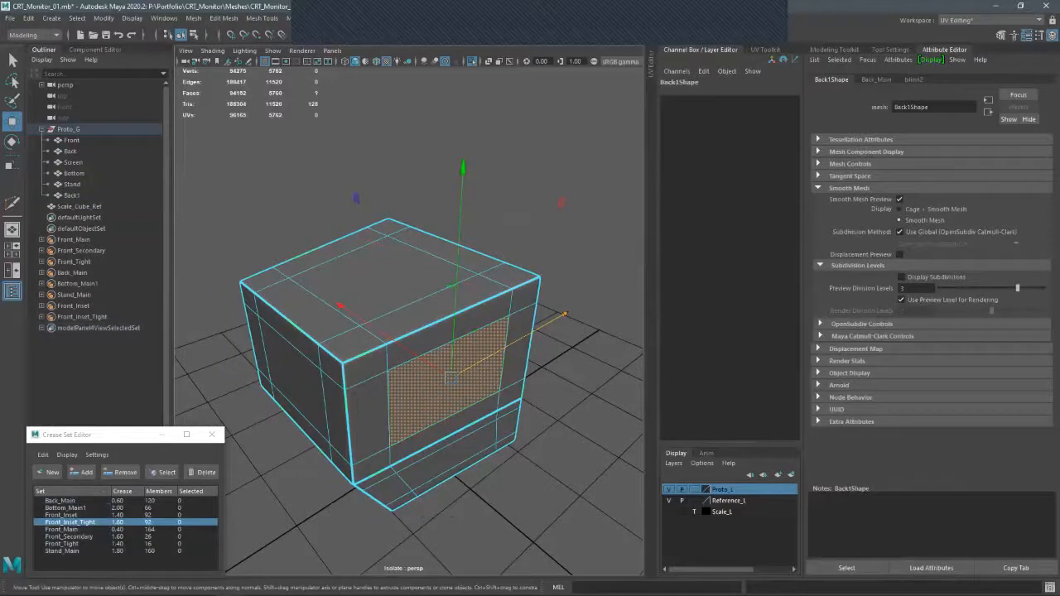
key(ctrl+shift+i)
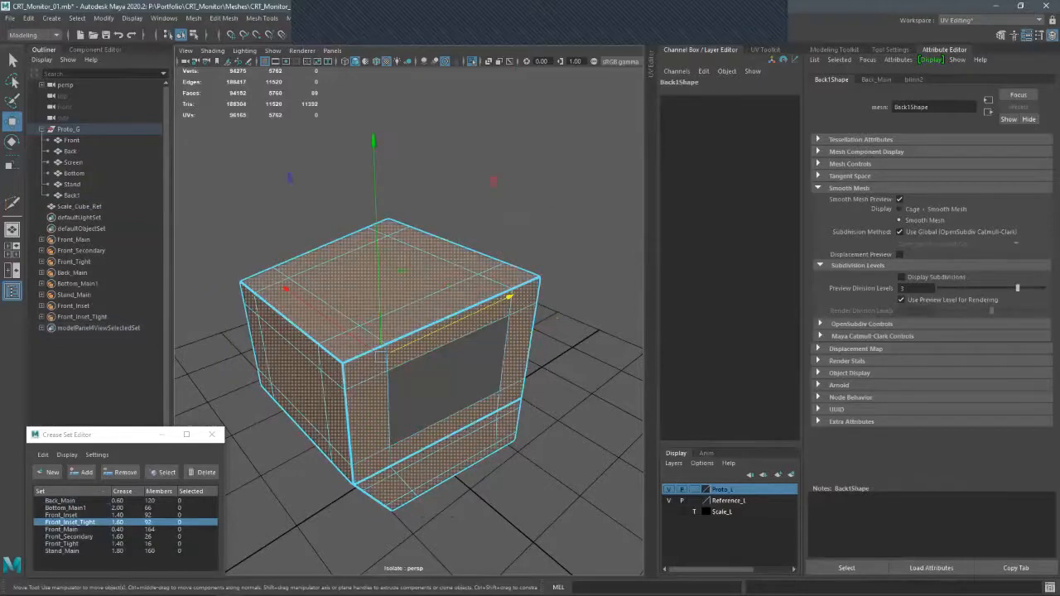
key(Delete)
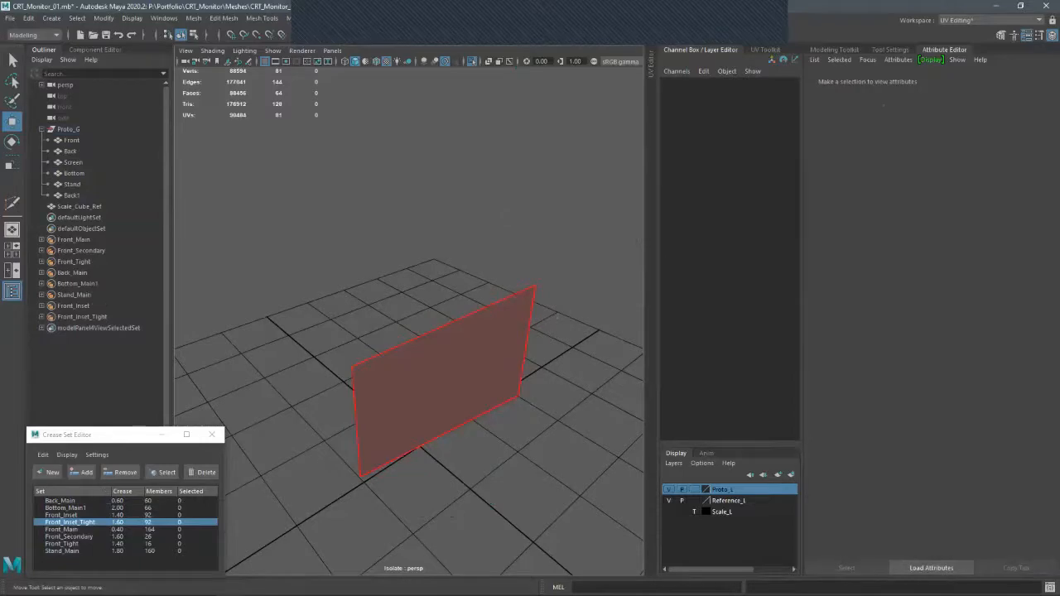
- Show the whole monitor again, centre the duplicated side panel's pivot, and hide the panel
key(F8)
key(ctrl+1)
alt+drag(557, 315, 622, 327)
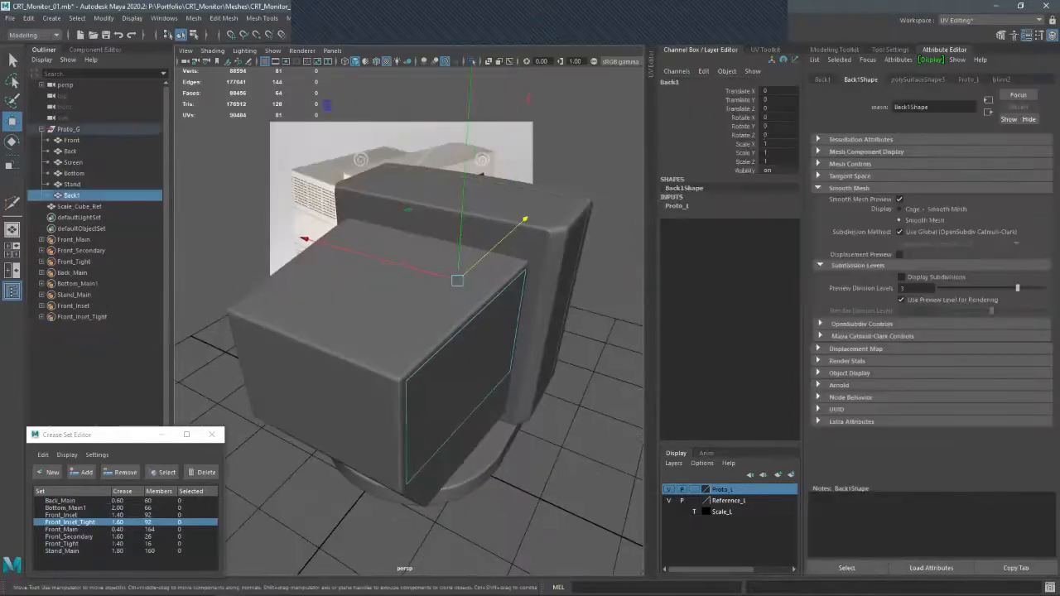
alt+drag(556, 315, 513, 331)
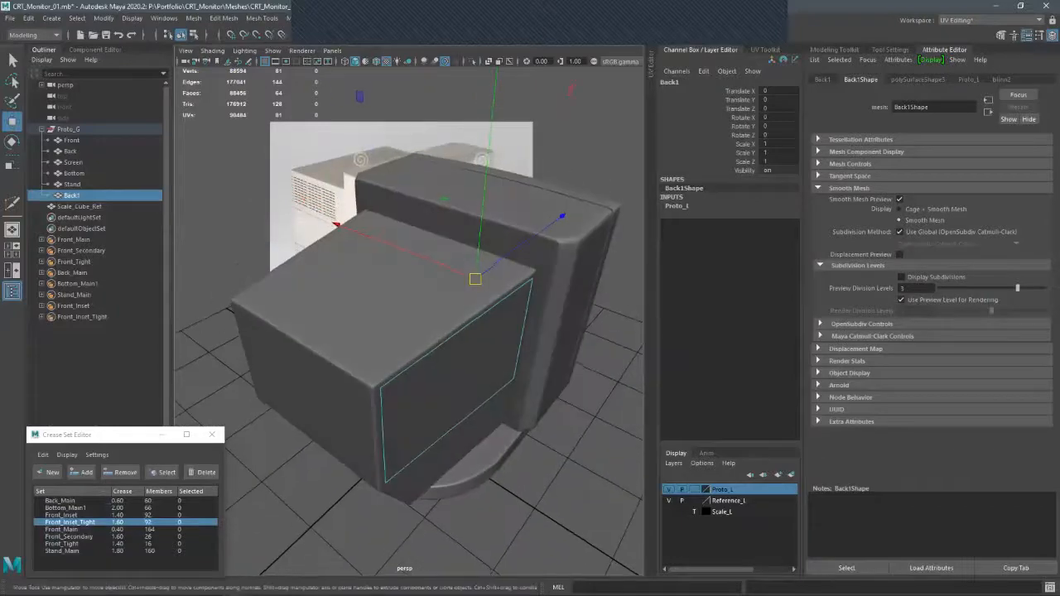
alt+drag(445, 144, 468, 143)
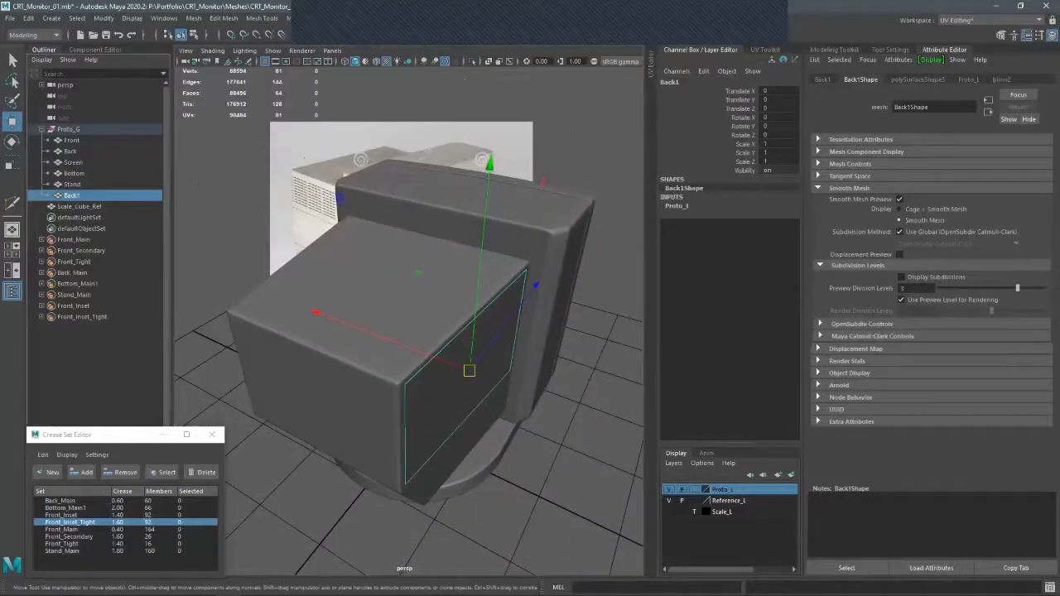
key(ctrl+h)
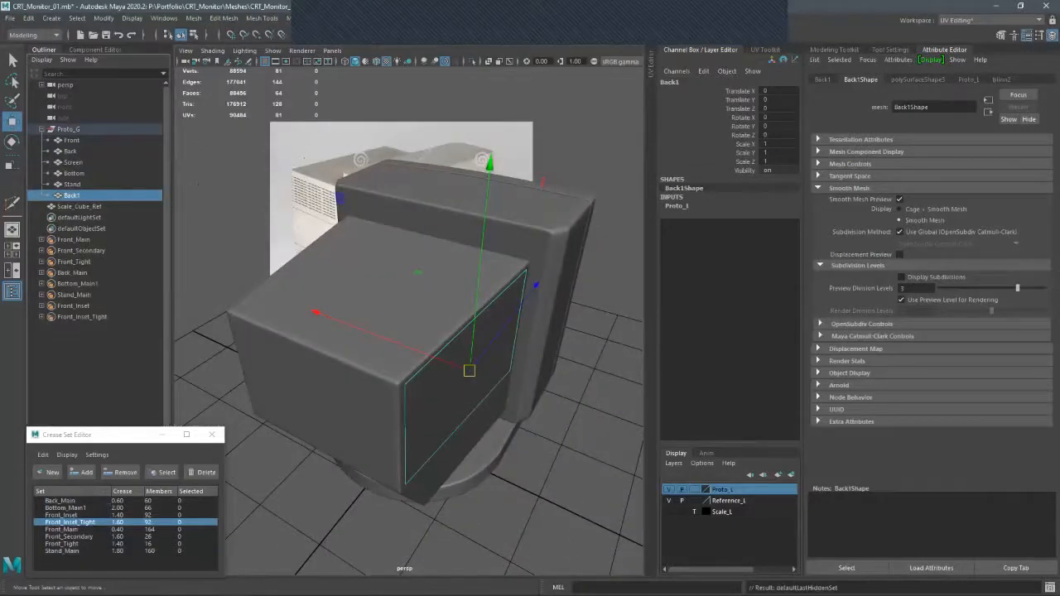
alt+drag(468, 248, 443, 203)
key(q)
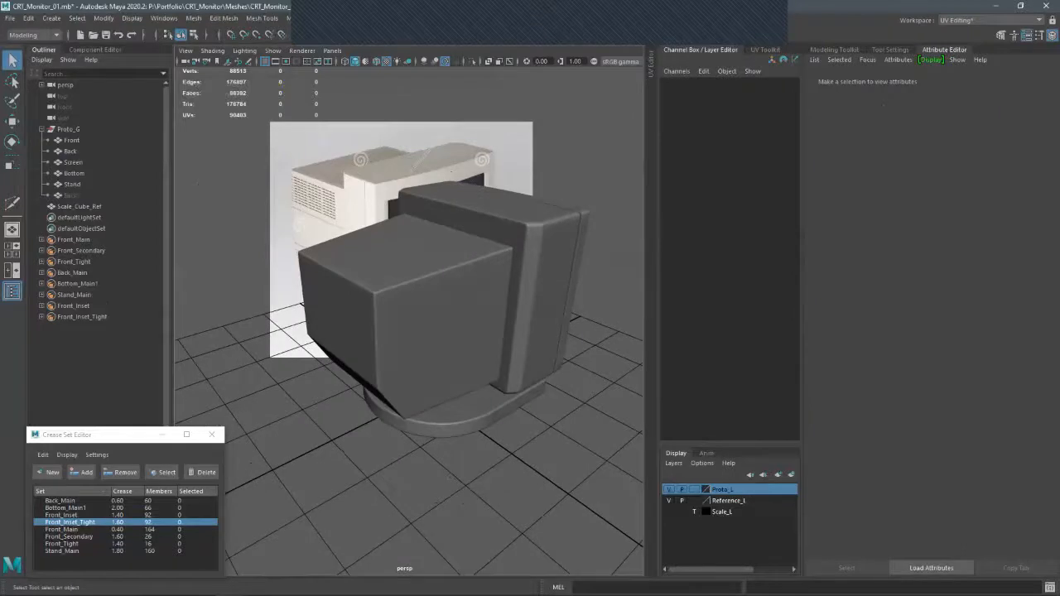
- Create a polygon cube, raise it, and move it sideways to about -46 in X beside the back housing
shift+right_drag(407, 358, 406, 387)
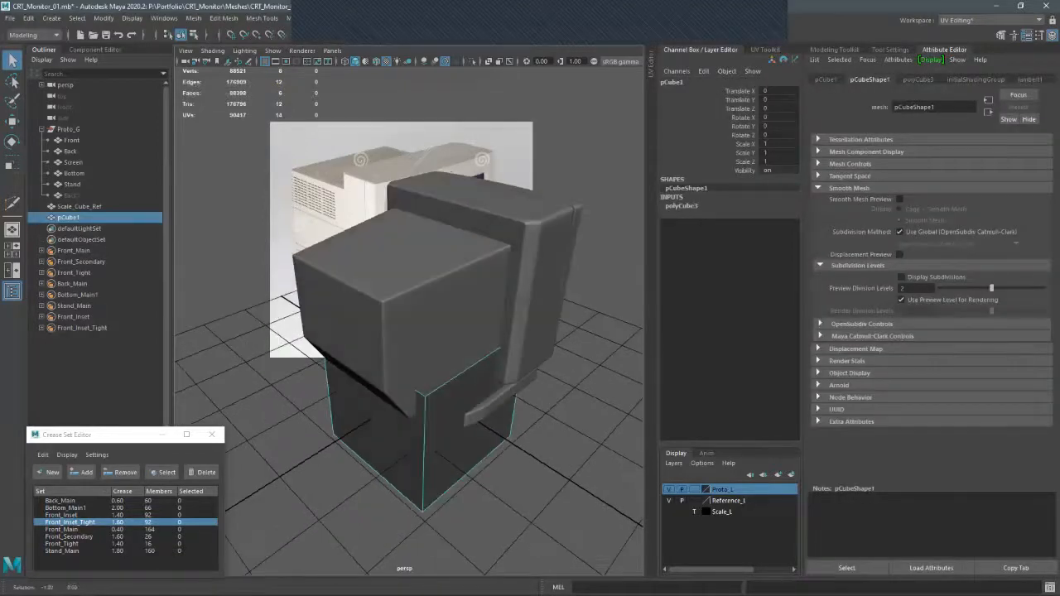
key(w)
drag(425, 249, 412, 142)
alt+drag(278, 126, 301, 227)
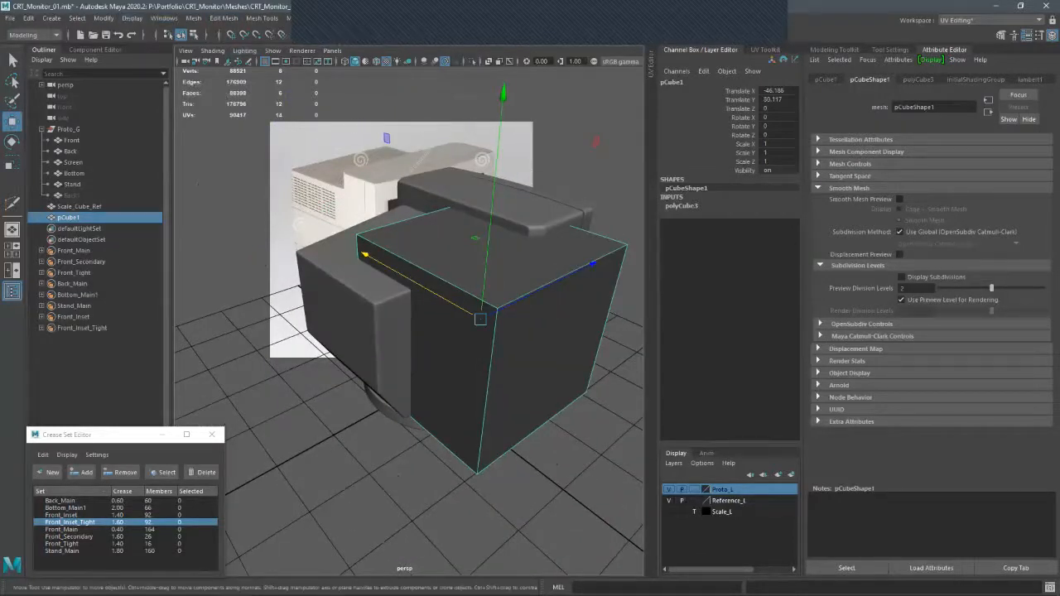
alt+drag(399, 476, 414, 475)
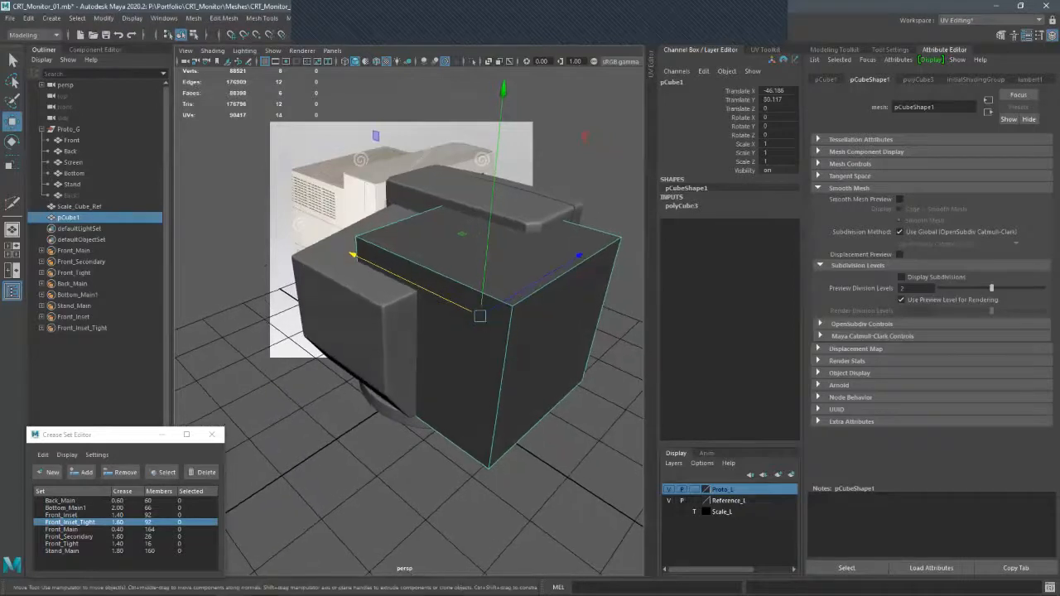
click(265, 266)
shift+right_click(409, 358)
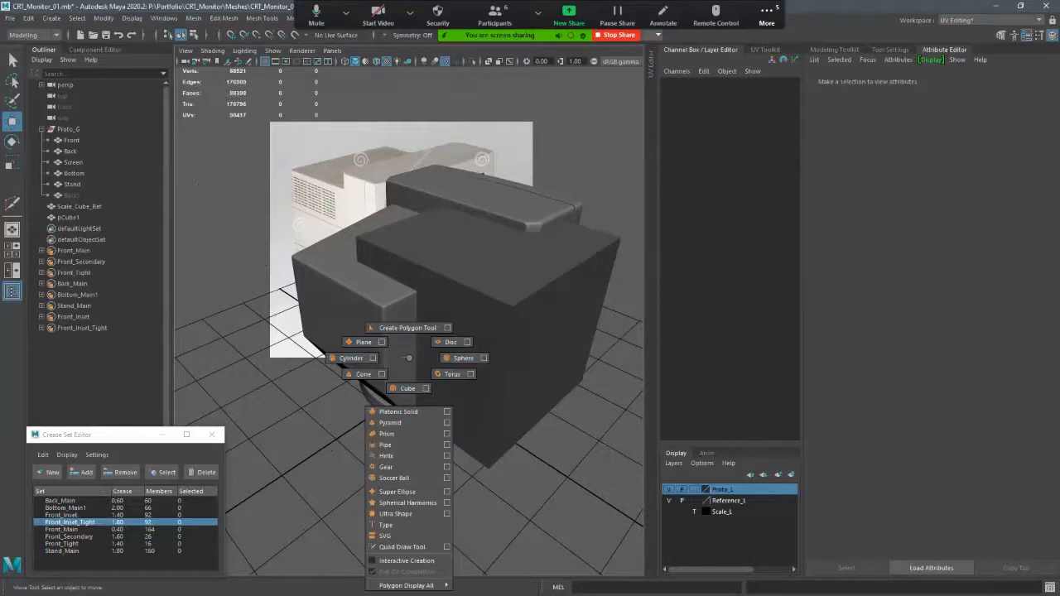
ctrl+shift+right_click(424, 435)
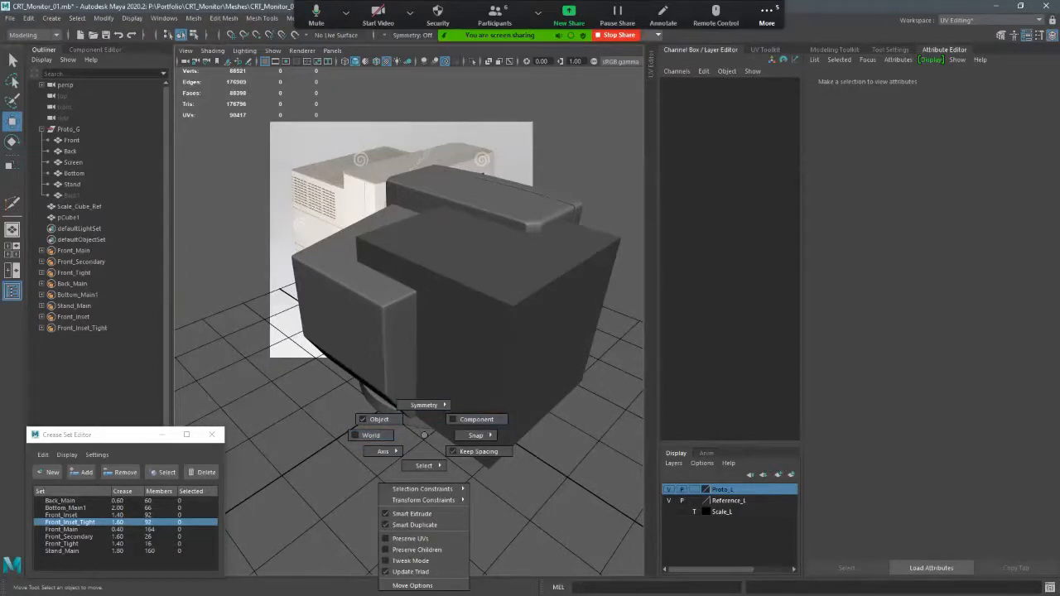
right_click(424, 435)
alt+drag(424, 435, 426, 418)
- Delete all faces of the new cube except the outer side face farthest from the back housing
click(489, 348)
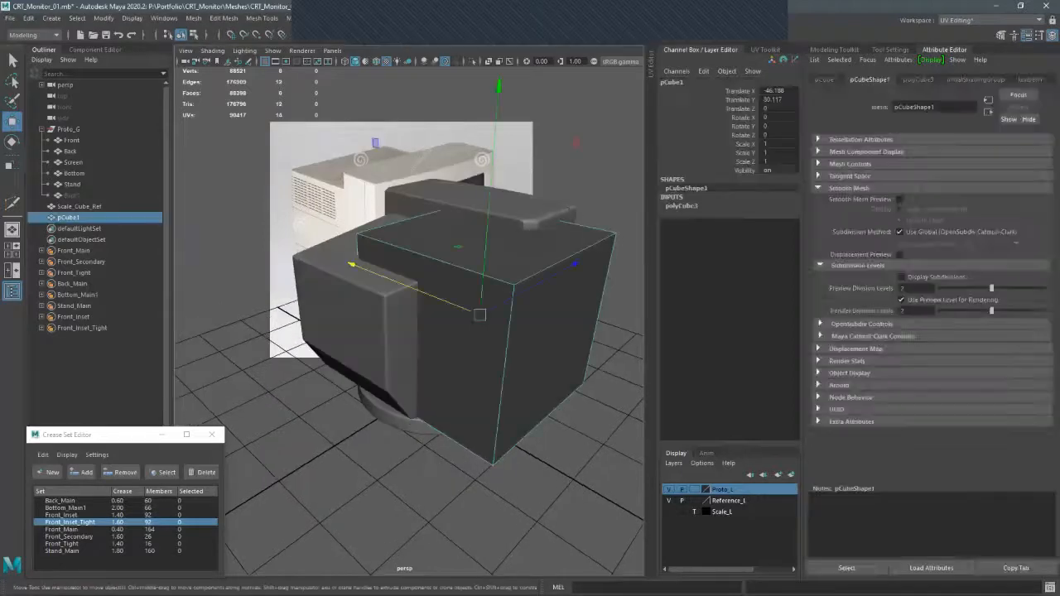
alt+drag(489, 348, 469, 376)
right_drag(523, 279, 522, 310)
click(523, 331)
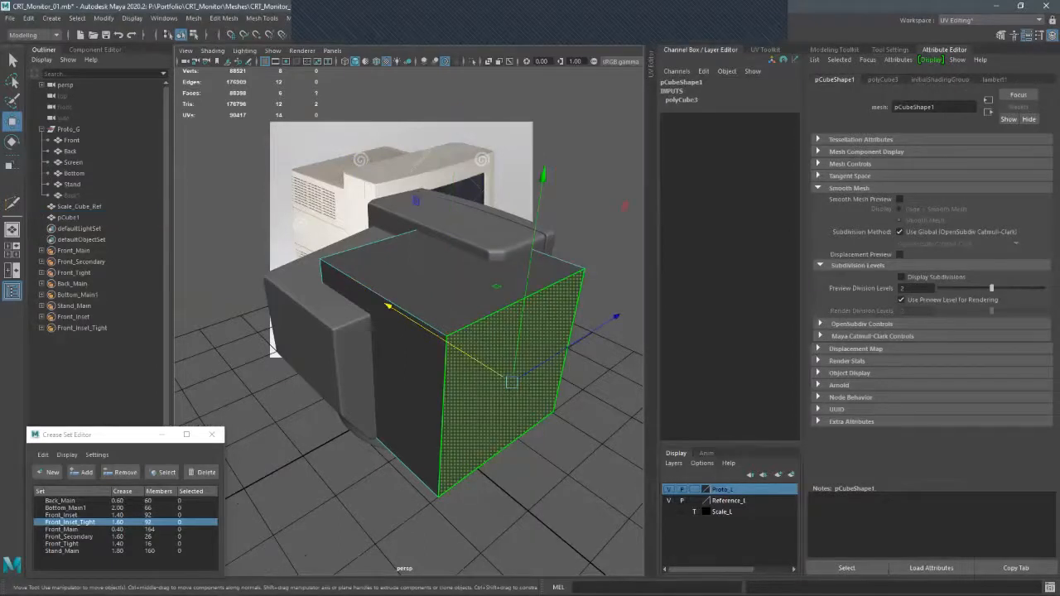
key(ctrl+shift+i)
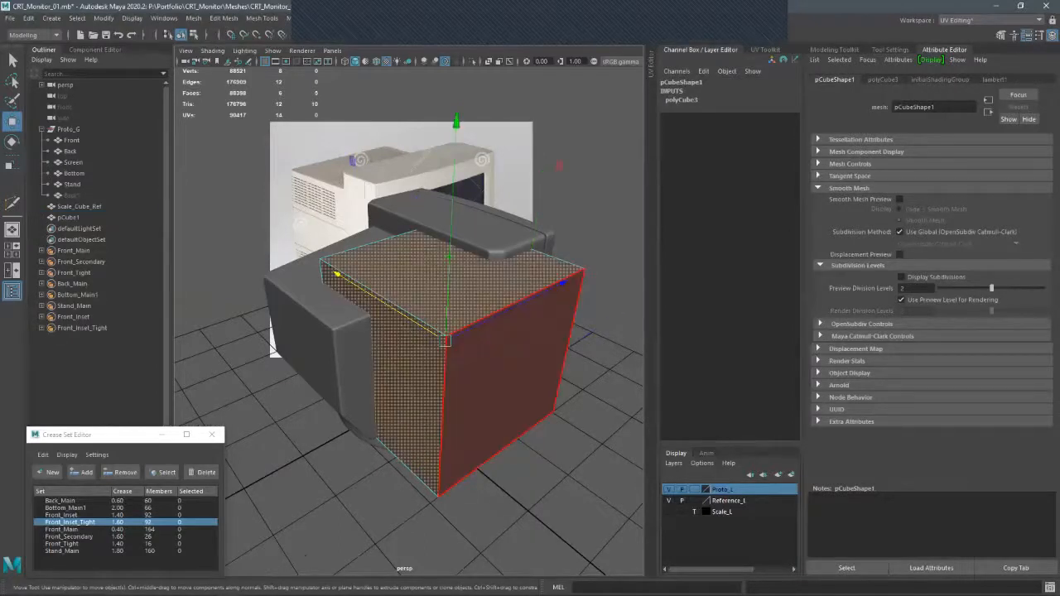
key(Delete)
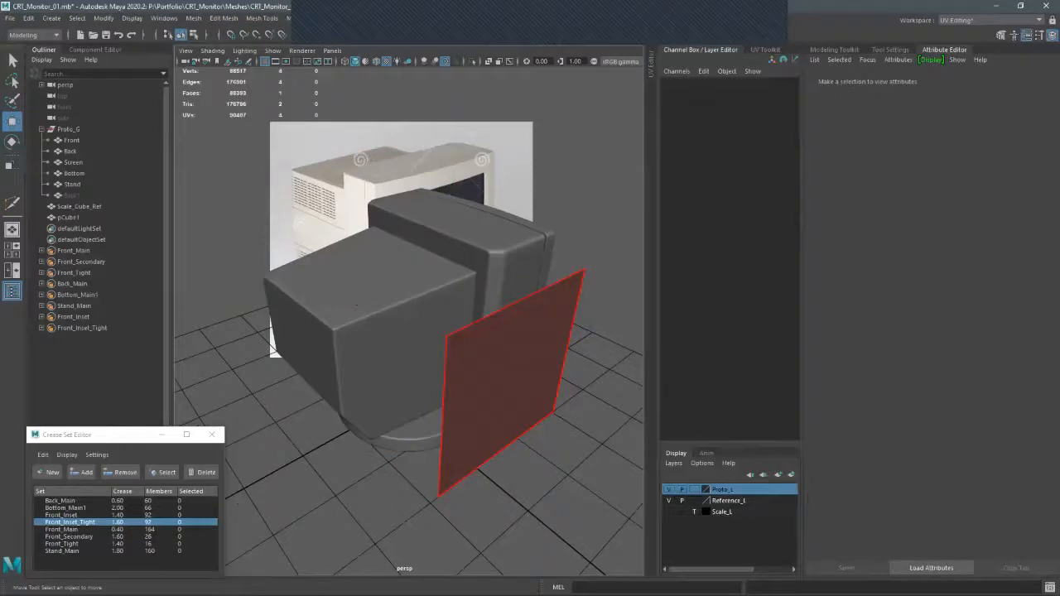
- Scale the remaining cube face uniformly down to about 0.455
key(F8)
key(r)
key(alt+c)
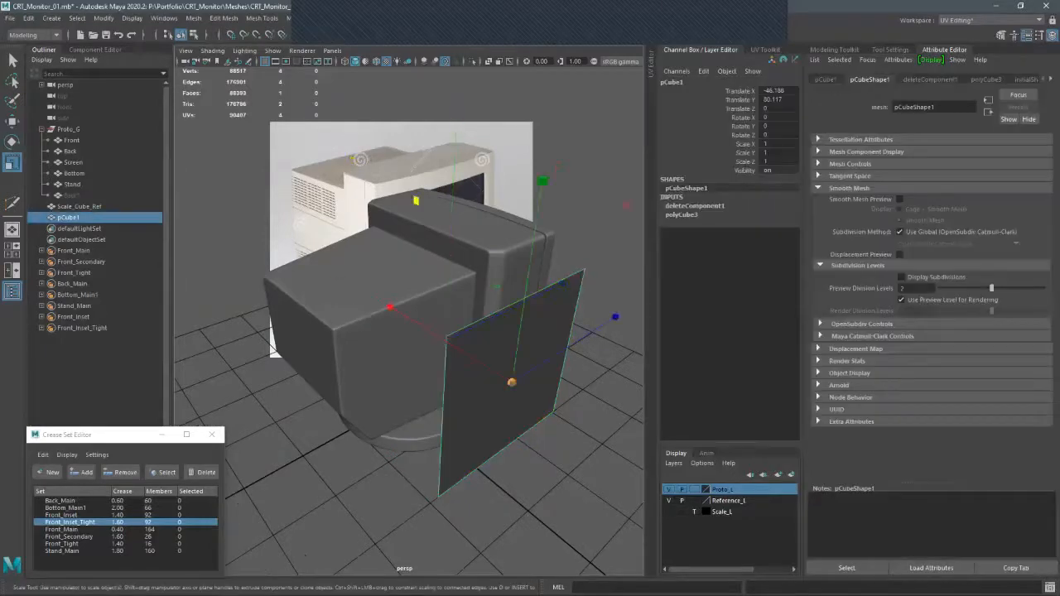
drag(512, 382, 435, 382)
- Move the face beside the back housing's side wall, to about -0.36 in X and slightly toward the rear in Z
alt+drag(398, 348, 484, 364)
key(w)
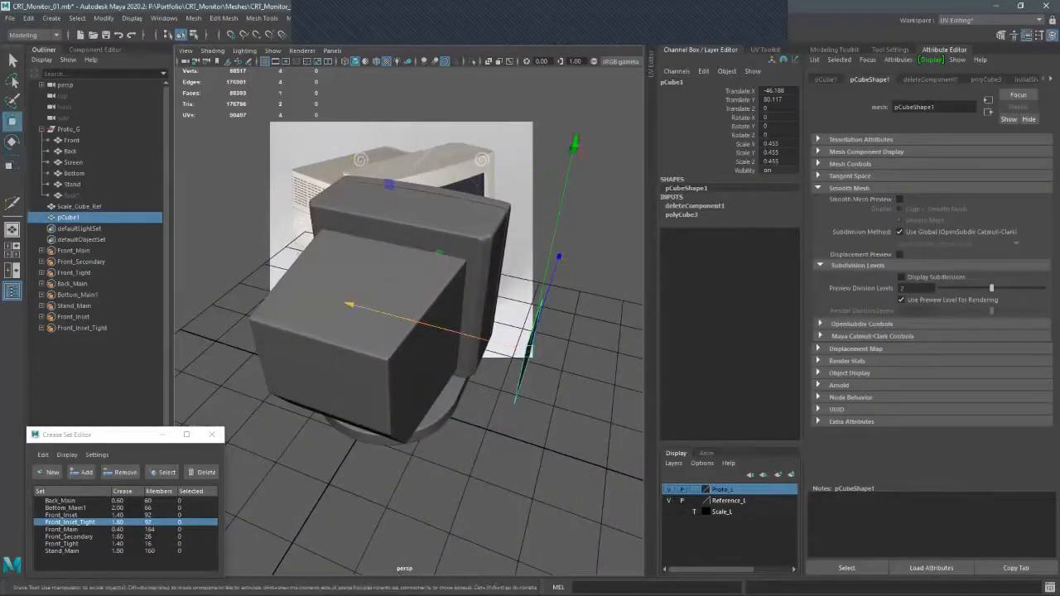
drag(349, 305, 280, 285)
alt+drag(397, 348, 464, 340)
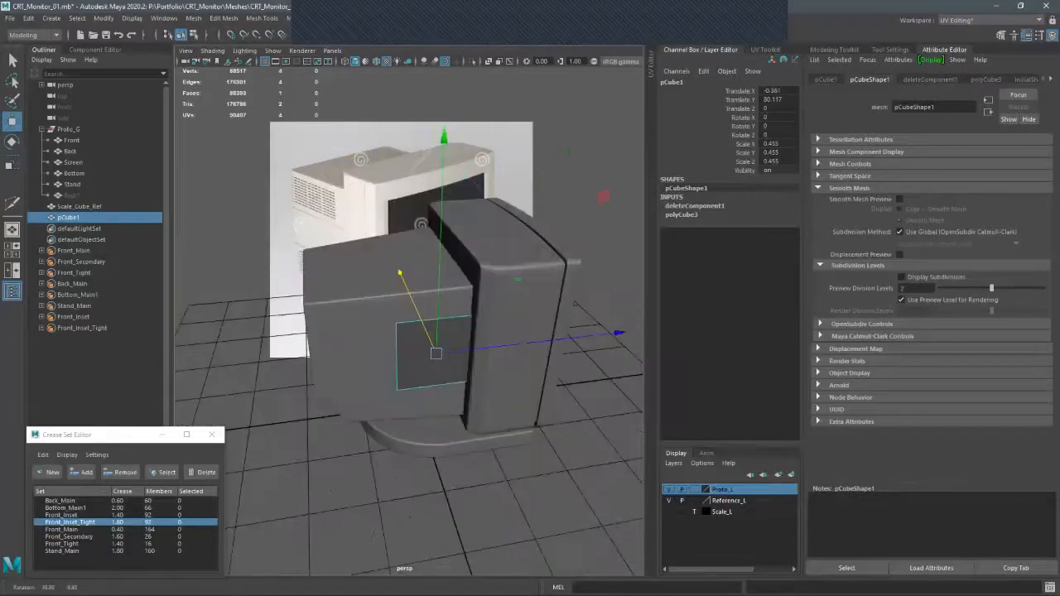
drag(617, 332, 581, 336)
alt+drag(464, 348, 549, 354)
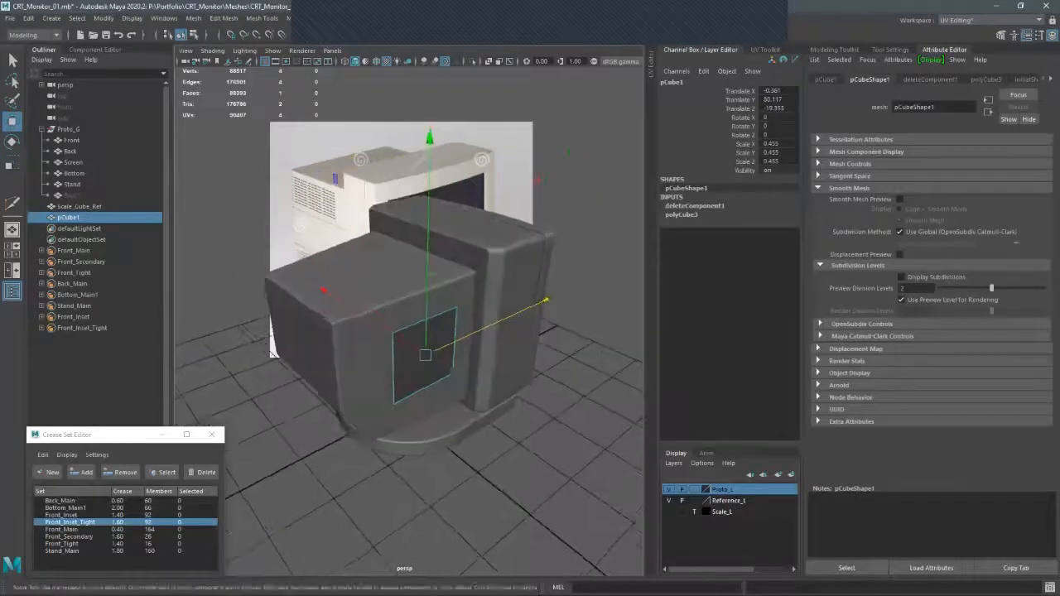
alt+right_drag(414, 348, 489, 347)
alt+drag(489, 348, 464, 356)
- Flatten the face vertically into a wide rectangle with a Y scale of about 0.22
key(q)
right_drag(422, 281, 497, 539)
alt+drag(414, 207, 500, 245)
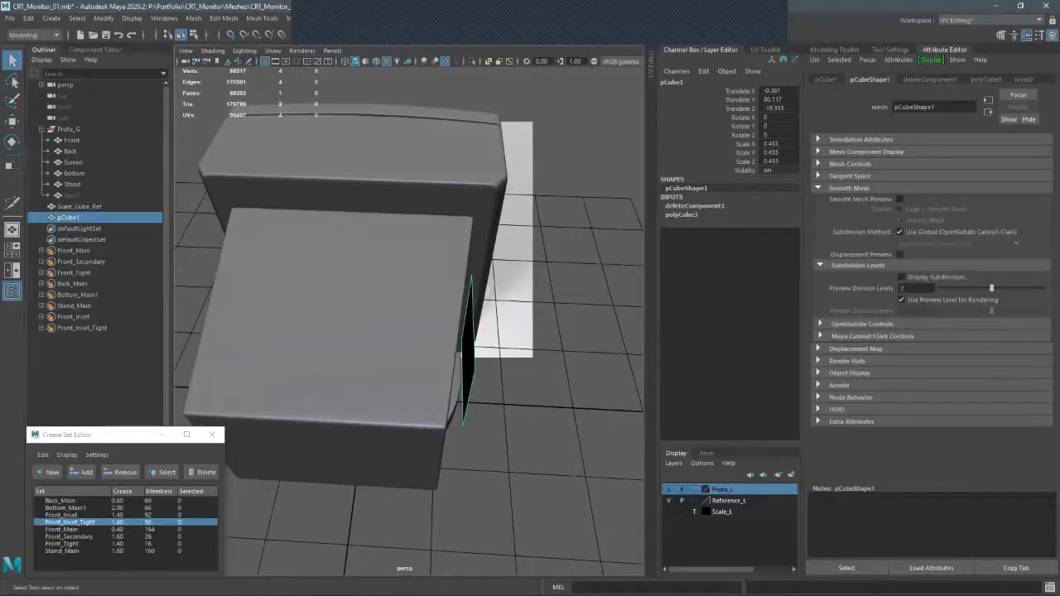
alt+drag(409, 315, 571, 289)
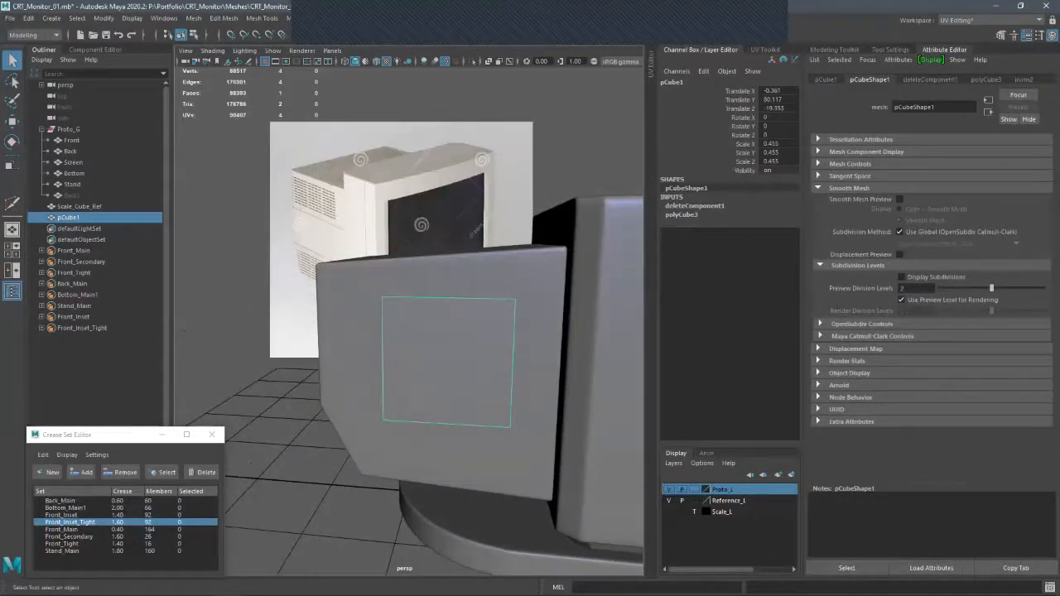
key(r)
alt+drag(572, 289, 547, 289)
drag(415, 155, 415, 248)
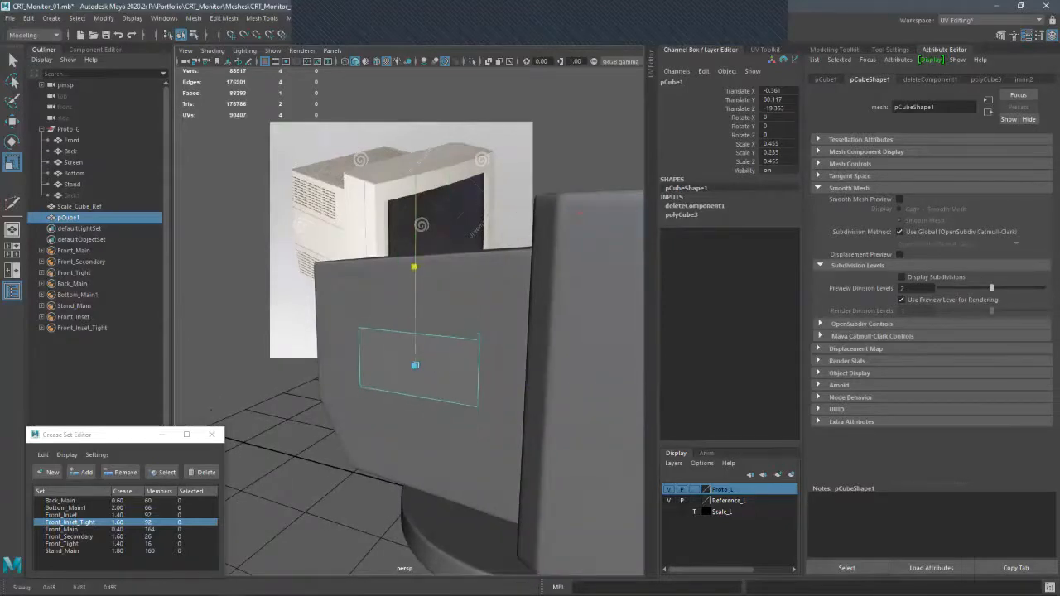
alt+drag(571, 290, 530, 292)
- Move the rectangle to the upper rear of the housing's side, about 1.8 in X, 100 in Y and -41.6 in Z
key(w)
drag(419, 199, 423, 145)
drag(422, 372, 388, 373)
key(r)
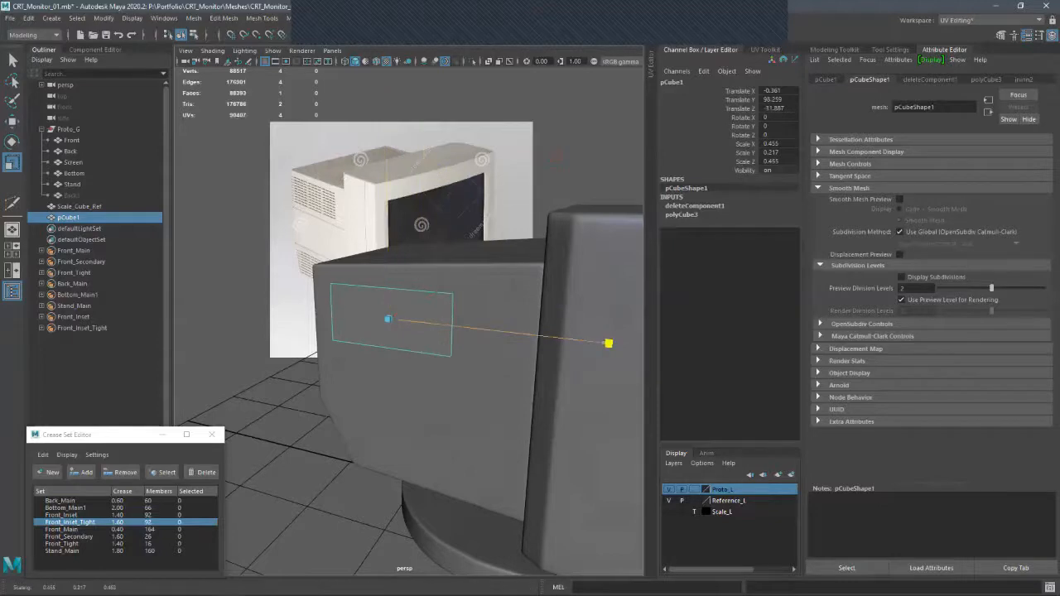
key(w)
drag(387, 273, 386, 266)
drag(457, 321, 386, 315)
drag(610, 298, 497, 288)
drag(389, 301, 248, 300)
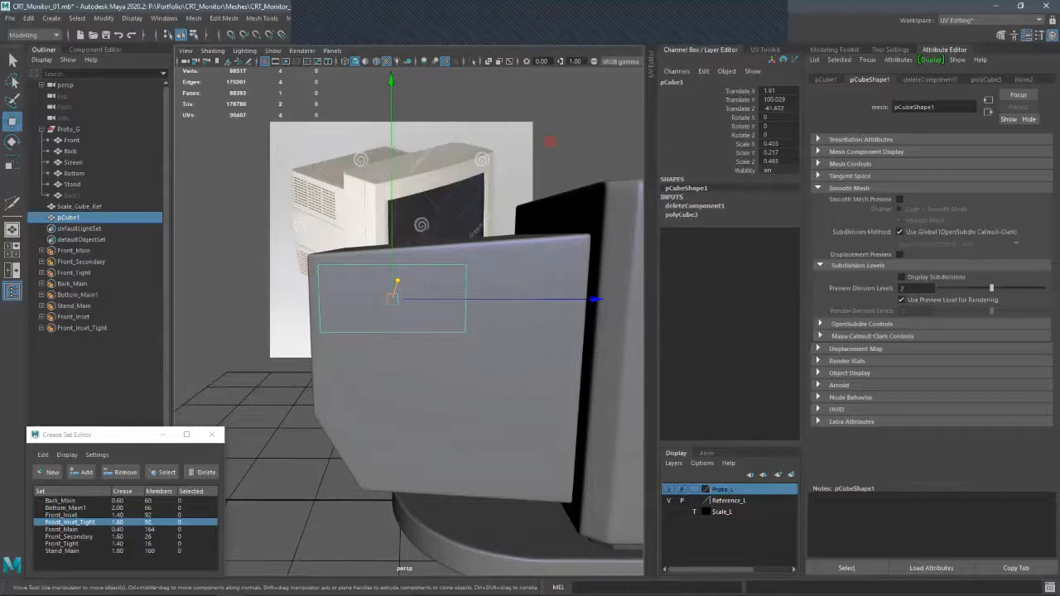
- Connect the rectangle's two short vertical edges with 9 segments to split it into horizontal strips
key(F10)
key(q)
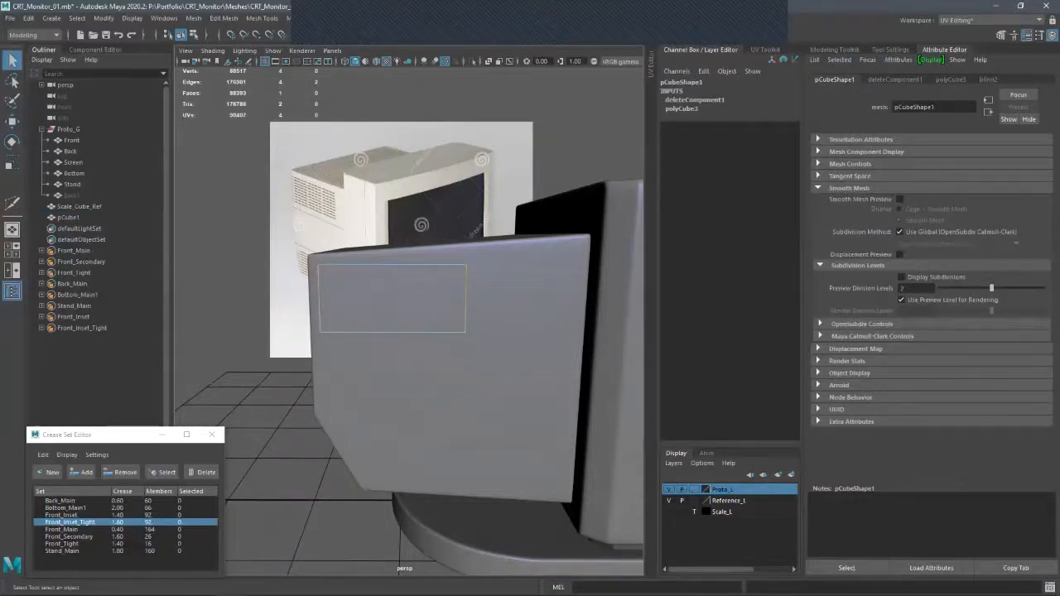
click(835, 49)
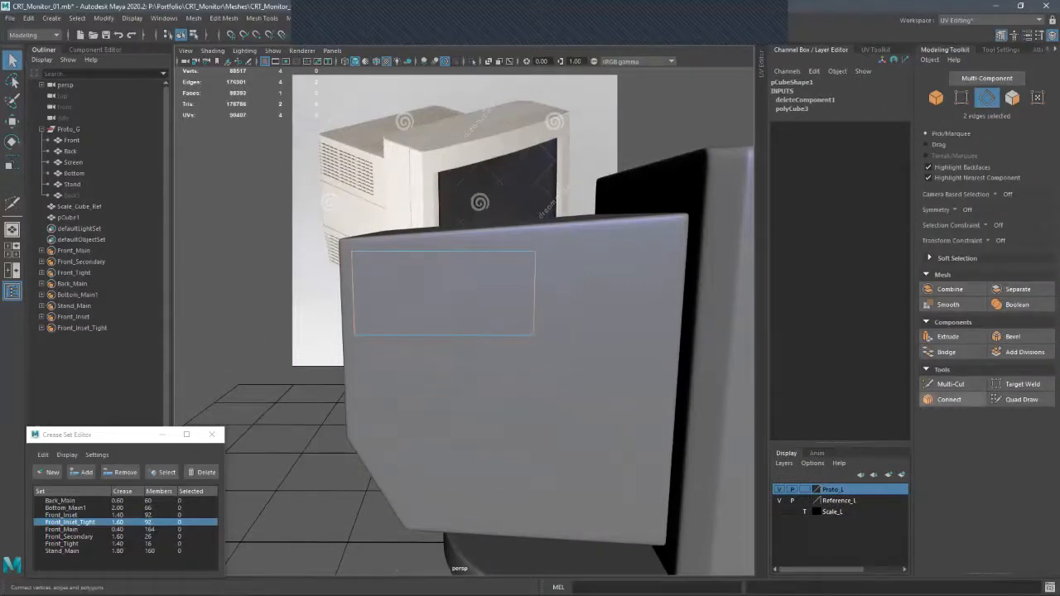
click(949, 399)
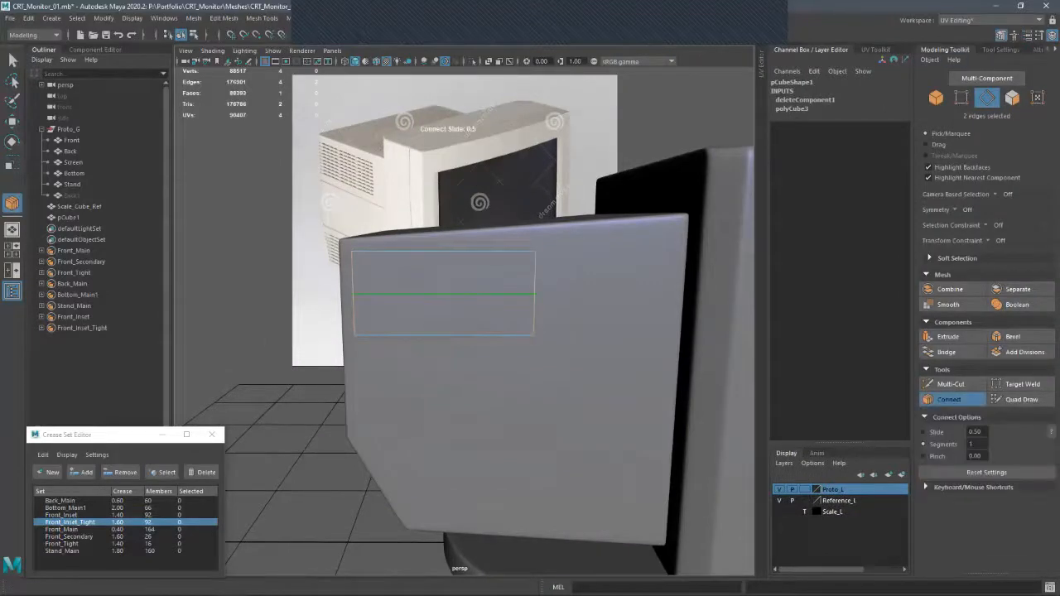
click(978, 444)
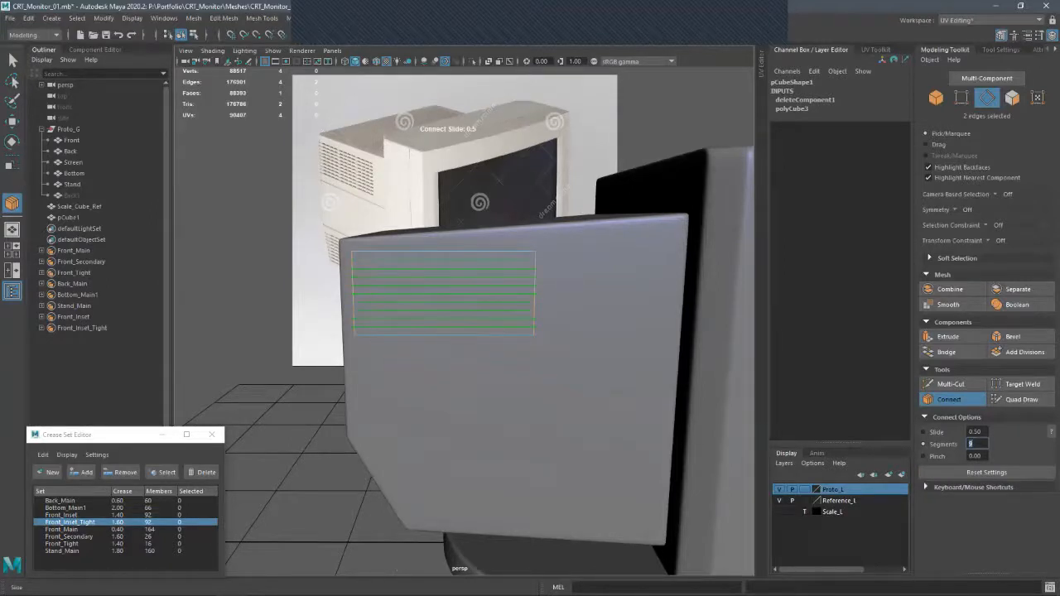
key(Return)
key(q)
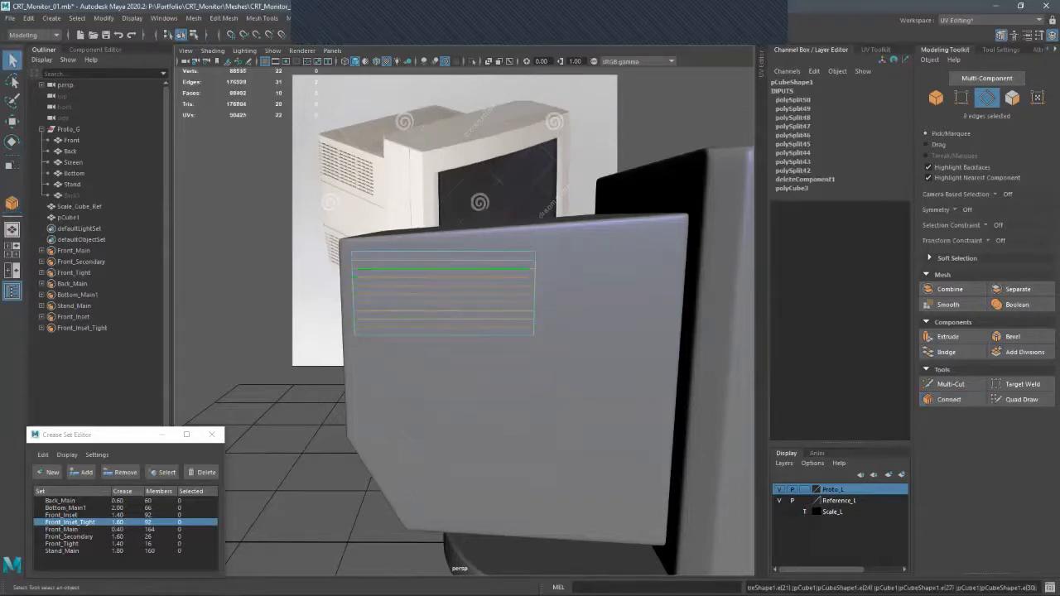
- Insert a vertical edge loop close to each short end of the striped rectangle with Multi-Cut
right_click(470, 264)
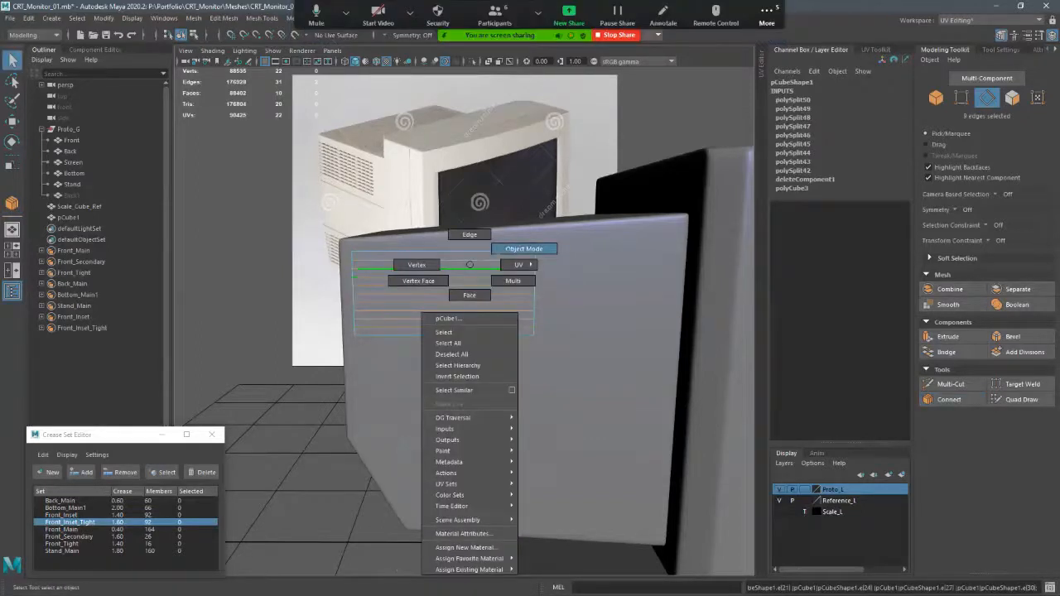
right_drag(469, 264, 524, 249)
scroll(497, 257, up, 3)
key(ctrl+shift+x)
ctrl+click(332, 269)
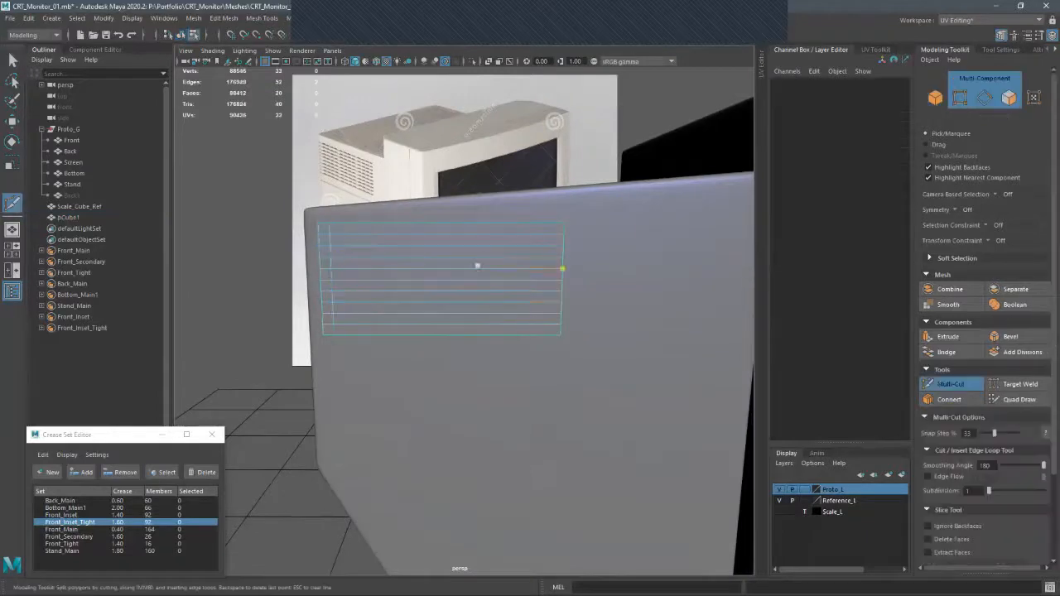
ctrl+click(562, 268)
key(q)
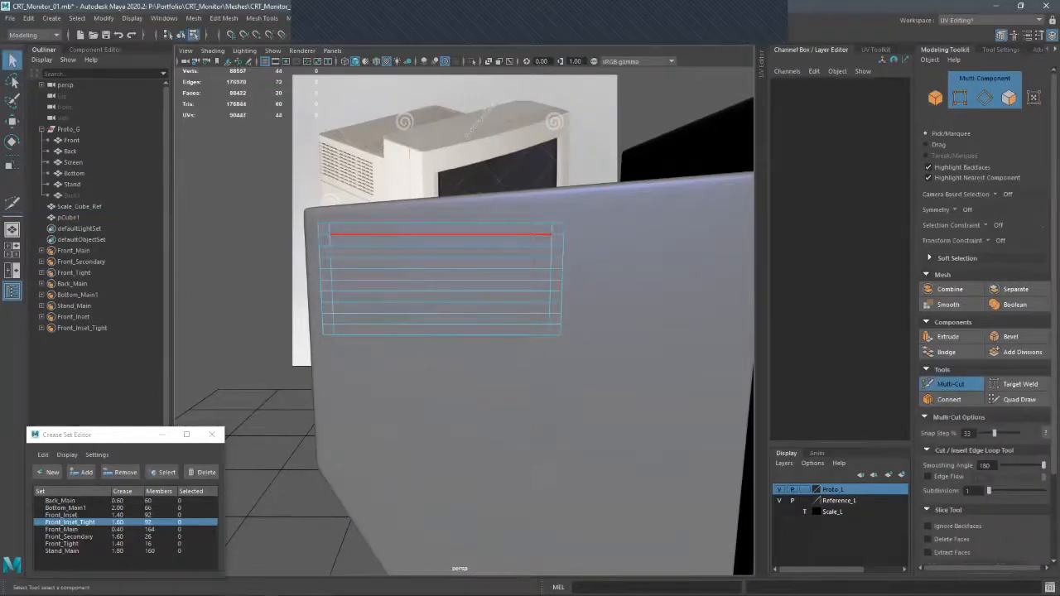
right_click(503, 232)
right_drag(504, 264, 504, 263)
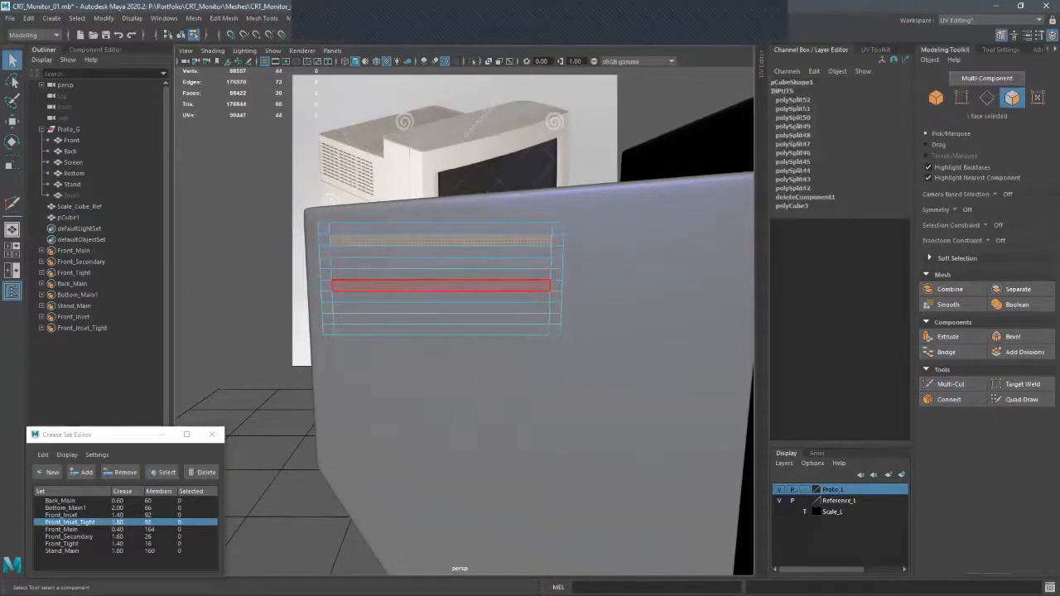
click(439, 241)
key(Caps_Lock)
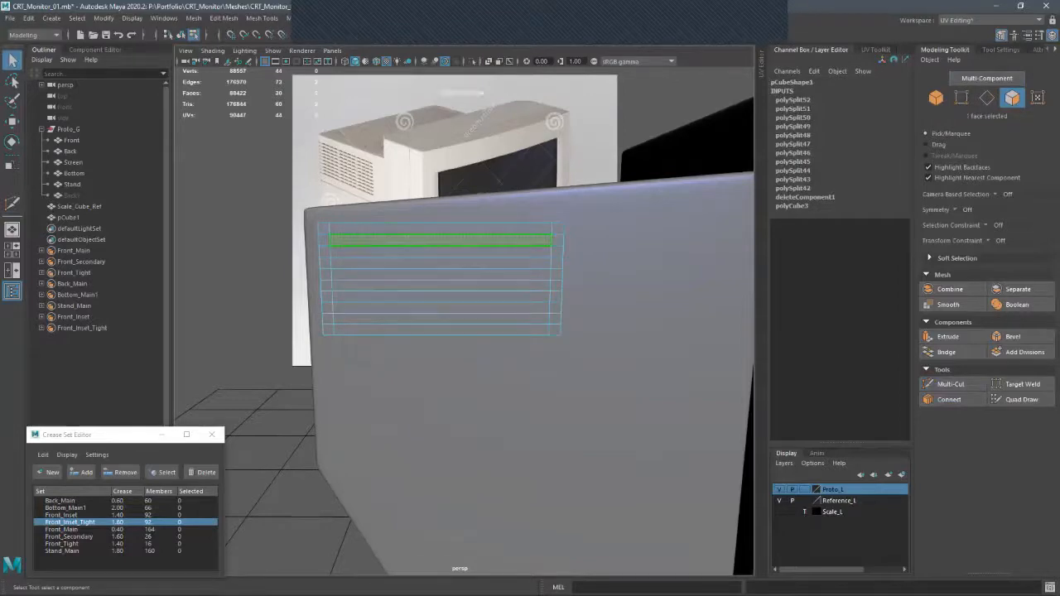
shift+click(441, 263)
shift+click(440, 286)
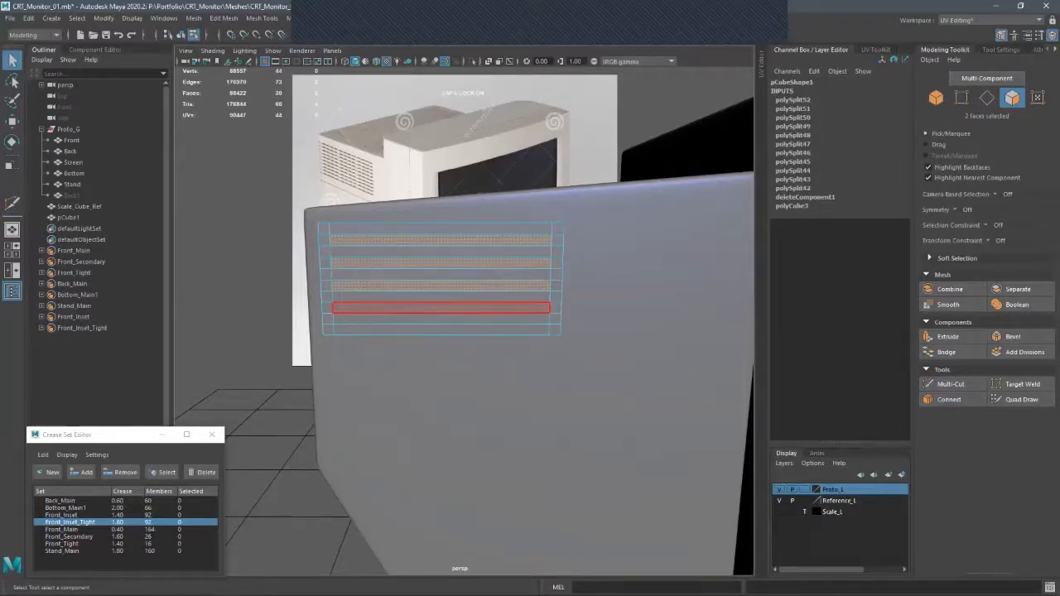
shift+click(441, 307)
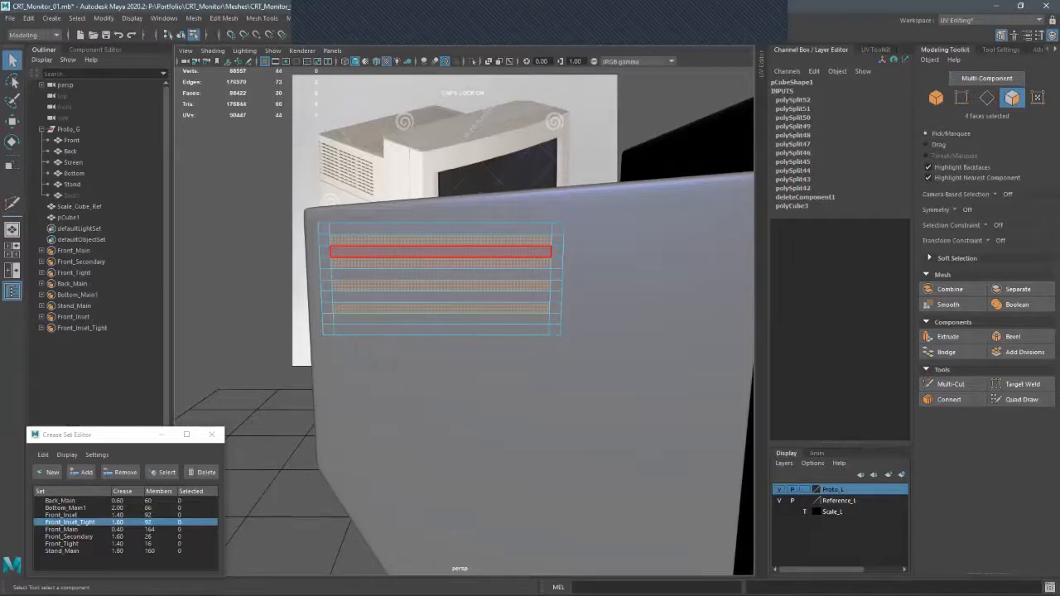
- Delete the bottom row of faces from the striped rectangle
click(441, 329)
shift+click(554, 329)
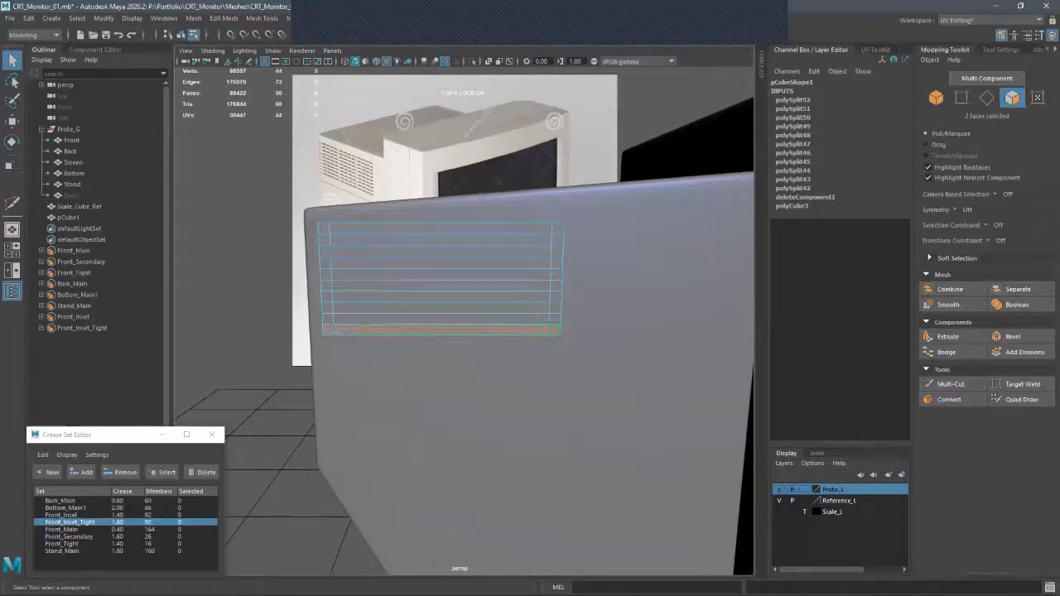
key(Delete)
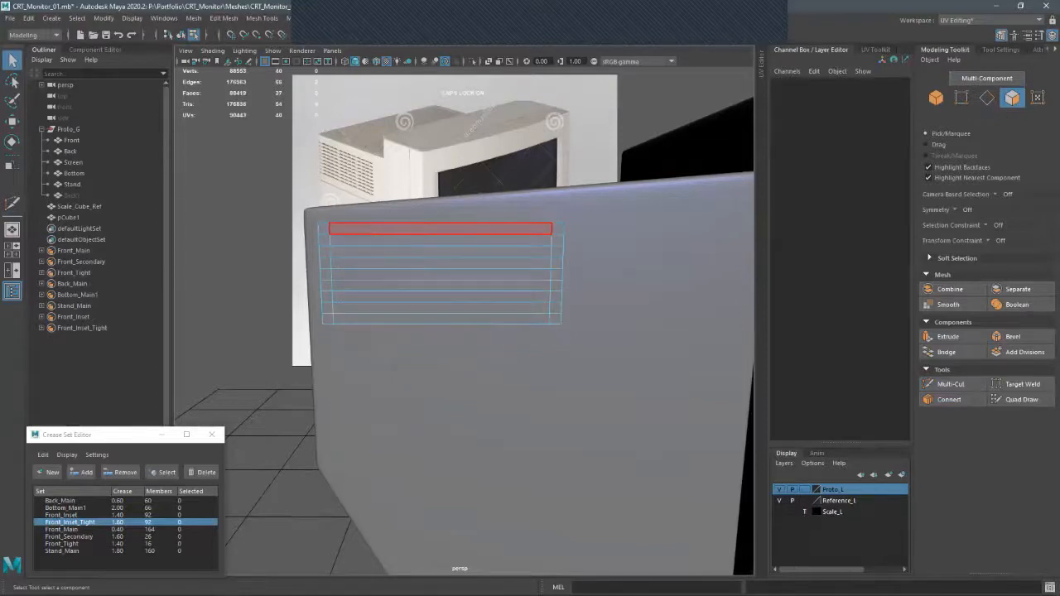
- Extrude every second inner strip, four in total, inward toward the housing to about -47.06 in X
click(441, 240)
shift+click(441, 263)
shift+click(441, 285)
shift+click(441, 307)
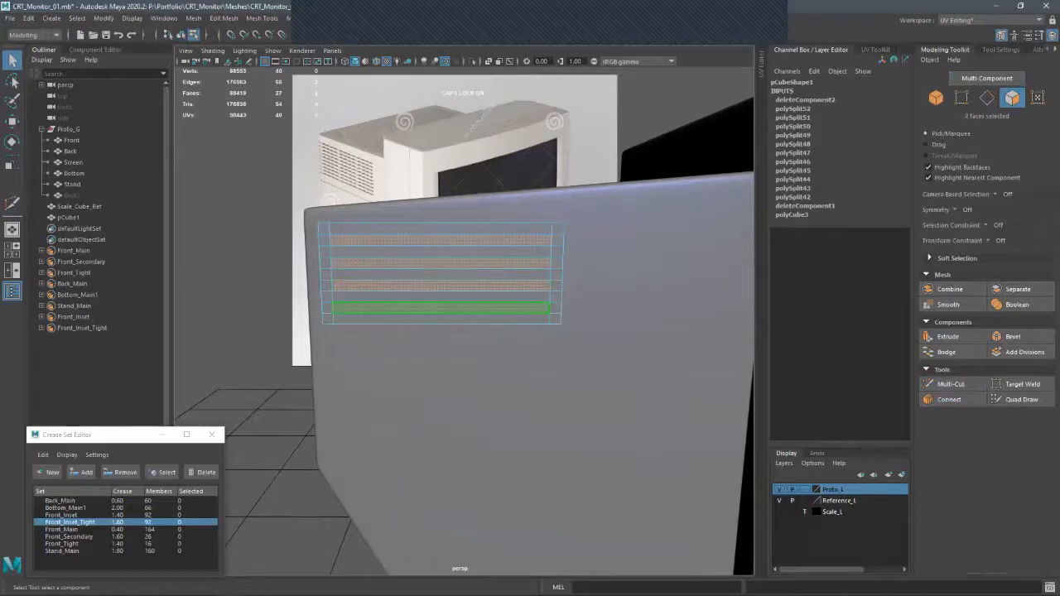
alt+drag(441, 307, 341, 307)
key(w)
alt+drag(497, 308, 431, 307)
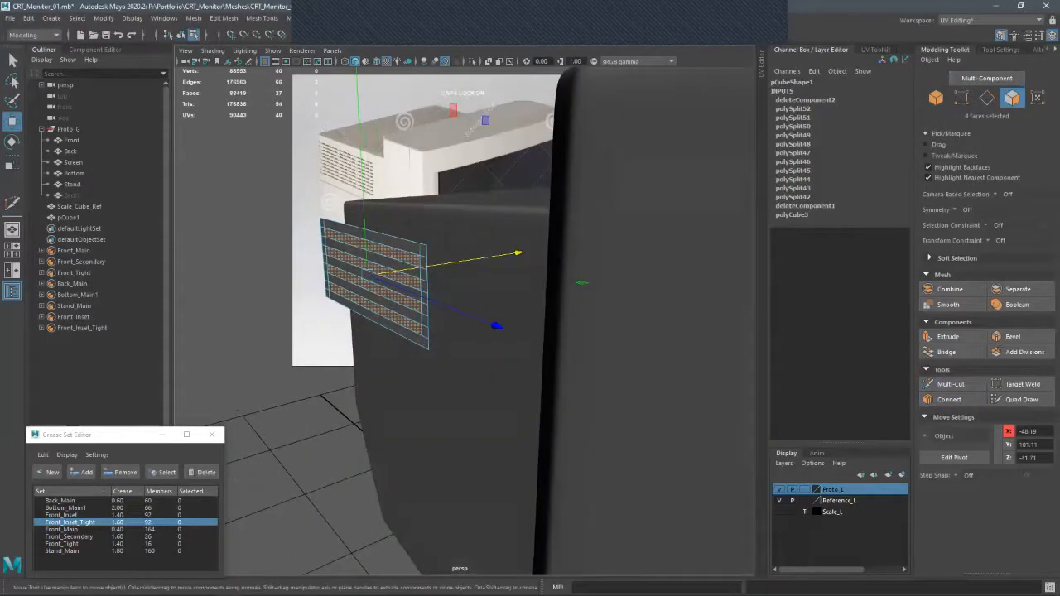
key(ctrl+e)
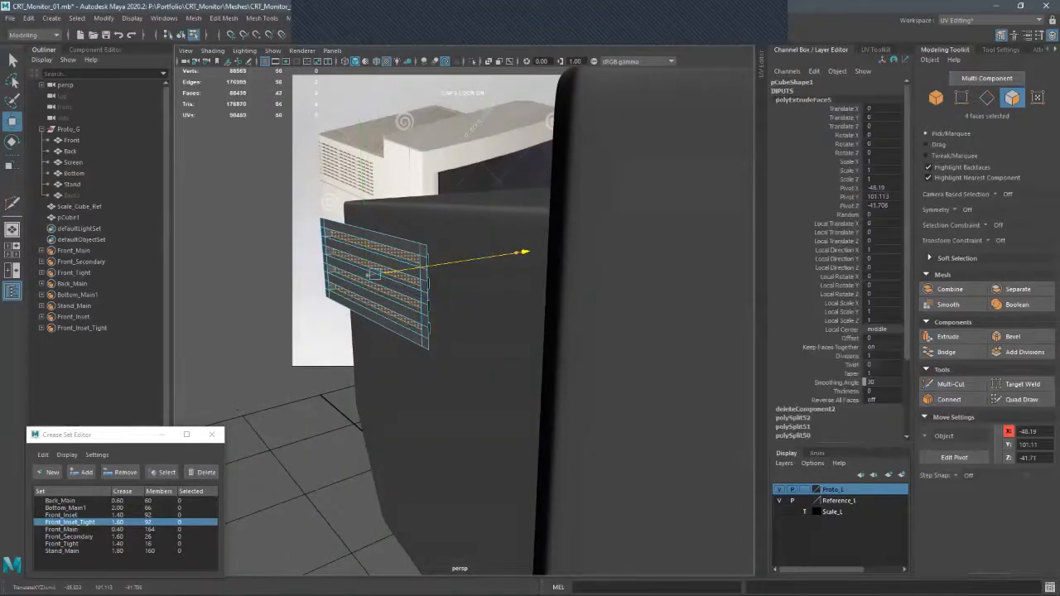
drag(524, 252, 527, 251)
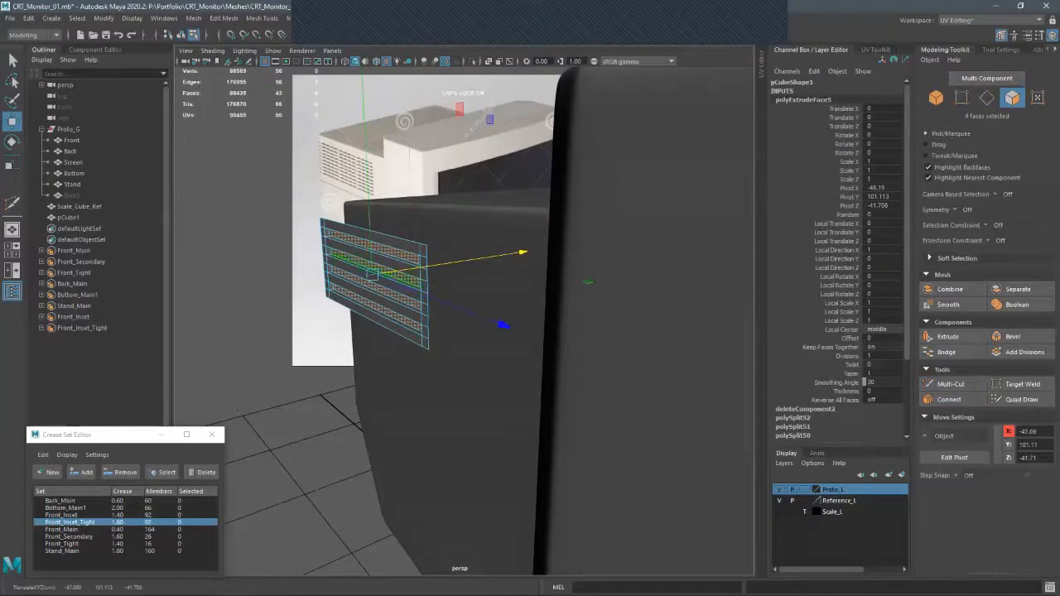
alt+drag(587, 282, 671, 283)
alt+middle_drag(671, 283, 737, 281)
alt+drag(737, 281, 667, 313)
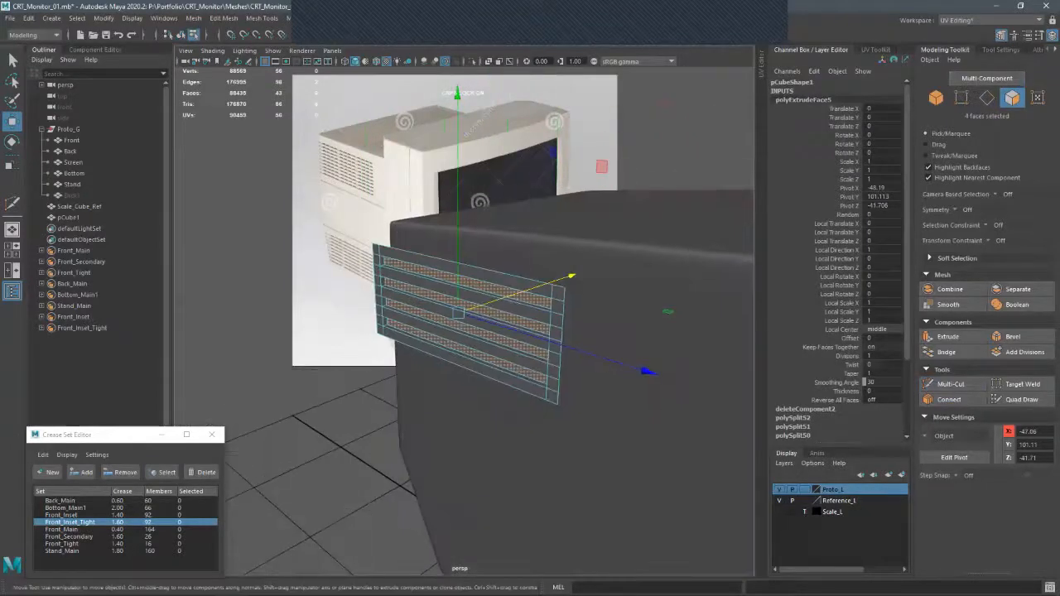
key(q)
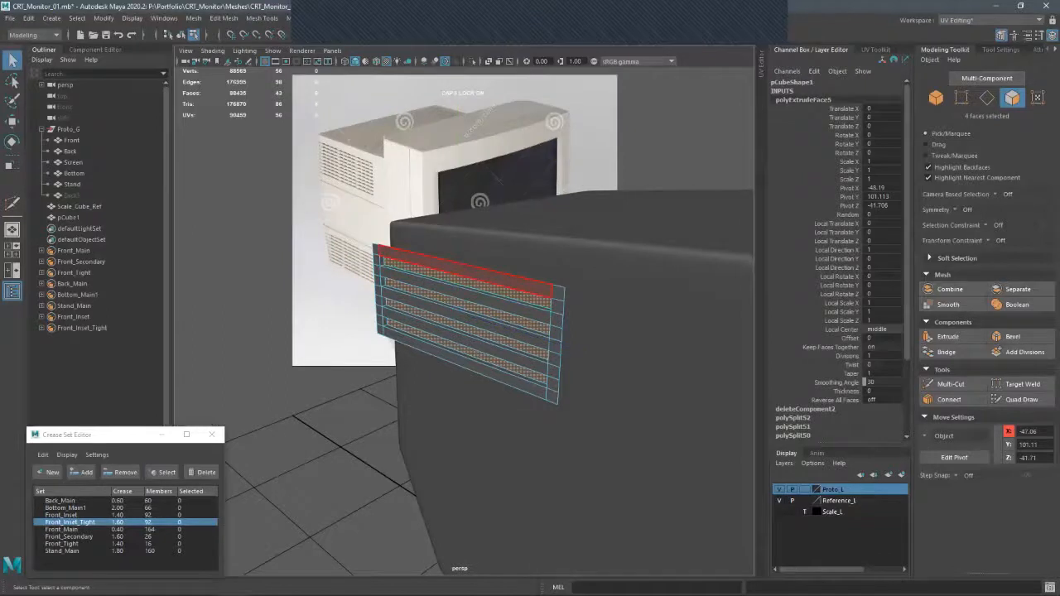
- Insert a vertical edge loop just inside each end of the recessed slots with Multi-Cut
alt+drag(431, 269, 488, 248)
key(ctrl+shift+x)
ctrl+click(415, 275)
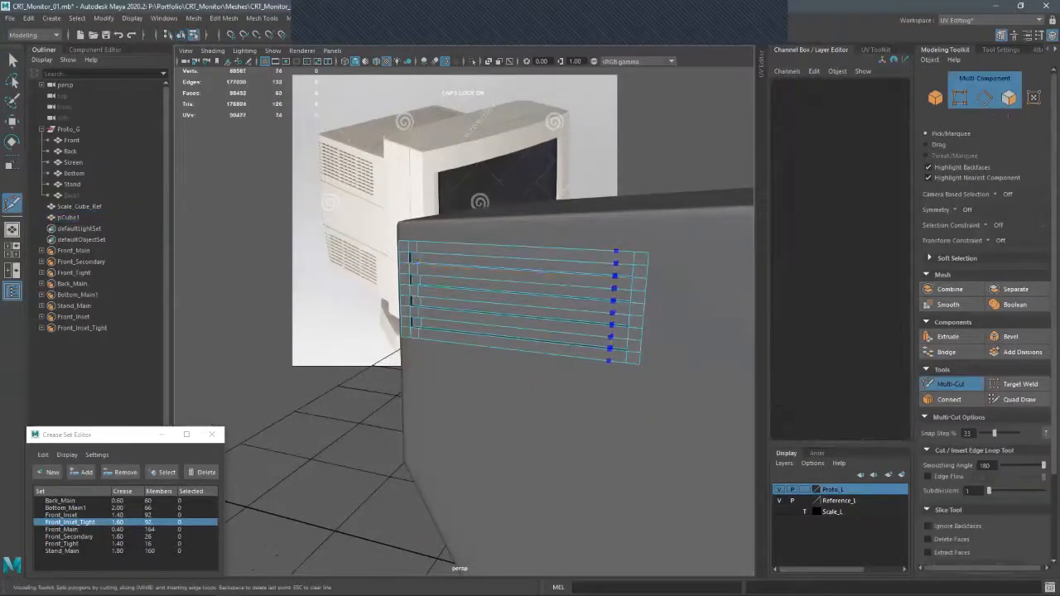
ctrl+click(618, 313)
alt+drag(596, 302, 505, 308)
key(q)
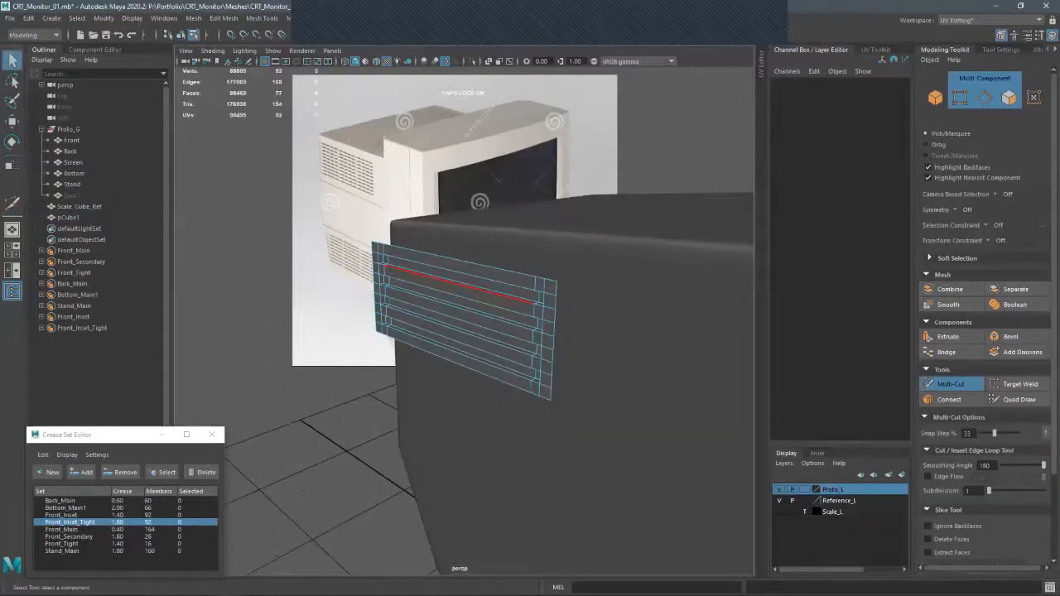
- Turn on smooth mesh preview for the grille and isolate it in the viewport
key(3)
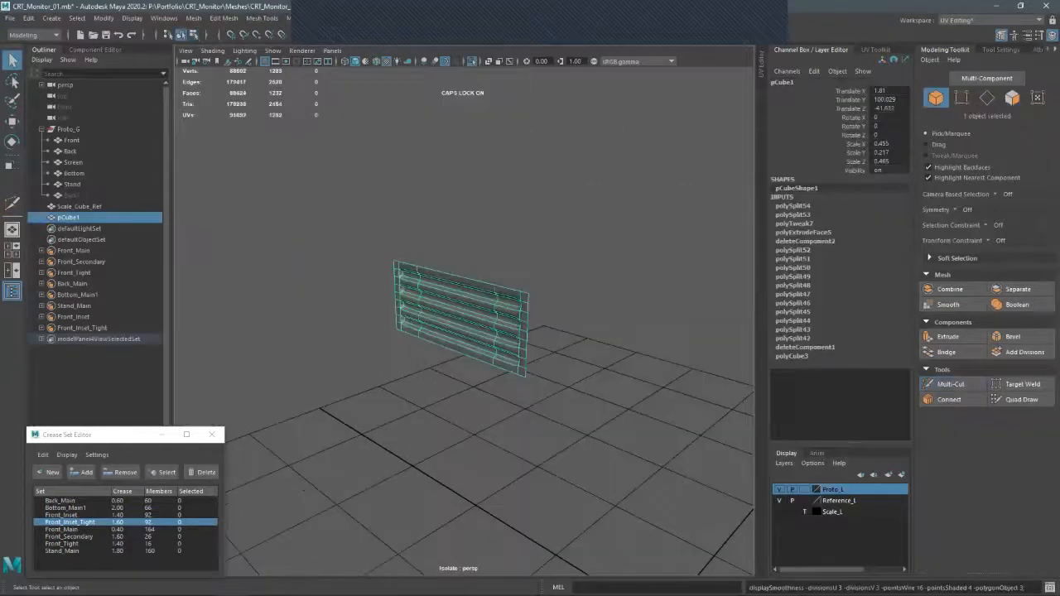
click(580, 315)
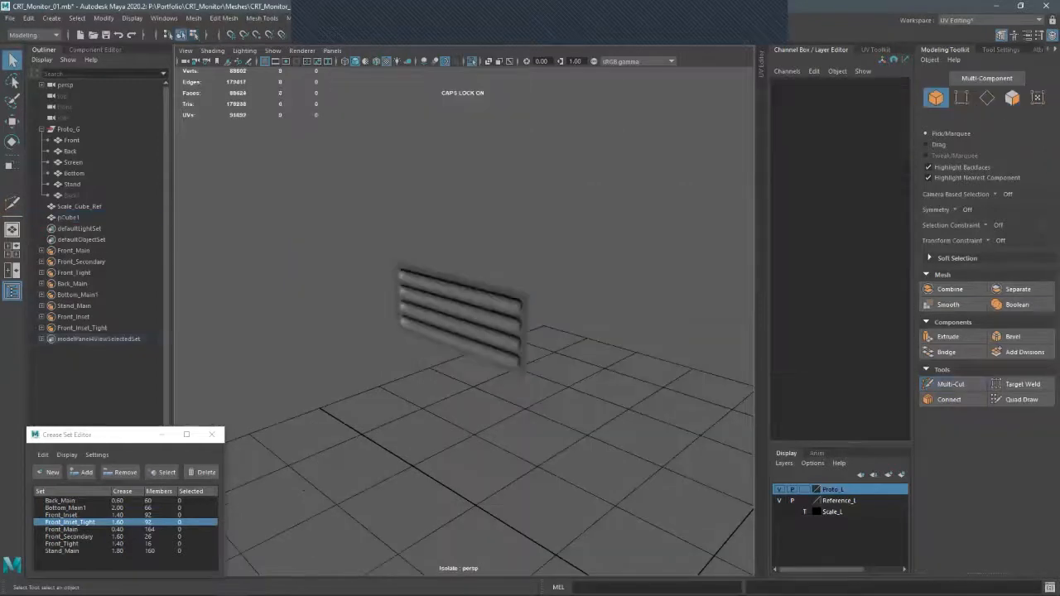
mouse_move(530, 331)
alt+mouse_down()
mouse_move(530, 319)
mouse_move(605, 327)
mouse_move(613, 311)
mouse_move(530, 340)
mouse_move(617, 353)
mouse_move(580, 328)
mouse_move(514, 340)
mouse_move(580, 331)
mouse_move(530, 348)
alt+mouse_up()
click(461, 306)
key(3)
click(580, 315)
key(ctrl+1)
click(489, 306)
key(ctrl+1)
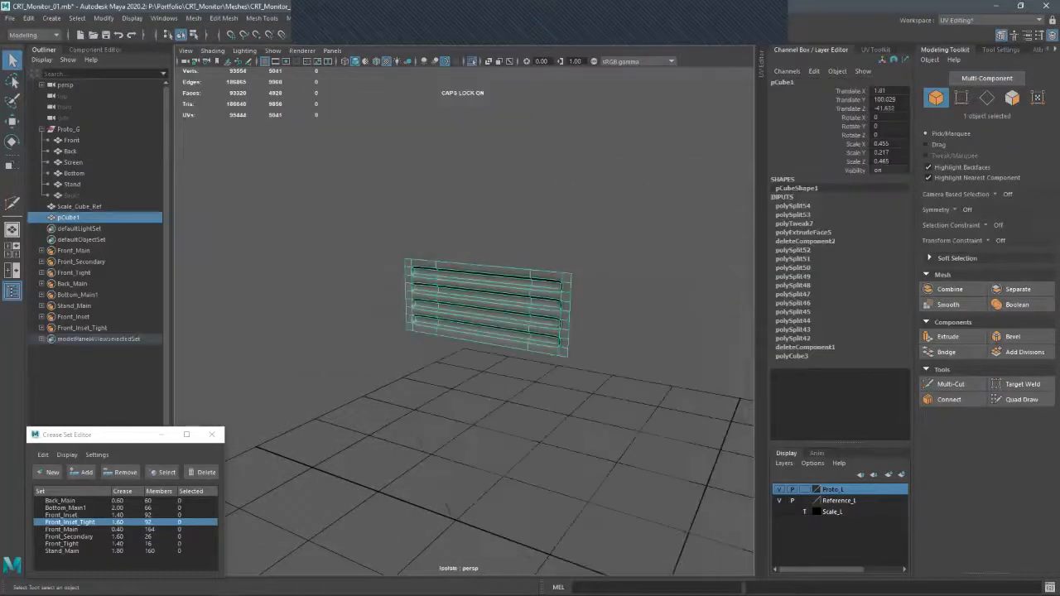
- Create a crease set from all the grille's edges and name it Floater_MAin
key(F10)
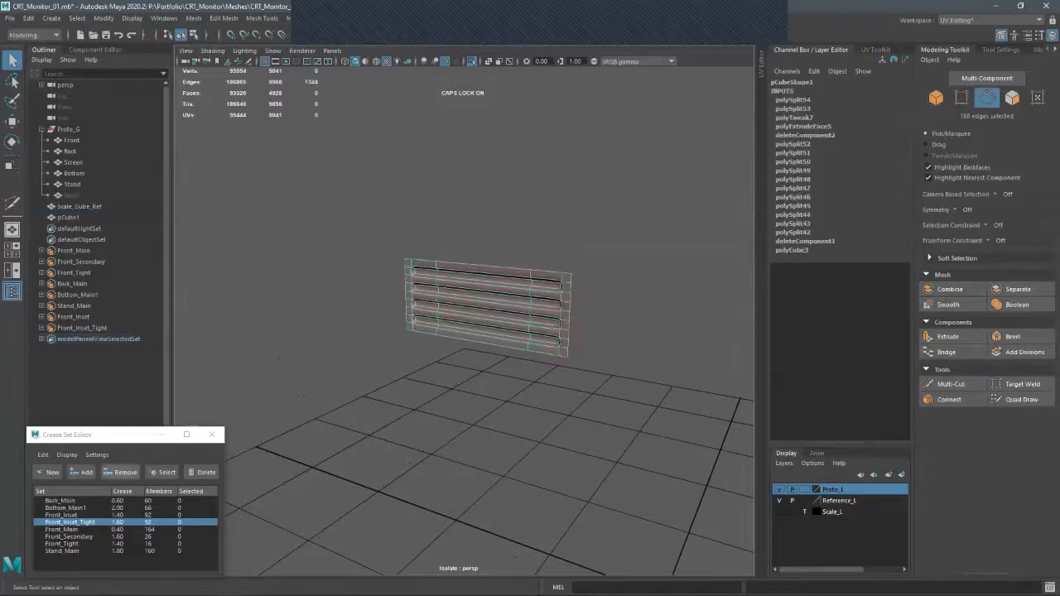
click(47, 472)
double_click(61, 558)
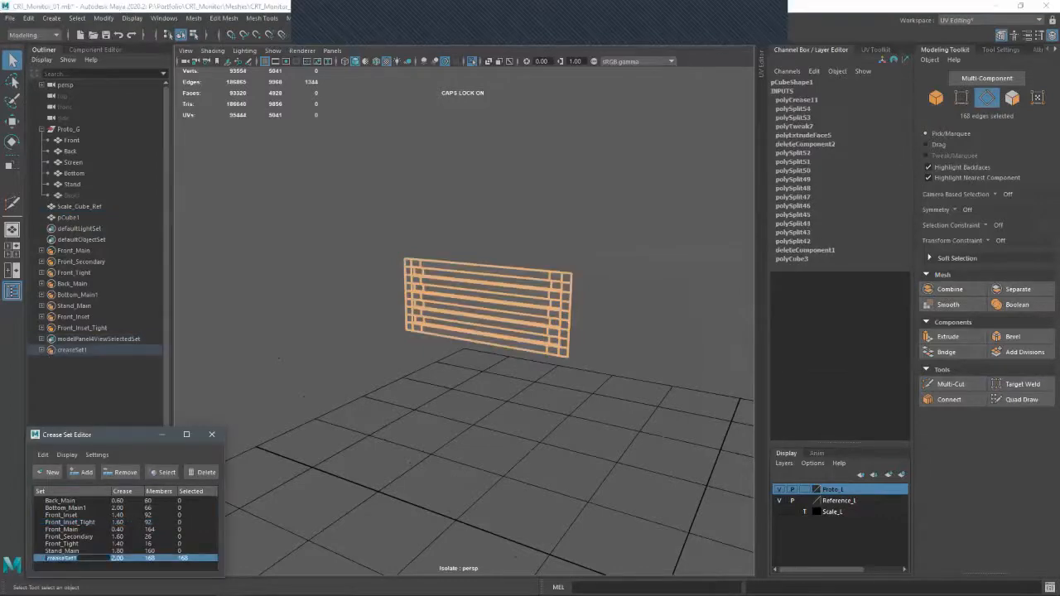
text(fLOATER)
key(BackSpace)
key(BackSpace)
key(BackSpace)
key(BackSpace)
key(BackSpace)
key(BackSpace)
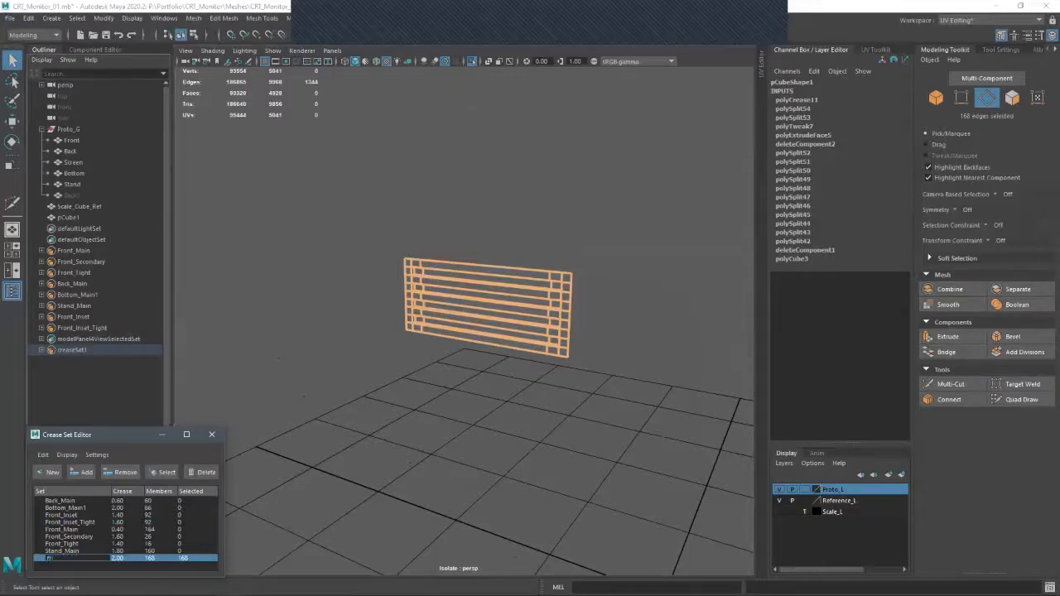
text(loater_Main)
key(Return)
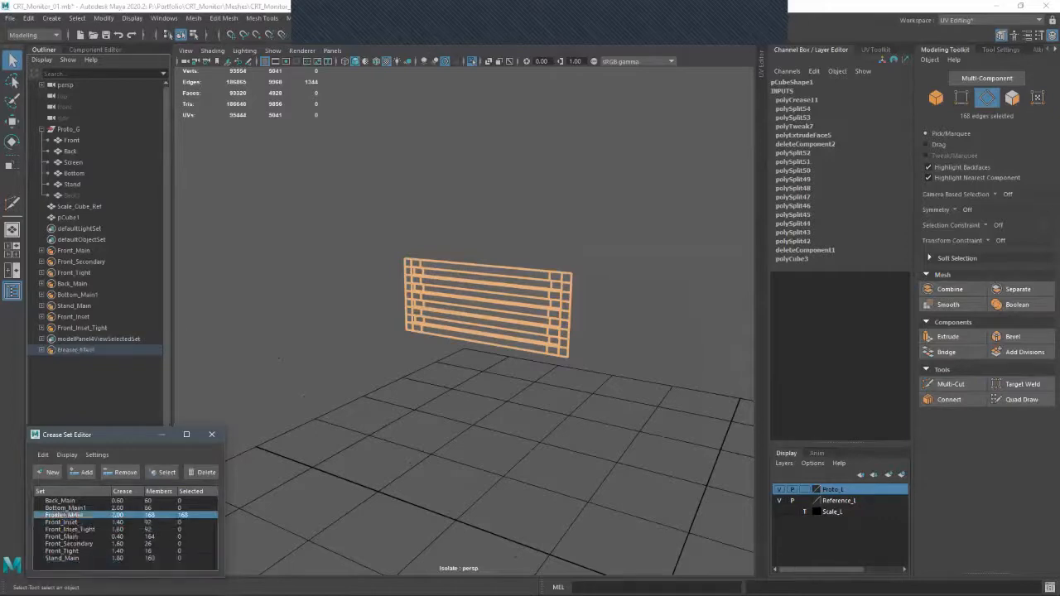
- Show the whole monitor again and set the Floater_MAin crease value to 1.4
key(F8)
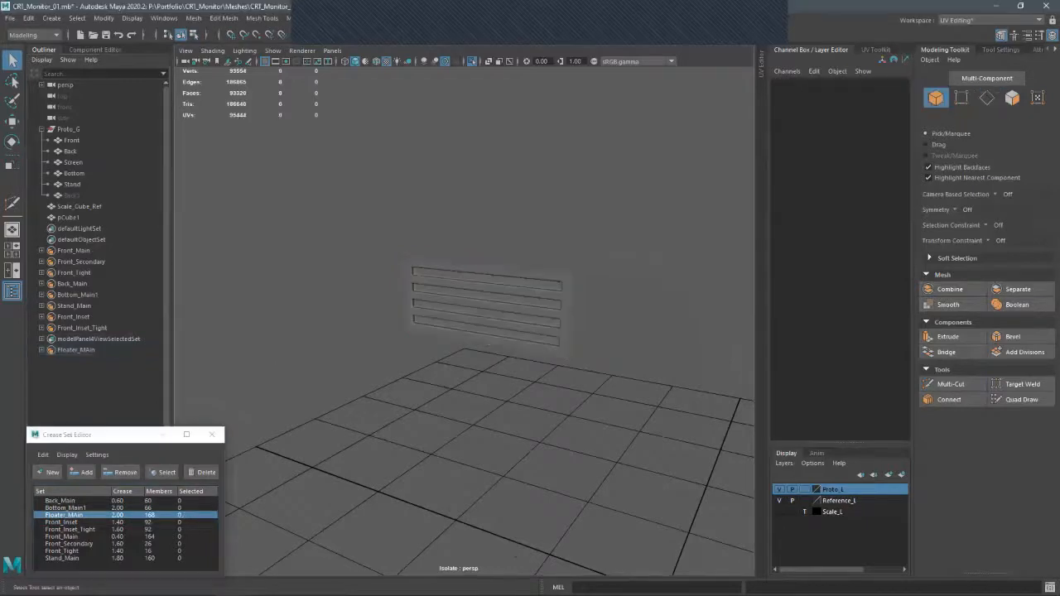
mouse_move(489, 331)
alt+mouse_down()
mouse_move(530, 294)
mouse_move(501, 323)
mouse_move(530, 316)
mouse_move(518, 298)
mouse_move(497, 319)
alt+mouse_up()
key(ctrl+1)
alt+right_drag(497, 319, 447, 319)
alt+middle_drag(279, 359, 189, 358)
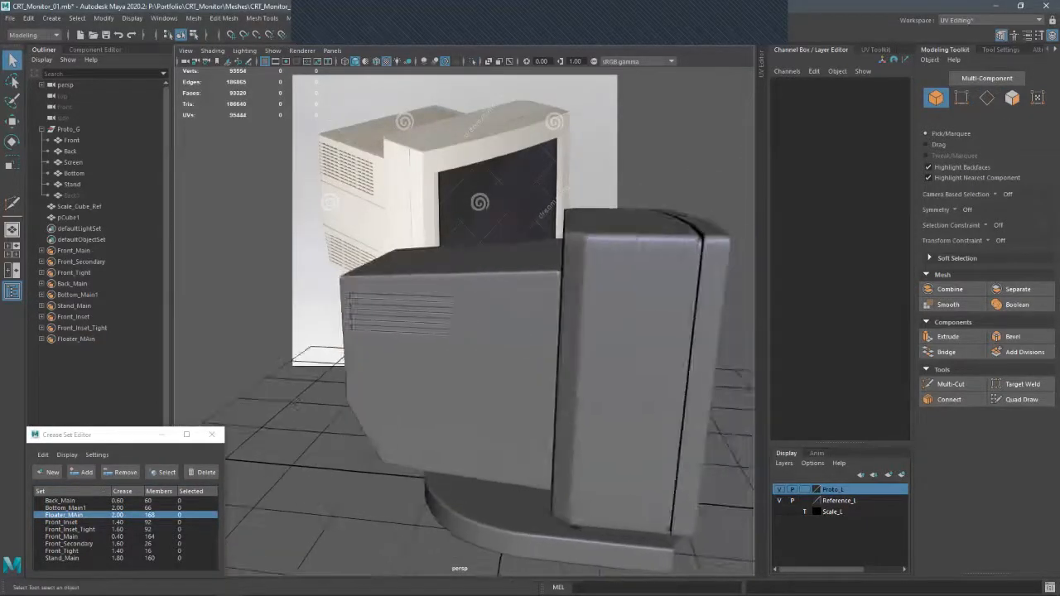
alt+drag(189, 359, 248, 332)
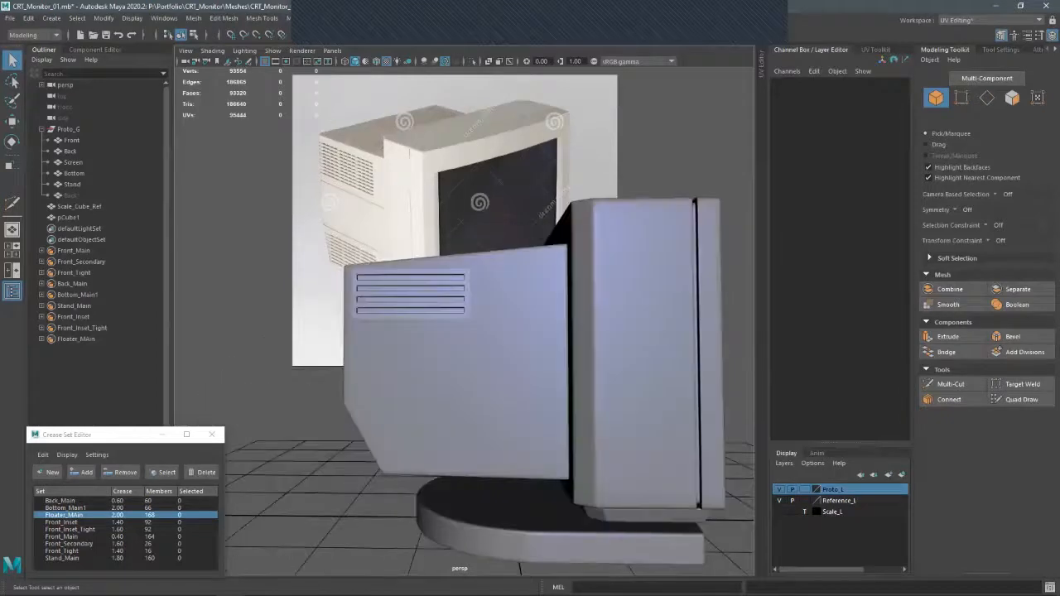
double_click(121, 515)
text(1.4)
key(Return)
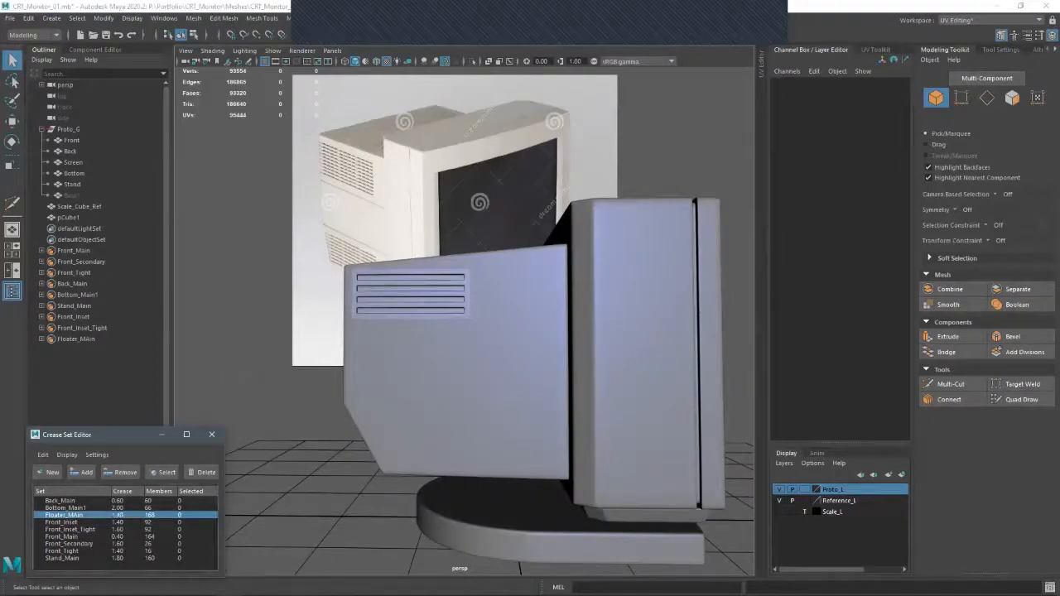
alt+drag(464, 331, 421, 360)
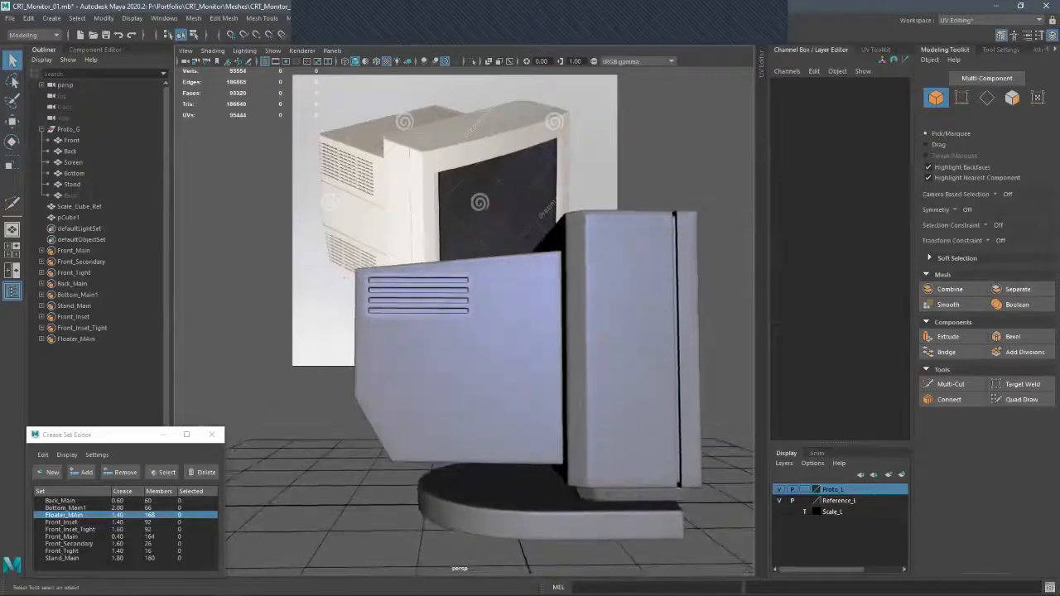
click(418, 296)
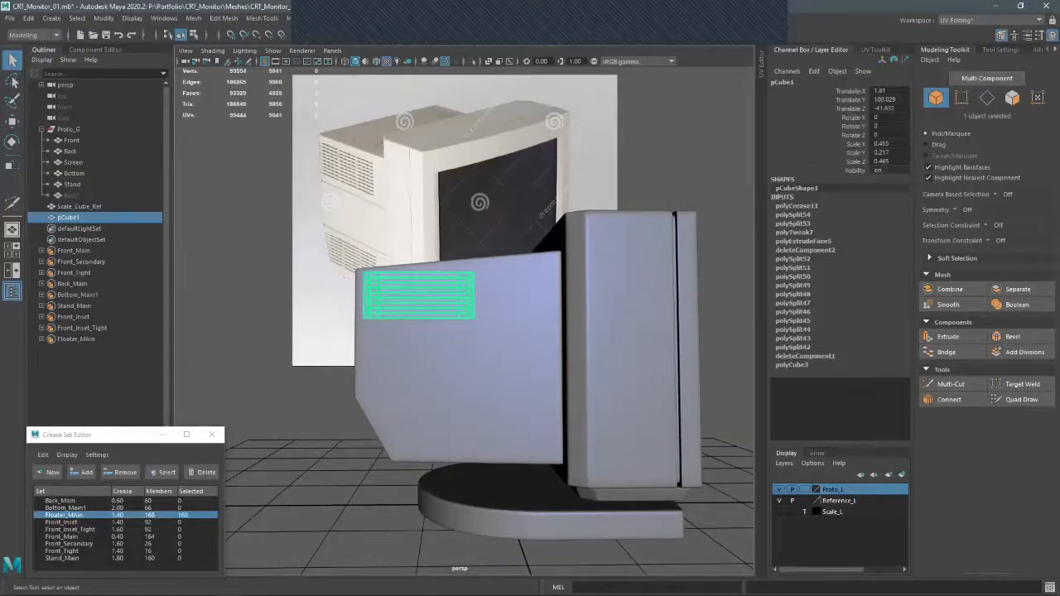
click(527, 237)
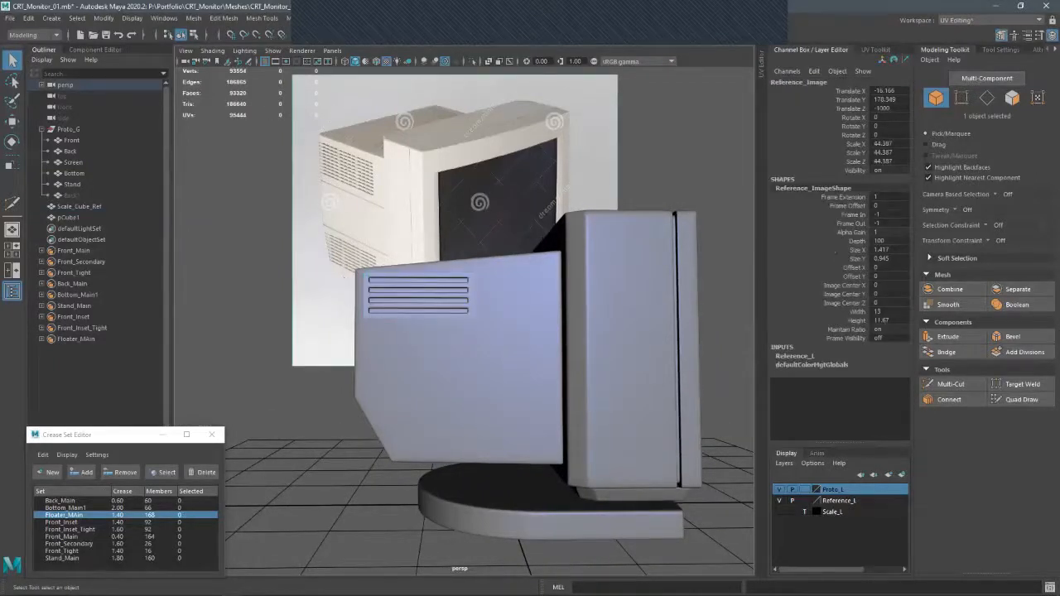
mouse_move(424, 359)
alt+mouse_down()
mouse_move(389, 406)
mouse_move(406, 414)
mouse_move(439, 389)
mouse_move(472, 397)
mouse_move(414, 372)
alt+mouse_up()
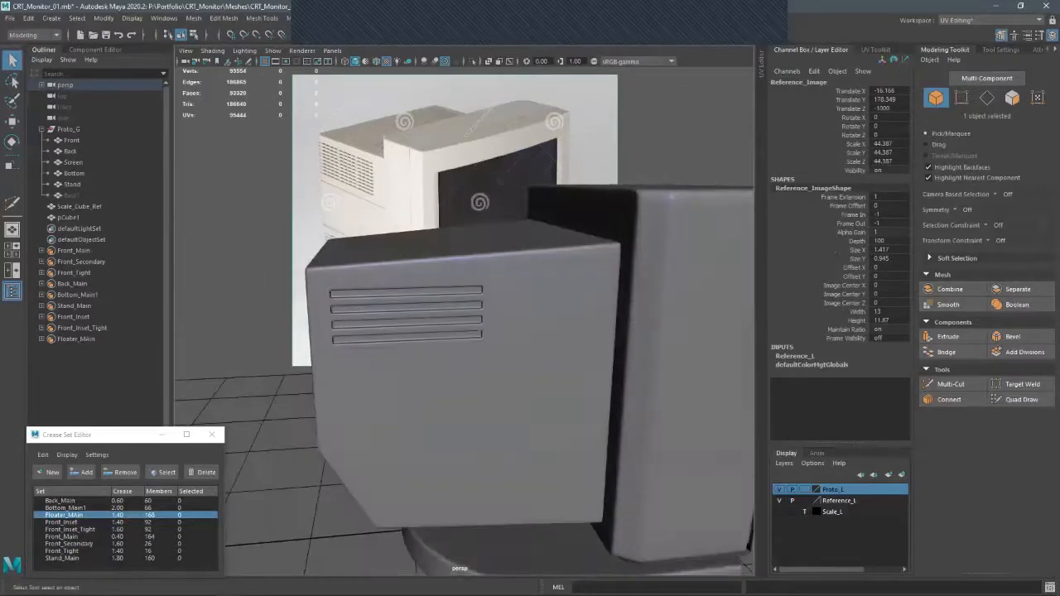
- Snap the grille against the back housing's side face with the Snap Together Tool
click(406, 314)
alt+drag(406, 315, 510, 336)
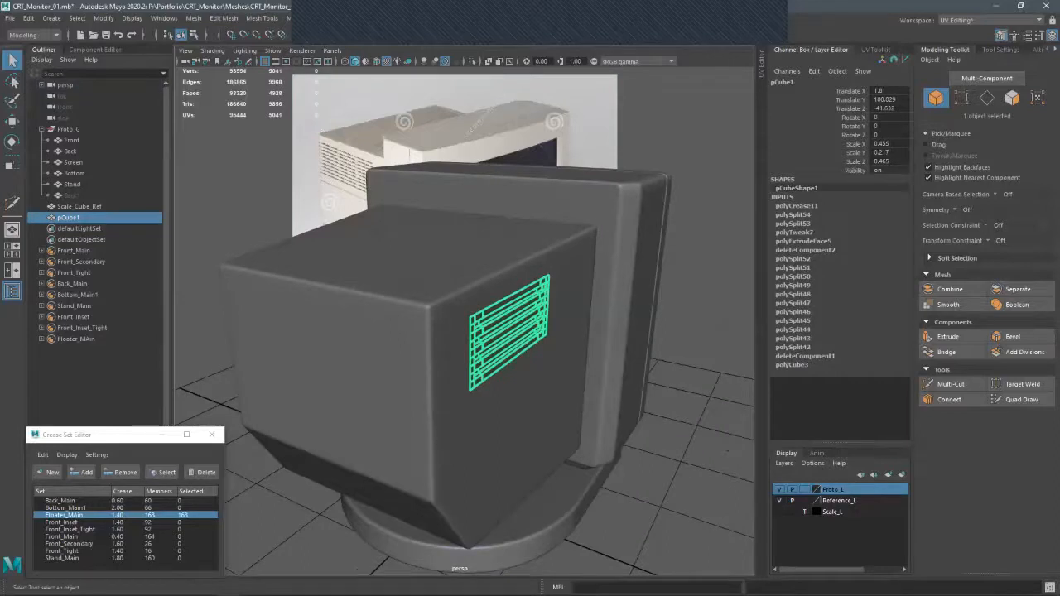
click(104, 17)
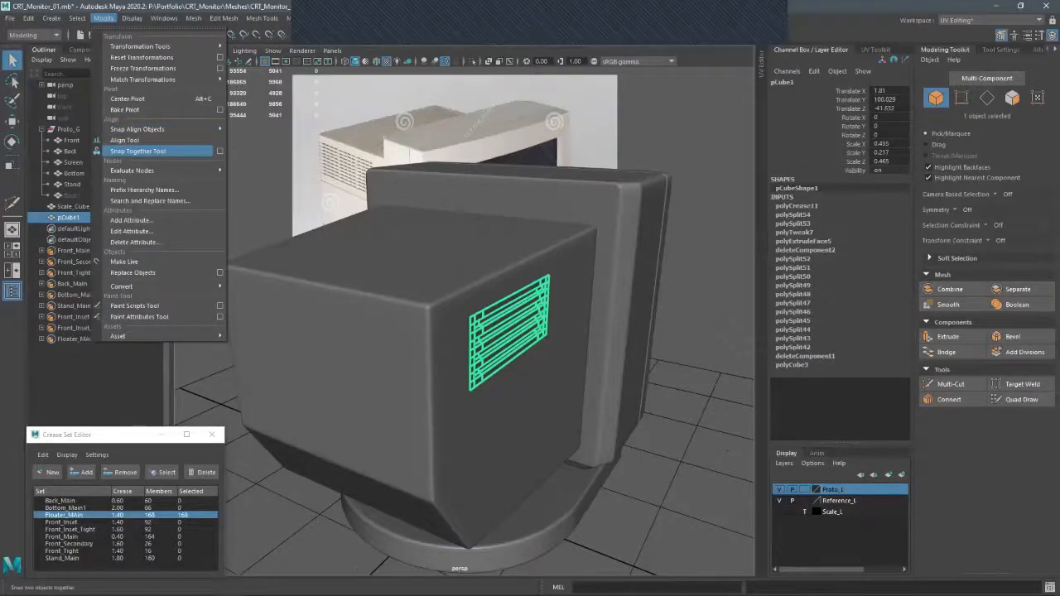
click(138, 151)
scroll(464, 323, up, 3)
alt+drag(530, 331, 463, 319)
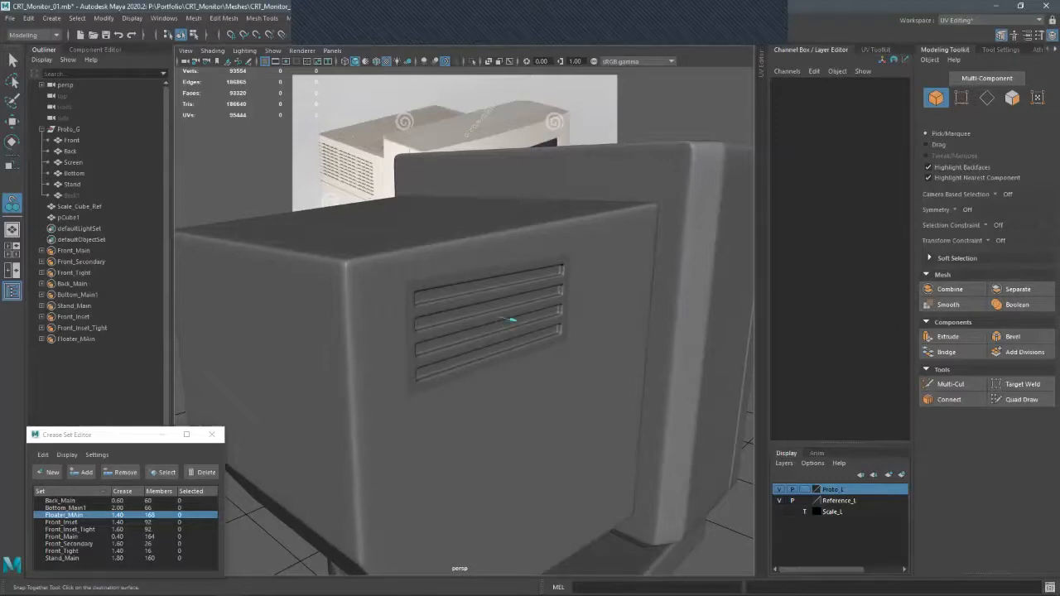
alt+drag(514, 323, 439, 257)
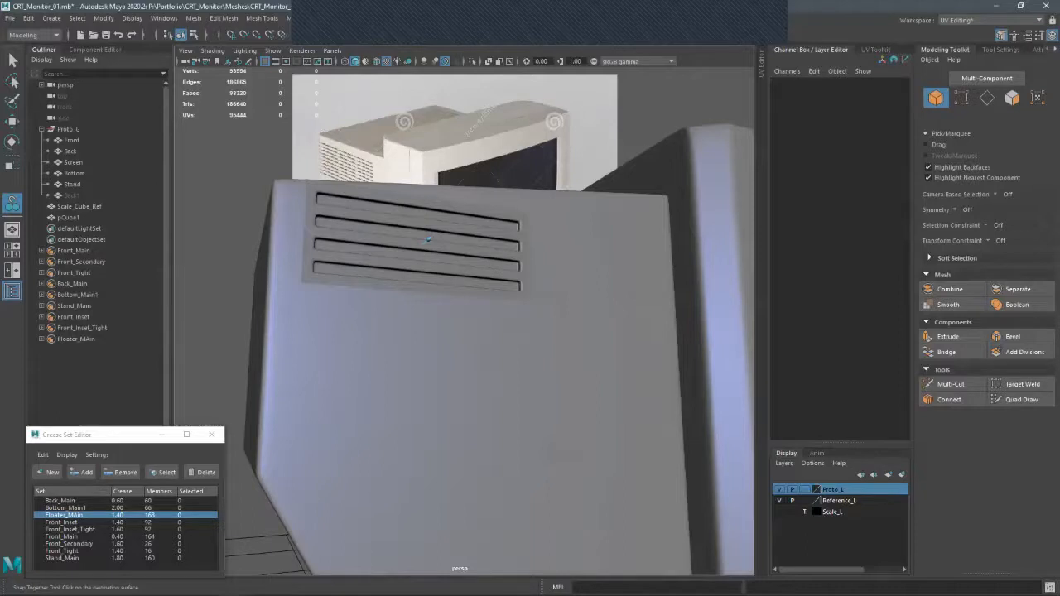
click(469, 339)
key(Return)
key(q)
alt+drag(469, 338, 563, 381)
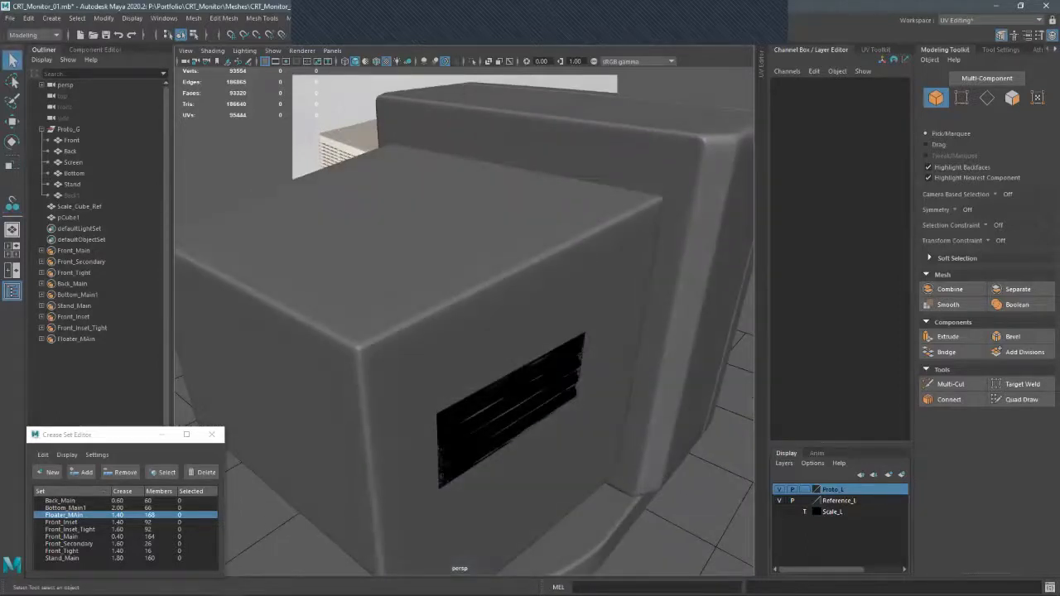
- Move the snapped grille along its object X axis to about 49.30
right_click(555, 281)
right_drag(593, 265, 607, 265)
key(w)
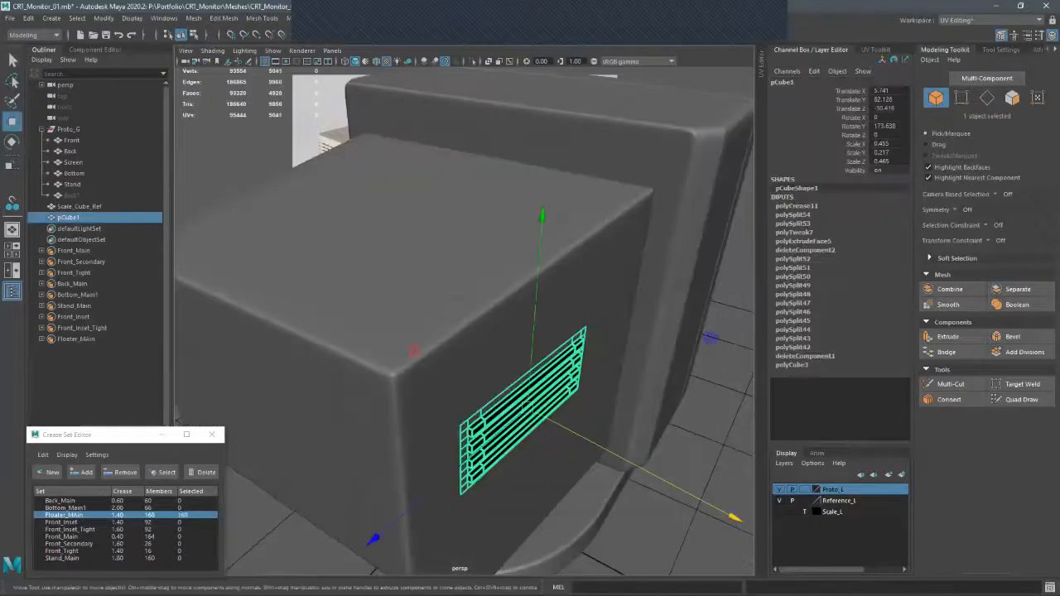
alt+drag(593, 273, 579, 314)
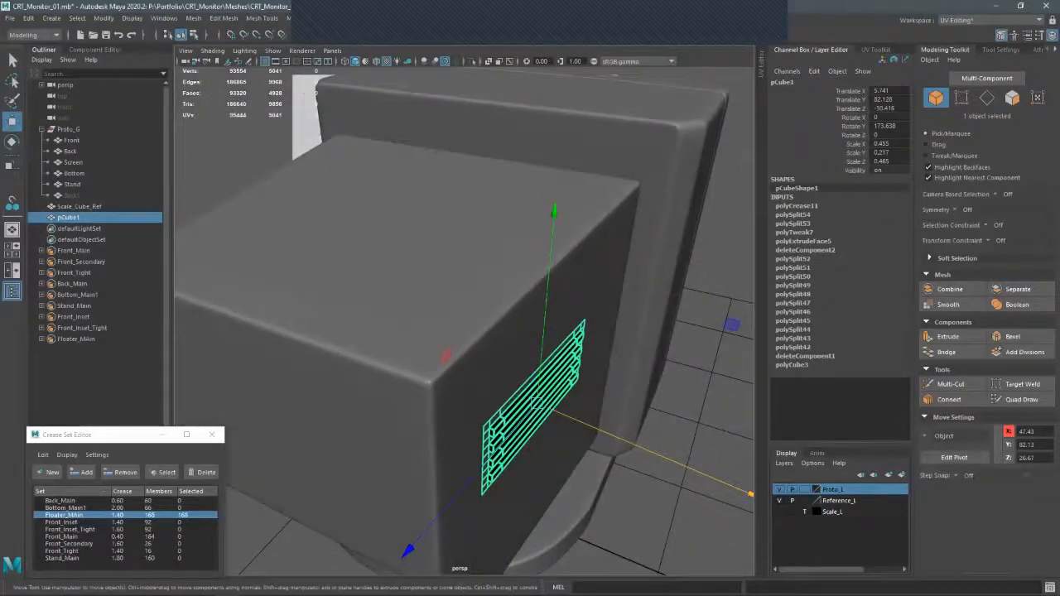
drag(623, 439, 634, 445)
alt+drag(580, 331, 547, 335)
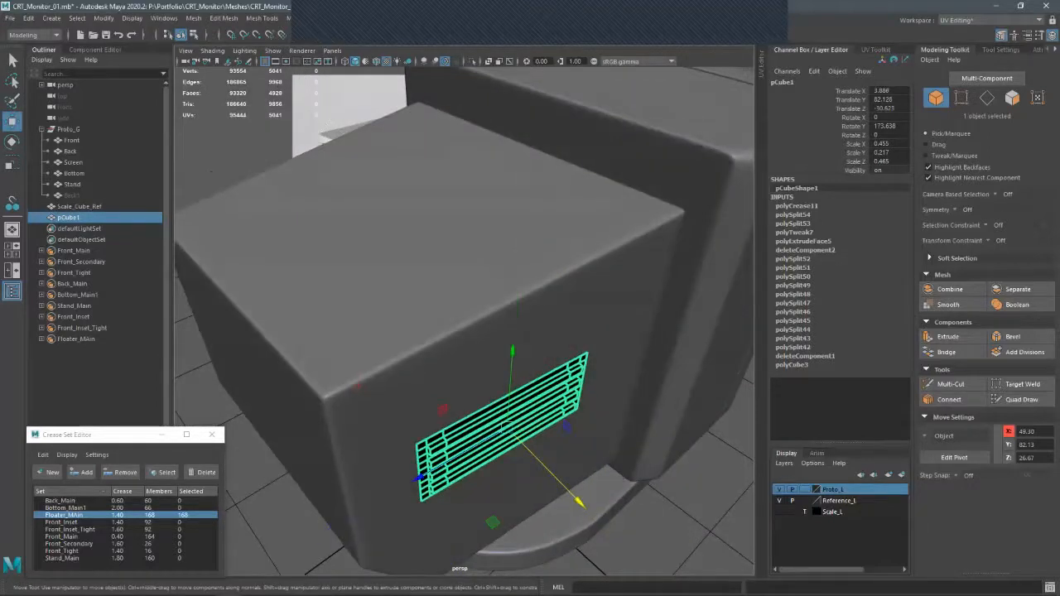
- Rotate the grille 180 degrees about its Y axis so its slots face outward from the housing
key(e)
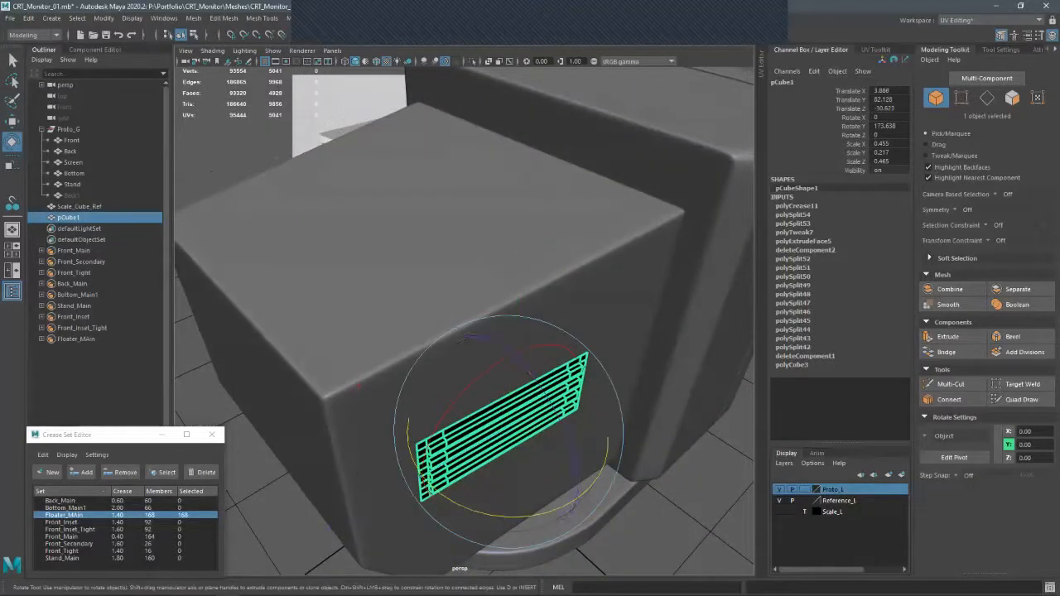
key(j)
drag(542, 515, 617, 419)
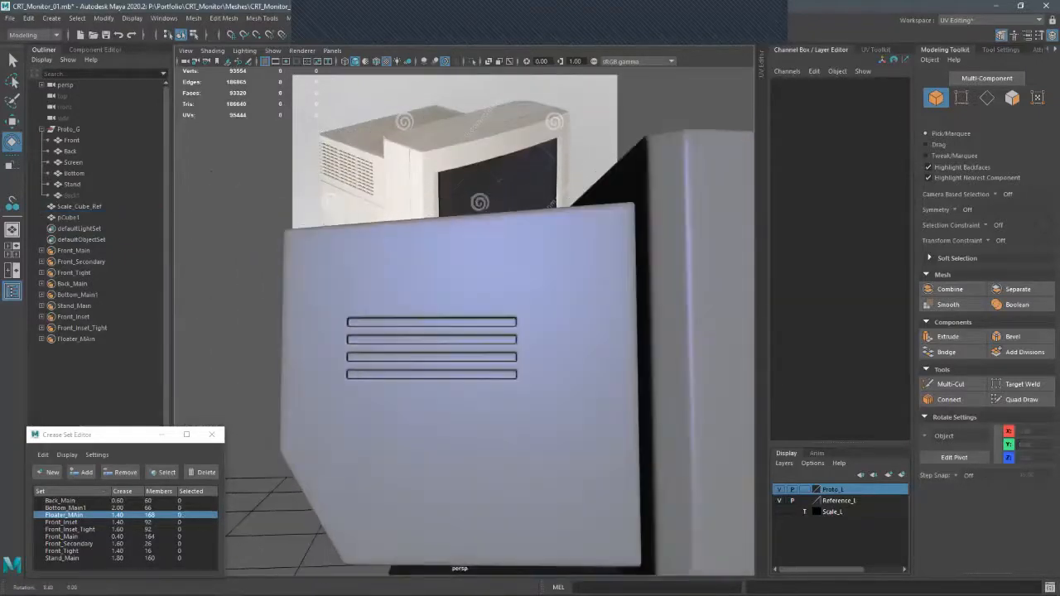
alt+middle_drag(390, 518, 389, 435)
alt+right_drag(389, 435, 338, 437)
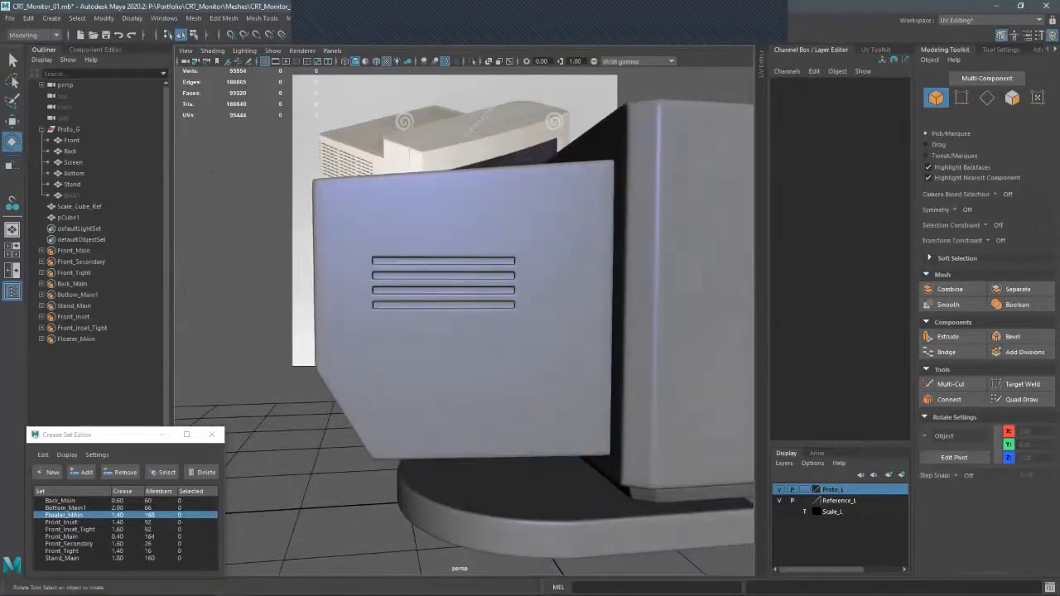
click(444, 283)
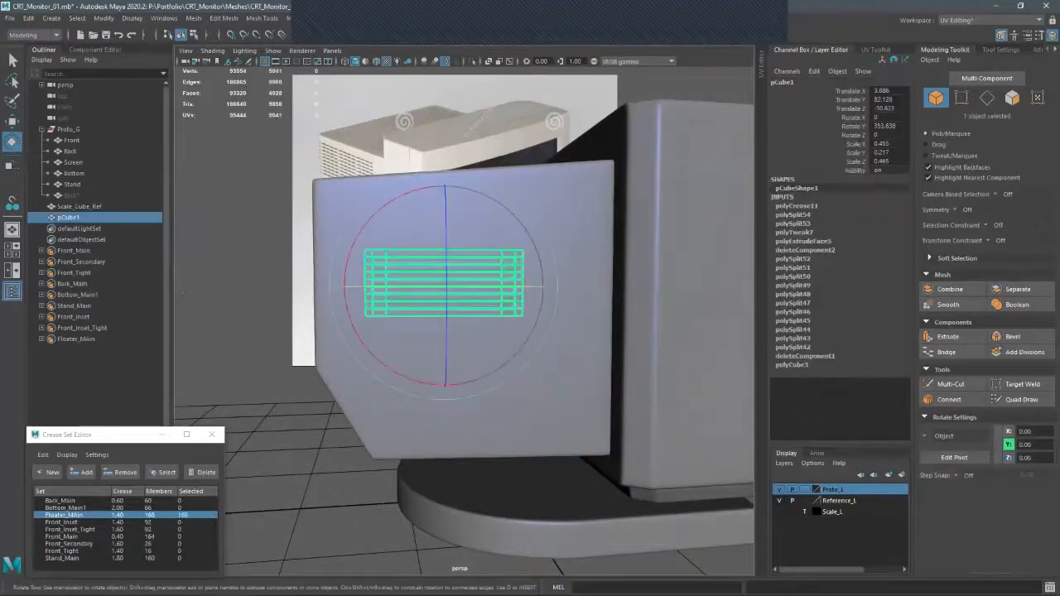
- Move the grille inward against the housing's side surface, to about -48.85 on its object X axis
click(237, 293)
alt+drag(360, 228, 669, 270)
scroll(655, 278, up, 5)
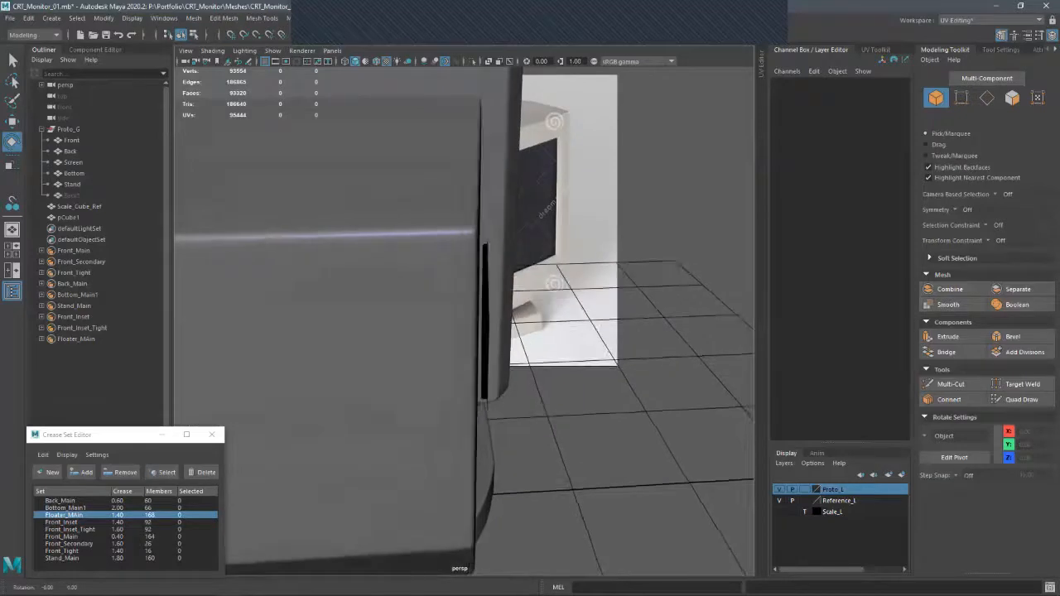
click(485, 323)
key(w)
key(plus)
key(plus)
key(plus)
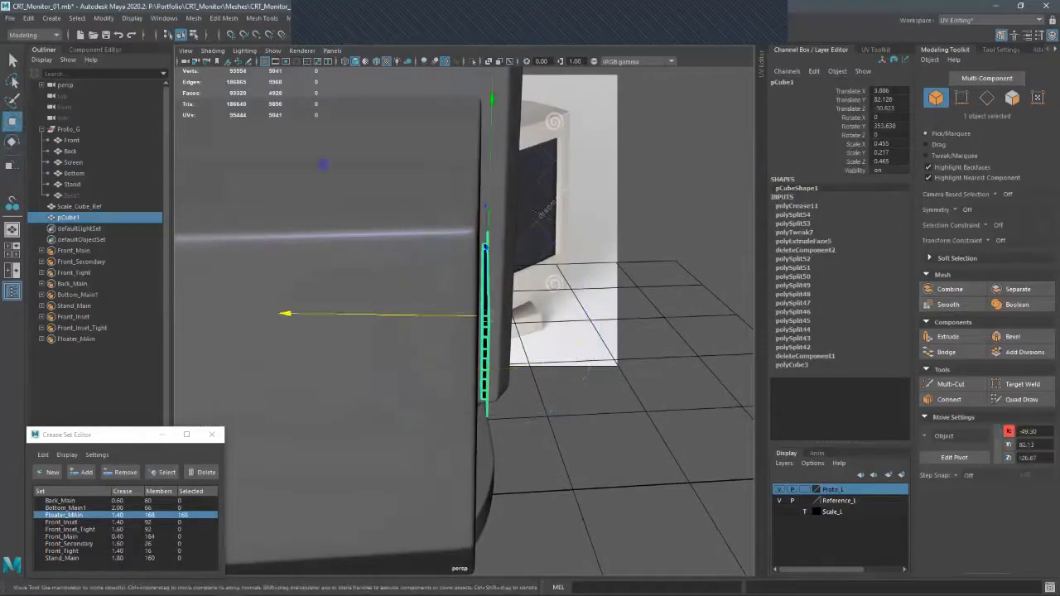
alt+drag(530, 323, 520, 320)
alt+right_drag(520, 320, 548, 320)
drag(497, 308, 388, 328)
alt+drag(497, 373, 464, 369)
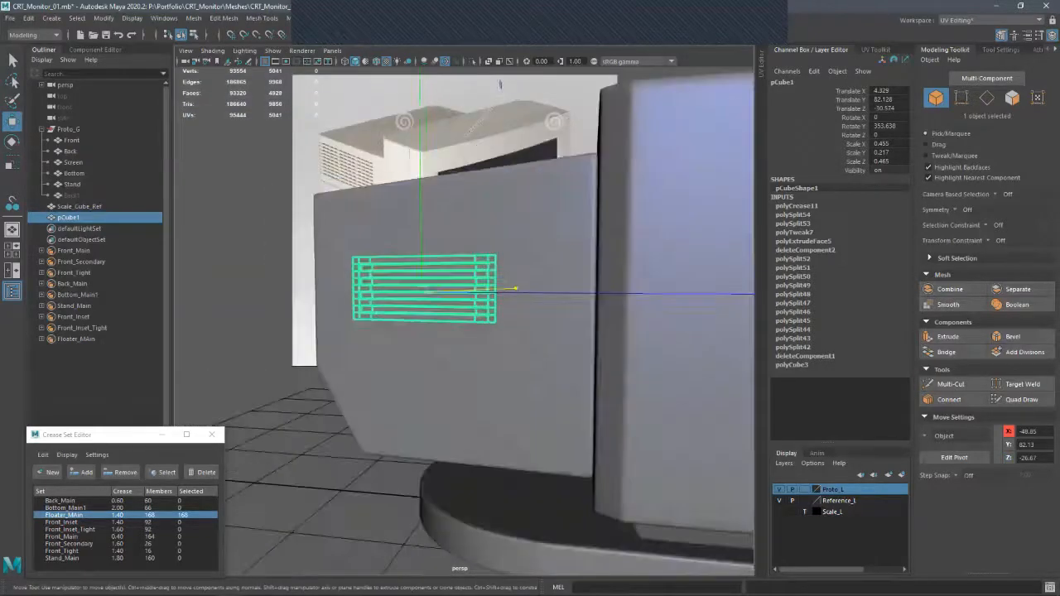
- Raise the grille to about 98.74 in Y and slide it rearward to the side face's upper rear corner
drag(421, 248, 421, 192)
alt+drag(431, 332, 464, 331)
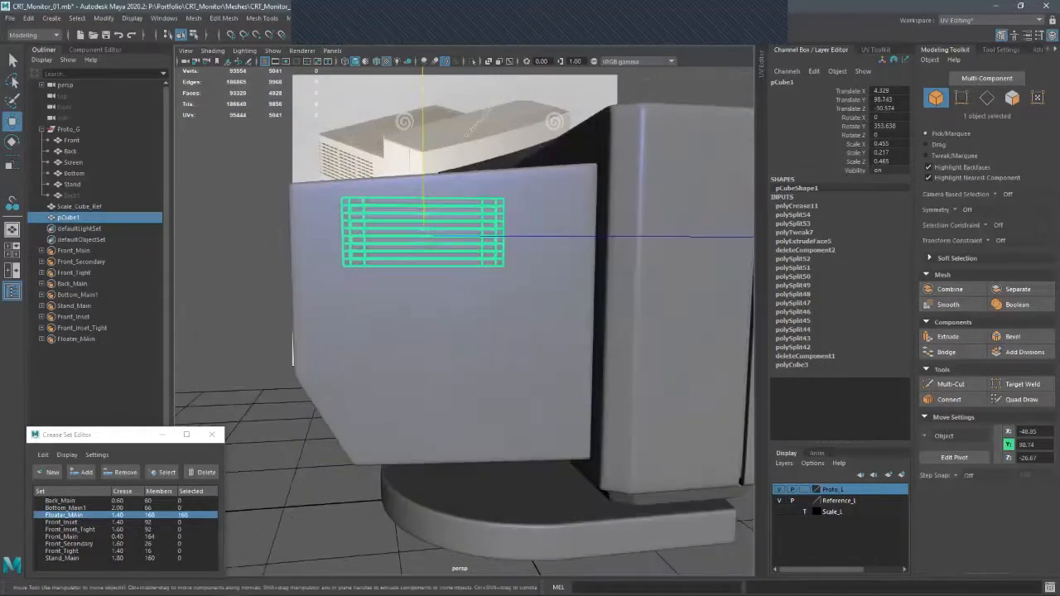
drag(513, 237, 467, 233)
click(240, 497)
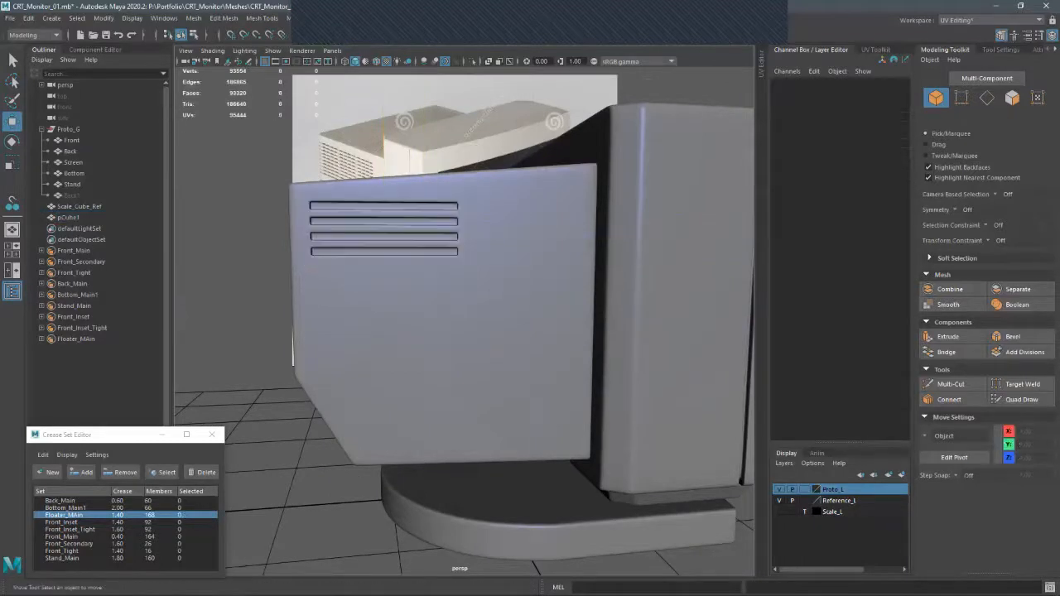
alt+drag(497, 373, 588, 372)
key(q)
click(377, 298)
click(240, 497)
scroll(464, 332, down, 3)
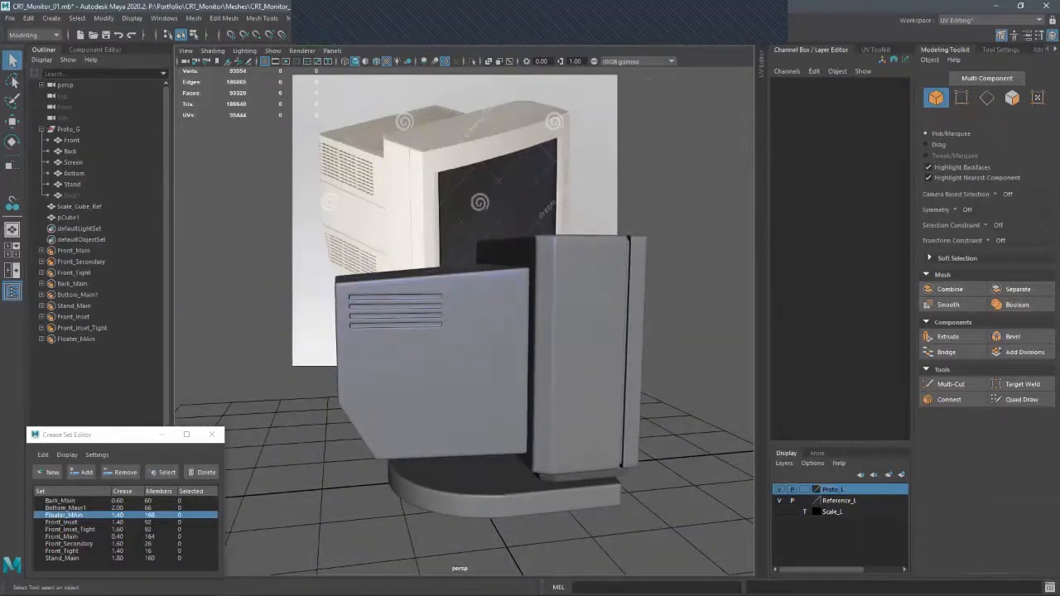
click(394, 311)
click(240, 497)
mouse_move(464, 332)
alt+mouse_down()
mouse_move(497, 333)
mouse_move(476, 334)
alt+mouse_up()
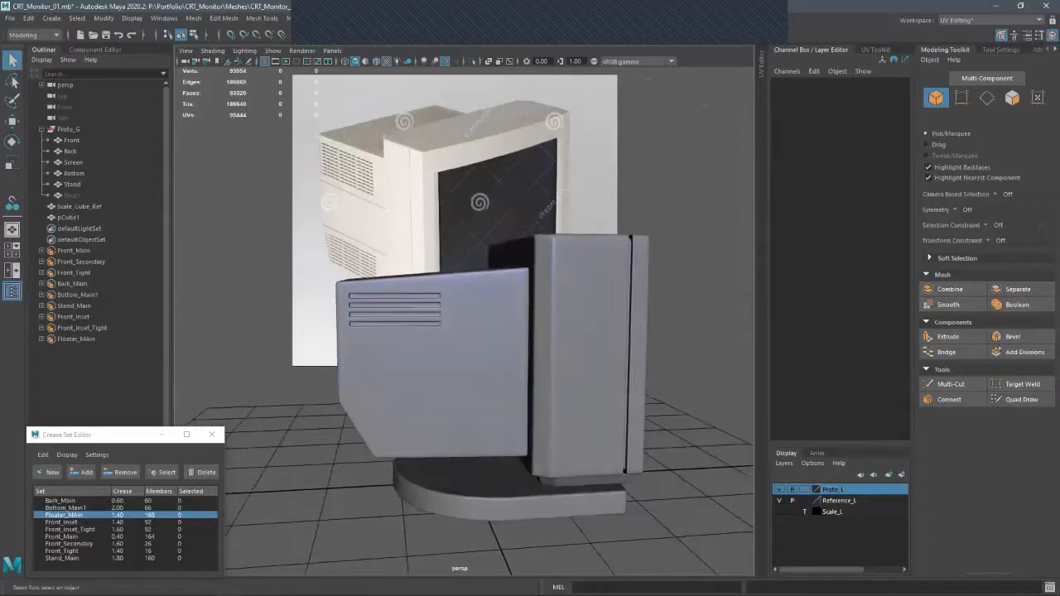
click(477, 334)
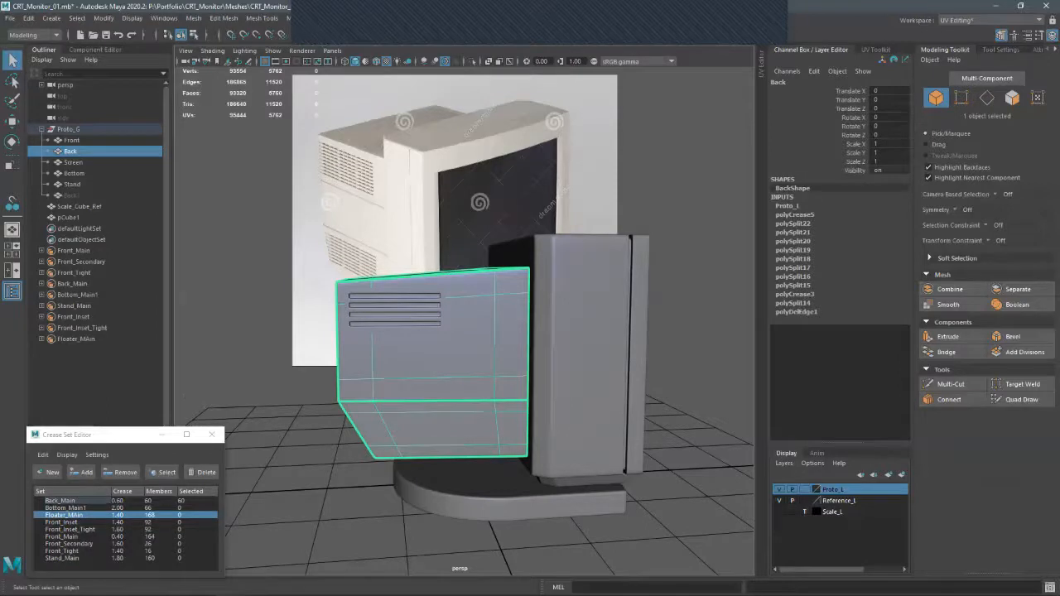
key(Escape)
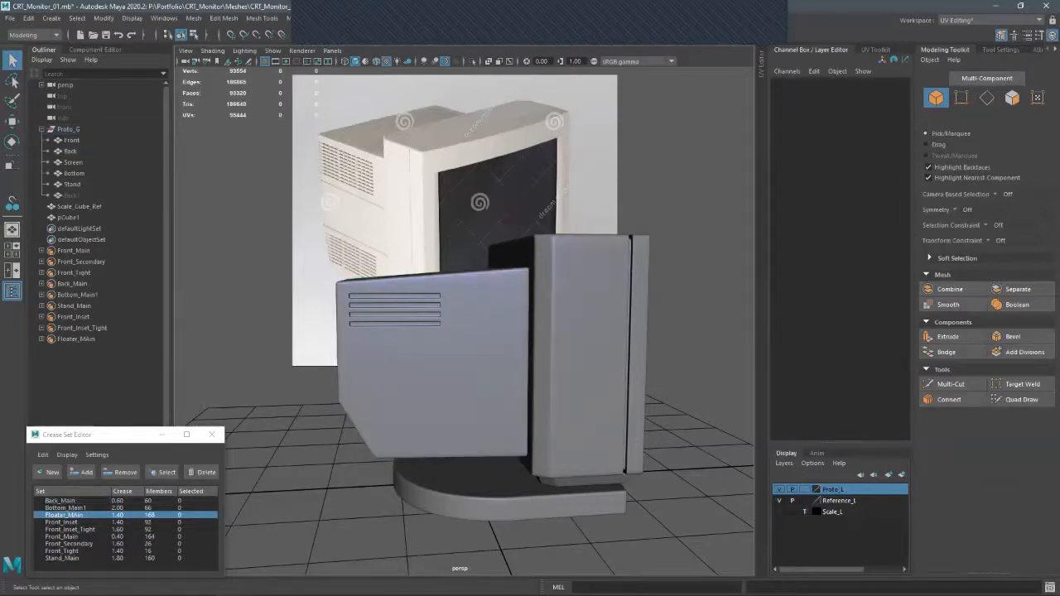
- Nudge the ventilation grille slightly rearward along the housing's side, to a Translate Z of about -42.43
click(394, 310)
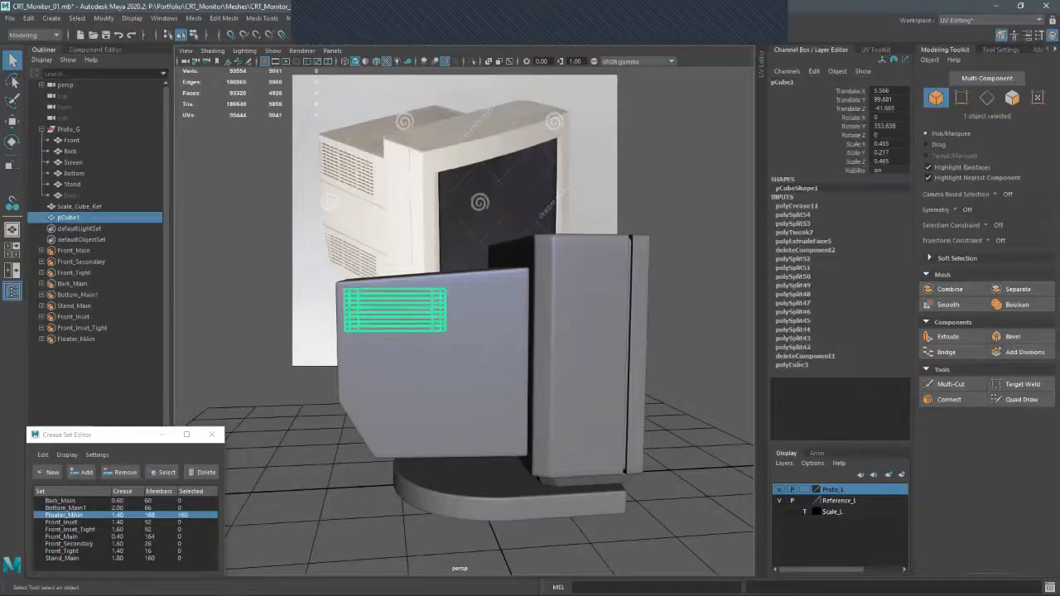
key(w)
drag(395, 313, 389, 312)
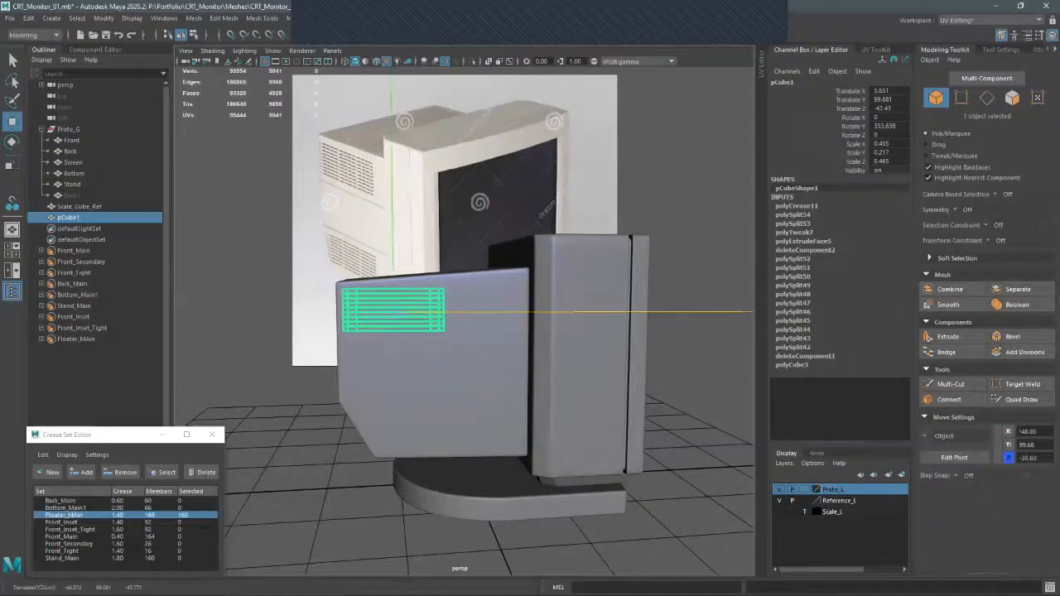
alt+drag(464, 332, 547, 370)
key(Escape)
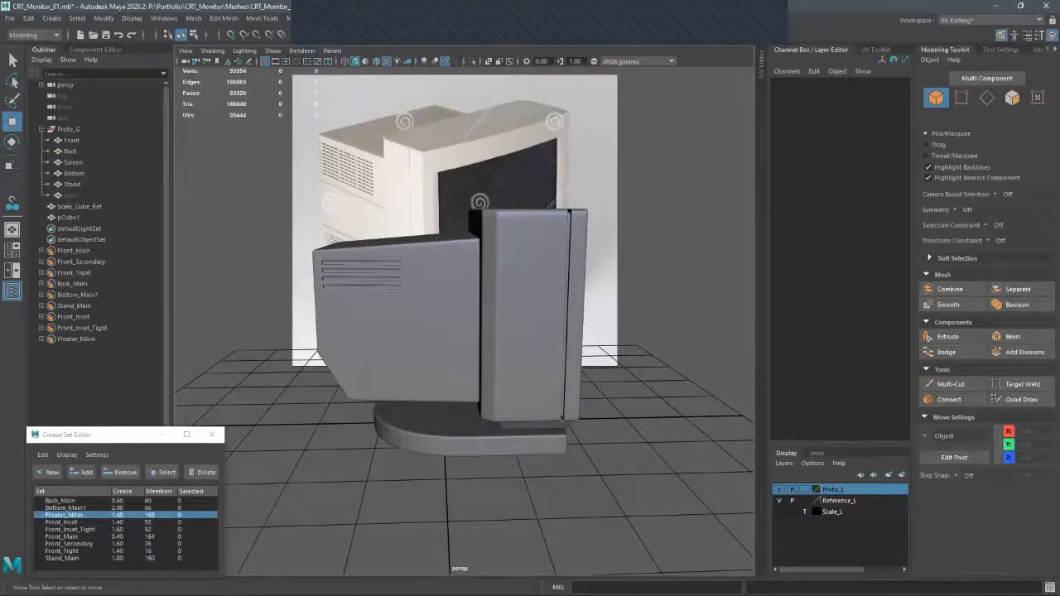
- Parent the grille under the Proto_G group and rename that group High_G
click(361, 276)
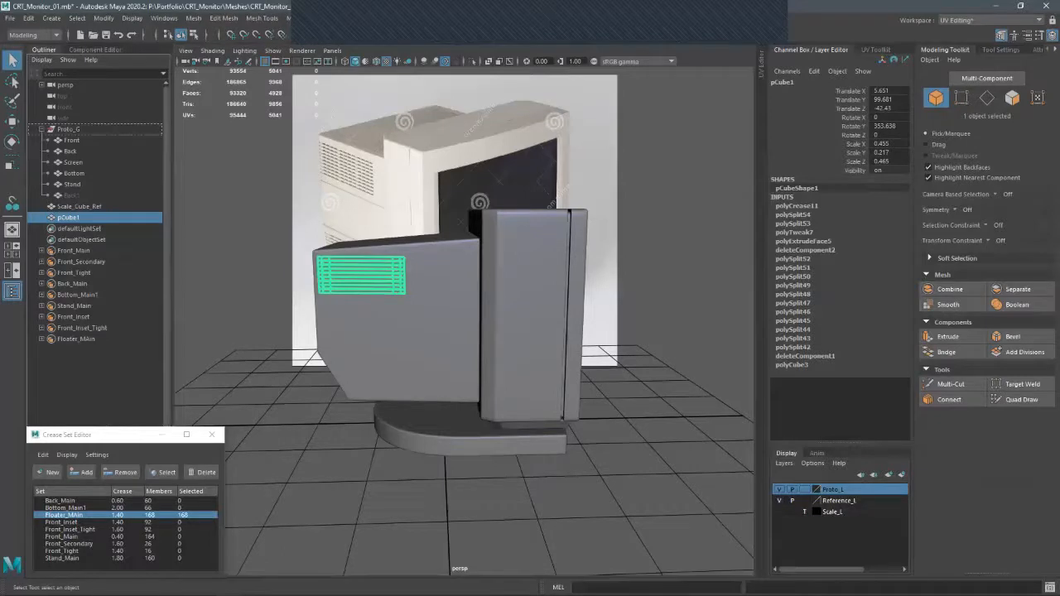
middle_drag(69, 217, 68, 129)
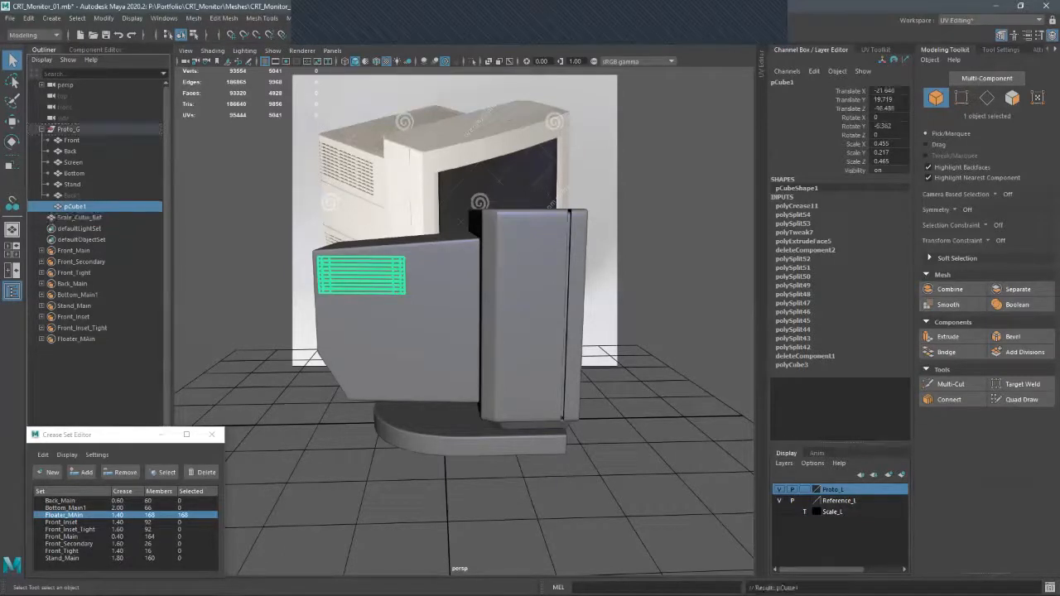
click(69, 129)
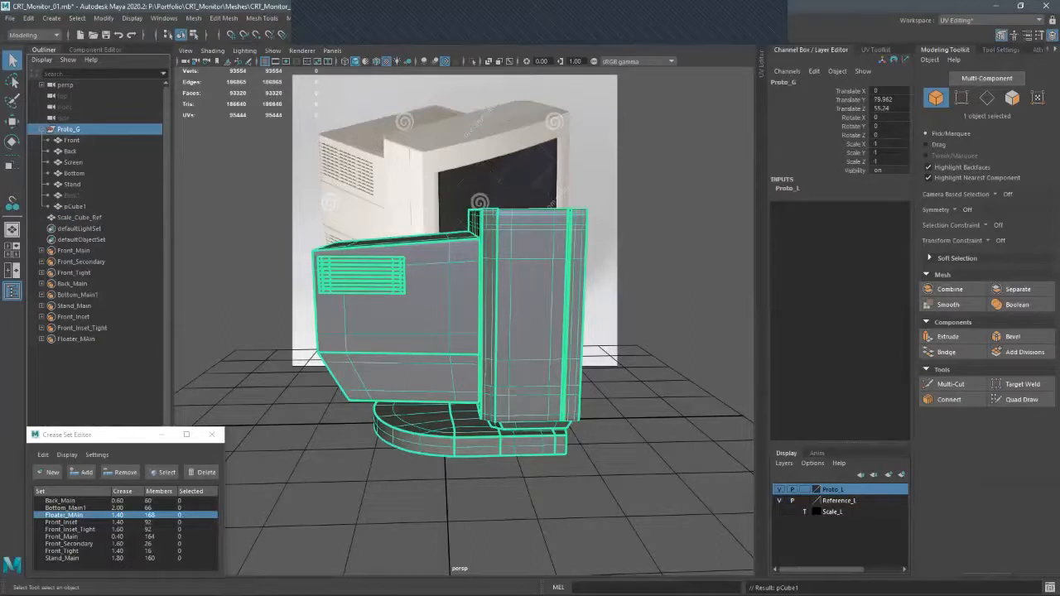
double_click(68, 130)
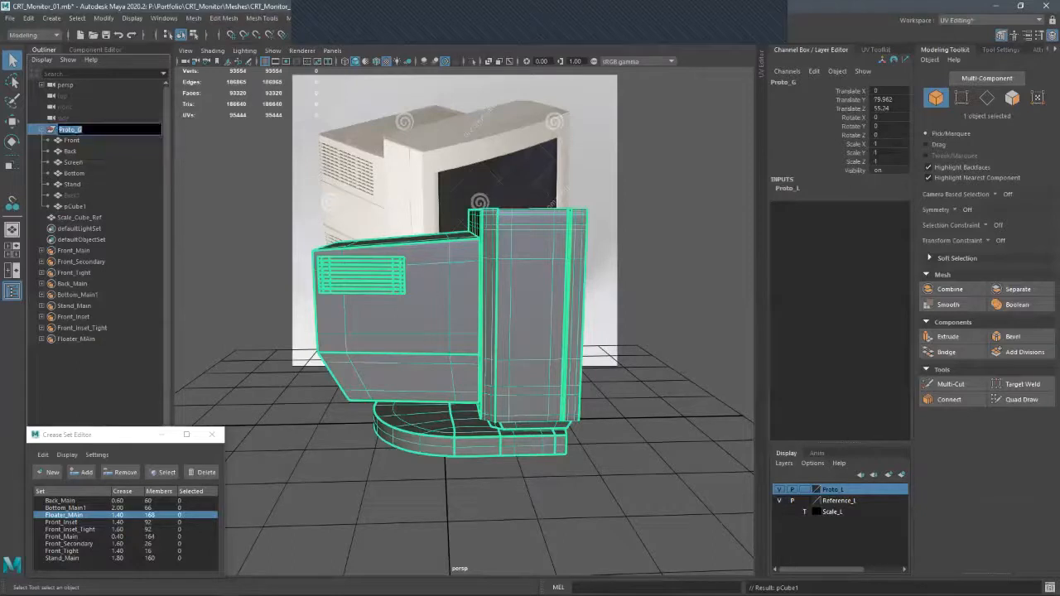
click(71, 140)
double_click(71, 129)
text(High_G)
key(Return)
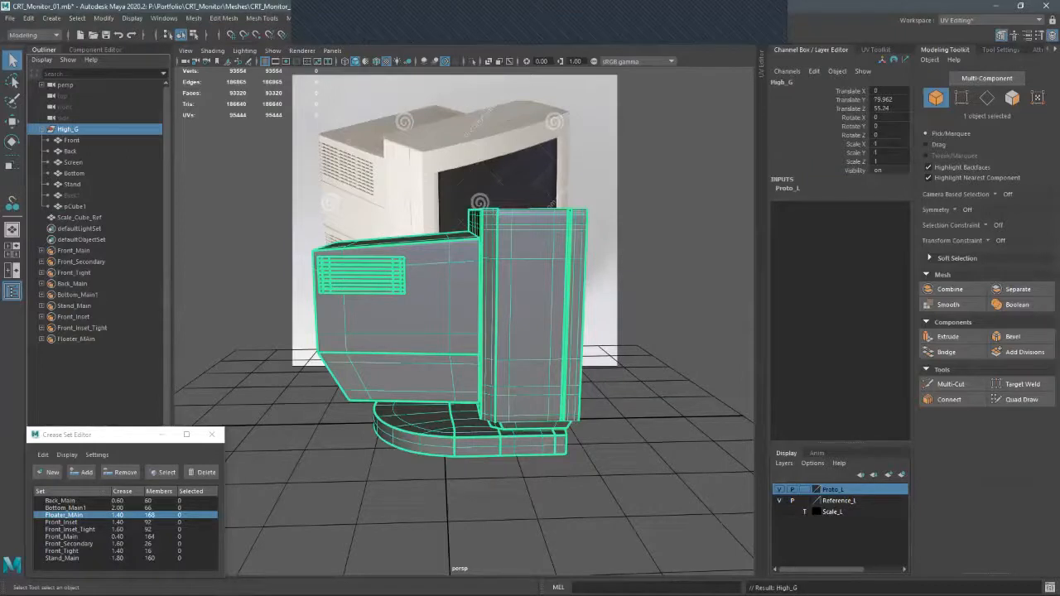
- Rename the Proto_L display layer as High_L
double_click(833, 489)
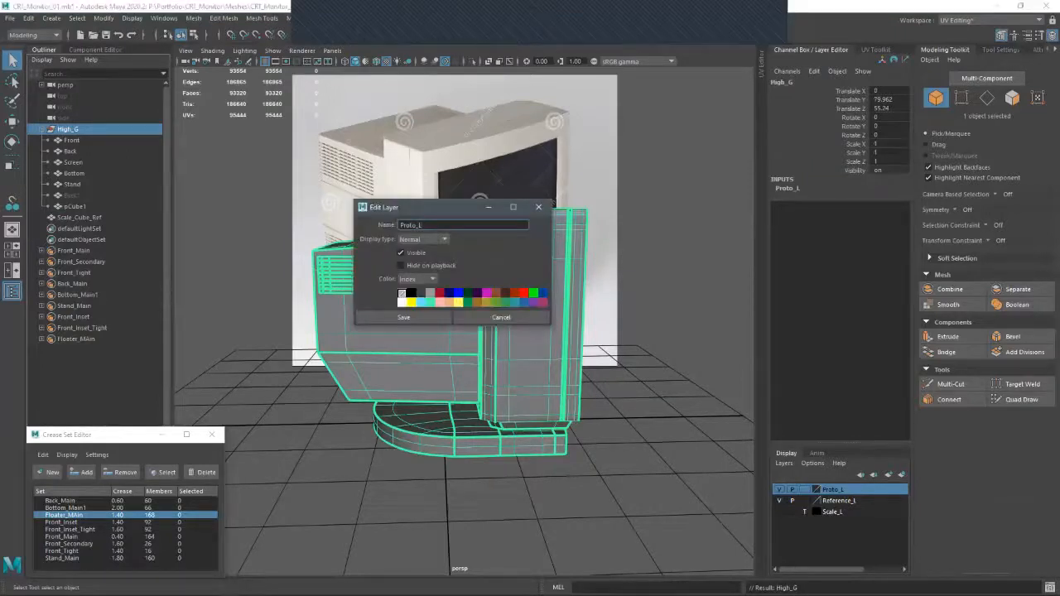
text(High_L)
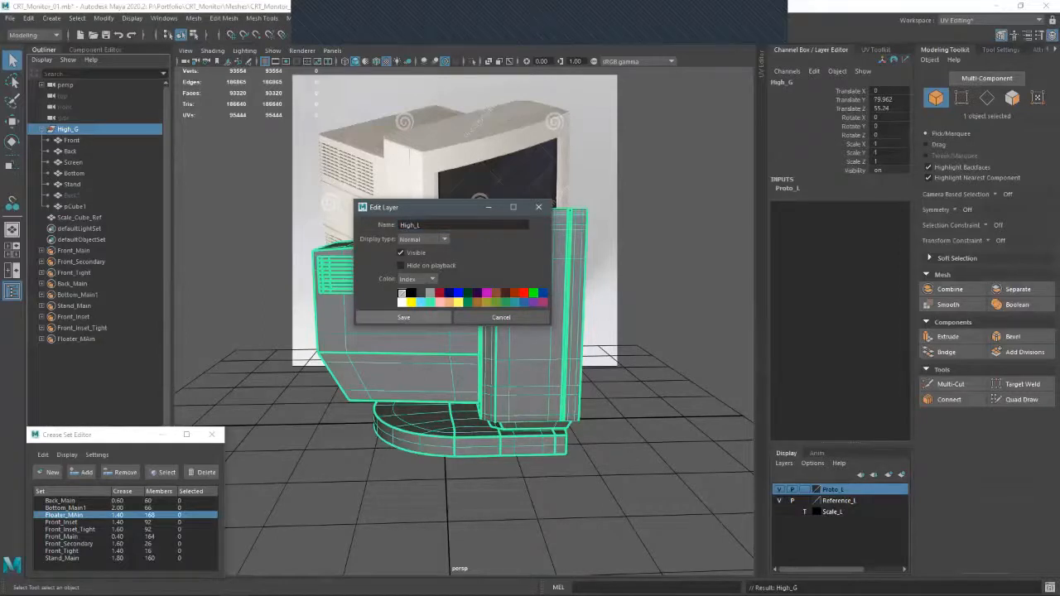
click(404, 317)
key(alt+d)
- Duplicate the High_G group and name the copy Low_G
click(68, 128)
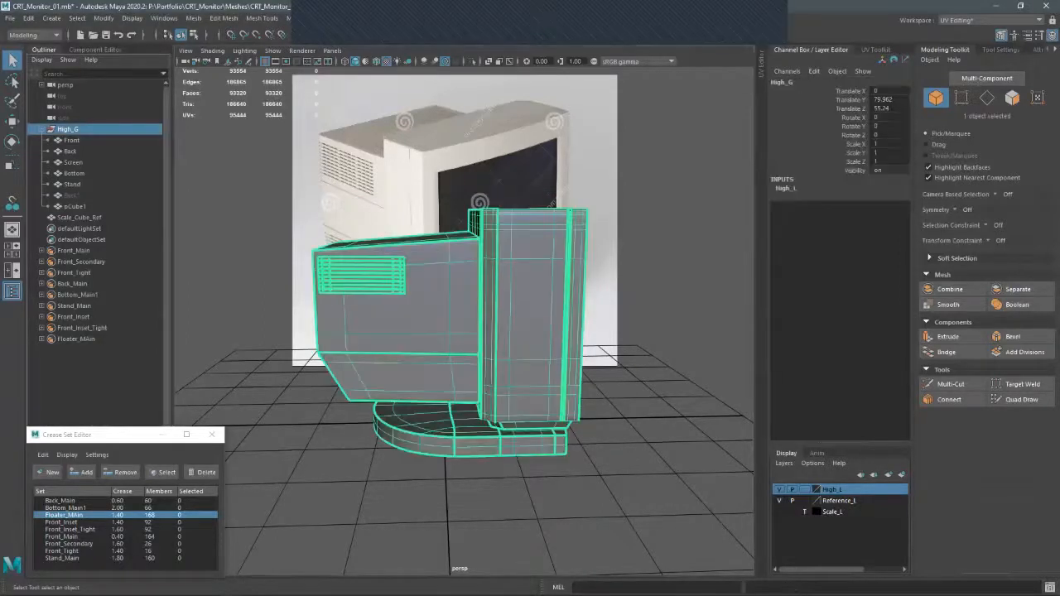
key(ctrl+d)
double_click(71, 228)
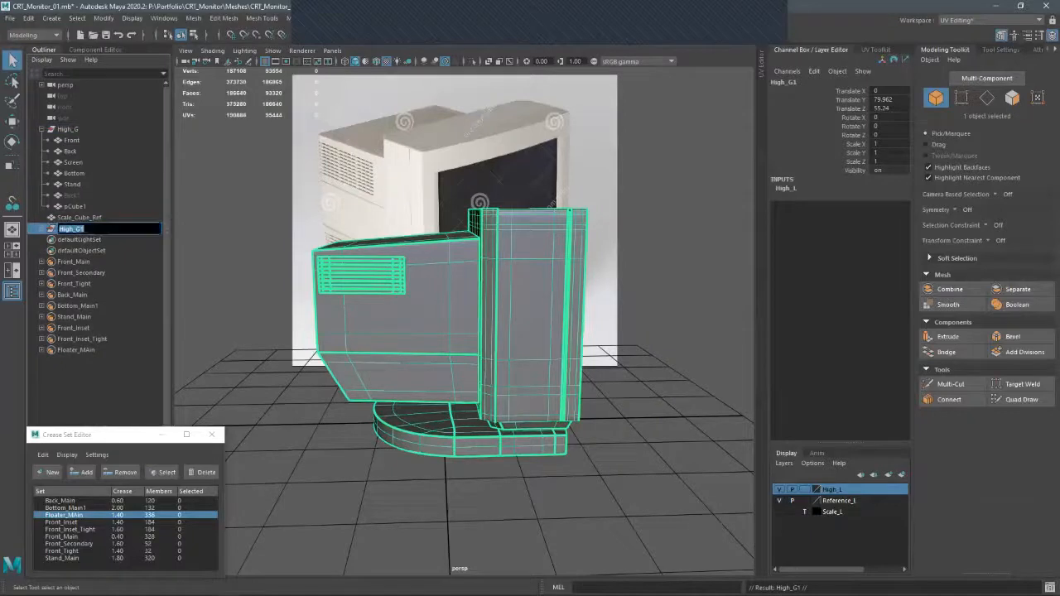
text(Low_G)
key(Return)
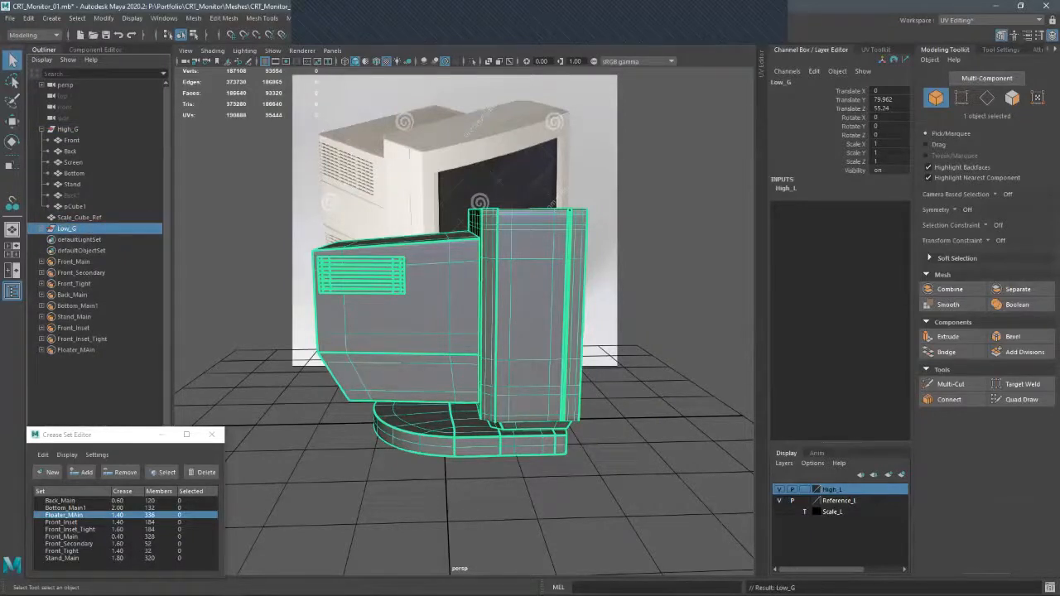
- Hide the High_L layer and assign Low_G with all its meshes to a new display layer named Low_L
click(779, 488)
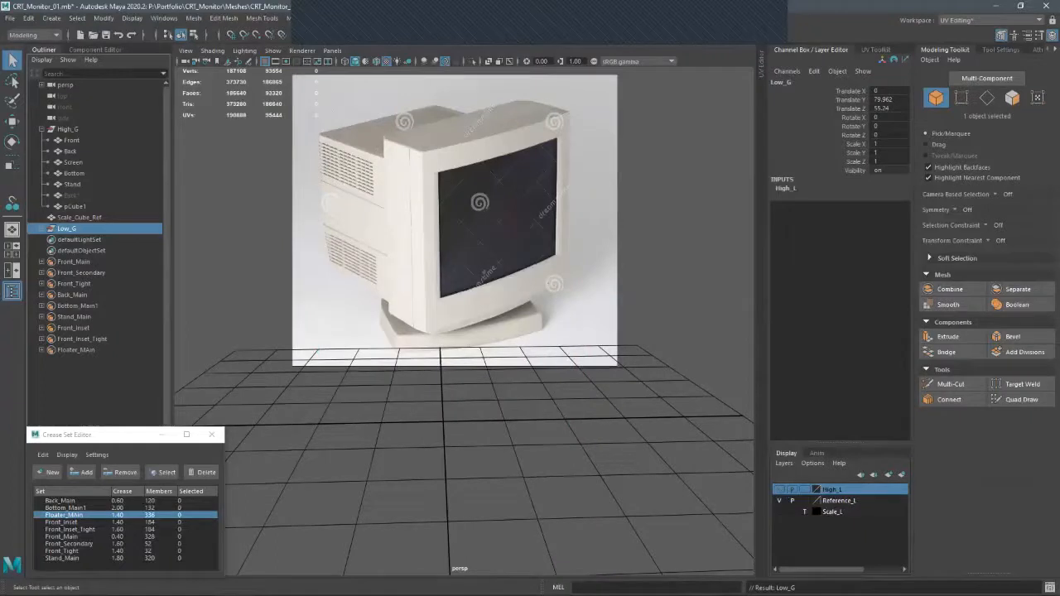
click(41, 228)
shift+click(74, 306)
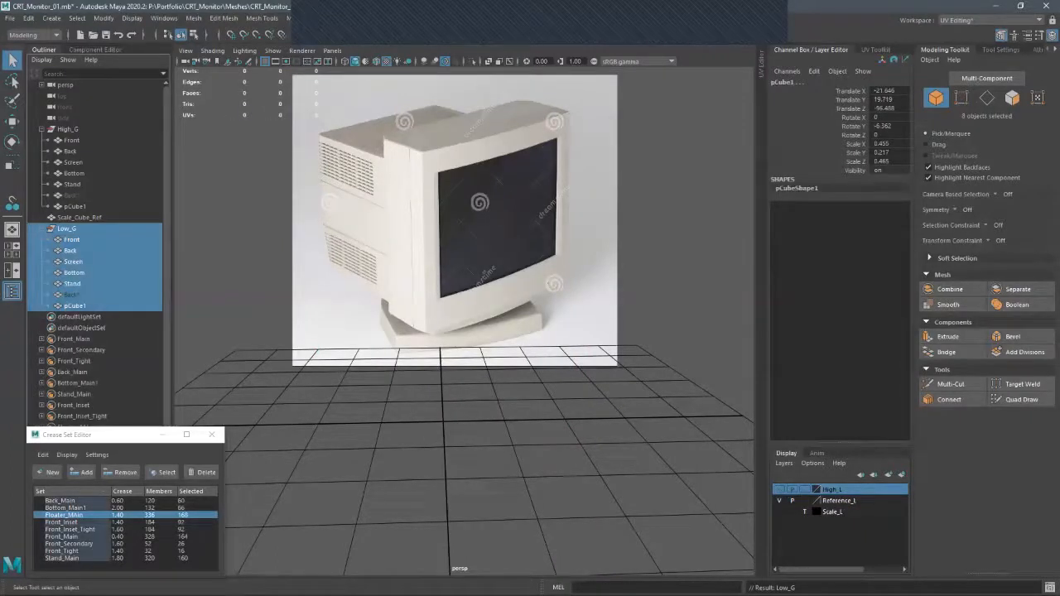
click(902, 474)
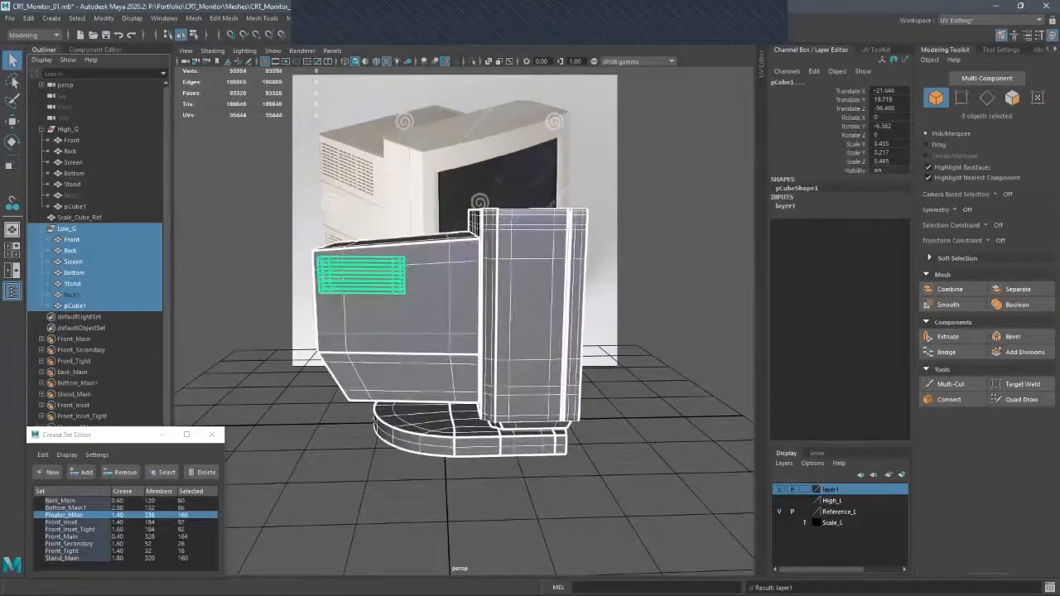
double_click(830, 490)
text(Low_L)
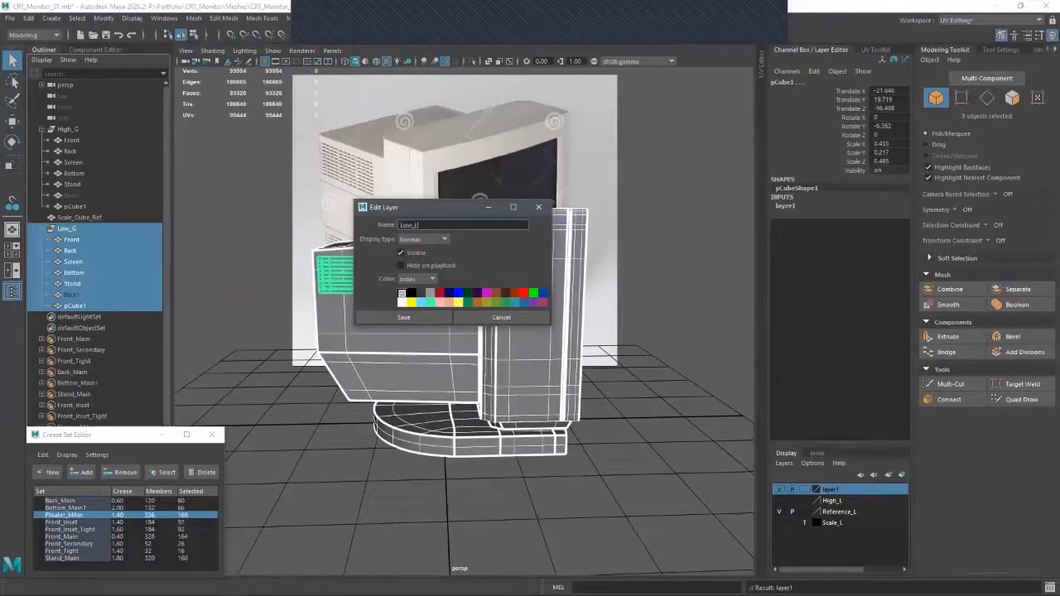
key(Return)
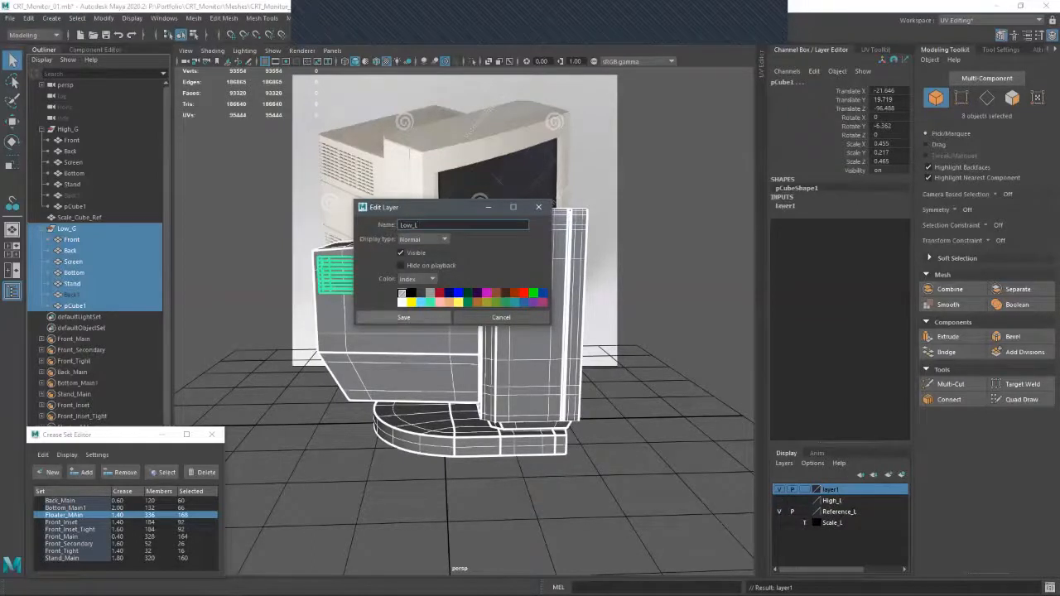
- Collapse both model groups and reorder the scene hierarchy so Low_G sits directly below High_G, above Scale_Cube_Ref
click(41, 128)
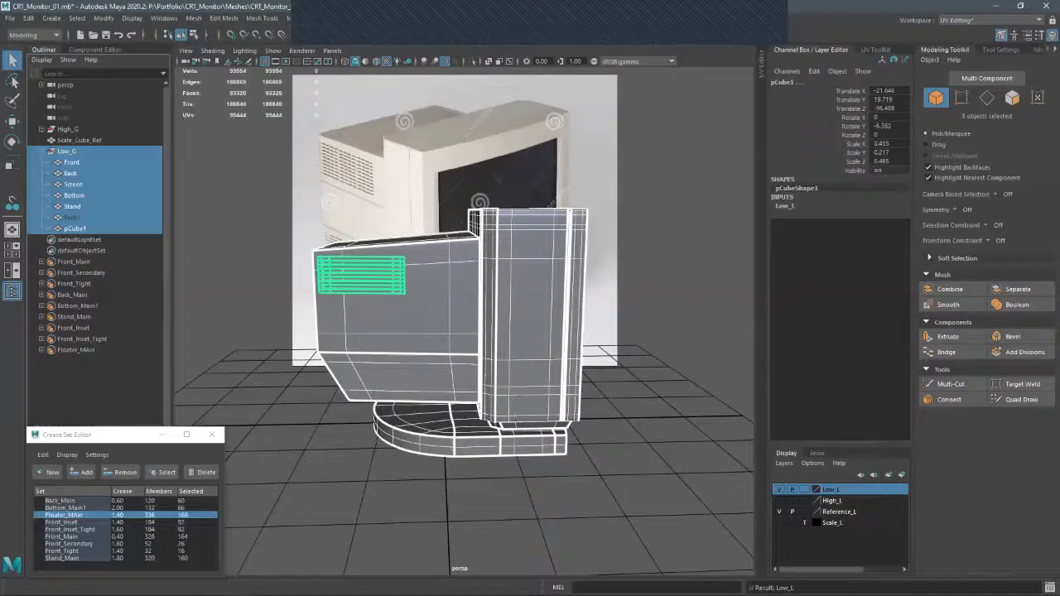
click(79, 140)
click(41, 151)
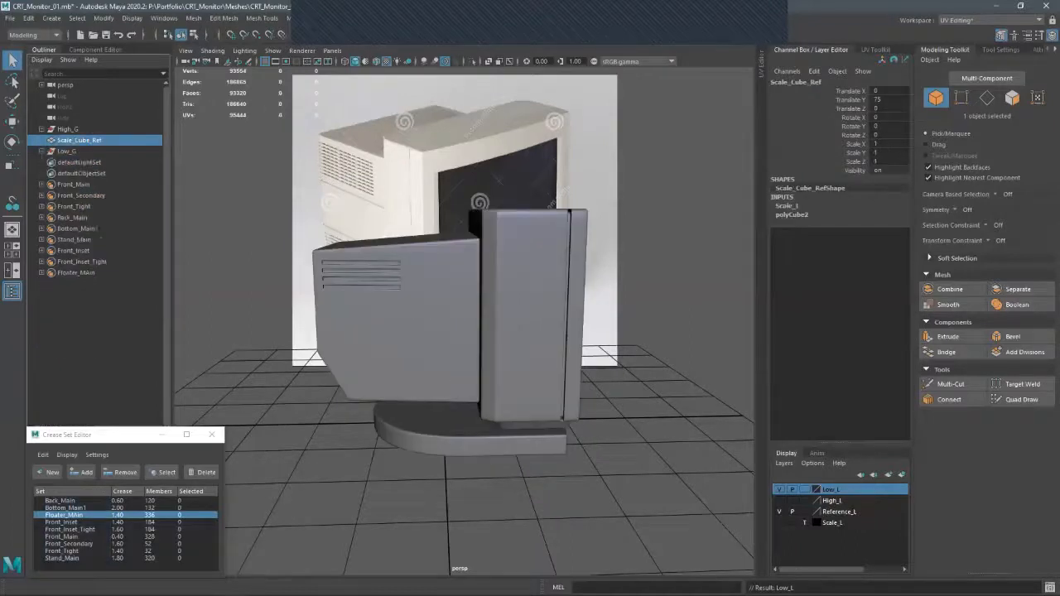
click(67, 151)
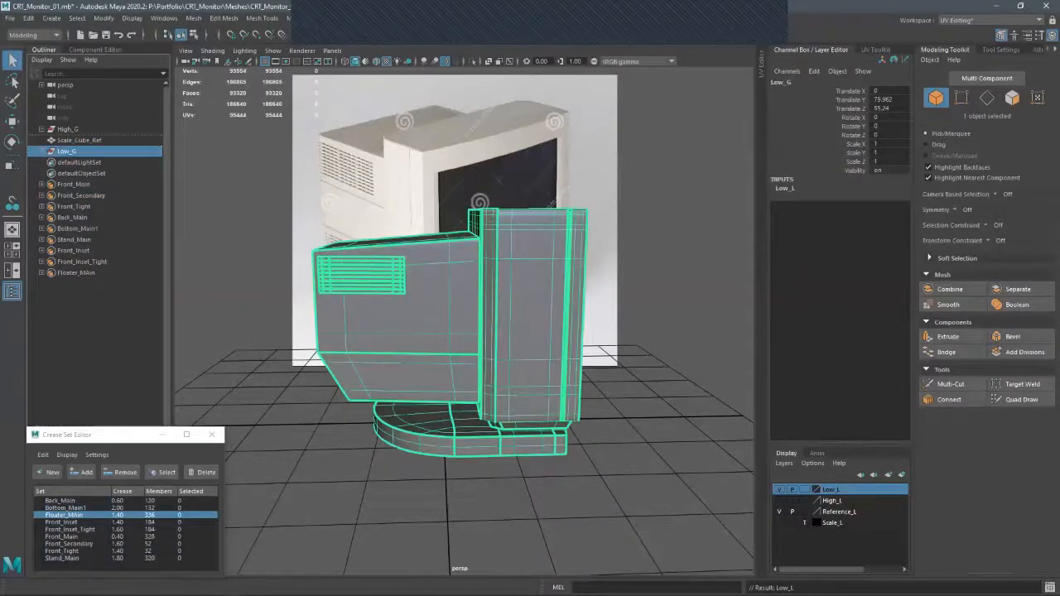
middle_drag(68, 136, 68, 126)
click(68, 140)
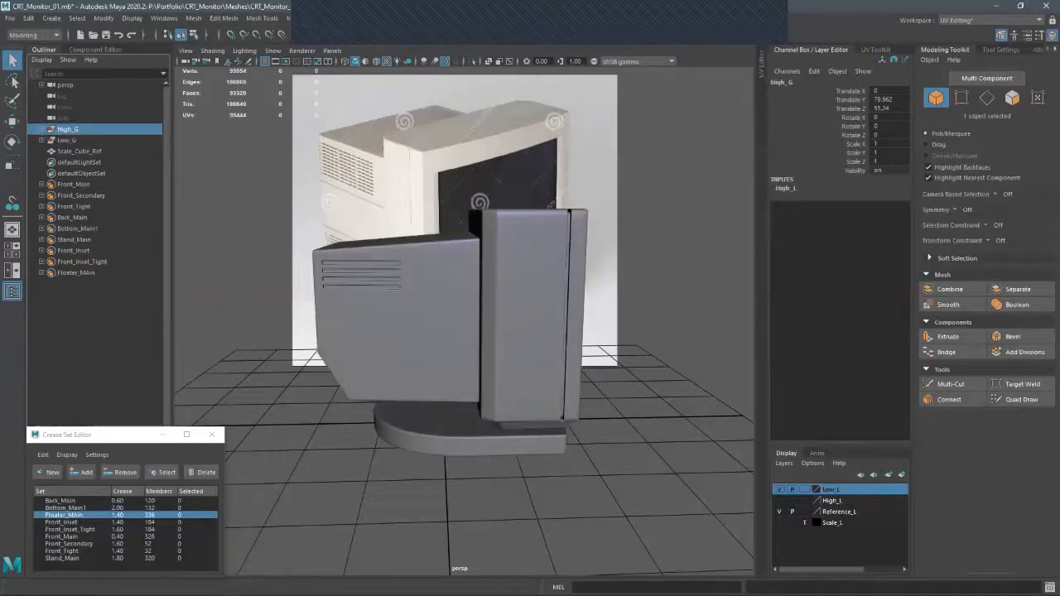
- Reorder the display layers so High_L is first and Low_L second, keeping Low_L visible
click(832, 500)
middle_drag(837, 500, 840, 509)
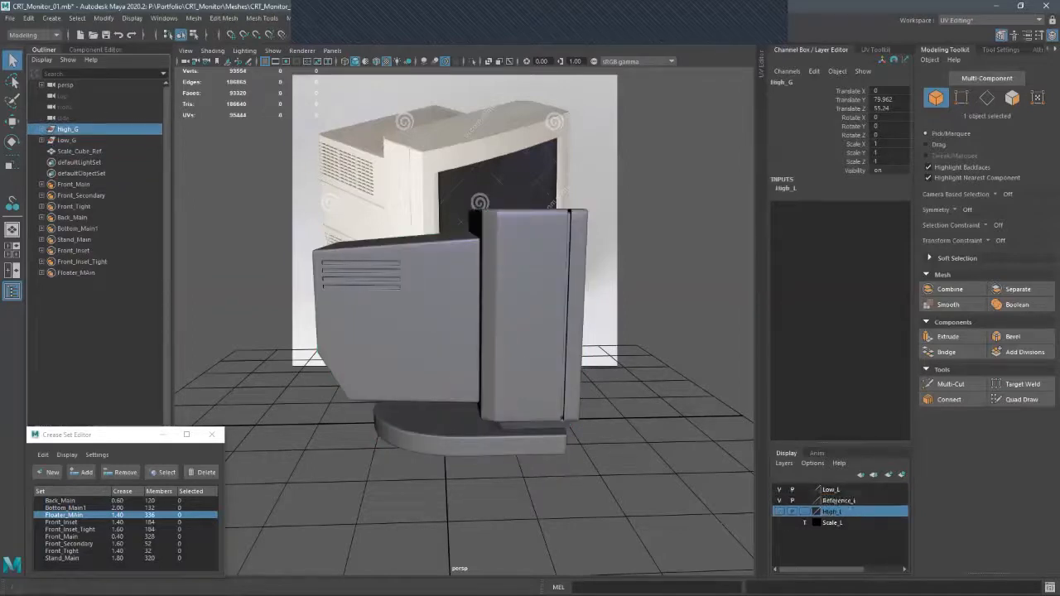
click(860, 474)
click(861, 474)
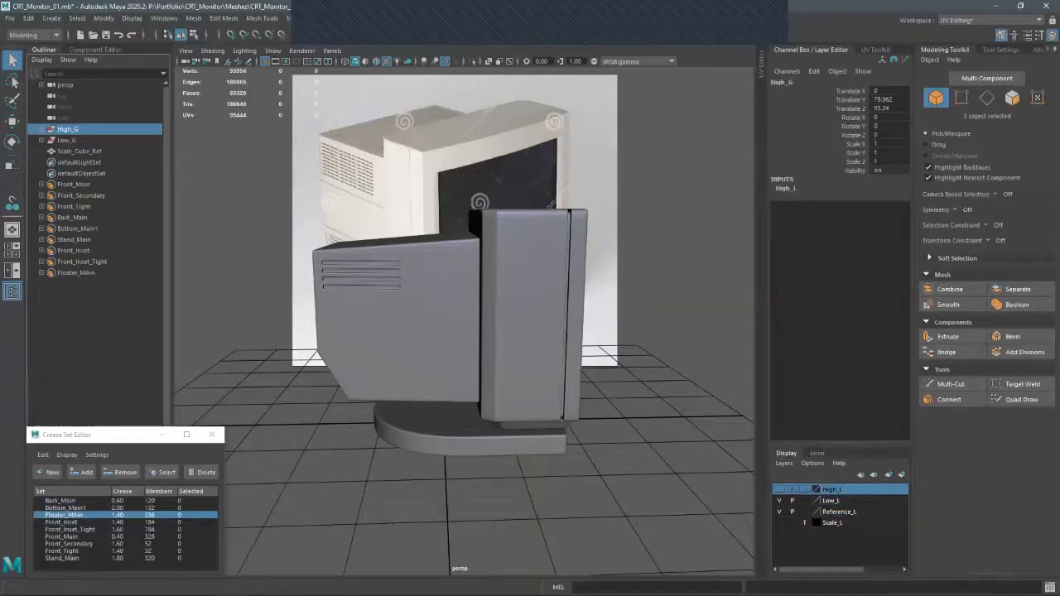
click(780, 500)
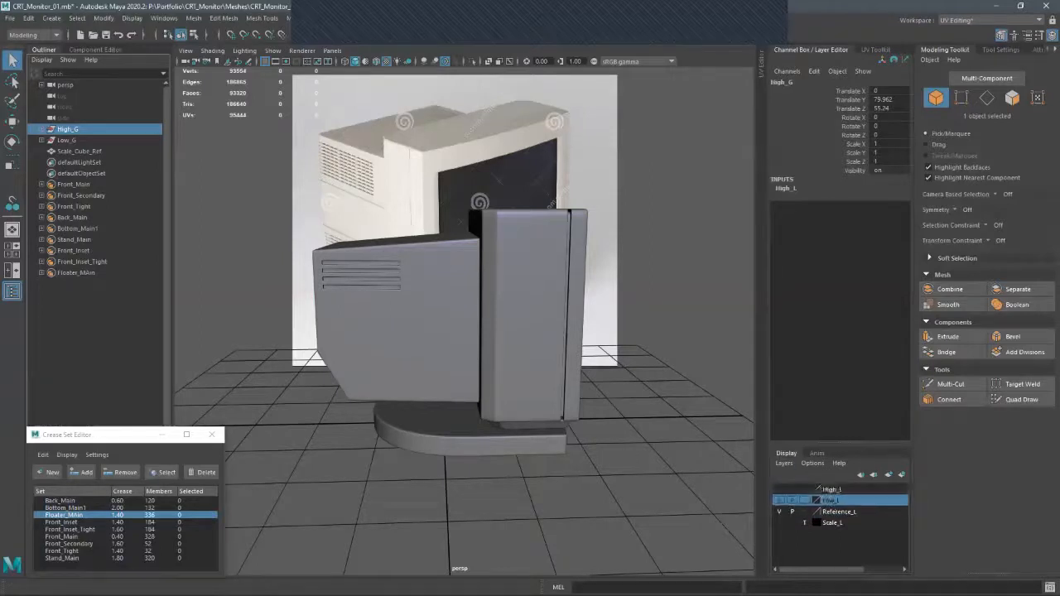
click(779, 500)
- Delete the duplicated ventilation grille from the Low_G group
click(42, 140)
click(67, 140)
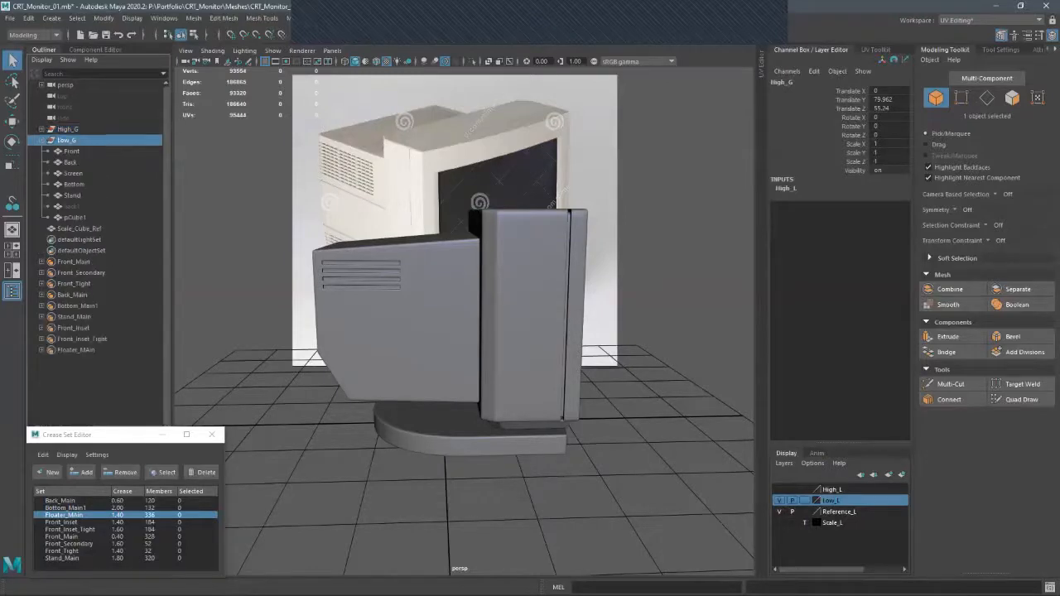
alt+drag(580, 464, 448, 469)
drag(664, 480, 216, 129)
alt+drag(431, 464, 539, 463)
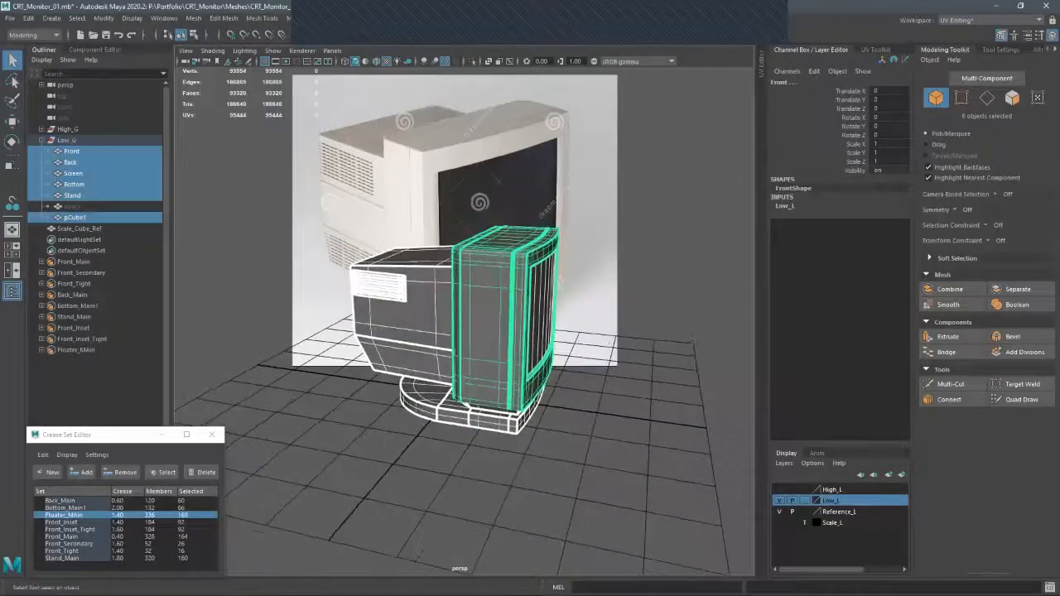
click(529, 255)
click(378, 286)
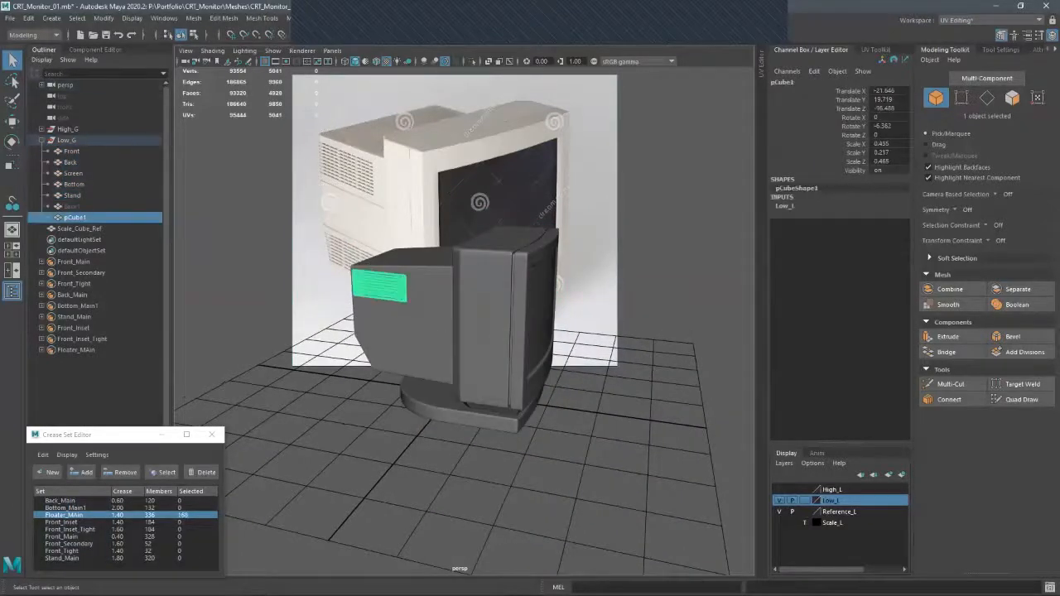
key(Delete)
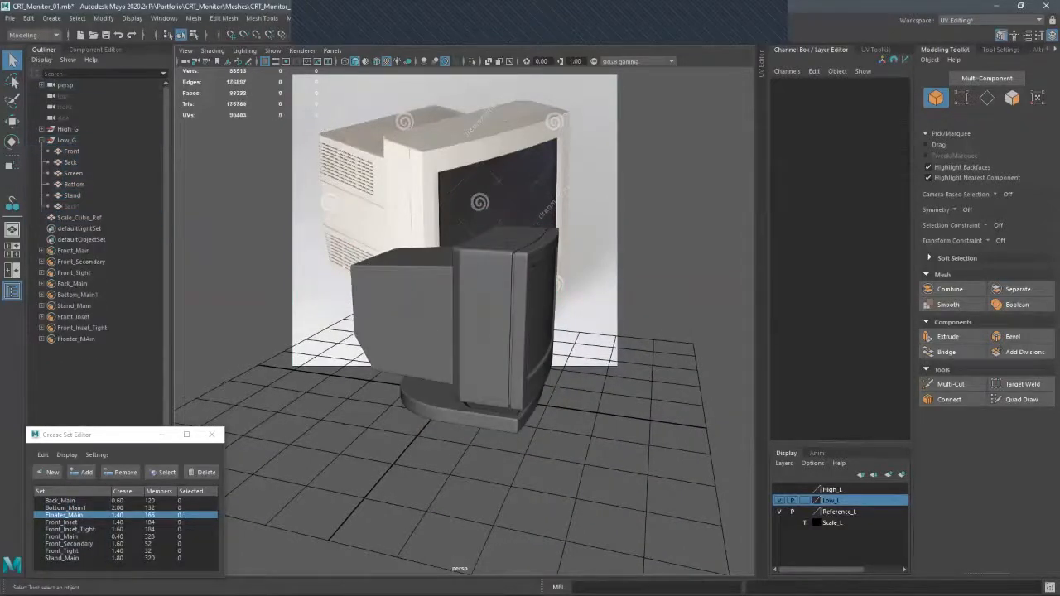
- Turn off smooth mesh preview on the five visible Low_G meshes: Front, Back, Screen, Bottom and Stand
alt+drag(464, 348, 414, 319)
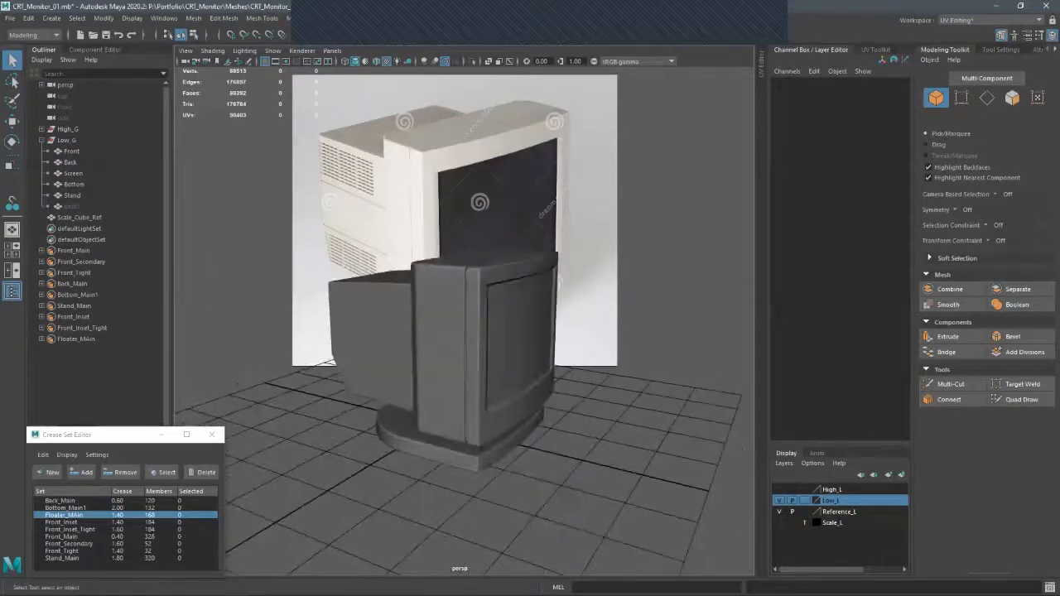
drag(306, 373, 596, 497)
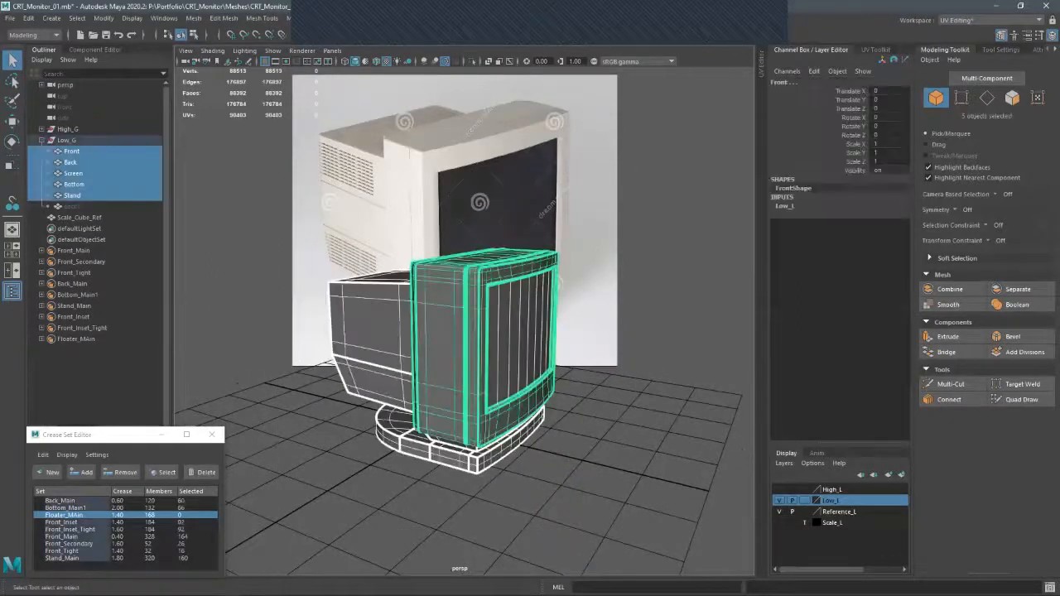
key(1)
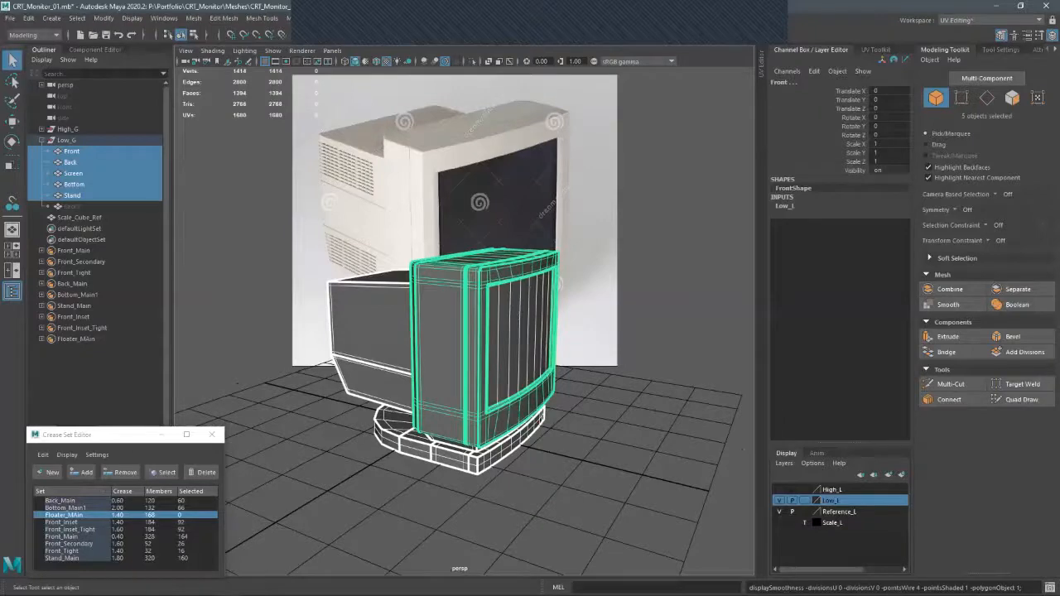
- Select all edges of the five visible Low_G meshes and clear them from every crease set
alt+drag(414, 348, 451, 340)
scroll(464, 364, down, 2)
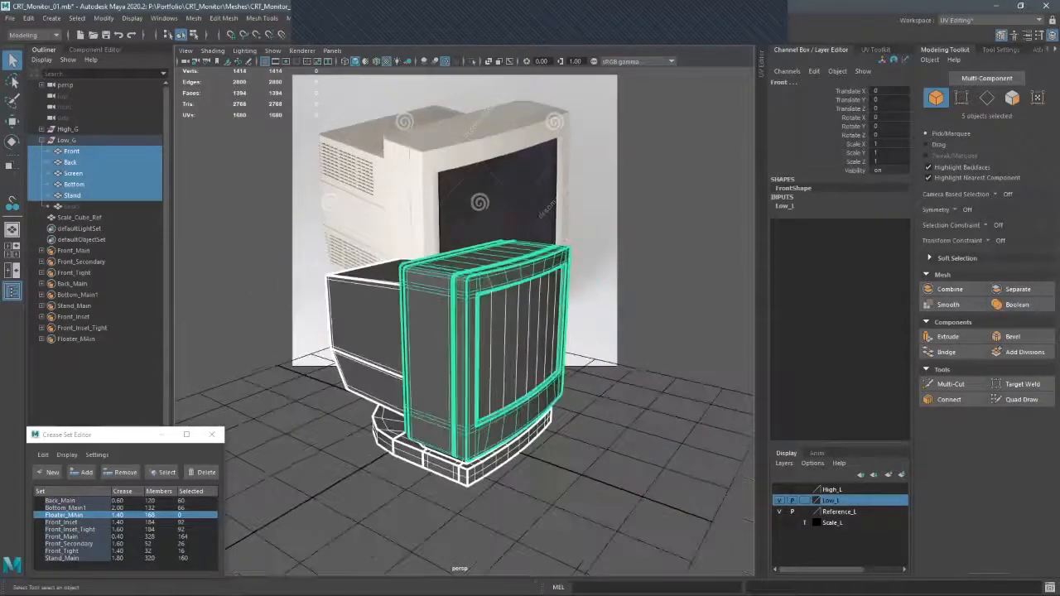
alt+middle_drag(459, 364, 467, 342)
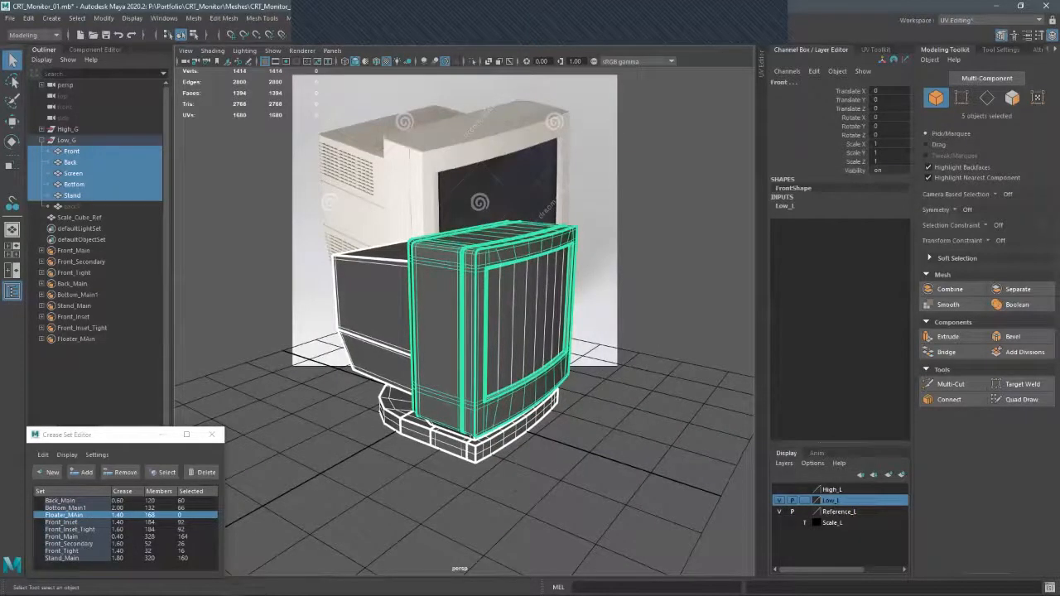
key(F8)
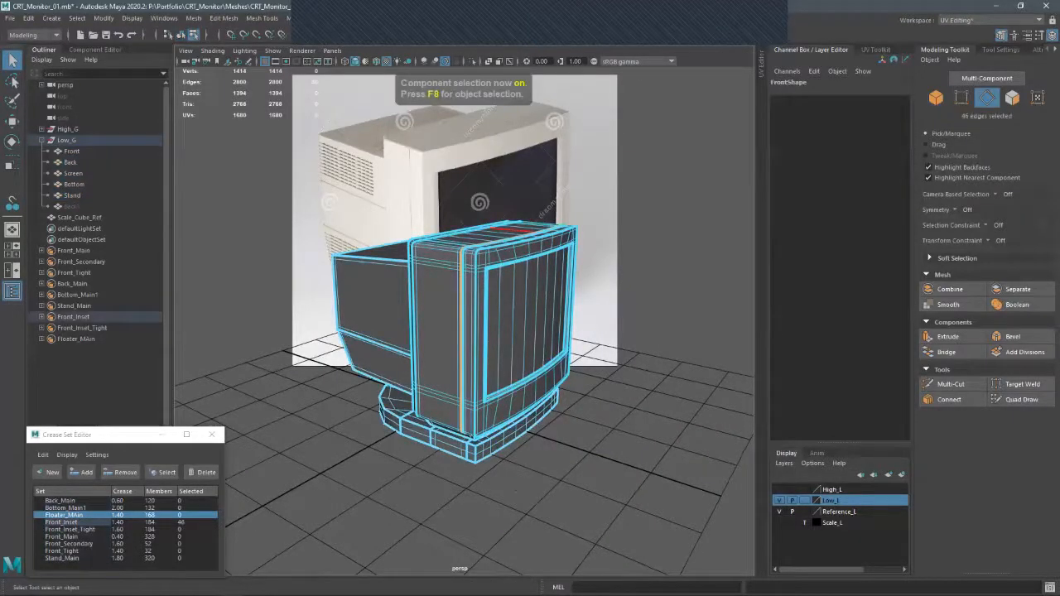
key(ctrl+shift+a)
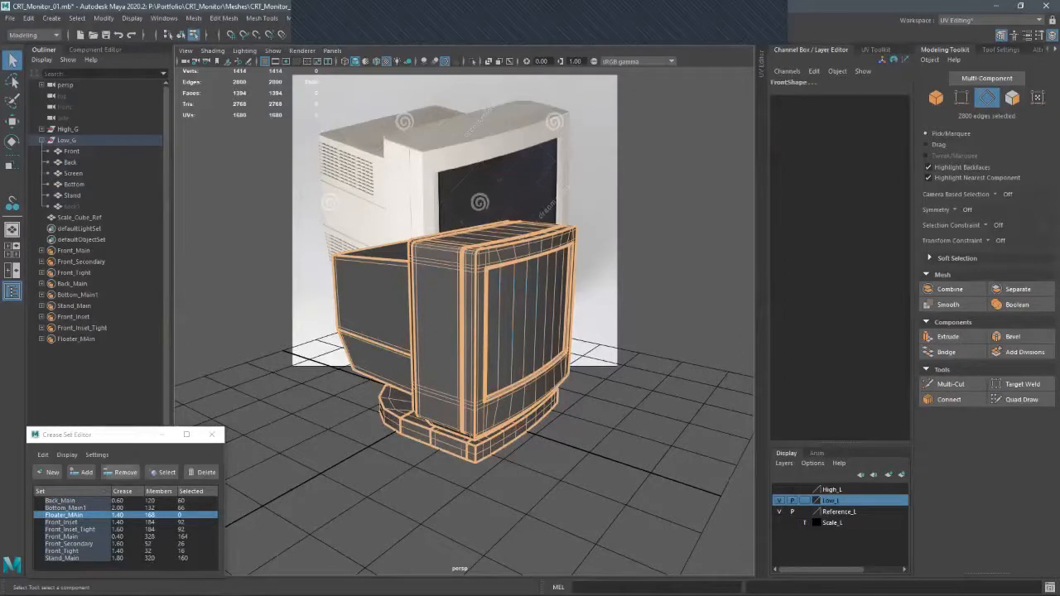
click(118, 472)
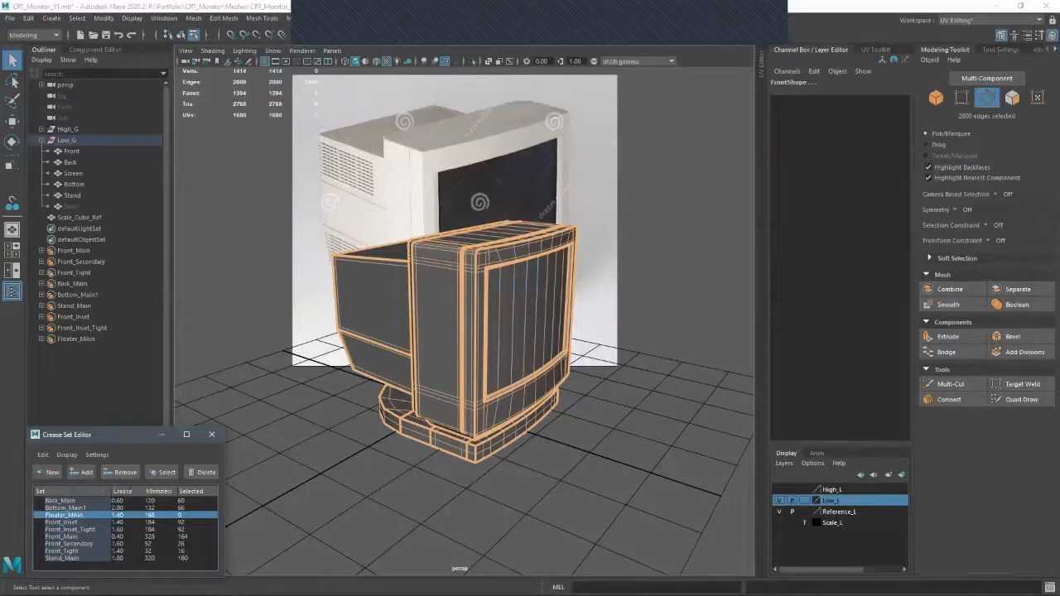
click(82, 473)
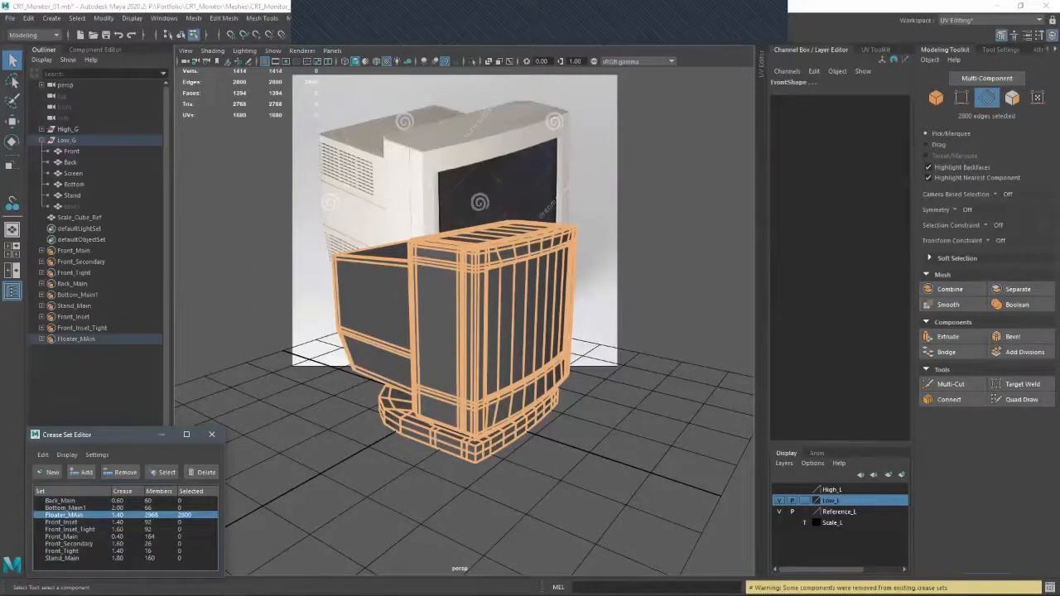
click(120, 473)
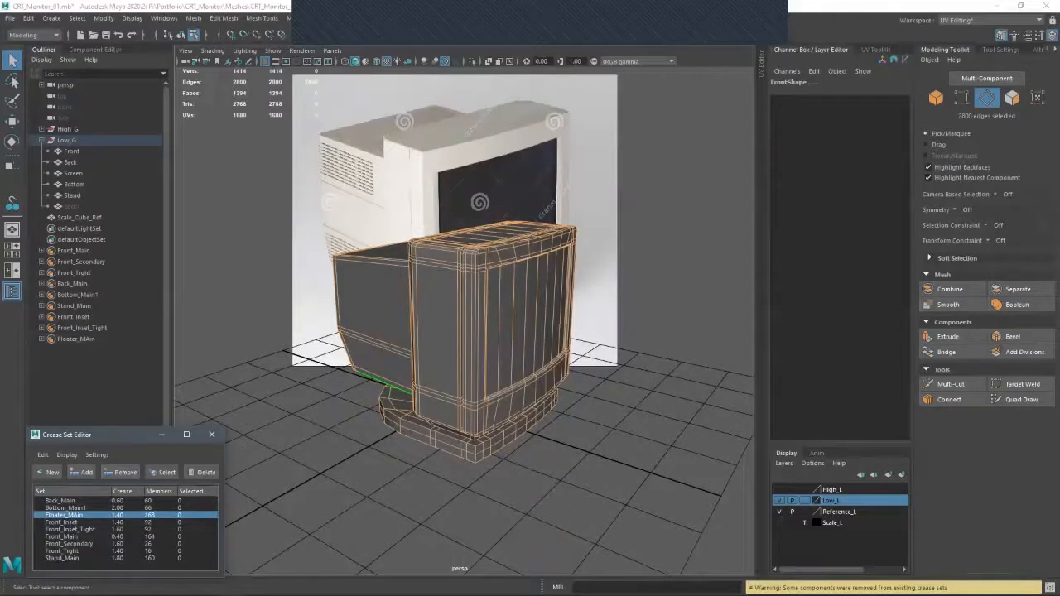
- Delete the redundant support edge loops around the Front mesh's screen opening, above and below it and across the sides
scroll(383, 383, up, 2)
right_drag(470, 242, 513, 230)
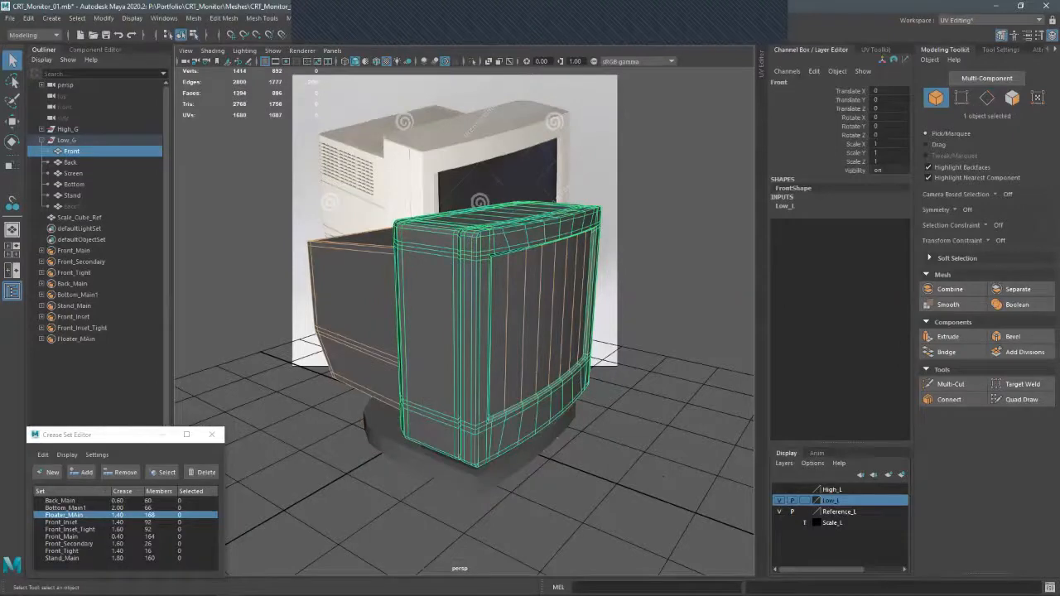
alt+drag(514, 331, 460, 397)
scroll(463, 331, up, 2)
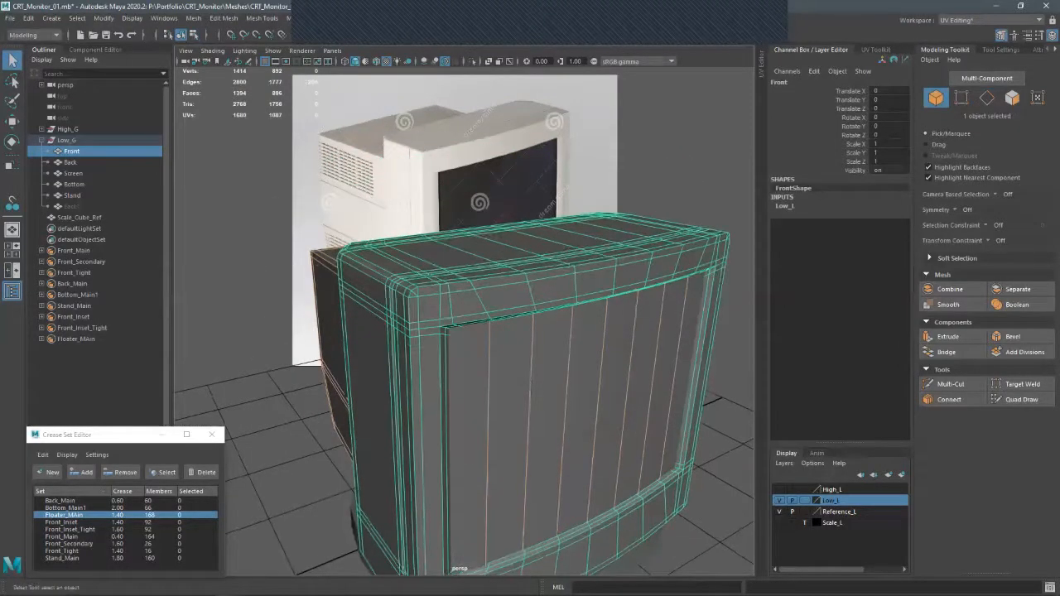
alt+drag(464, 357, 427, 310)
scroll(464, 331, up, 2)
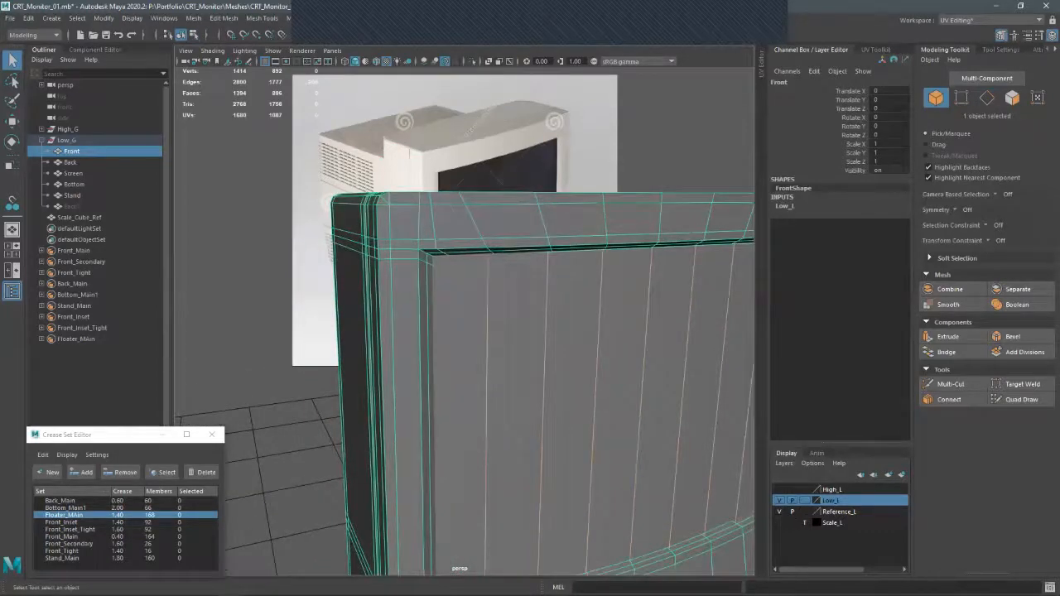
key(ctrl+F10)
alt+drag(464, 356, 522, 352)
key(ctrl+z)
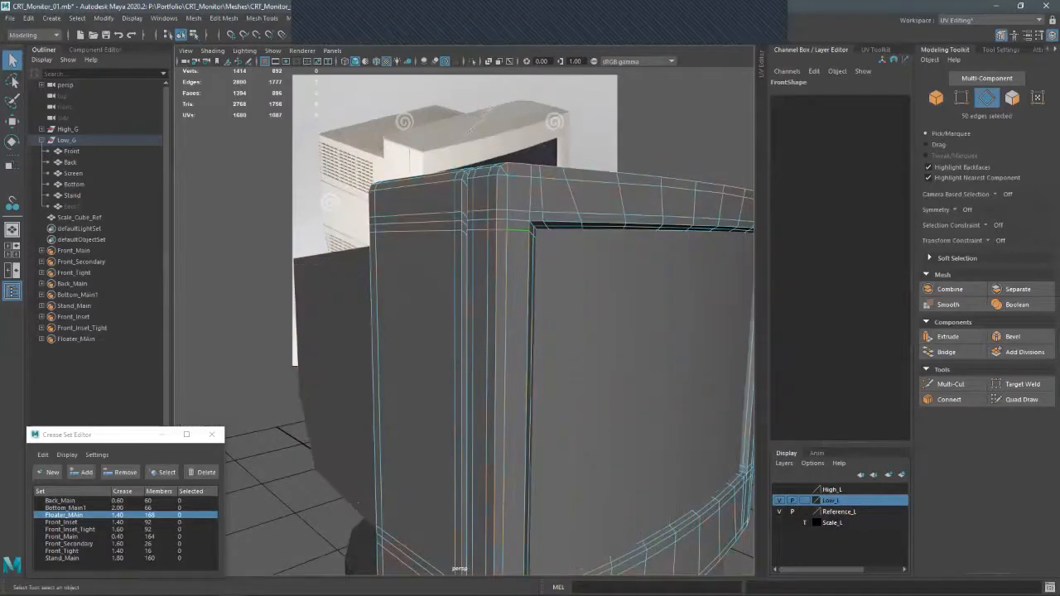
alt+drag(530, 249, 338, 223)
shift+double_click(427, 330)
shift+double_click(611, 207)
scroll(612, 207, down, 3)
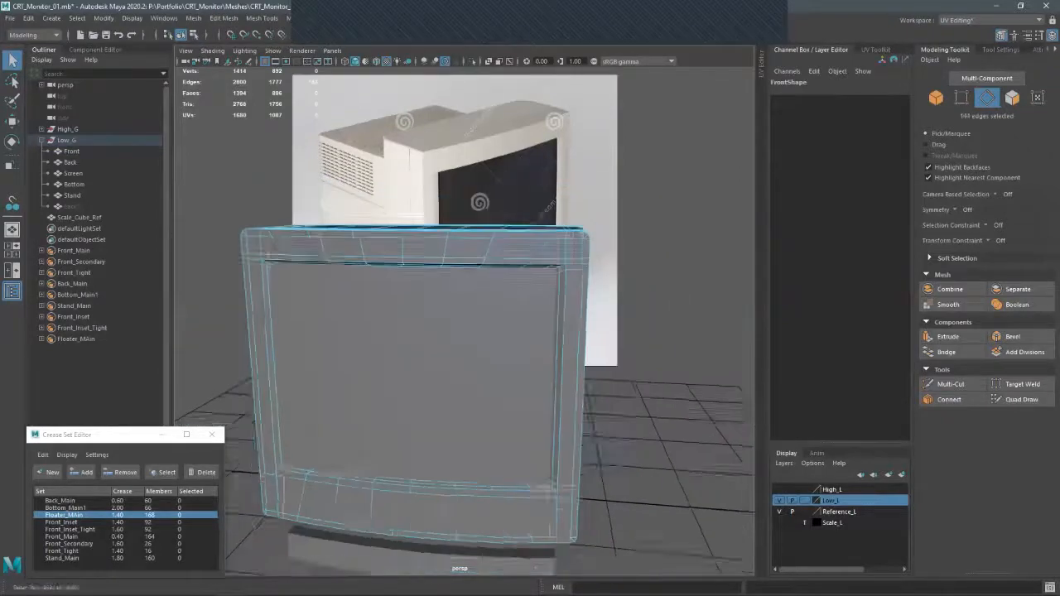
alt+drag(612, 208, 695, 215)
alt+drag(613, 222, 485, 217)
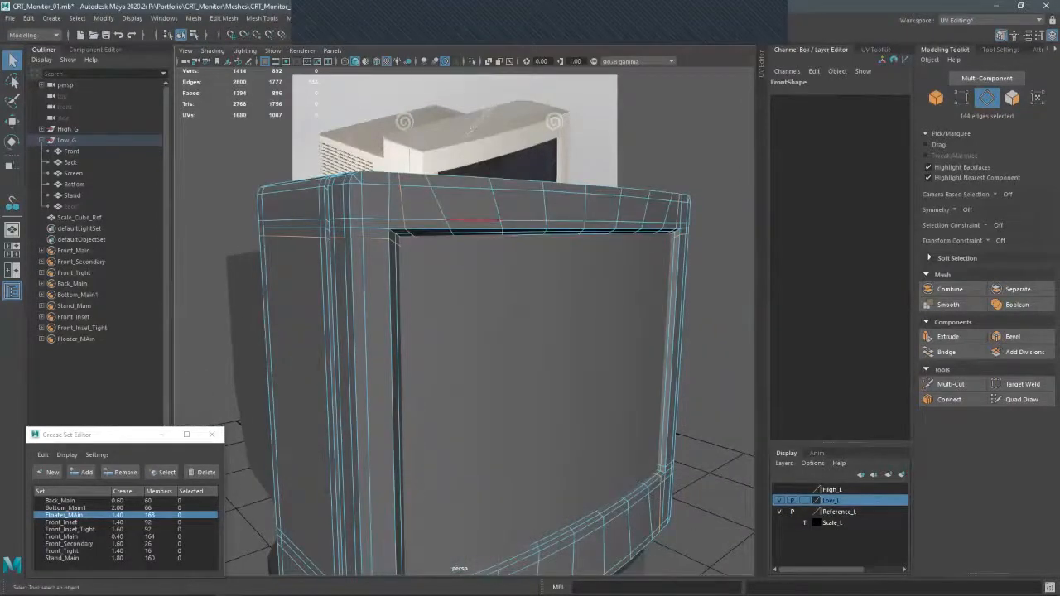
shift+double_click(476, 221)
alt+middle_drag(476, 221, 489, 68)
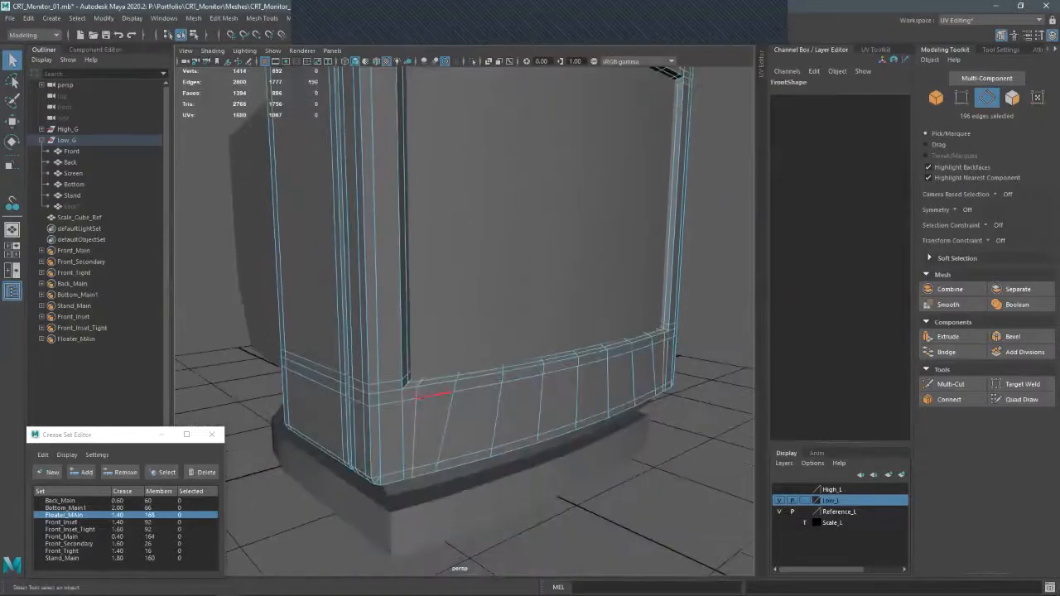
shift+double_click(435, 396)
key(ctrl+Delete)
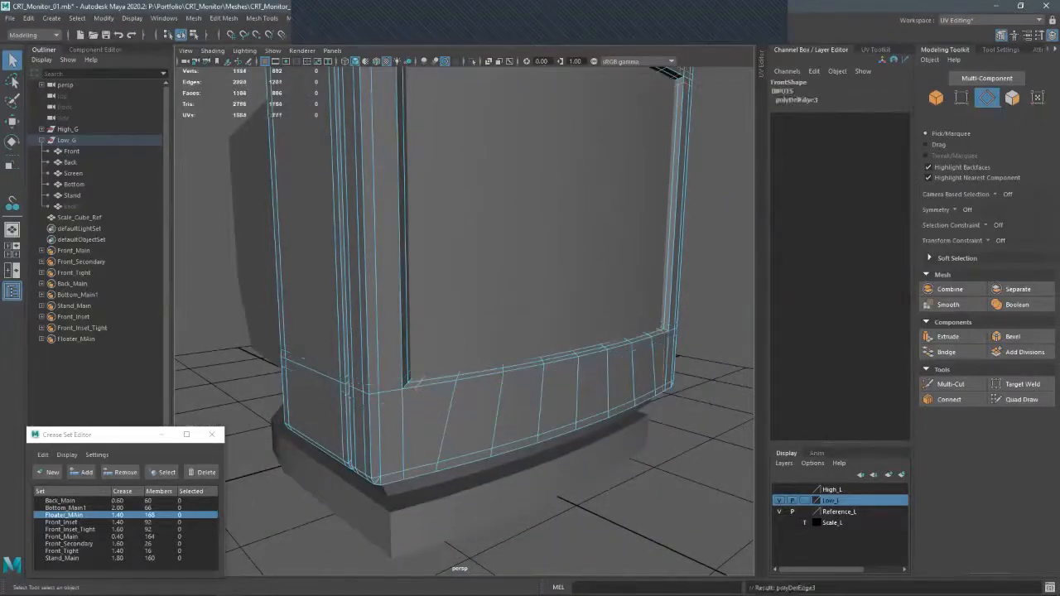
- Delete the face loops forming the recessed groove around the Front mesh, leaving an open gap
alt+middle_drag(489, 249, 532, 315)
alt+drag(497, 274, 579, 356)
alt+right_drag(513, 315, 568, 315)
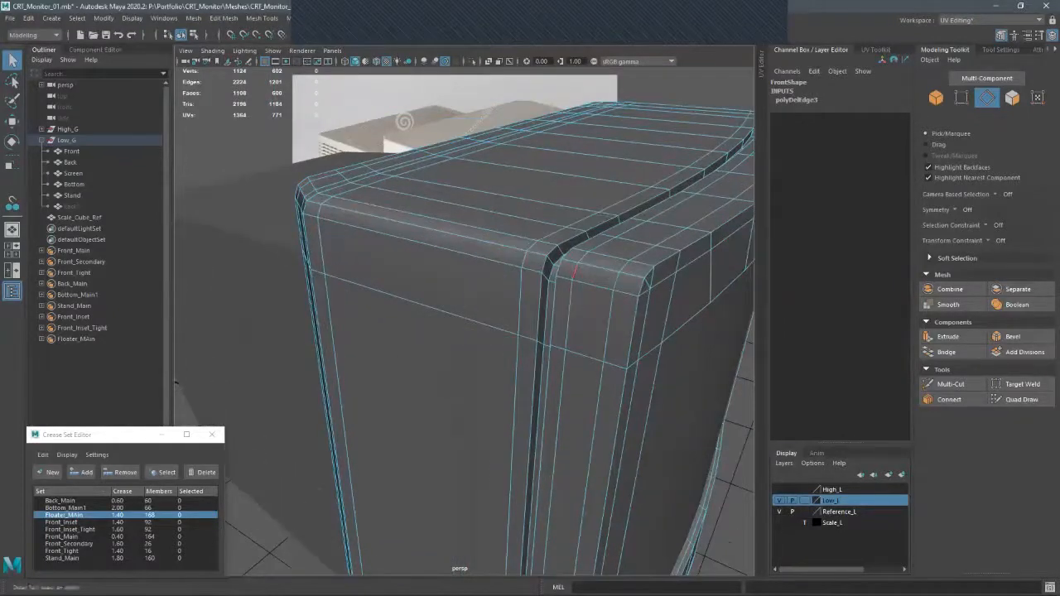
key(F11)
shift+double_click(549, 311)
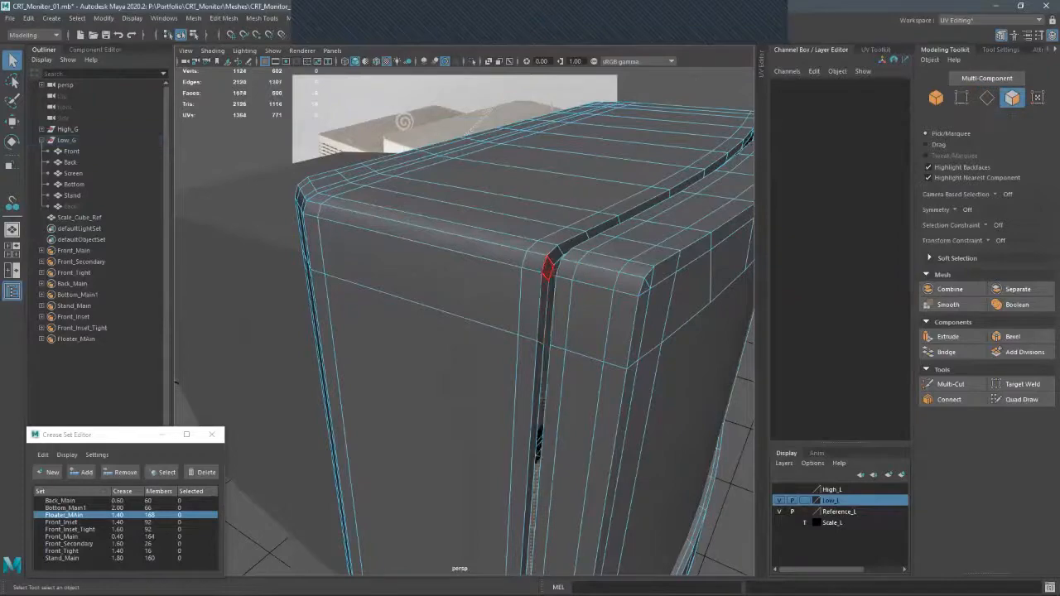
key(Delete)
alt+drag(464, 331, 546, 306)
shift+click(479, 241)
shift+double_click(479, 233)
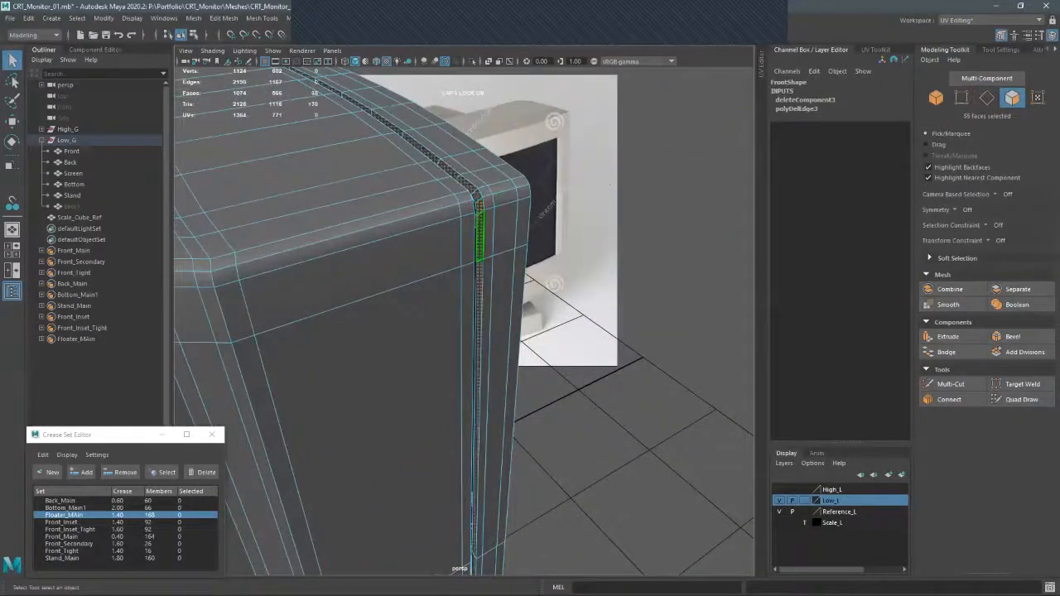
key(Delete)
alt+drag(479, 240, 464, 199)
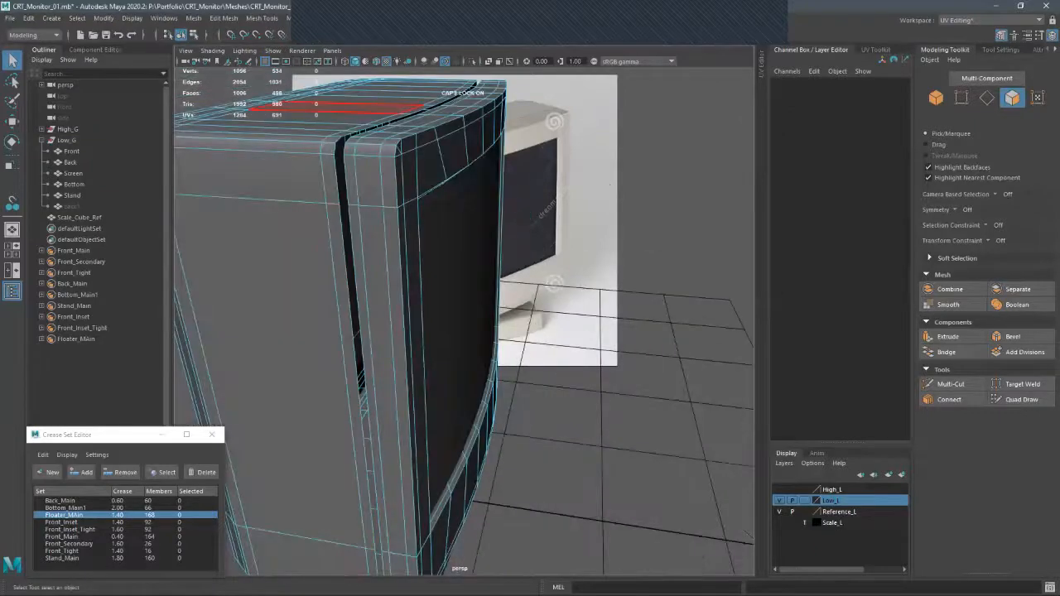
- Isolate the Front mesh and frame it in the perspective view
key(F8)
key(ctrl+1)
key(f)
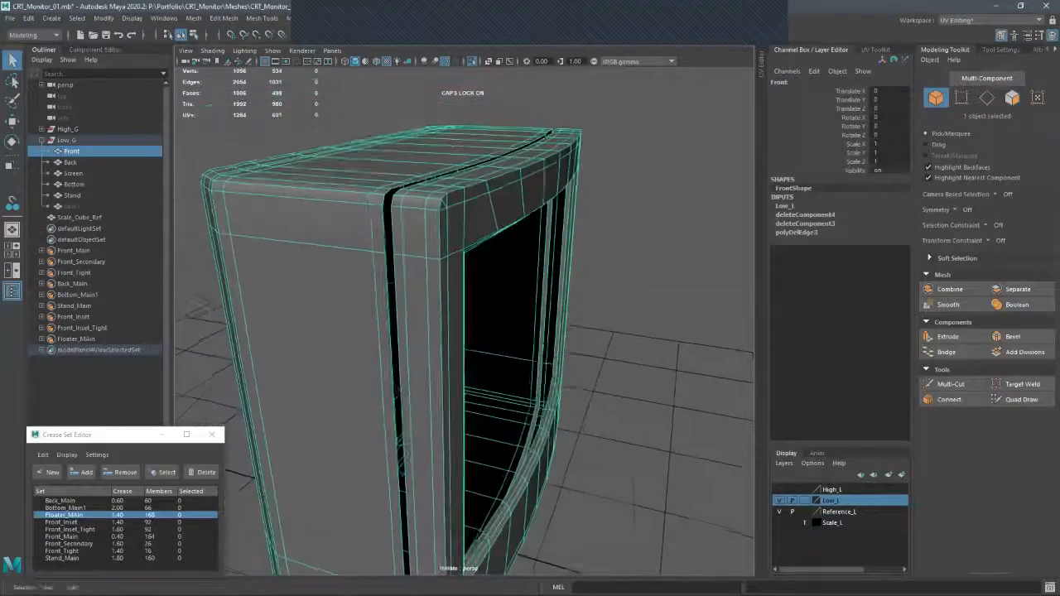
- Target Weld the groove's front-side vertices onto the rear-side vertices at the upper corner of the Front mesh's side
right_drag(414, 236, 364, 217)
alt+drag(414, 290, 456, 286)
click(1023, 384)
drag(419, 223, 409, 221)
key(q)
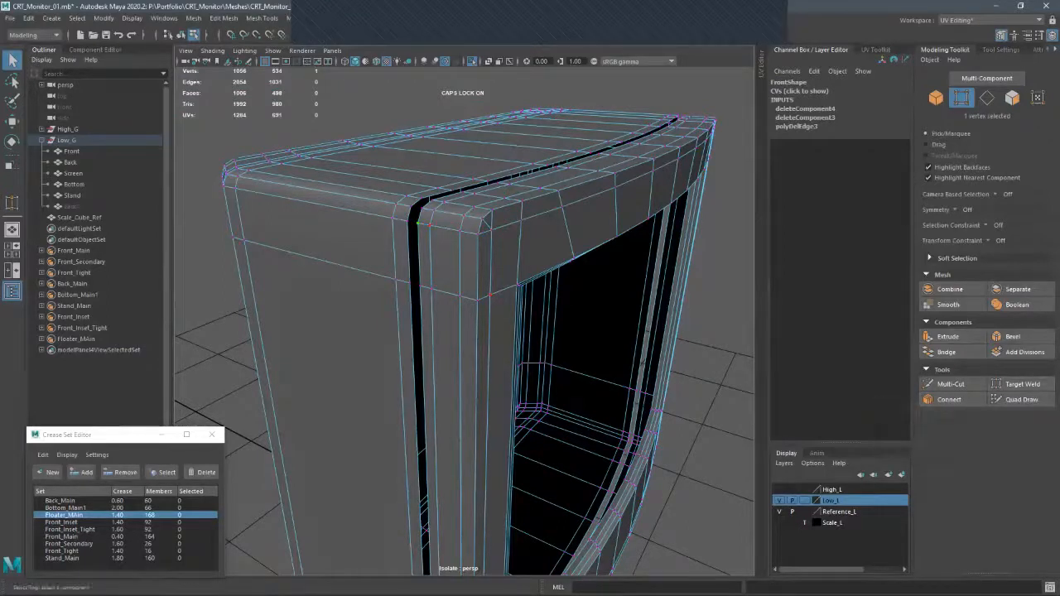
click(1022, 384)
drag(418, 223, 409, 222)
drag(419, 284, 410, 282)
alt+drag(447, 222, 490, 265)
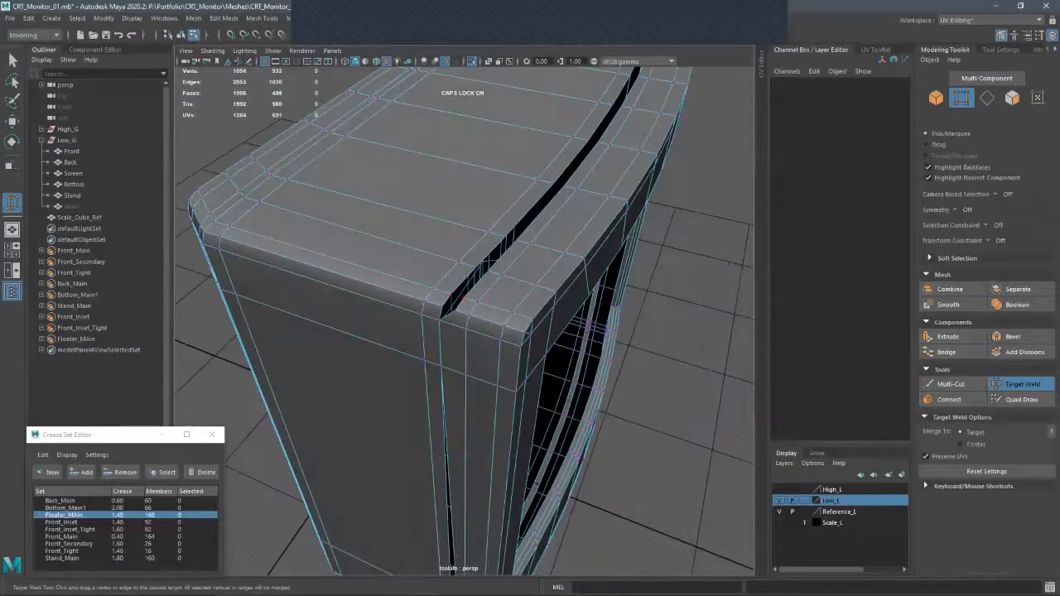
- Weld the groove's vertex pairs across the top of the Front mesh and around its opposite upper corner
mouse_move(461, 307)
mouse_down()
mouse_move(442, 306)
mouse_move(490, 269)
mouse_move(452, 308)
mouse_up()
key(ctrl+z)
drag(509, 284, 486, 293)
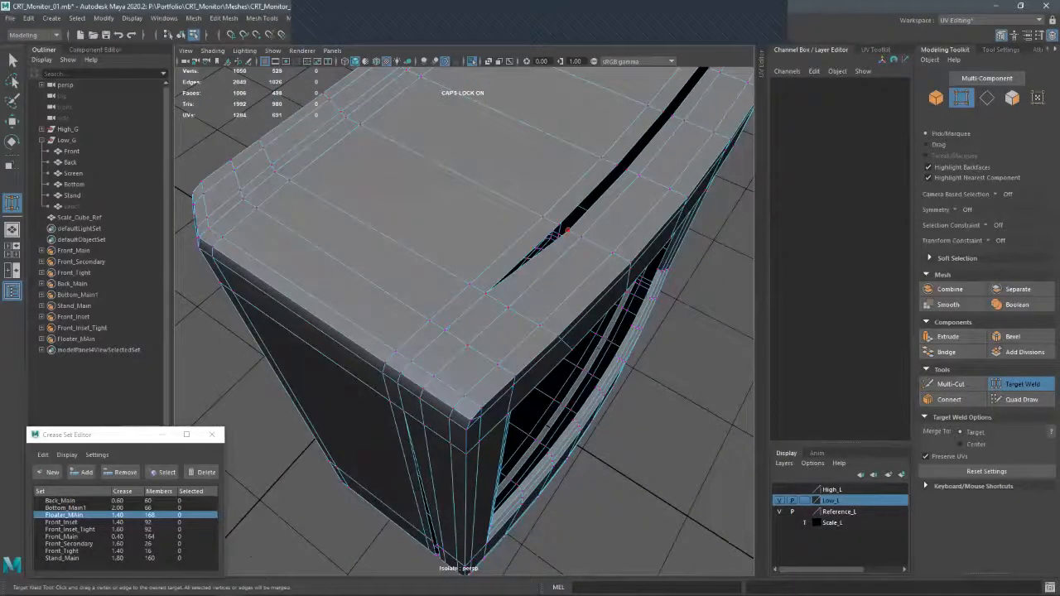
drag(568, 230, 507, 258)
mouse_move(507, 258)
alt+mouse_down()
mouse_move(493, 266)
mouse_move(518, 266)
mouse_move(452, 280)
mouse_move(509, 277)
mouse_move(506, 267)
alt+mouse_up()
key(ctrl+z)
alt+drag(506, 267, 298, 249)
drag(421, 294, 433, 297)
alt+drag(432, 297, 426, 264)
alt+drag(426, 263, 485, 224)
alt+drag(484, 224, 507, 245)
alt+drag(507, 245, 510, 274)
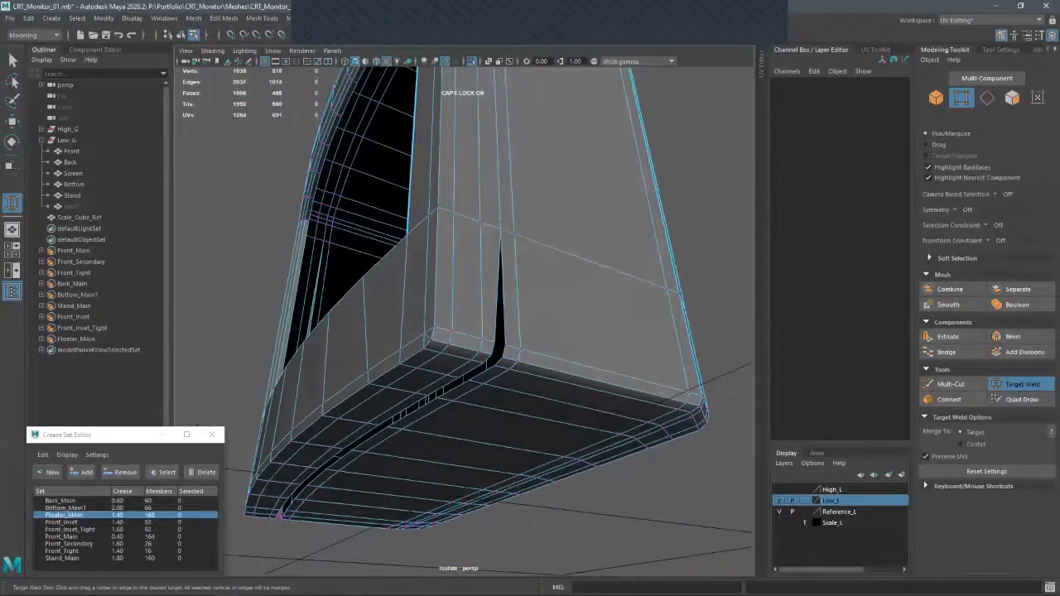
- Close the rest of the groove by welding its vertex pairs along the underside and lower side corners, then leave Target Weld
drag(494, 346, 503, 354)
alt+drag(503, 354, 534, 277)
drag(568, 242, 539, 269)
alt+drag(538, 269, 656, 335)
drag(550, 335, 550, 345)
alt+drag(550, 345, 511, 390)
alt+drag(511, 390, 524, 395)
mouse_move(524, 396)
alt+mouse_down()
mouse_move(563, 418)
mouse_move(546, 437)
mouse_move(505, 402)
alt+mouse_up()
alt+drag(506, 403, 572, 530)
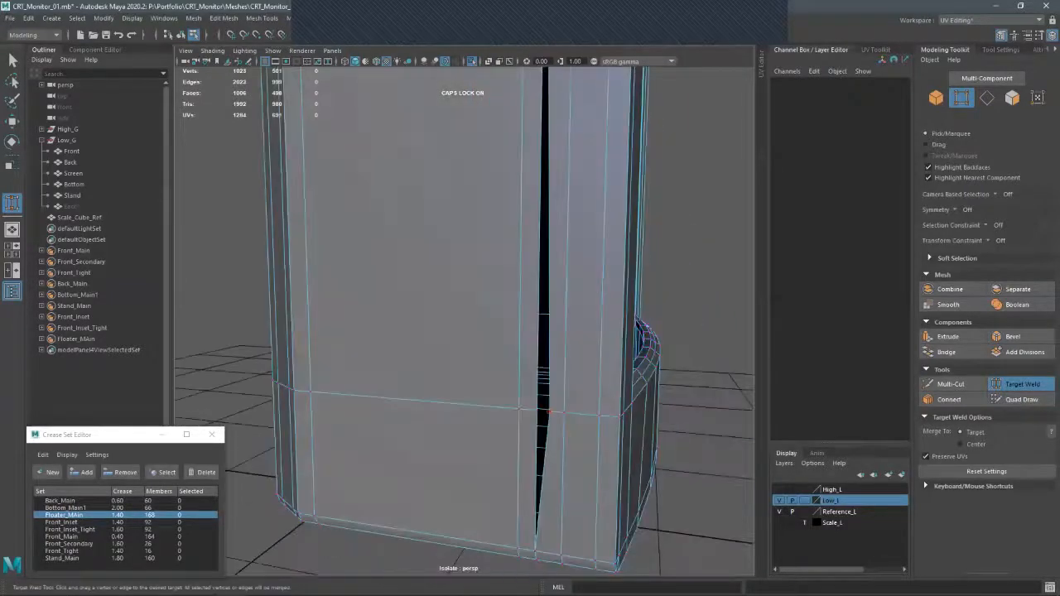
drag(549, 410, 538, 411)
alt+middle_drag(538, 410, 542, 539)
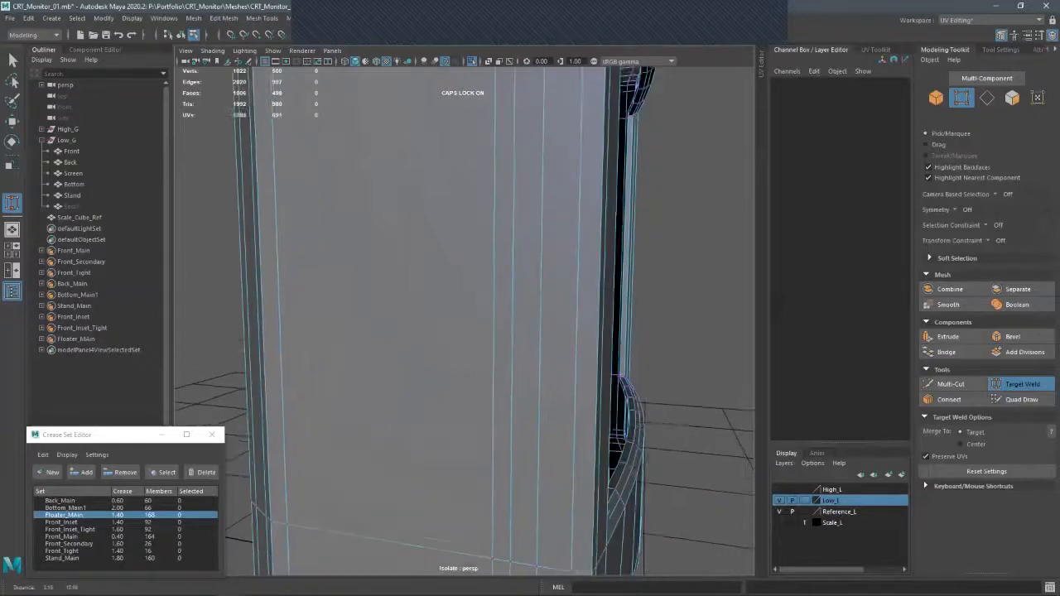
alt+drag(580, 178, 596, 199)
alt+right_drag(596, 199, 560, 198)
alt+drag(597, 192, 698, 193)
key(q)
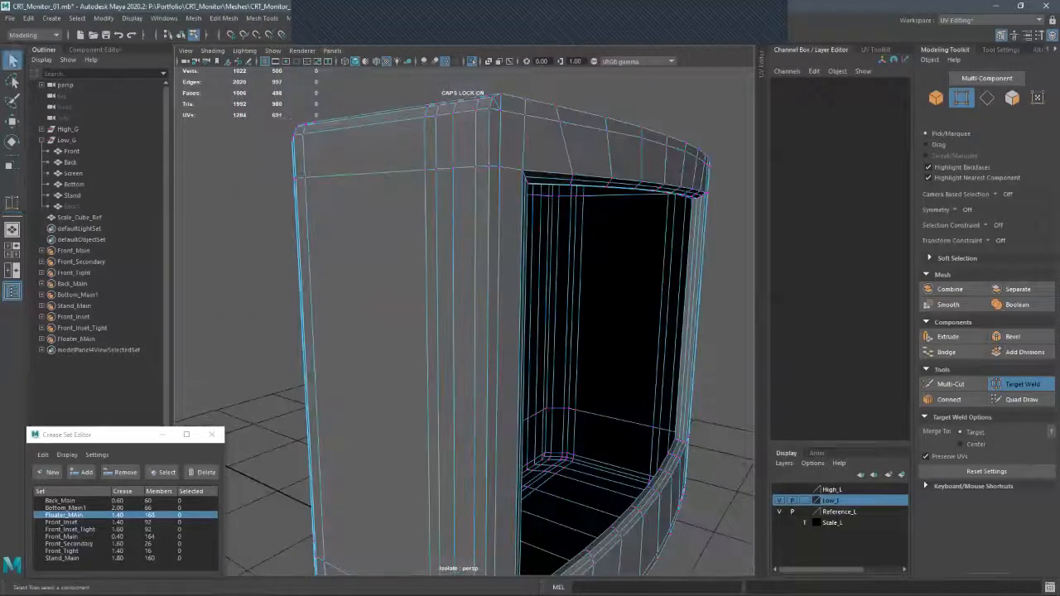
- Delete the edge loops running along the closed groove around the Front mesh
key(F8)
alt+drag(453, 112, 470, 365)
key(F10)
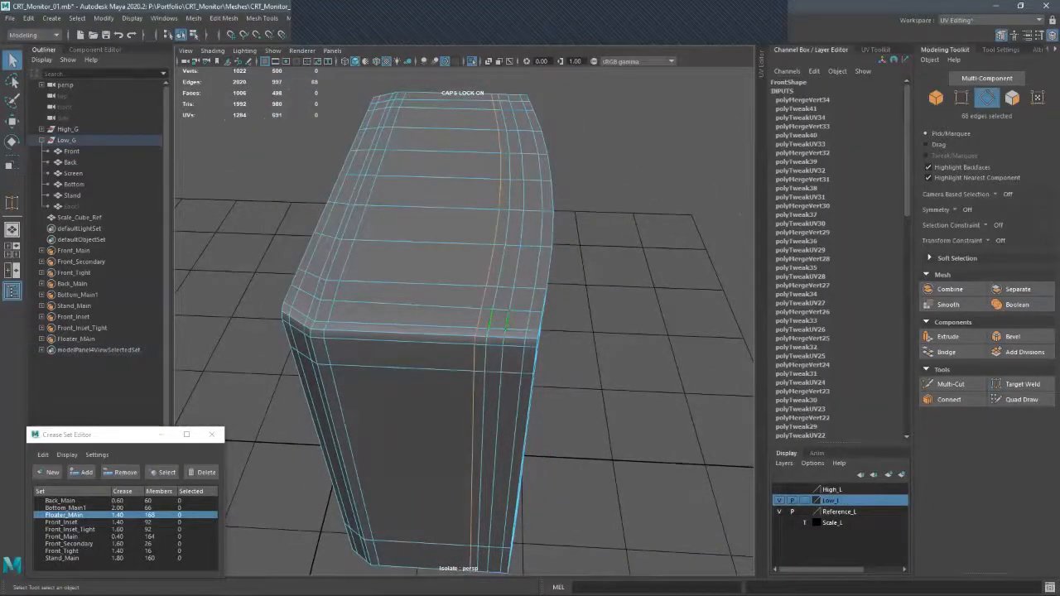
shift+double_click(507, 319)
alt+drag(507, 319, 464, 149)
key(Delete)
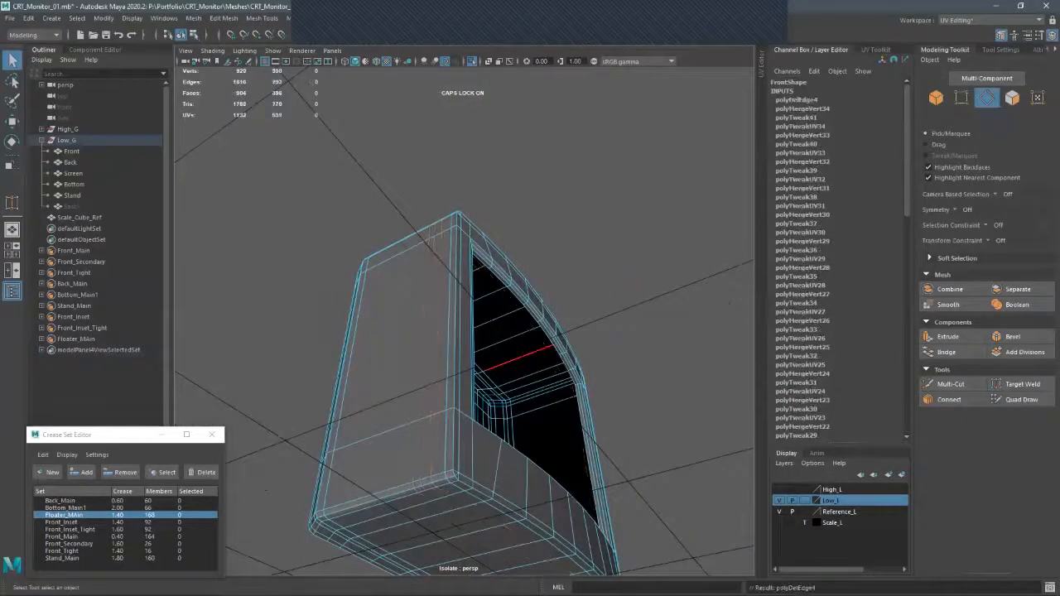
- Delete the redundant perimeter edge loops beside the front and rear borders of the Front mesh
alt+drag(543, 311, 468, 418)
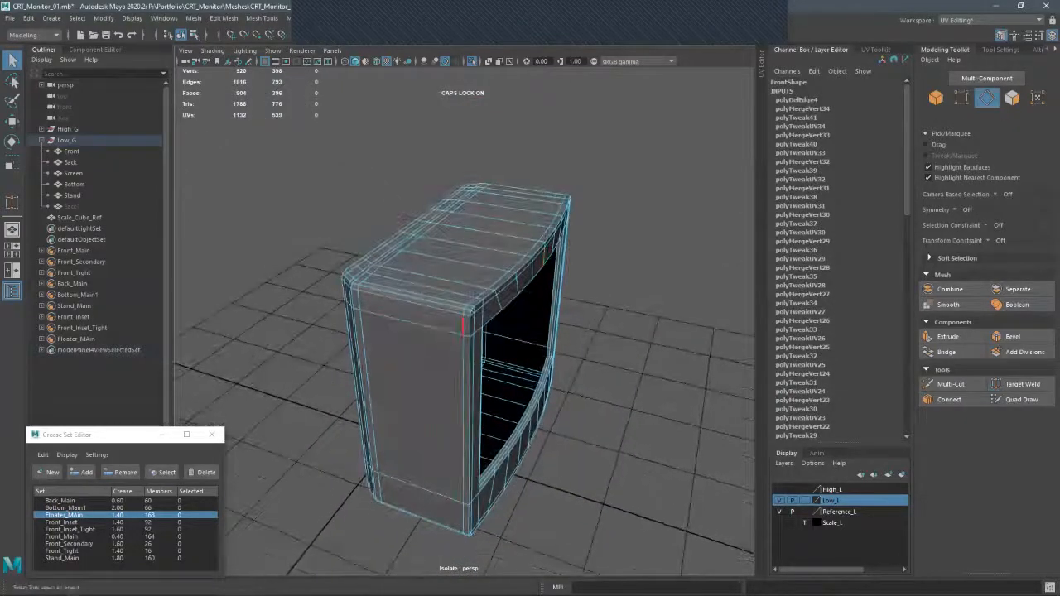
double_click(464, 325)
alt+drag(406, 323, 472, 311)
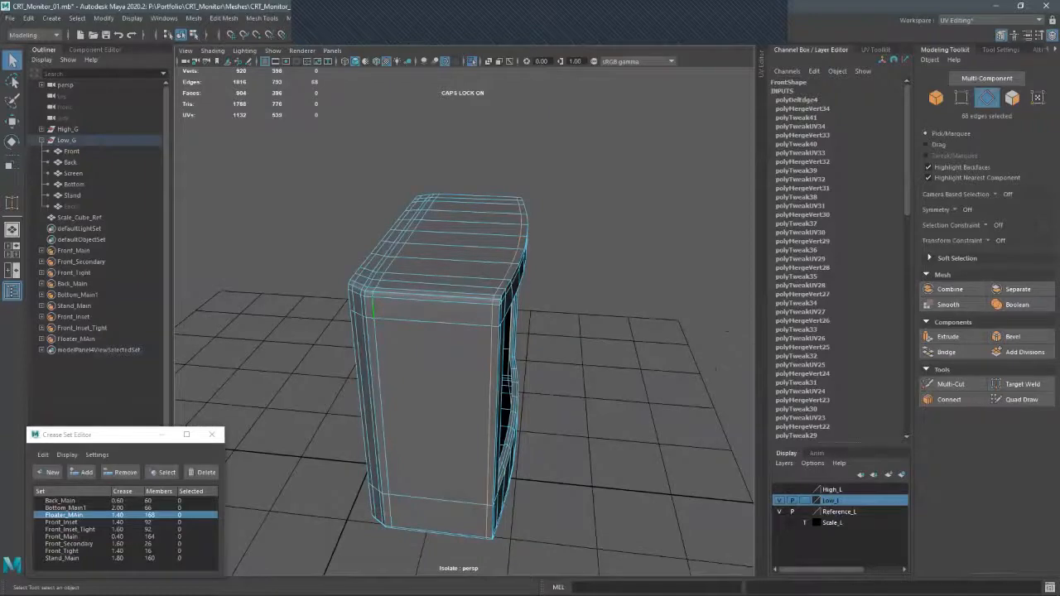
key(Delete)
alt+drag(373, 308, 414, 307)
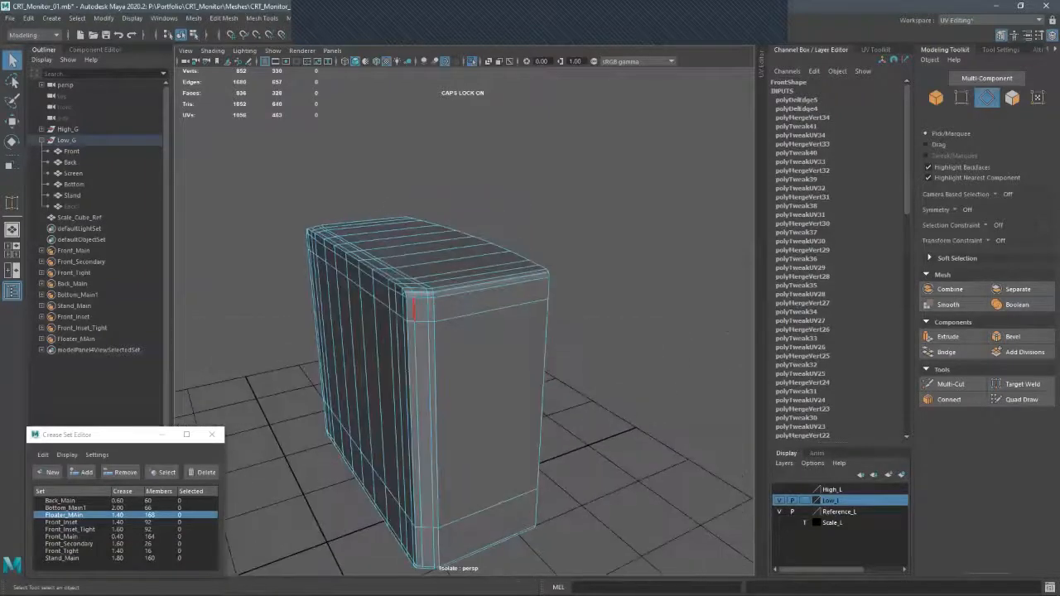
double_click(427, 310)
shift+double_click(414, 310)
alt+drag(434, 347, 249, 348)
key(Delete)
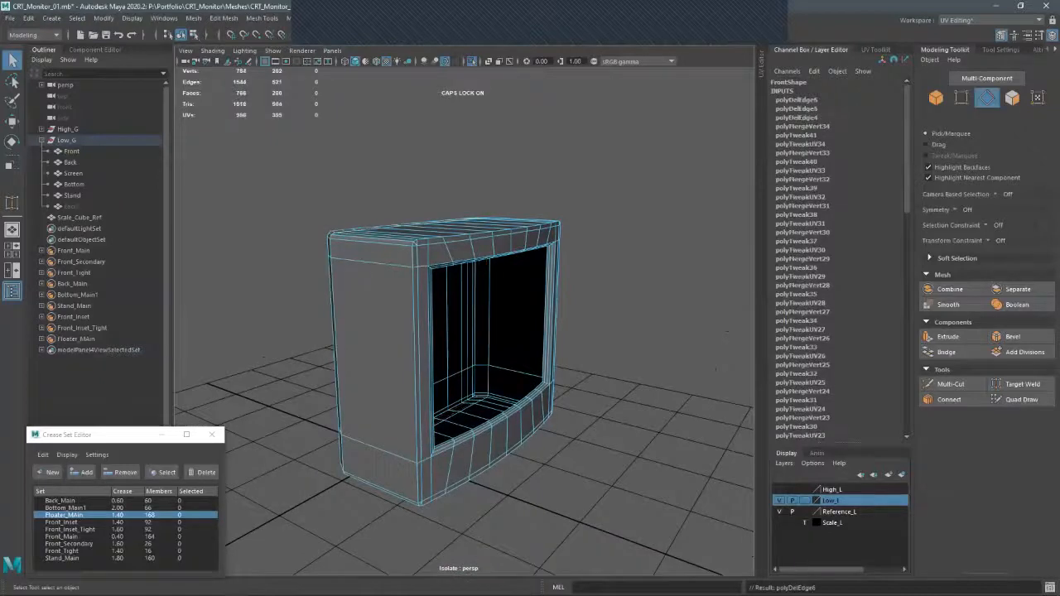
- Select the horizontal edge loop below the top of the Front mesh and examine how it runs around the sides and front corners
alt+drag(398, 356, 381, 340)
alt+right_drag(381, 339, 447, 331)
alt+drag(414, 331, 513, 327)
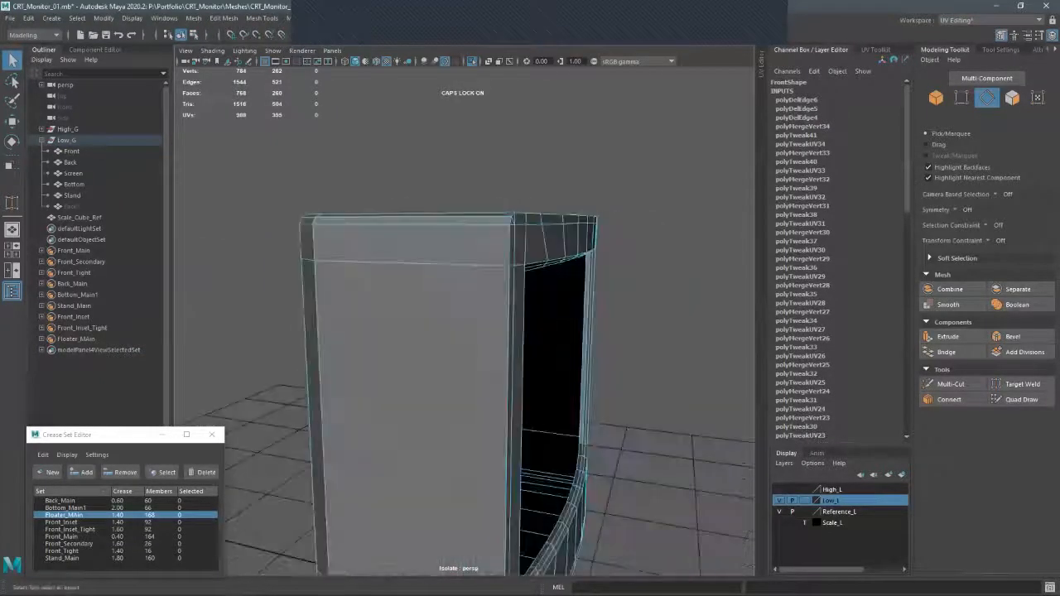
double_click(411, 263)
alt+drag(414, 332, 539, 325)
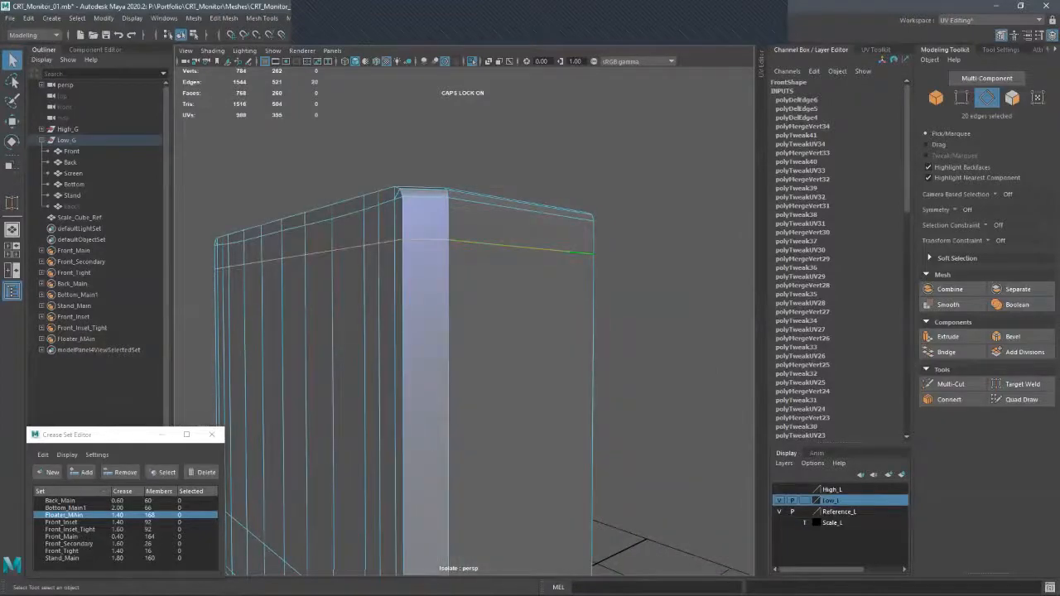
alt+drag(381, 348, 248, 381)
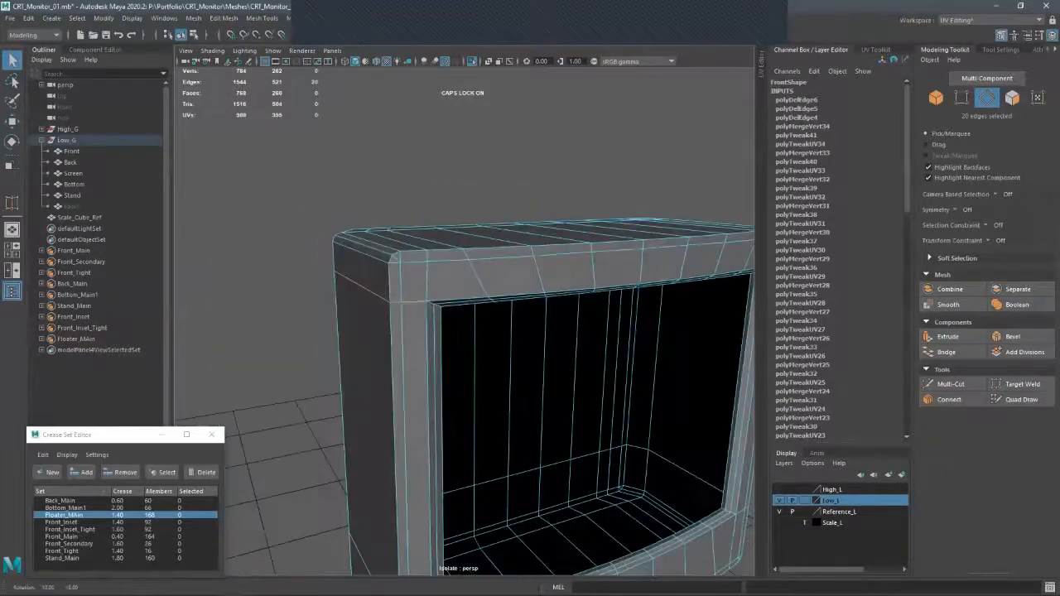
alt+right_drag(248, 381, 315, 373)
alt+drag(464, 398, 512, 372)
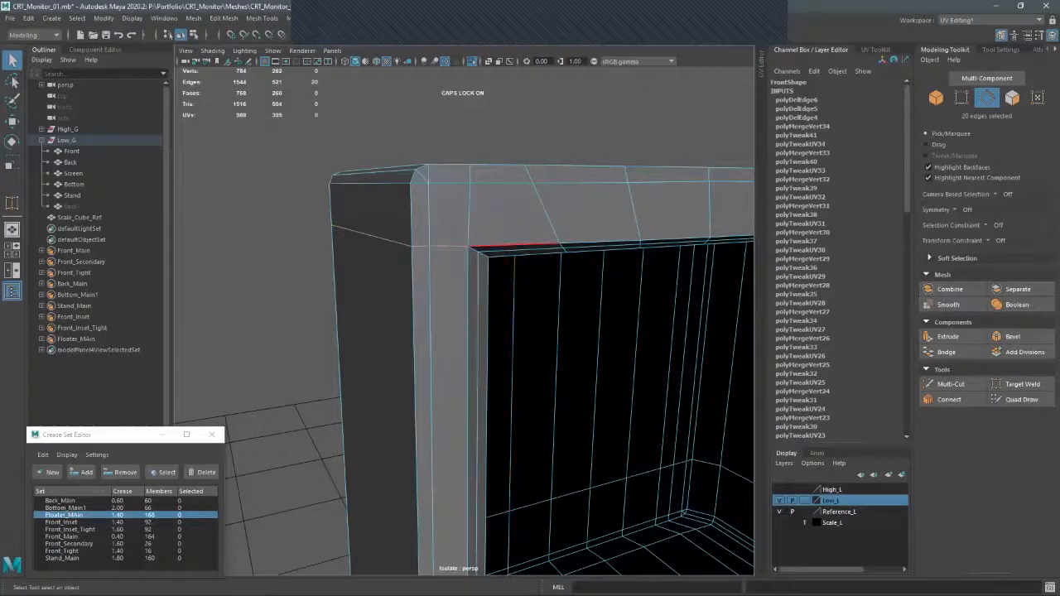
- Weld the loop's vertices at both upper front corners of the Front mesh into the corner vertices above, then delete the remaining loop edges
key(y)
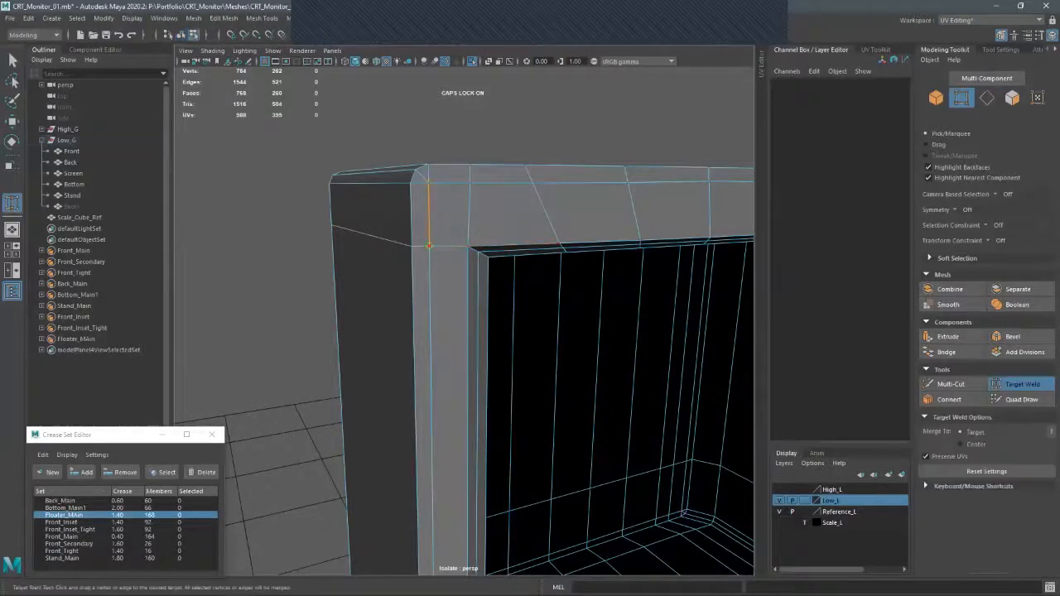
drag(413, 247, 590, 217)
drag(324, 232, 323, 173)
alt+drag(323, 199, 679, 224)
alt+middle_drag(646, 248, 532, 261)
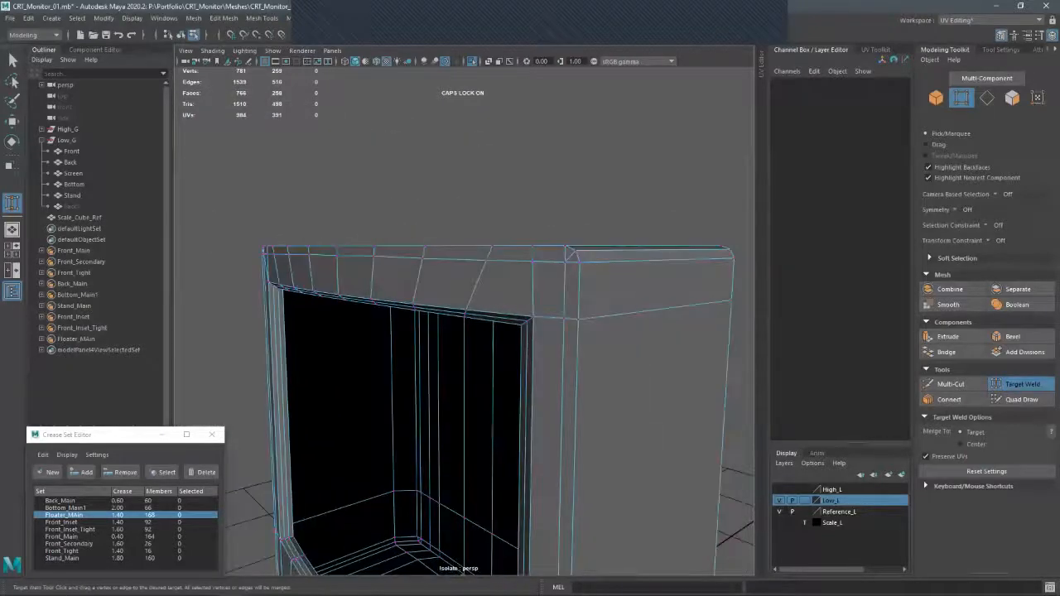
drag(564, 318, 568, 260)
key(q)
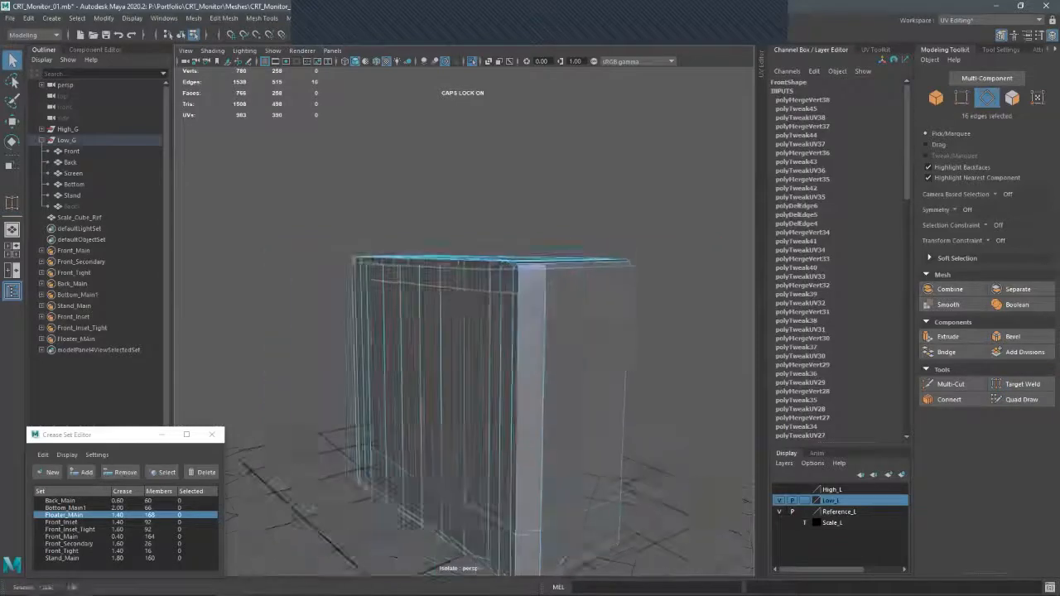
alt+drag(483, 389, 275, 386)
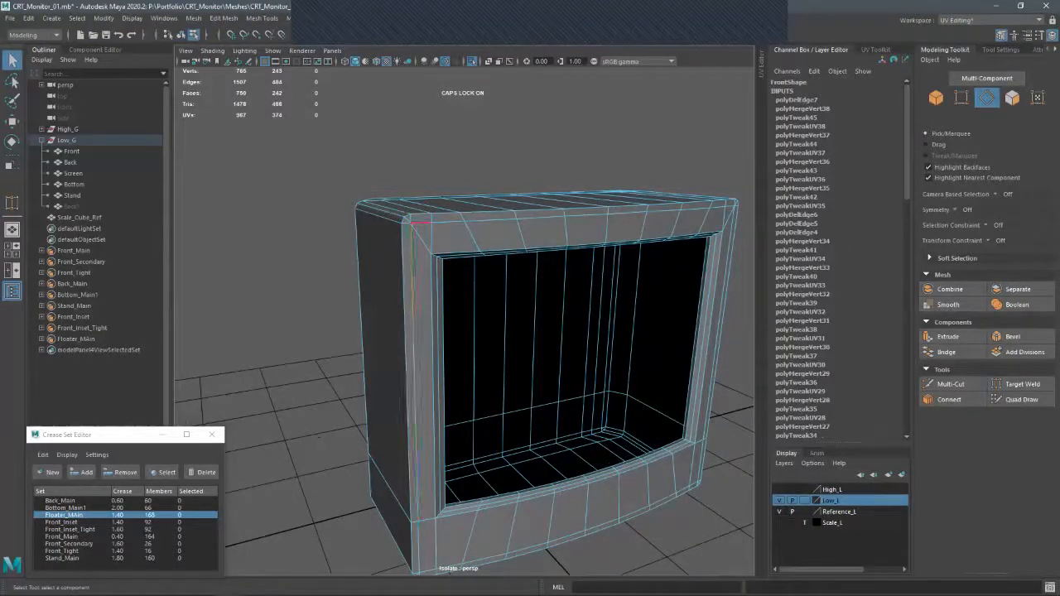
- Try target-welding the extra vertices at the Front mesh's upper corner, then undo the welds and leave the tool
scroll(464, 319, up, 3)
key(F9)
click(379, 165)
key(y)
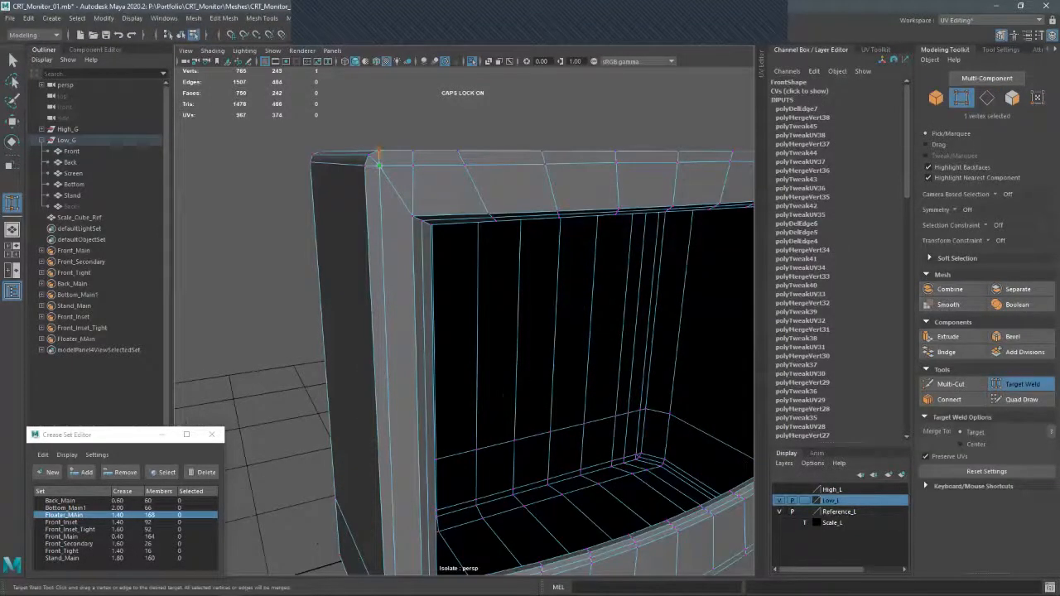
drag(379, 156, 379, 165)
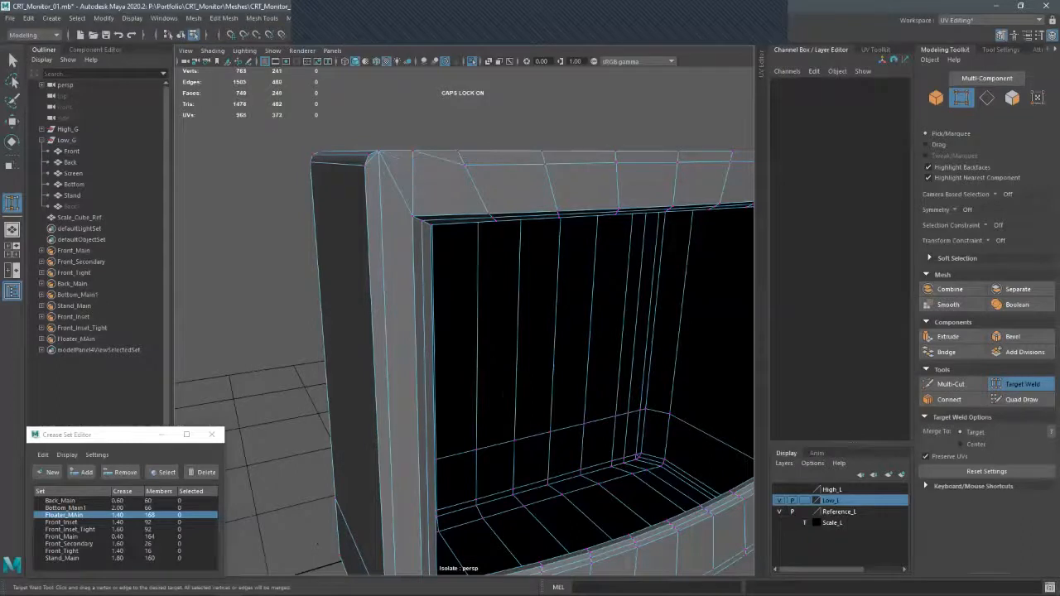
alt+drag(503, 395, 474, 414)
key(ctrl+z)
key(ctrl+z)
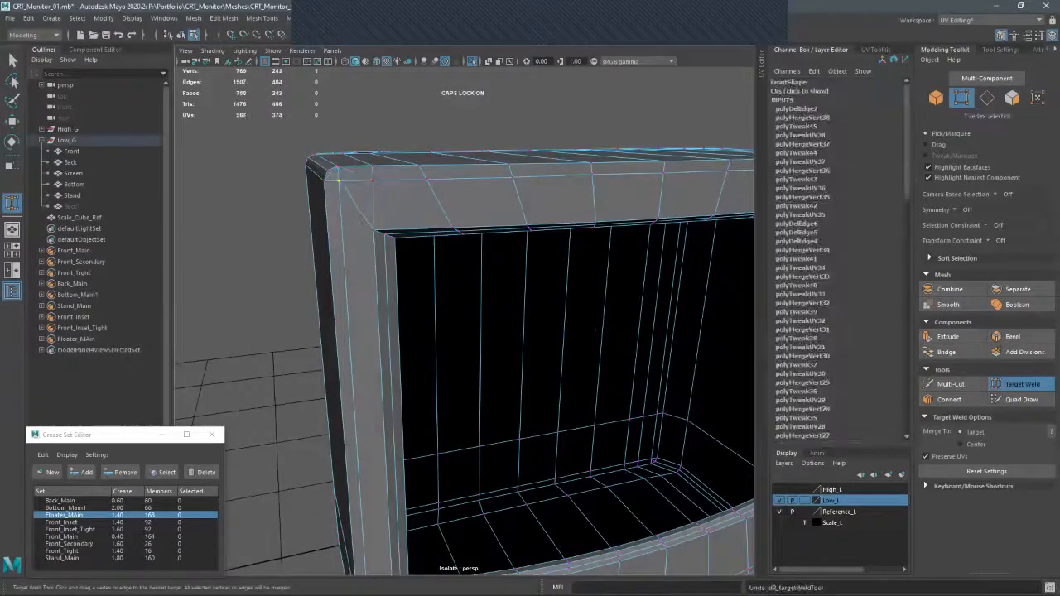
key(q)
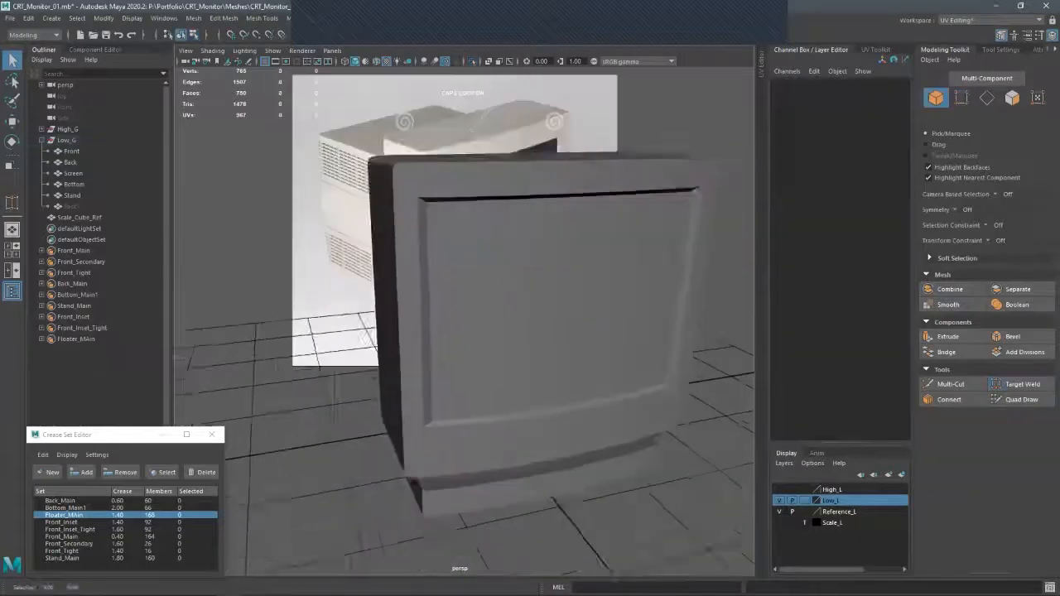
- Select the Front and Back meshes in the assembled monitor, examine their low-poly shape from several angles, and clear the selection
alt+drag(464, 331, 564, 331)
scroll(497, 323, down, 3)
click(377, 273)
shift+click(451, 290)
alt+drag(497, 323, 456, 269)
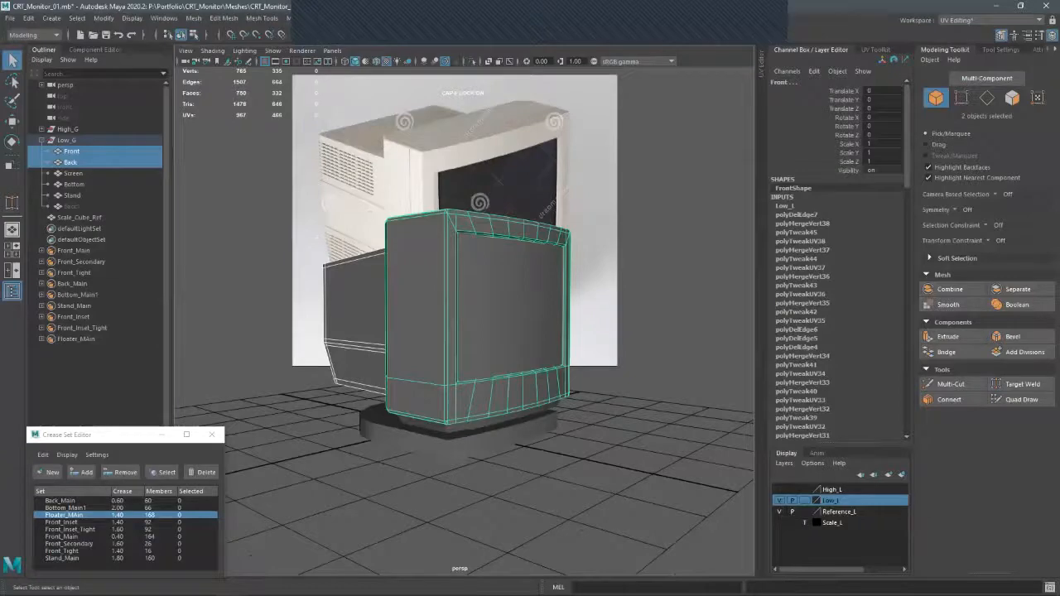
alt+drag(456, 270, 495, 324)
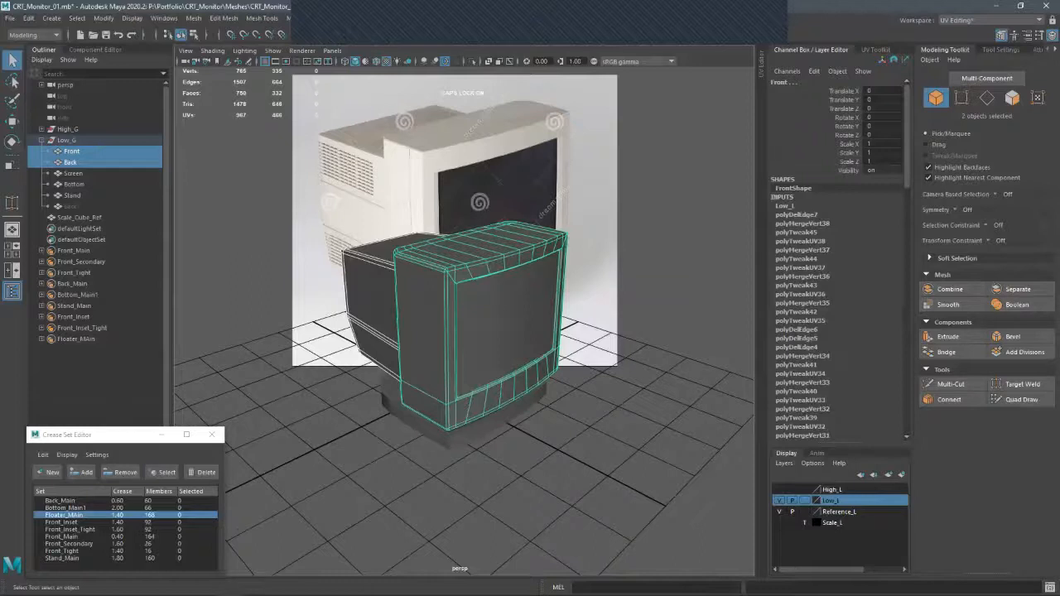
key(alt+d)
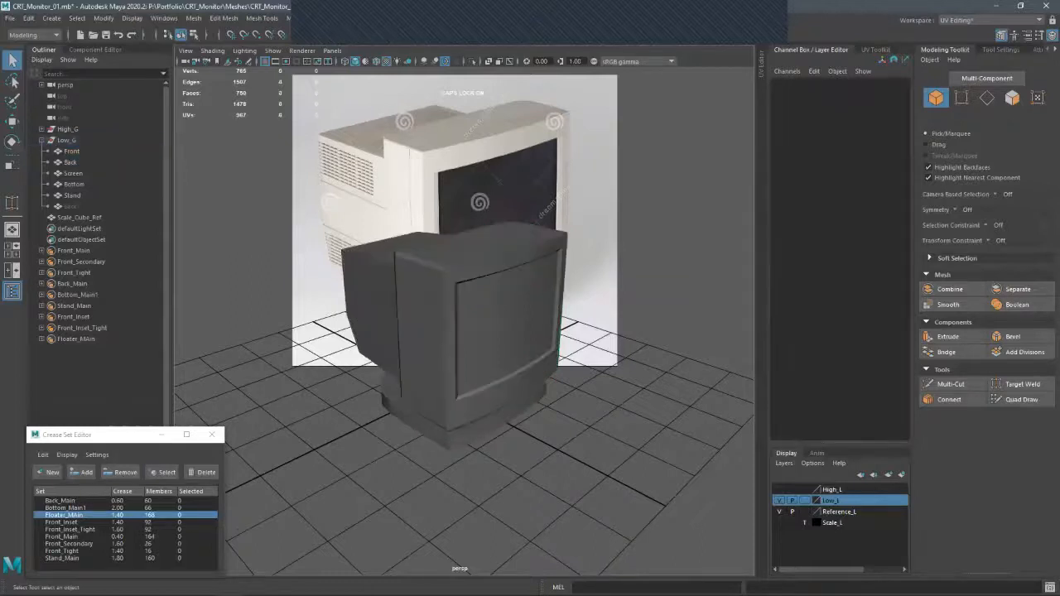
alt+middle_drag(464, 331, 459, 345)
alt+right_drag(459, 345, 530, 345)
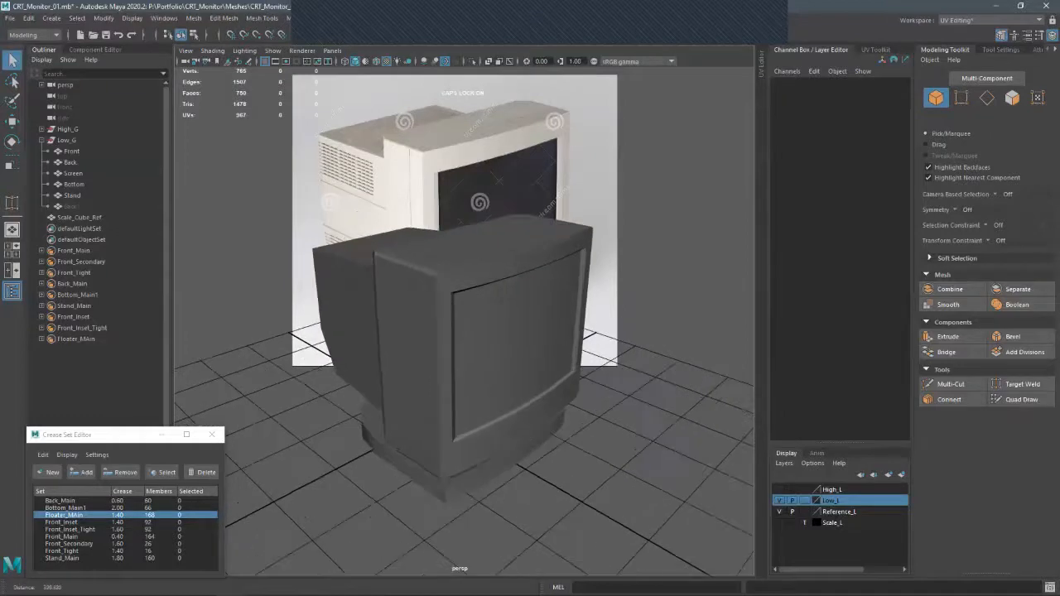